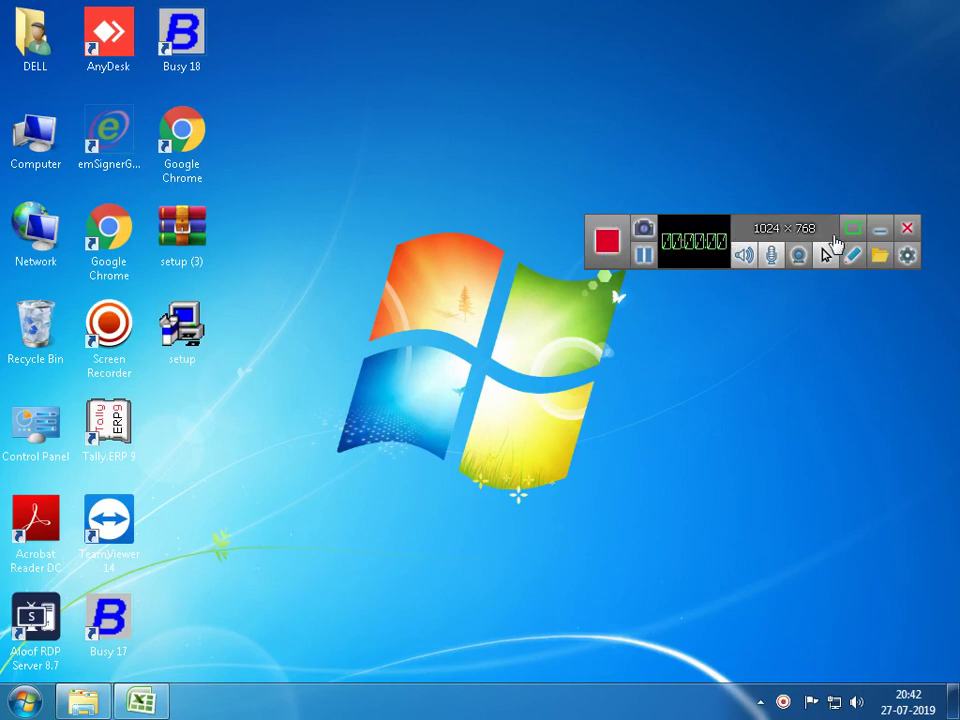
Turn off Show desktop icons from the desktop's View menu so only the wallpaper shows
right_click(437, 40)
mouse_move(540, 49)
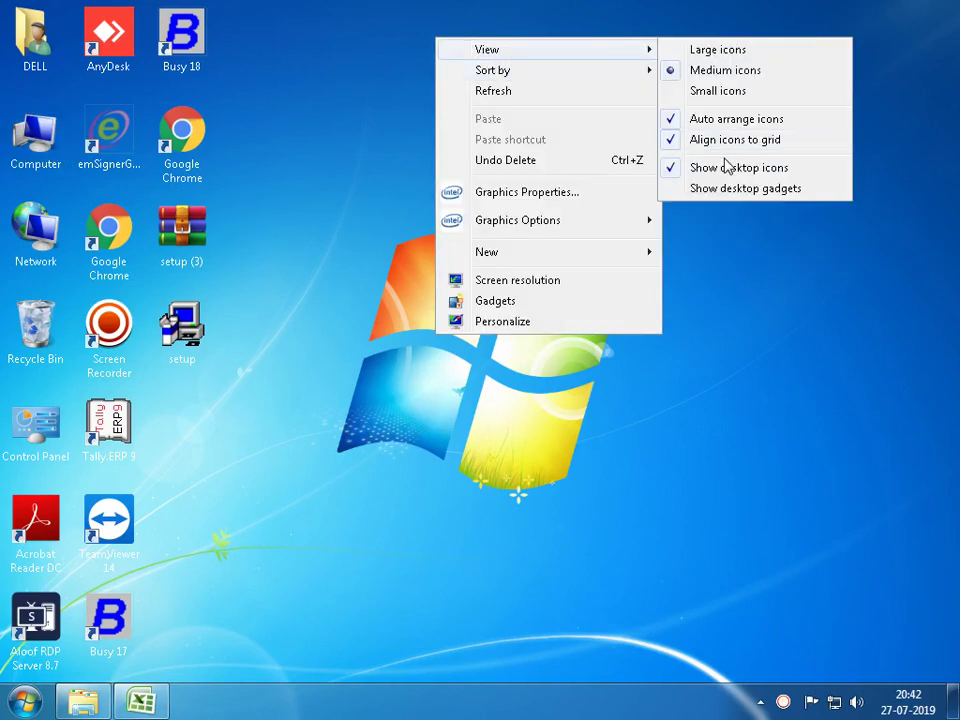
left_click(724, 167)
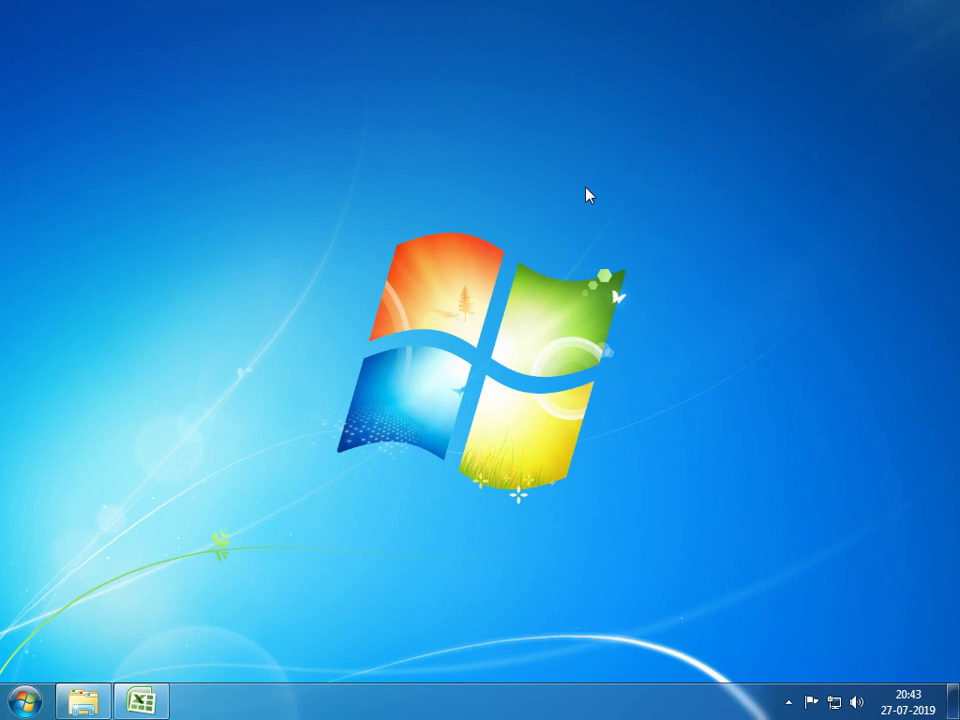
Bring the Vlookup workbook forward, check the Data sheet, then select SIDs 25 and 64 on Sheet4
left_click(141, 700)
left_click(103, 201)
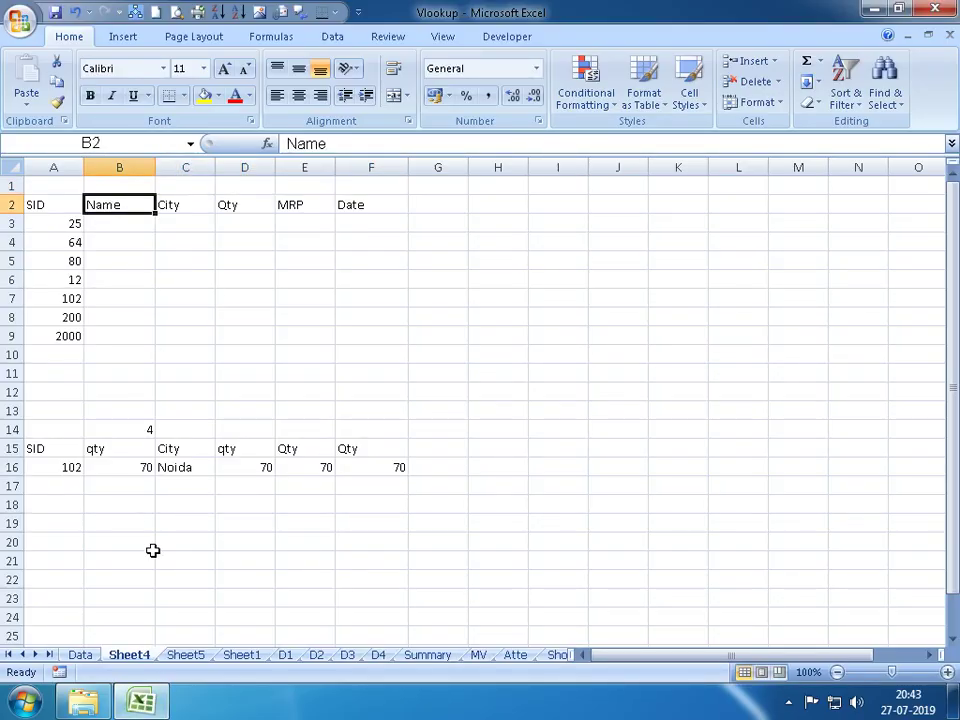
left_click(80, 654)
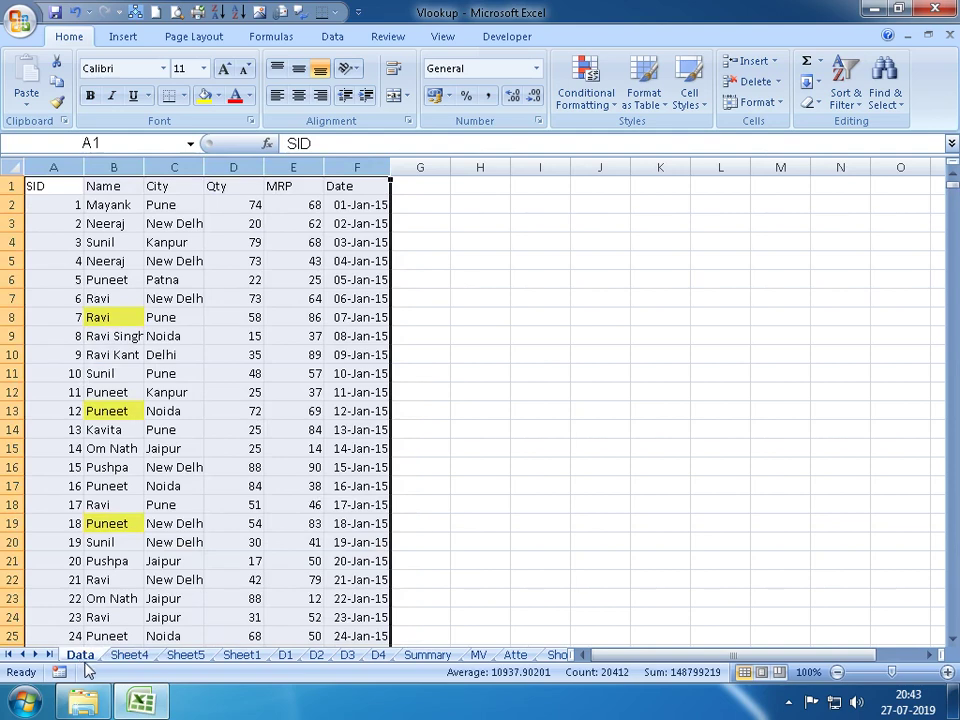
left_click(108, 261)
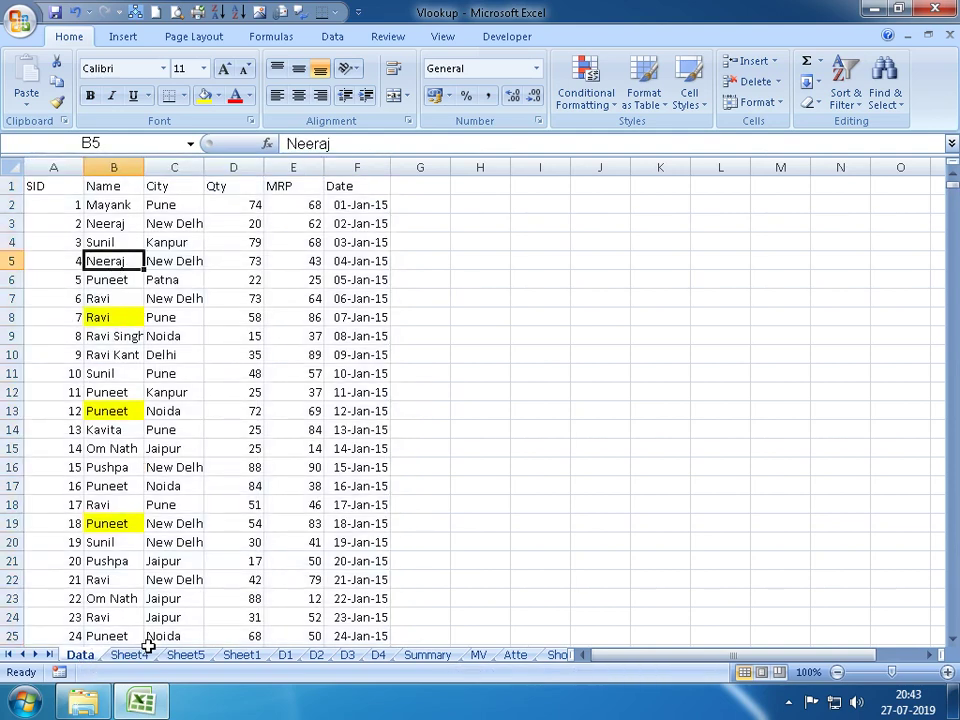
left_click(141, 650)
left_click_drag(68, 243, 66, 225)
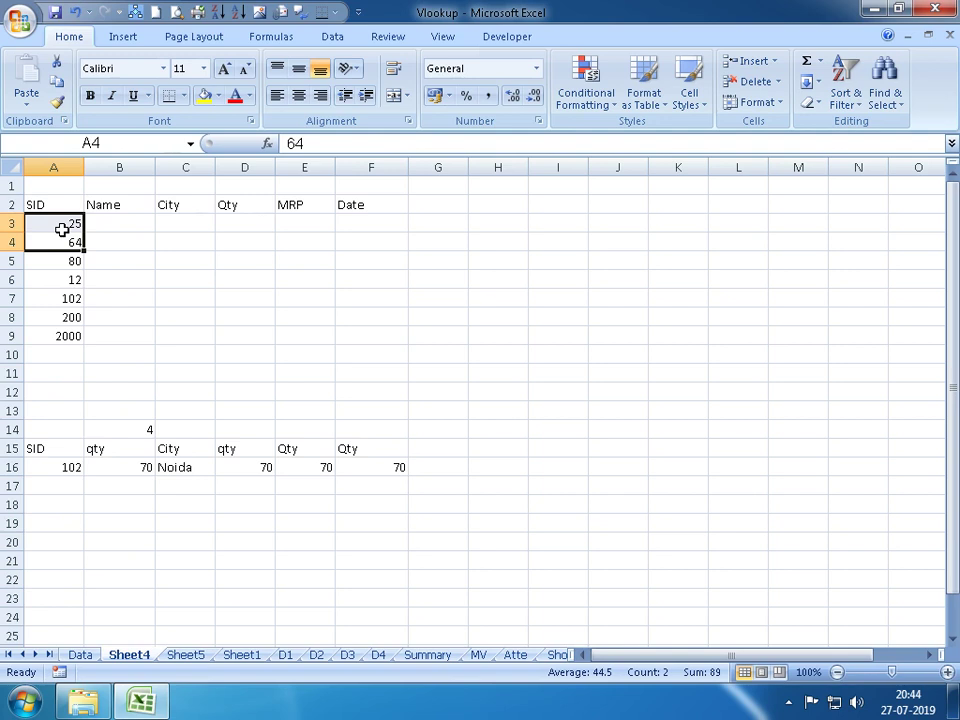
Select Sheet4's first SID and glance at the Data sheet's table
left_click(62, 230)
key("Right")
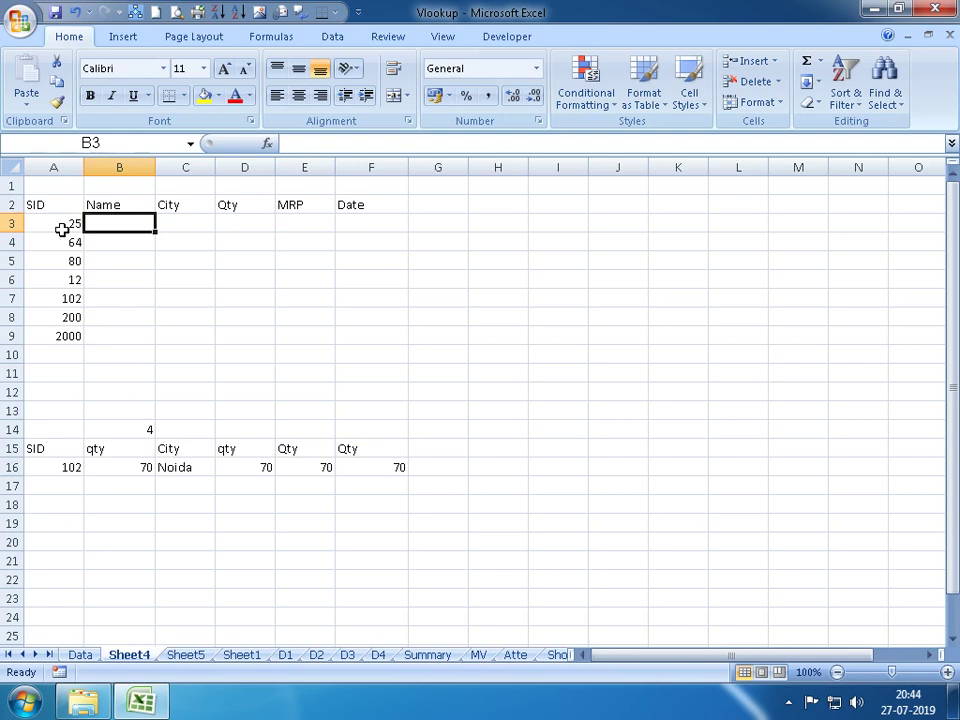
left_click(62, 230)
left_click(80, 655)
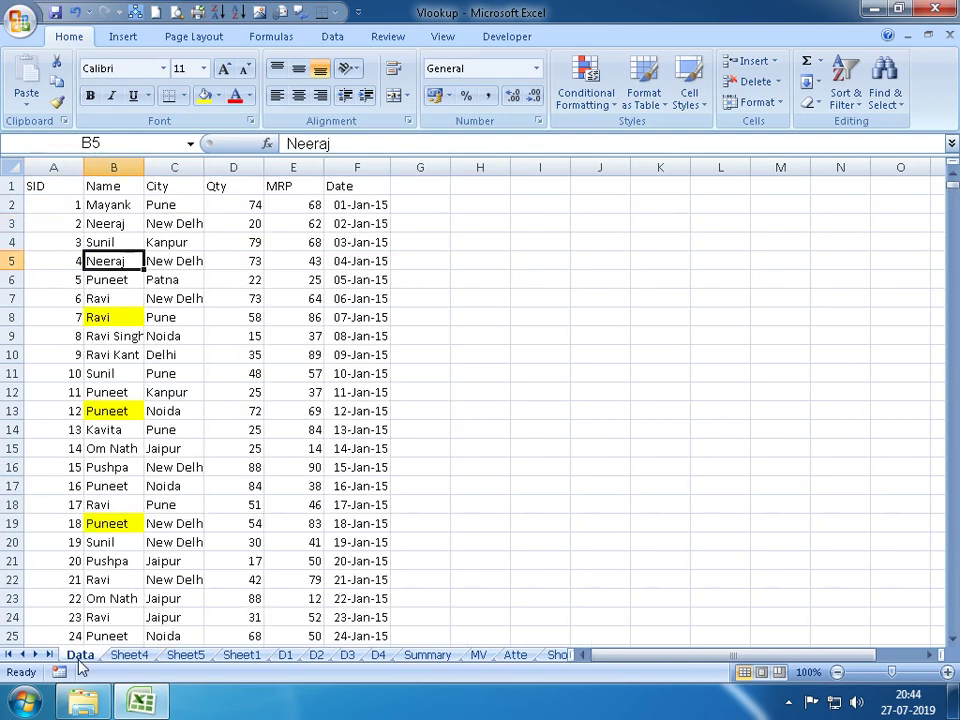
left_click(125, 655)
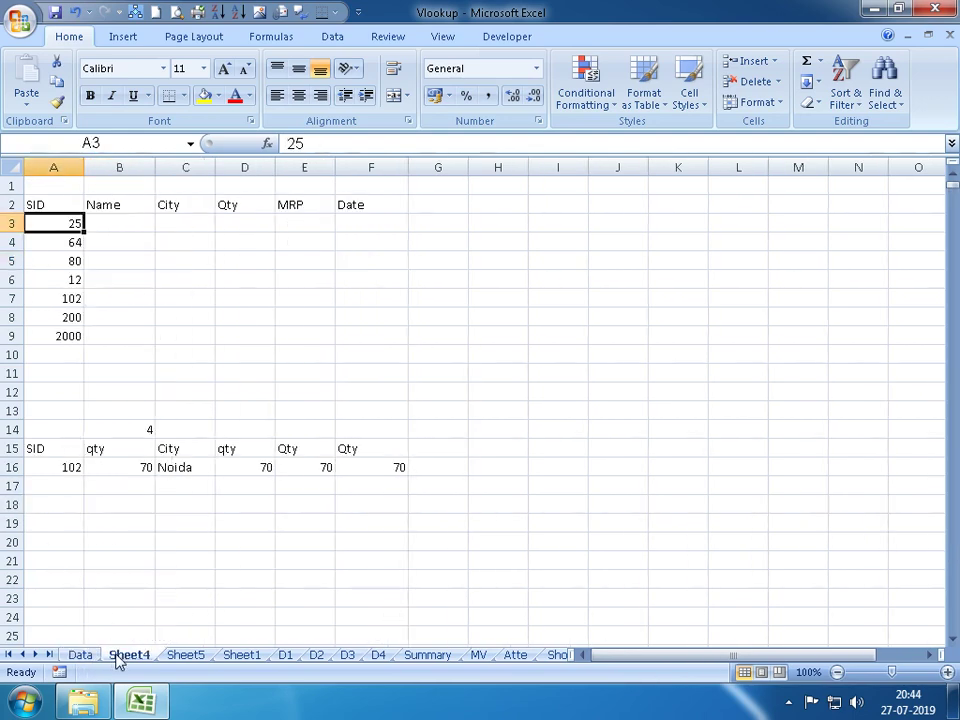
Enter =VLOOKUP(A3,Data!A:F,2,0) in B3 so it returns Mayank
left_click(120, 226)
type("=VLOOKUP(")
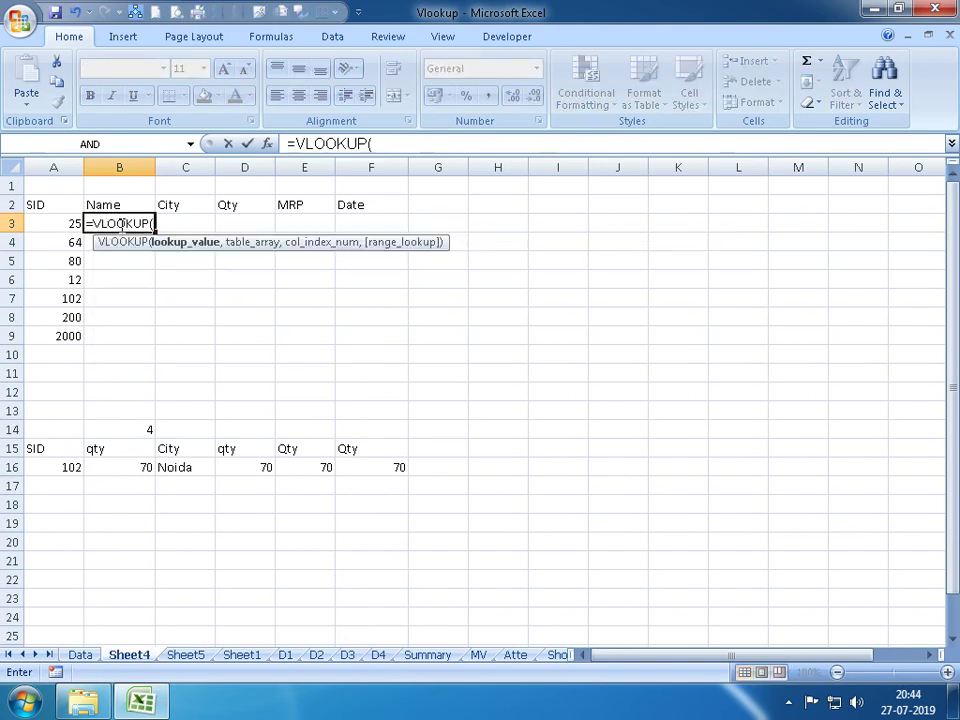
left_click(55, 228)
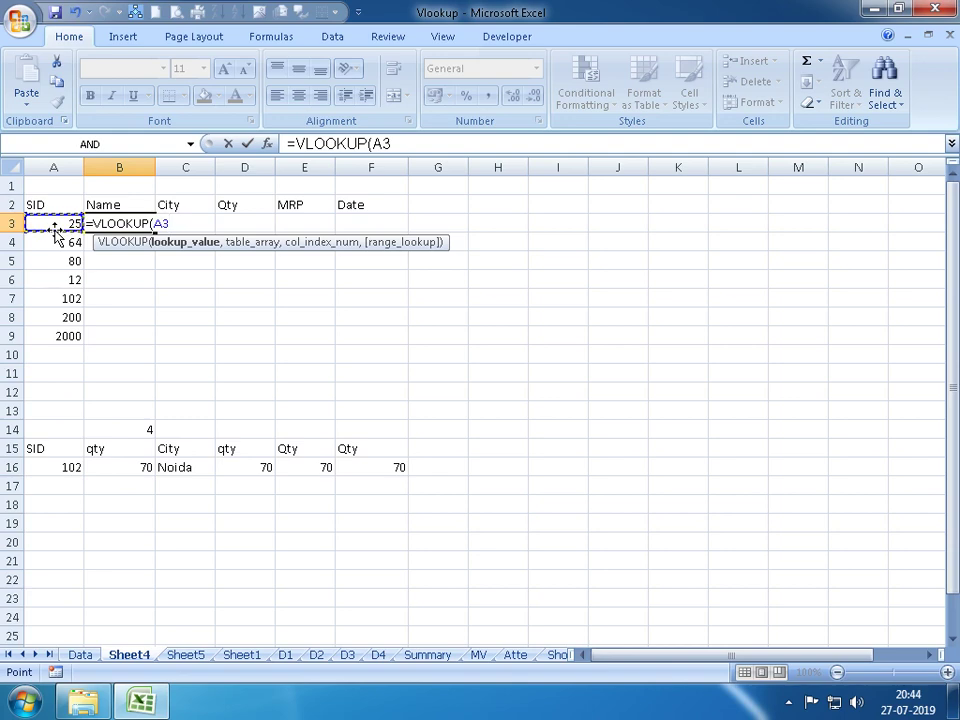
type(",")
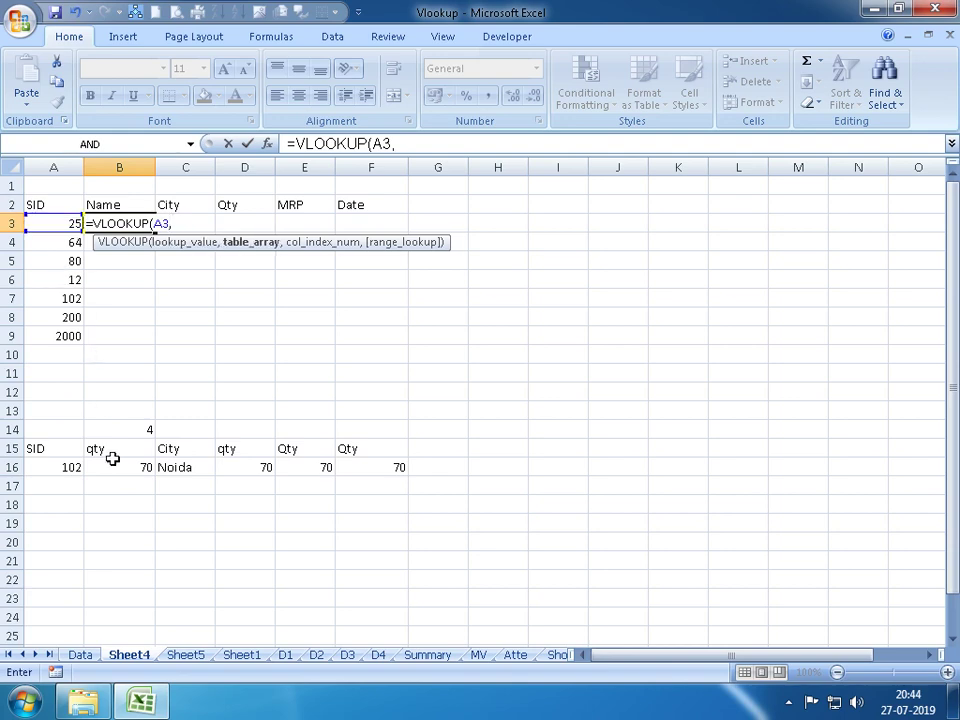
left_click(82, 655)
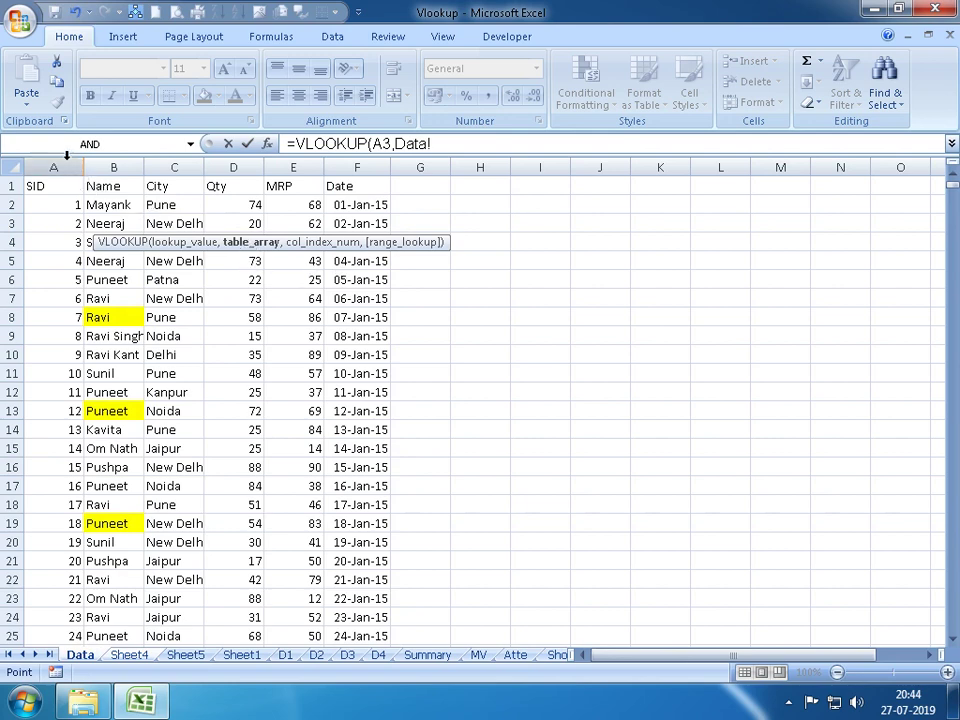
left_click_drag(50, 167, 356, 168)
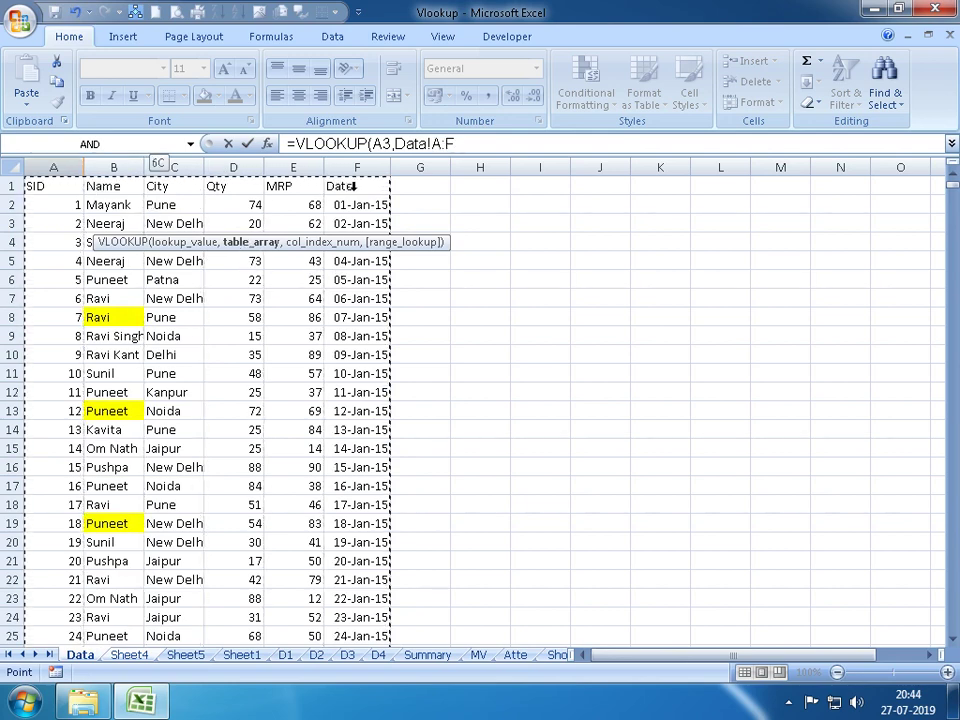
type(",")
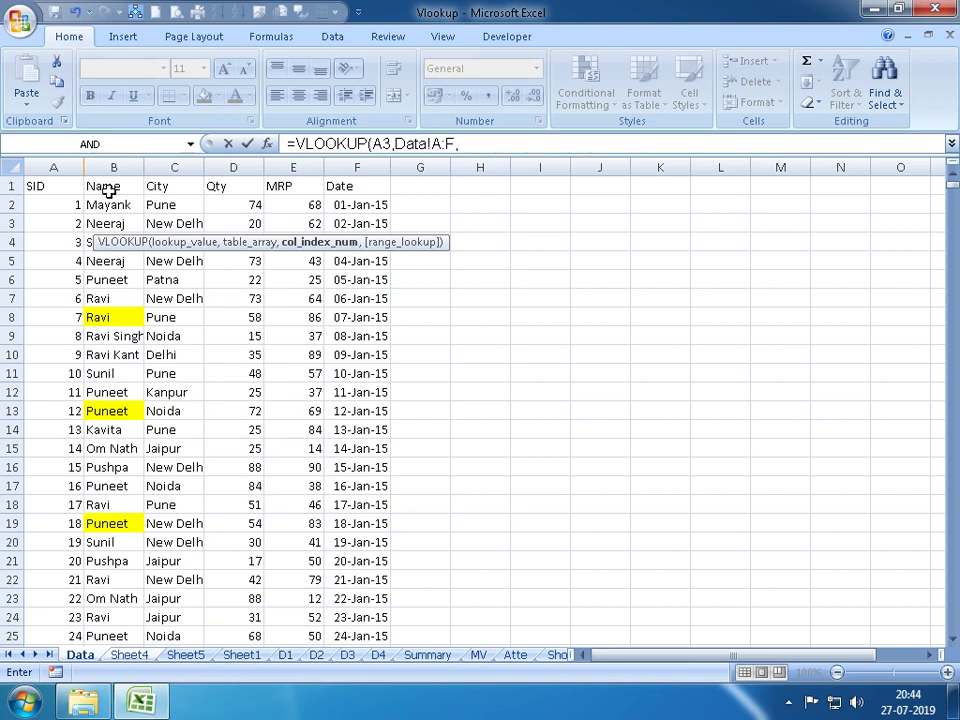
type("2")
type(",")
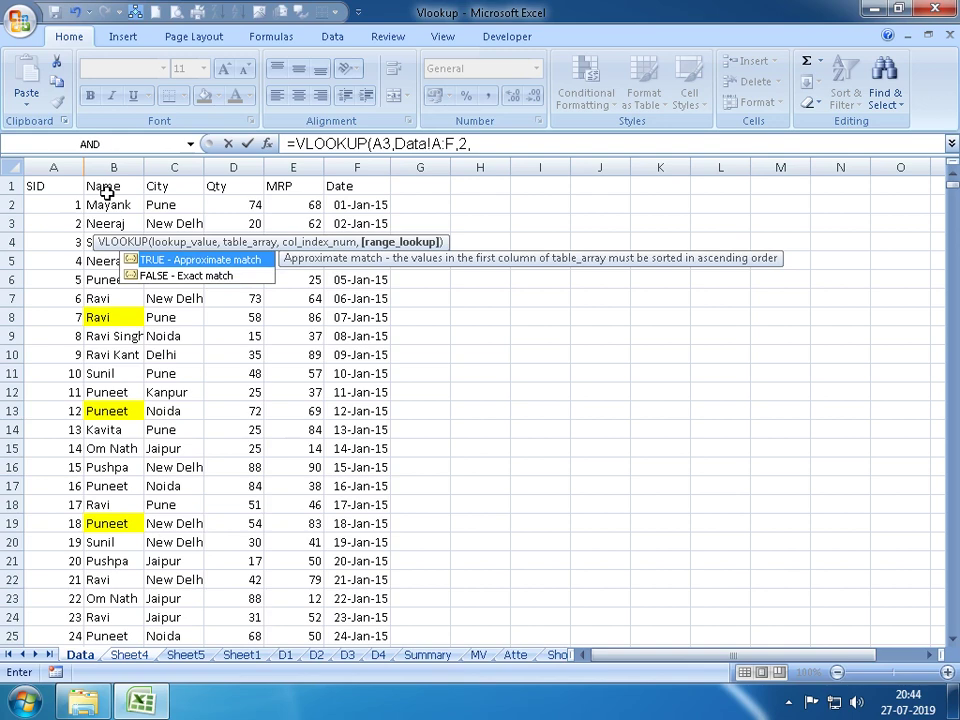
type("0")
key("Return")
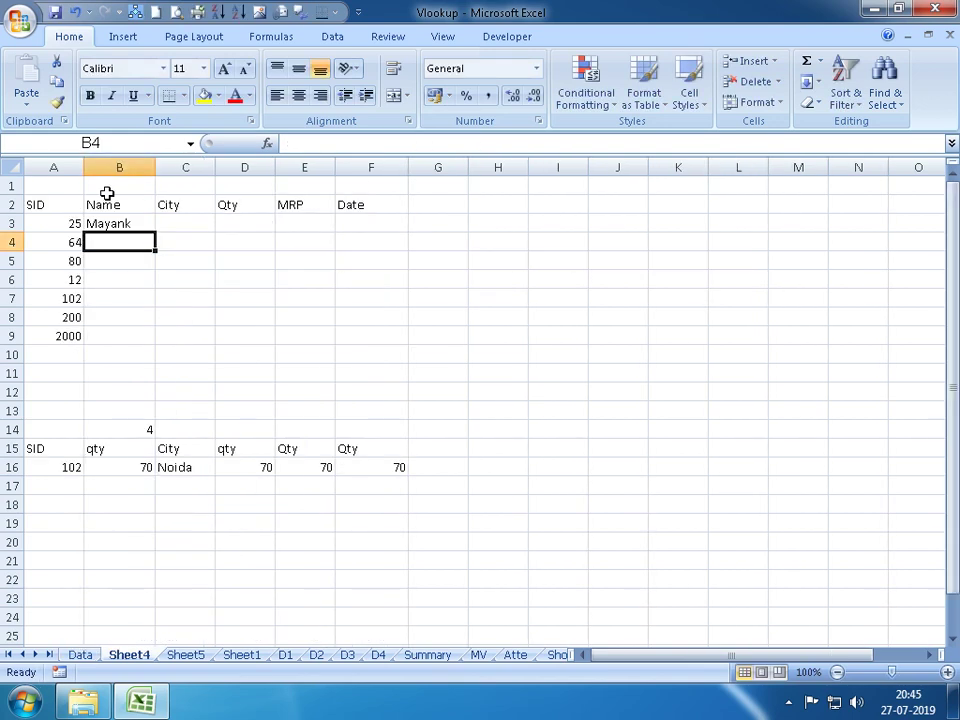
Enter =VLOOKUP(A3,Data!A:F,3,0) in C3 to return the city Kanpur
left_click(201, 224)
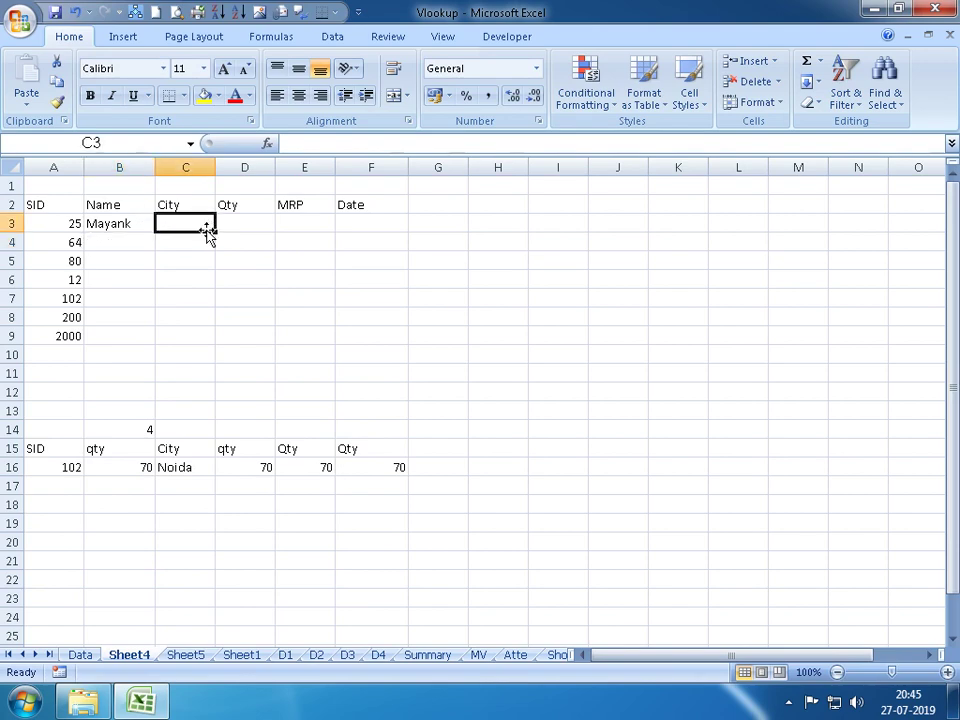
type("=CLO")
key("BackSpace")
key("BackSpace")
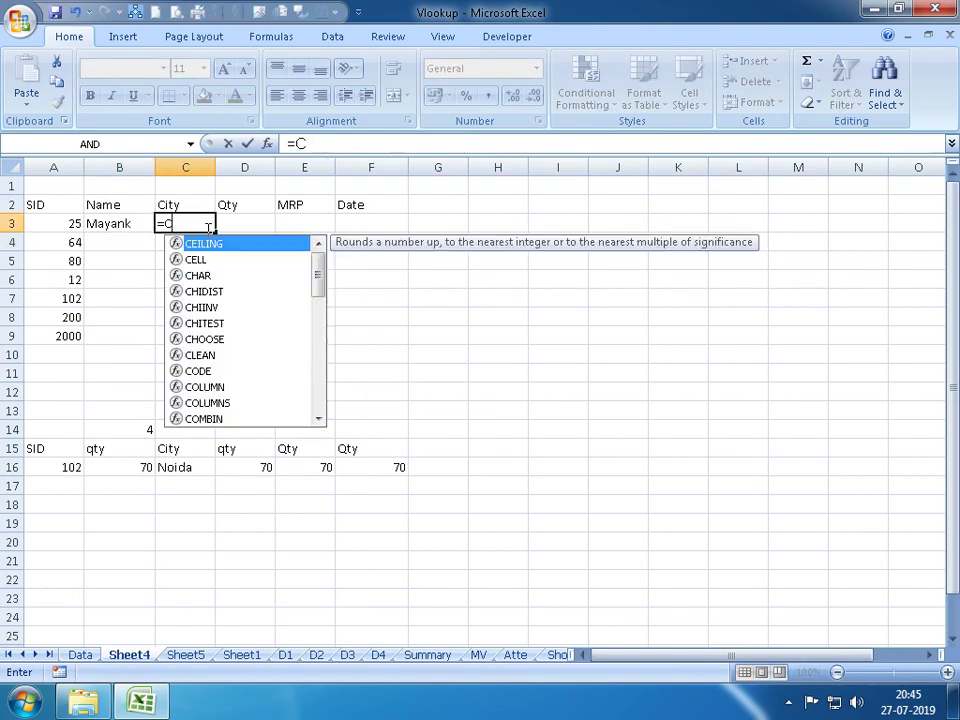
key("BackSpace")
type("VLO")
key("Tab")
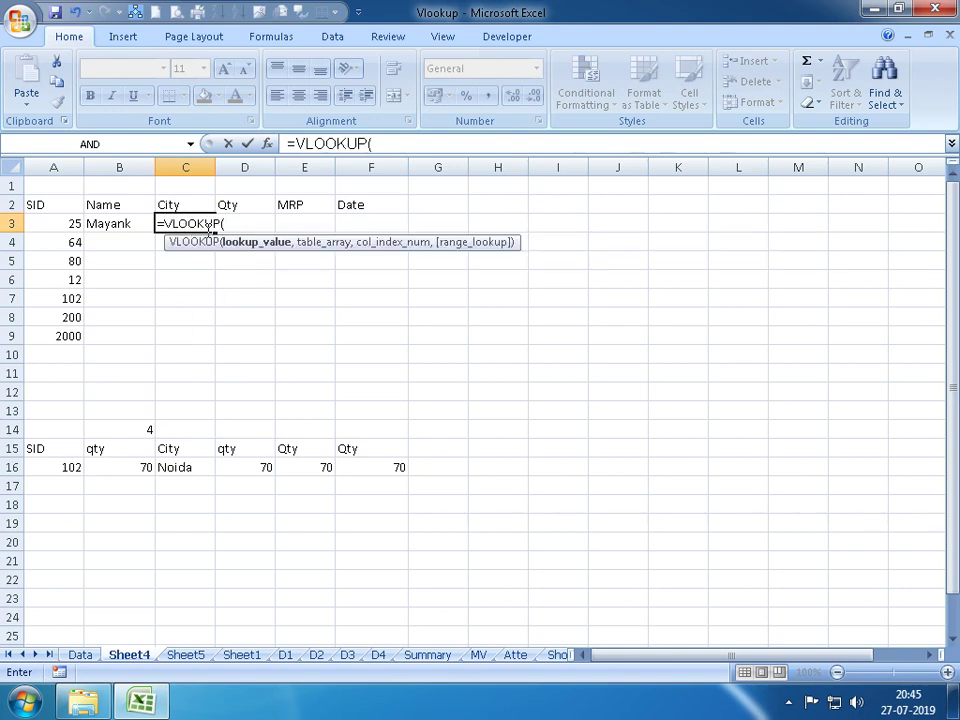
left_click(60, 224)
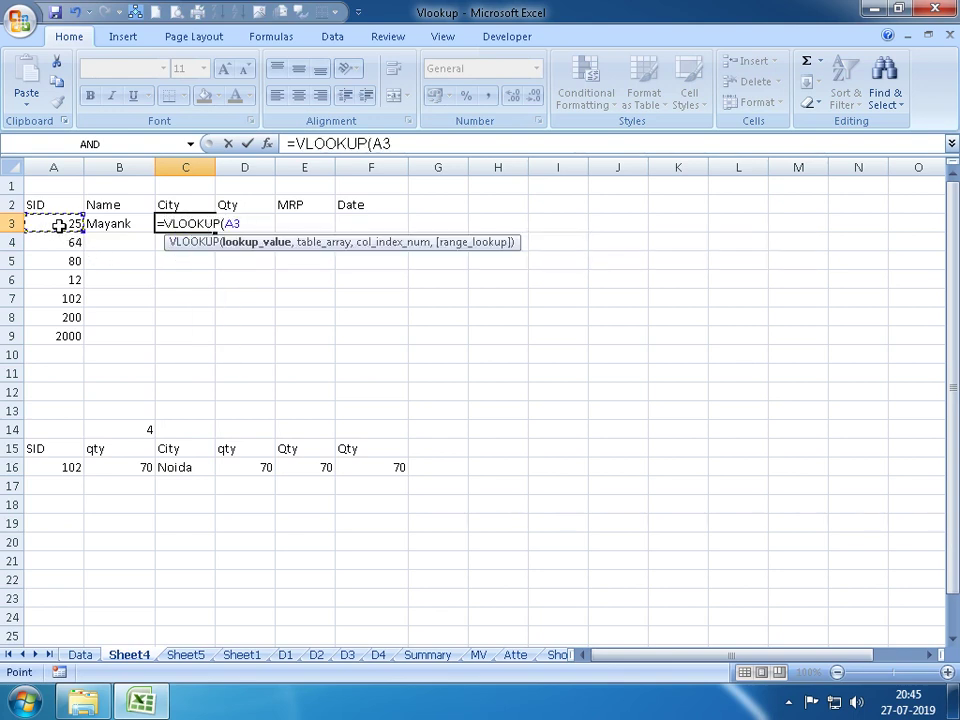
type(",")
left_click(84, 655)
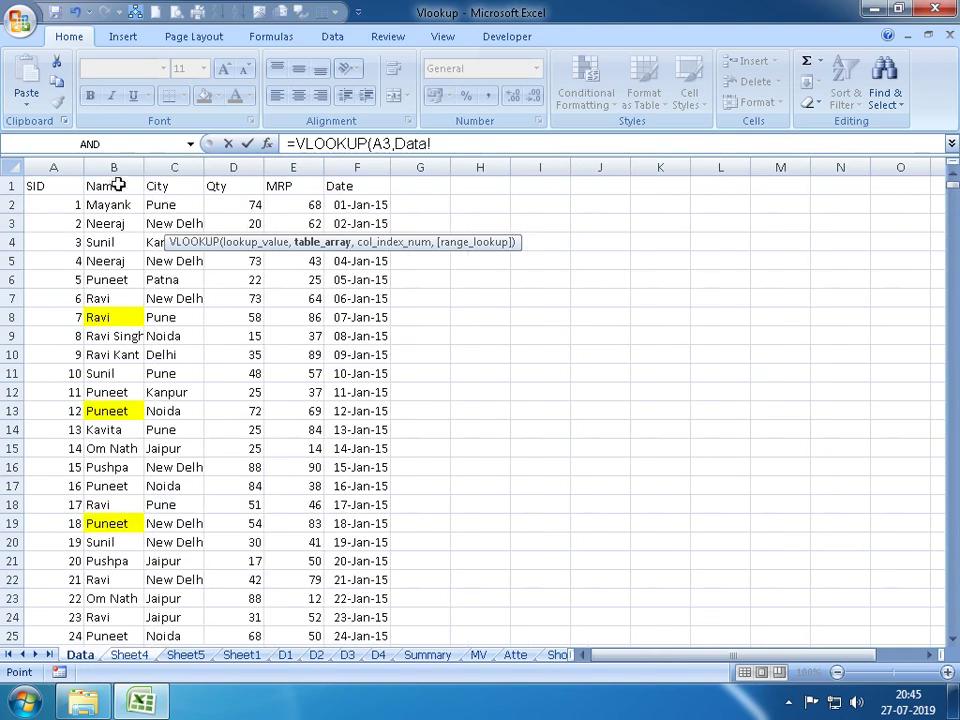
left_click_drag(58, 166, 357, 166)
type(",")
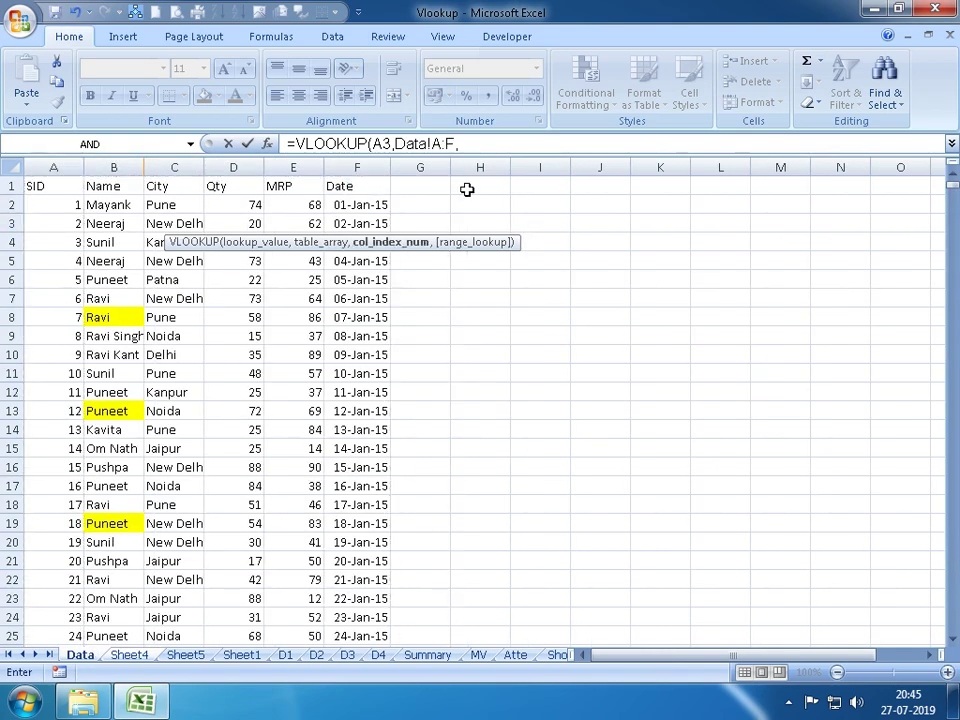
type("2")
key("BackSpace")
type("3,")
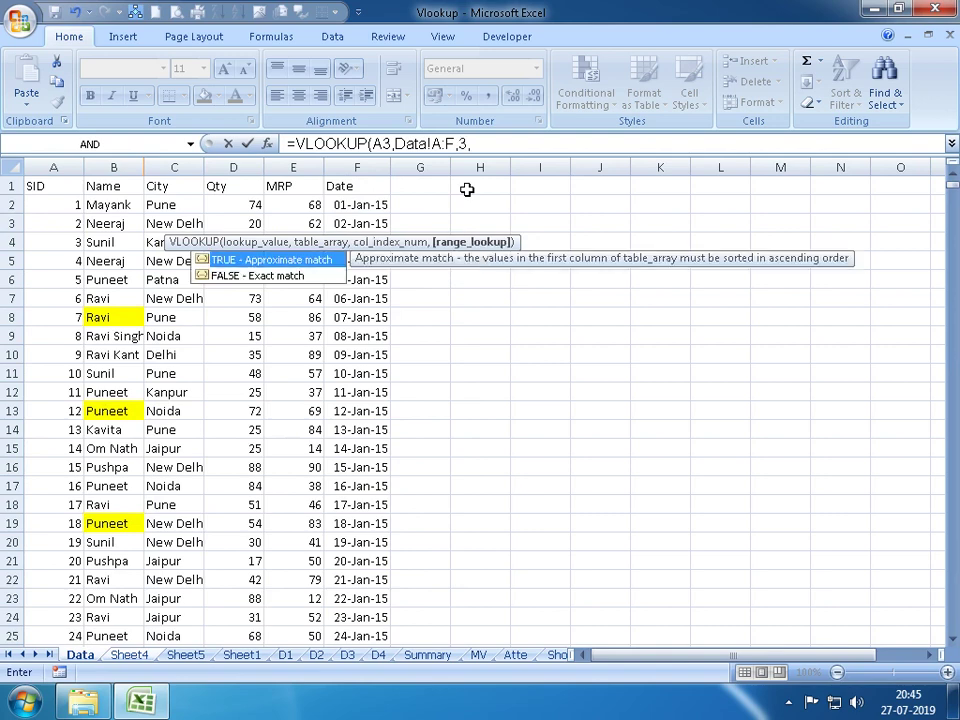
type("0")
key("Return")
Enter the Qty lookup =VLOOKUP(A3,Data!A:F,4, in D3, returning 83
key("Up")
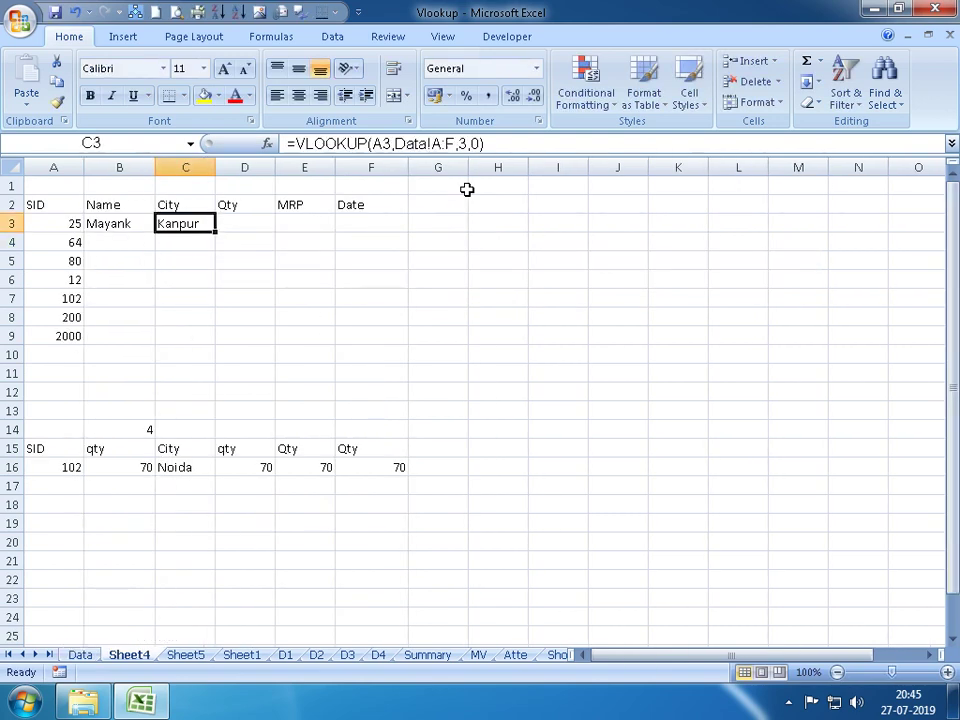
key("Right")
type("=VLOOKUP(")
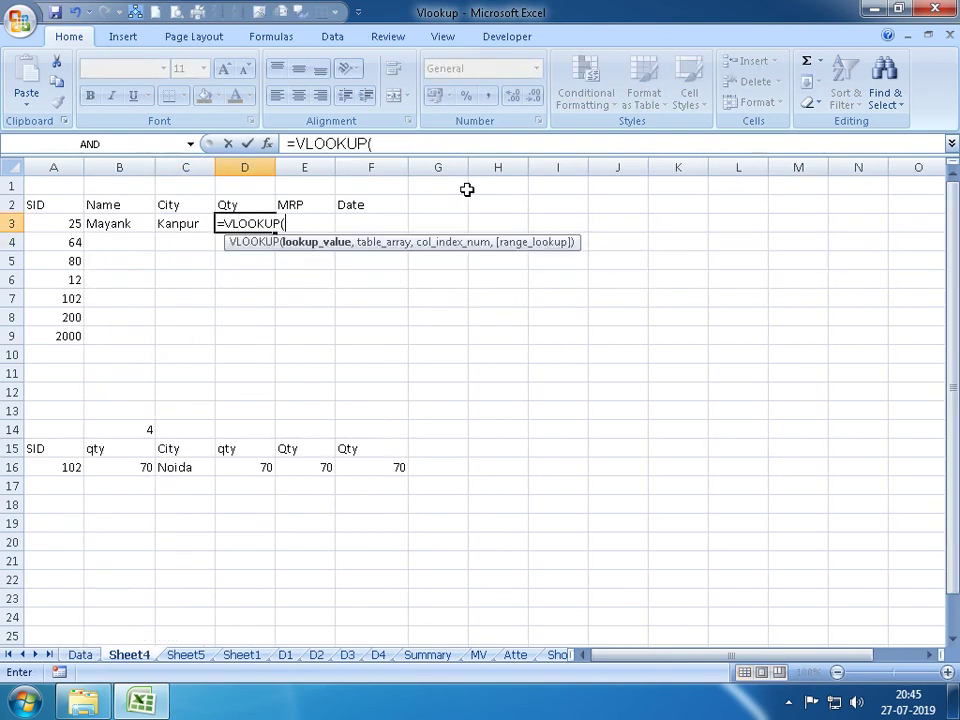
left_click(30, 226)
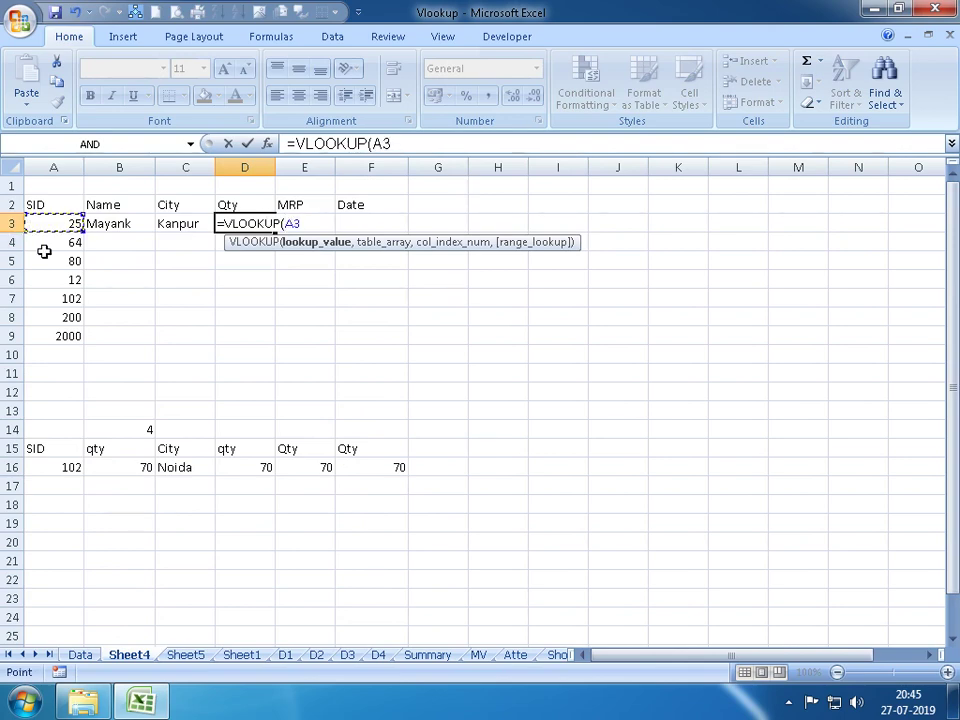
type(",")
left_click(80, 654)
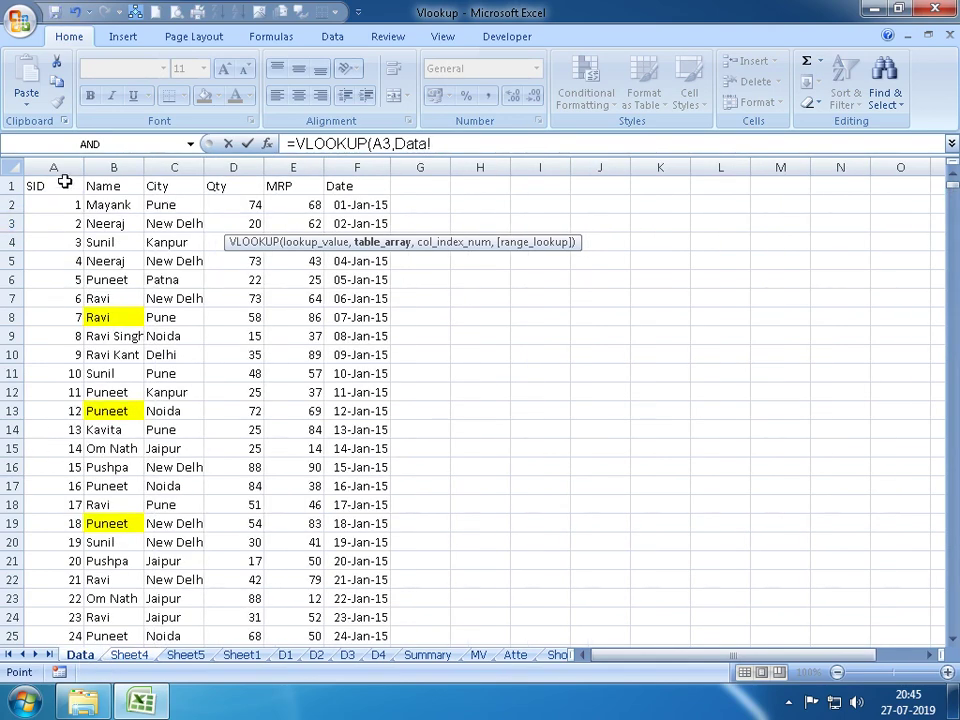
left_click_drag(53, 167, 357, 167)
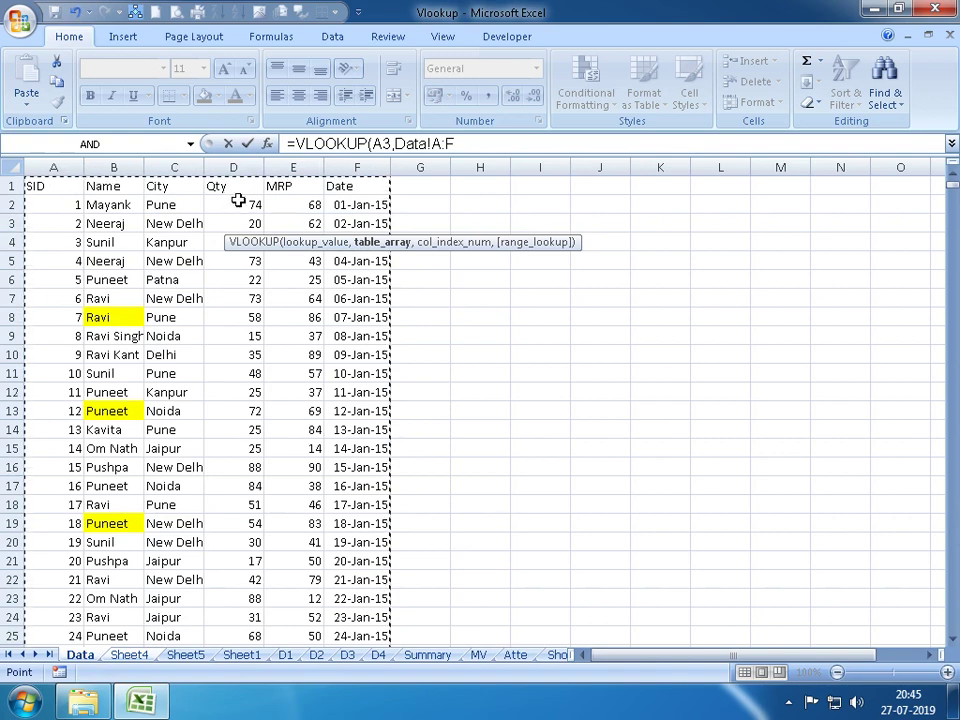
type(",")
left_click(129, 654)
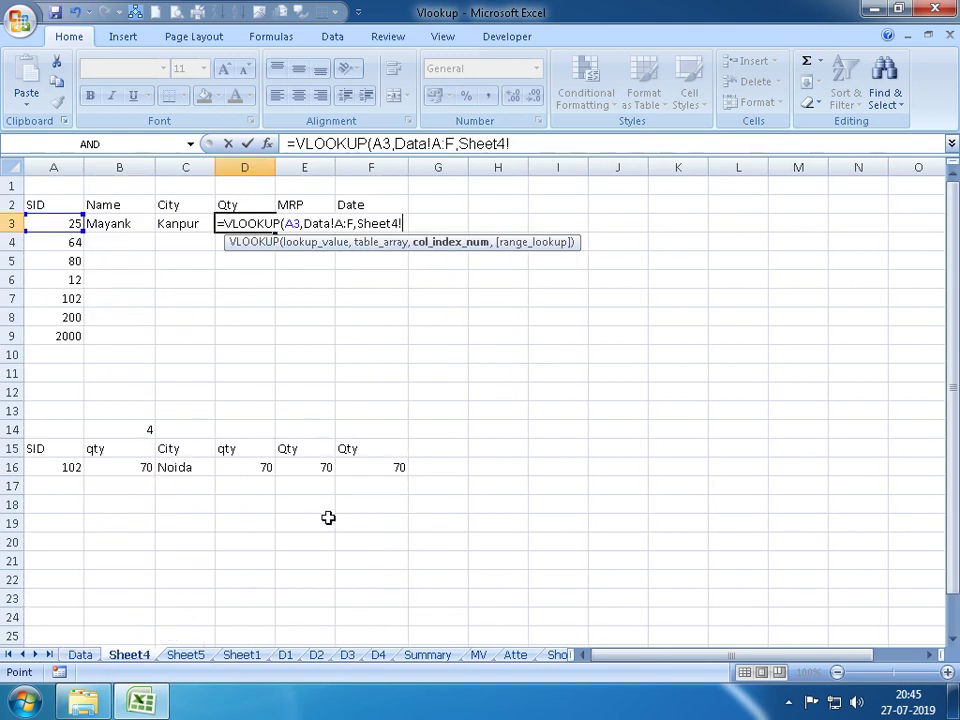
key("BackSpace")
key("BackSpace")
key("BackSpace")
key("BackSpace")
key("BackSpace")
key("BackSpace")
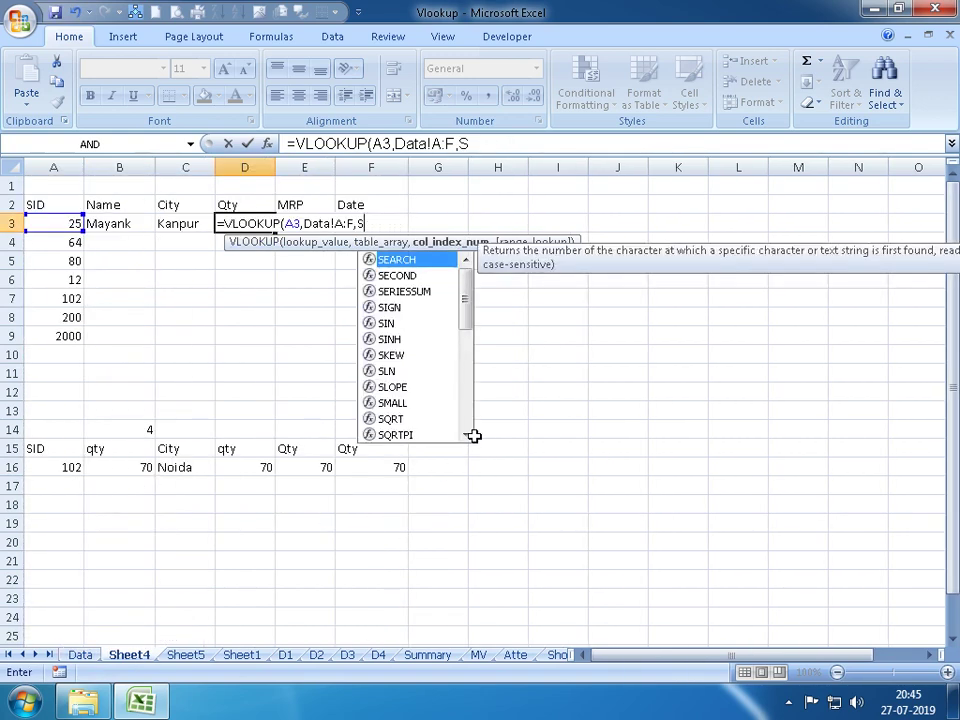
key("BackSpace")
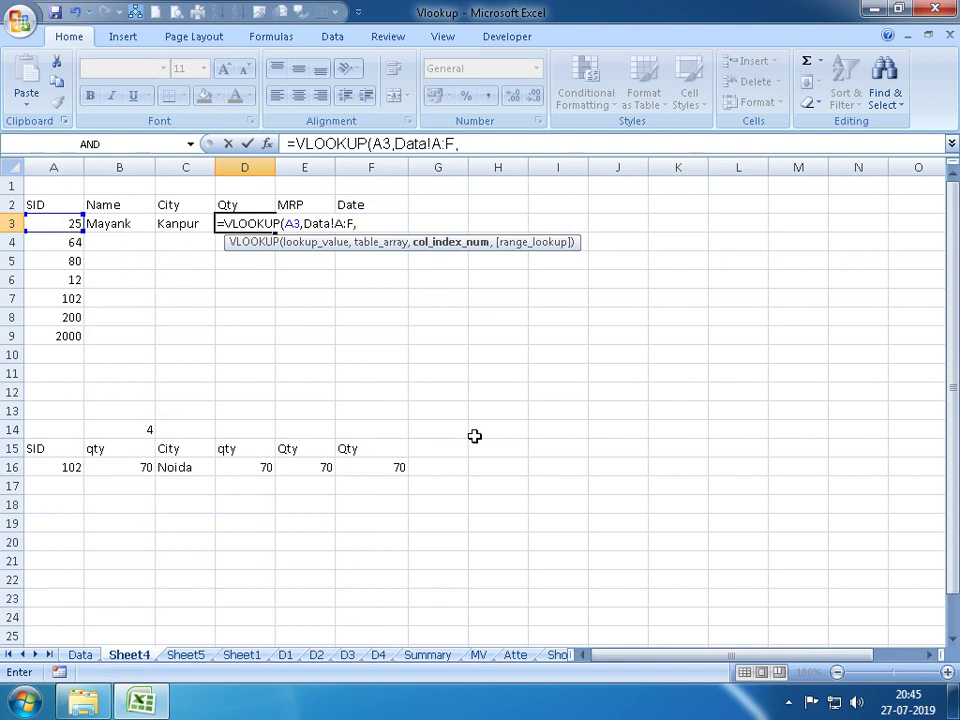
type("4,")
key("Return")
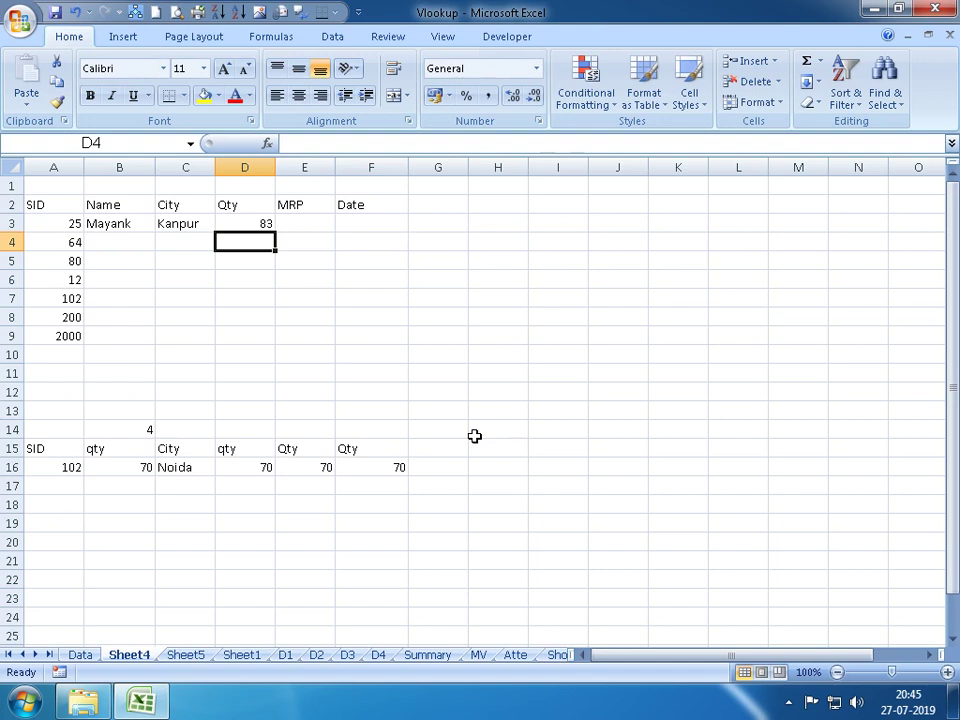
key("Up")
Enter =VLOOKUP(A3,Data!A:F,5,0) in the MRP cell E3, returning 42029
key("Right")
type("=V")
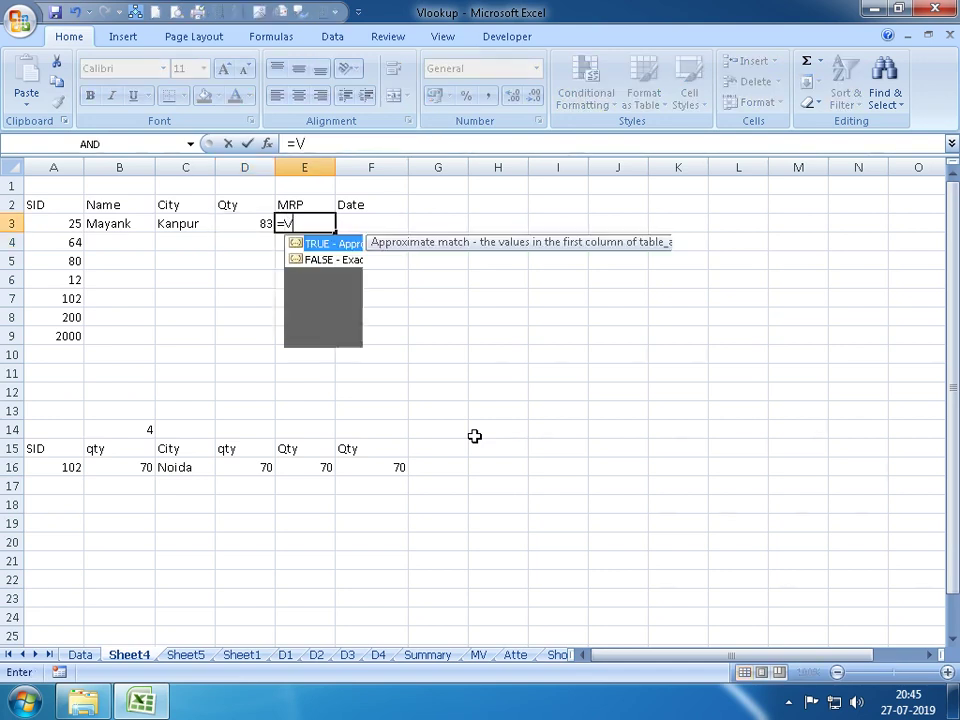
type("LO")
key("Tab")
key("Left")
key("Left")
key("Left")
key("Left")
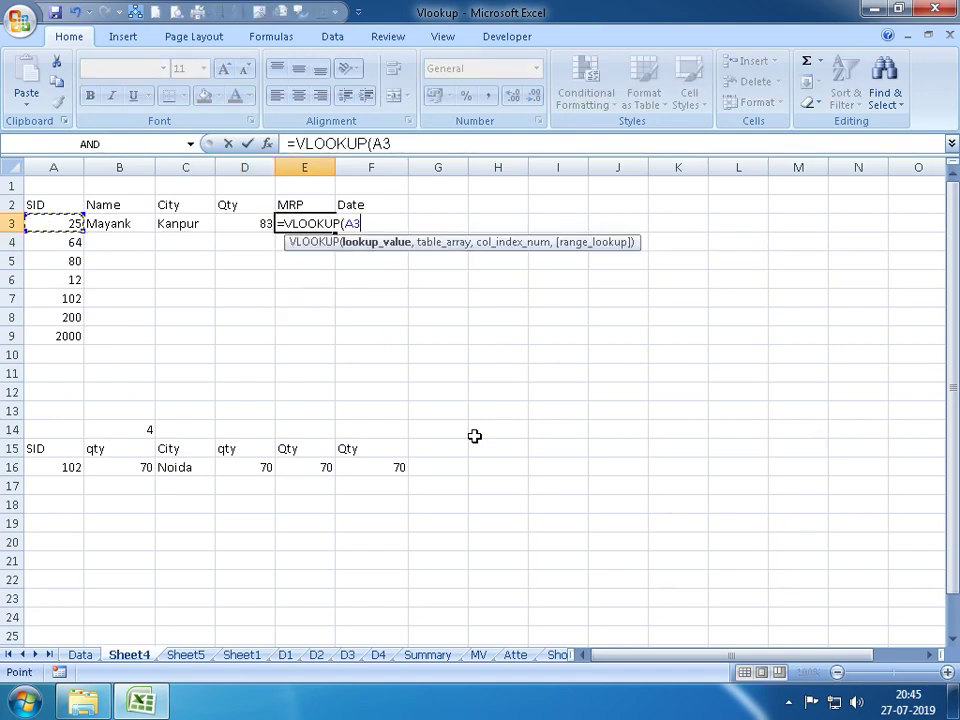
type(",")
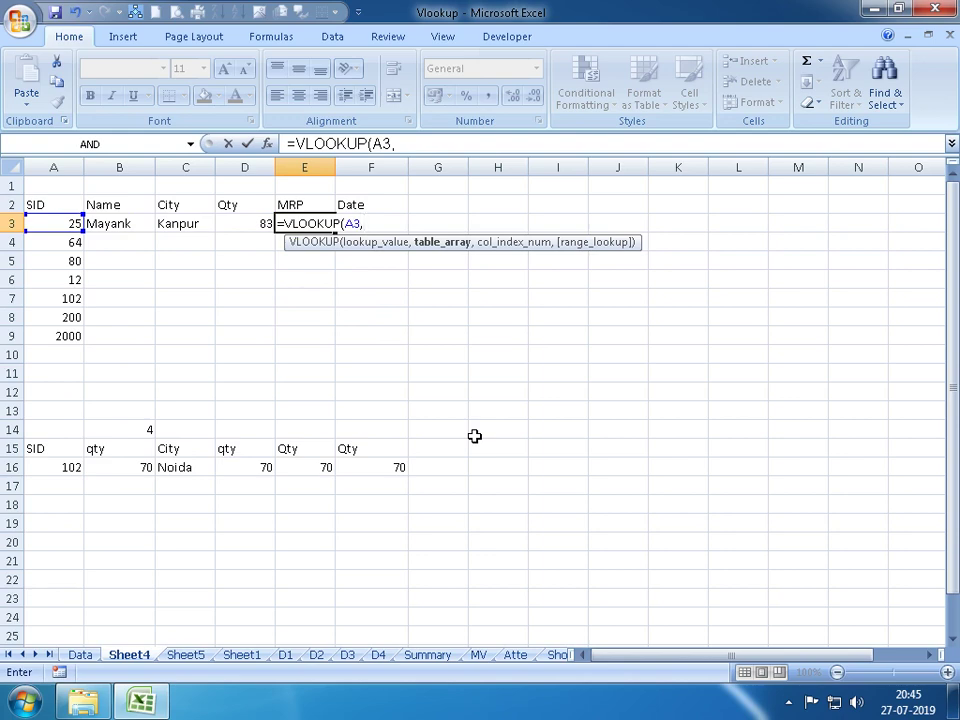
left_click(79, 654)
left_click_drag(50, 167, 343, 188)
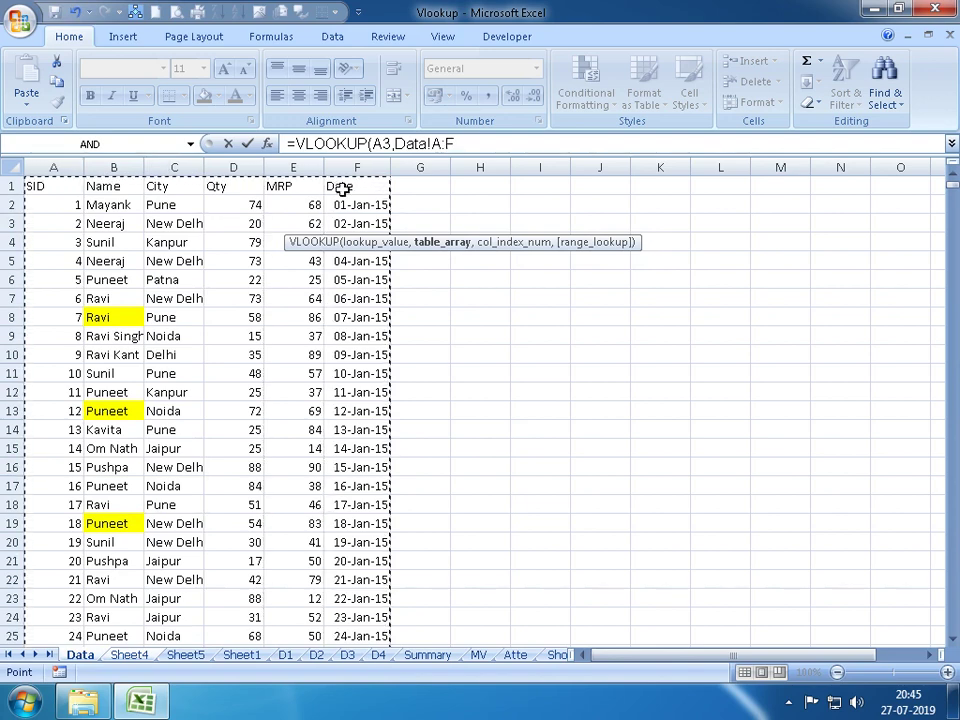
type(",")
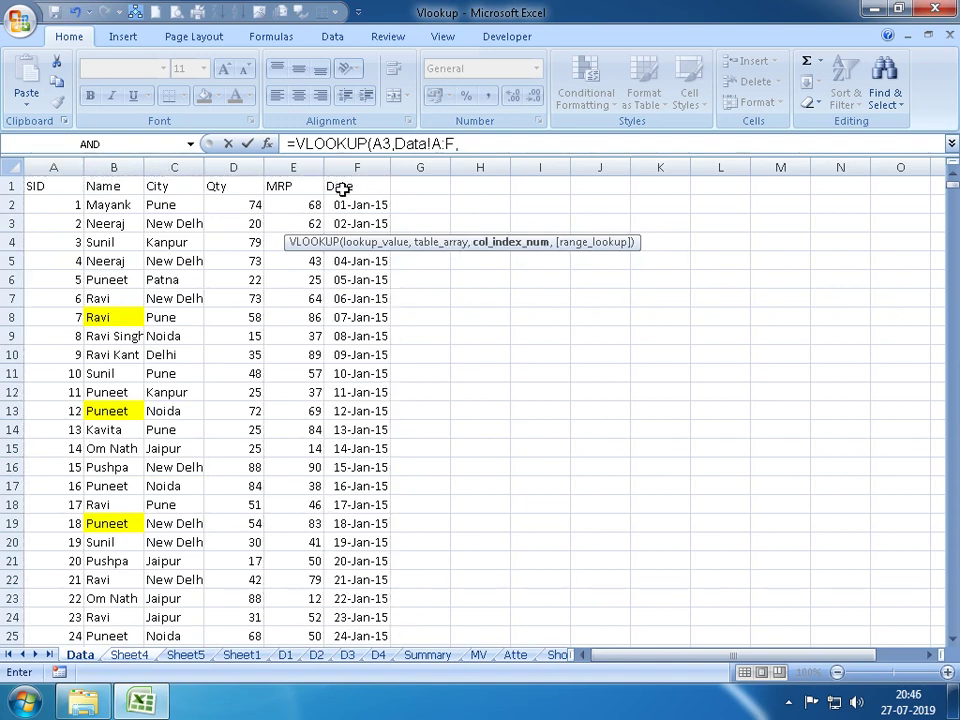
type("5,0")
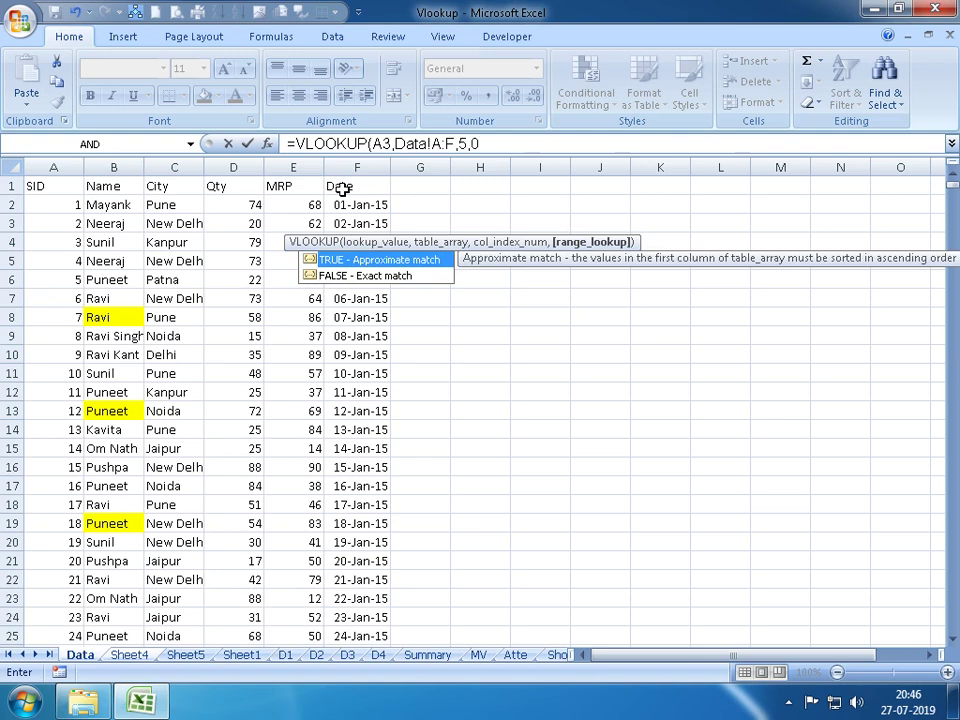
key("Return")
Change E3's column index from 5 to 4, then reopen the formula for further editing
key("Up")
key("Right")
key("Left")
key("F2")
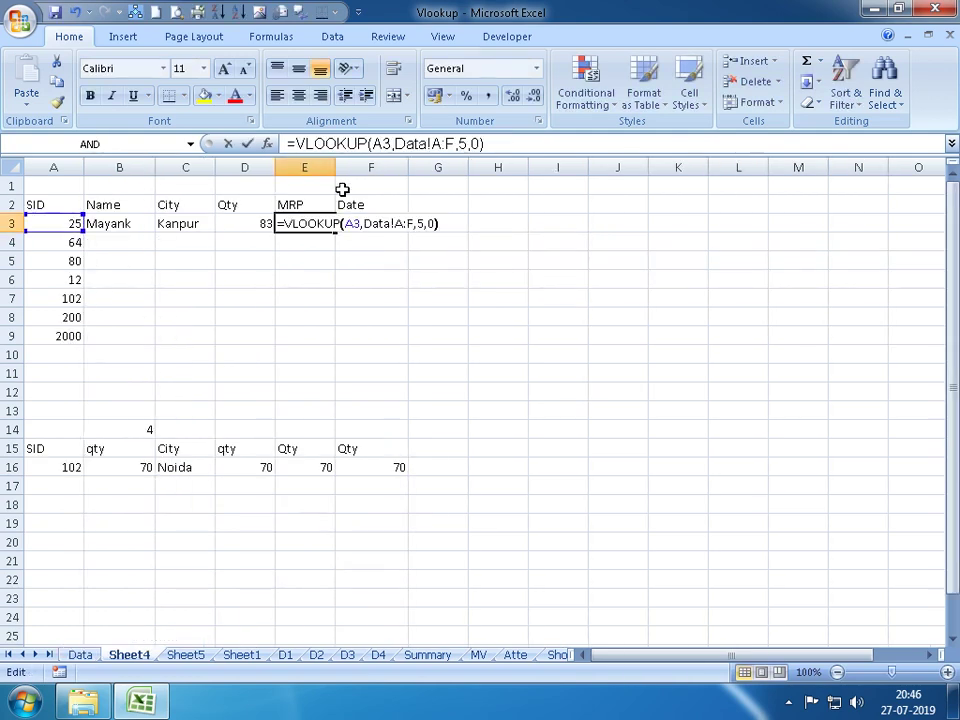
key("Left")
key("Left")
key("BackSpace")
type("4")
key("Return")
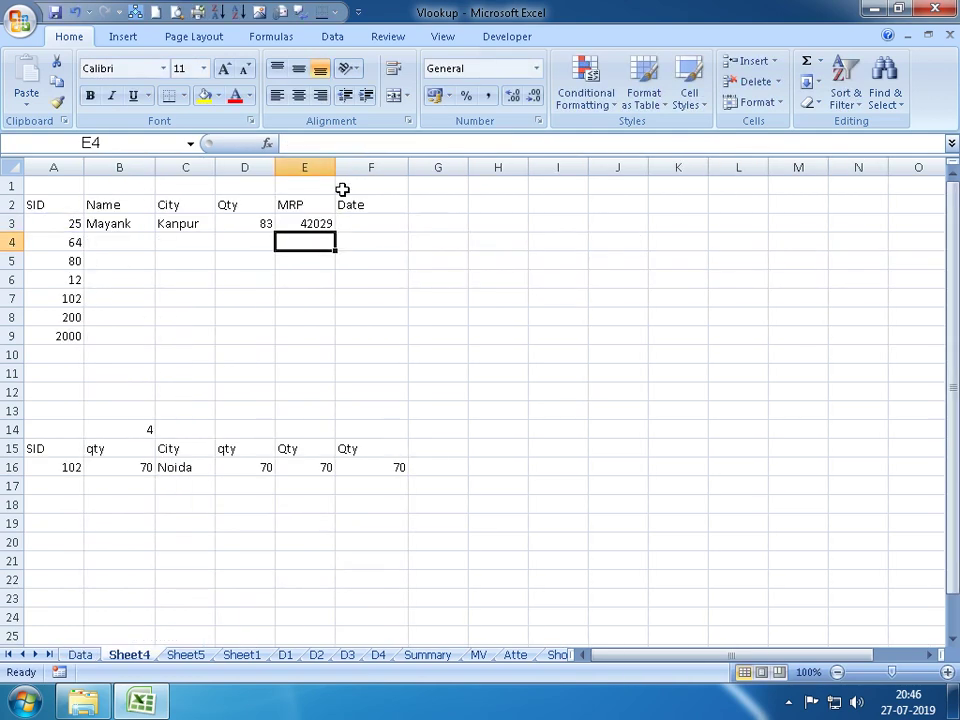
key("Up")
key("Left")
key("Left")
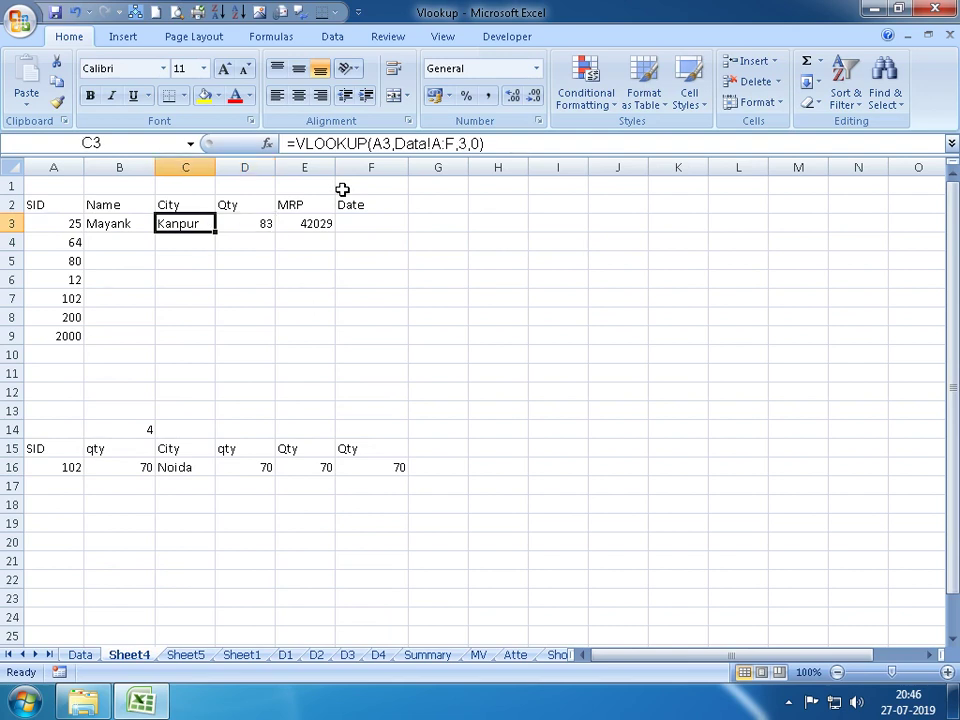
key("Left")
key("Right")
key("Right")
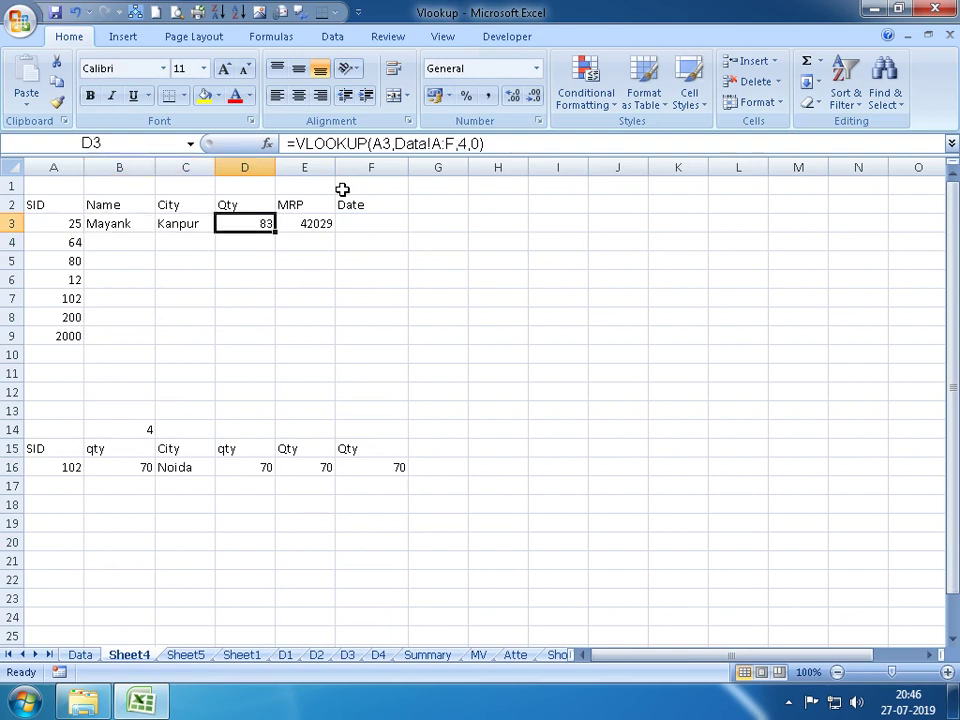
key("Right")
key("F2")
key("Left")
key("Left")
key("Left")
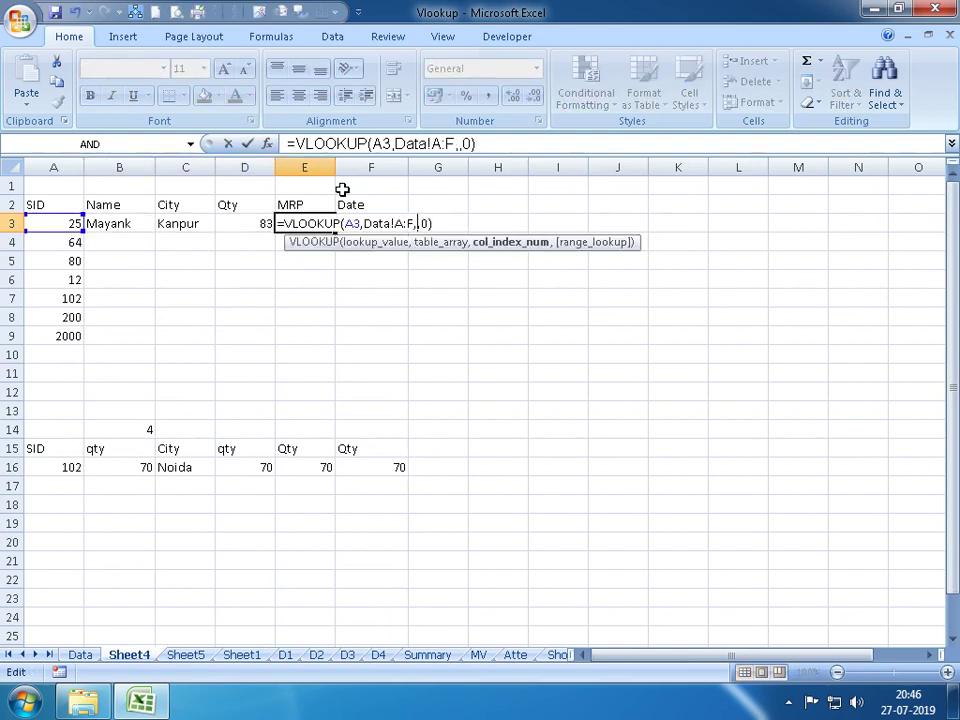
Commit E3's MRP lookup and enter =VLOOKUP(A3,Data!A:F,6,0) in F3
key("Return")
key("Up")
key("Right")
type("=VL")
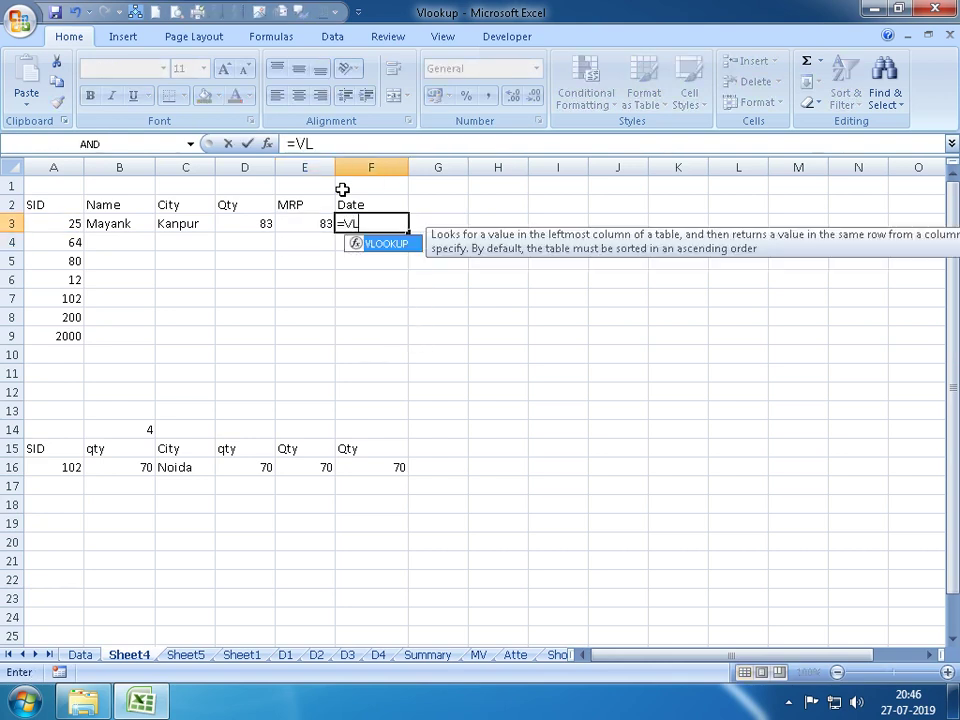
type("OOKUP(")
left_click(66, 224)
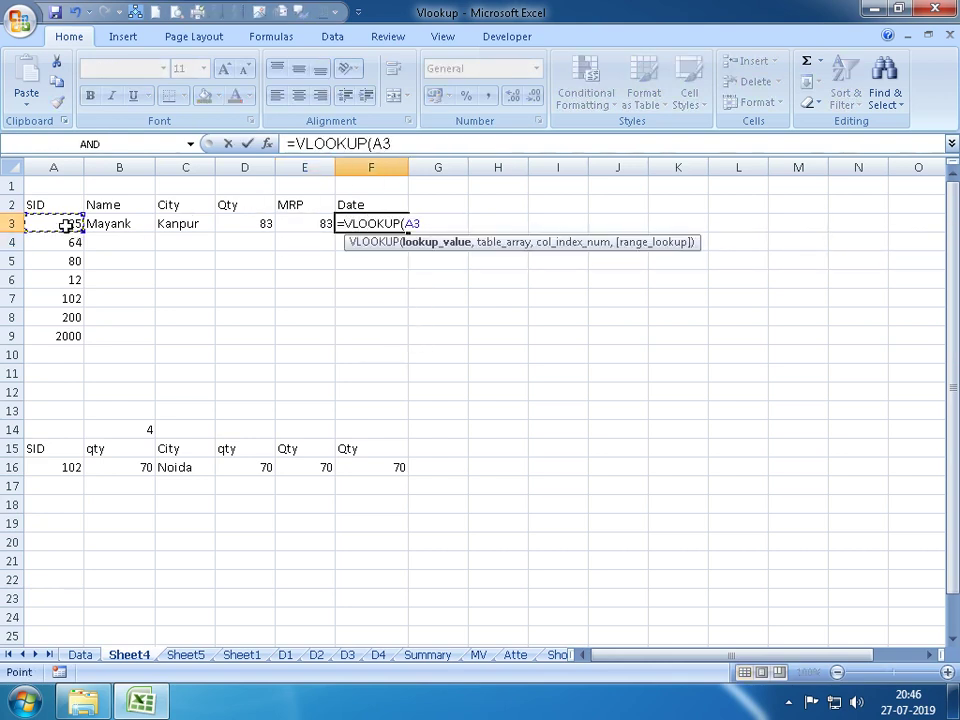
type(",")
left_click(78, 655)
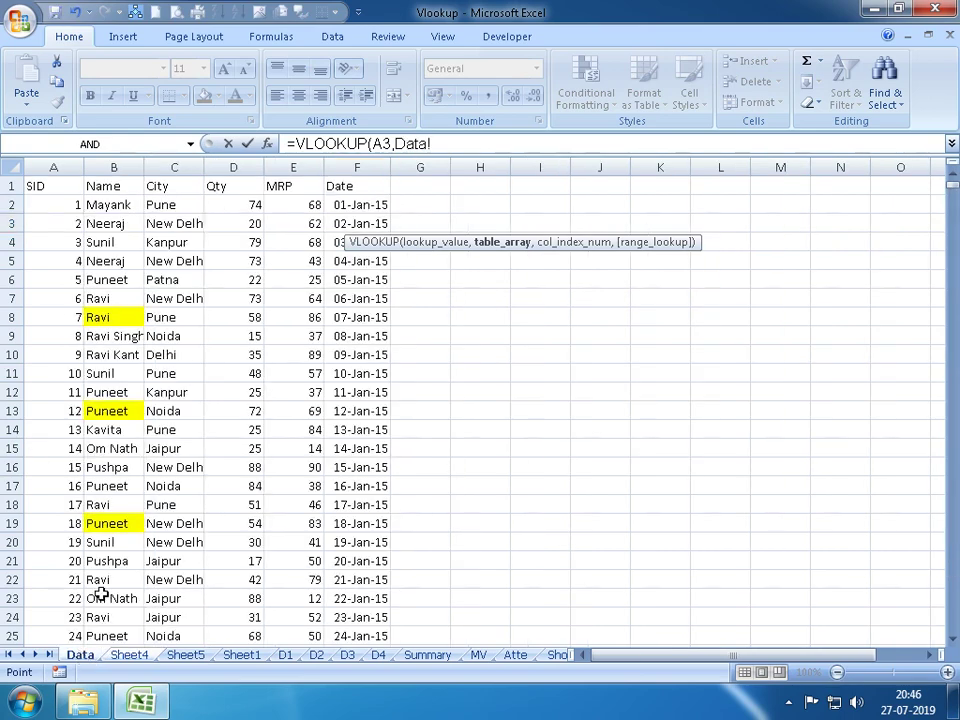
left_click_drag(54, 167, 355, 186)
type(",")
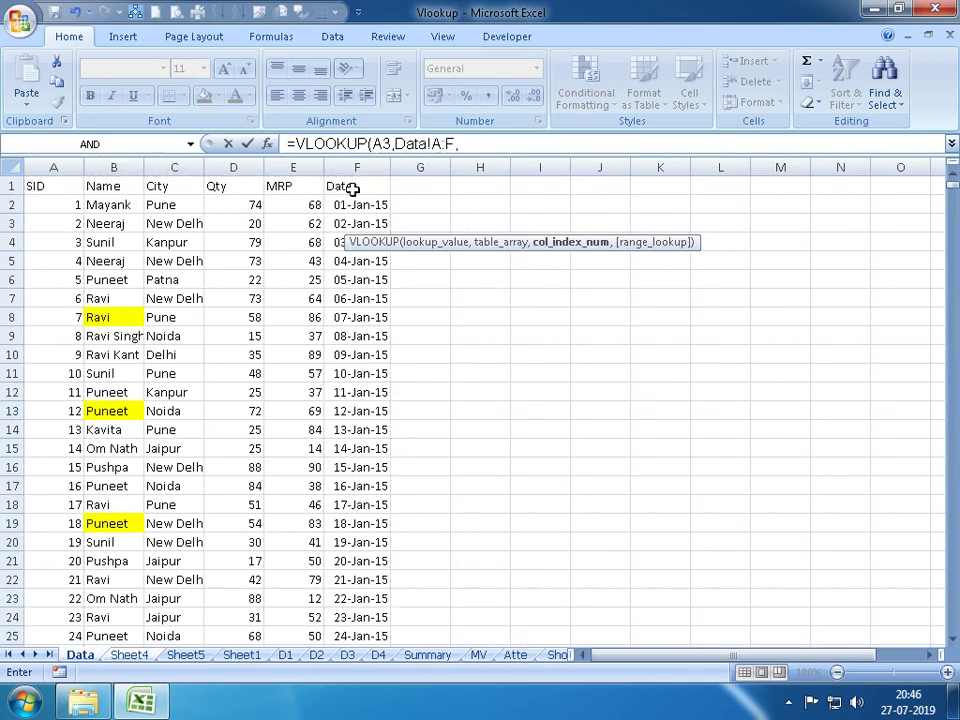
type("6,0")
key("Return")
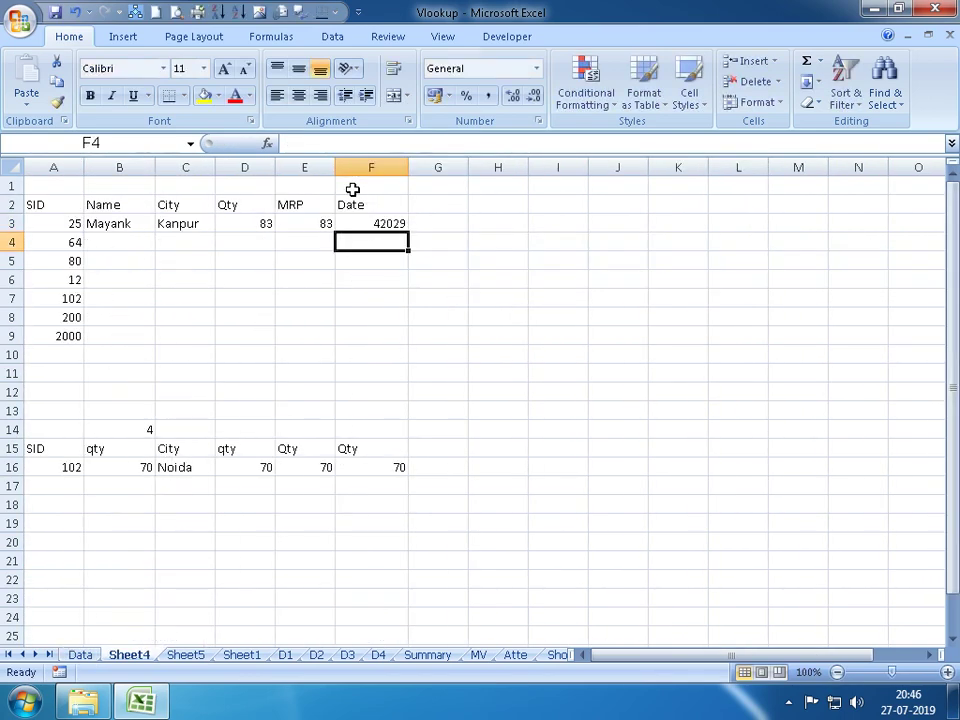
Format F3's result as a date so it displays 25-Jan-15
key("Up")
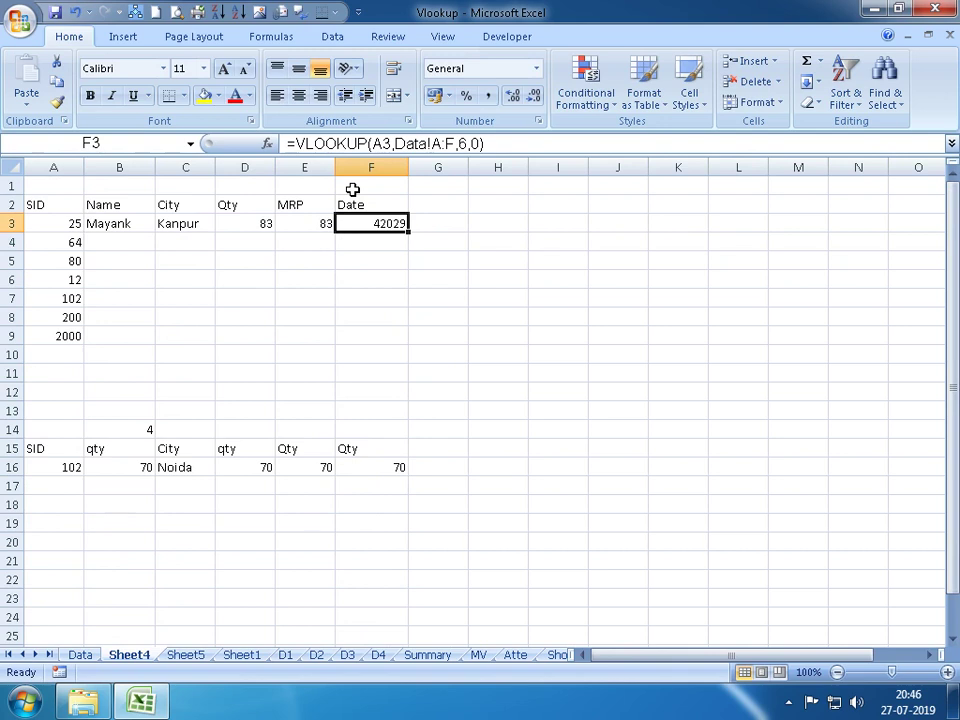
key("ctrl+shift+3")
key("Left")
key("Left")
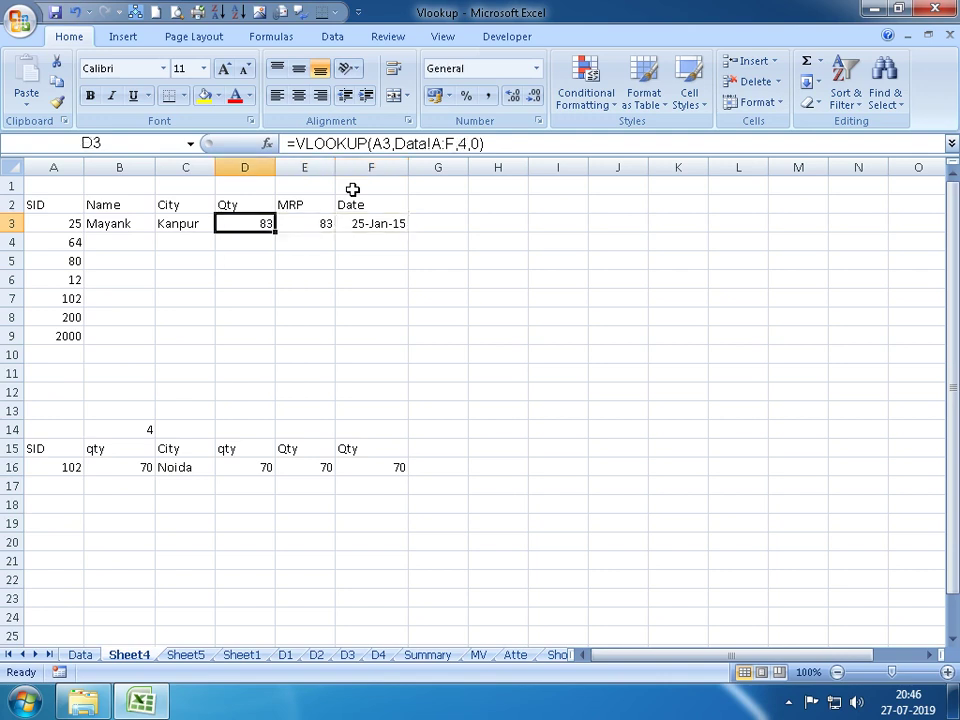
key("Left")
key("Left")
key("Down")
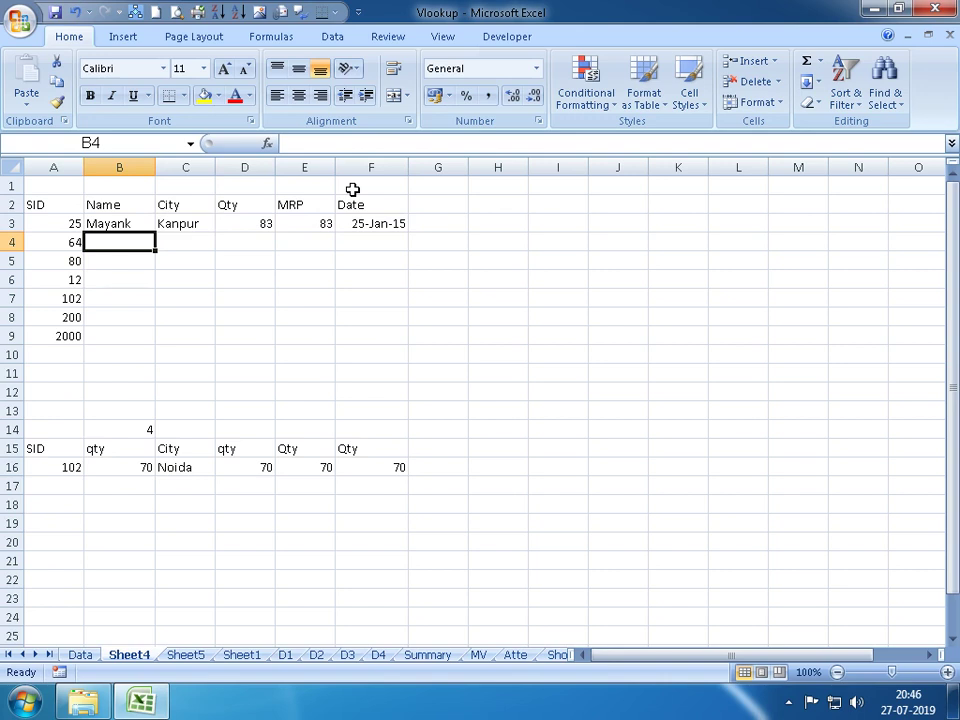
Build a Name lookup in B4 using VLOOKUP on A4 against Data!A:F, column 2
type("=V")
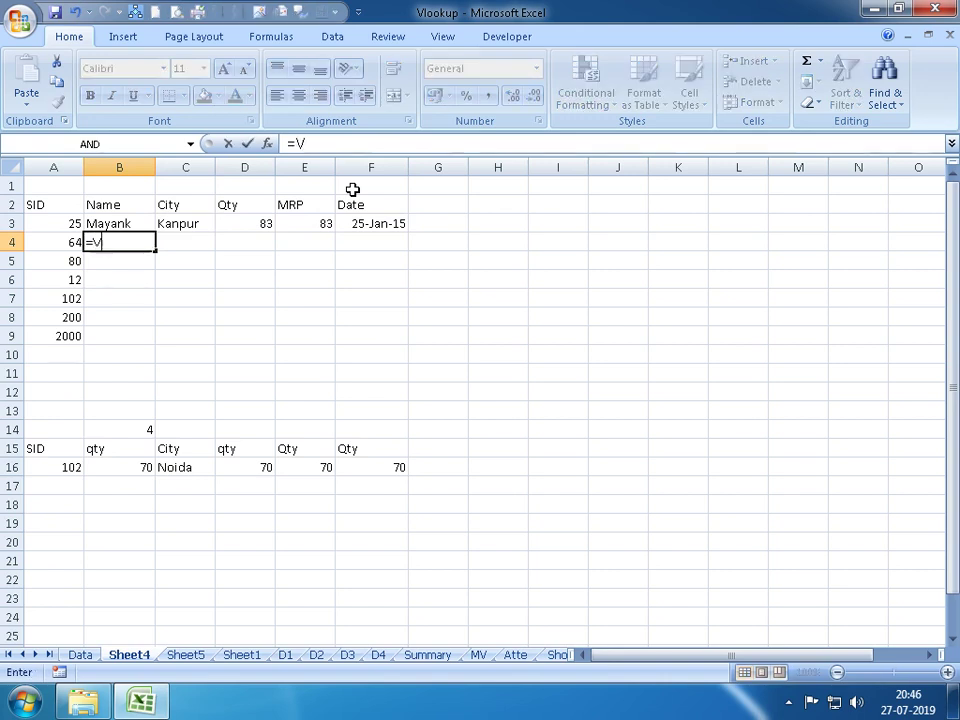
type("LO")
key("Tab")
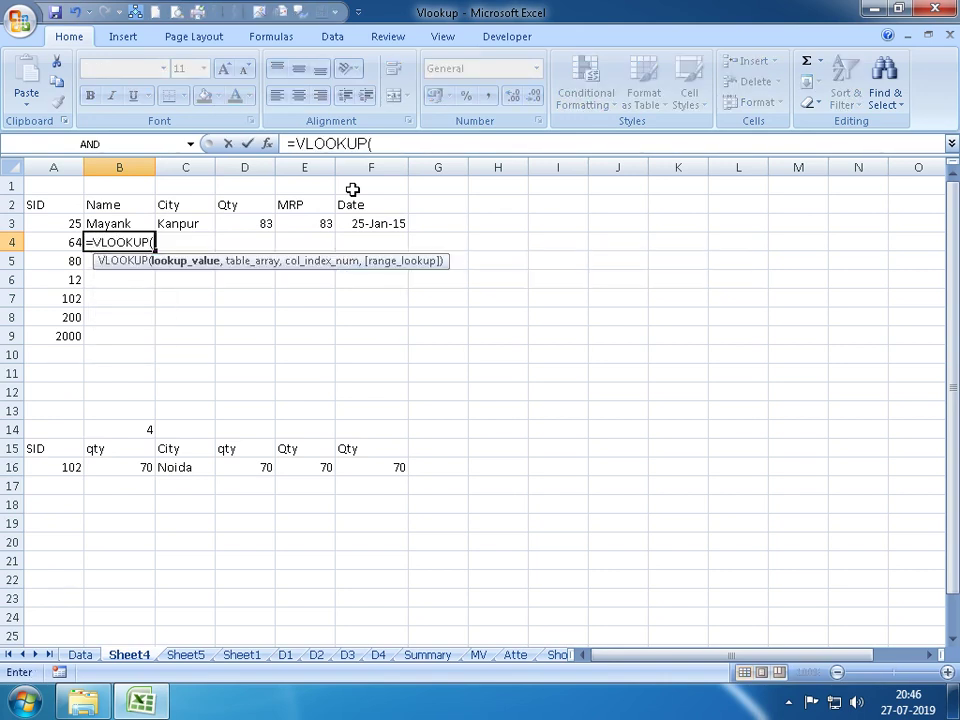
key("Left")
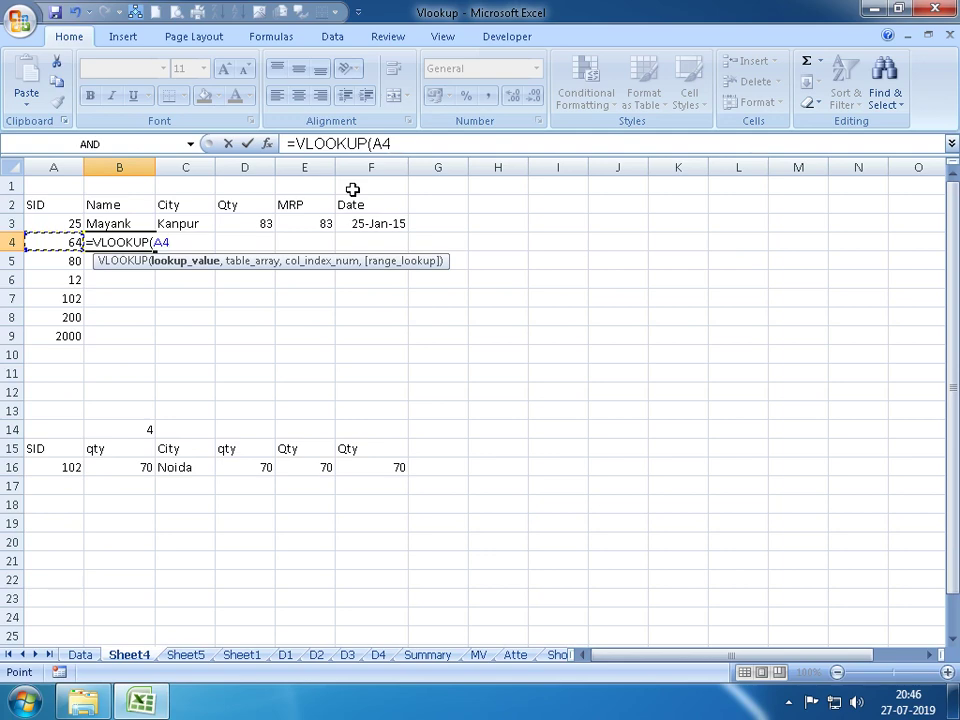
type(",")
left_click(80, 655)
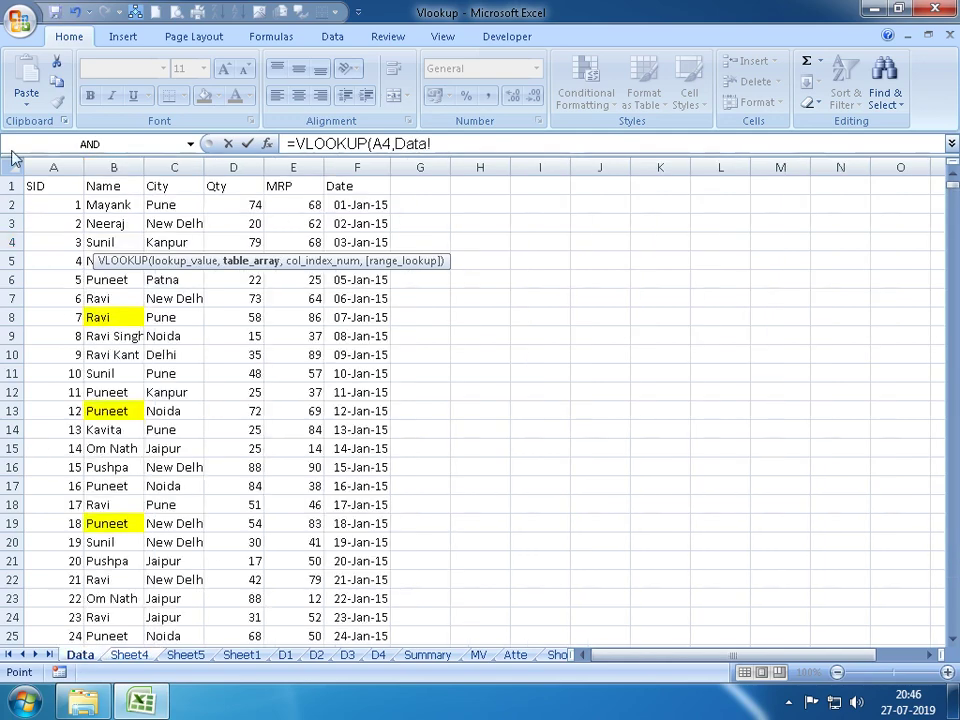
left_click_drag(43, 155, 127, 172)
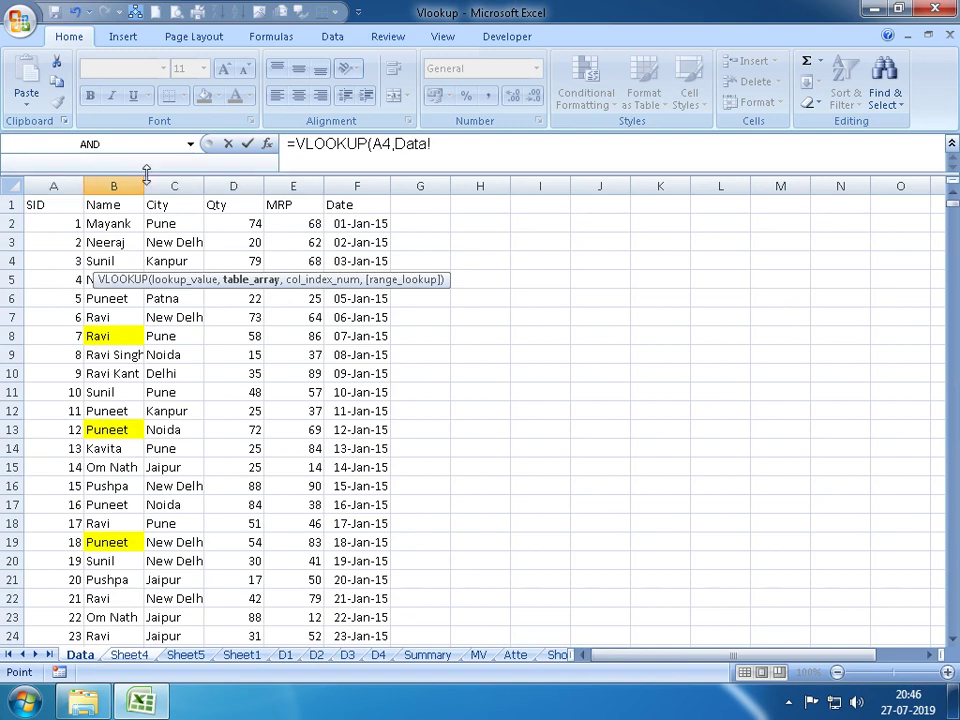
left_click_drag(146, 172, 153, 157)
left_click_drag(61, 162, 357, 167)
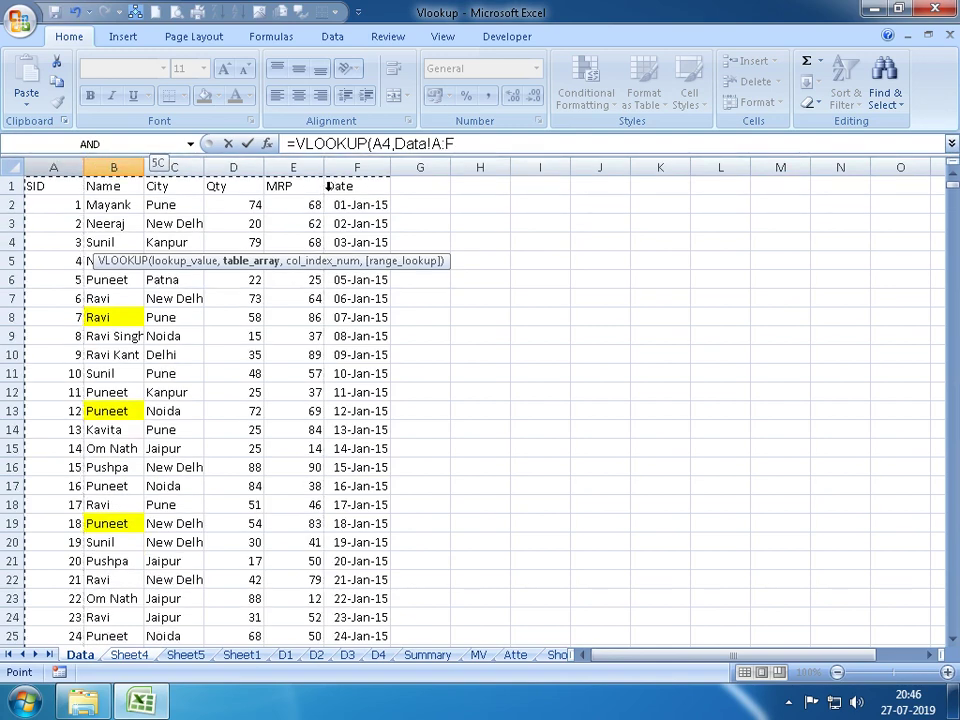
type(",")
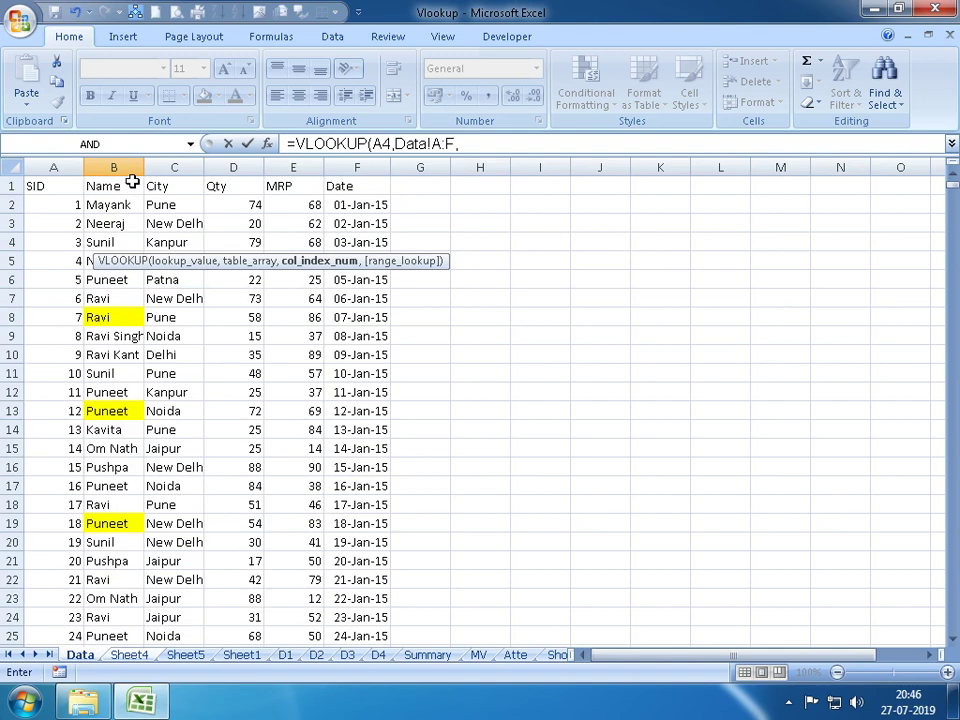
type("2,")
key("Escape")
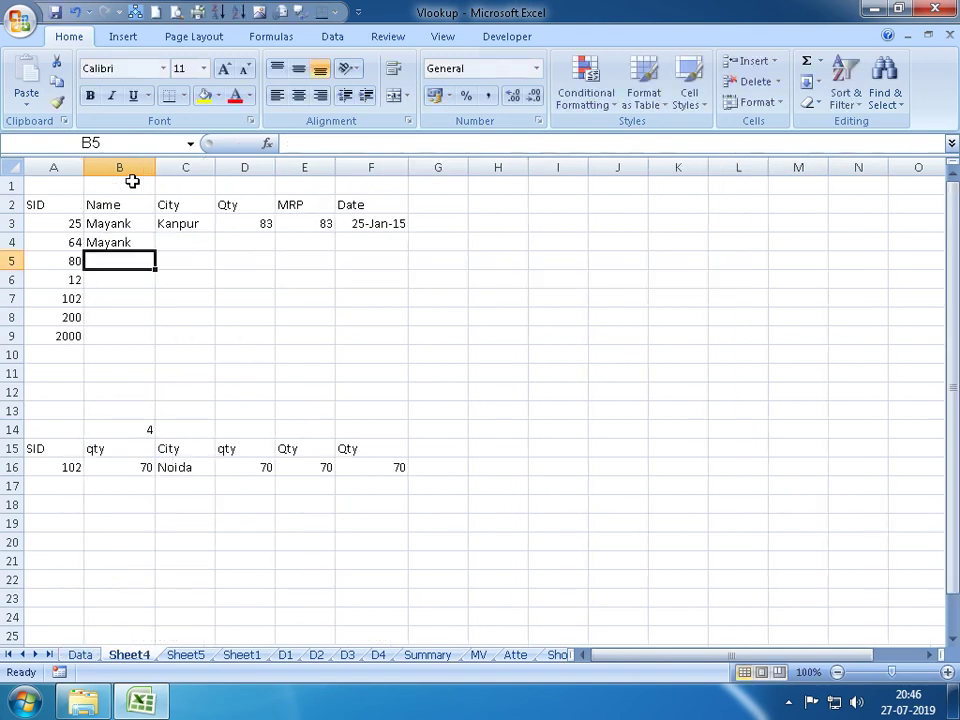
key("Up")
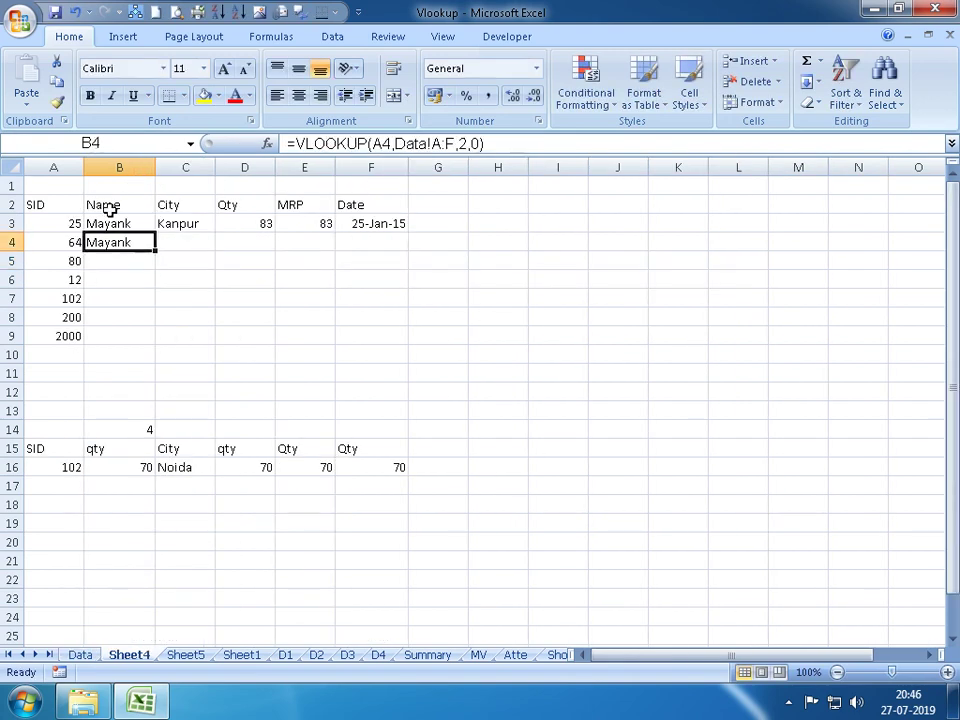
left_click(62, 242)
type("82")
key("Return")
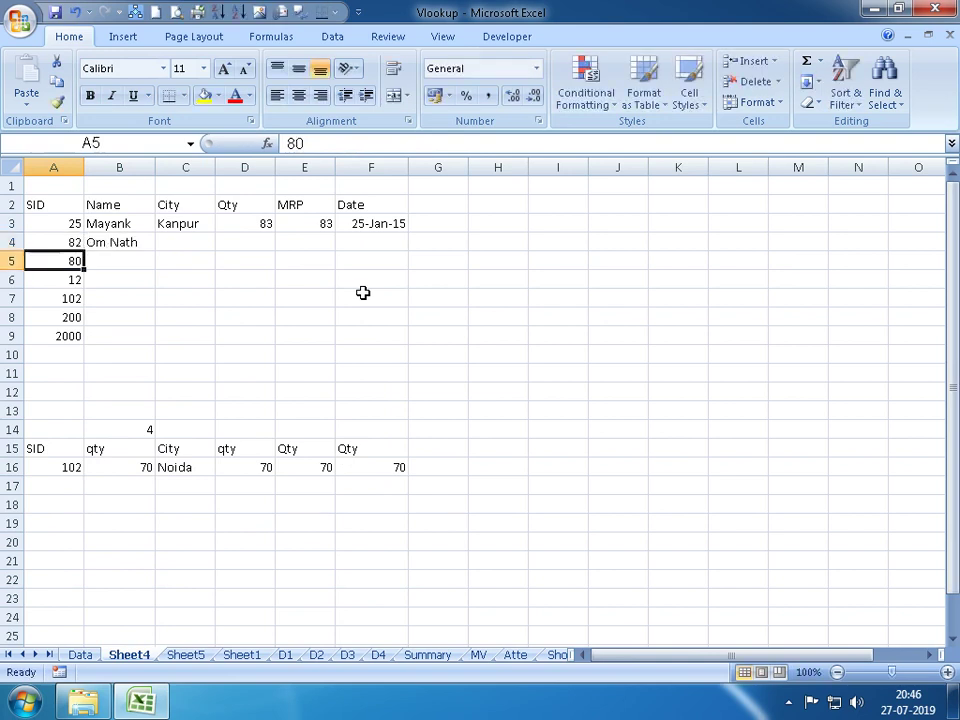
key("Up")
key("Right")
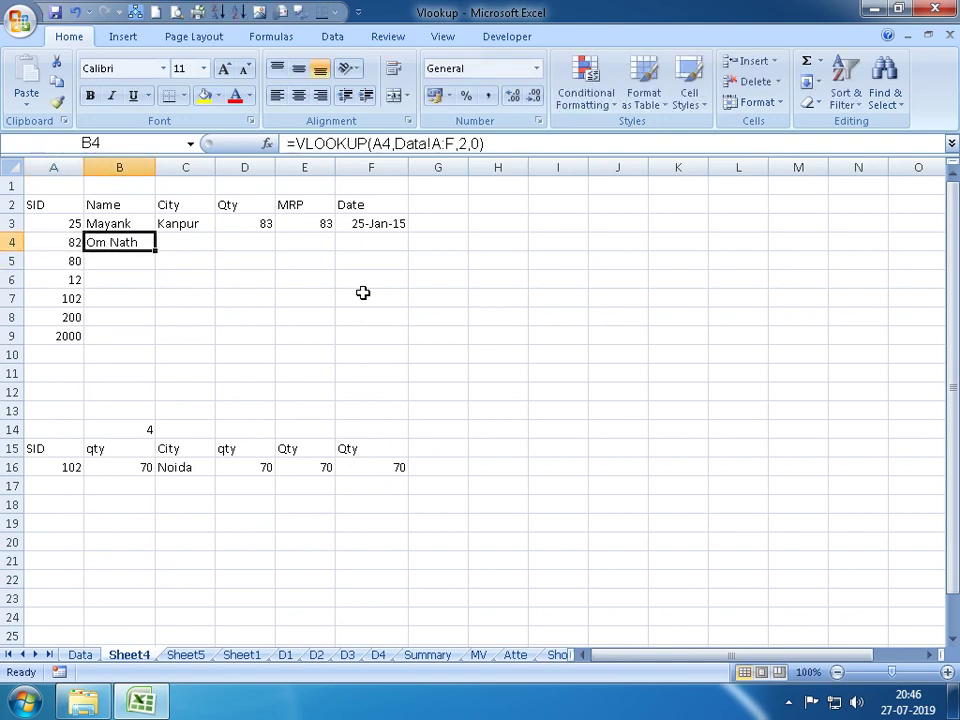
Lock B4's lookup references to $A4 and Data!$A:$F, then select B4 through F4
key("F2")
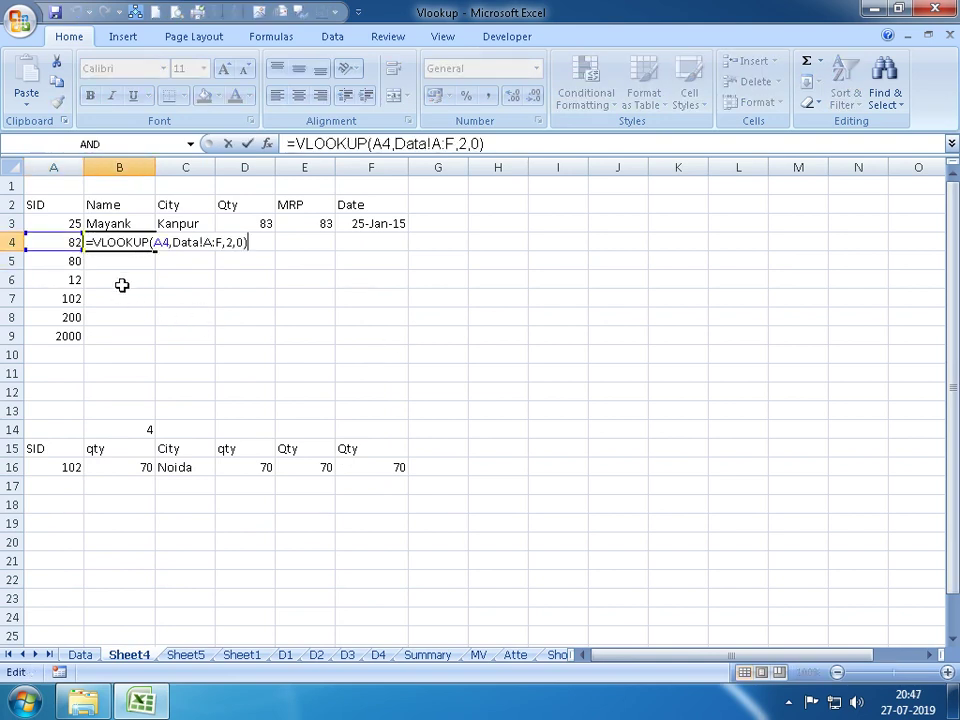
left_click(167, 247)
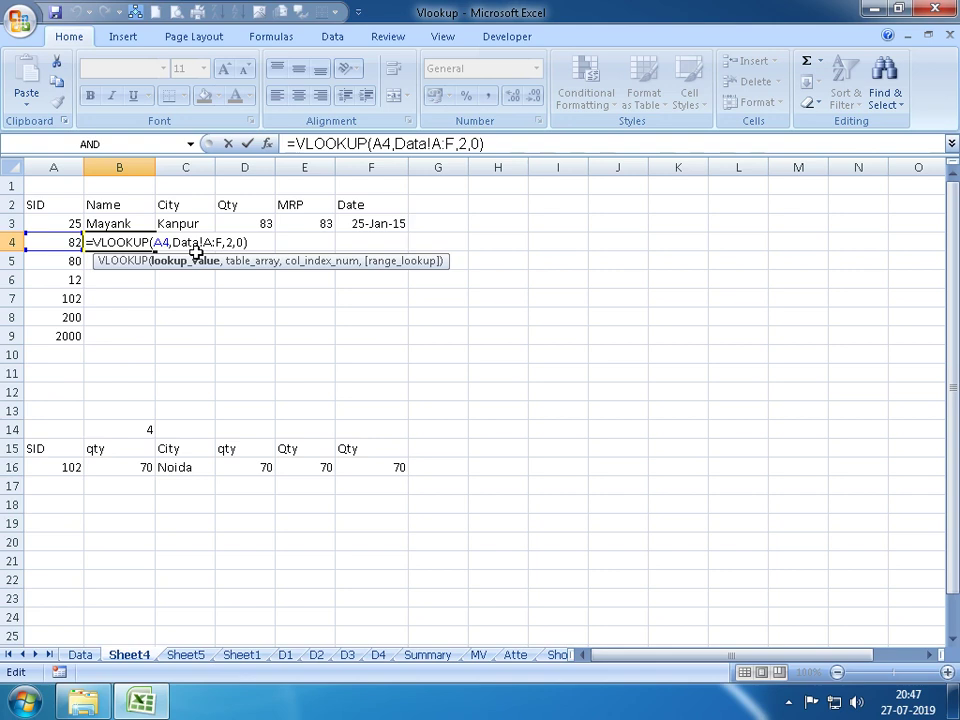
left_click(197, 262)
key("F4")
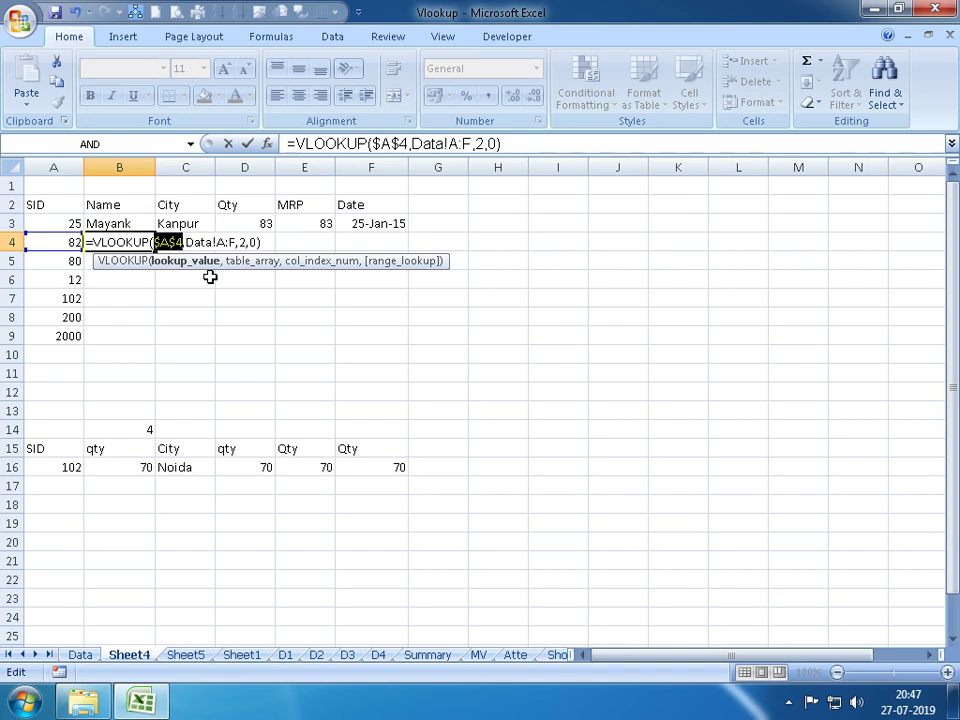
key("F4")
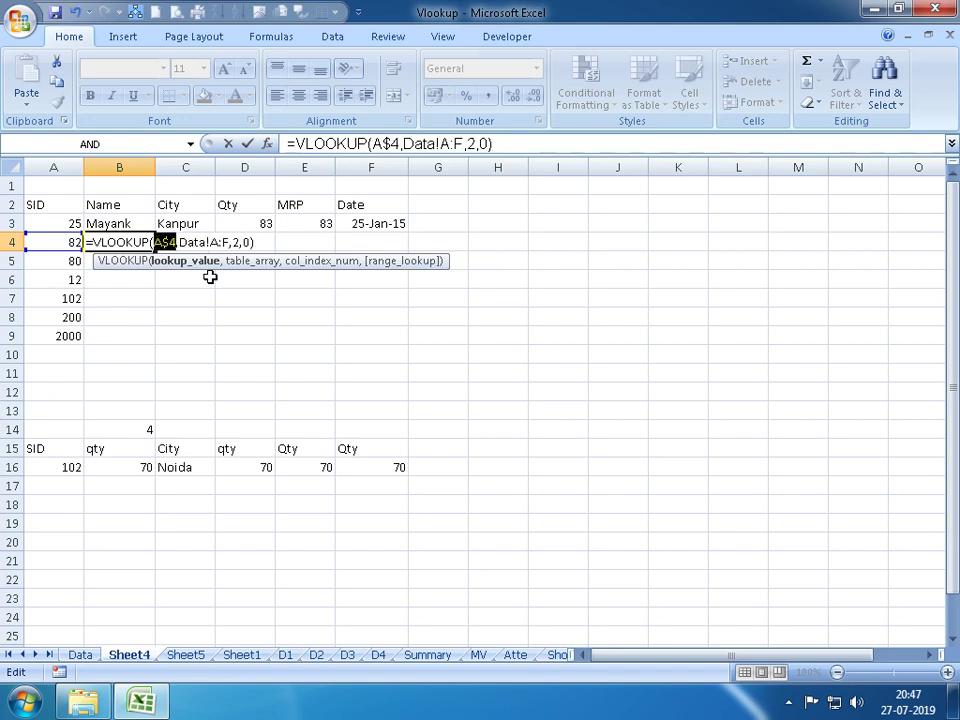
key("F4")
left_click(218, 242)
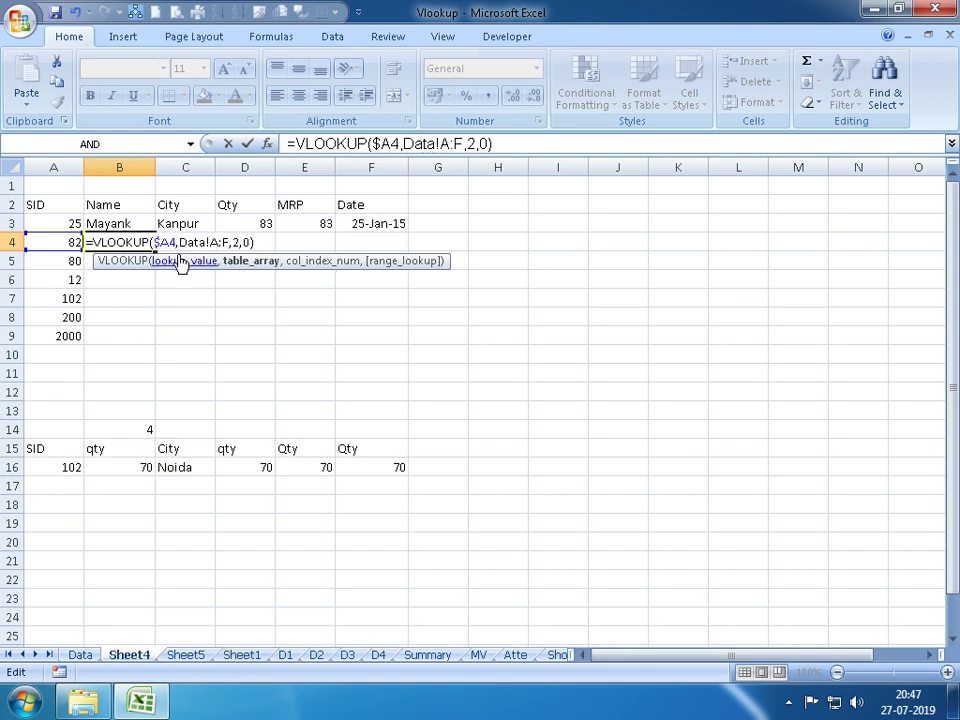
key("F4")
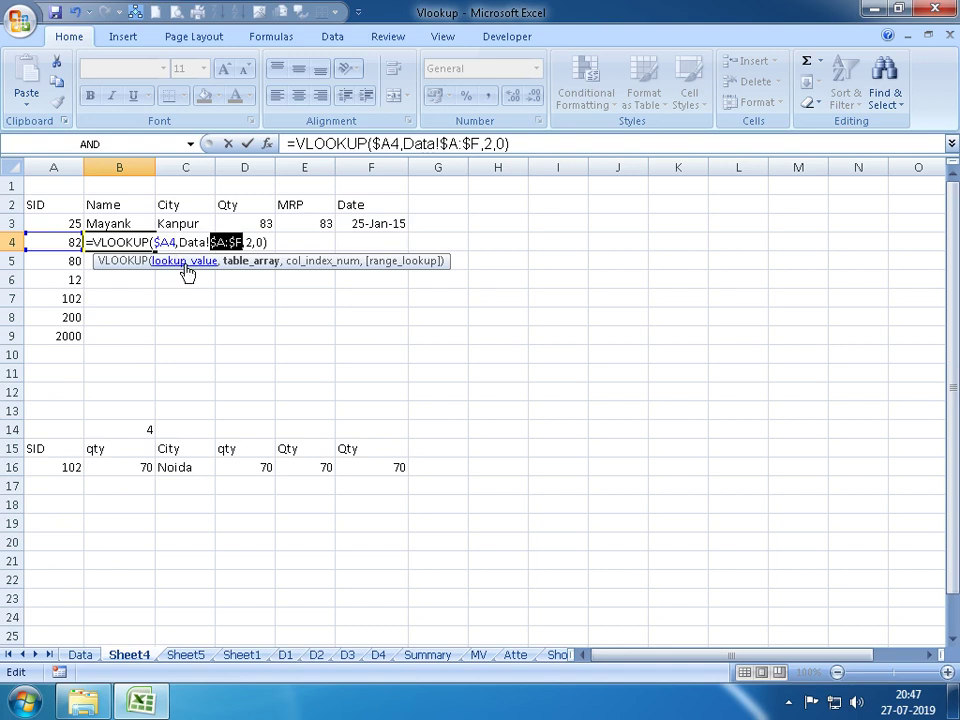
key("ctrl+Return")
key("shift+Right")
key("shift+Right")
key("shift+Right")
key("shift+Right")
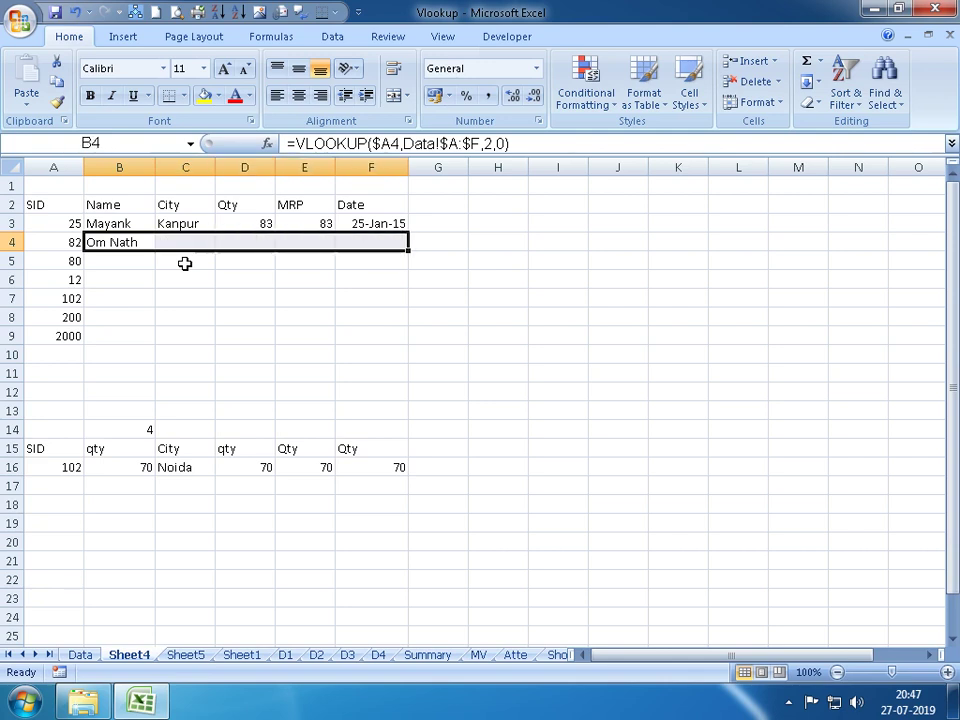
Fill B4's lookup across C4:F4 and set C4's column index to 3 (New Delhi)
key("ctrl+r")
key("Right")
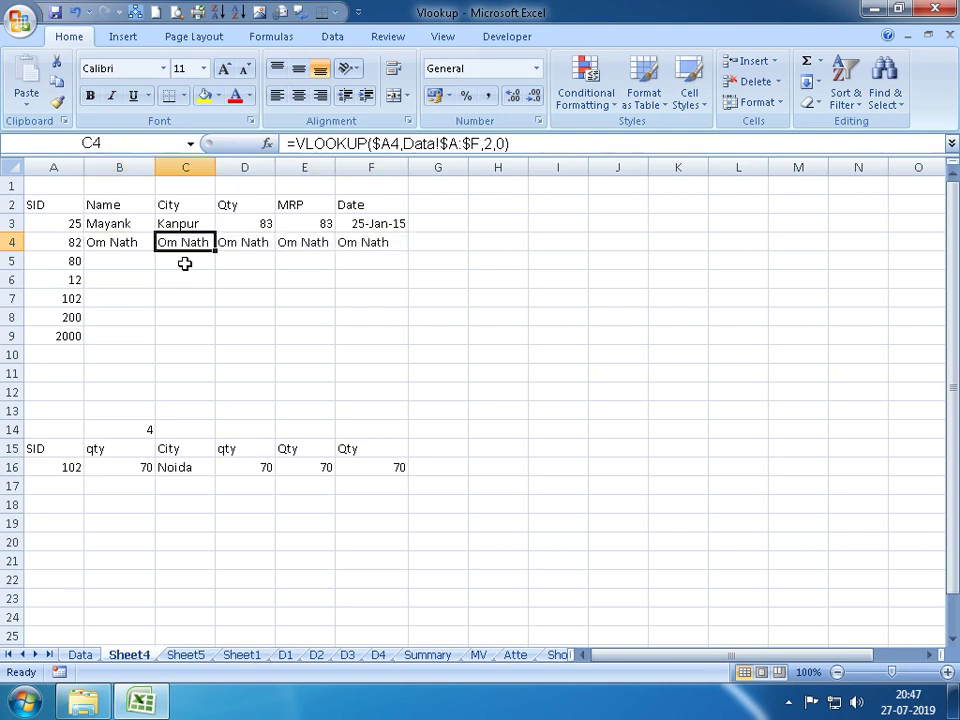
key("F2")
key("Left")
key("Left")
key("Left")
key("Delete")
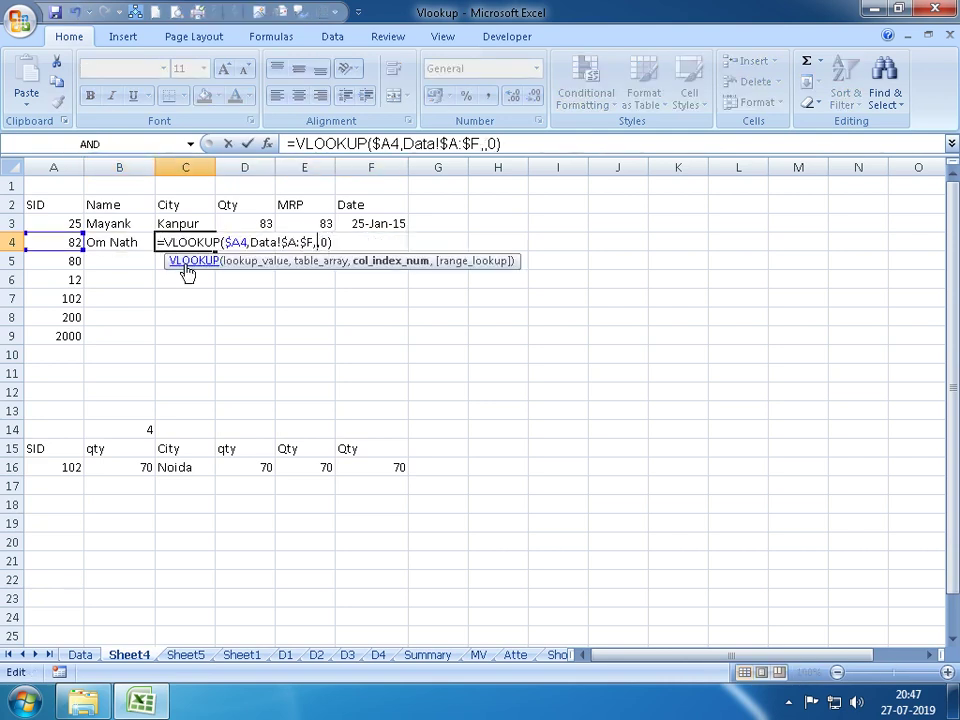
type("3")
key("Return")
key("Up")
Change the column indexes in D4 and E4 to 4 and 5, returning Qty 46 and MRP 90
key("Right")
key("F2")
key("Left")
key("Left")
key("Left")
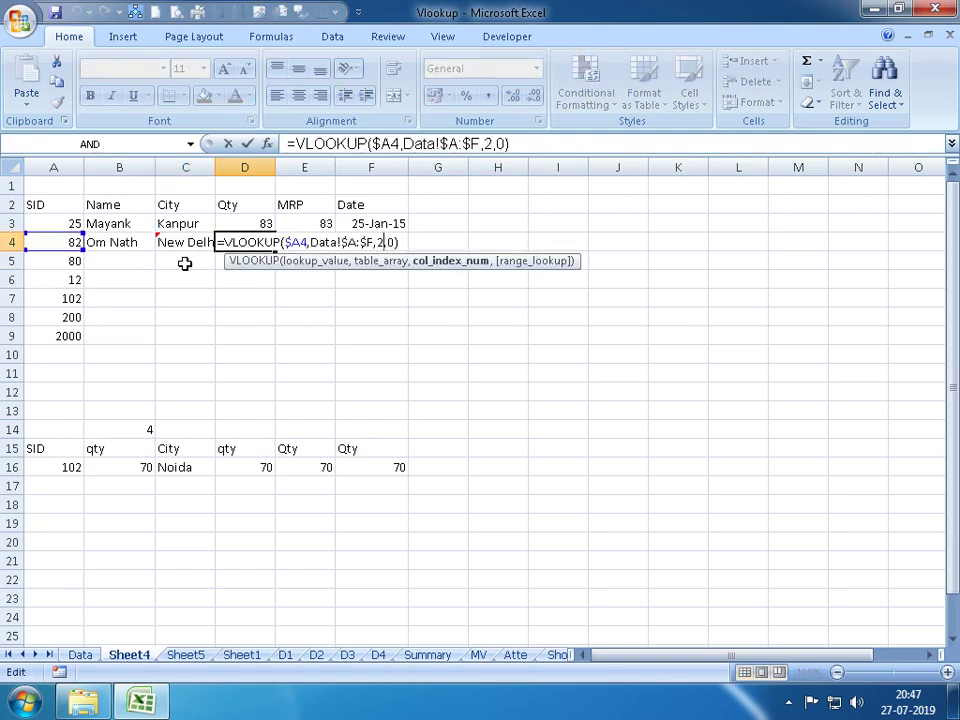
key("Delete")
type("4")
key("Return")
key("Up")
key("Right")
key("F2")
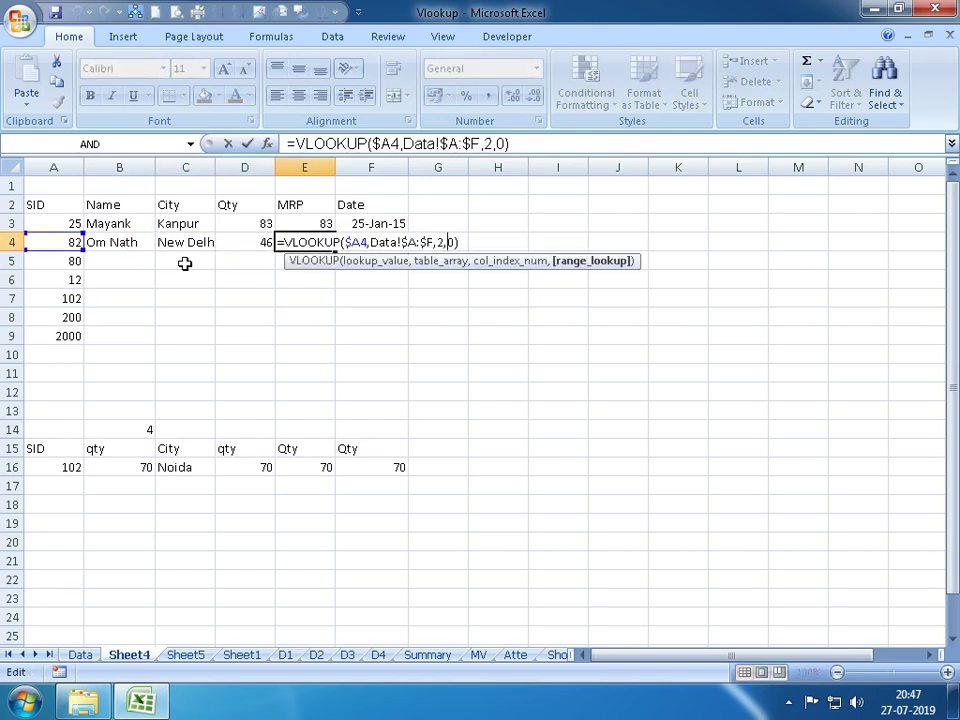
key("Left")
key("Left")
key("Left")
key("Delete")
type("5")
key("Return")
Set F4's column index to 6 for date serial 42086, cancelling a stray entry in F5
key("Up")
key("Right")
key("F2")
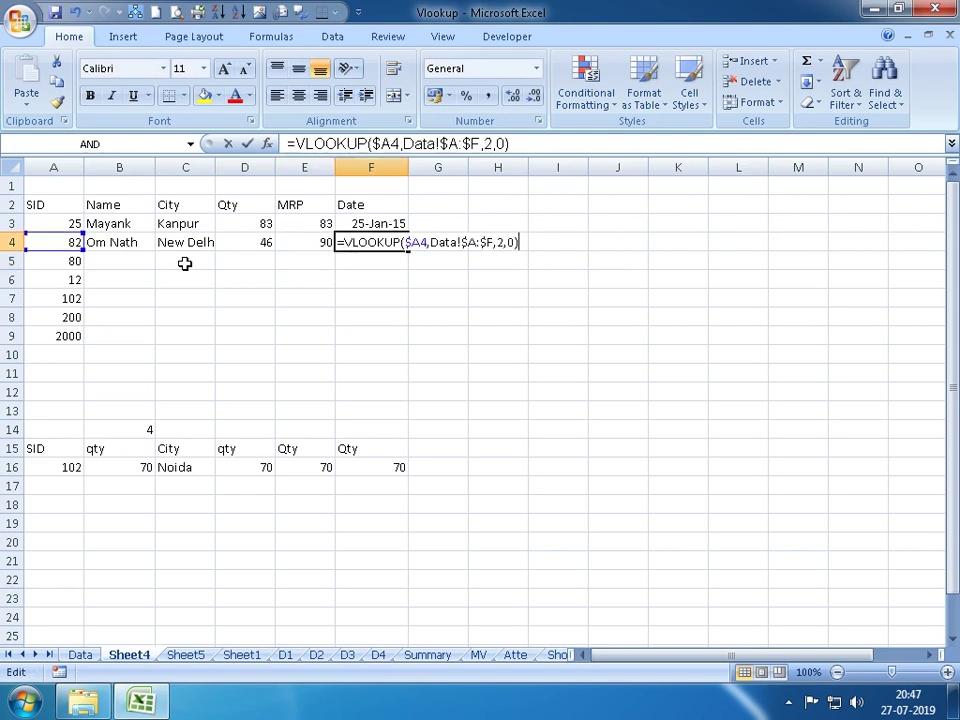
key("Left")
key("Left")
key("Left")
key("BackSpace")
type("6")
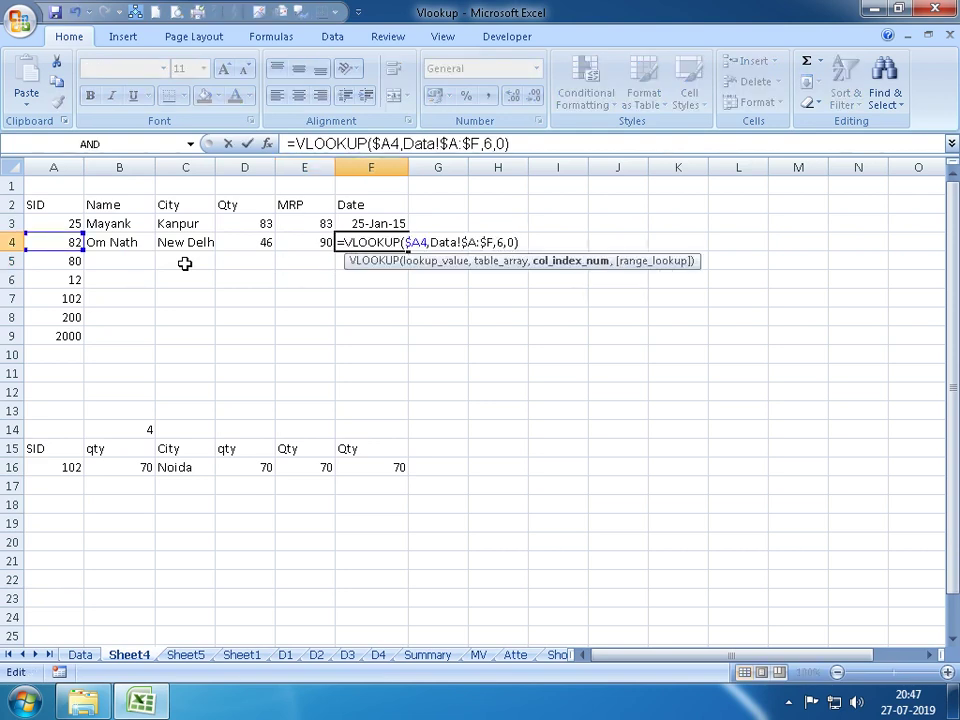
key("Return")
type(".")
key("Escape")
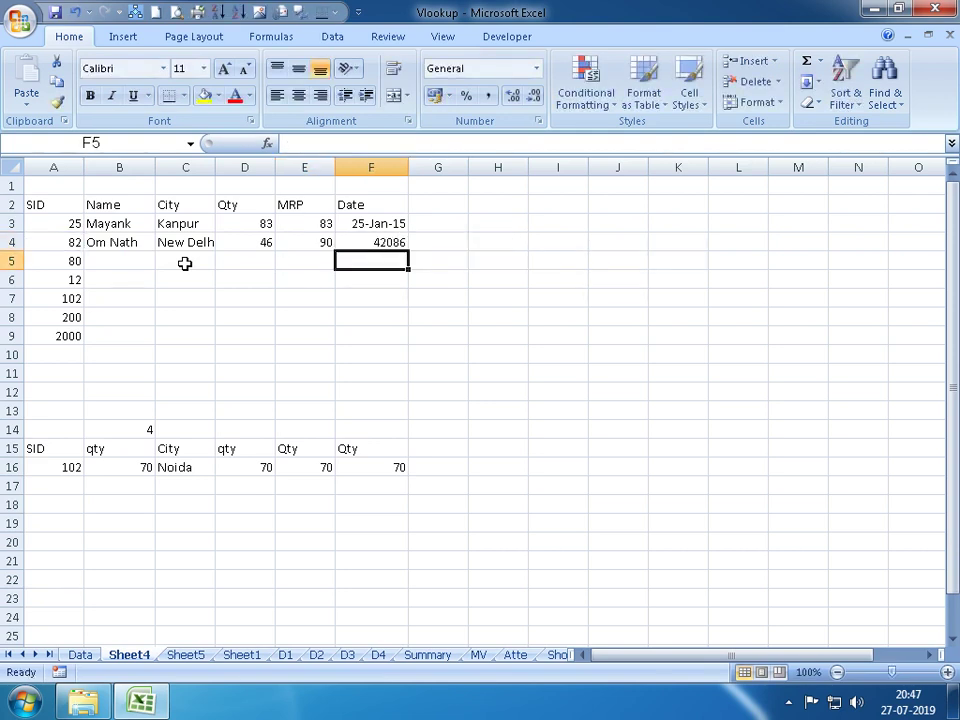
key("Left")
key("Left")
key("Left")
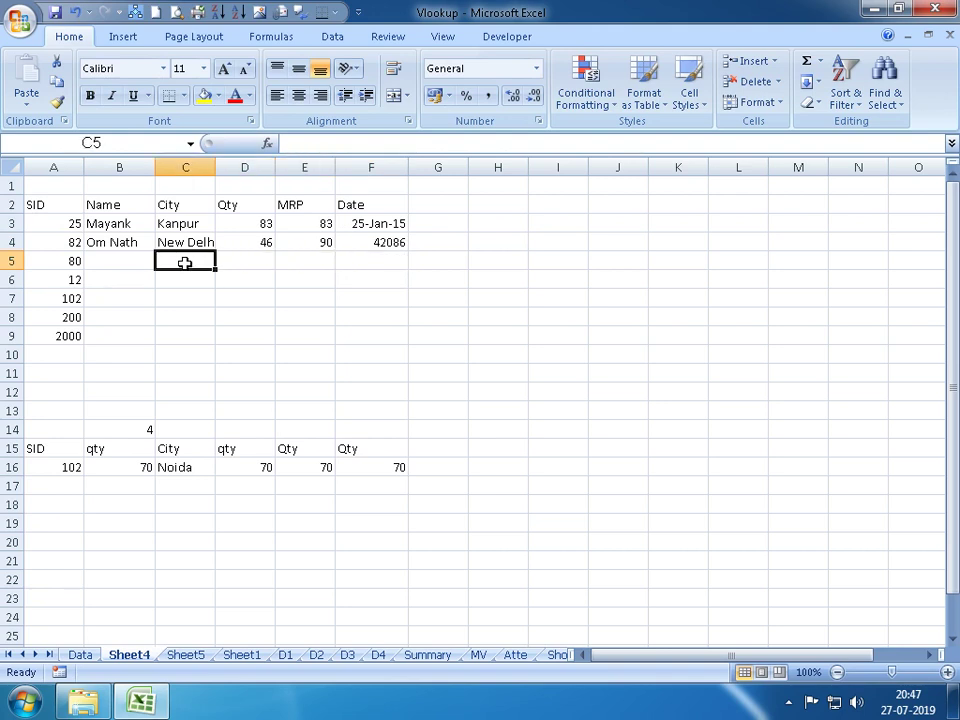
key("Up")
key("Up")
key("Left")
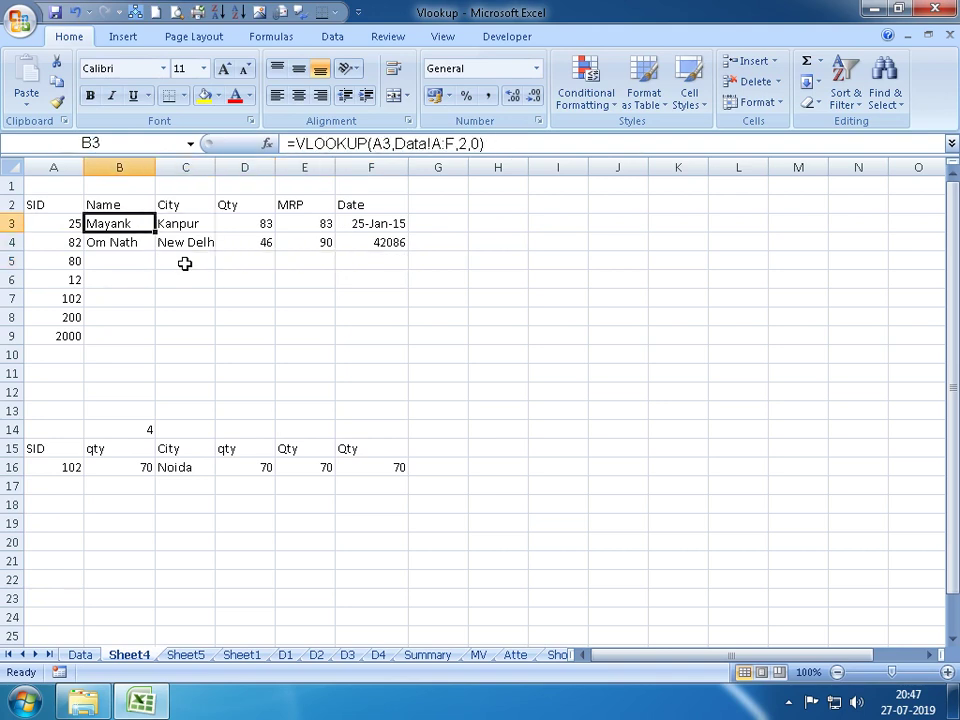
Enter column numbers 2, 3 and 4 in B1, C1 and D1
key("Up")
key("Up")
type("2")
key("Return")
key("Up")
key("Right")
type("3")
key("Up")
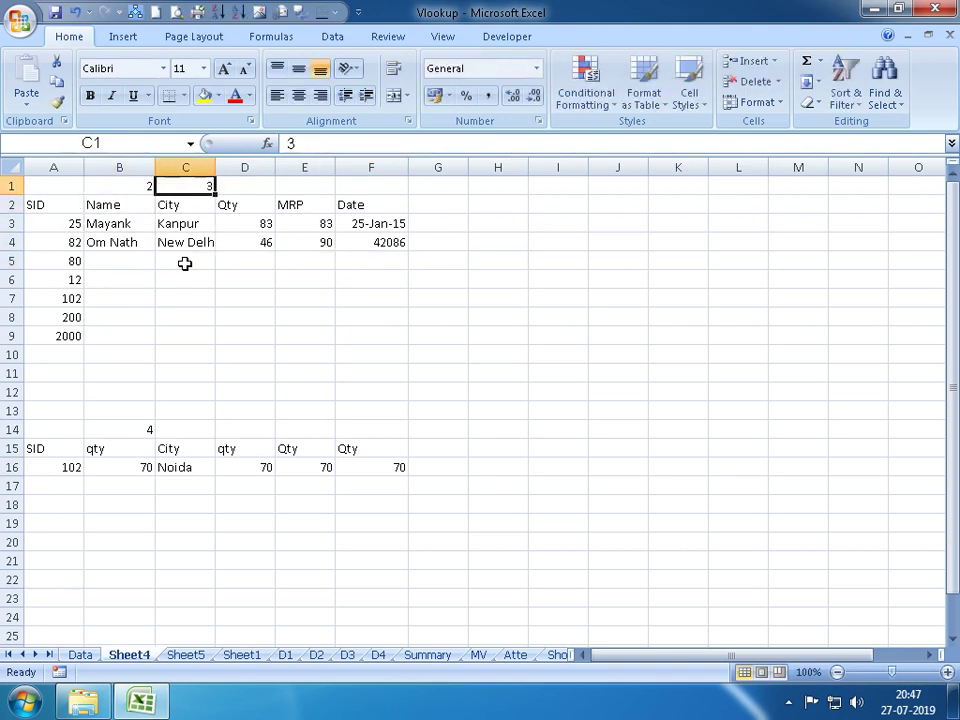
key("Right")
type("4")
key("Return")
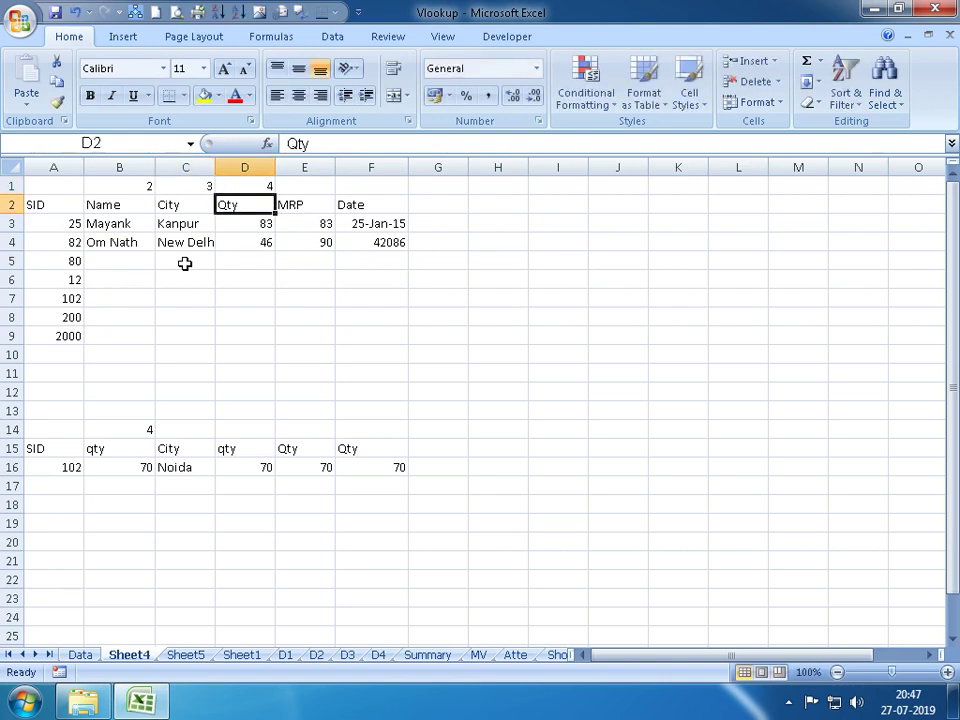
Enter 5 and 6 in E1 and F1, then return to B5 beside SID 80
key("Up")
key("Right")
type("5")
key("Return")
key("Up")
key("Right")
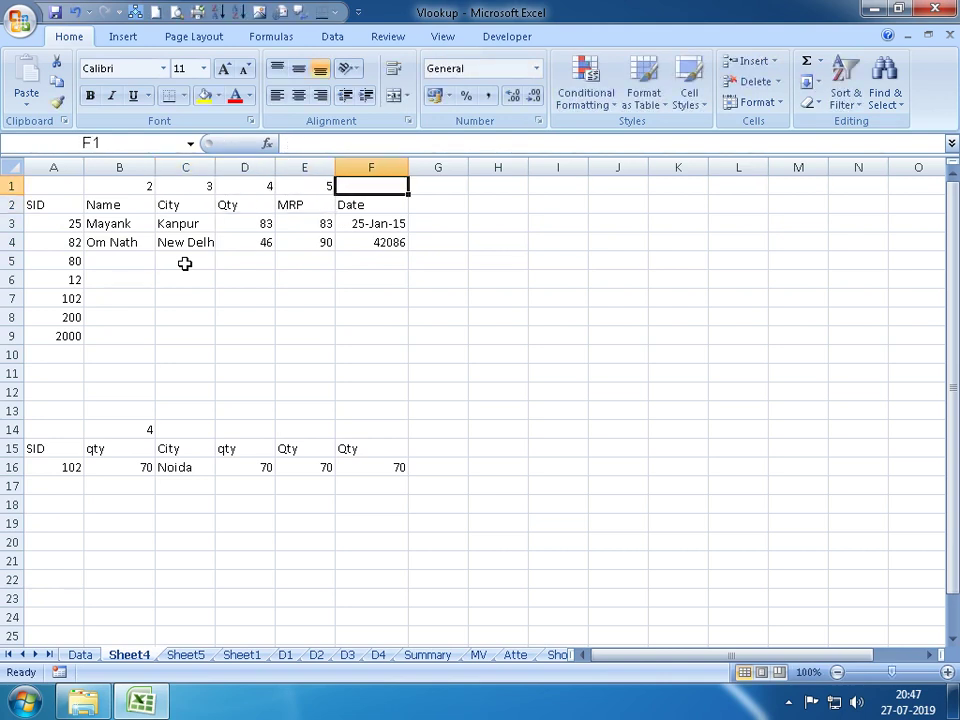
type("6")
key("Return")
key("Left")
key("Left")
key("Left")
key("Down")
key("Left")
key("Left")
key("Down")
key("Down")
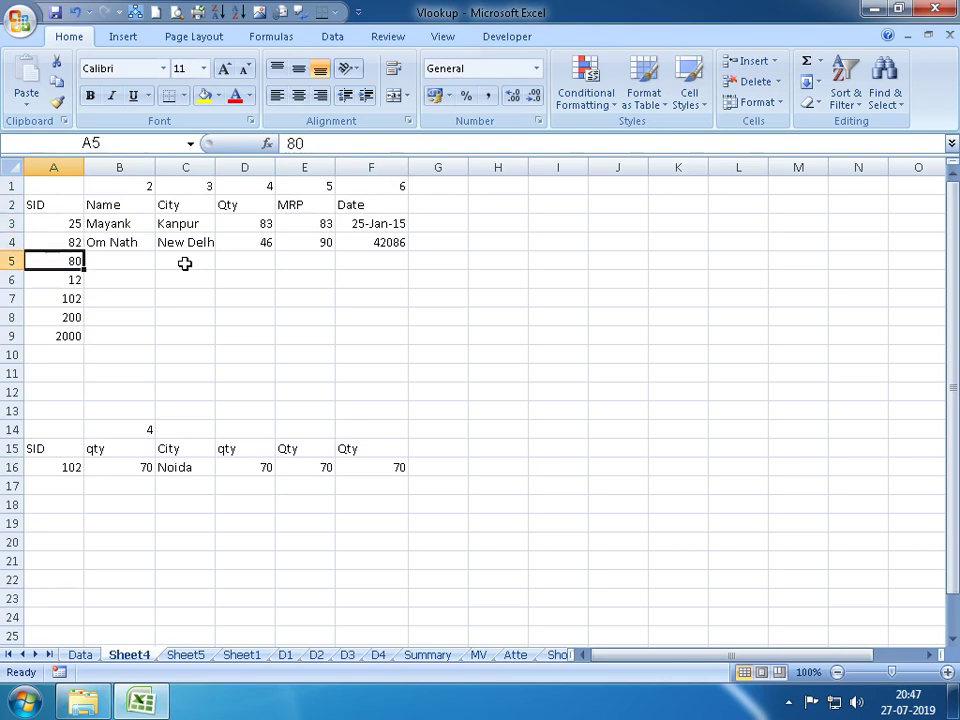
key("Right")
Enter =VLOOKUP(A5,Data!A:F,B1,0) in B5, taking the column index from B1
type("=VL")
key("Tab")
key("Left")
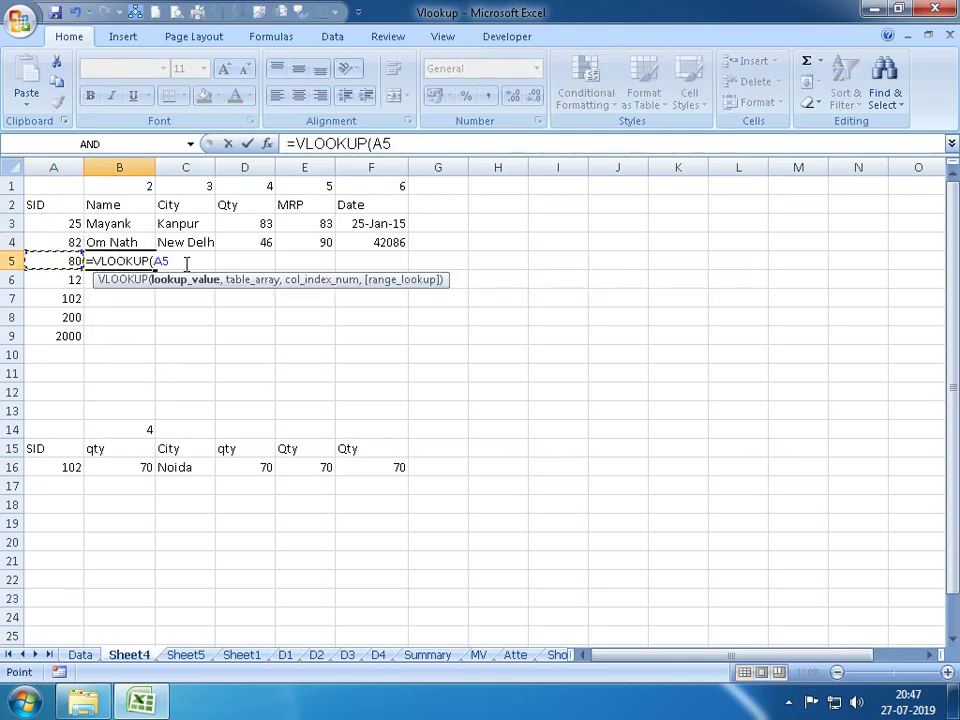
type(",")
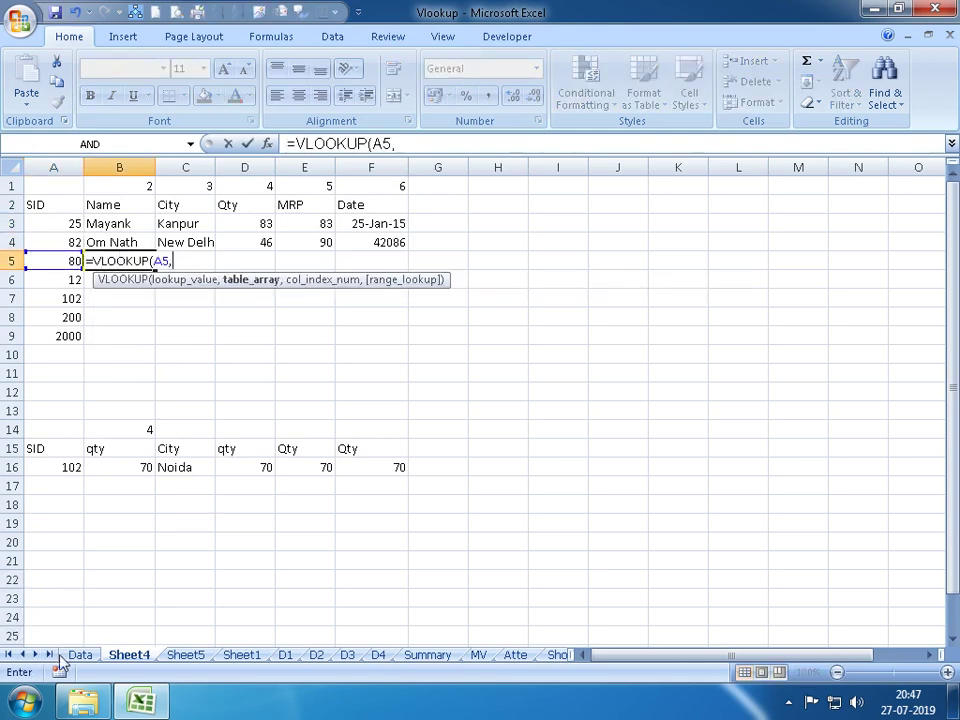
left_click(72, 655)
left_click_drag(60, 167, 348, 170)
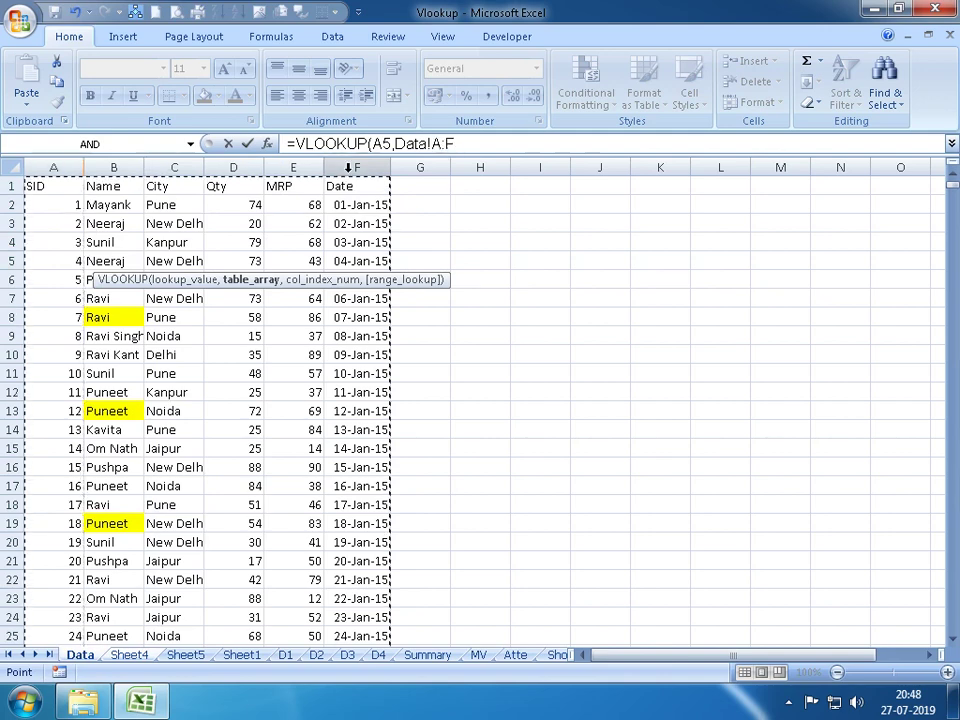
type(",")
left_click(129, 655)
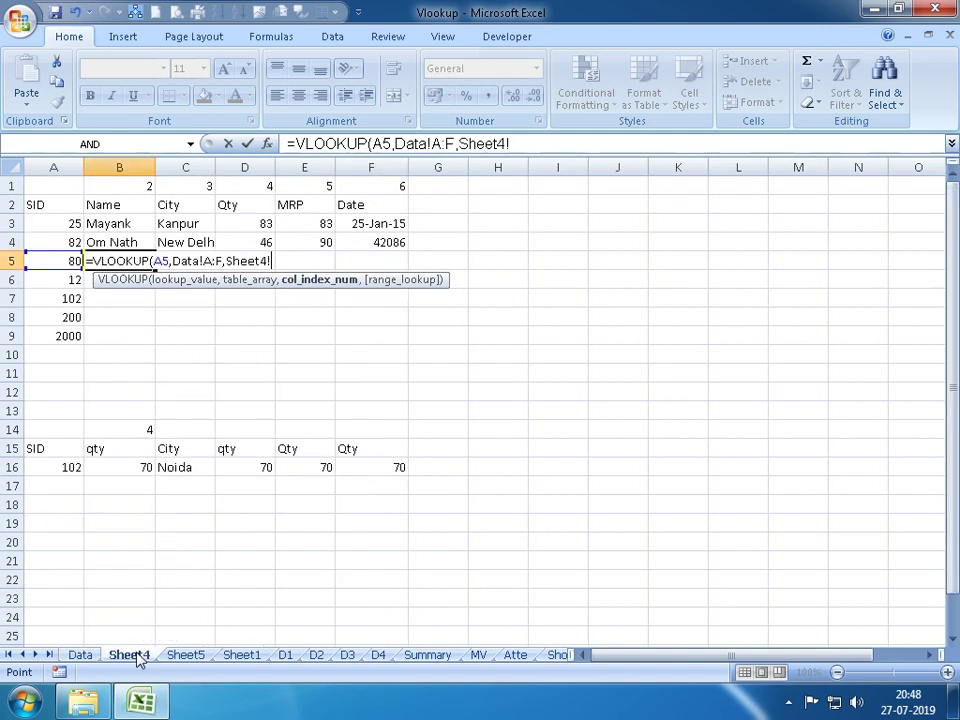
left_click(133, 189)
type(",")
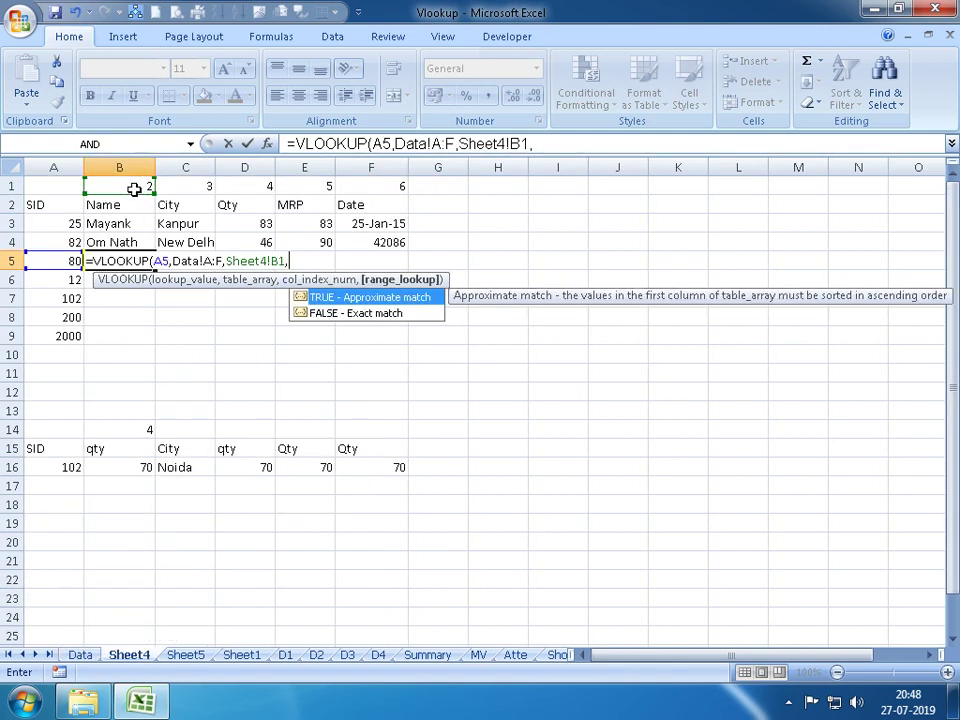
type("0")
key("Return")
Lock B5's references with F4 to $A5, Data!$A:$F and B$1
key("Up")
key("shift+Right")
key("shift+Right")
key("shift+Right")
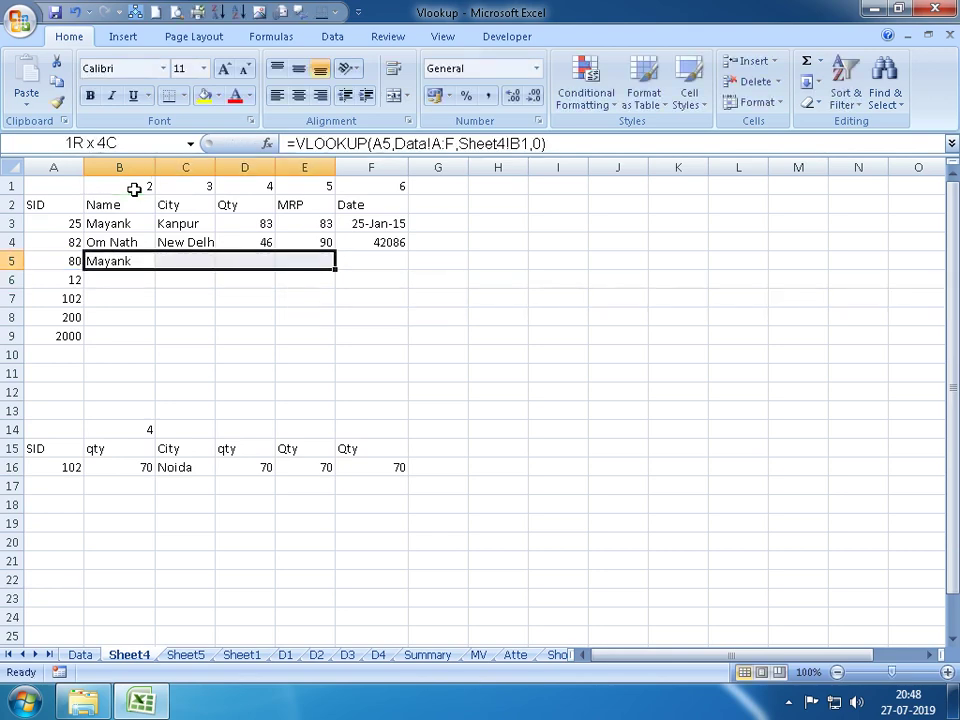
key("shift+Right")
key("Left")
key("Right")
key("F2")
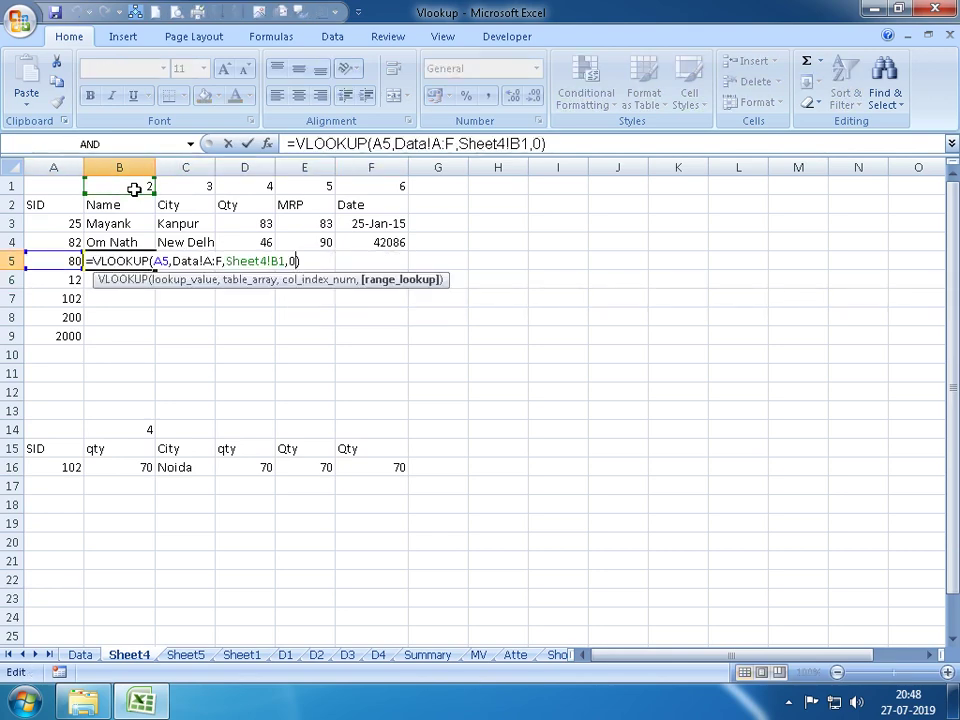
key("Left")
key("Left")
key("Left")
key("Left")
key("Left")
key("Left")
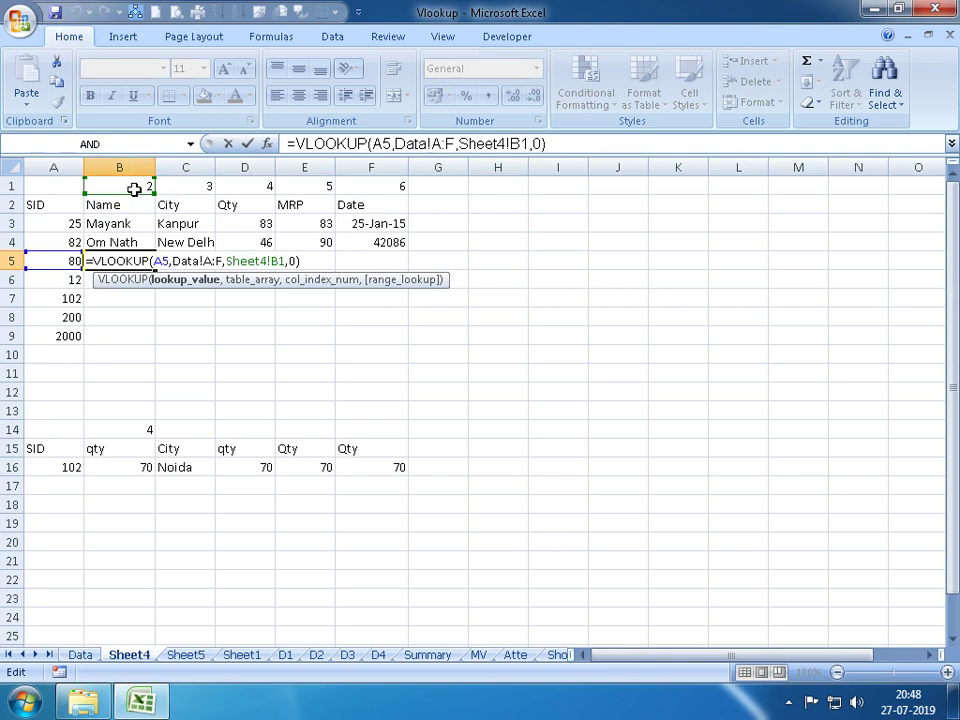
key("F4")
key("F4")
key("F4")
key("Right")
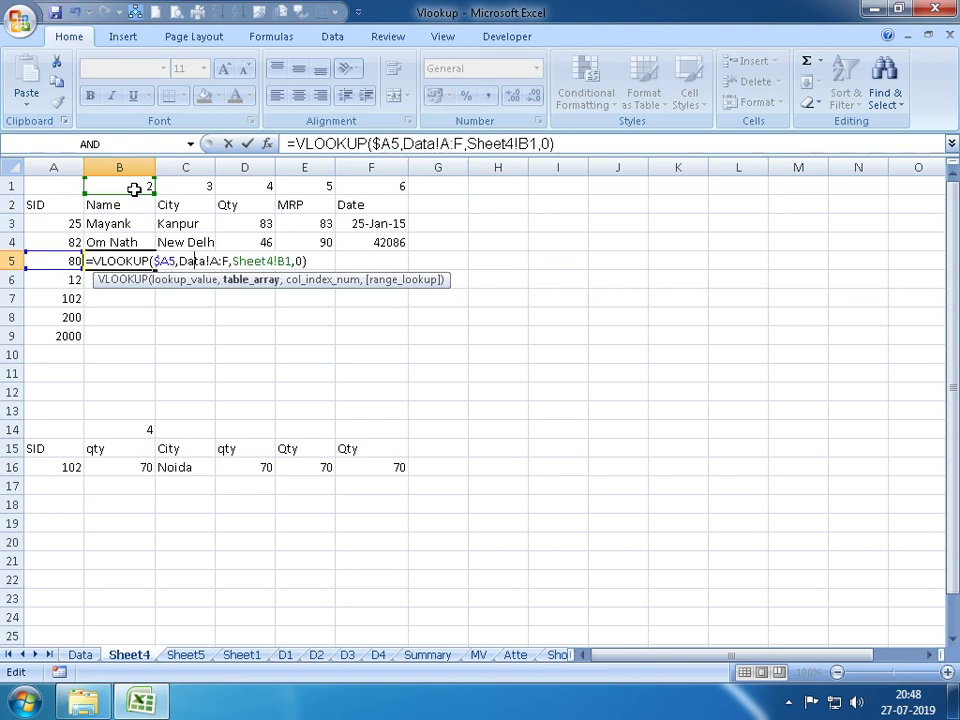
key("Right")
key("Right")
key("Right")
key("F4")
key("Right")
key("Right")
key("Right")
key("Right")
key("Right")
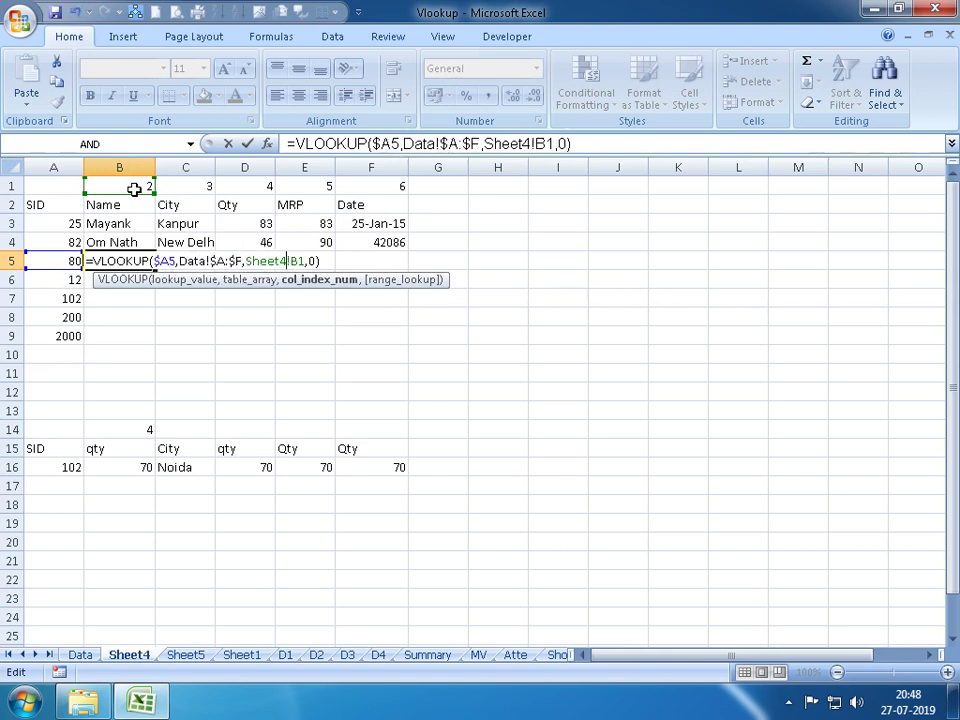
key("Right")
key("Right")
key("Right")
key("Right")
key("F4")
key("F4")
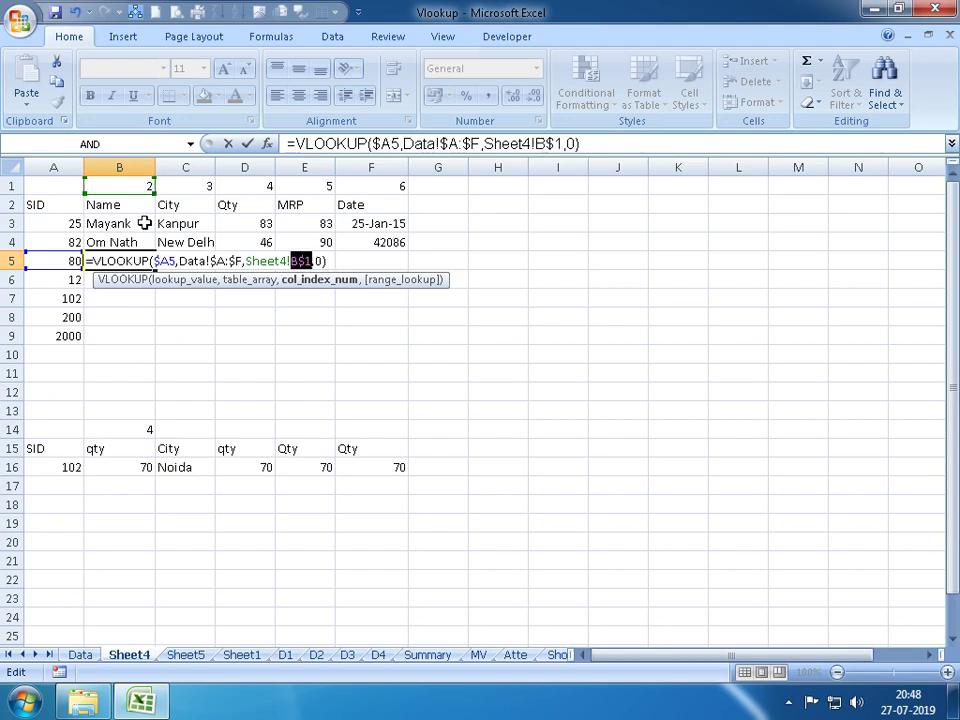
key("Return")
Fill B5's formula across B5:F5 with Ctrl+R for Mayank, Pune, 84, 23, 42084
key("Up")
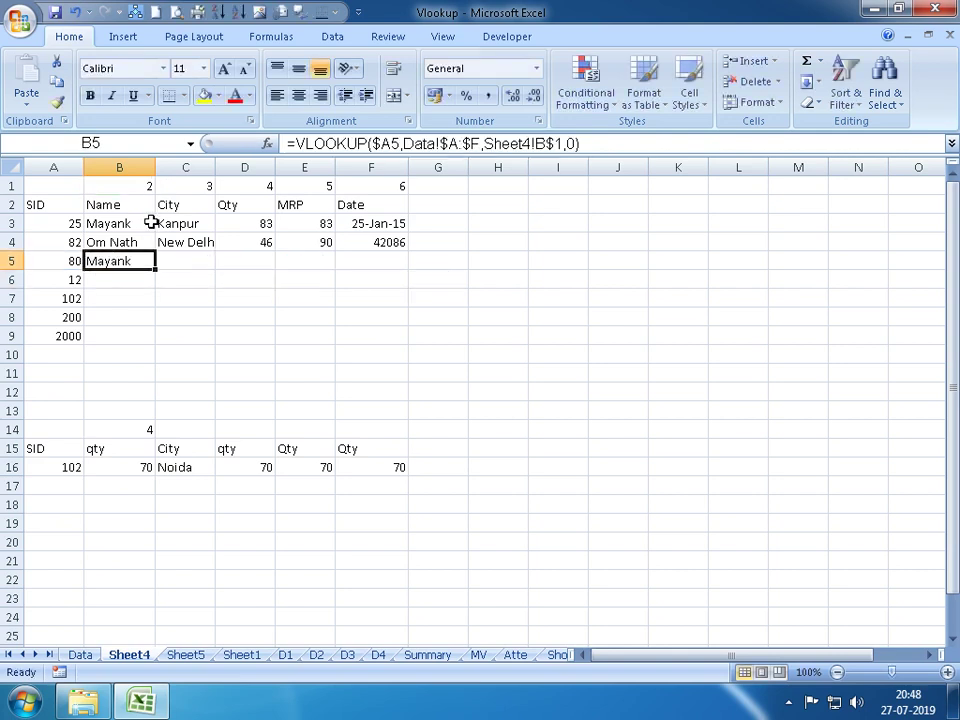
key("shift+Right")
key("shift+Right")
key("shift+Right")
key("shift+Right")
key("ctrl+r")
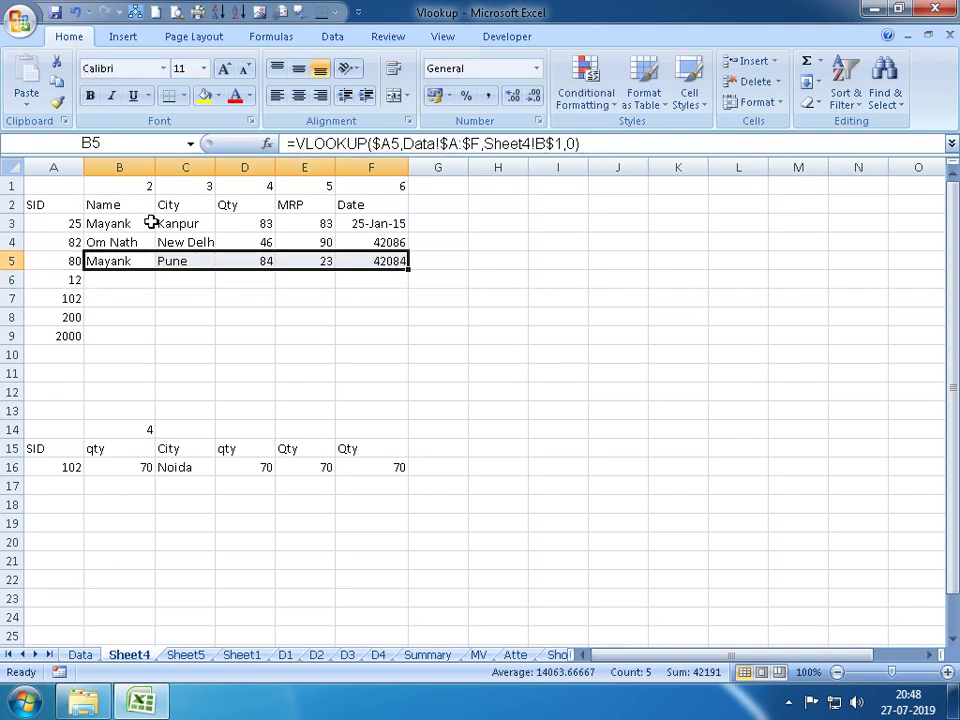
key("Down")
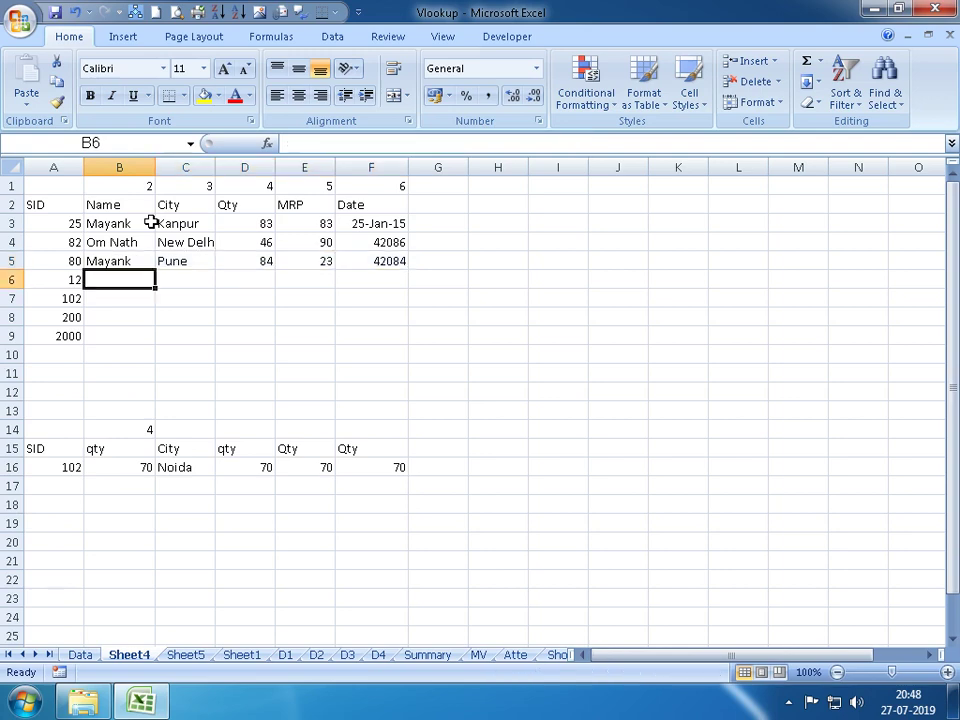
type("=COL")
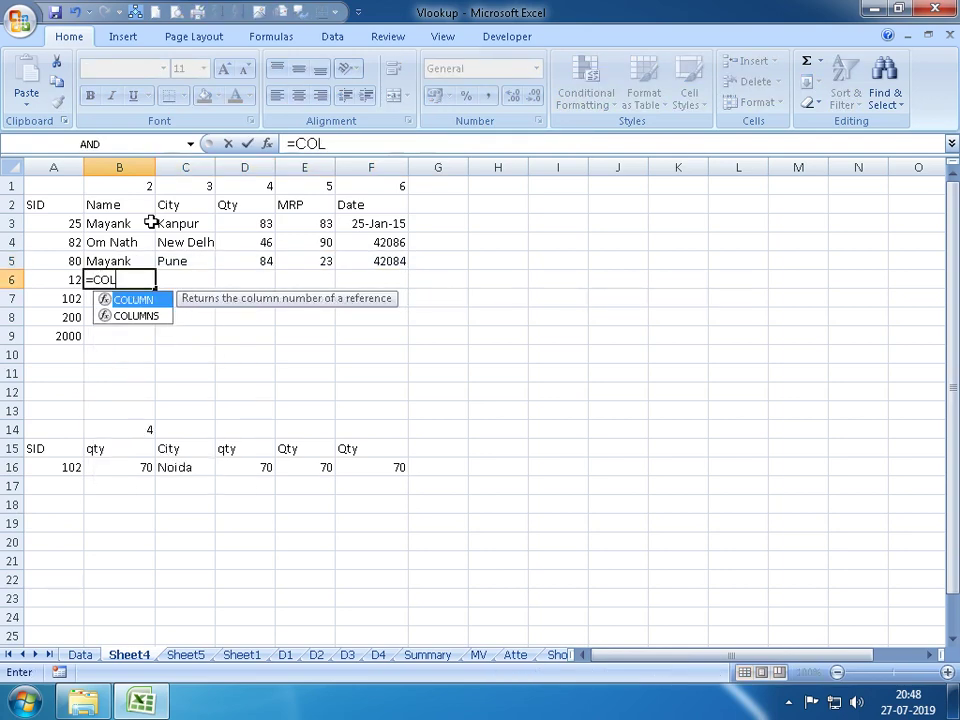
type("UMN(")
key("Return")
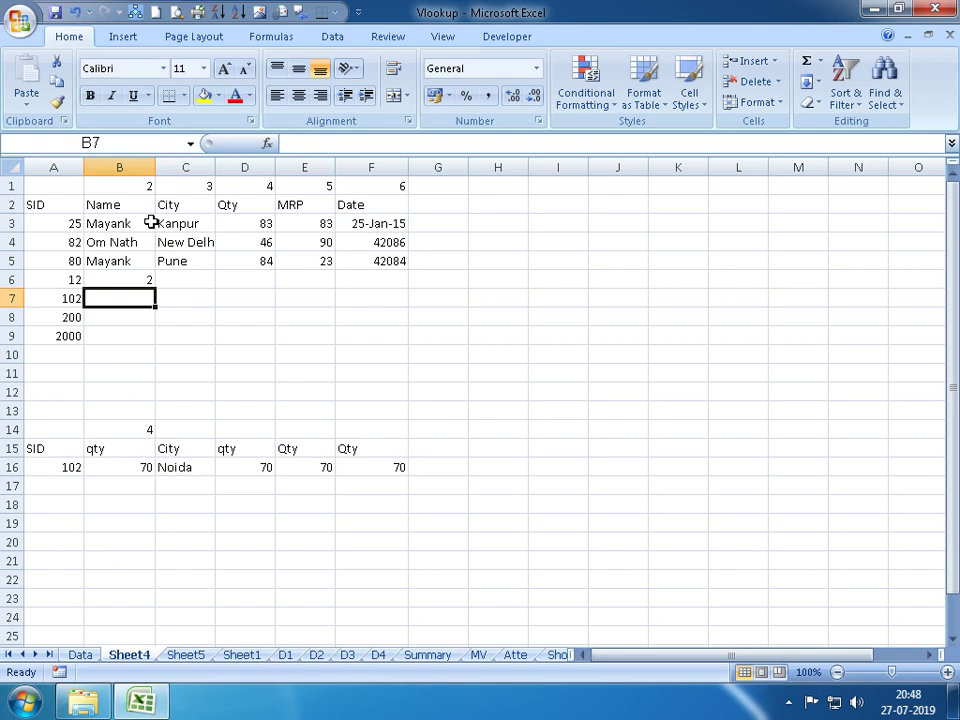
key("Up")
key("Delete")
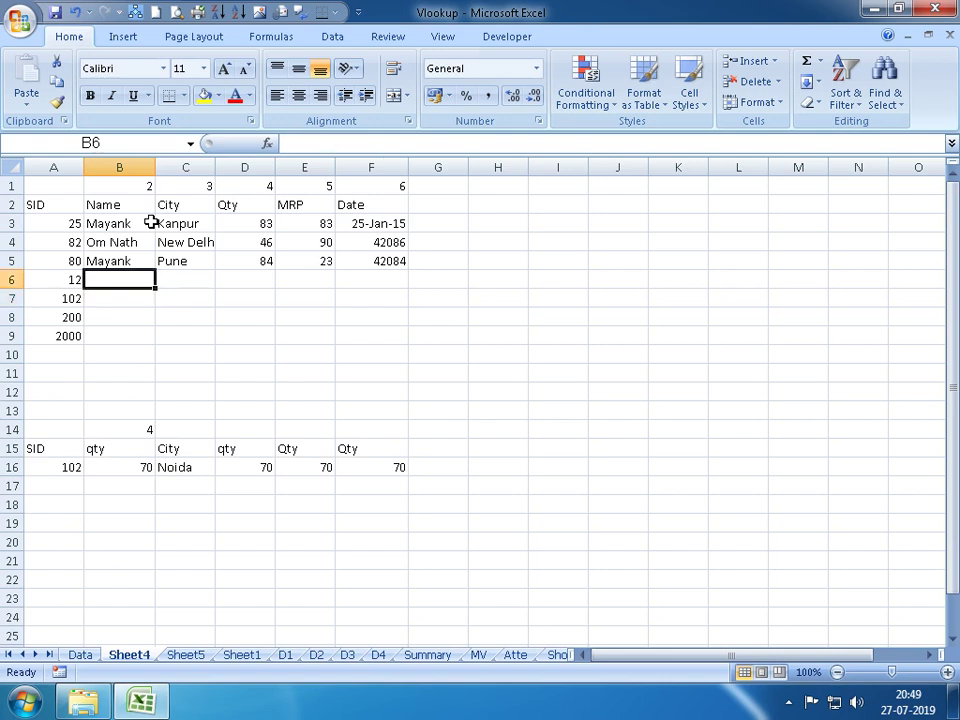
Enter =VLOOKUP(A6,Data!A:F,COLUMN(),0) in B6 and accept Excel's formula correction
type("=VLOOKUP(")
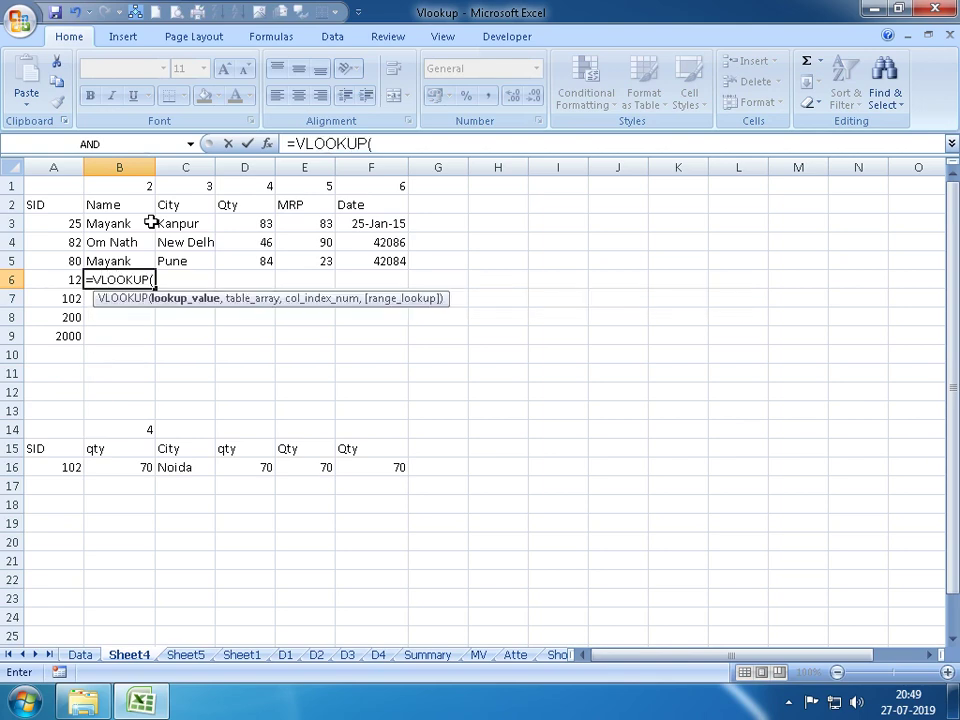
type("A6,")
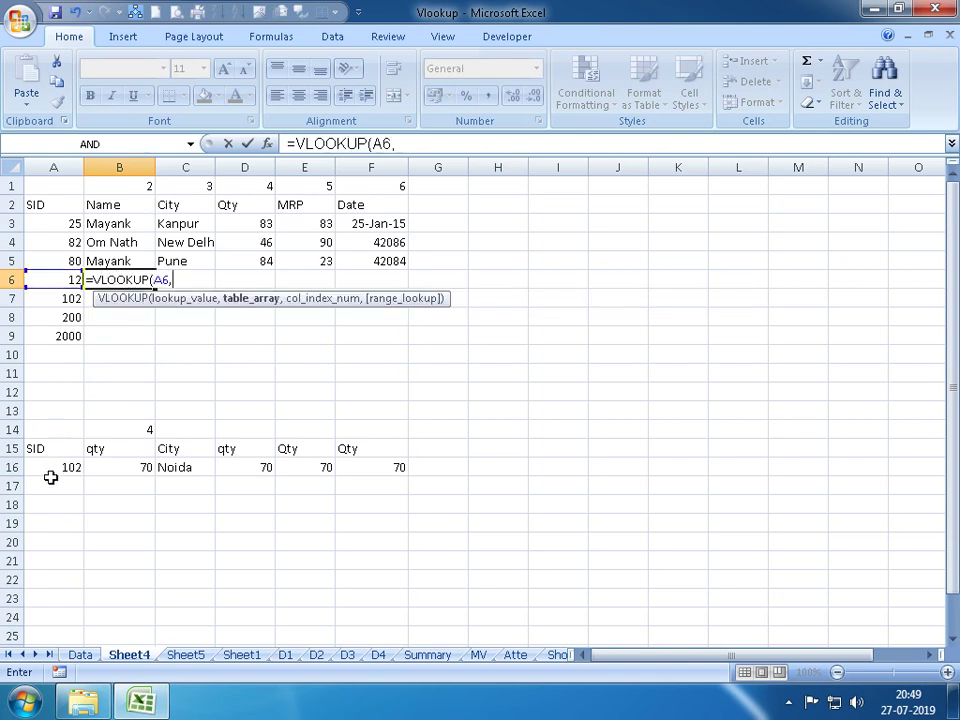
left_click(80, 655)
left_click_drag(53, 167, 389, 200)
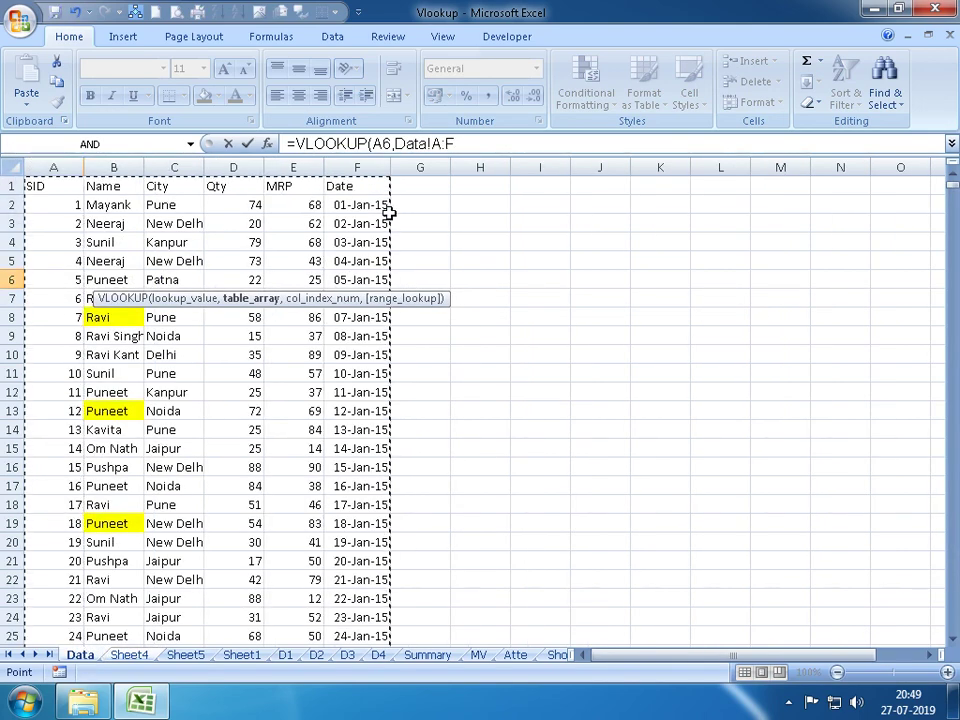
type(",")
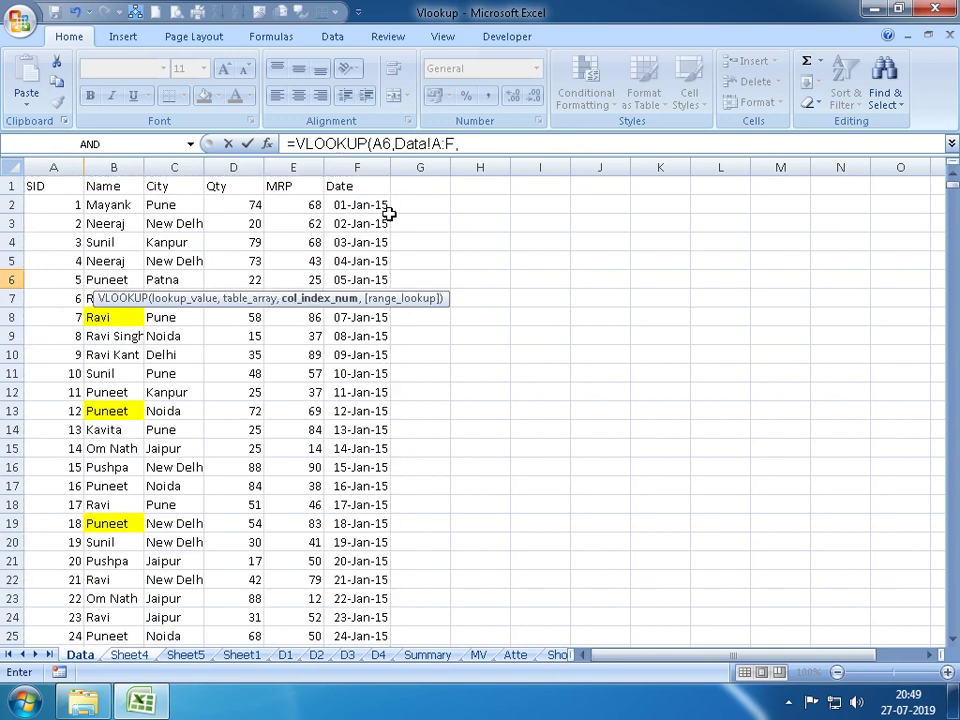
type("COLUMN(")
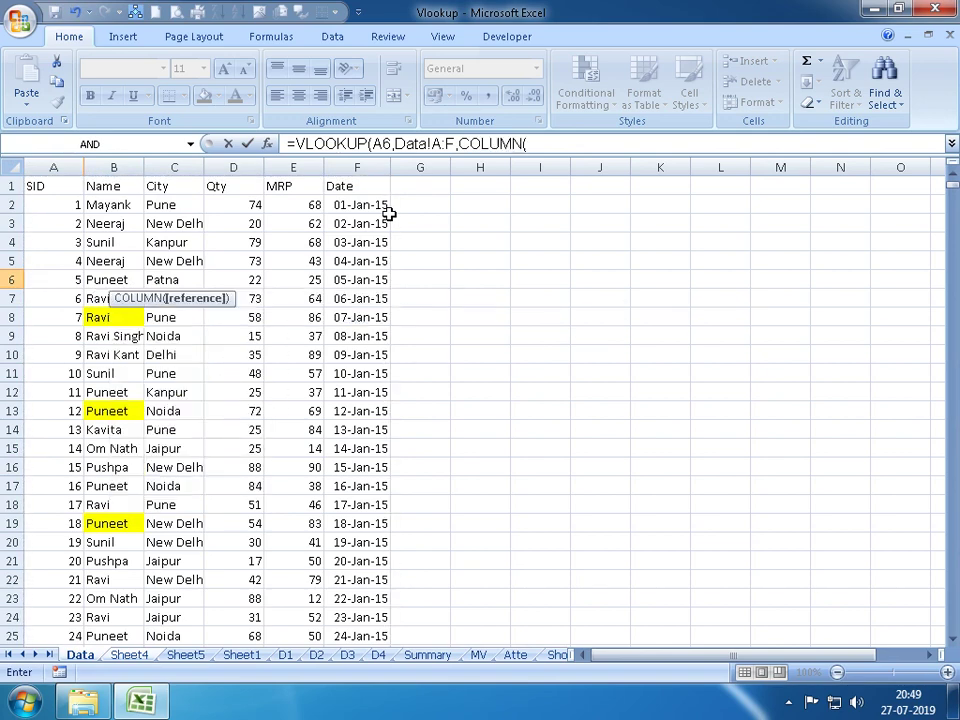
type(")")
type(",0")
key("Return")
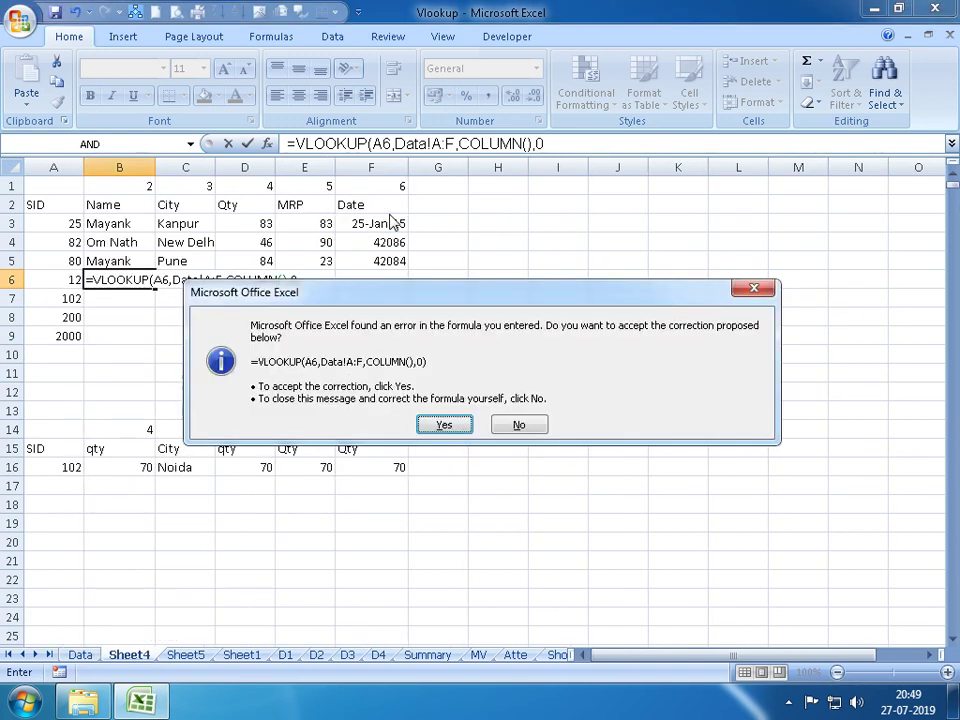
key("Return")
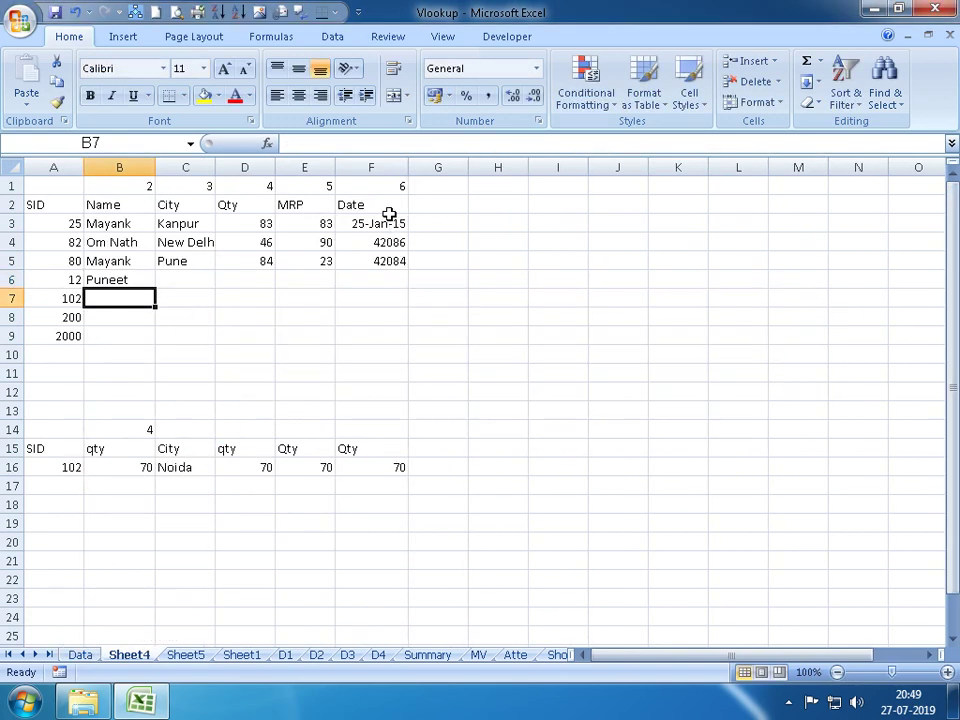
Lock B6's references to $A6 and $A:$F, then select B6:F6
key("Up")
double_click(154, 279)
key("shift+Right")
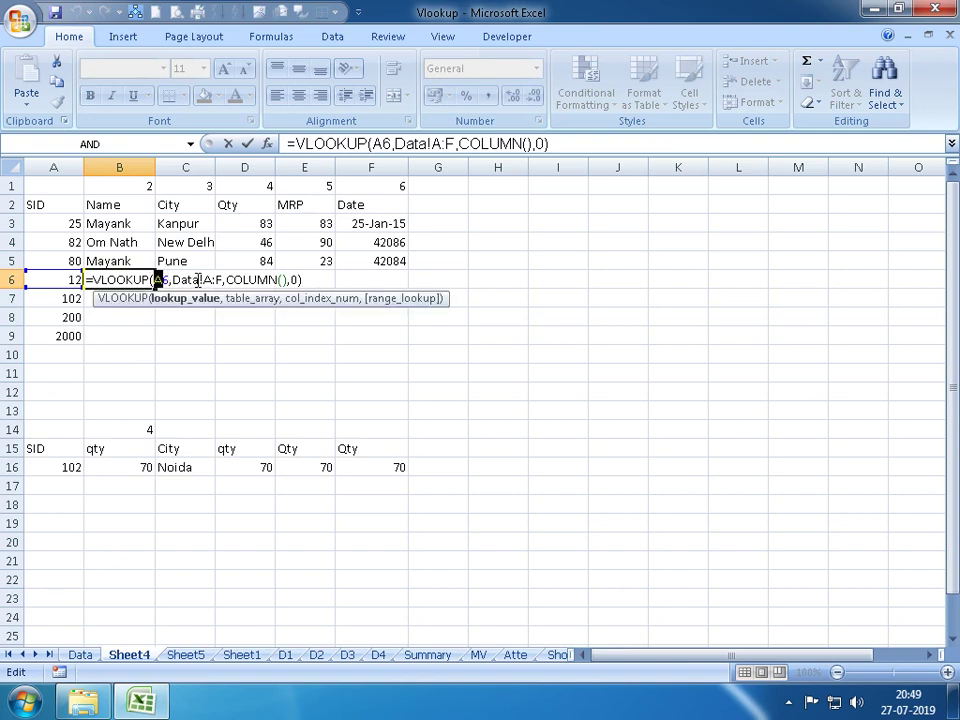
key("F4")
key("F4")
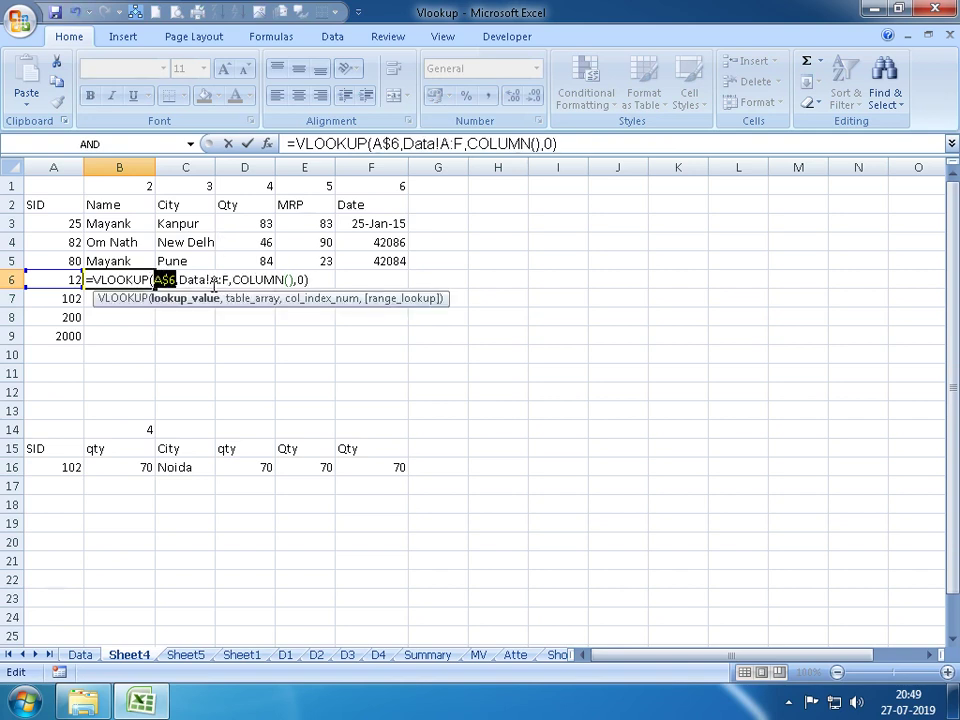
key("F4")
key("F4")
key("Return")
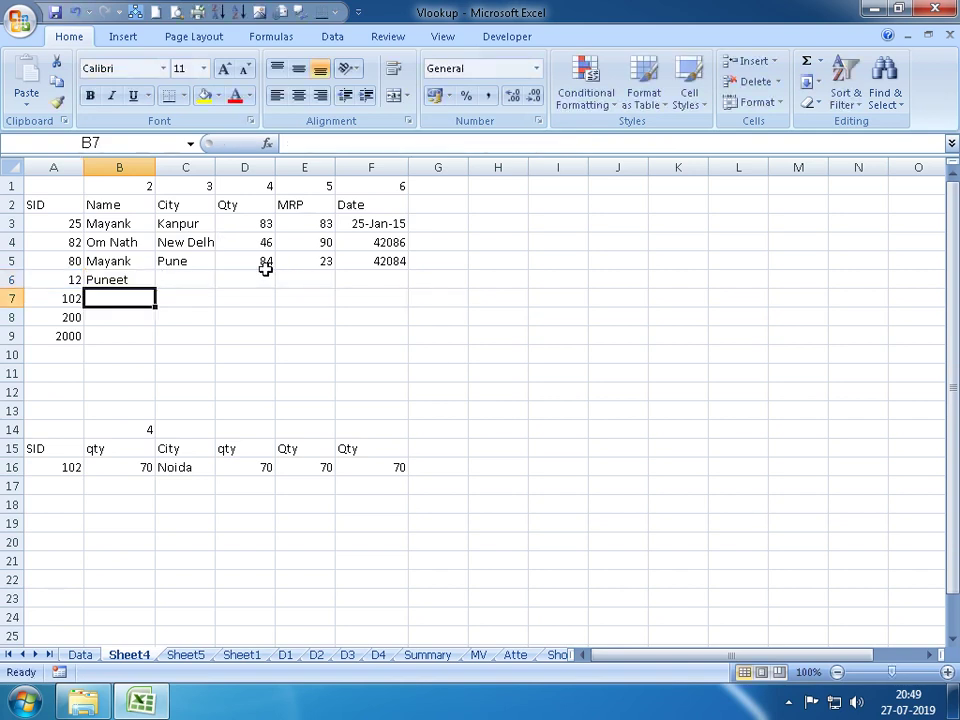
key("Up")
key("shift+Right")
key("shift+Right")
key("shift+Right")
key("shift+Right")
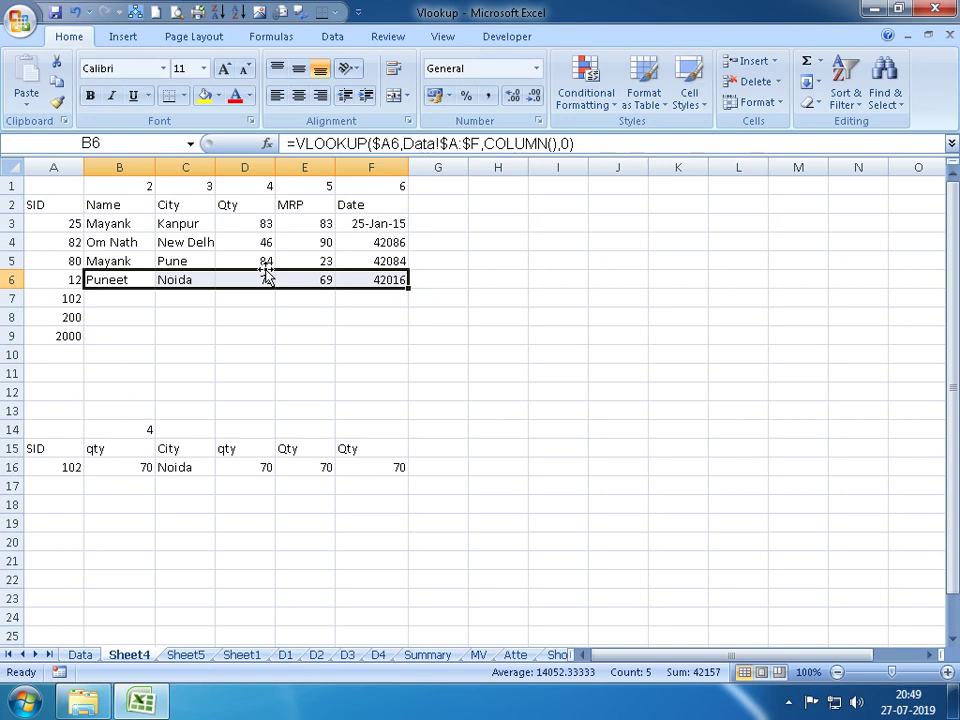
Enter =VLOOKUP(A7,Data!A:F,{2,3,4,5,6},0) in B7
key("Down")
key("Left")
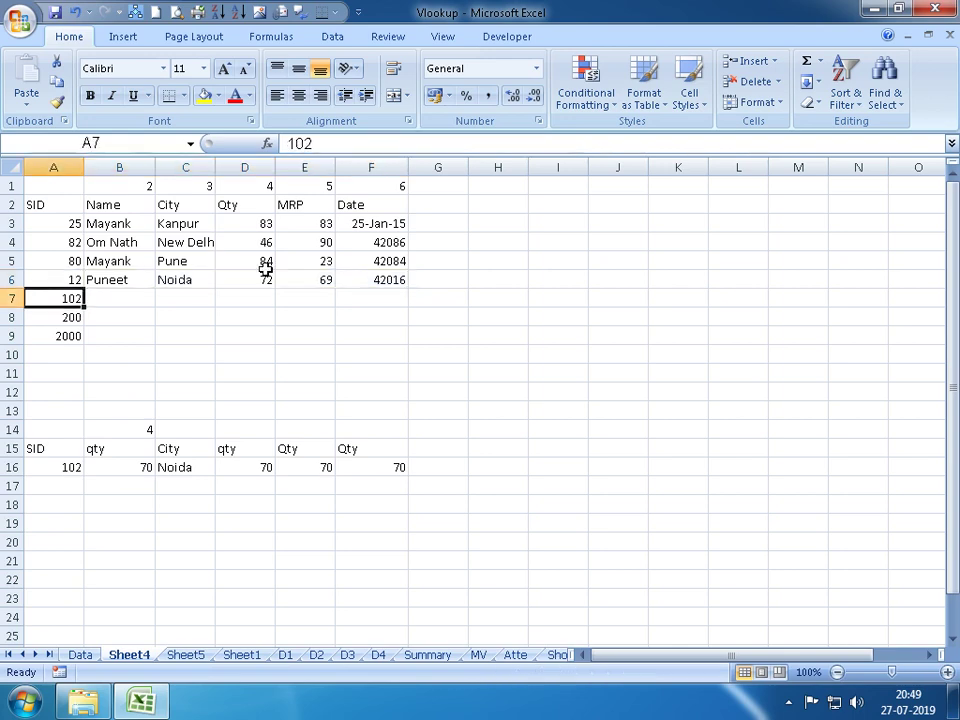
key("Right")
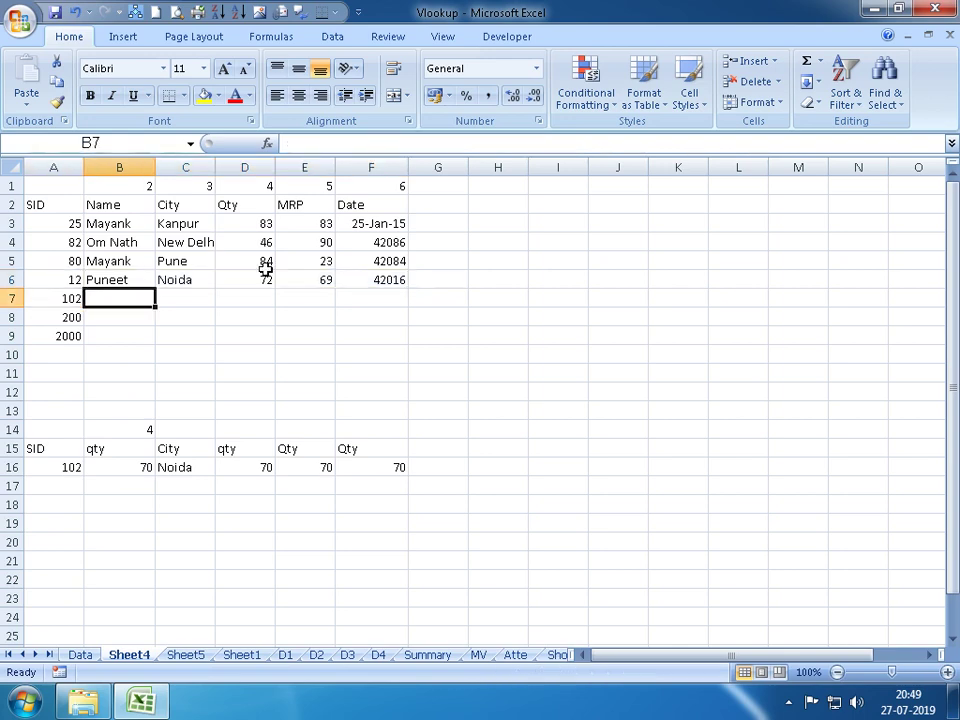
type("=VLOOKUP(")
key("Left")
key("F8")
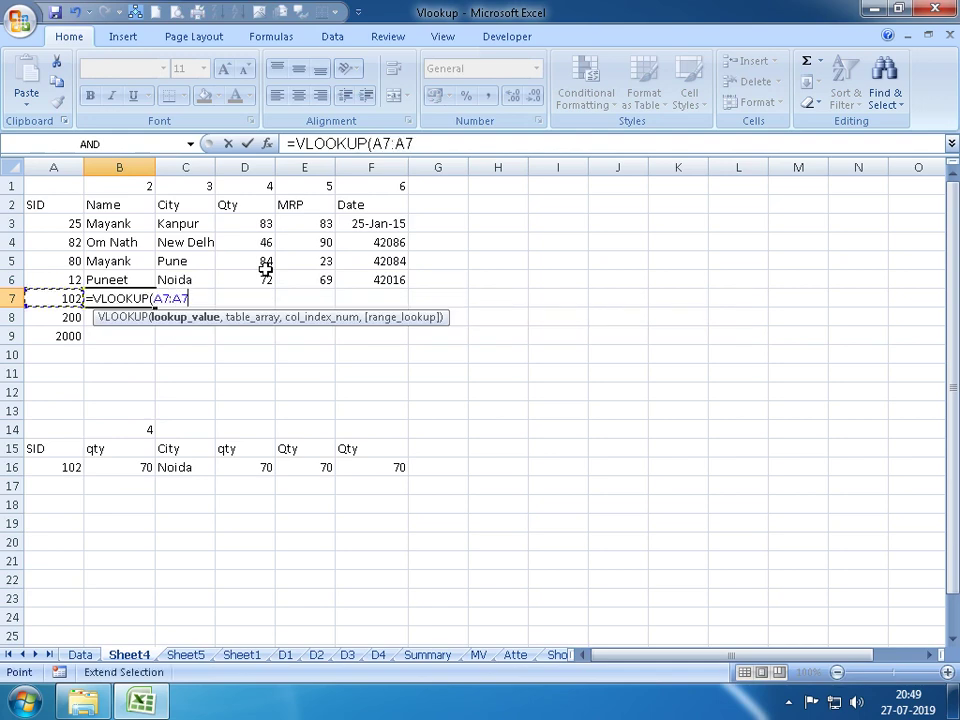
key("BackSpace")
key("BackSpace")
key("BackSpace")
type(",")
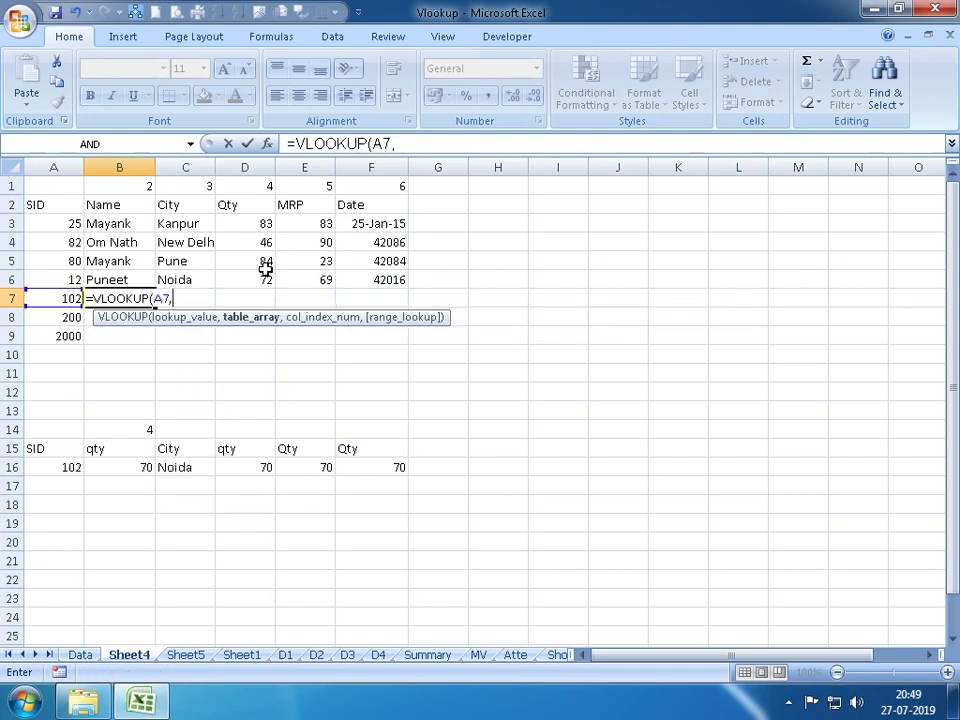
left_click(80, 654)
mouse_move(54, 167)
left_mouse_down()
mouse_move(405, 198)
mouse_move(362, 212)
left_mouse_up()
type(",{")
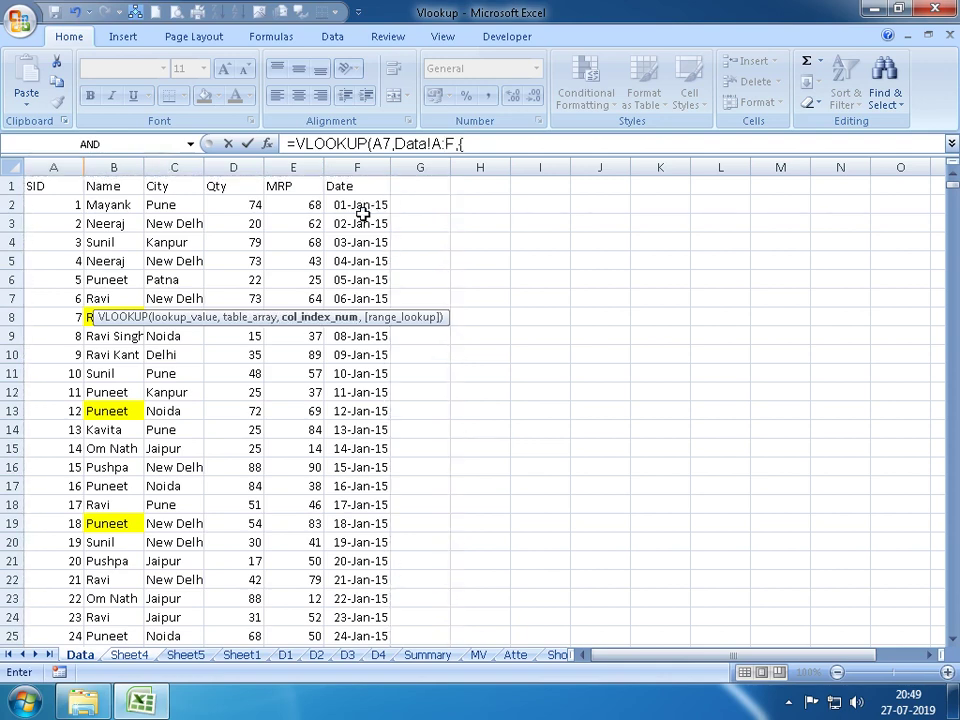
type("2,3,4,5,")
type("6,7")
key("BackSpace")
type("},0")
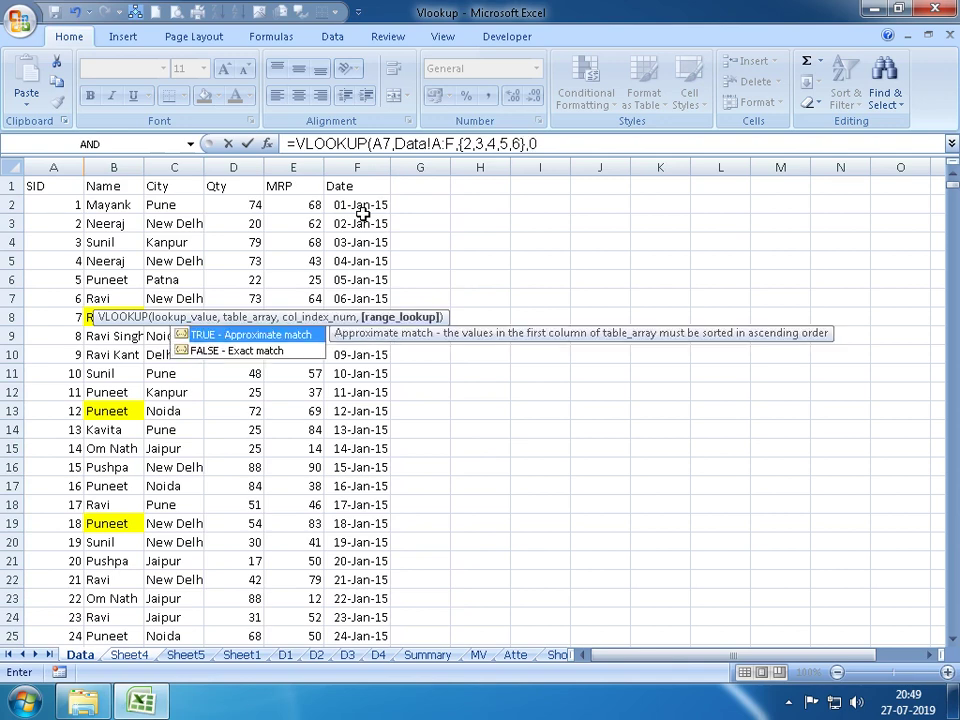
key("Return")
Re-enter B7's lookup as an array formula across B7:F7 with Ctrl+Shift+Enter
key("Up")
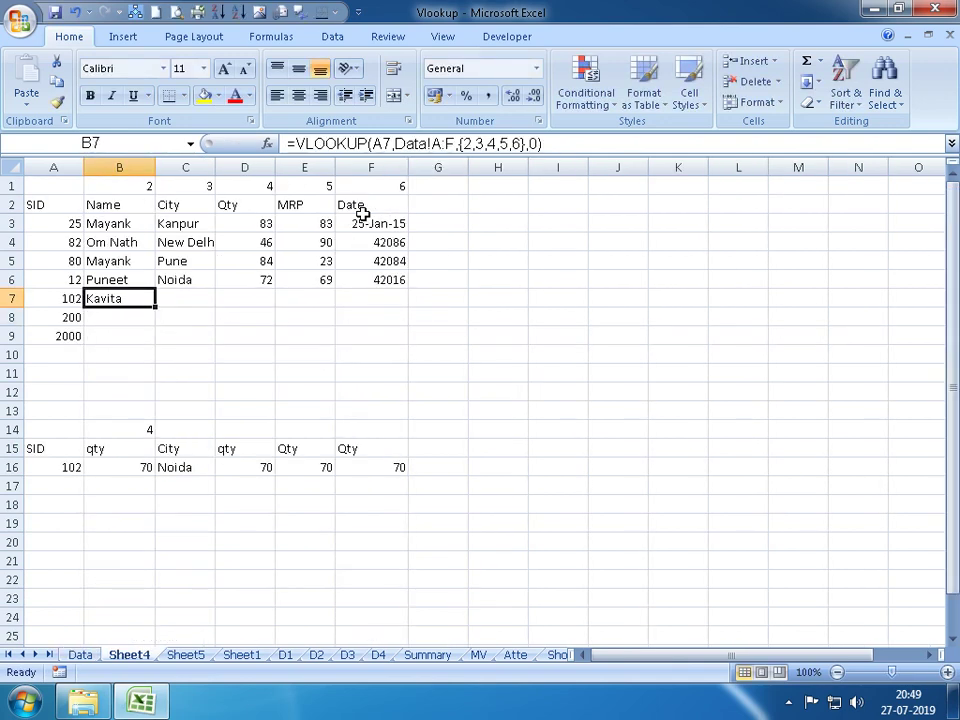
key("shift+Right")
key("shift+Right")
key("shift+Right")
key("shift+Right")
key("F2")
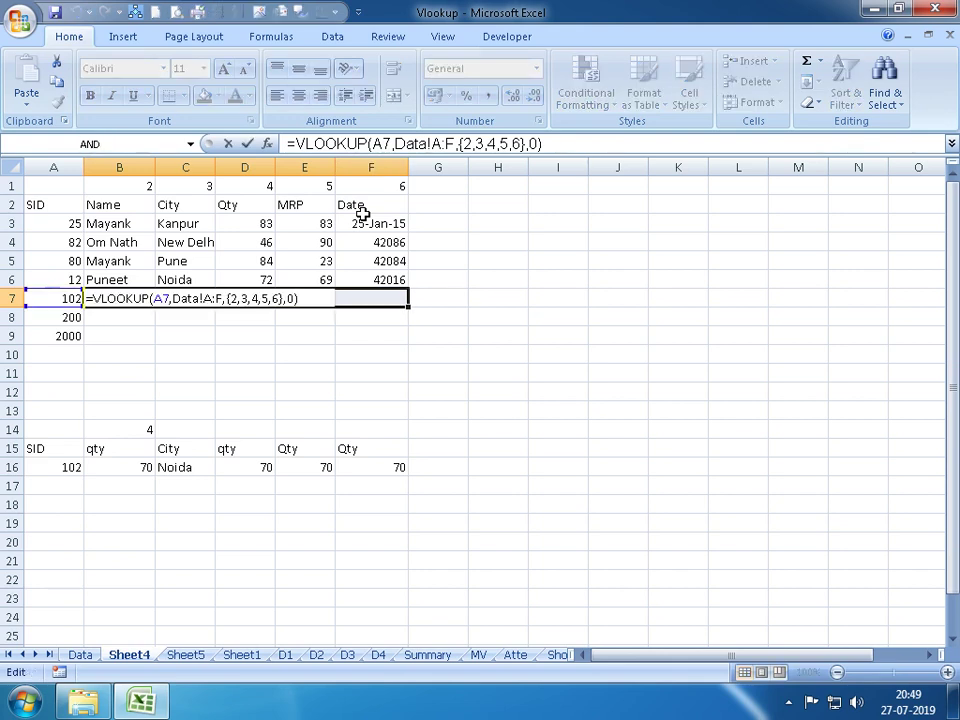
key("ctrl+shift+Return")
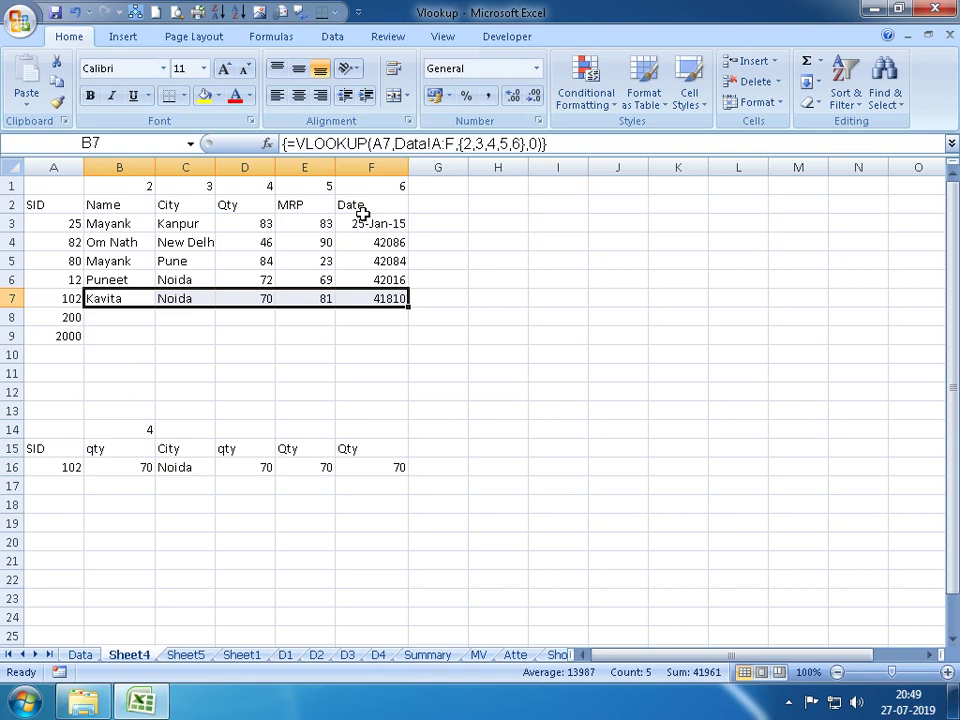
Discard a failed edit of B7's array formula, then select B8:F8
key("F2")
type("Puneet")
key("Return")
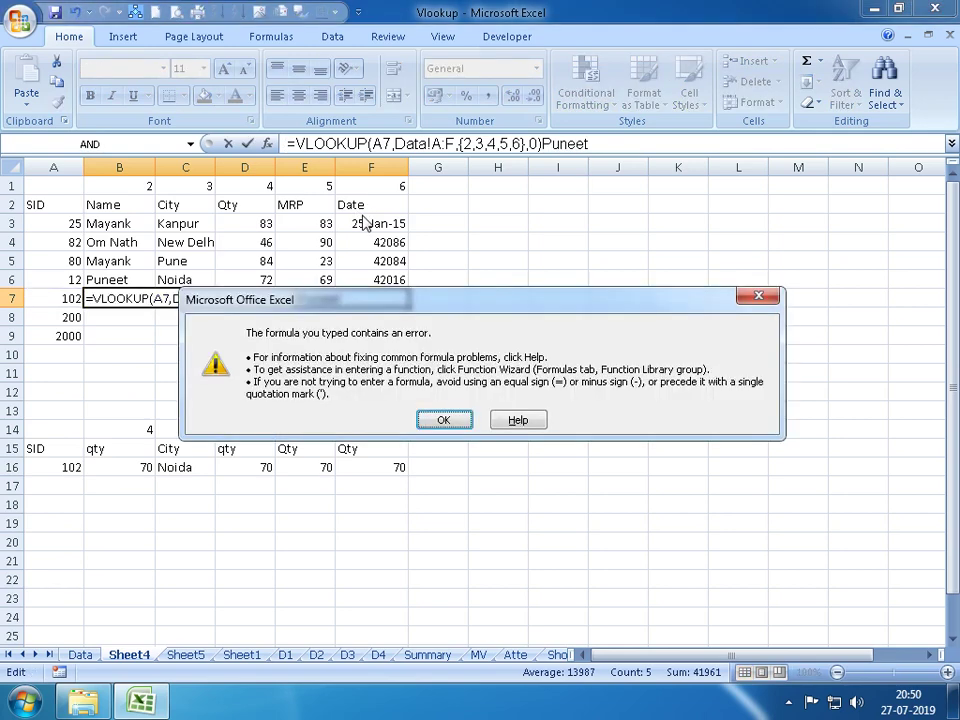
key("Return")
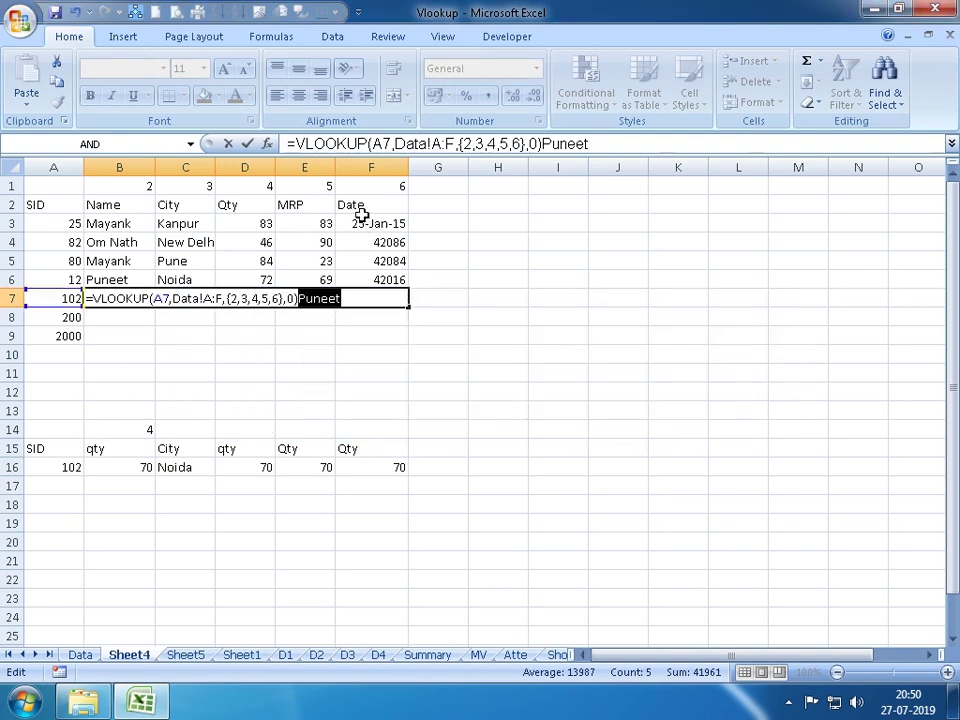
key("Escape")
key("F2")
key("Escape")
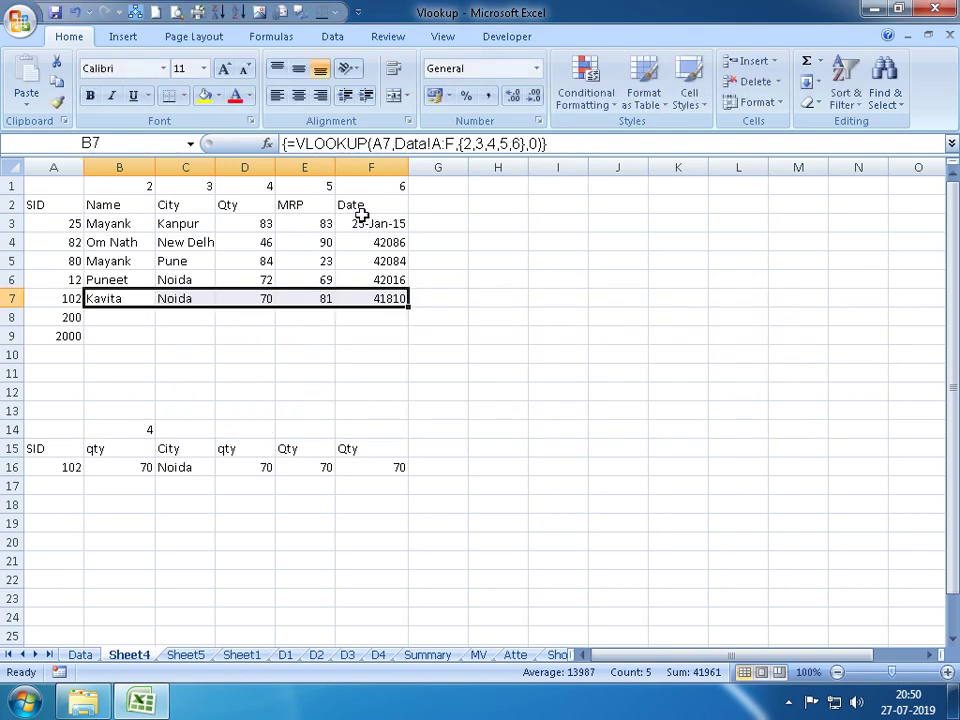
key("F2")
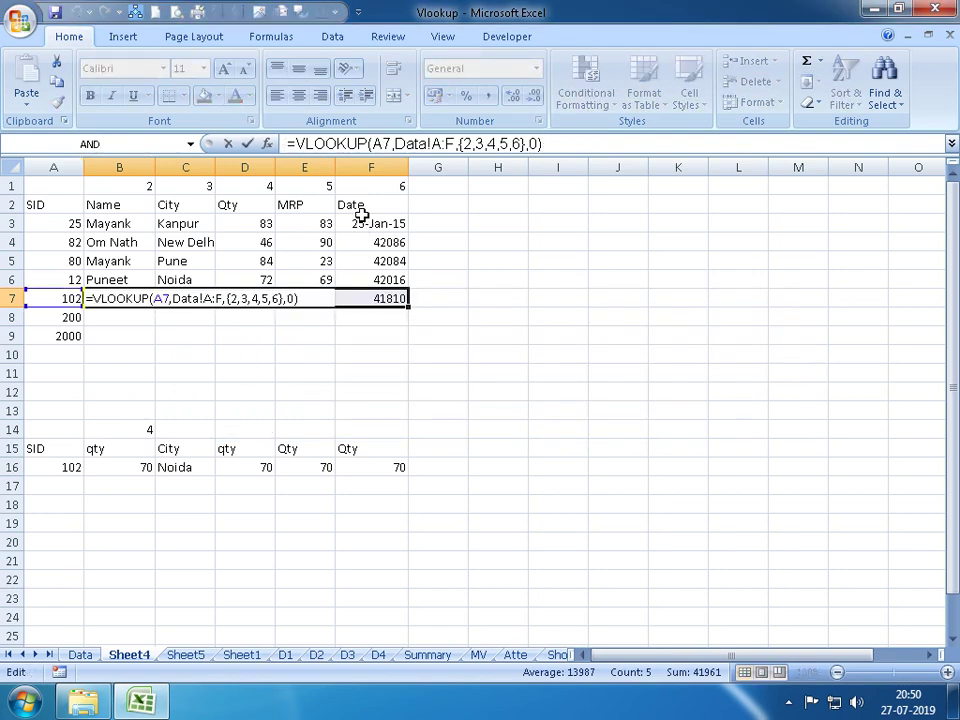
key("Escape")
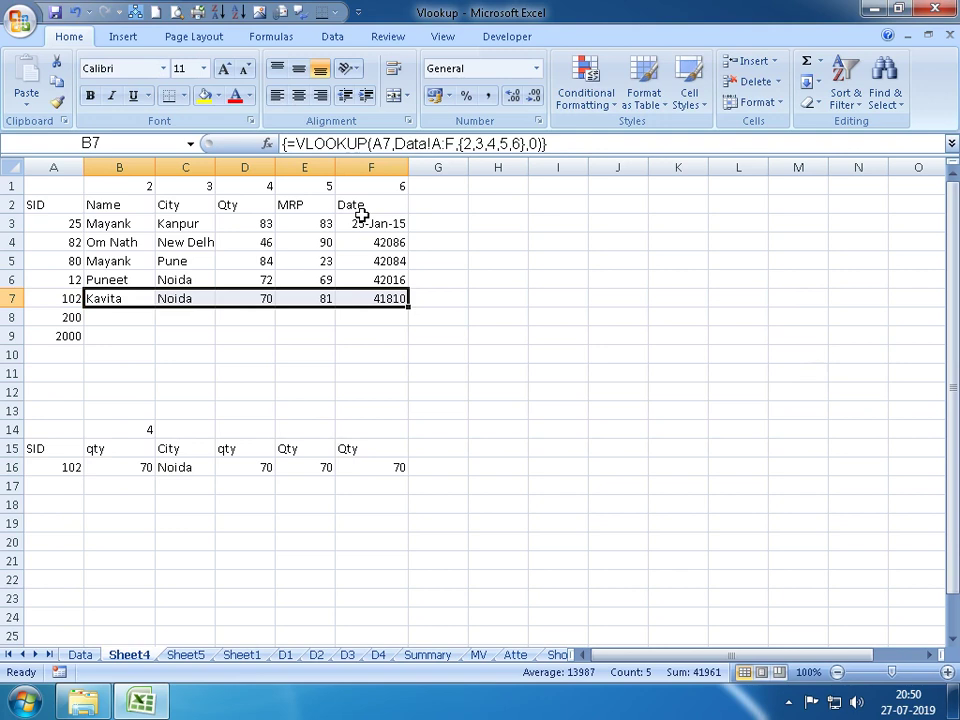
key("Down")
key("shift+Right")
key("shift+Right")
key("shift+Right")
key("shift+Right")
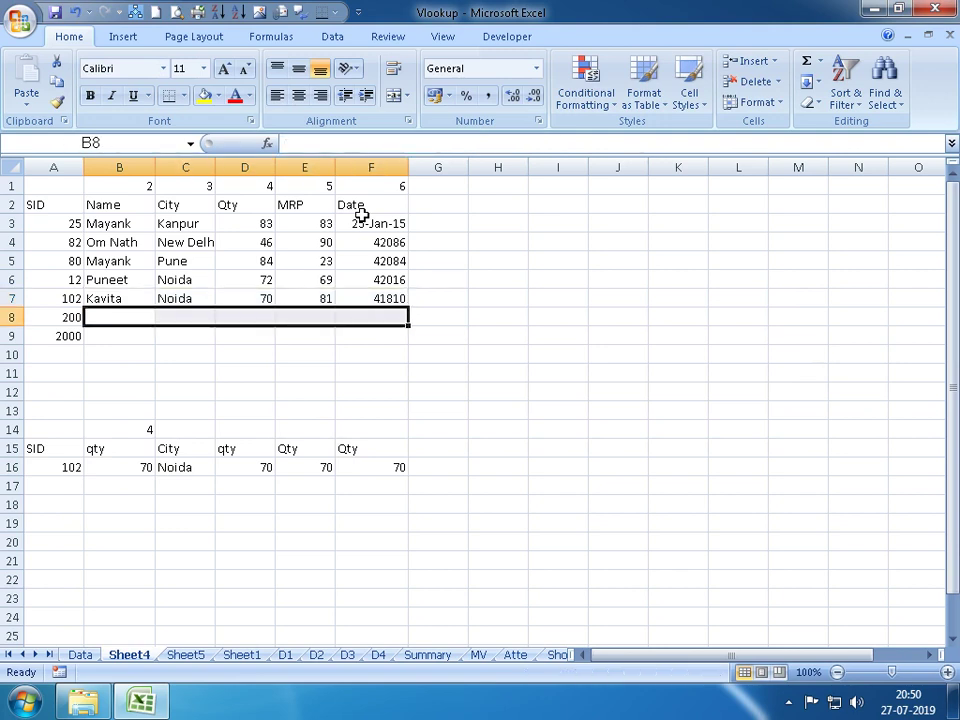
Array-enter =VLOOKUP(A8,Data!A:F,{2,3,4,5,6},0) across B8:F8 for SID 200
type("=V")
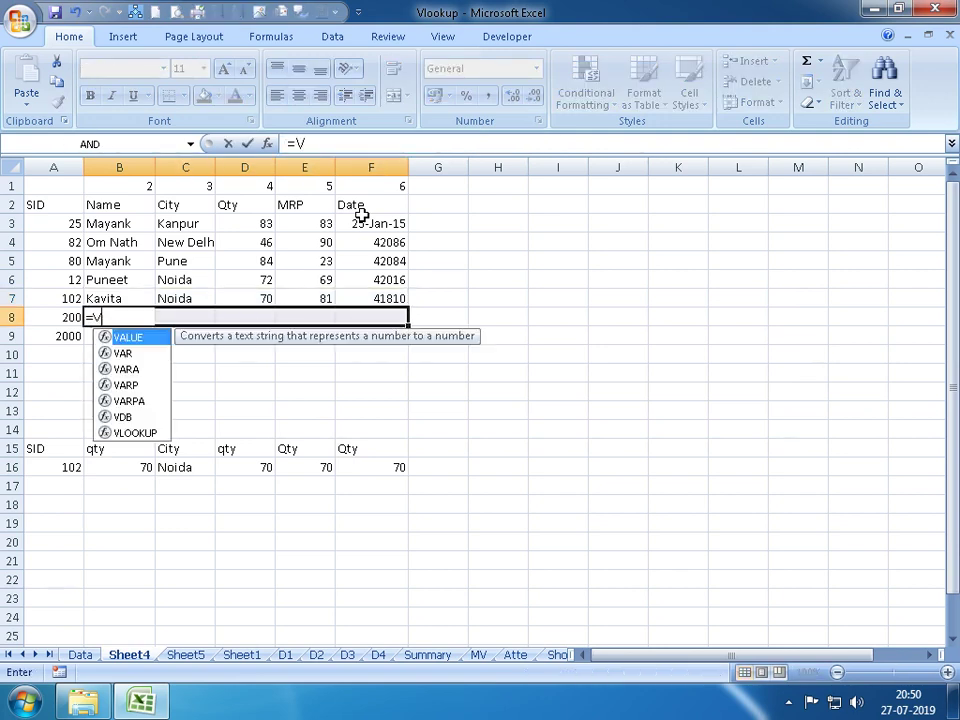
type("LOOKUP(")
key("Left")
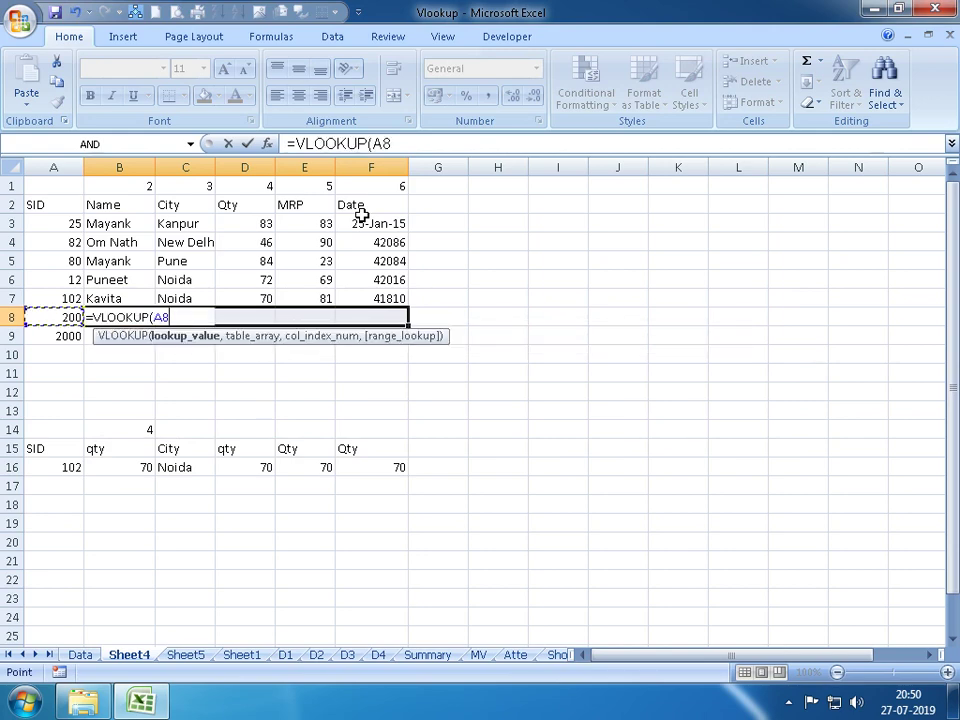
type(",")
left_click(79, 654)
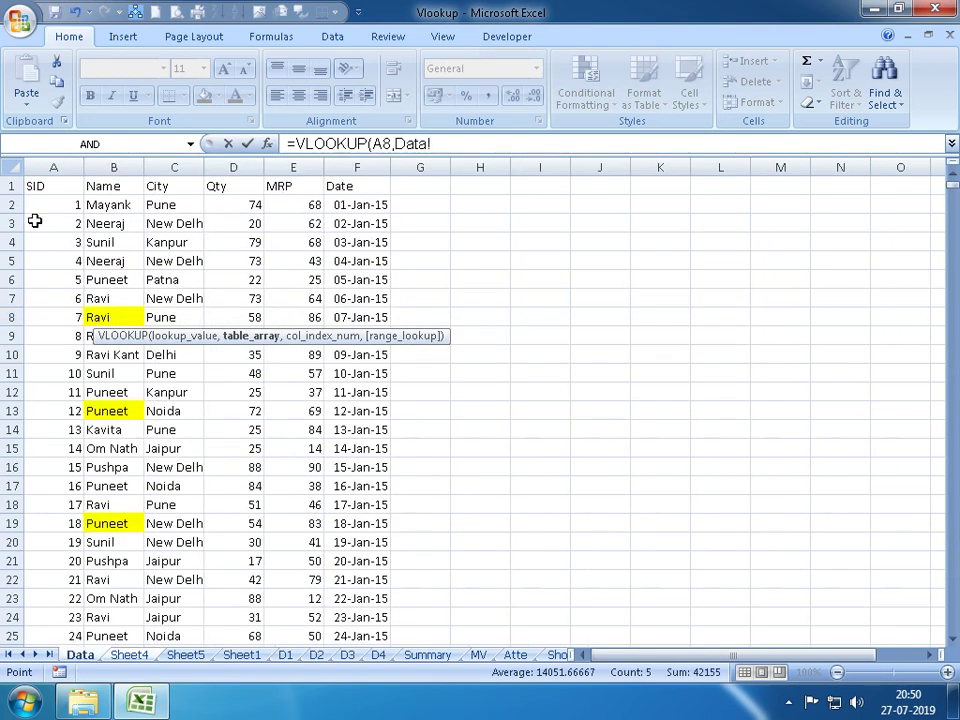
left_click(53, 167)
left_click_drag(100, 170, 368, 221)
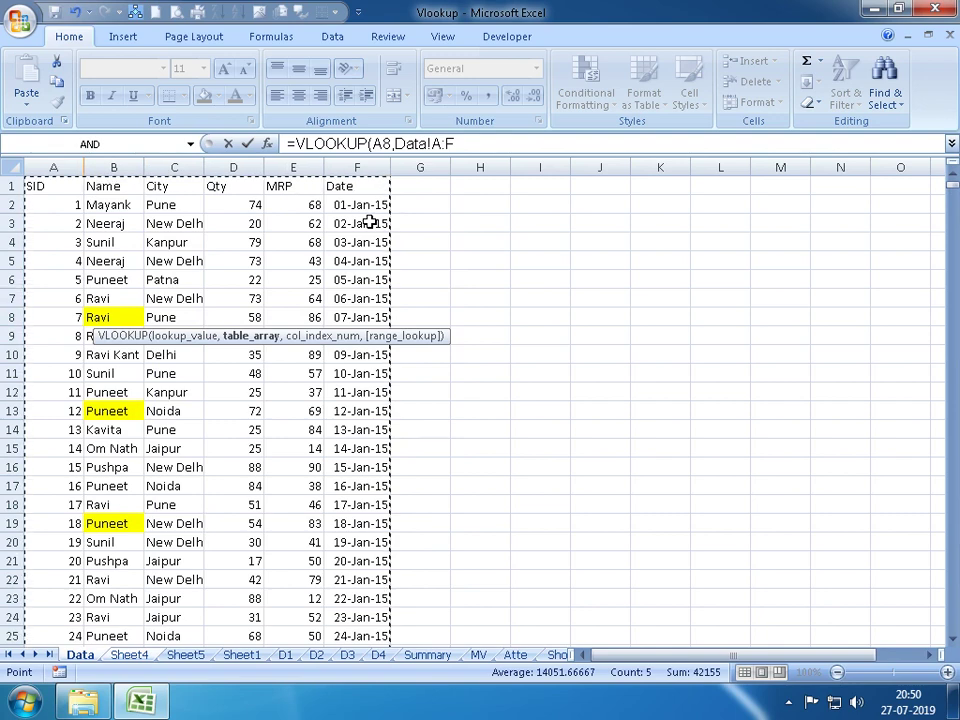
type(",0")
key("BackSpace")
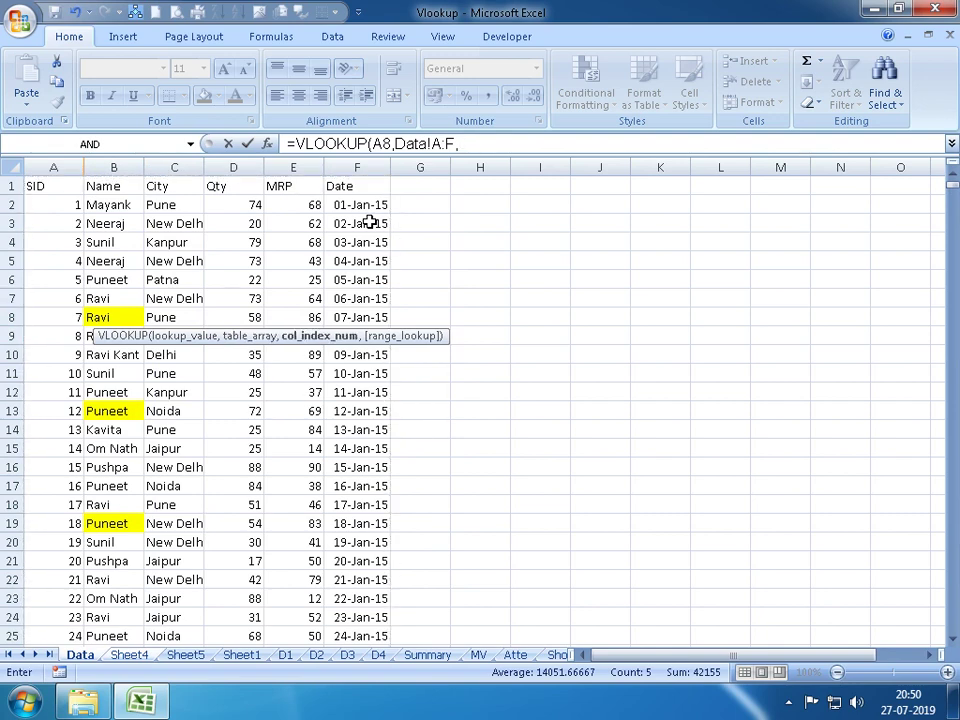
type("{2,")
type("3,4,5,6,")
type("},0")
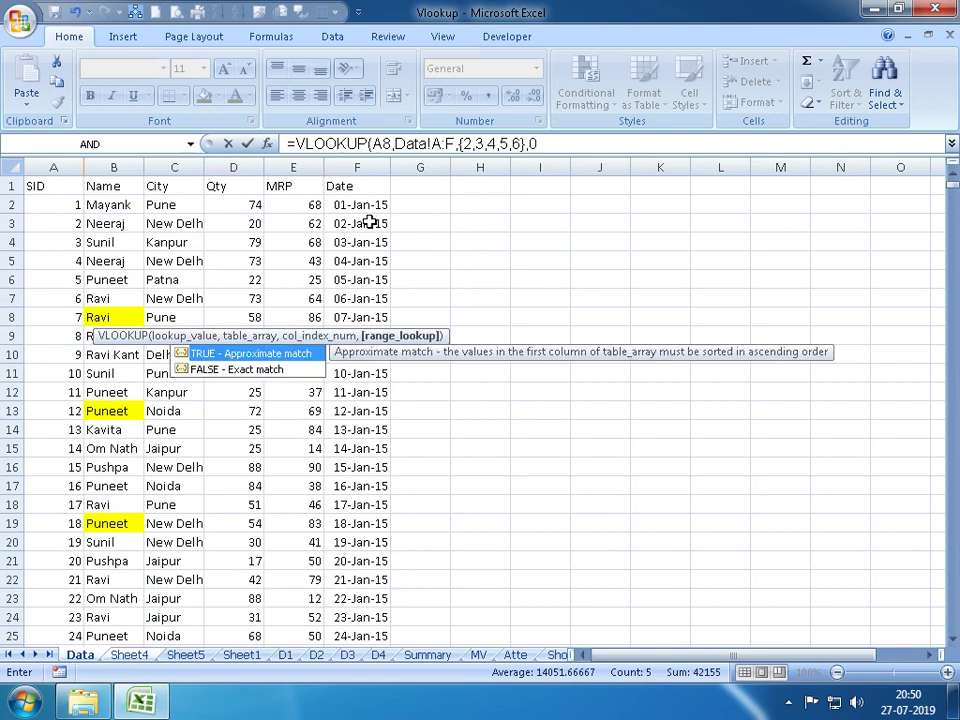
key("ctrl+shift+Return")
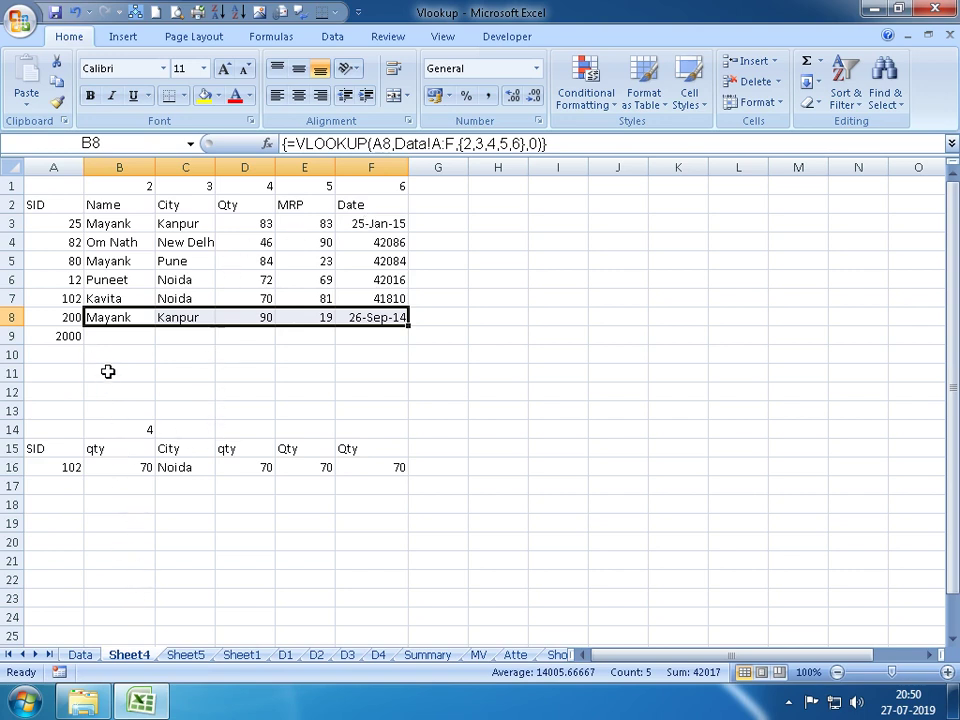
Change the B2 header to NAME
left_click_drag(79, 429, 164, 430)
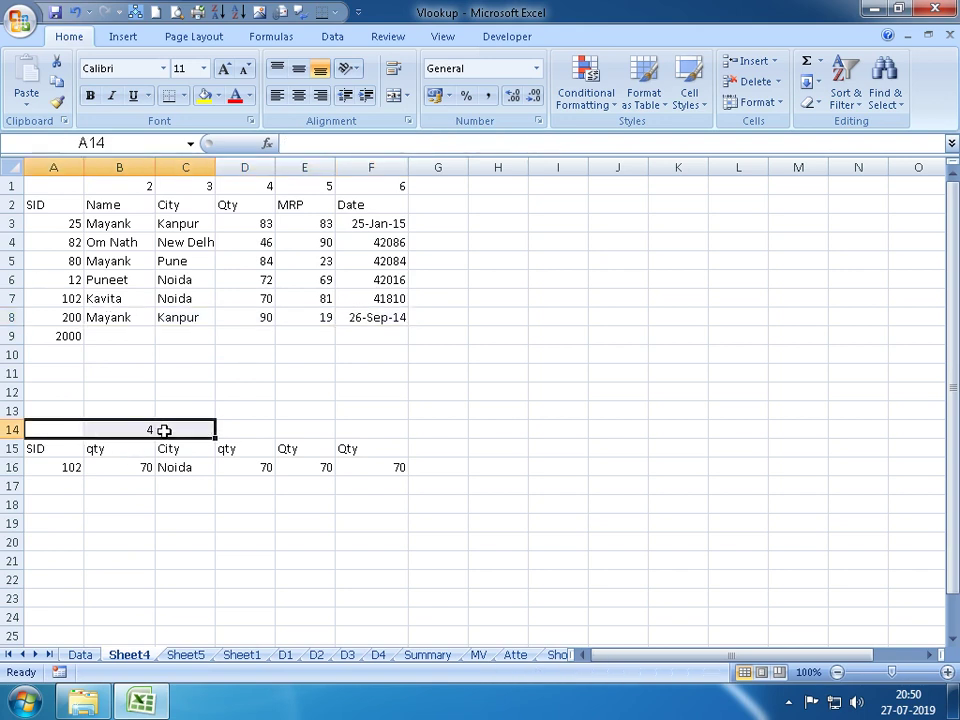
left_click(135, 204)
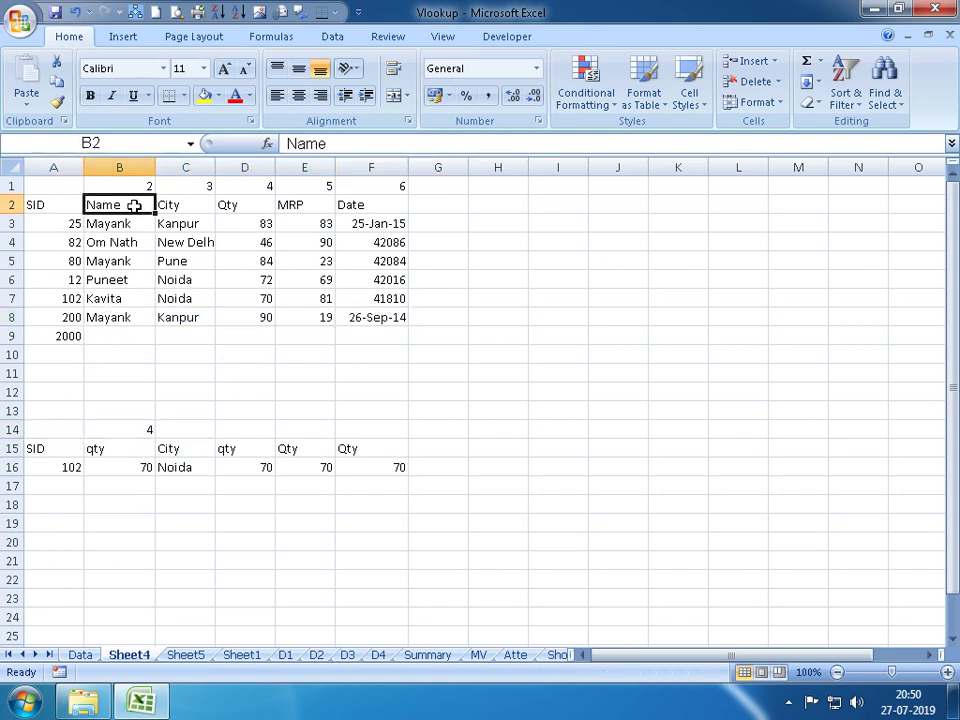
type("ClTY")
key("Return")
key("Down")
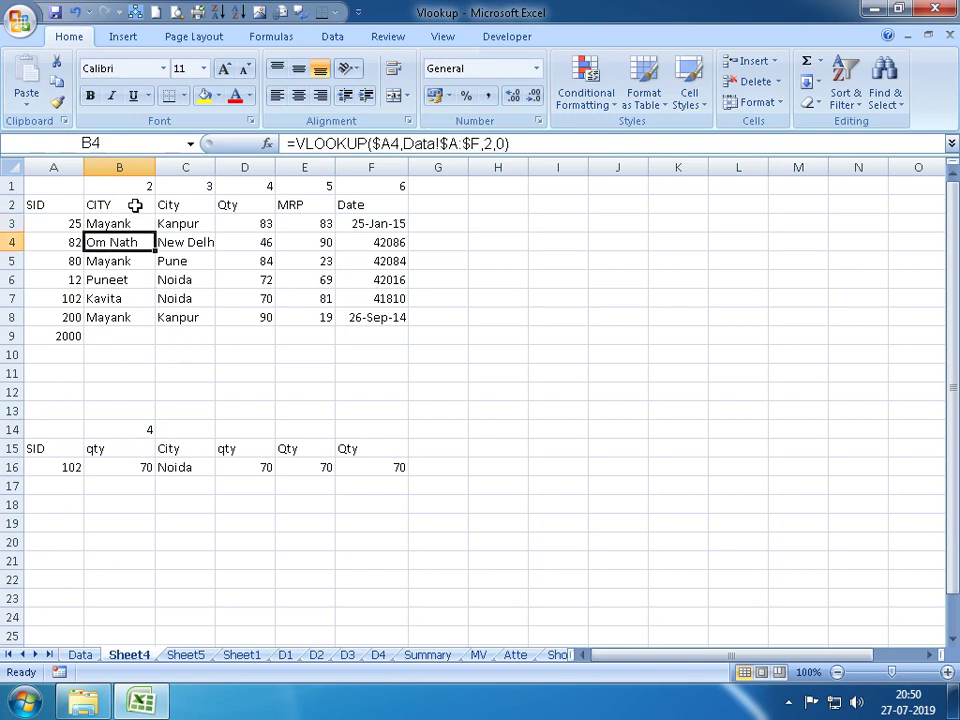
key("Down")
key("Down")
key("Up")
left_click(135, 204)
type("NA")
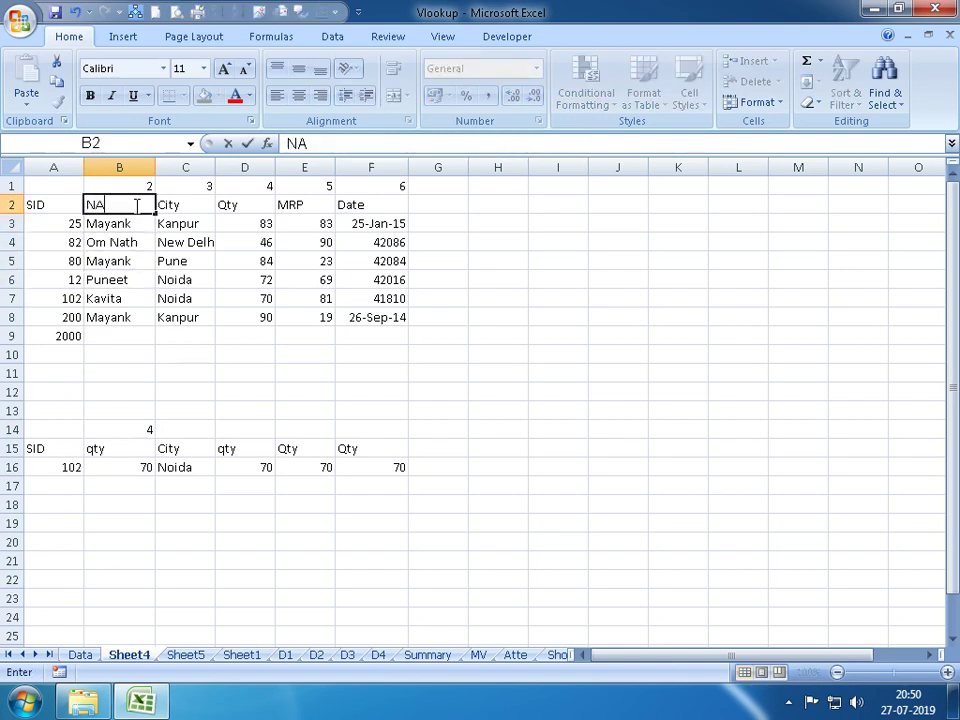
type("ME")
key("Return")
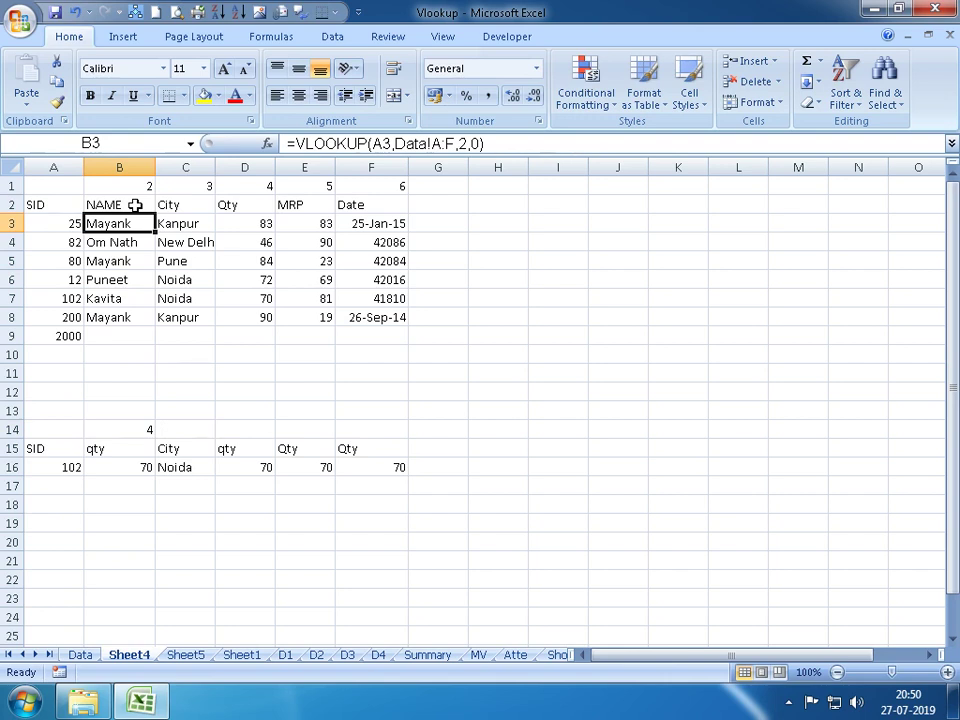
Test =MATCH(B15,Data!1:1,0) in B13 to find B15's column in Data's header row
key("Down")
key("Down")
key("Down")
key("Down")
key("Down")
key("Down")
key("Down")
key("Down")
key("Down")
key("Down")
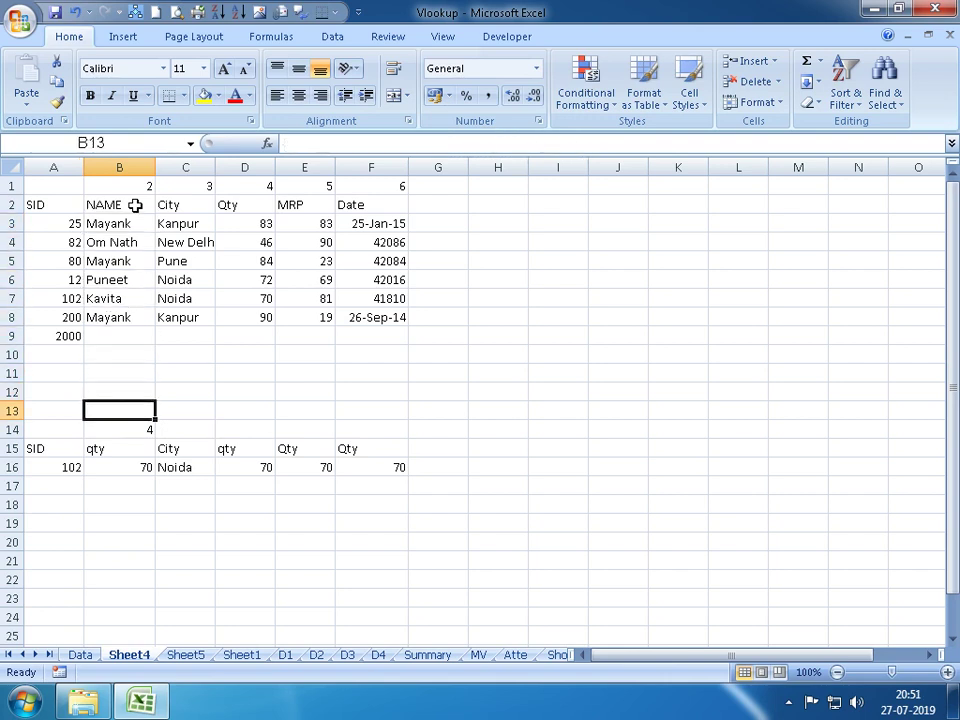
key("Down")
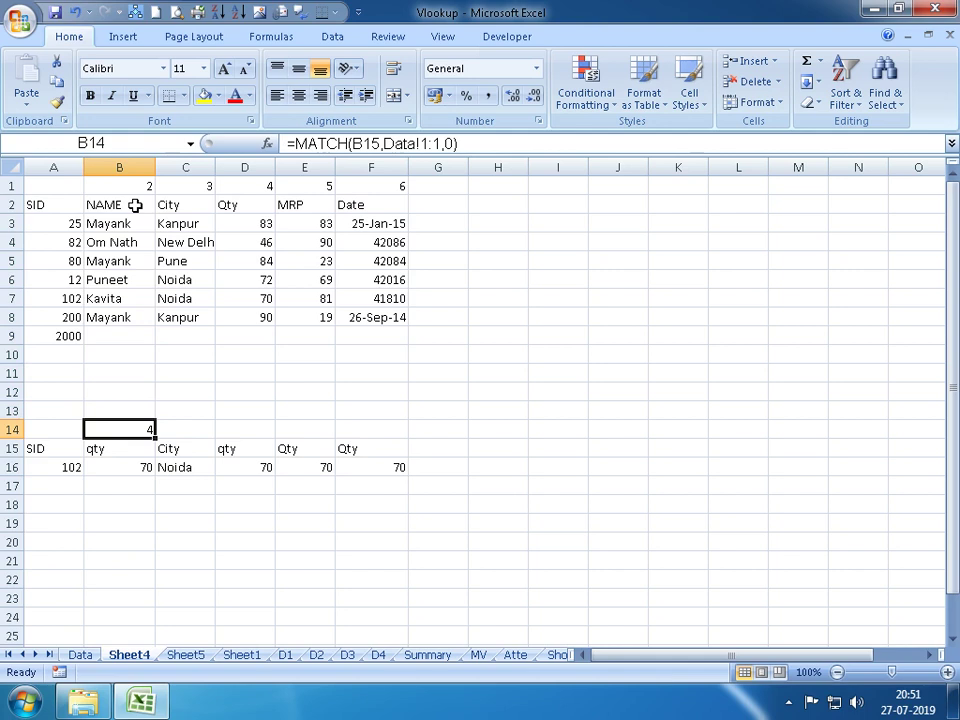
key("Up")
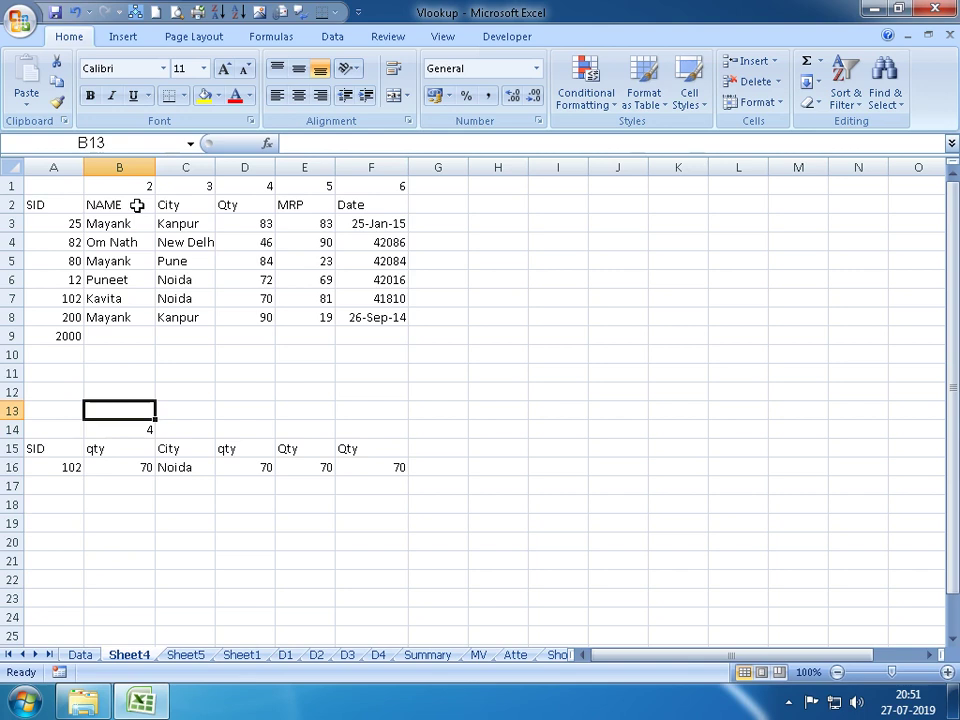
type("=MAT")
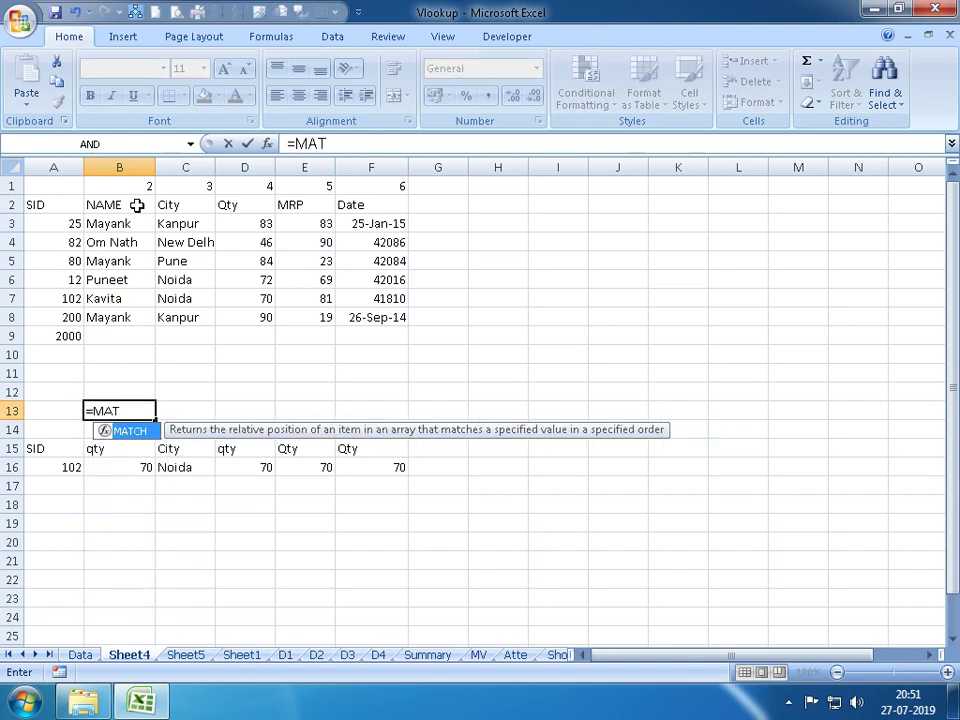
key("Escape")
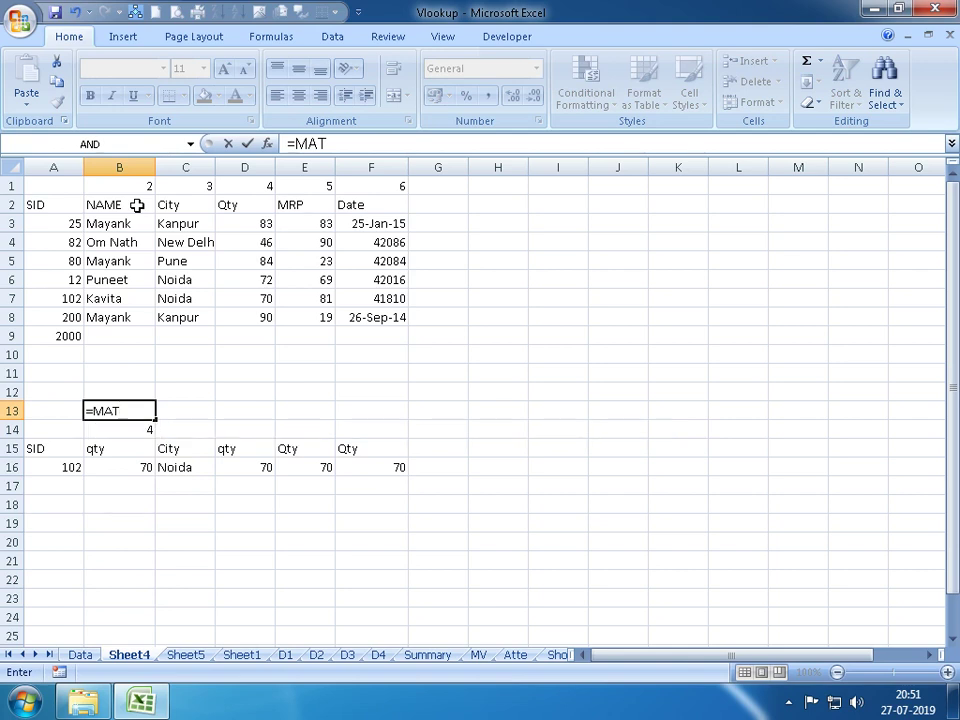
key("Tab")
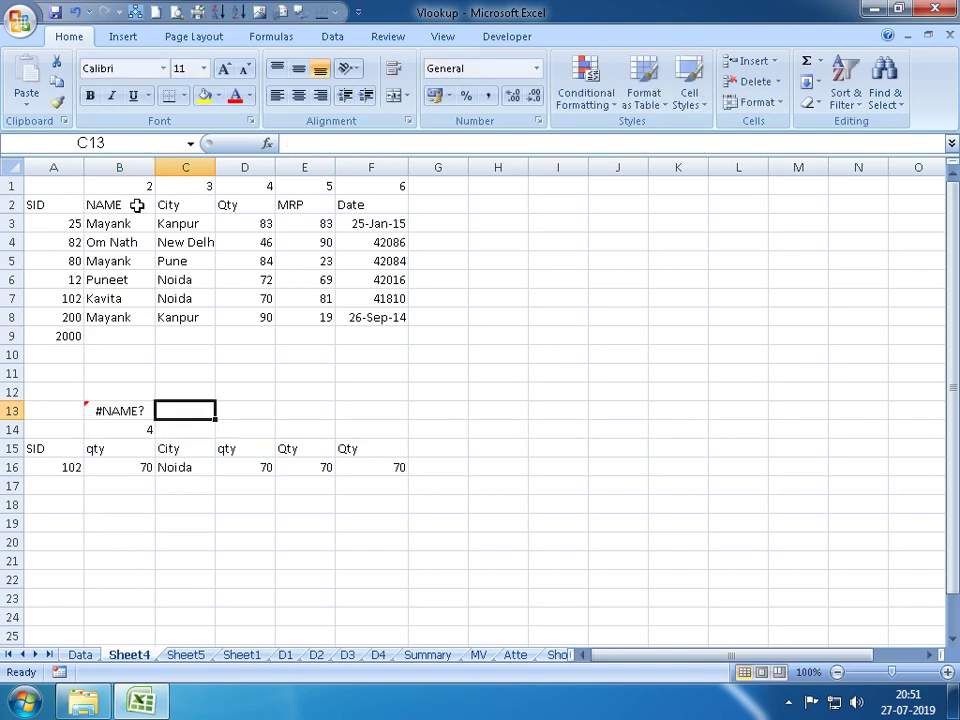
key("Left")
key("Delete")
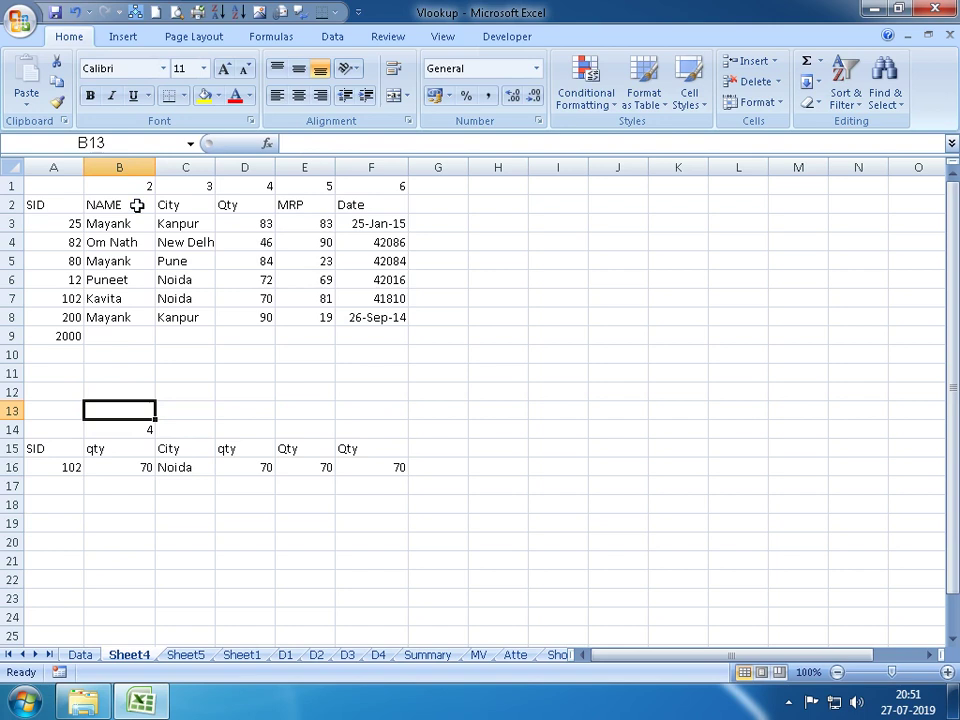
type("=MATCH(")
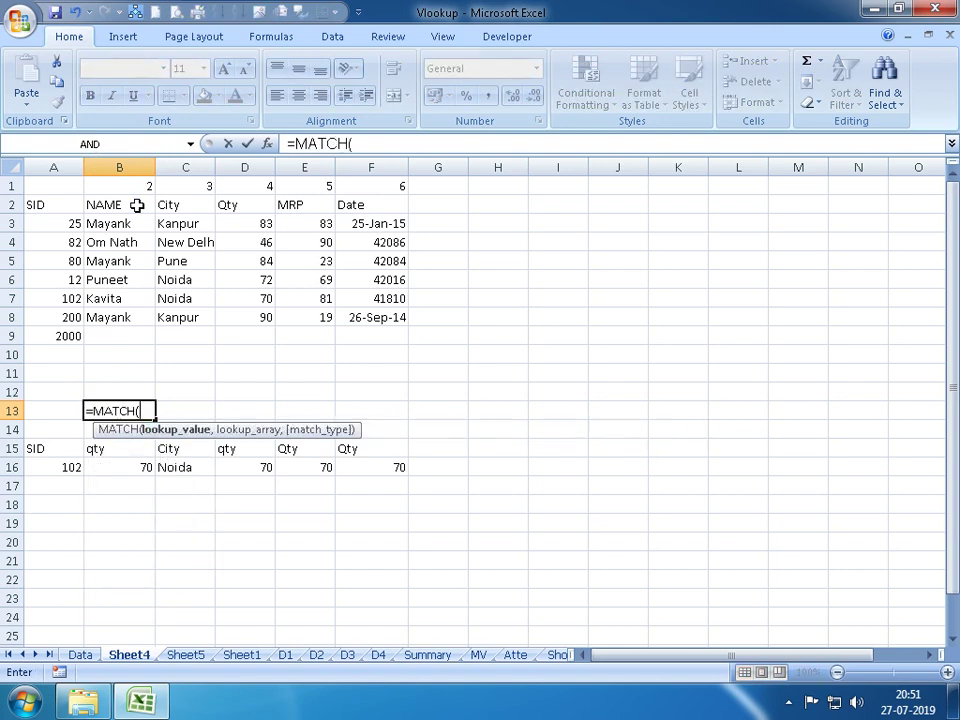
left_click(127, 450)
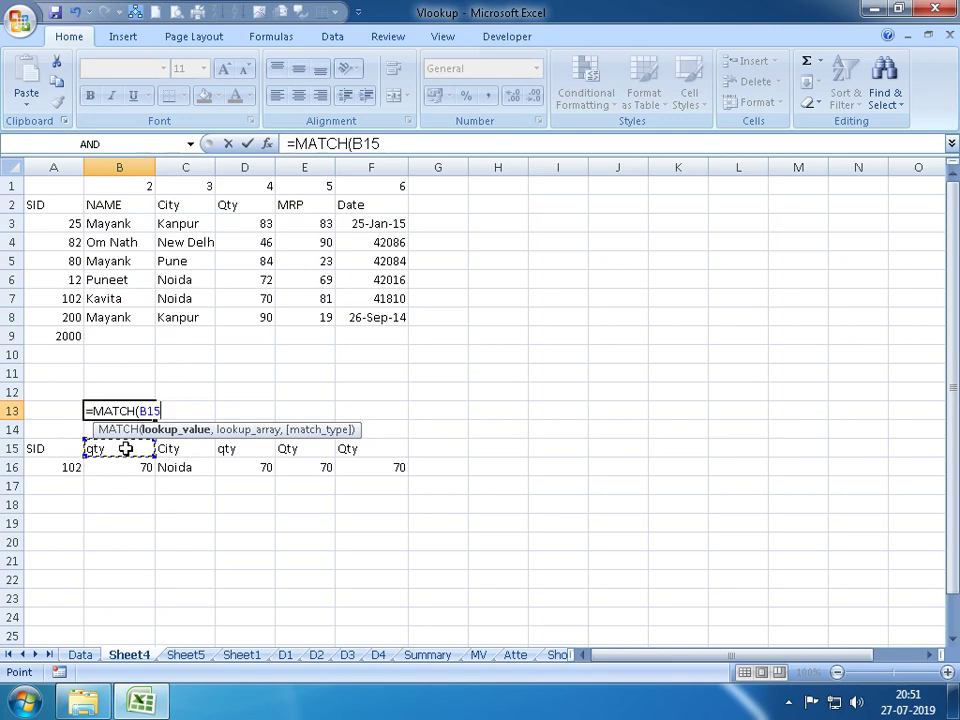
type(",")
left_click(80, 654)
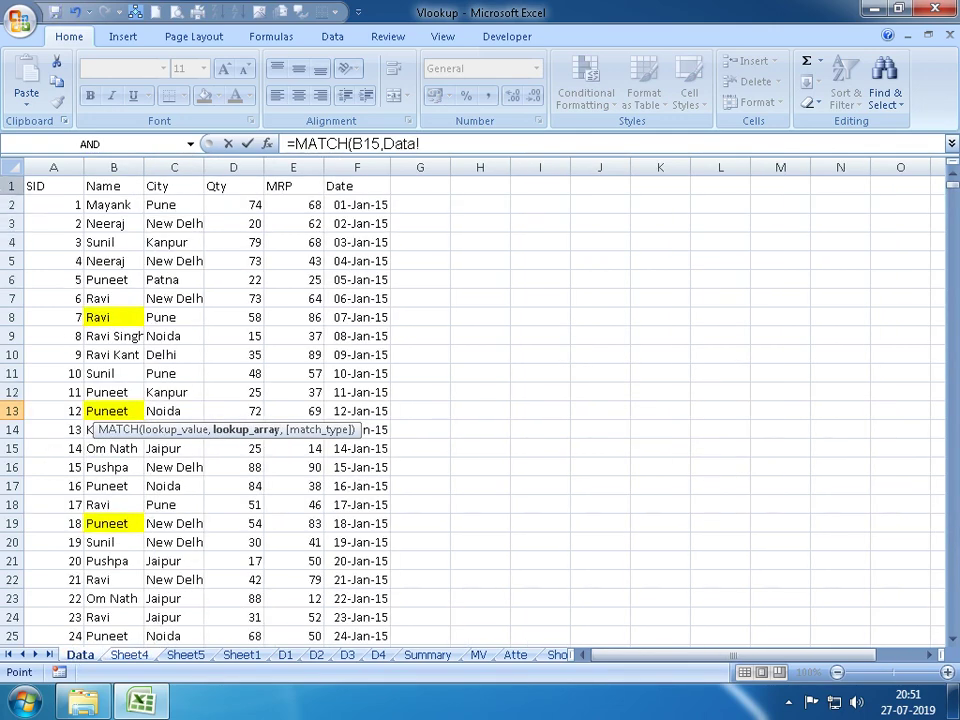
left_click(12, 186)
type(",0")
key("Return")
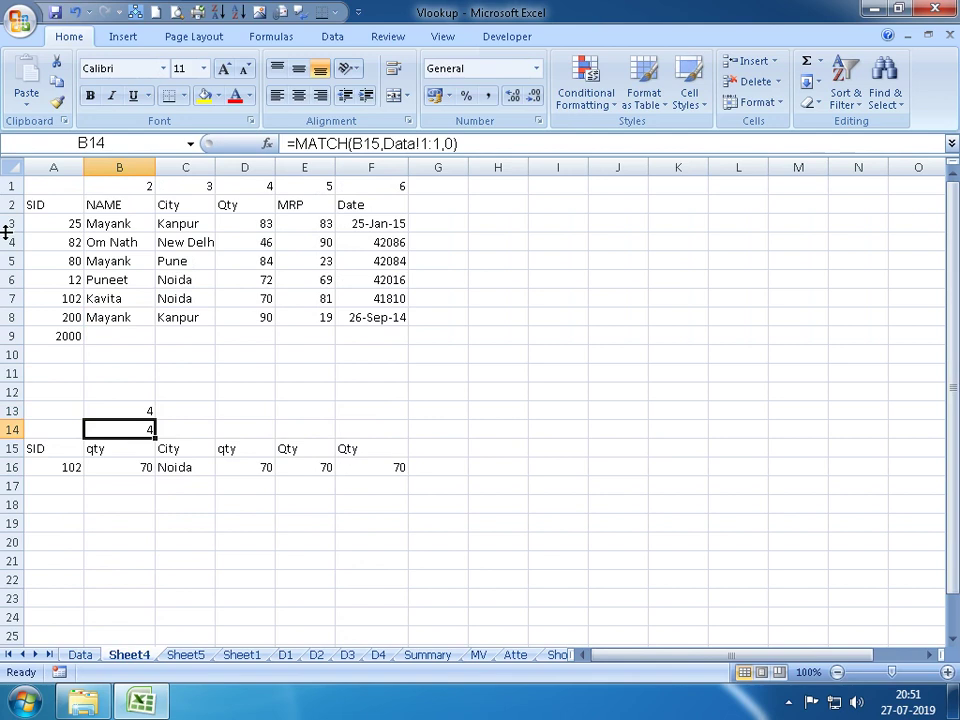
Clear the helper numbers in B13:B14 and the lookup results in B16:F16
key("Up")
key("shift+Down")
key("Delete")
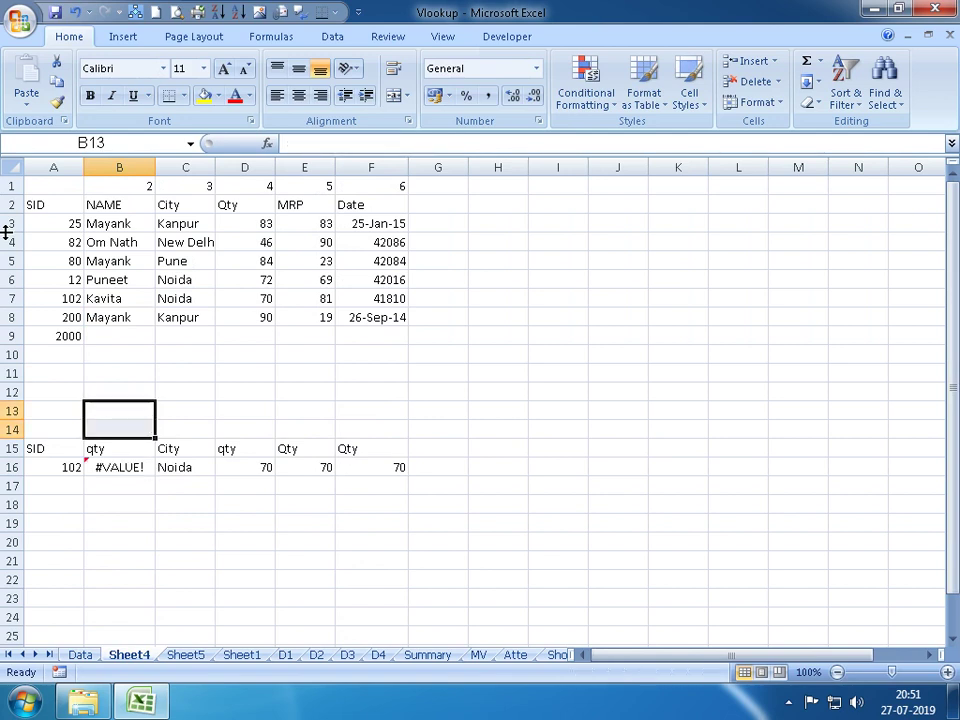
key("Down")
key("Down")
key("Down")
key("ctrl+shift+Right")
key("Delete")
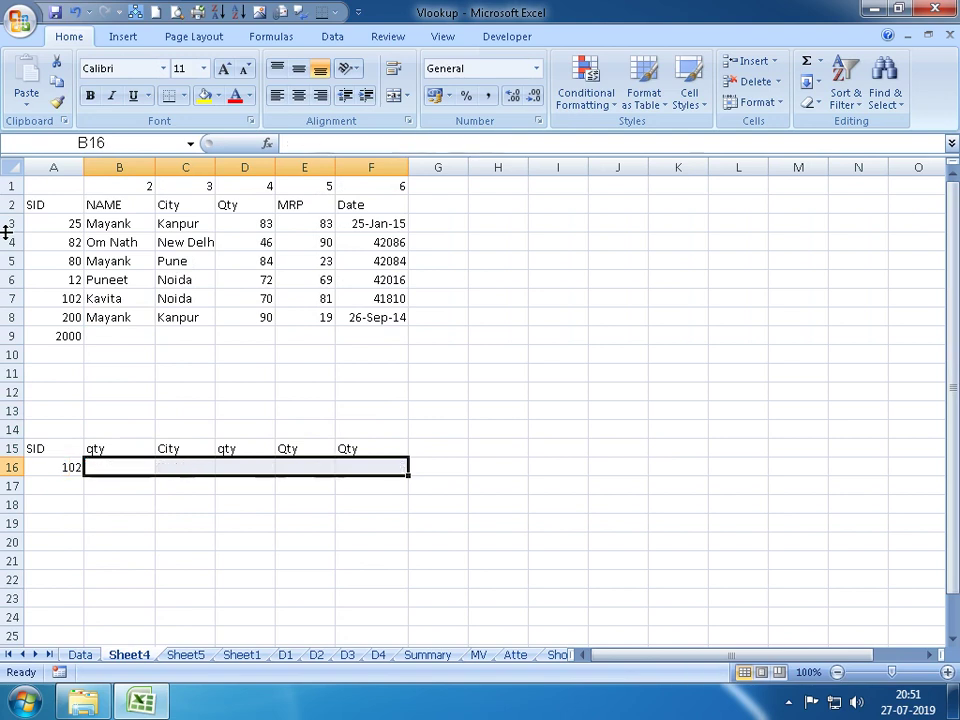
key("Up")
key("Up")
key("Right")
Set the B15 header to Name
key("Left")
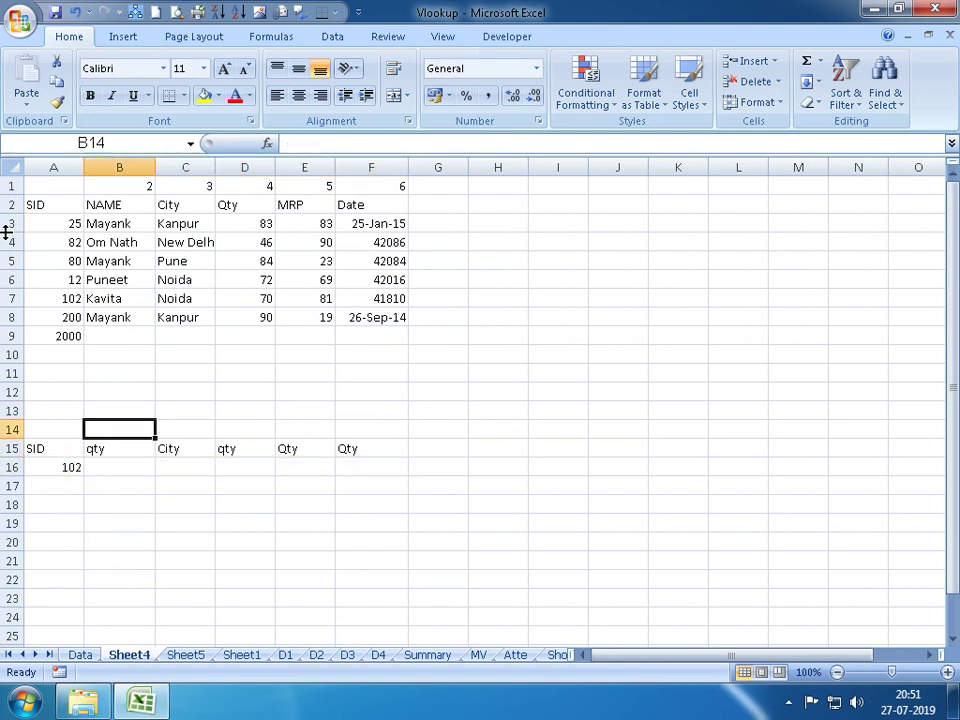
key("Down")
type("n")
key("BackSpace")
type("Nm")
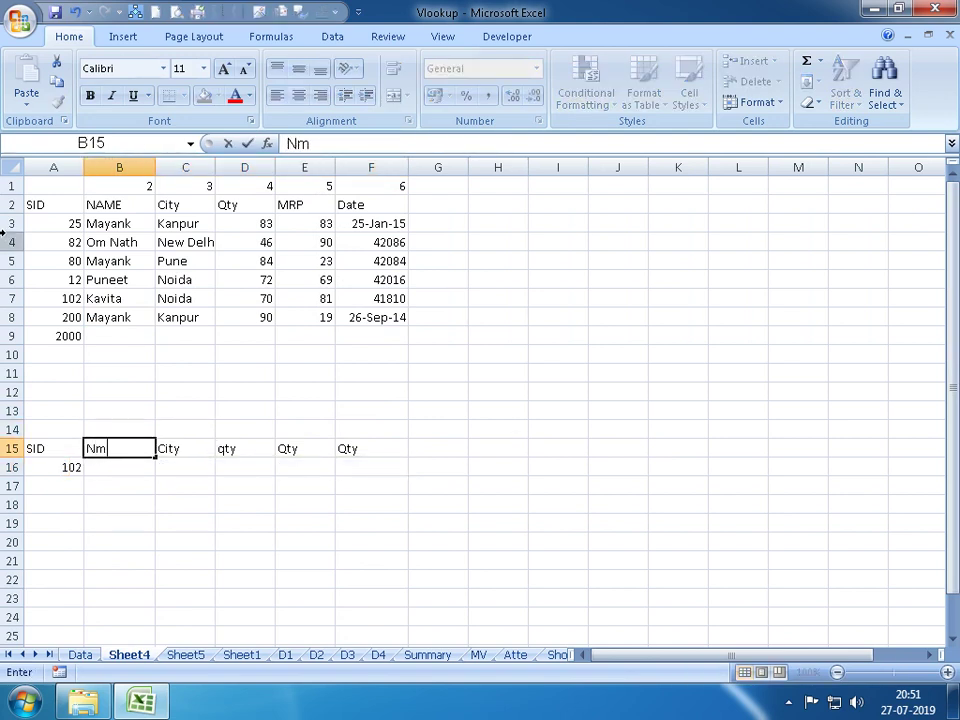
key("BackSpace")
type("am")
key("Return")
key("Up")
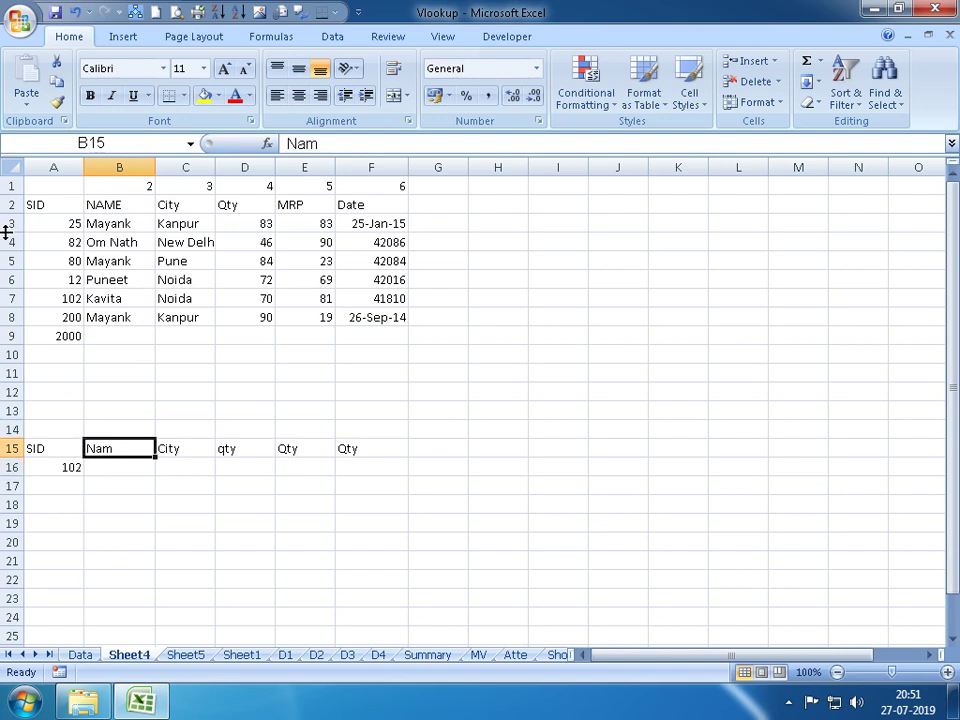
key("F2")
type("e=")
key("Escape")
key("Up")
key("Down")
key("F2")
type("er")
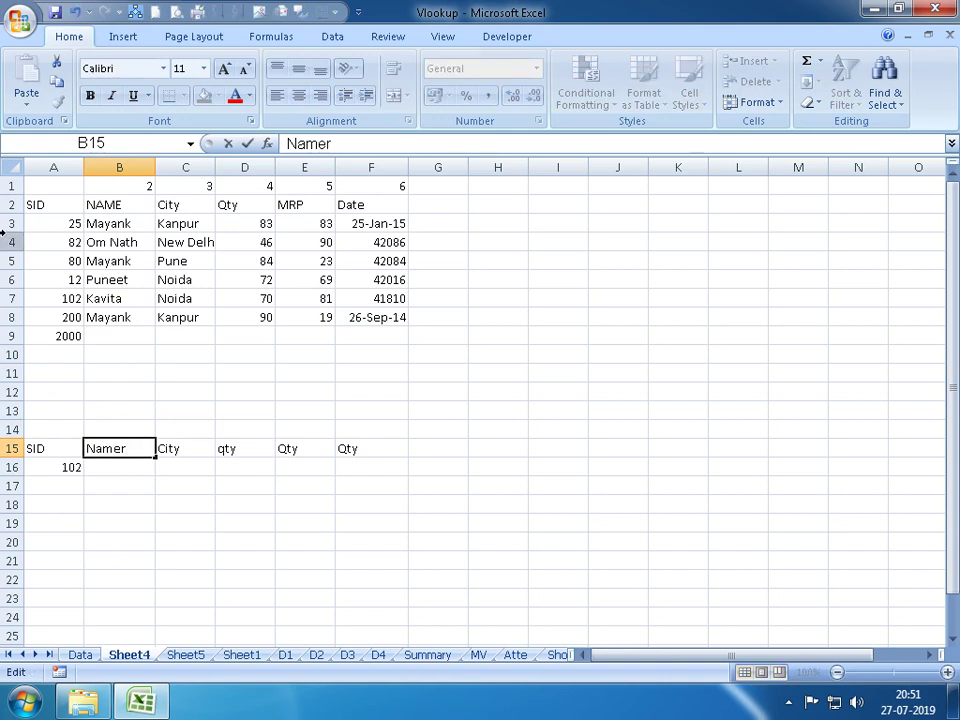
key("Return")
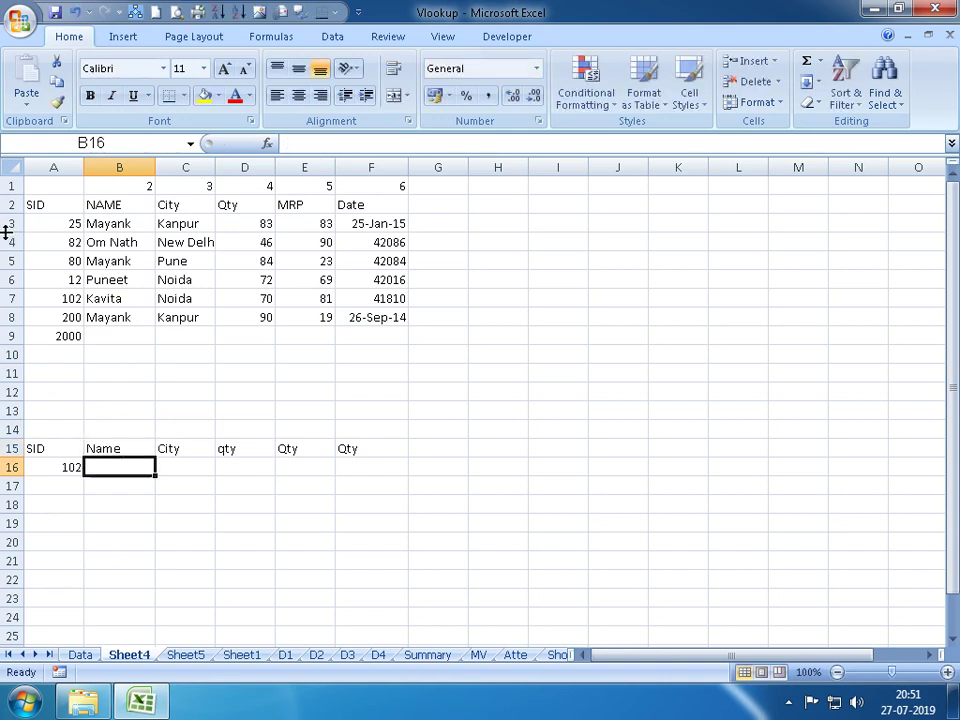
Enter =MATCH(B15,Data!1:1,0) in B14 to locate the B15 header on the Data sheet
key("Up")
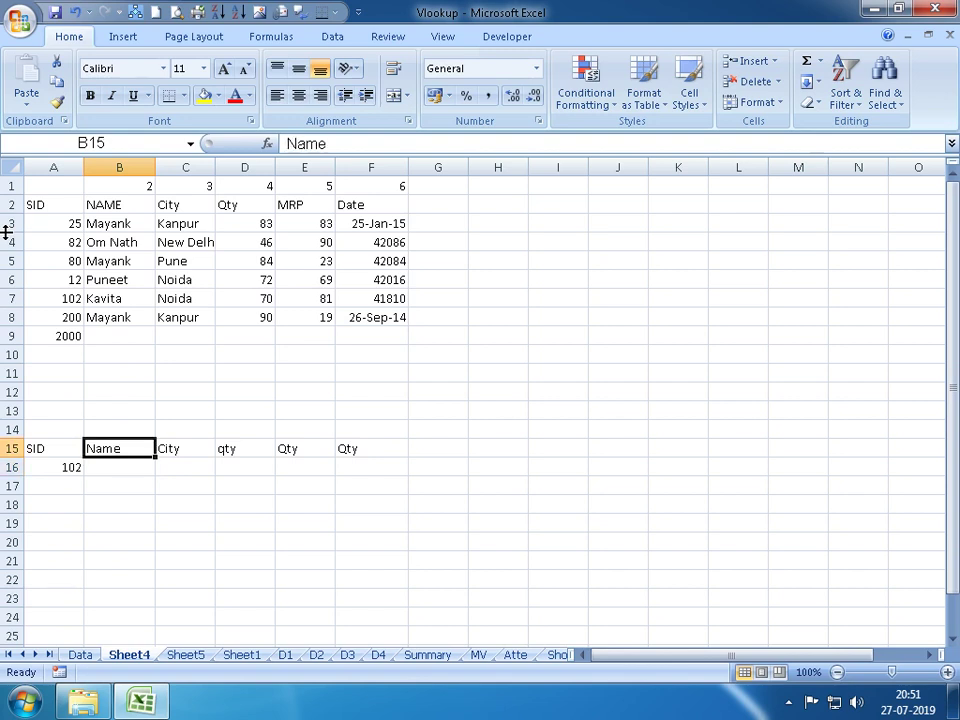
key("Up")
type("=m")
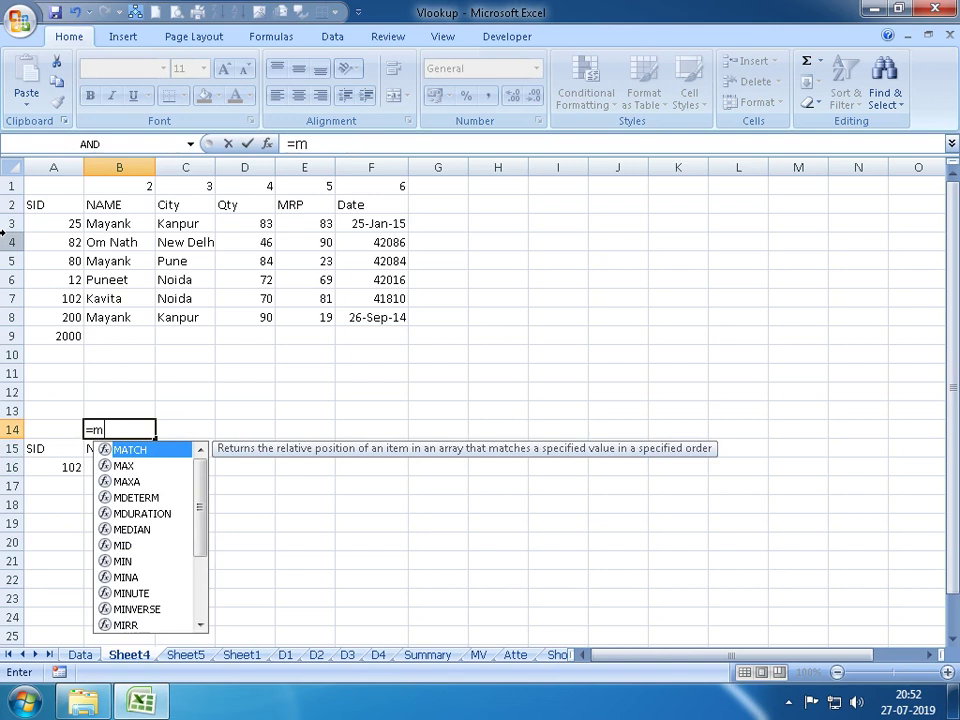
key("Tab")
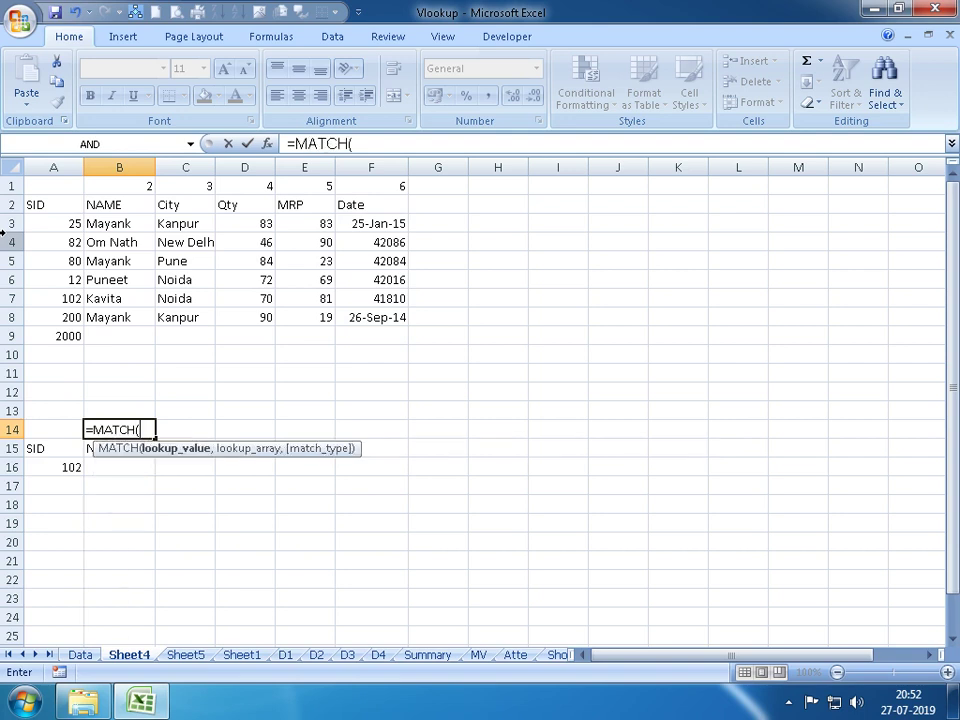
left_click(86, 450)
type(",")
left_click(74, 655)
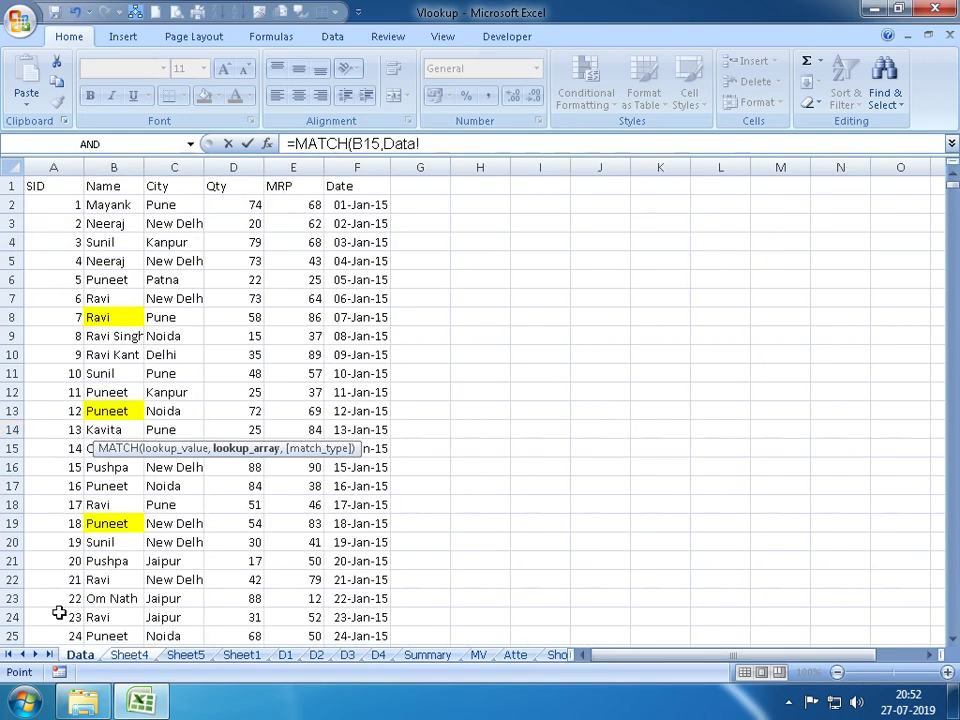
left_click(9, 187)
type(",")
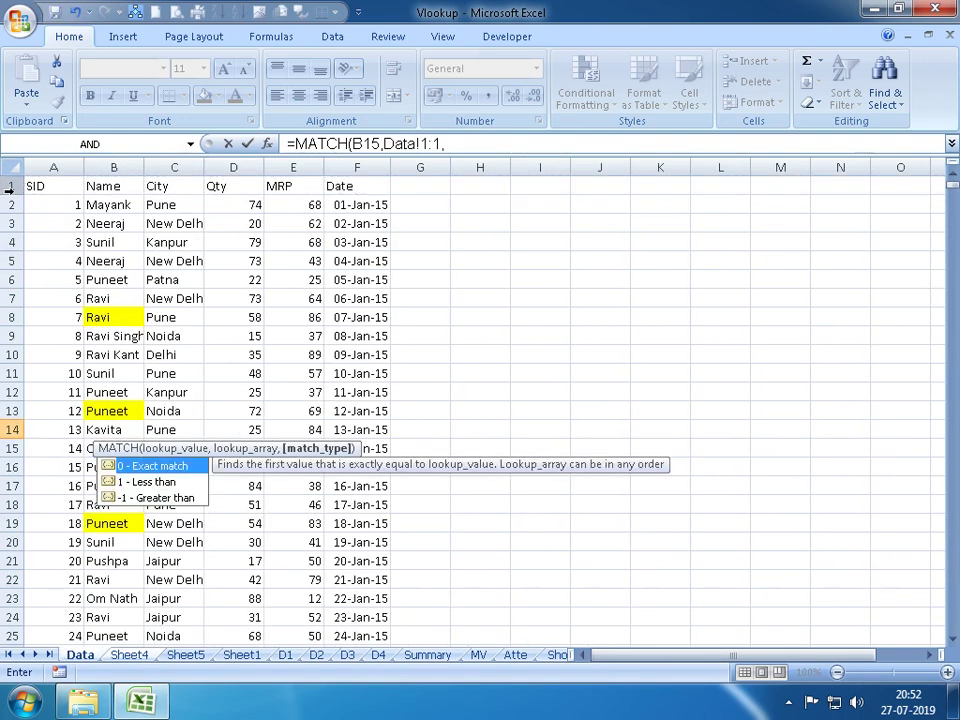
type("0")
key("Return")
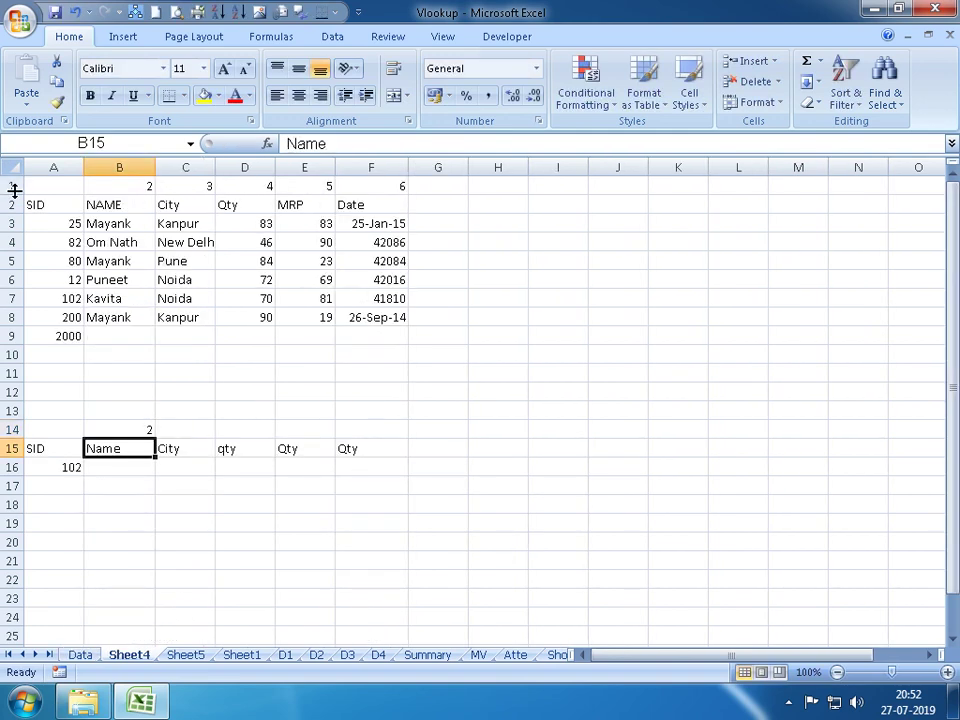
Retype the B15 header as CITY, so B14's MATCH returns 3
type("city")
key("Return")
key("Up")
type("QTY")
key("Return")
key("Up")
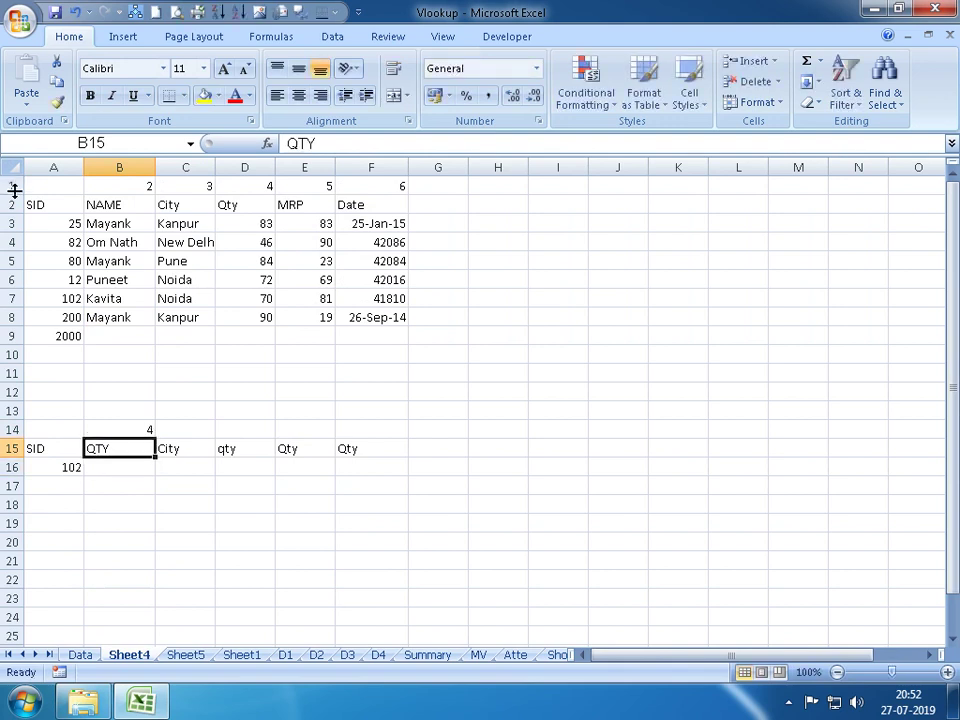
type("CO")
key("BackSpace")
type("ITY")
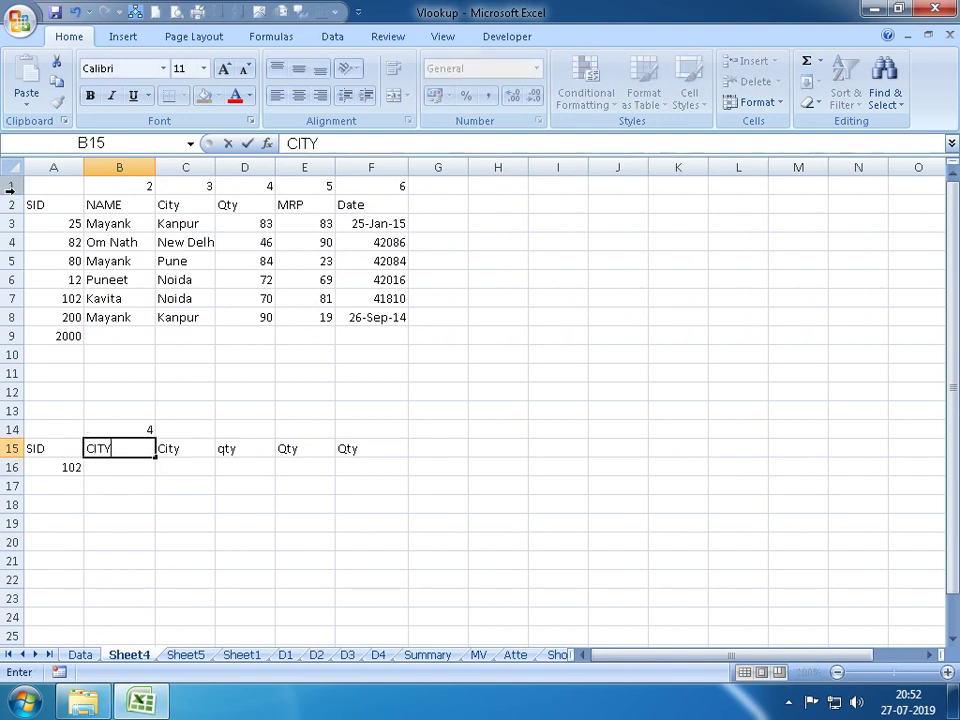
key("Return")
Start a VLOOKUP formula in B16 using autocomplete
key("Down")
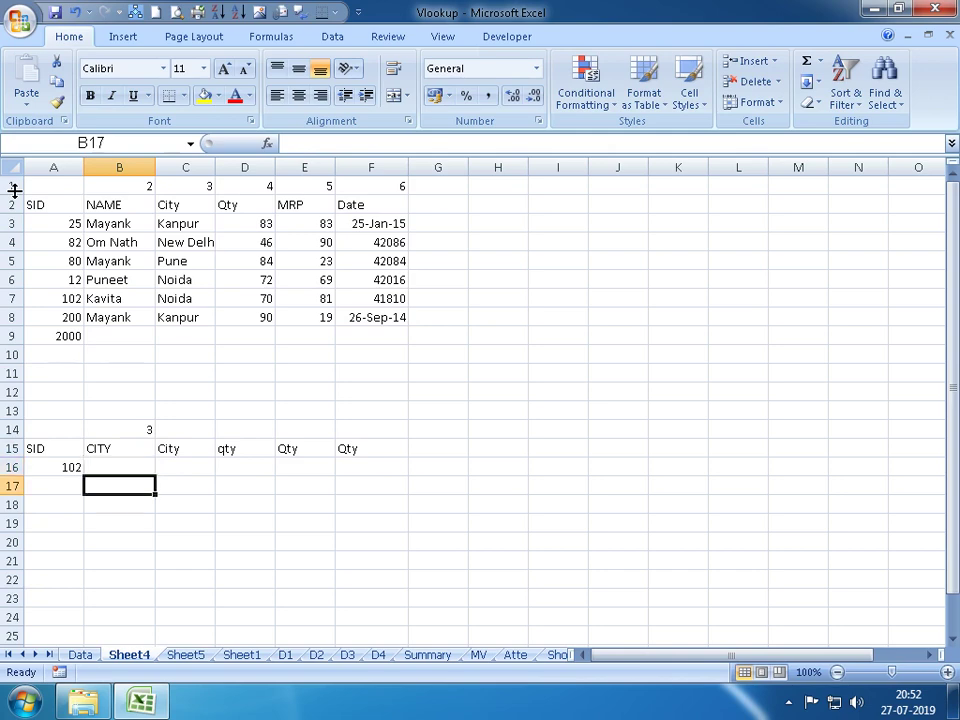
key("Up")
type("=V")
key("BackSpace")
key("BackSpace")
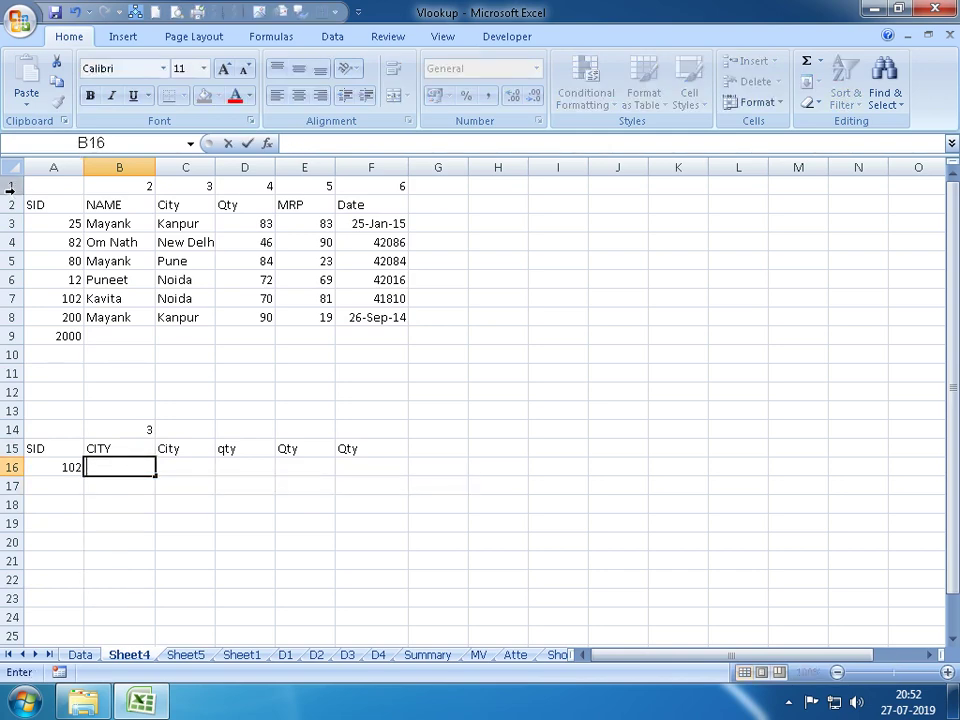
type("=VL")
key("Tab")
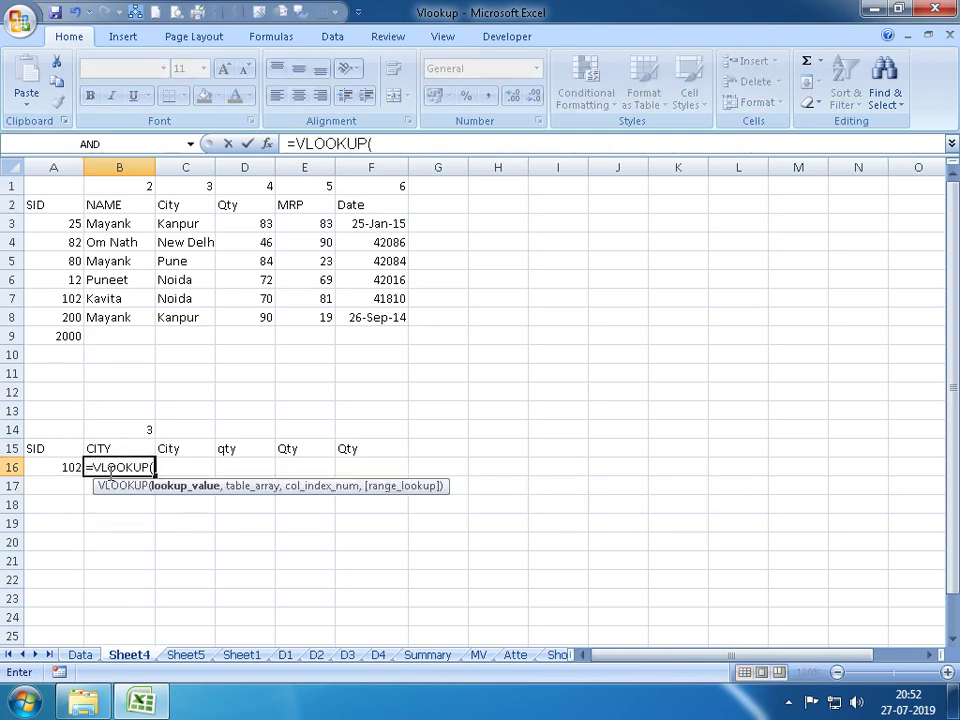
Build a VLOOKUP in B16 for SID A16 over Data!A:F, using B14 as column index
left_click(72, 467)
type(",")
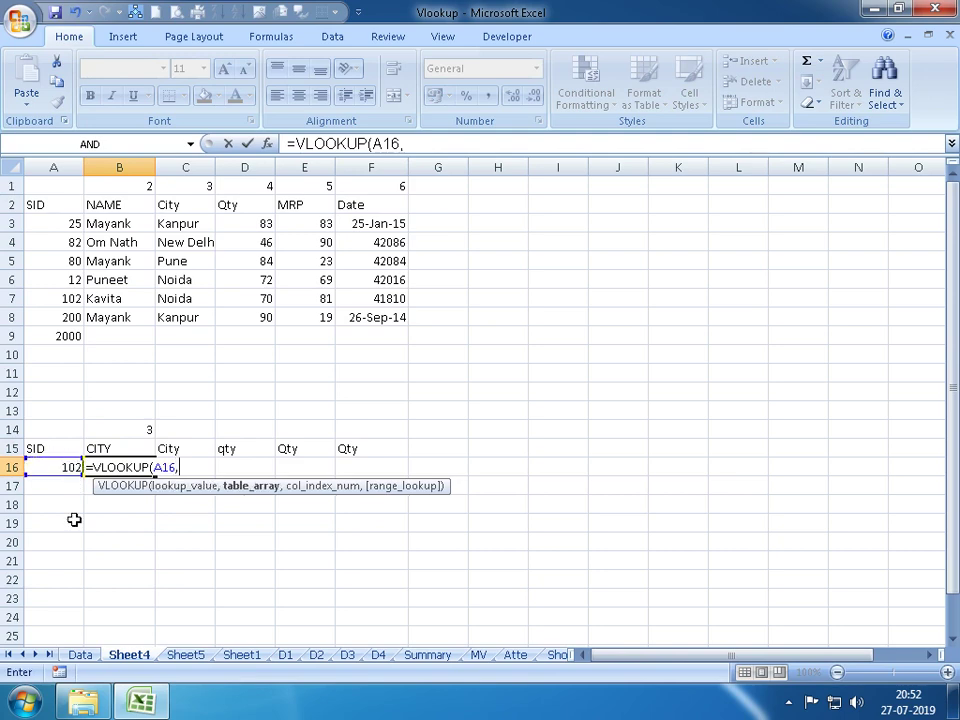
left_click(79, 654)
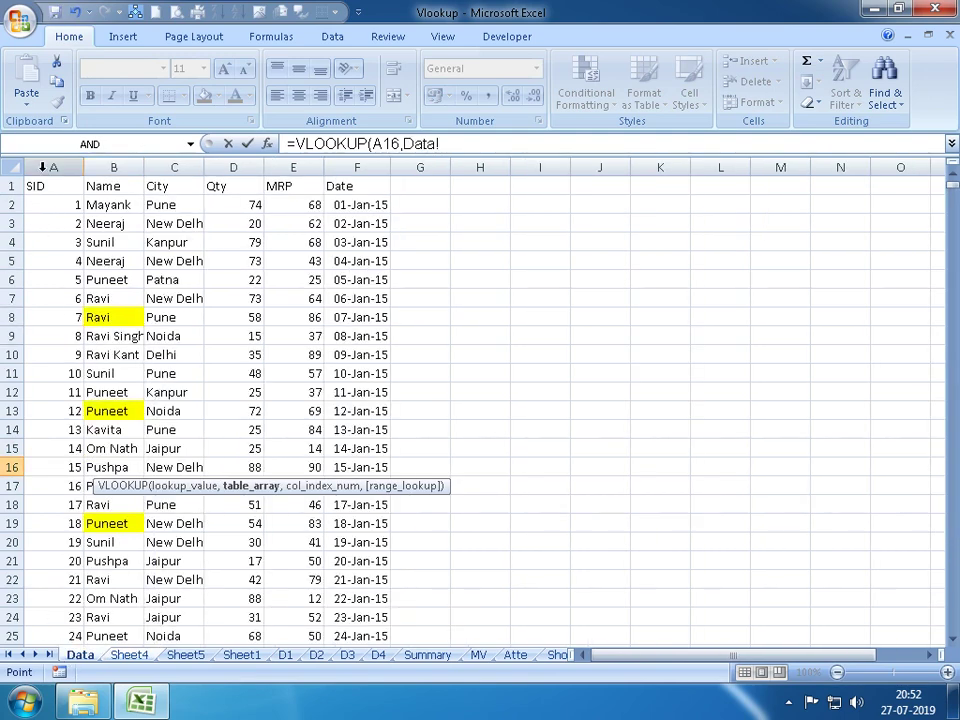
left_click_drag(53, 167, 357, 167)
type(",")
left_click(140, 655)
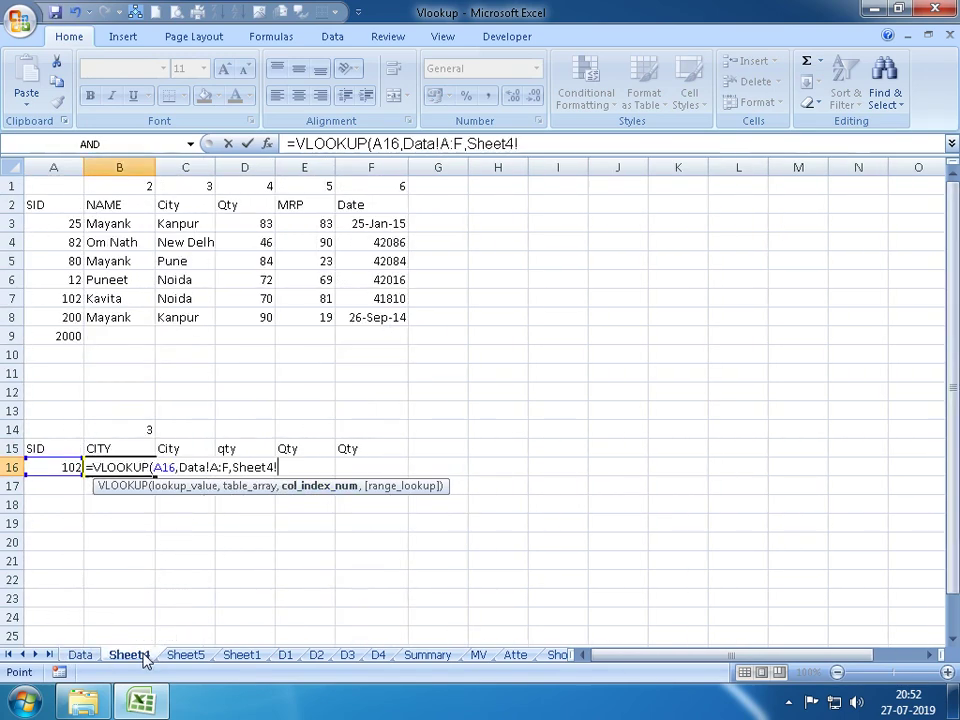
left_click(148, 445)
left_click(148, 428)
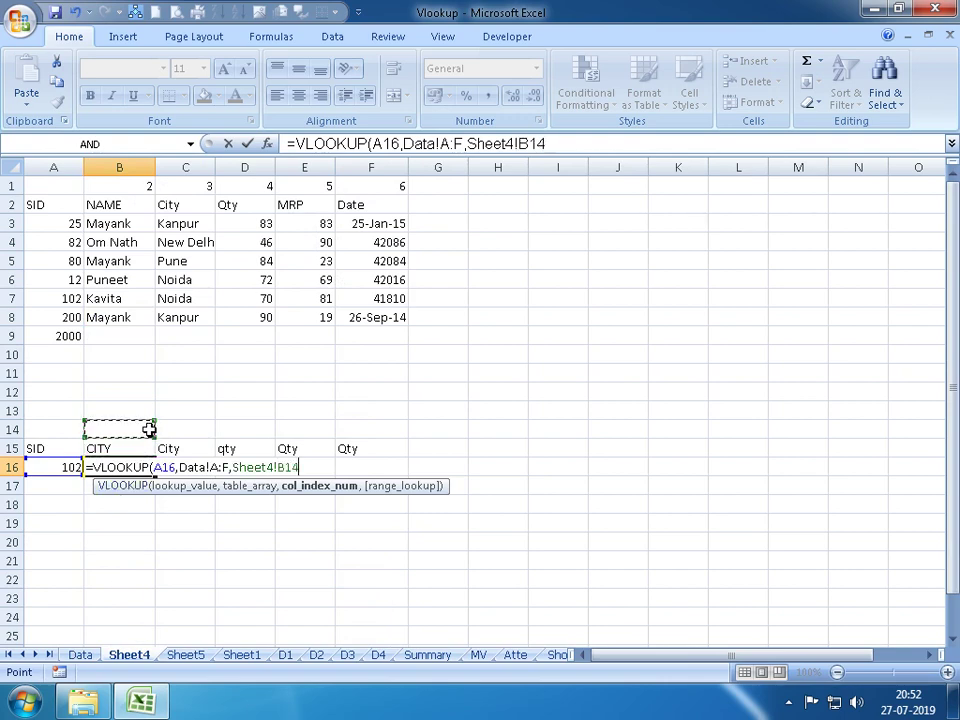
type(",0")
key("Return")
Replace the B14 column argument with the nested MATCH(B15,Data!1:1,0) formula
key("Up")
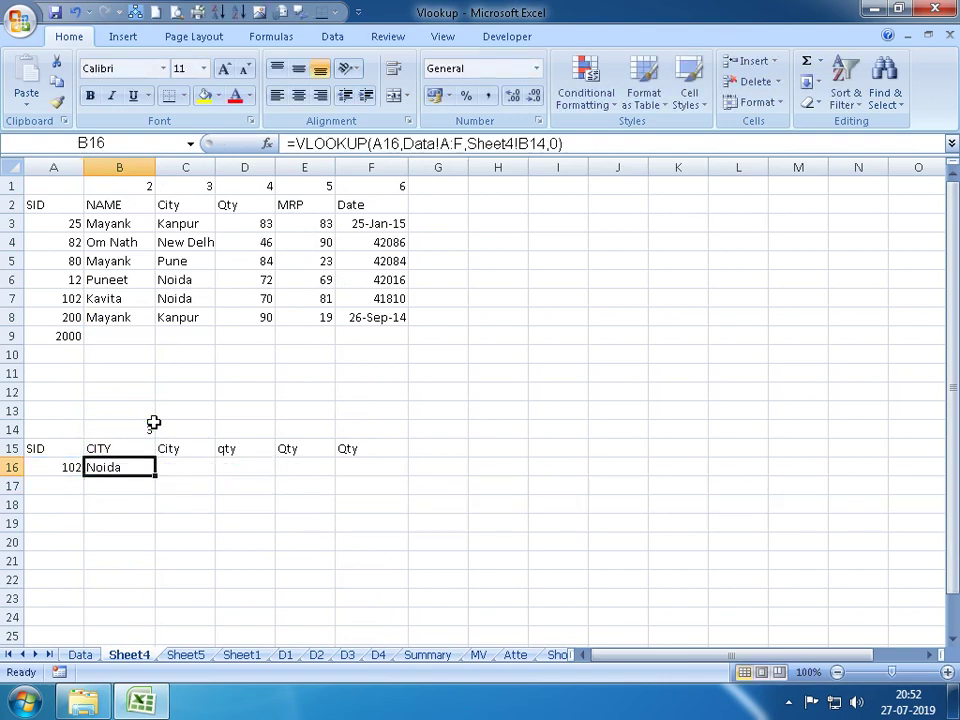
left_click(153, 423)
type("=MATCH(B15,Data!1:1,0)")
key("shift+Home")
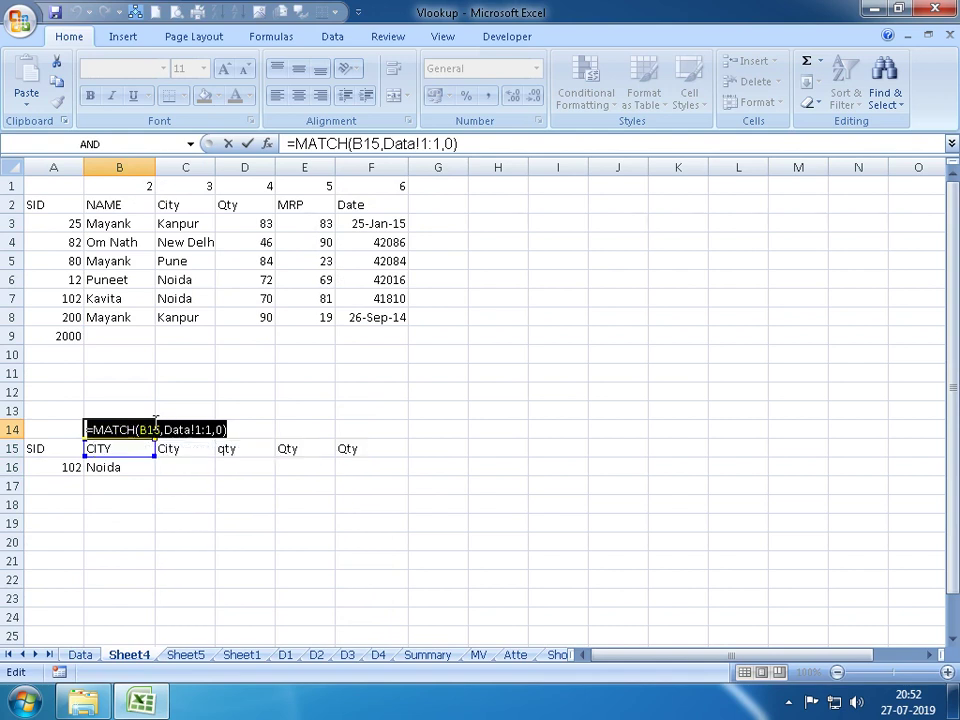
key("BackSpace")
key("Return")
key("Down")
key("F2")
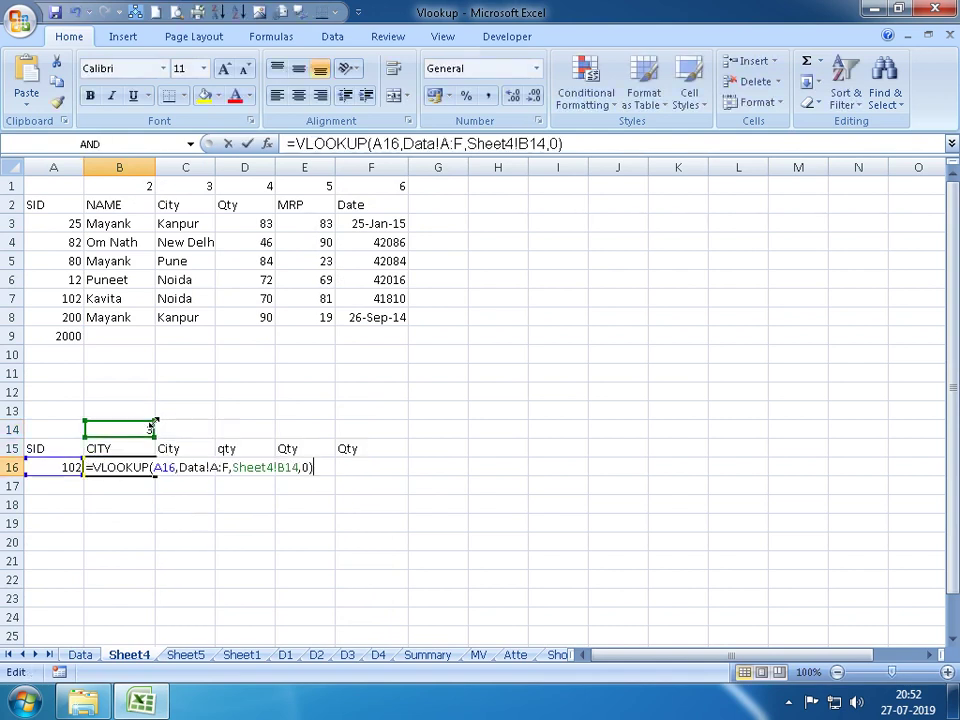
key("Left")
key("Left")
key("Left")
key("BackSpace")
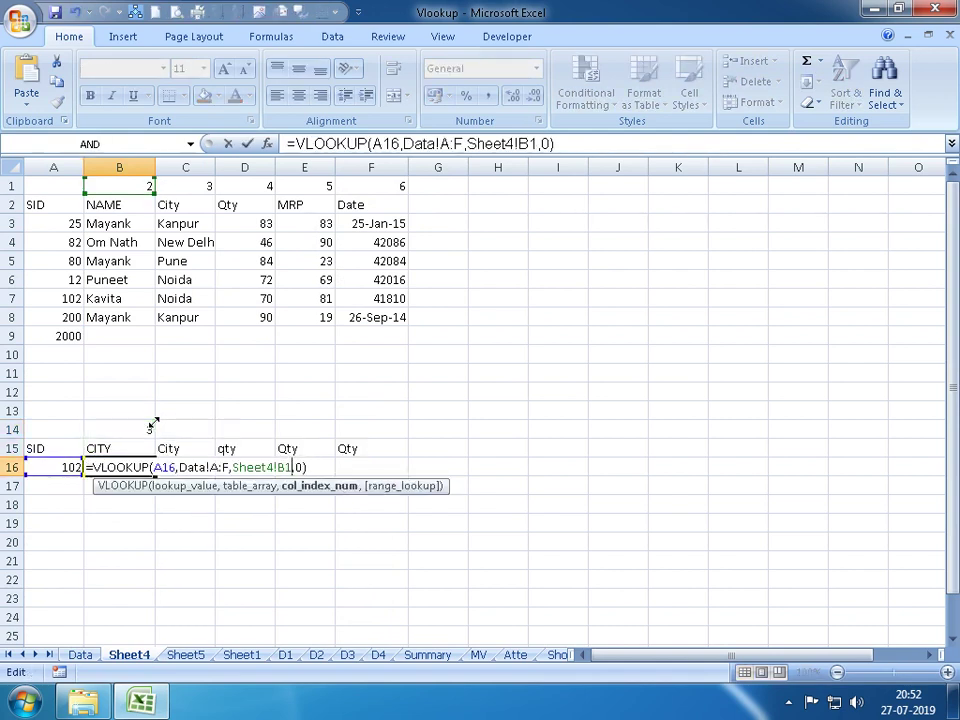
key("BackSpace")
key("BackSpace")
key("BackSpace")
key("BackSpace")
key("BackSpace")
key("BackSpace")
key("BackSpace")
key("ctrl+v")
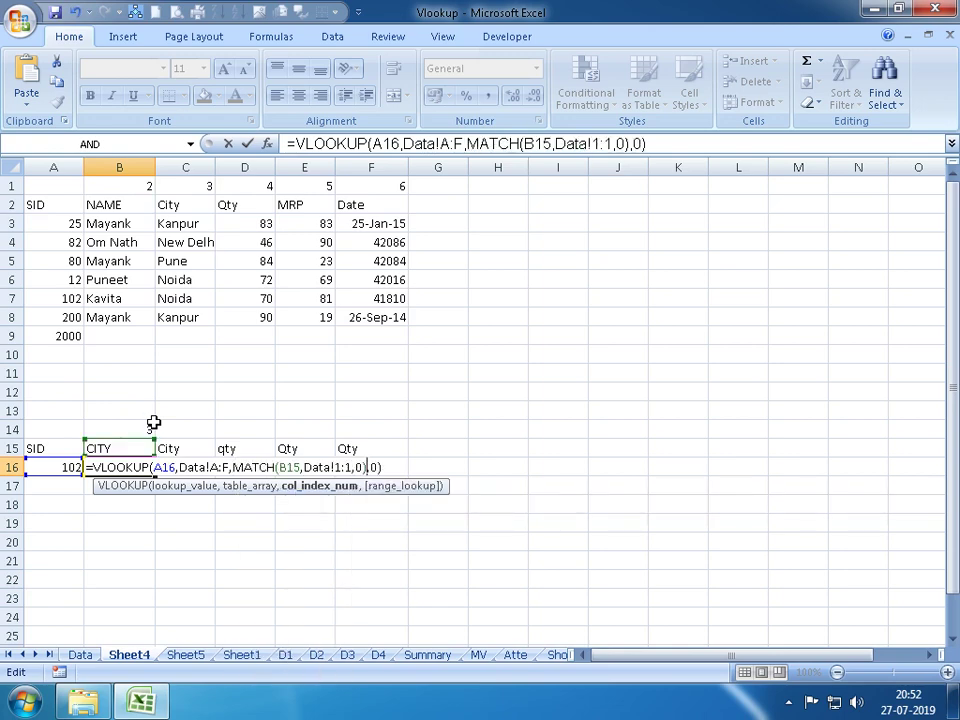
key("Return")
Anchor the formula references as $A16, Data!$A:$F, B$15 and Data!$1:$1
key("Up")
key("F2")
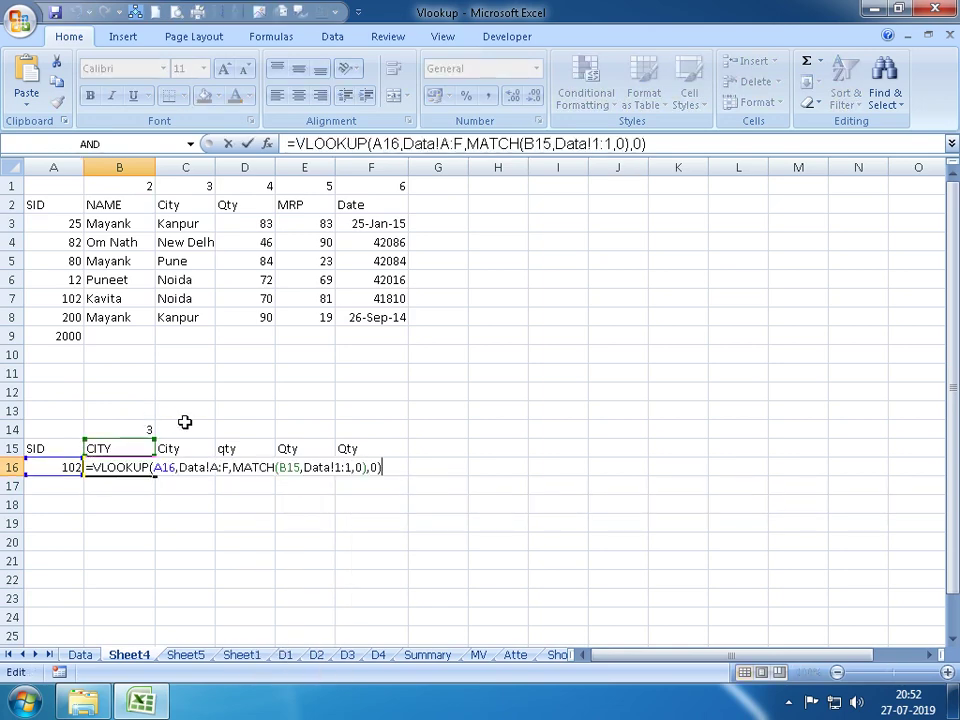
left_click(178, 467)
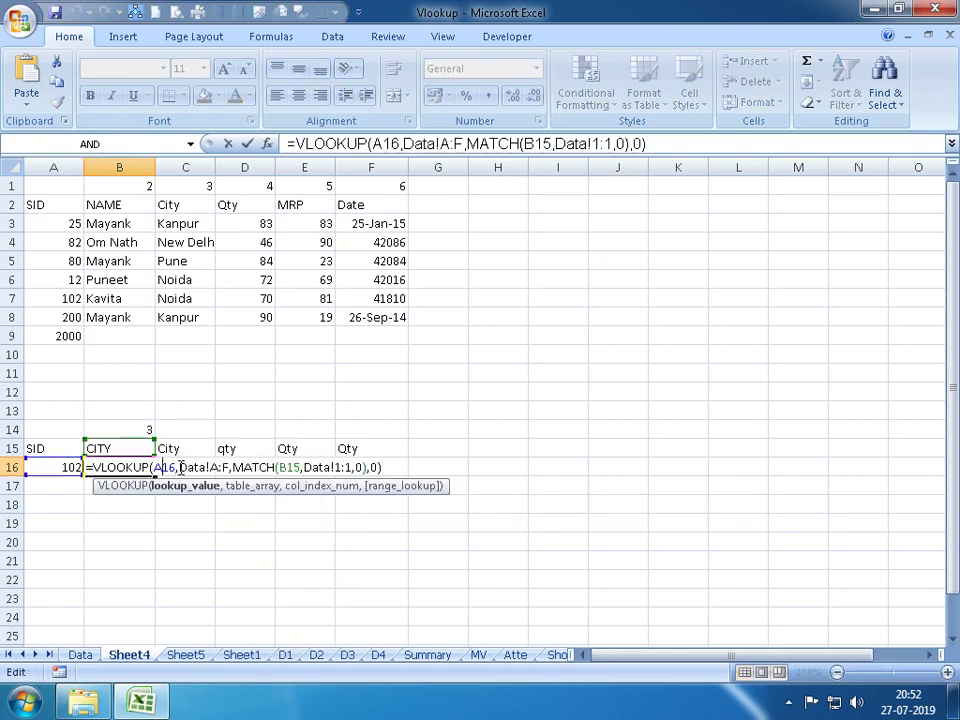
key("F4")
key("F4")
key("F4")
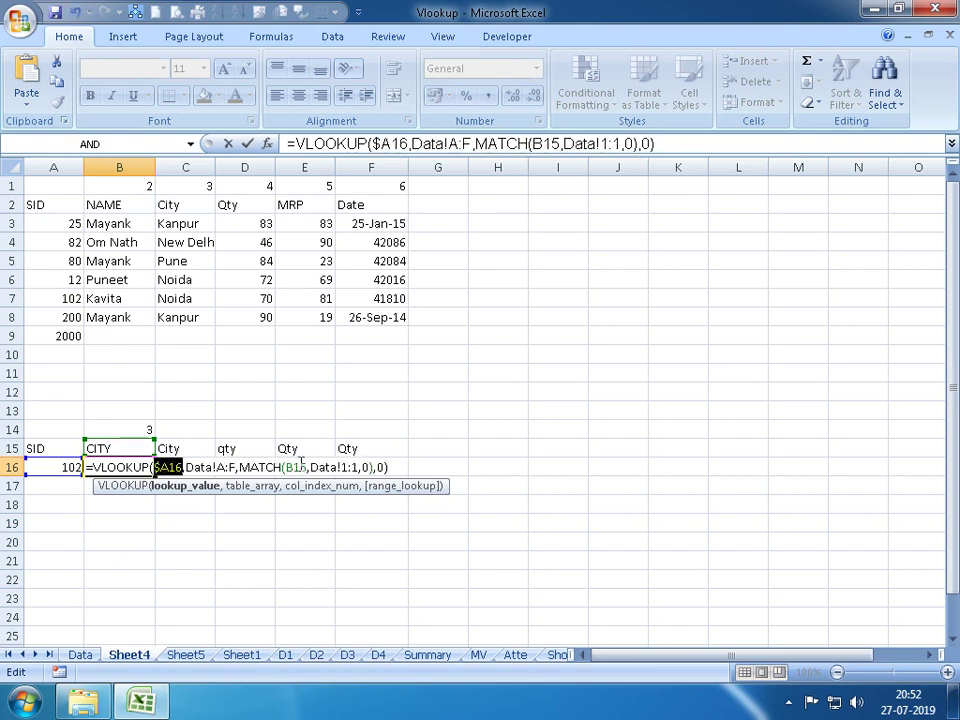
double_click(221, 467)
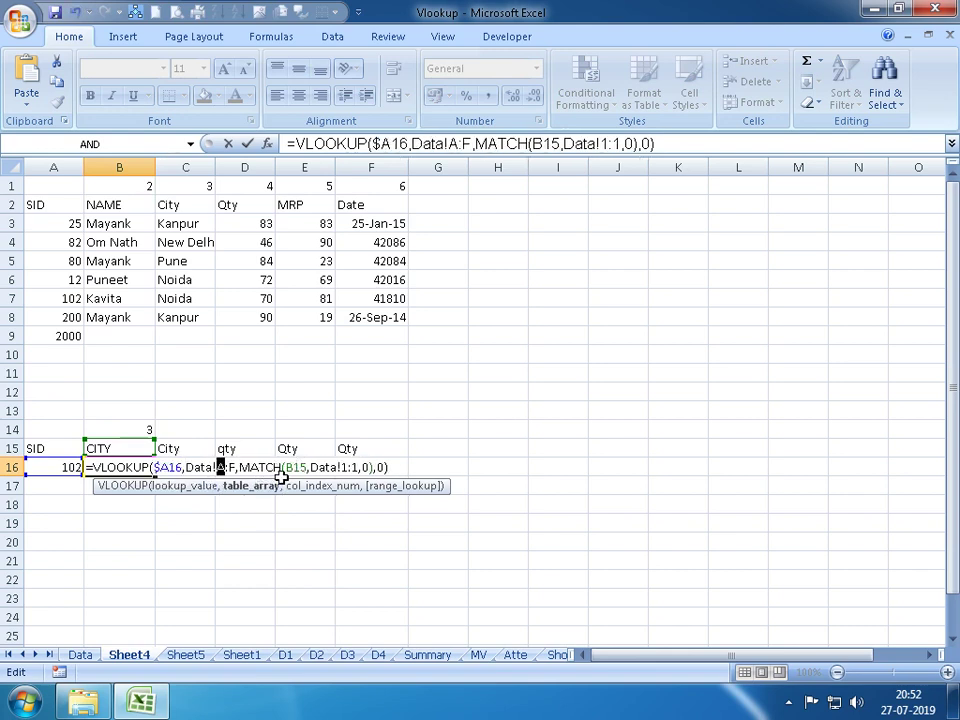
key("F4")
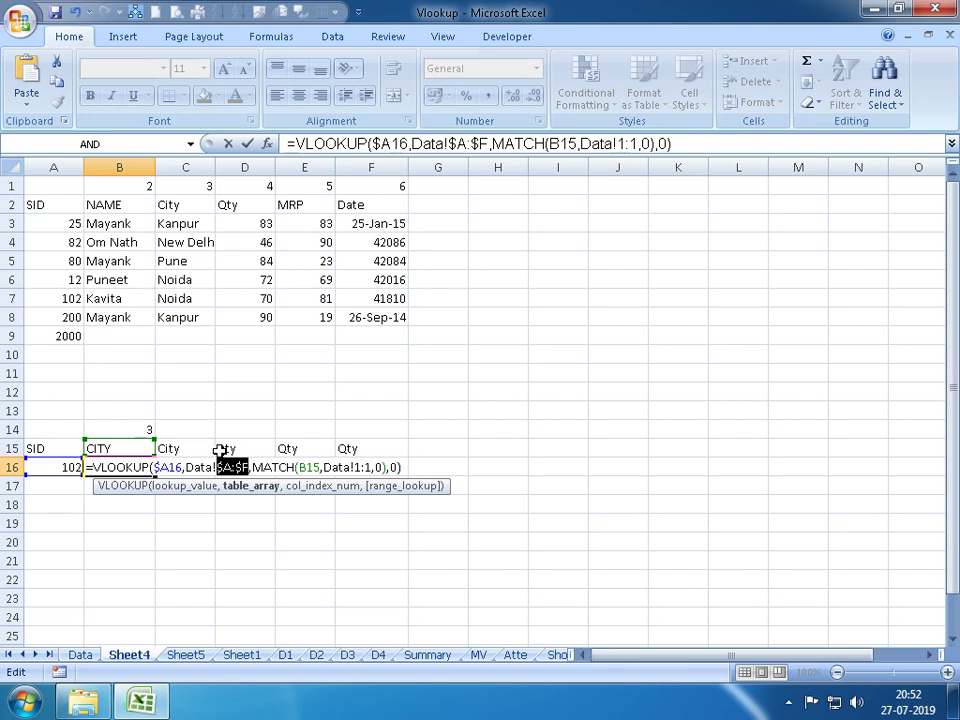
double_click(308, 467)
key("F4")
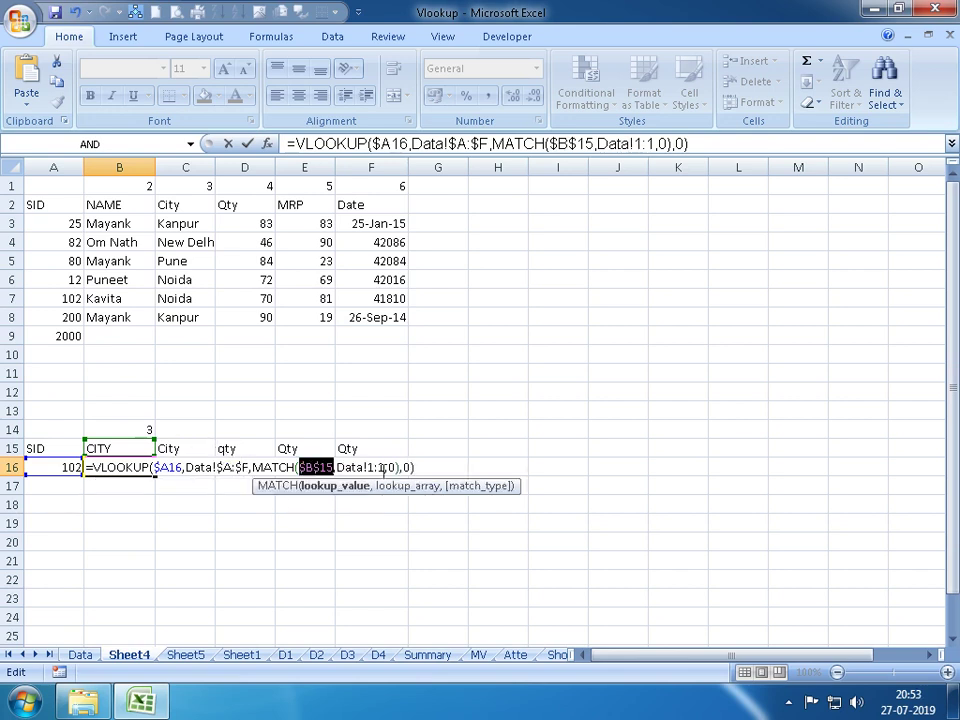
key("F4")
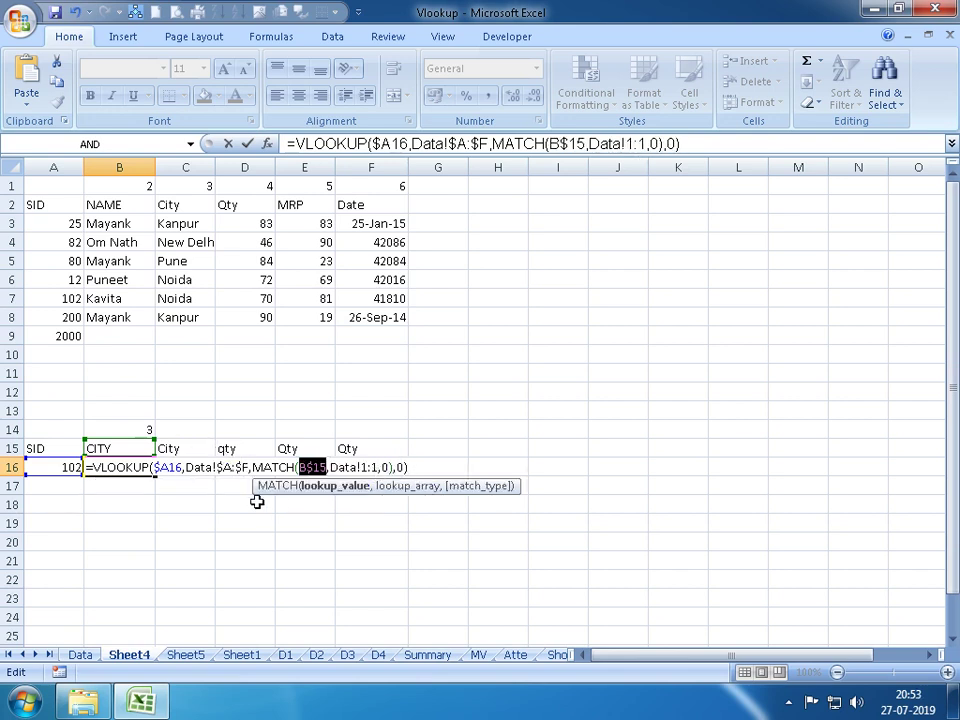
key("Return")
key("Up")
key("F2")
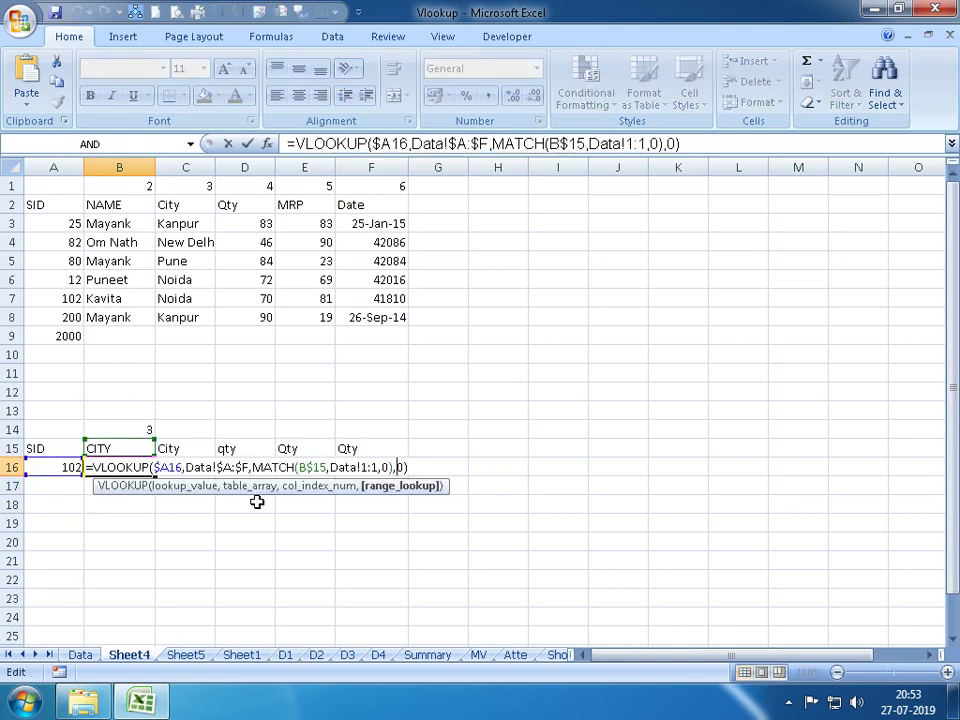
key("Left")
key("Left")
key("Left")
key("F4")
key("Return")
Fill the B16 formula right across B16:F16 with Ctrl+R
key("Up")
key("shift+Right")
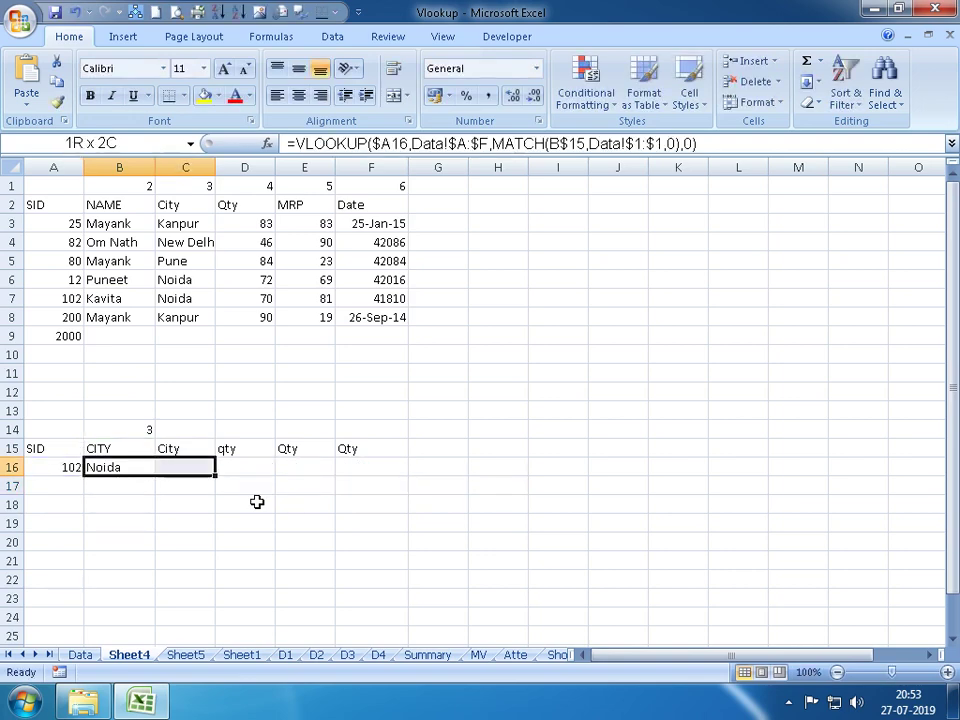
key("shift+Right")
key("shift+Right")
key("shift+Right")
key("ctrl+r")
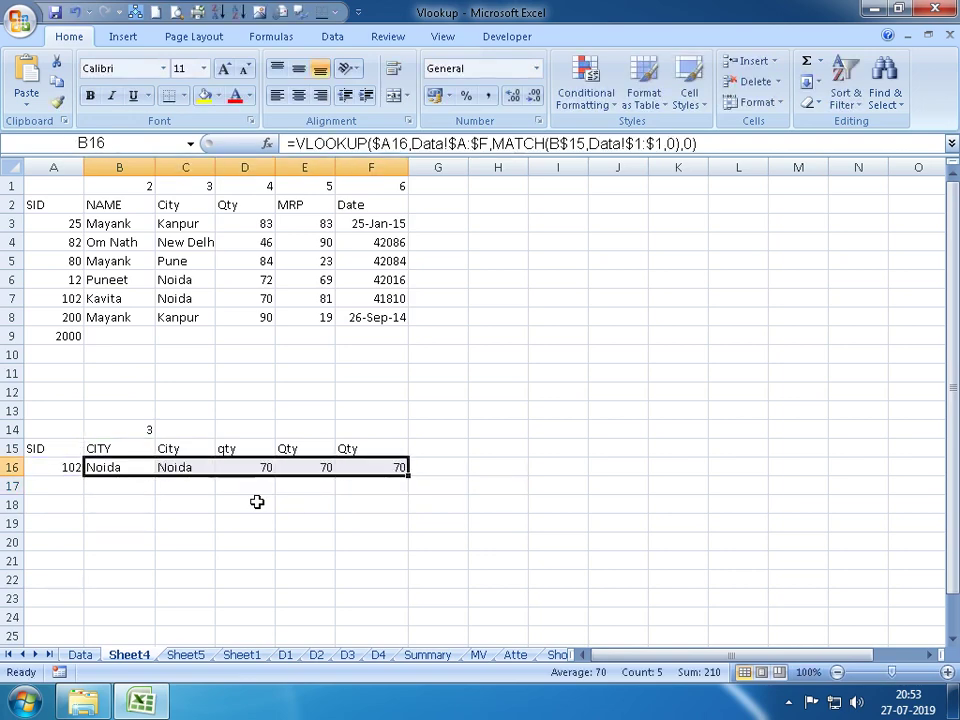
Enter NAME, CITY and QTY as Sheet4 row-15 header labels
key("Up")
type("NAME")
key("Return")
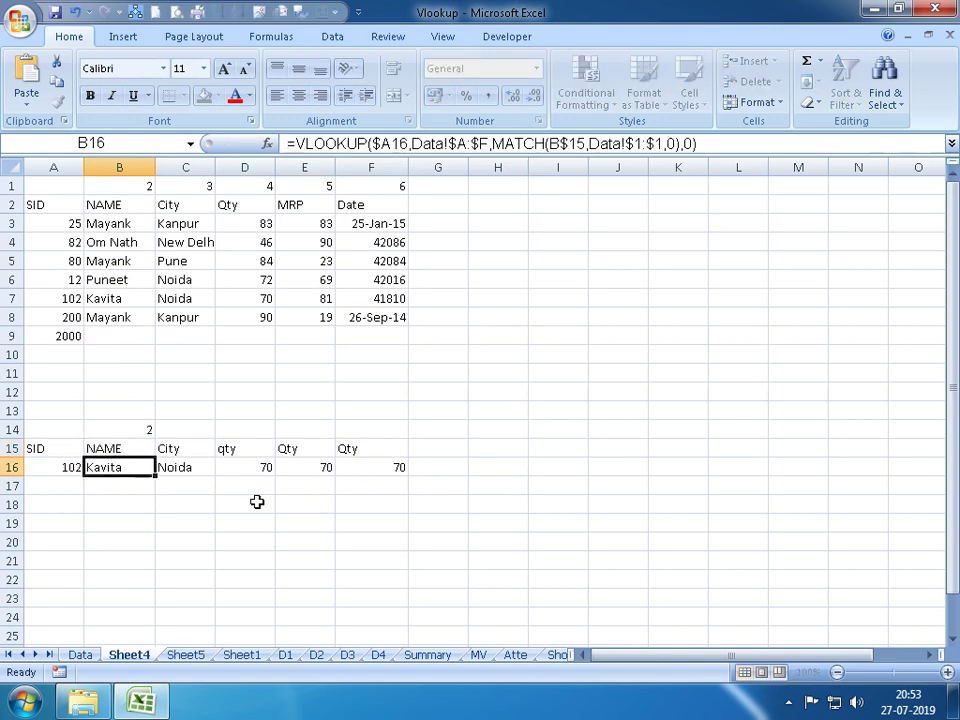
key("Up")
key("Right")
type("CITY")
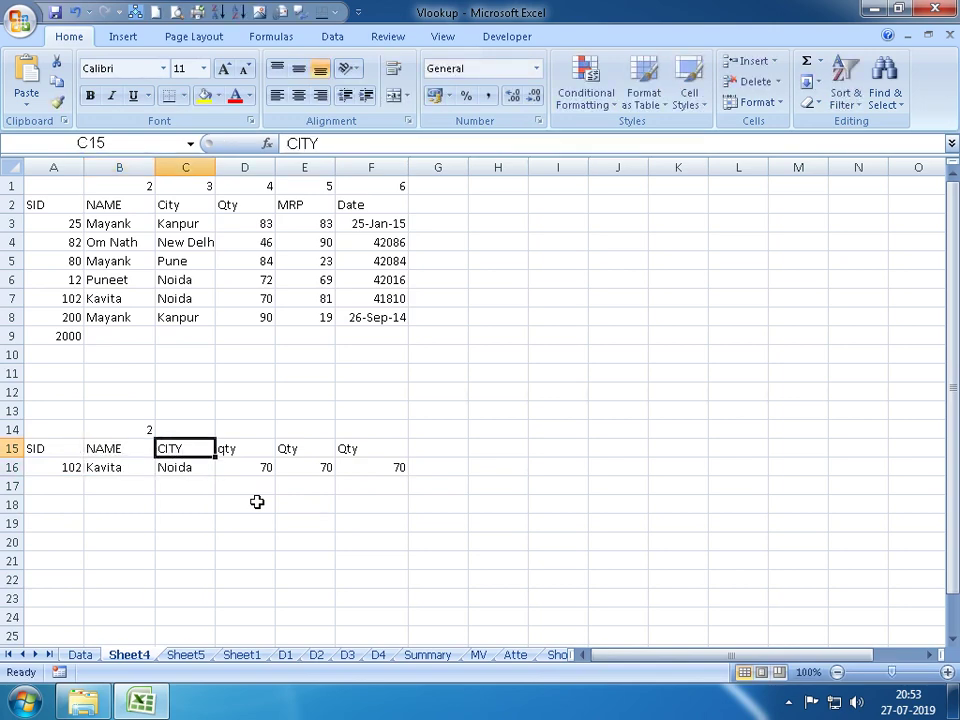
key("Right")
type("QTY")
key("Return")
Enter MRP and DATE as the remaining row-15 header labels
key("Up")
key("Right")
type("M")
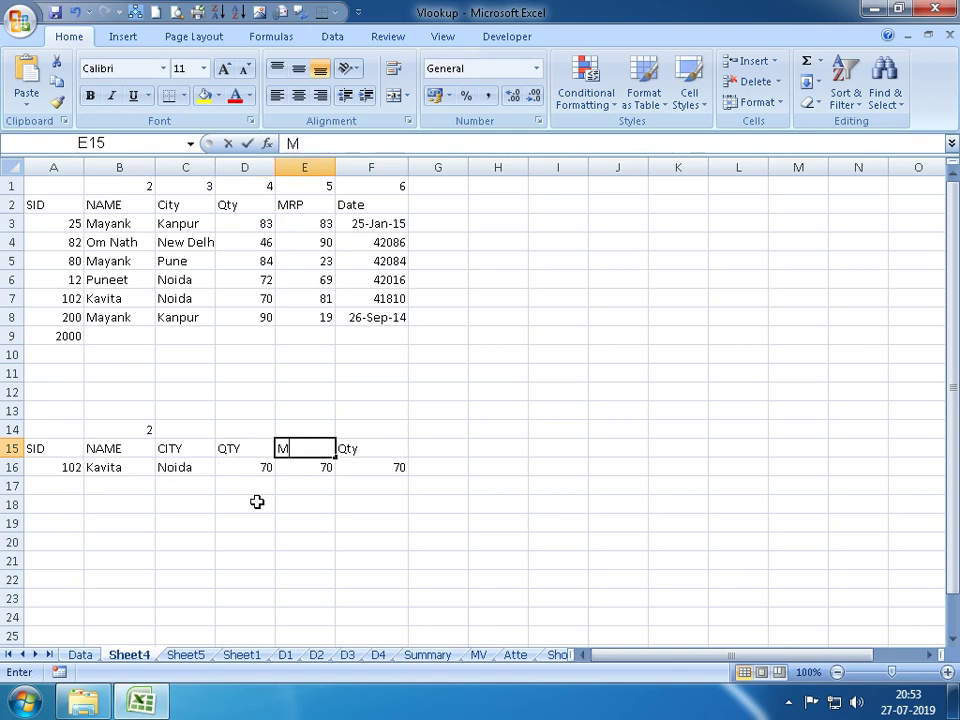
type("RP")
key("Return")
key("Up")
key("Right")
type("DATE")
key("Return")
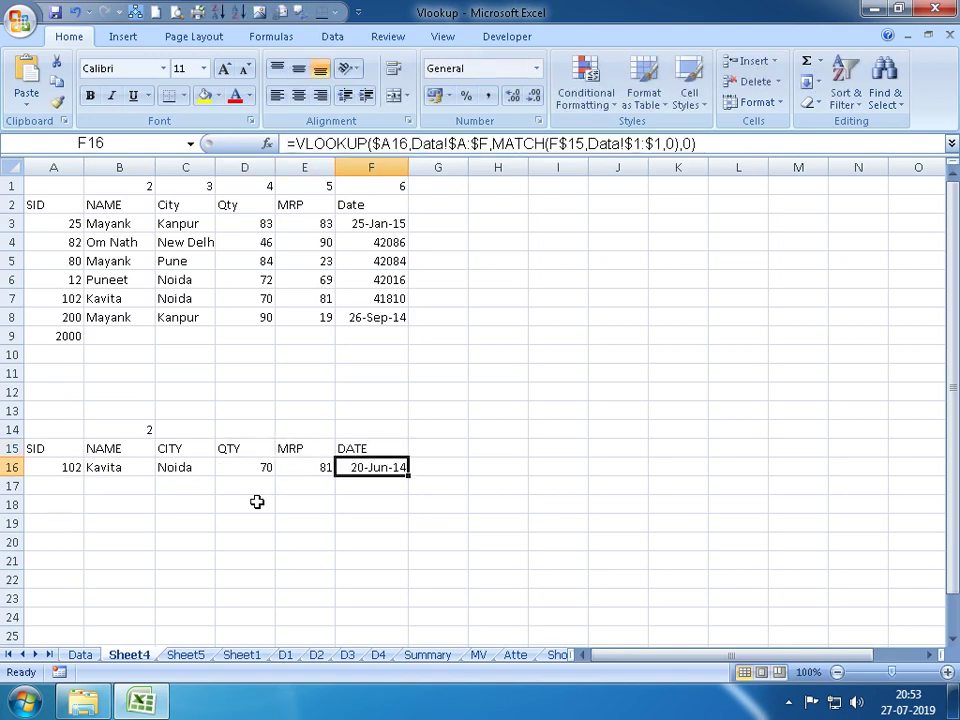
Relabel B15 as DATE and C15 as MRP, fixing a mistyped entry
key("Left")
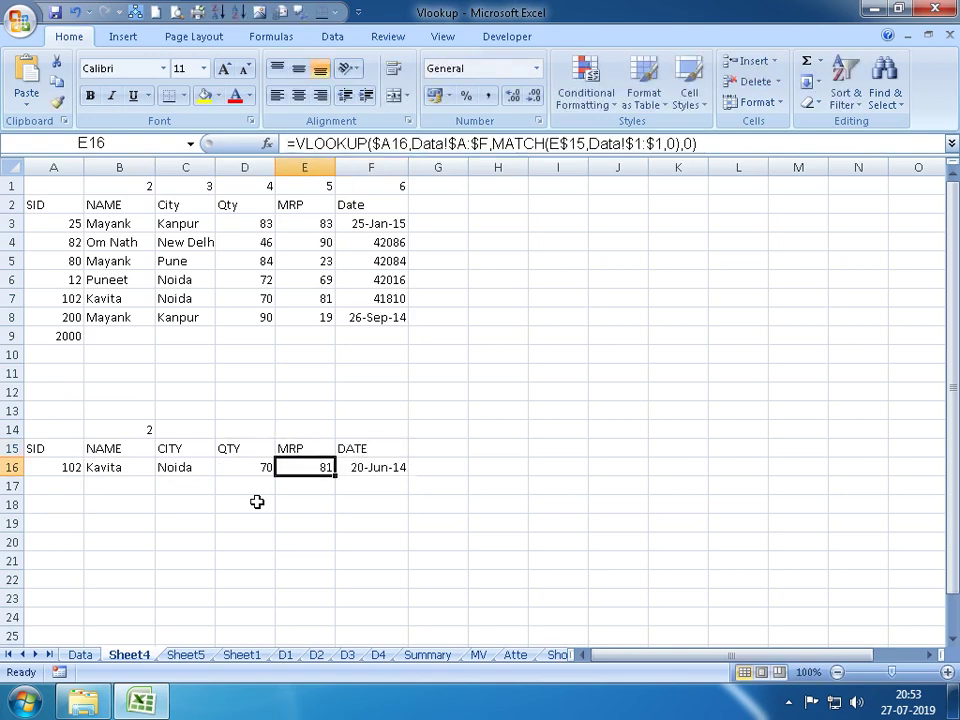
key("Left")
key("Left")
key("Left")
key("Up")
type("DATE")
key("Return")
key("Up")
key("Right")
type("C")
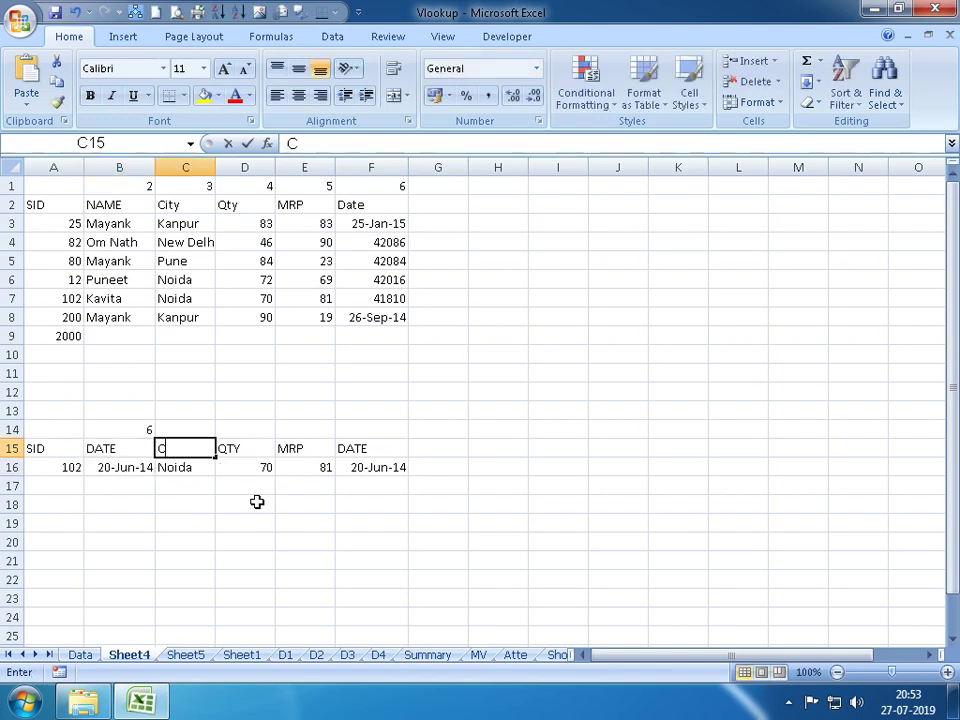
type("I")
key("BackSpace")
type("M")
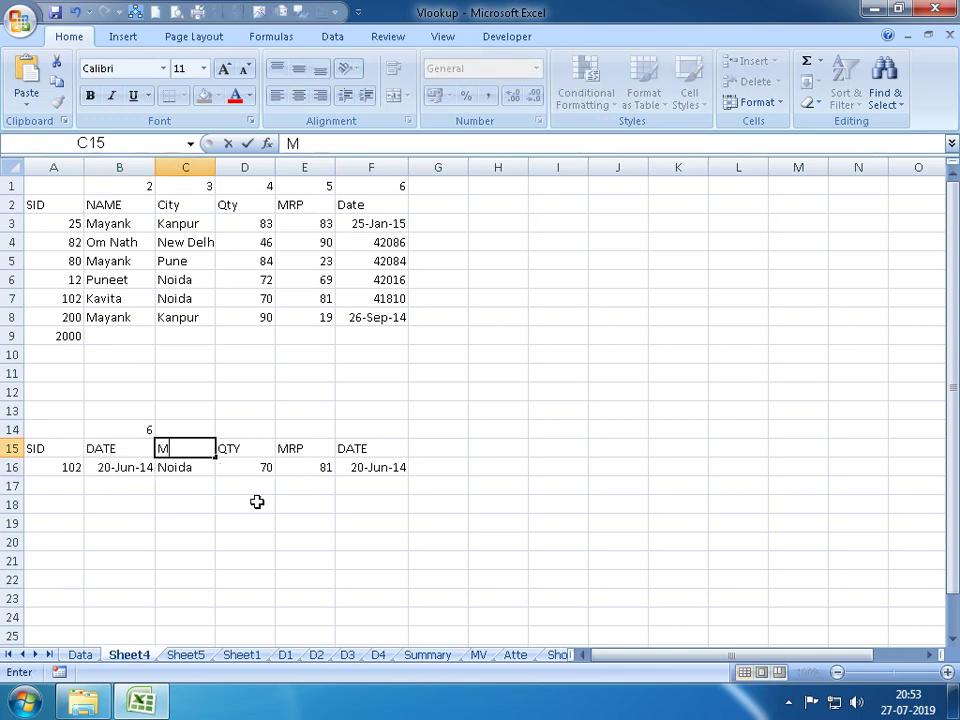
type("RP")
key("Return")
Relabel E15 as NAME and F15 as CITY so row 16 shows Kavita and Noida
key("Up")
key("Right")
key("Right")
type("NA")
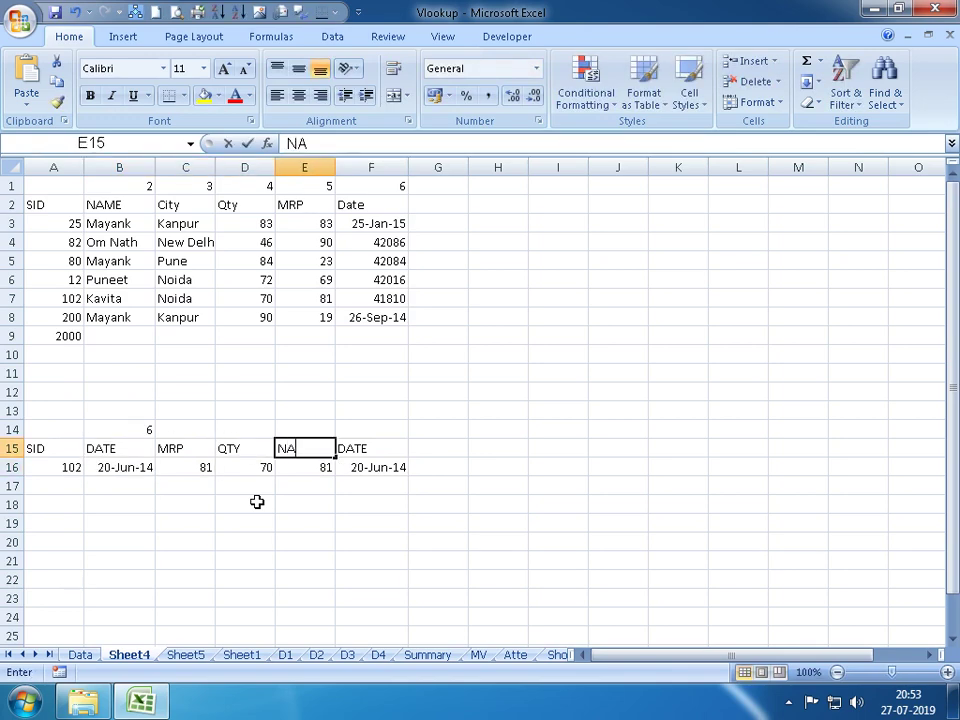
type("ME")
key("Return")
key("Up")
key("Right")
type("CITY")
key("Return")
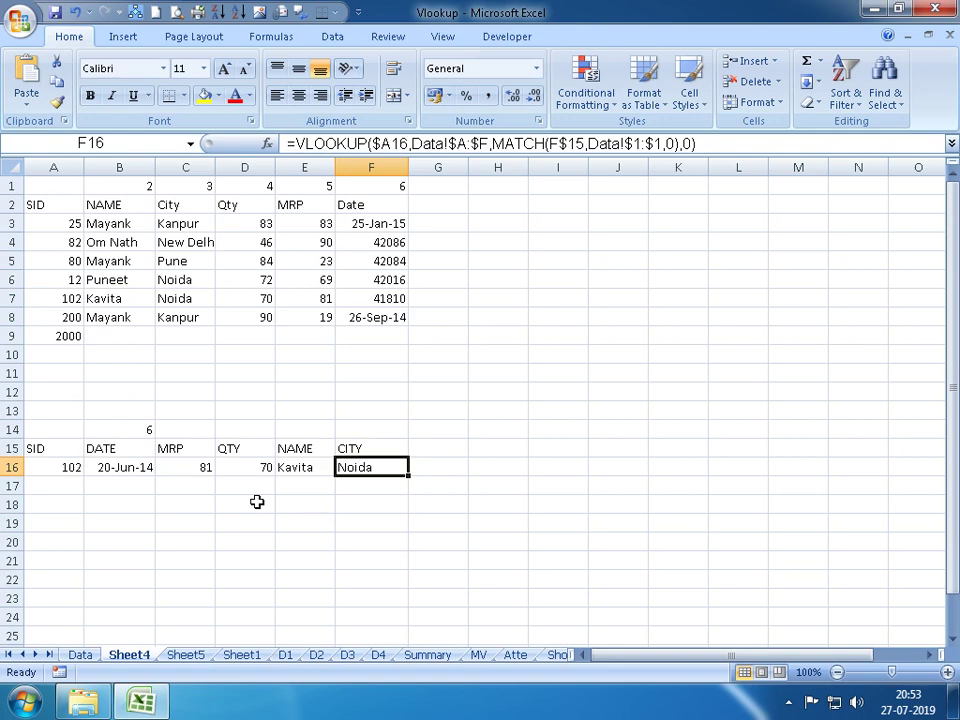
Switch to Sheet5 and select its Name–SID–City–Qty–MRP–Date data table
left_click(187, 656)
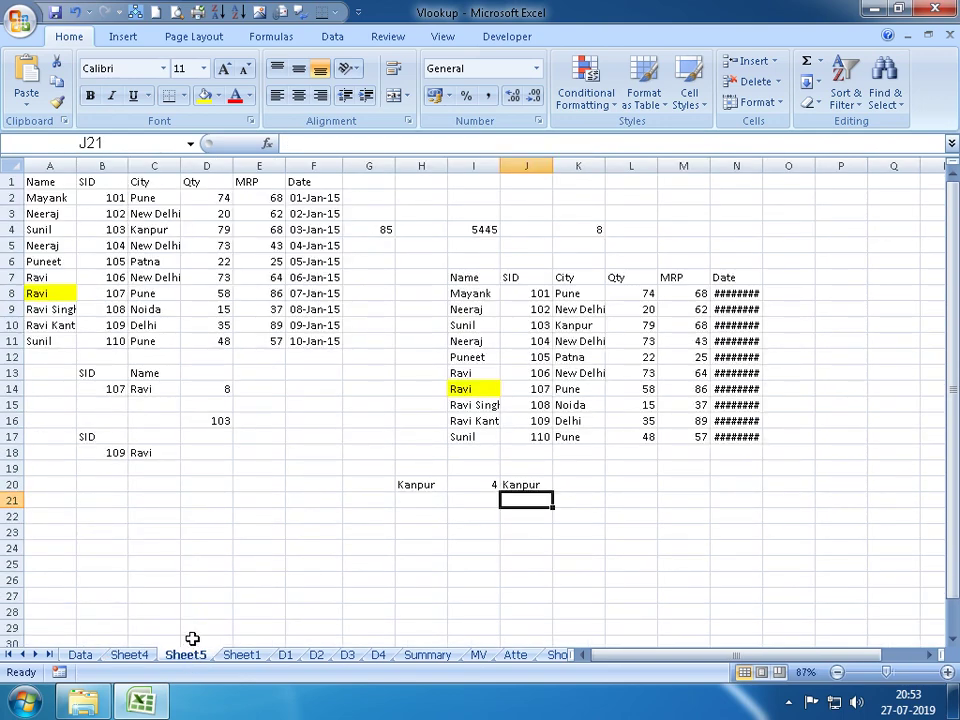
scroll(192, 638, "right", 1)
scroll(213, 528, "down", 1)
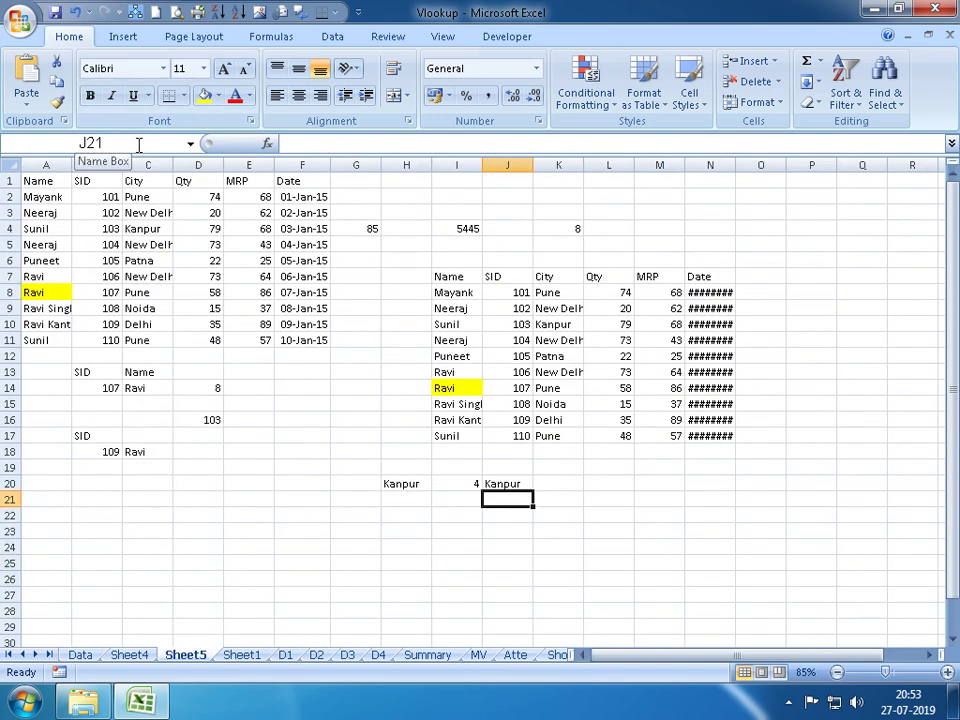
mouse_move(92, 180)
left_mouse_down()
mouse_move(125, 292)
mouse_move(107, 332)
mouse_move(5, 340)
mouse_move(344, 310)
left_mouse_up()
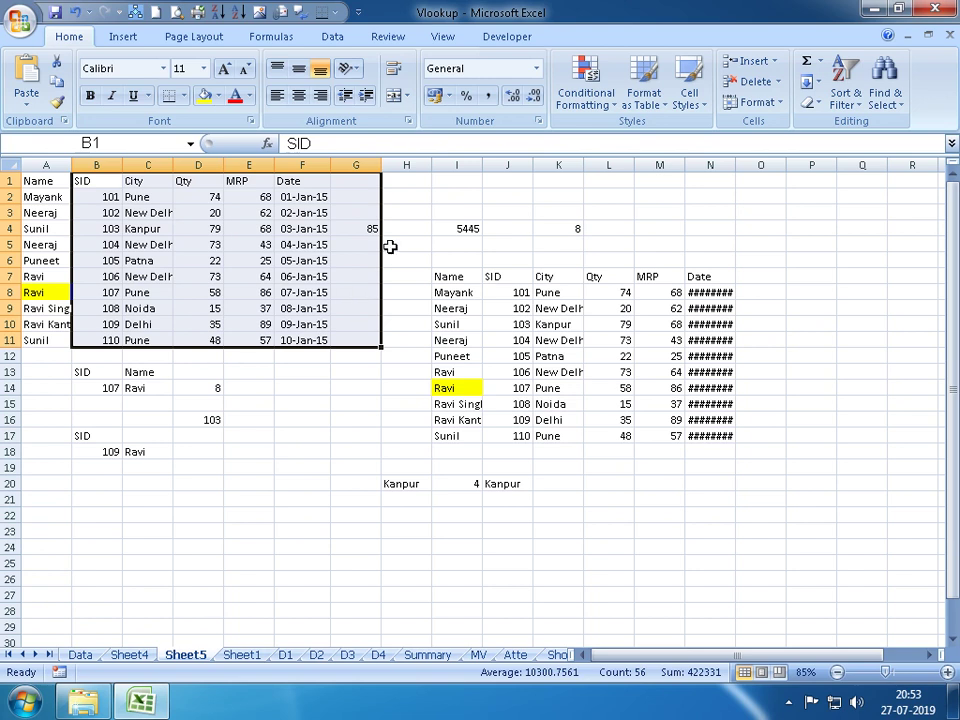
Clear the old lookup results in C14:E20
left_click(137, 389)
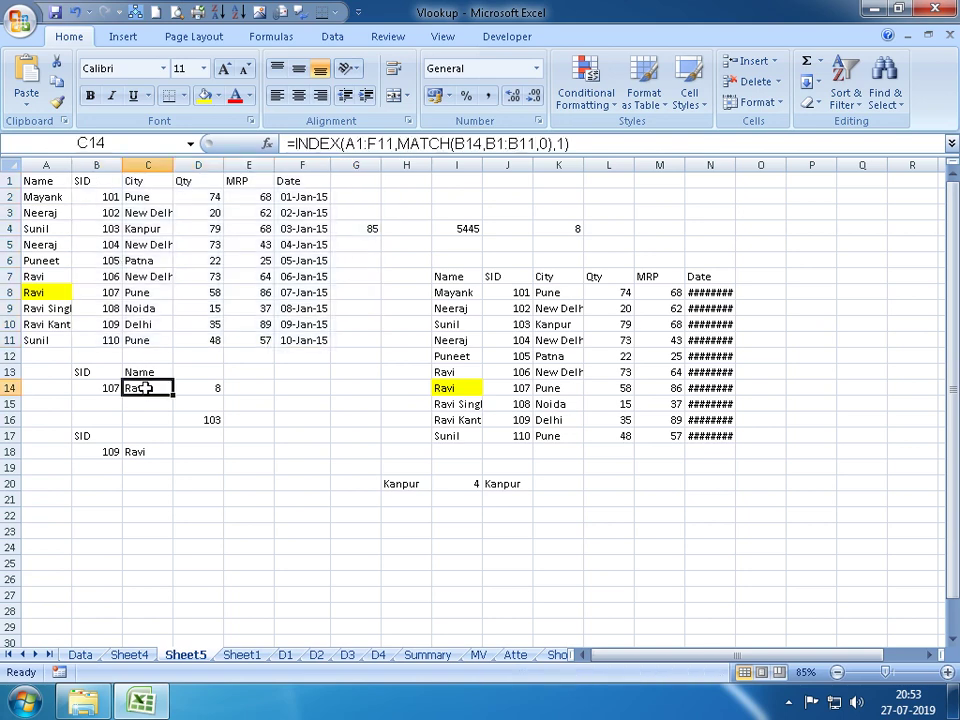
left_click_drag(148, 388, 229, 480)
key("Delete")
Delete the leftover SID header and 109 value below, keeping SID 107
key("Left")
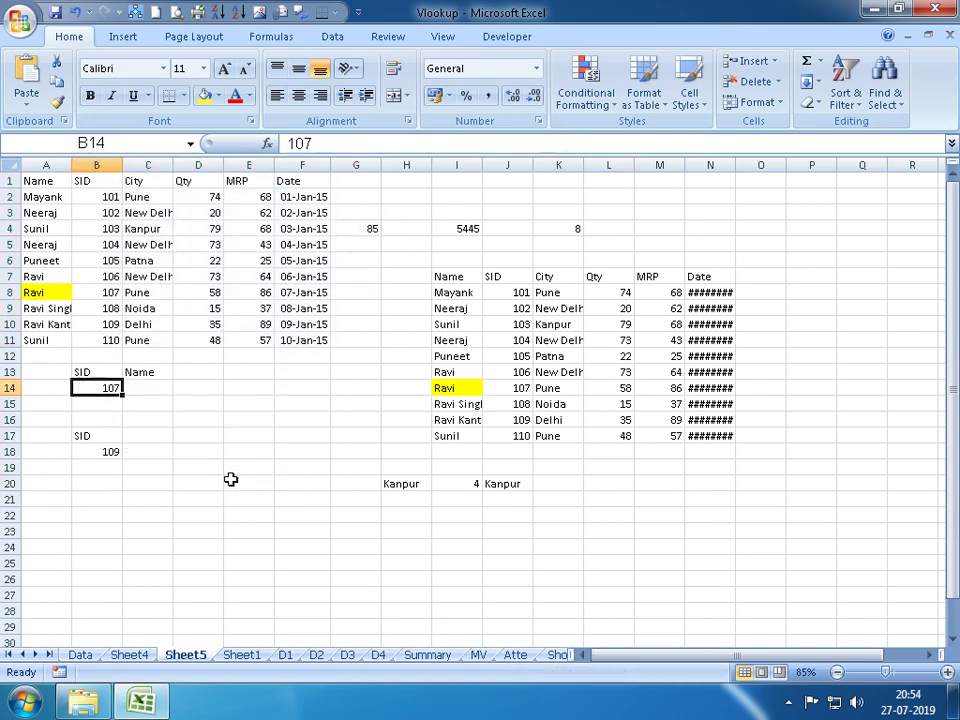
key("Down")
key("Down")
key("Left")
key("Down")
key("Right")
key("shift+Down")
key("Delete")
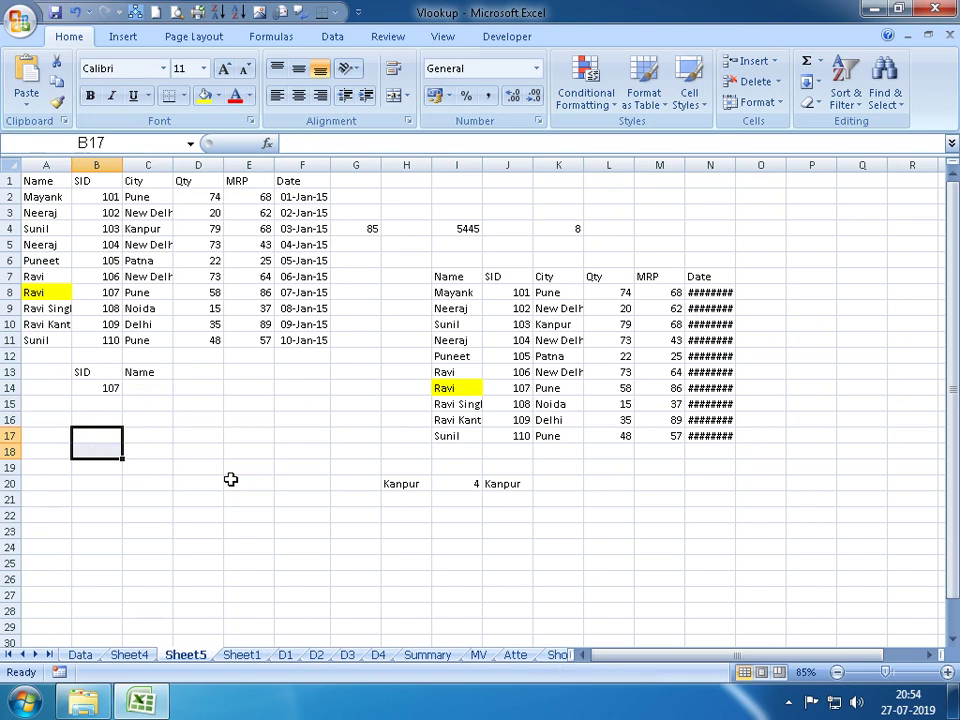
key("Up")
key("Up")
key("Up")
key("Right")
In B15, enter =MATCH(B14,B1:B11,0) to return SID 107's row position, 8
mouse_move(96, 181)
left_mouse_down()
mouse_move(4, 337)
mouse_move(104, 352)
left_mouse_up()
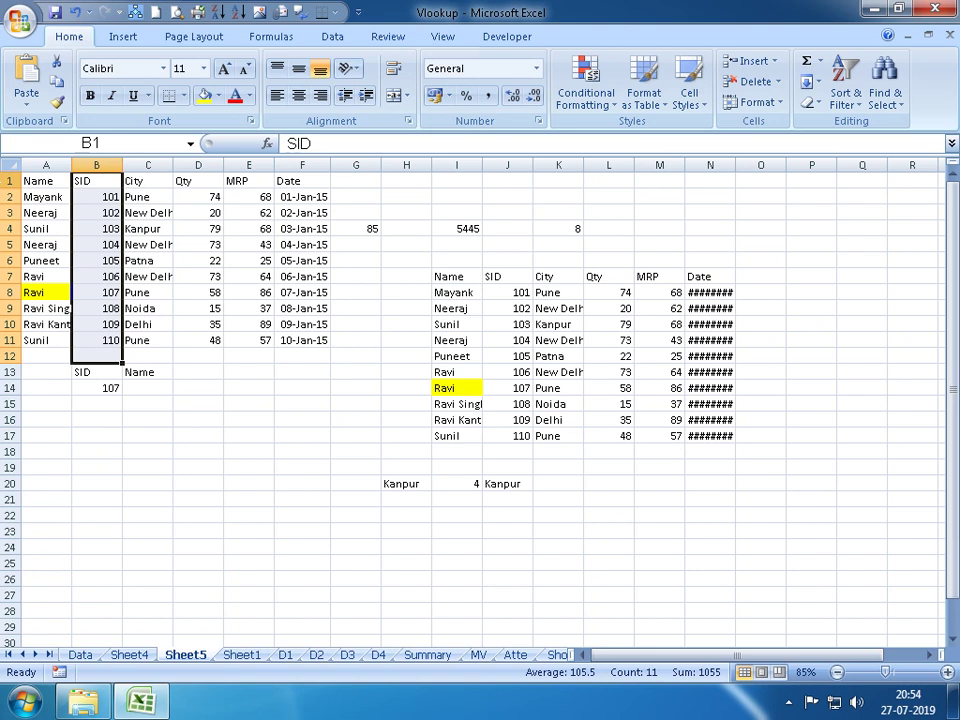
left_click(96, 228)
left_click(96, 244)
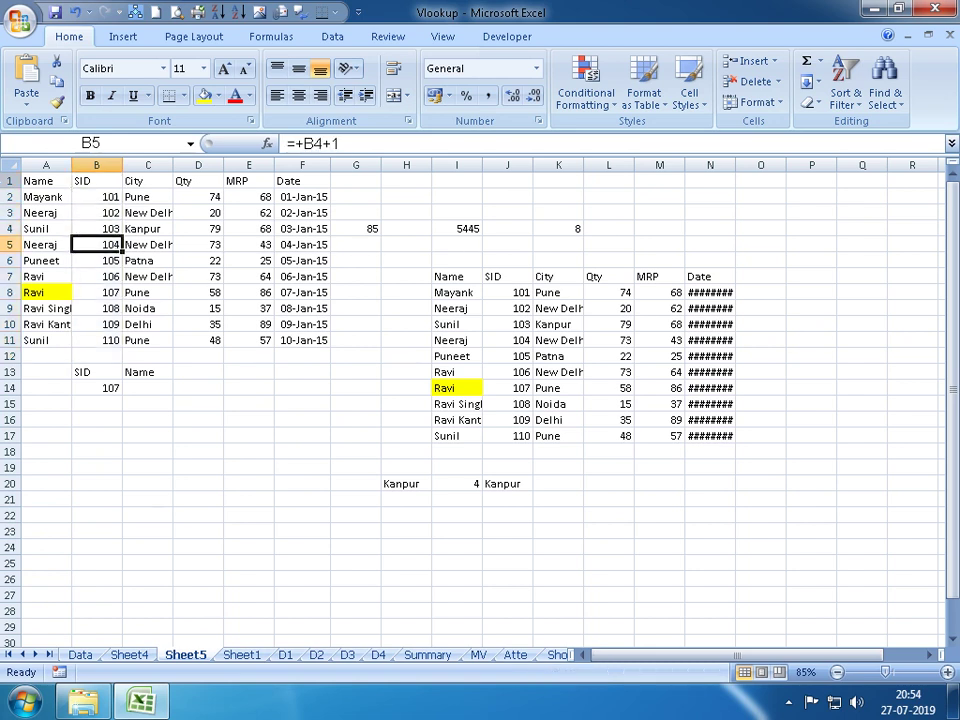
left_click(96, 387)
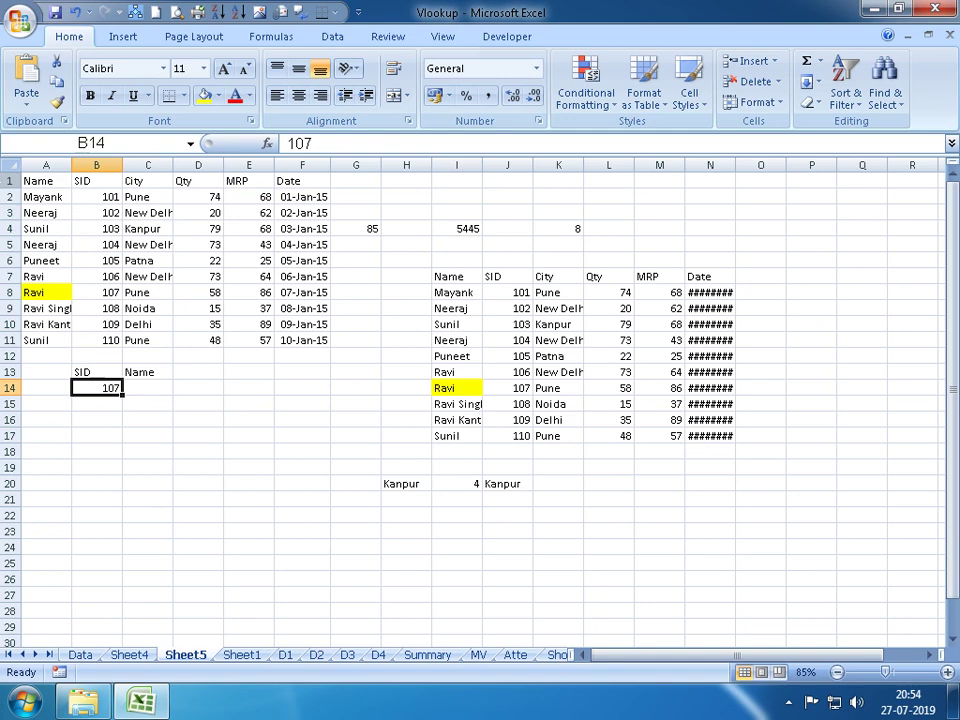
left_click(96, 403)
type("=M")
type("A")
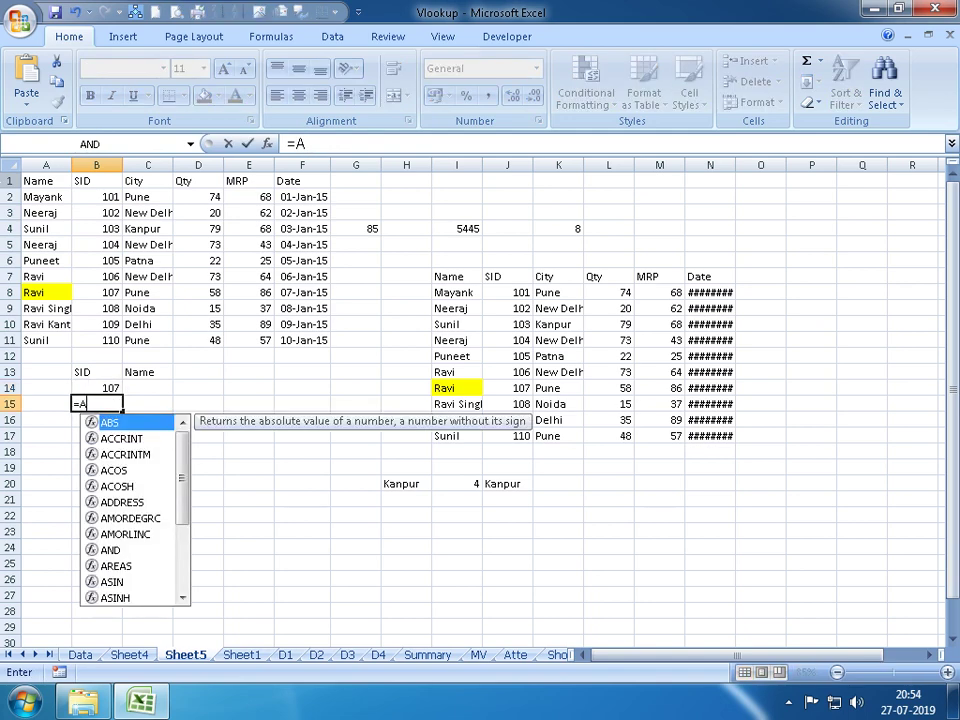
key("BackSpace")
type("MATCH(")
left_click(75, 388)
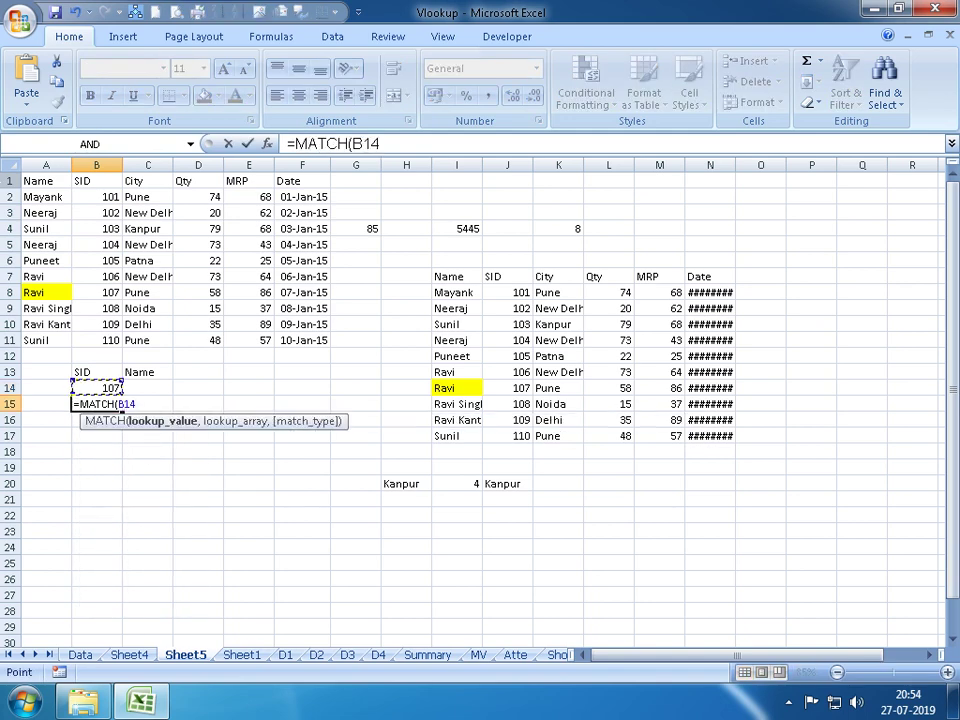
type(",")
key("Up")
key("Up")
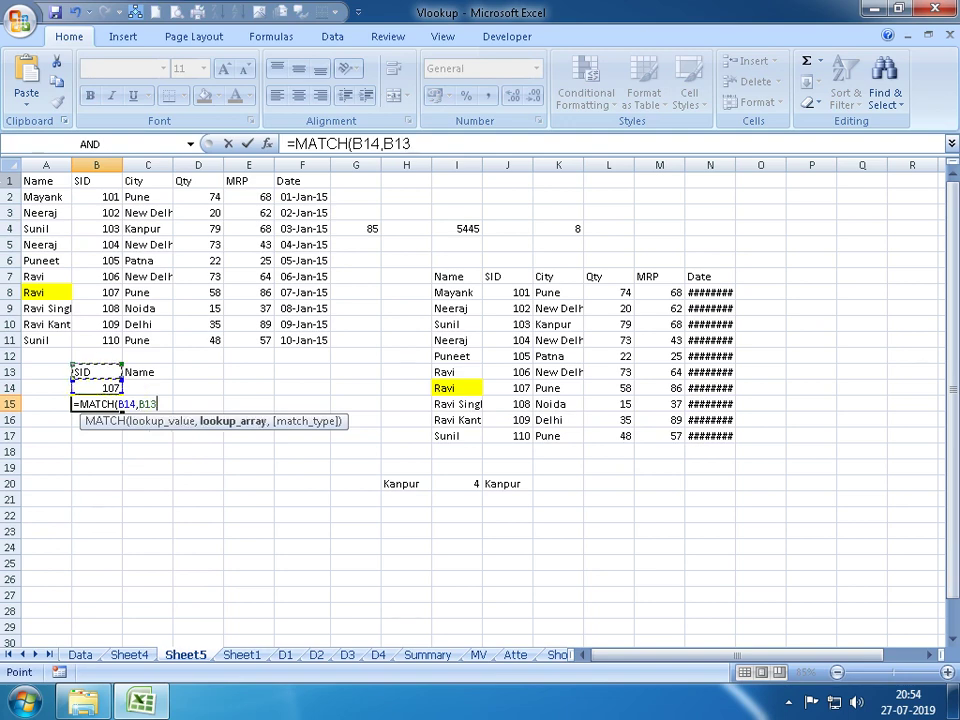
key("Up")
key("Up")
key("shift+Up")
key("shift+Up")
key("shift+Up")
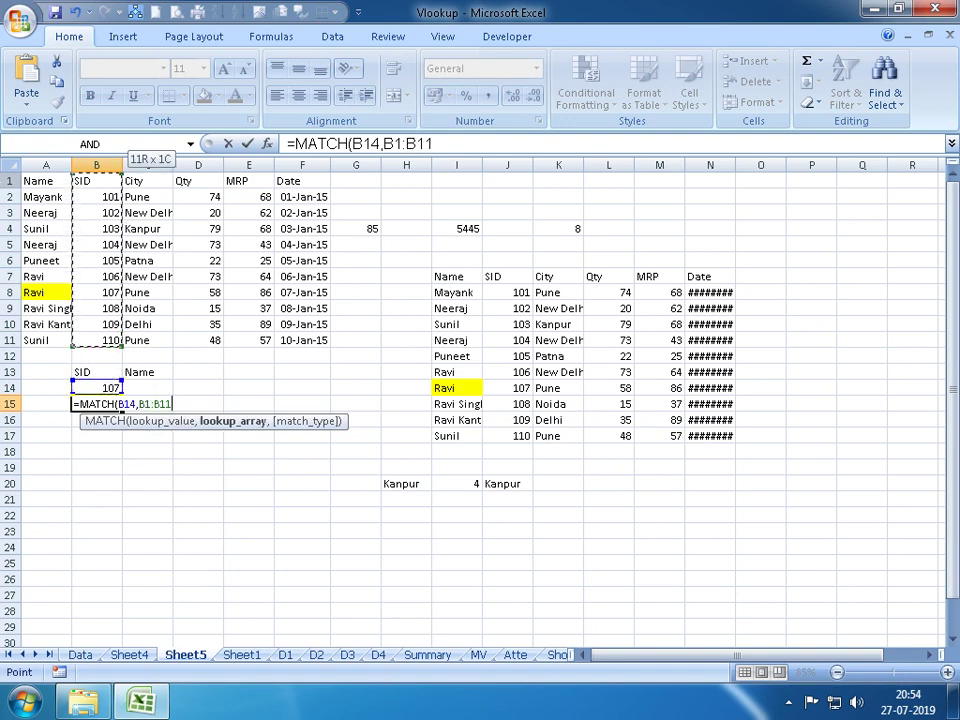
type(",0")
key("Return")
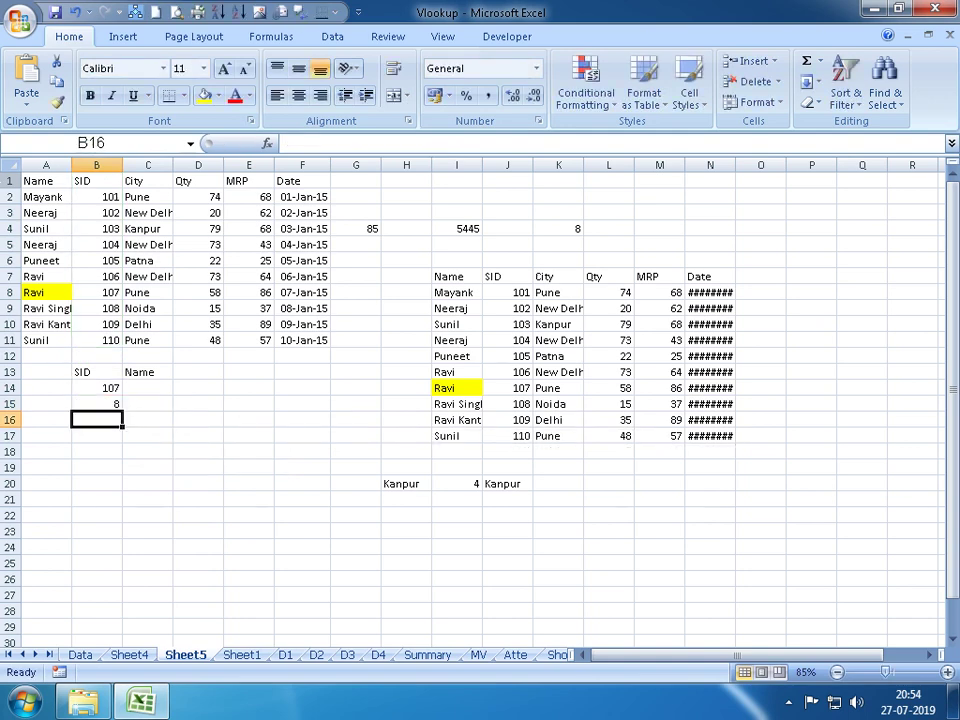
In C15, enter =MATCH(C13,1:1,0) returning 1 for the Name column
key("Up")
key("Up")
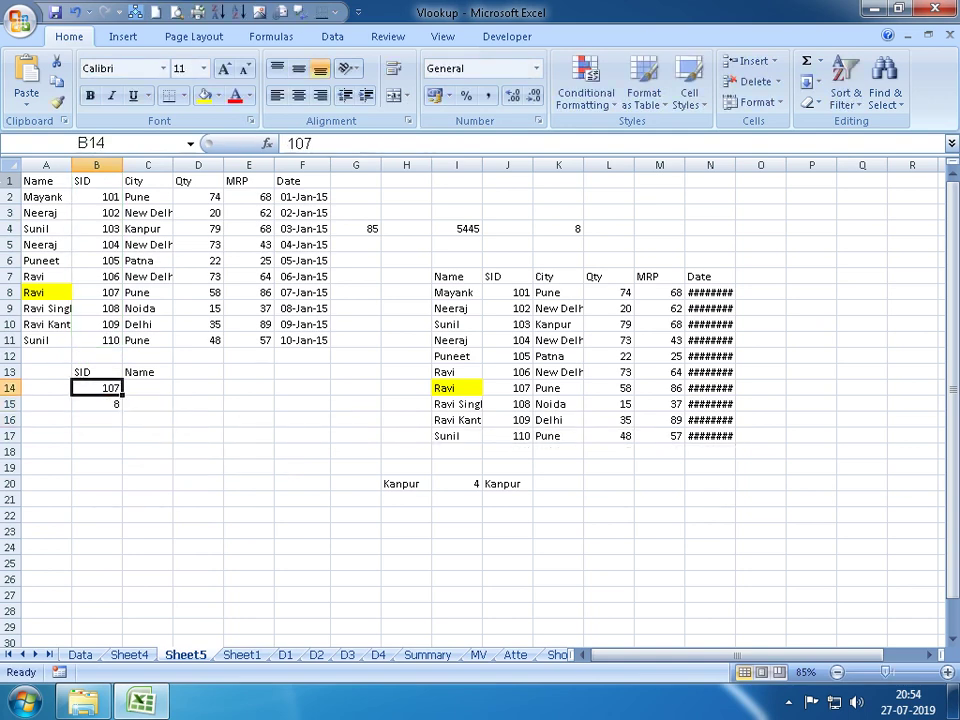
key("Up")
key("Right")
key("Down")
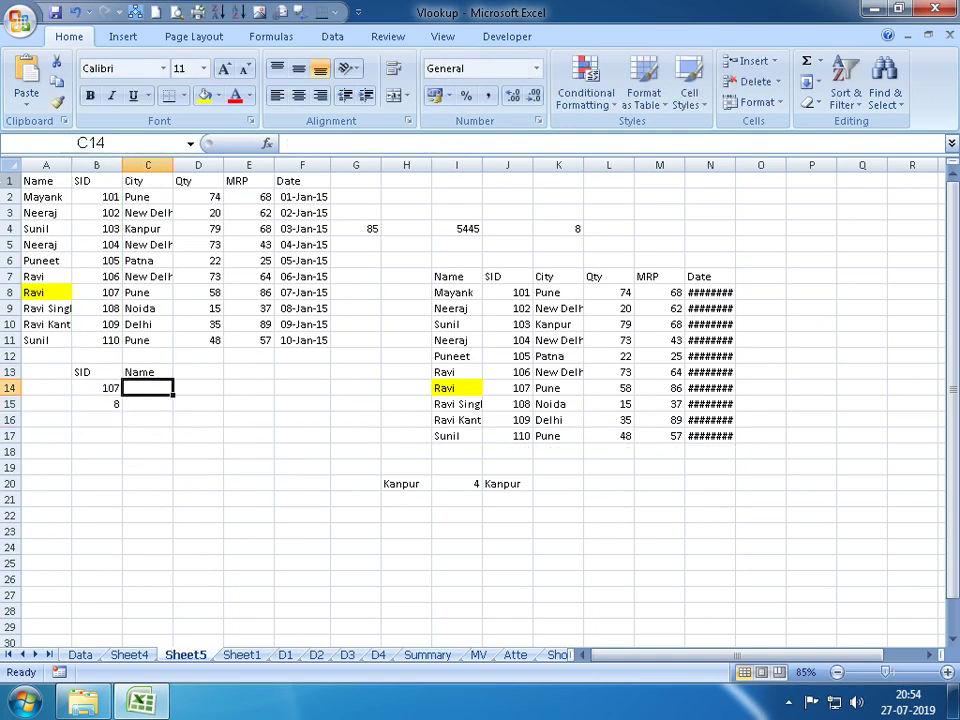
key("Down")
type("=MA")
key("Tab")
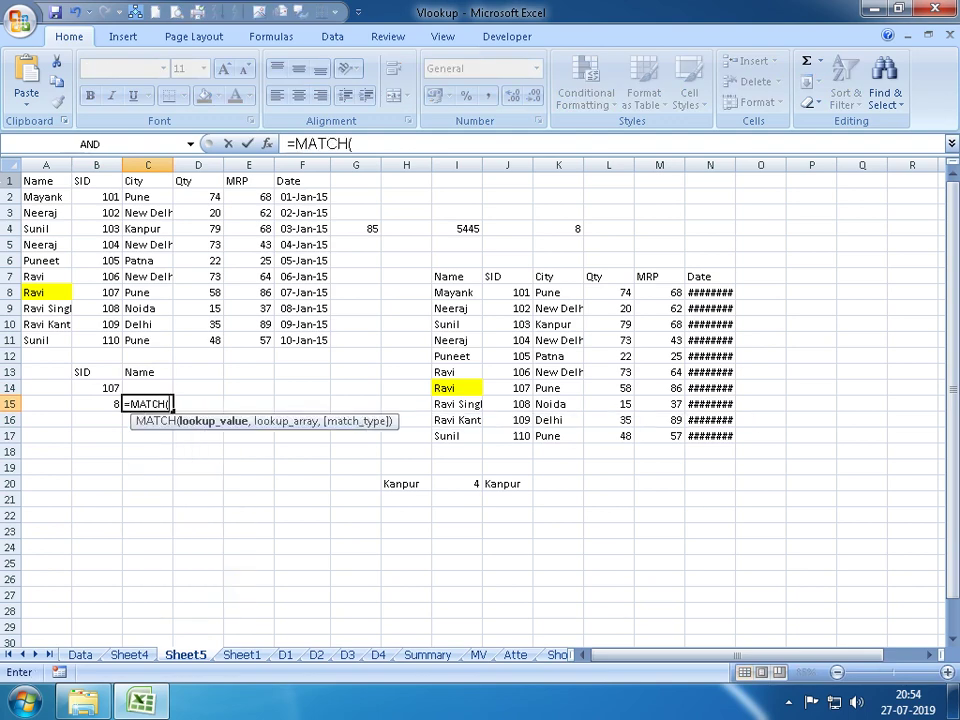
key("Up")
key("Up")
type(",")
key("Up")
key("Up")
key("Up")
key("Up")
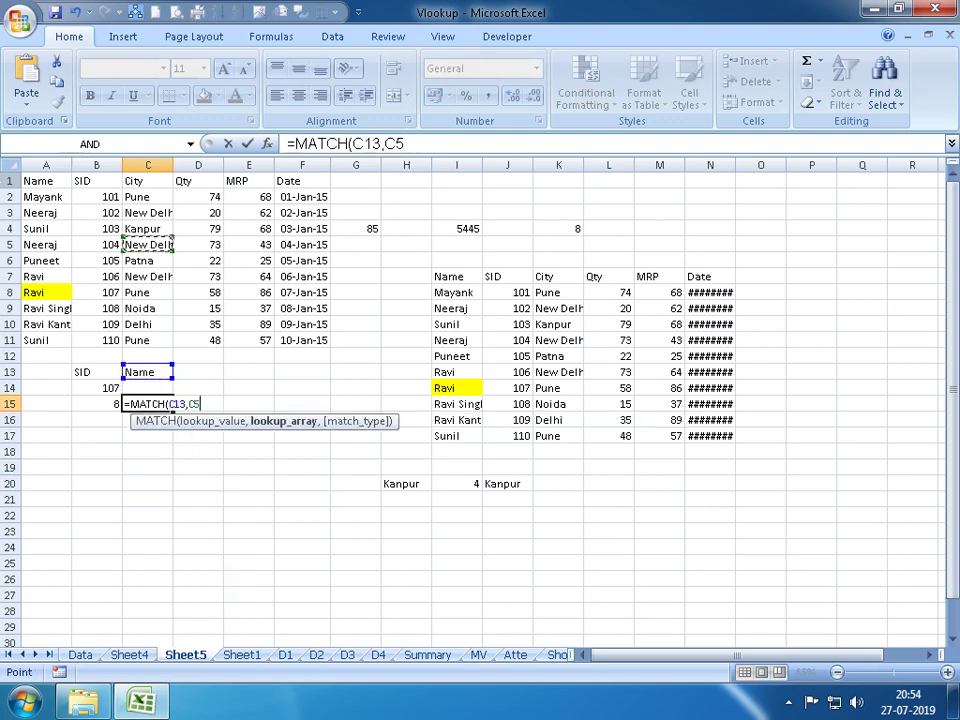
key("Up")
key("Up")
key("Up")
key("Left")
left_click(8, 181)
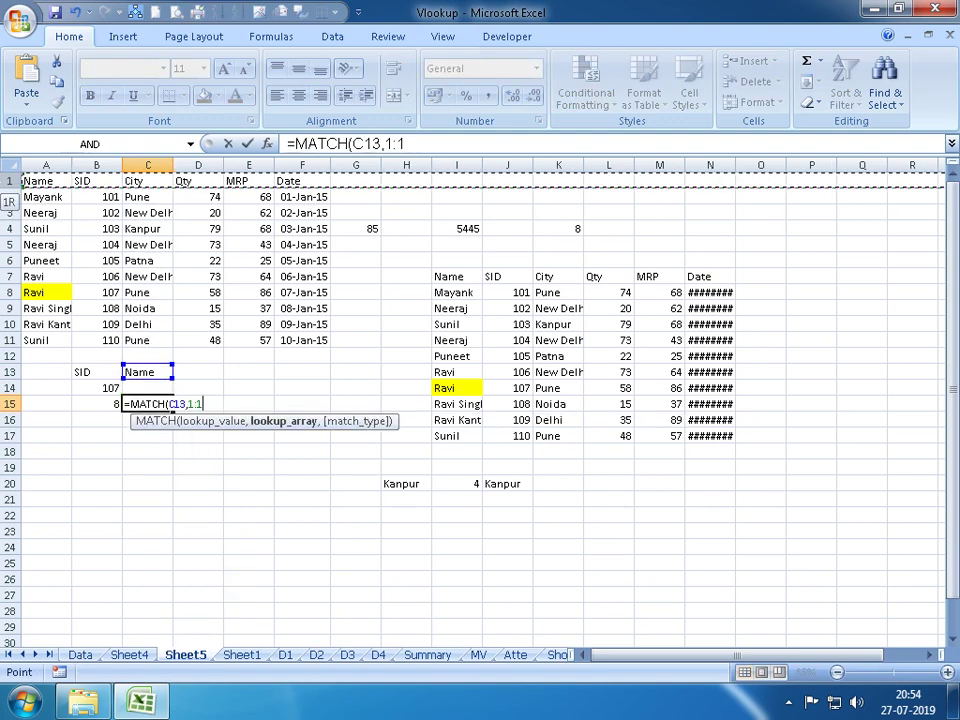
type(",0")
key("Return")
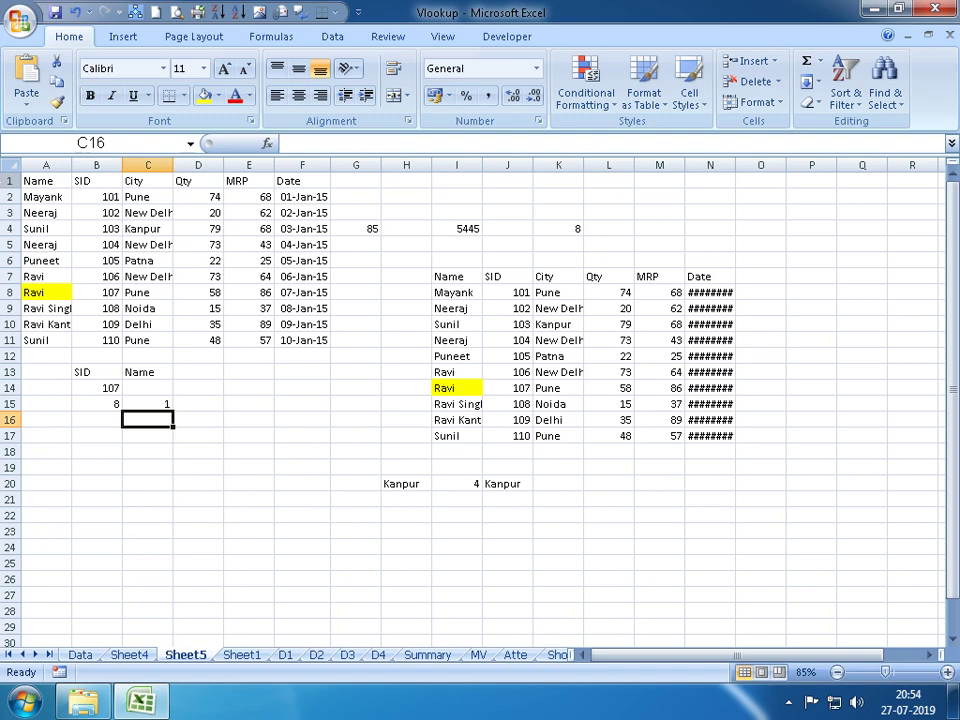
Enter =MATCH(C13,1:1,0) in C15 to return Name's column position 1
key("Up")
type("=MATCH(")
key("Up")
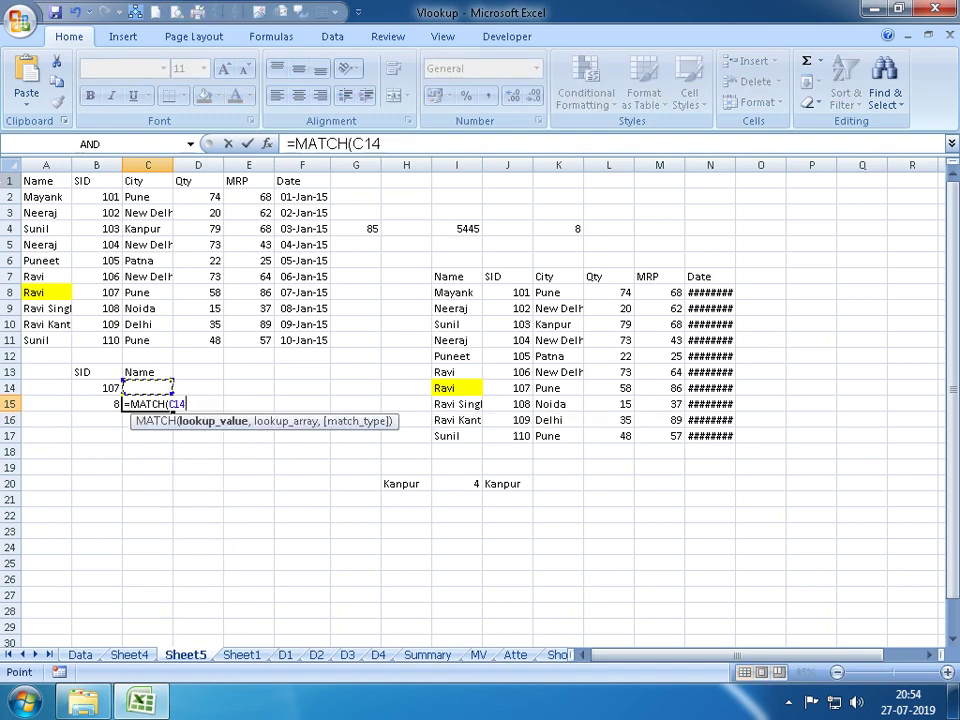
key("Up")
type(",")
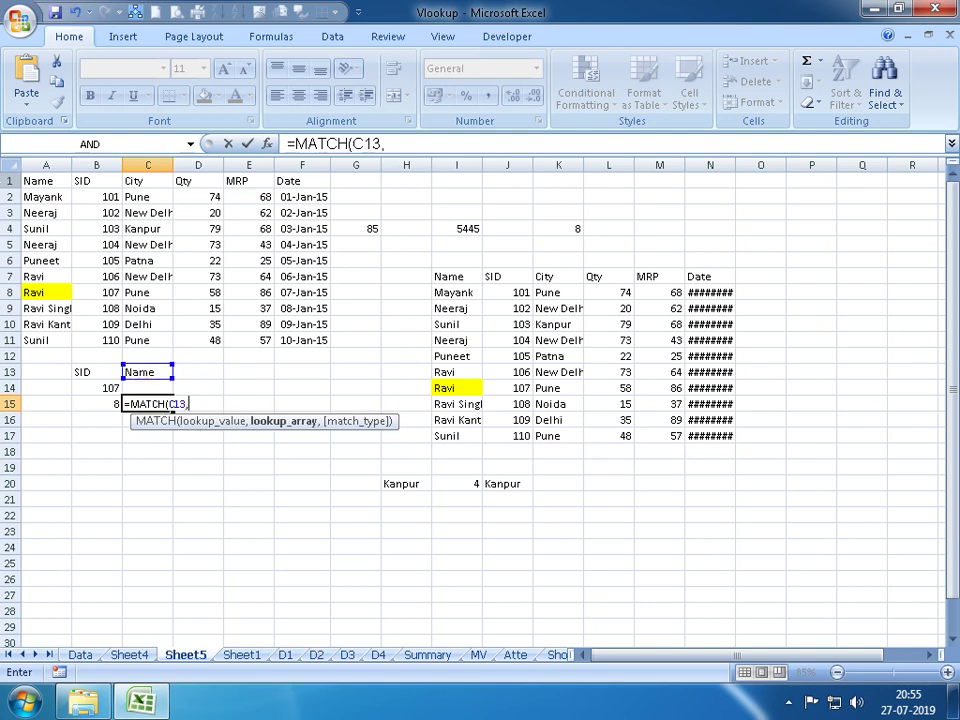
left_click(12, 181)
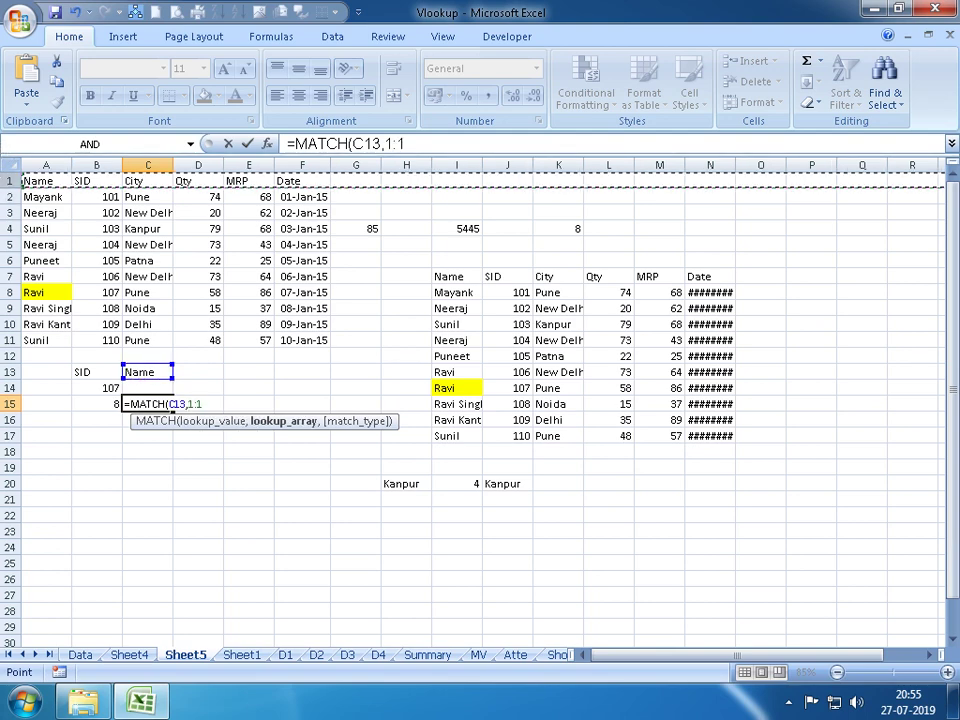
type(",")
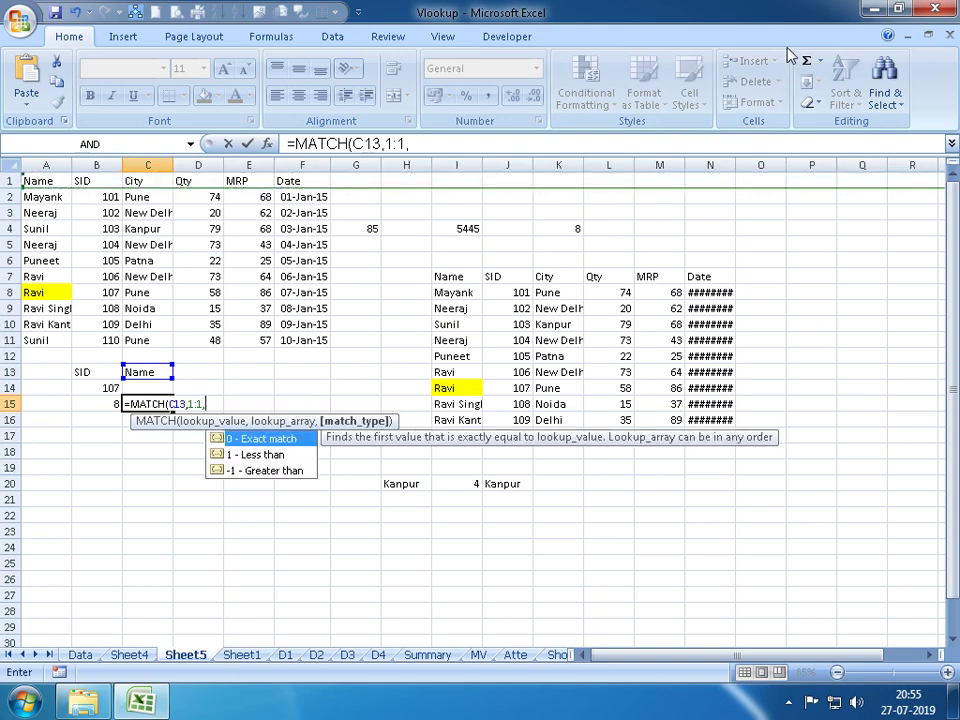
type("0")
key("Return")
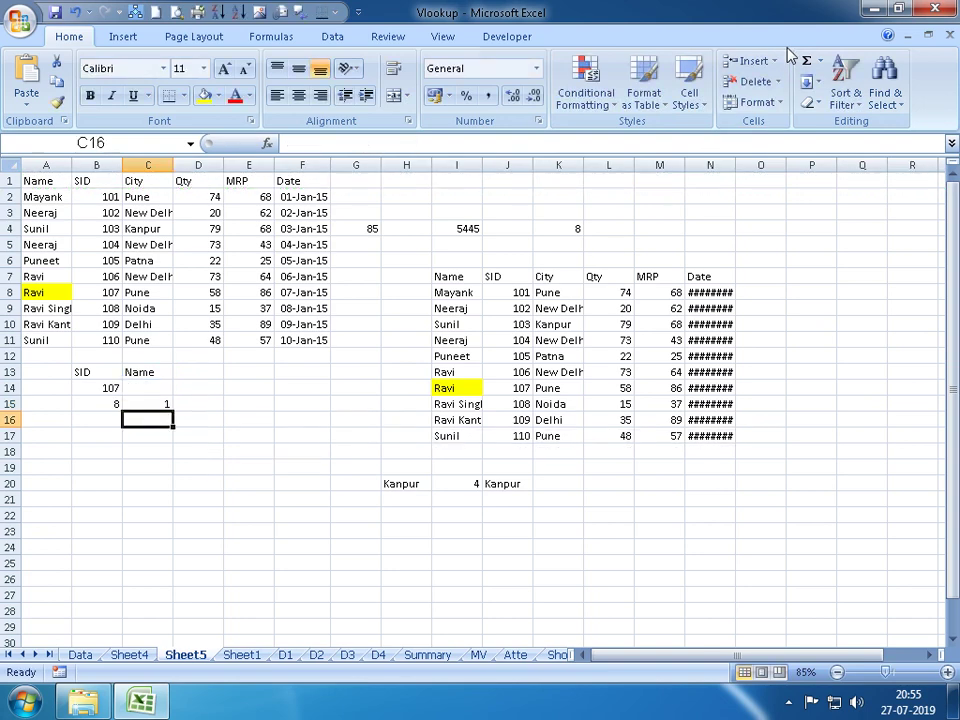
Replace B15 with =MATCH(B14,B1:B11,0), returning SID 107's row position 8
key("Up")
key("Left")
key("Delete")
type("=")
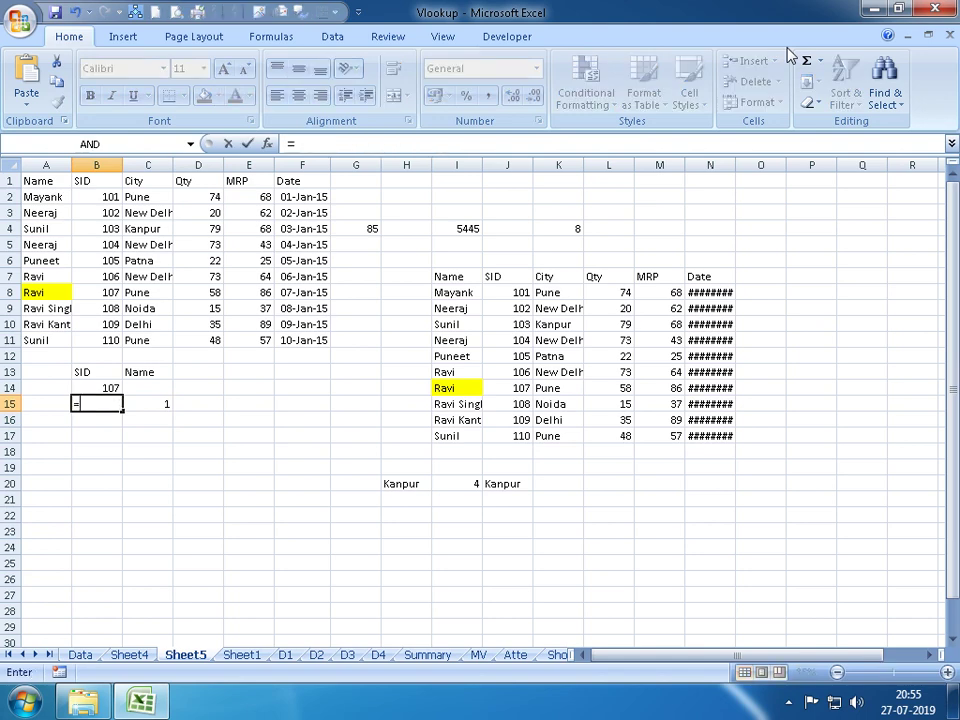
type("MATCH(")
key("Up")
type(",")
key("Up")
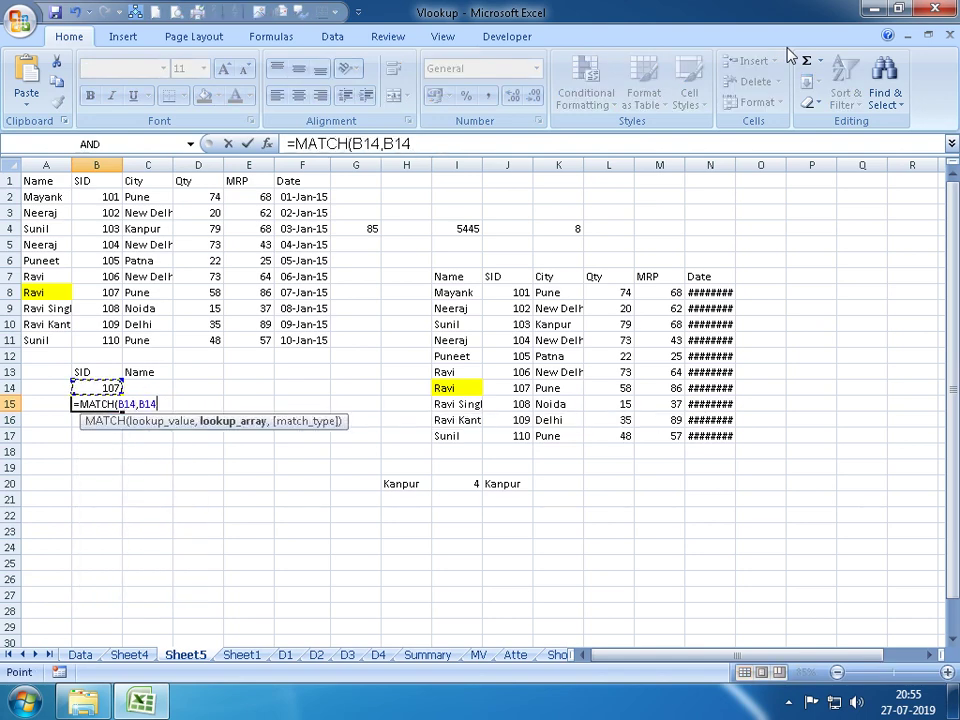
key("Up")
key("Up")
key("Up")
key("ctrl+Up")
key("ctrl+shift+Down")
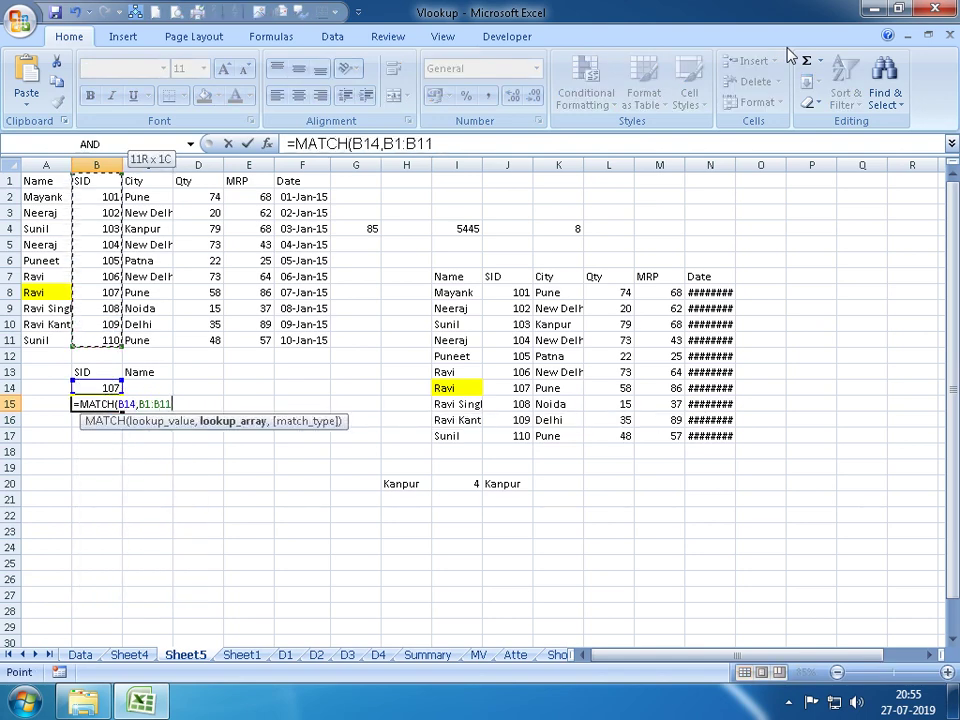
type(",0")
key("Return")
key("Up")
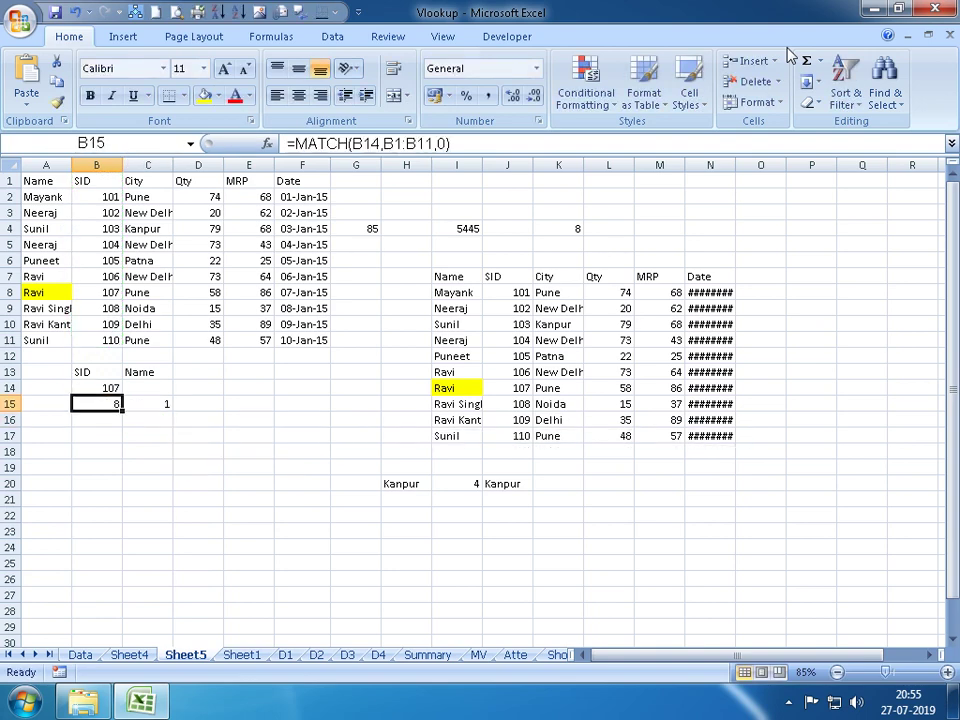
key("Up")
key("Right")
Enter =INDEX(A1:F11,B15,C15) in C14 to look up the name
type("=IND")
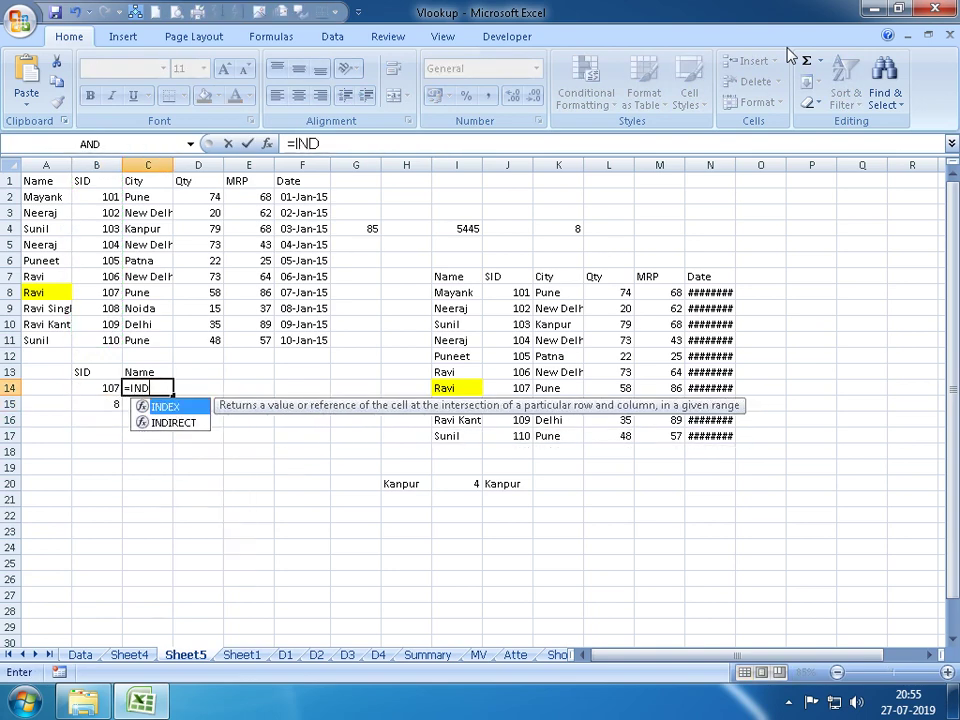
key("Tab")
key("Left")
key("Up")
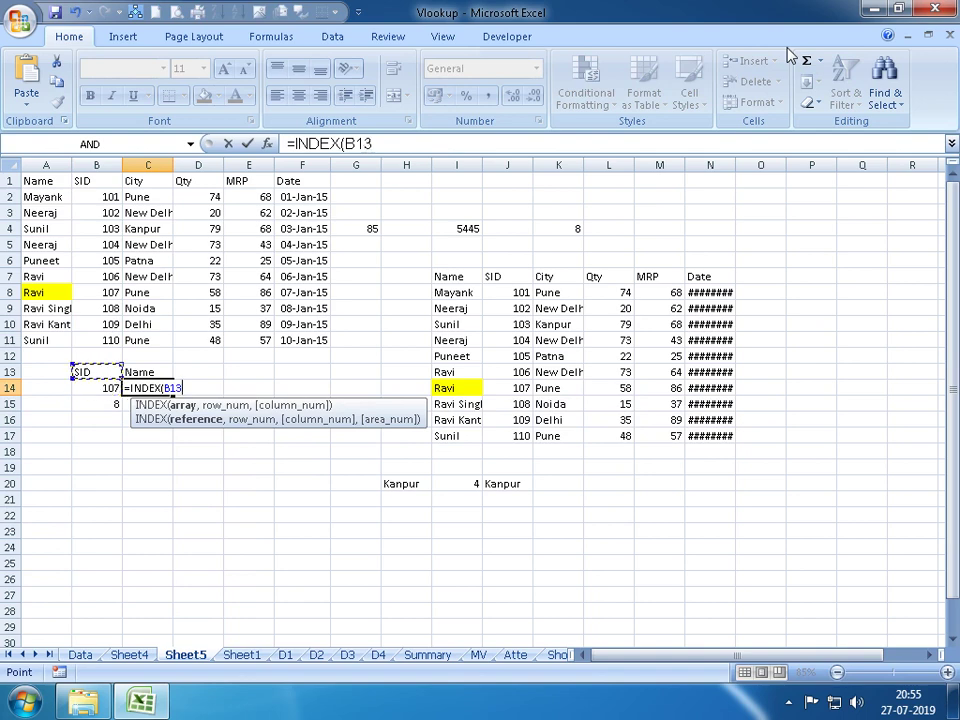
key("Up")
key("Up")
key("Up")
key("Up")
key("Up")
key("Up")
key("Left")
key("Up")
key("Up")
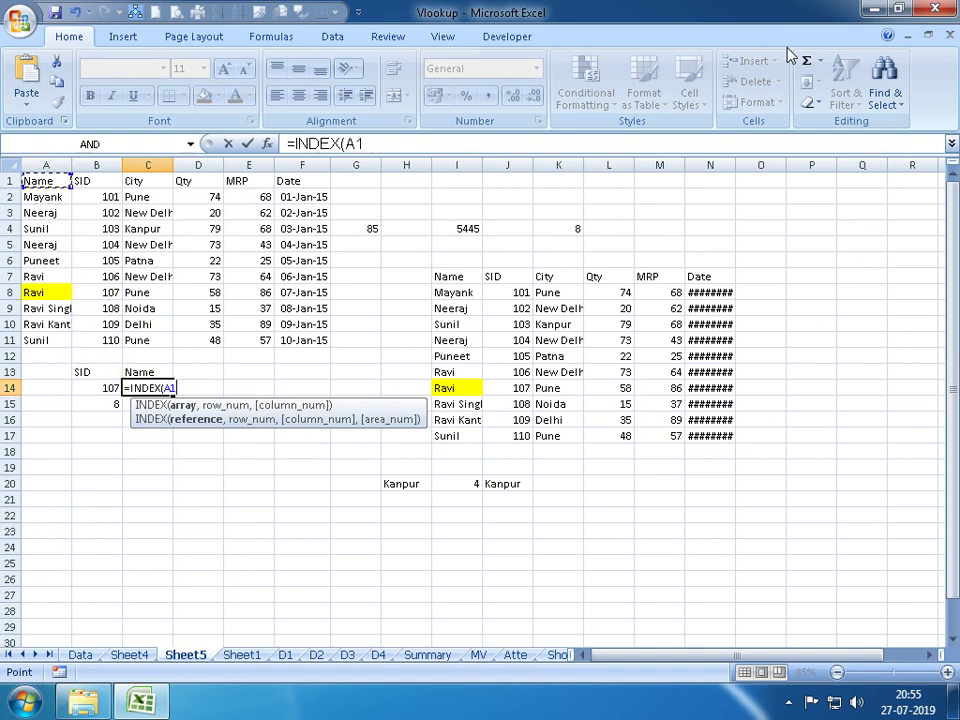
key("ctrl+shift+Right")
key("ctrl+shift+Down")
type(",")
key("Down")
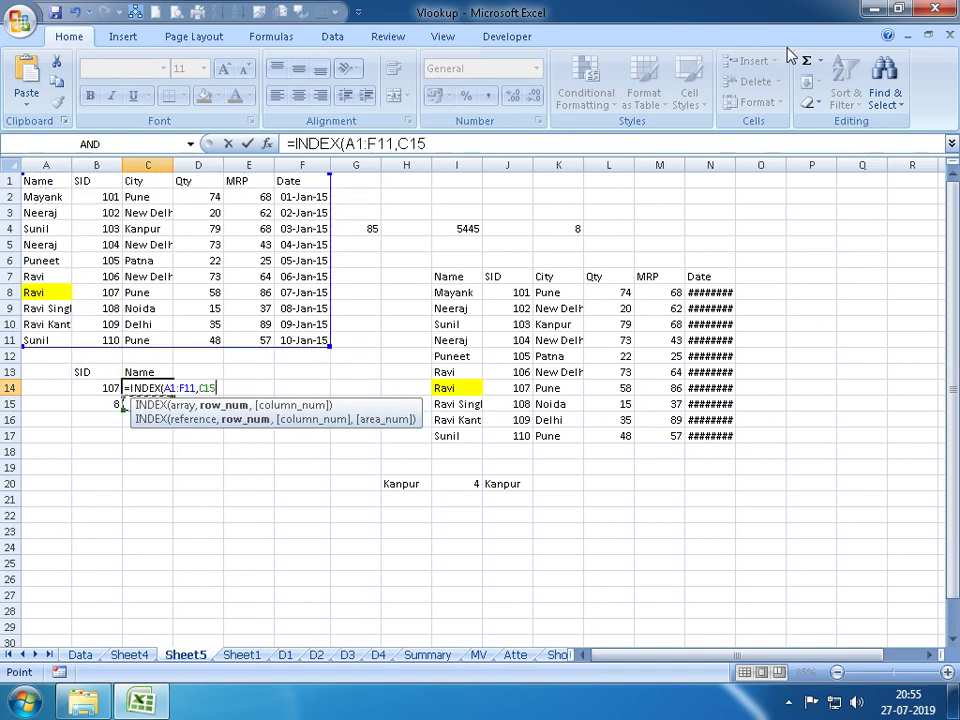
key("Down")
key("Left")
key("Up")
type(",")
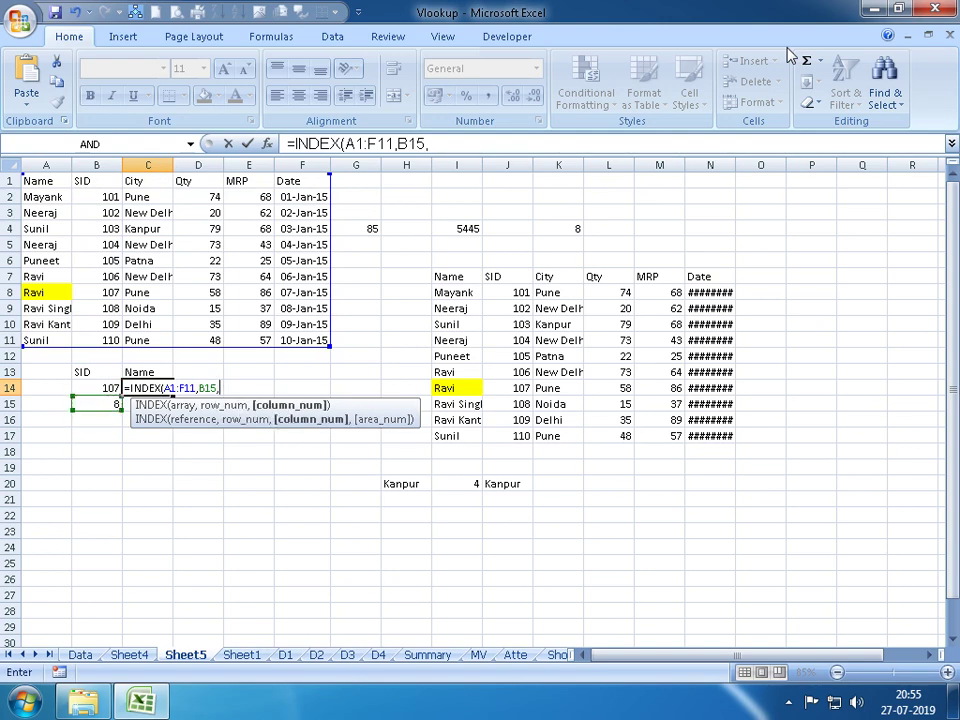
key("Down")
key("Return")
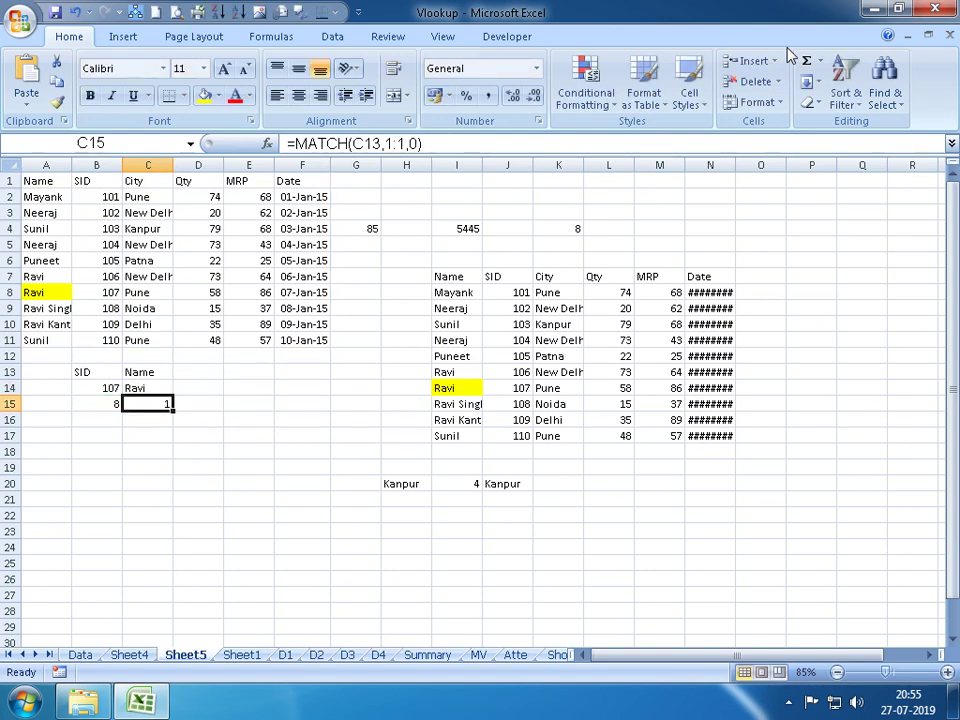
Test SIDs 111, 110, 108, 103, 102 and 101 in B14, ending with Mayank
key("Up")
key("Left")
type("1")
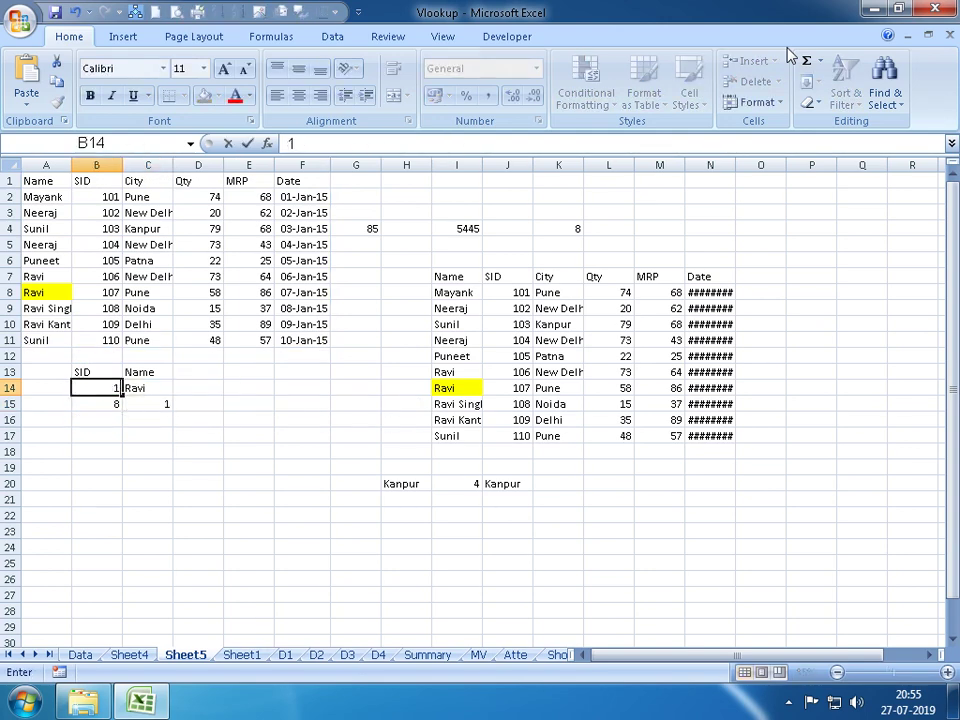
key("Return")
key("Up")
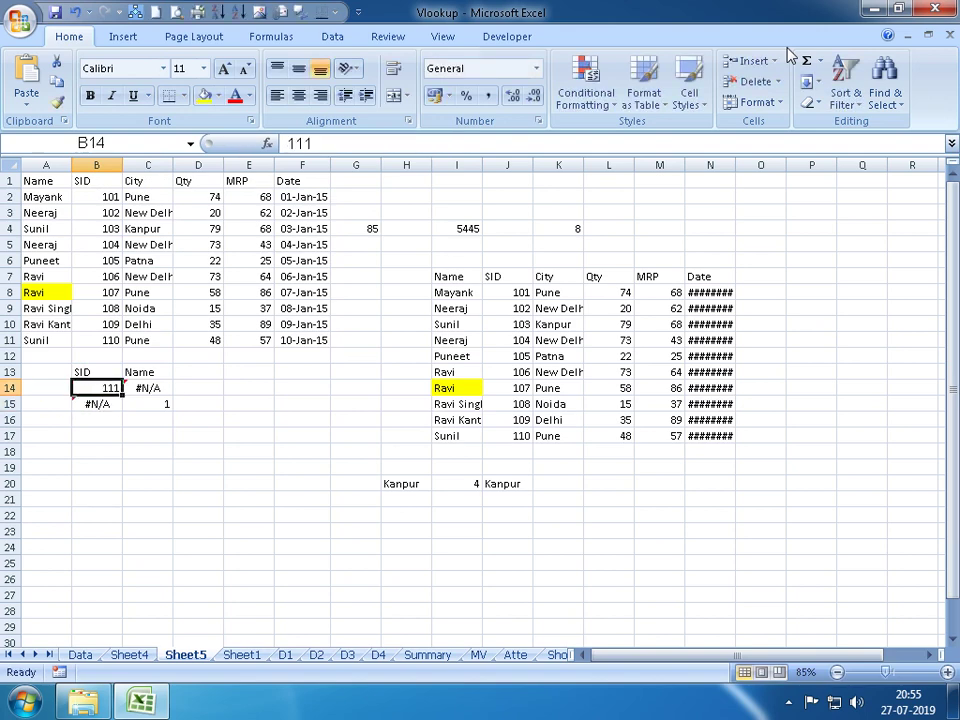
type("110")
key("Return")
key("Up")
type("108")
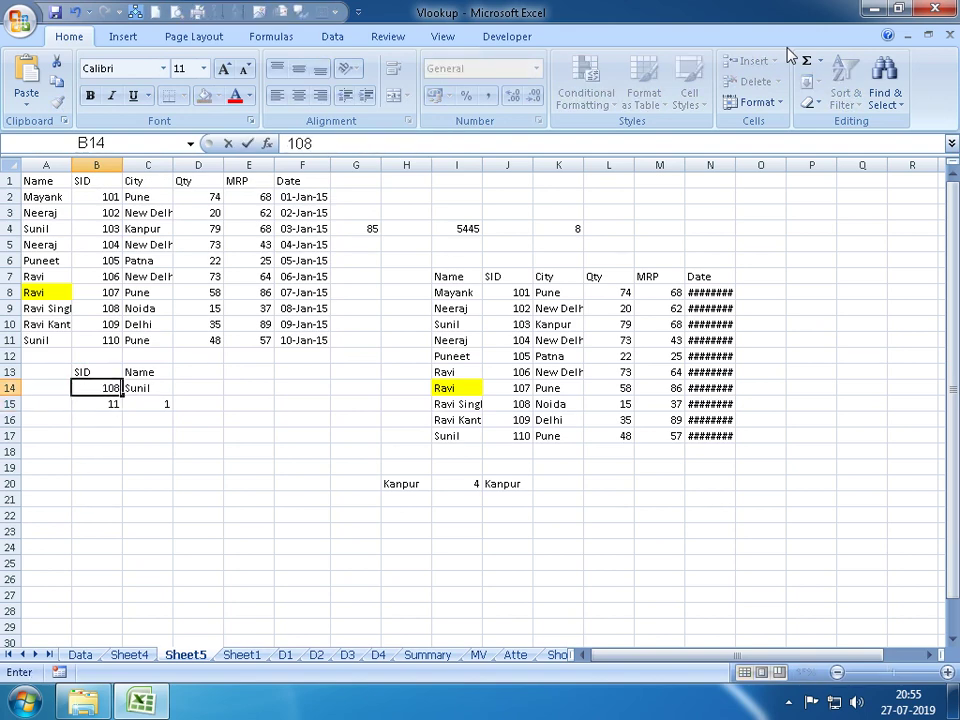
key("Return")
key("Up")
type("103")
key("Return")
key("Up")
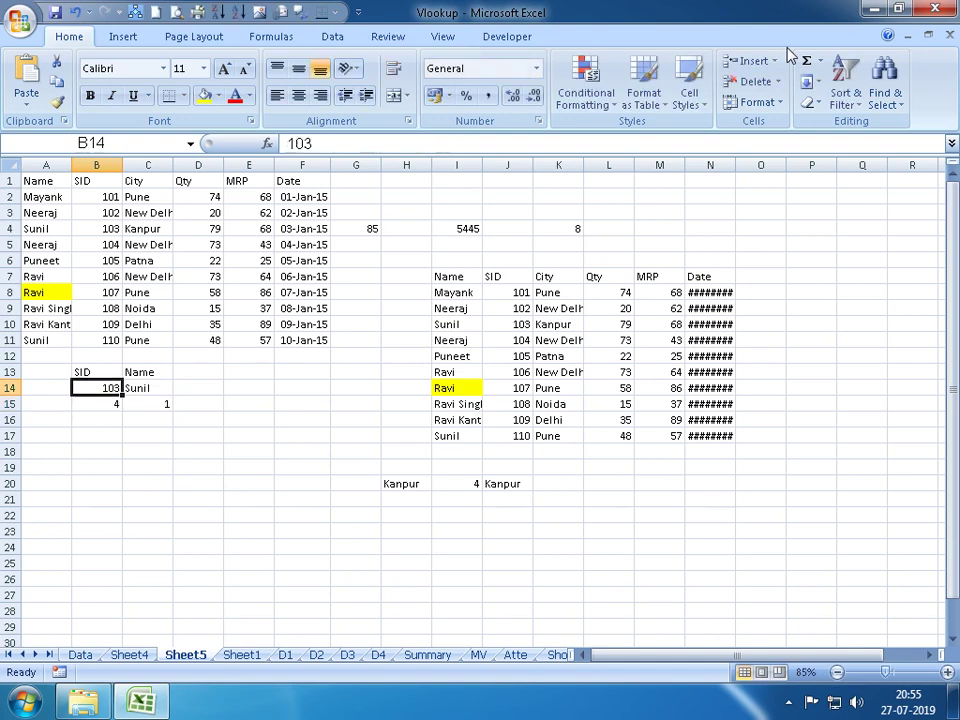
type("102")
key("Return")
key("Up")
type("101")
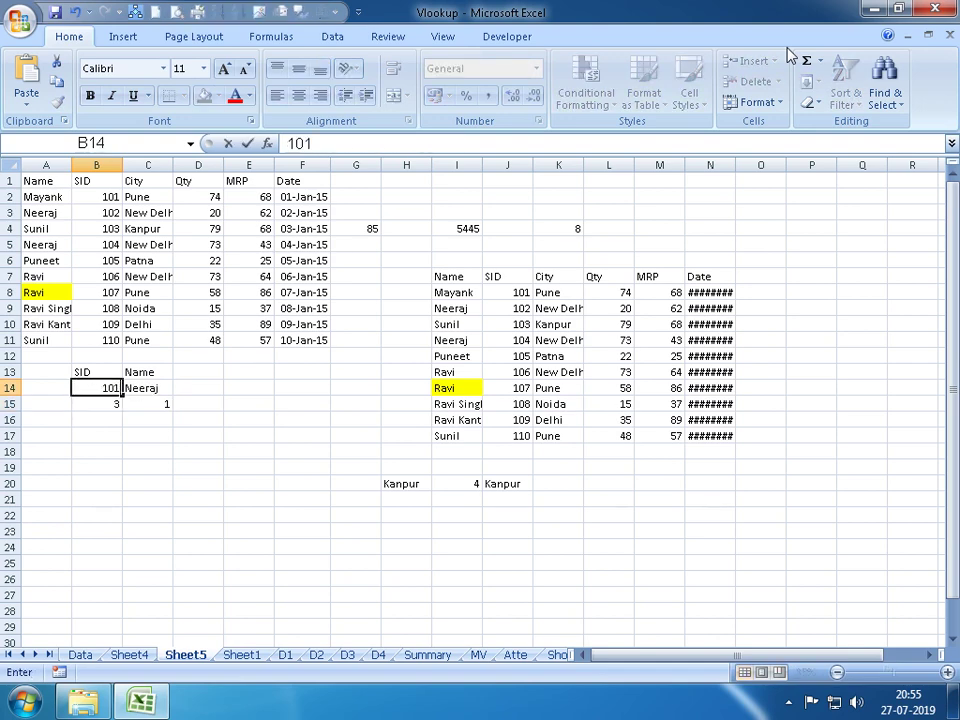
key("Return")
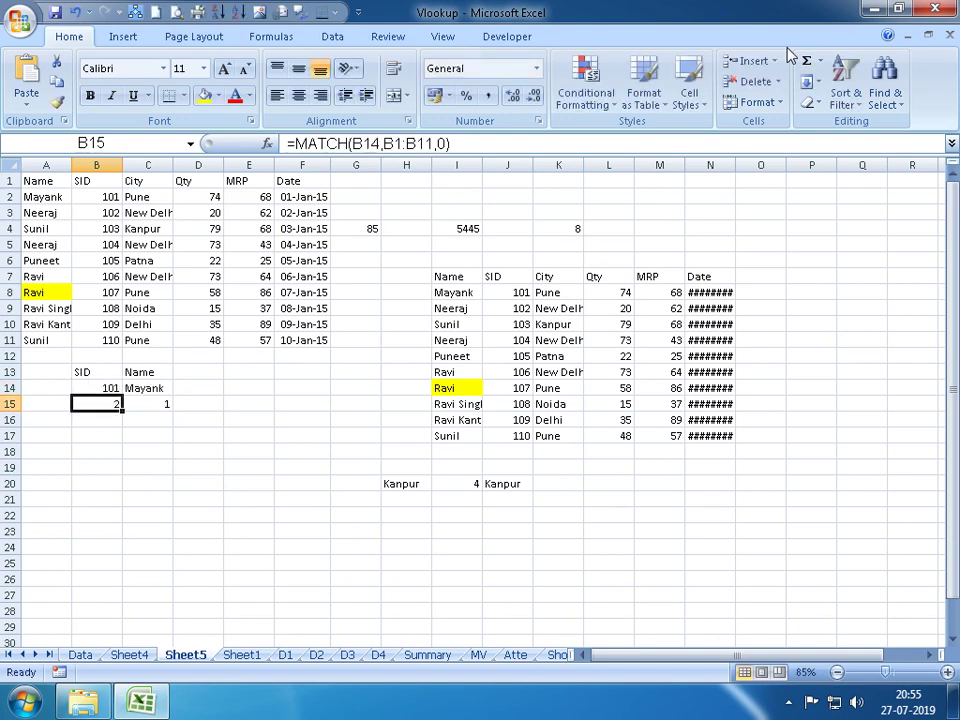
Substitute B15's row-position MATCH expression for the B15 reference in C14's INDEX
key("F2")
key("Left")
key("shift+Left")
key("shift+Left")
key("shift+Left")
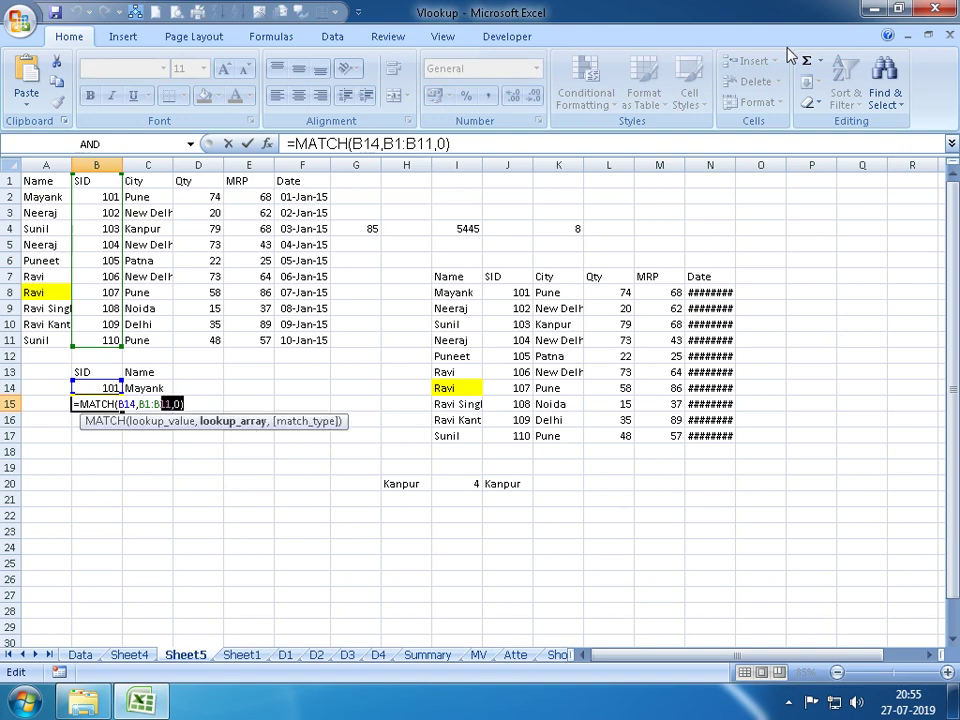
key("shift+Left")
key("shift+Left")
key("shift+Left")
key("Tab")
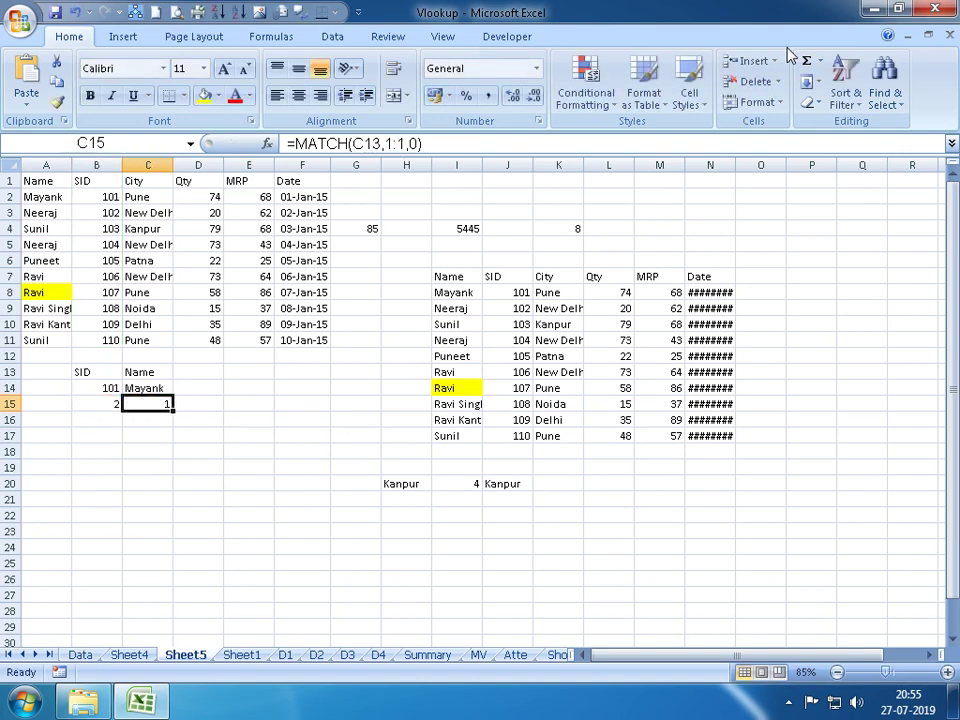
key("Up")
key("F2")
key("Left")
key("Left")
key("Left")
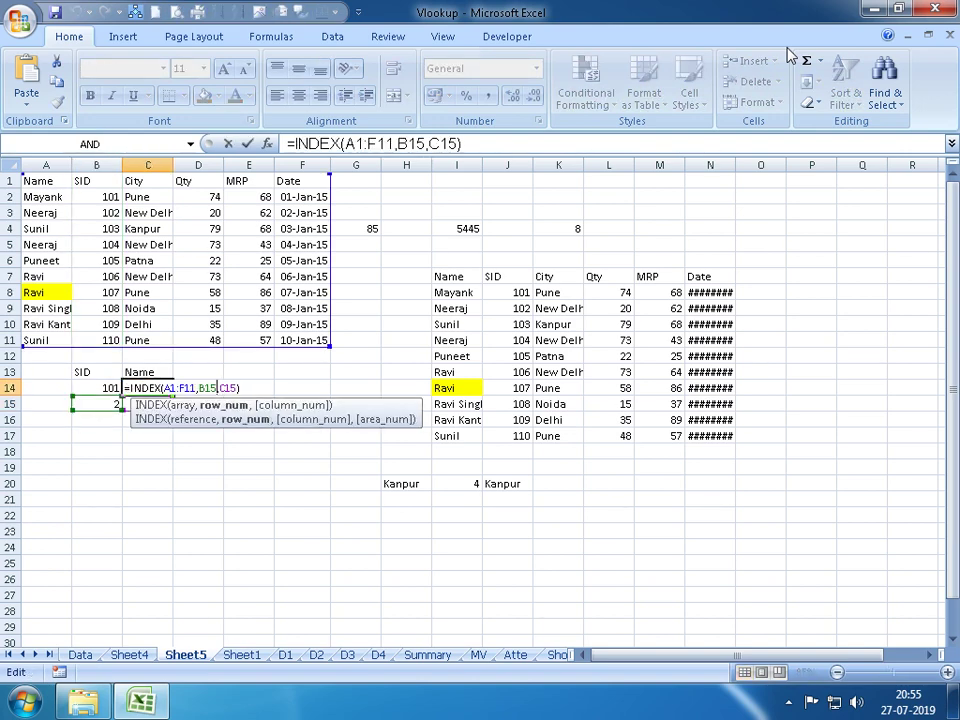
key("BackSpace")
key("BackSpace")
key("BackSpace")
key("Escape")
key("Down")
Replace the C15 reference in C14's formula with MATCH(C13,1:1,0)
key("Up")
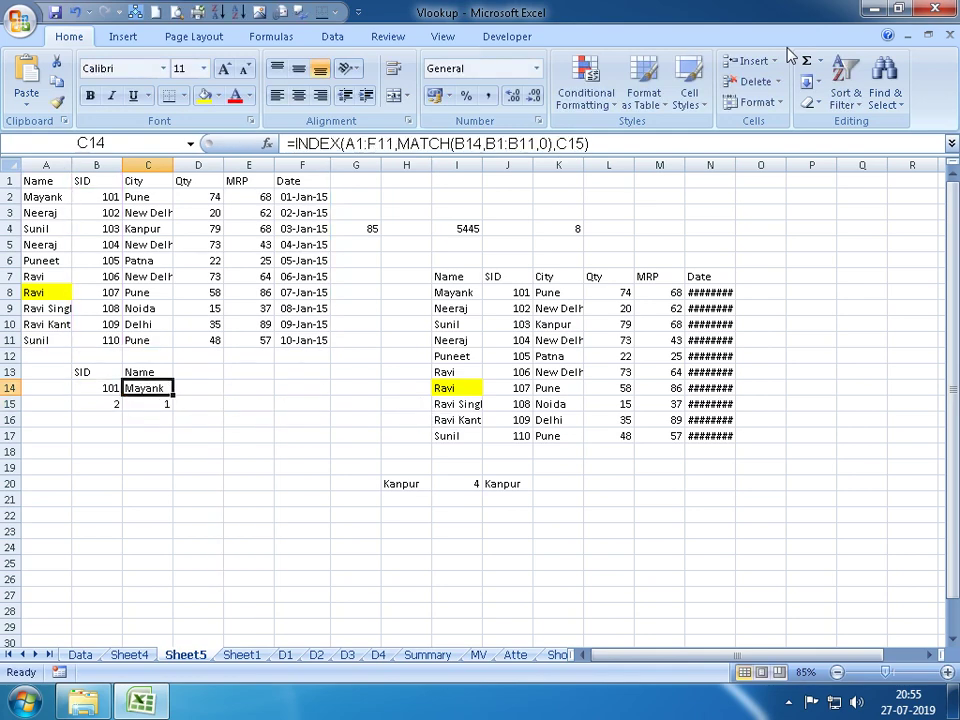
key("Down")
key("F2")
key("shift+Home")
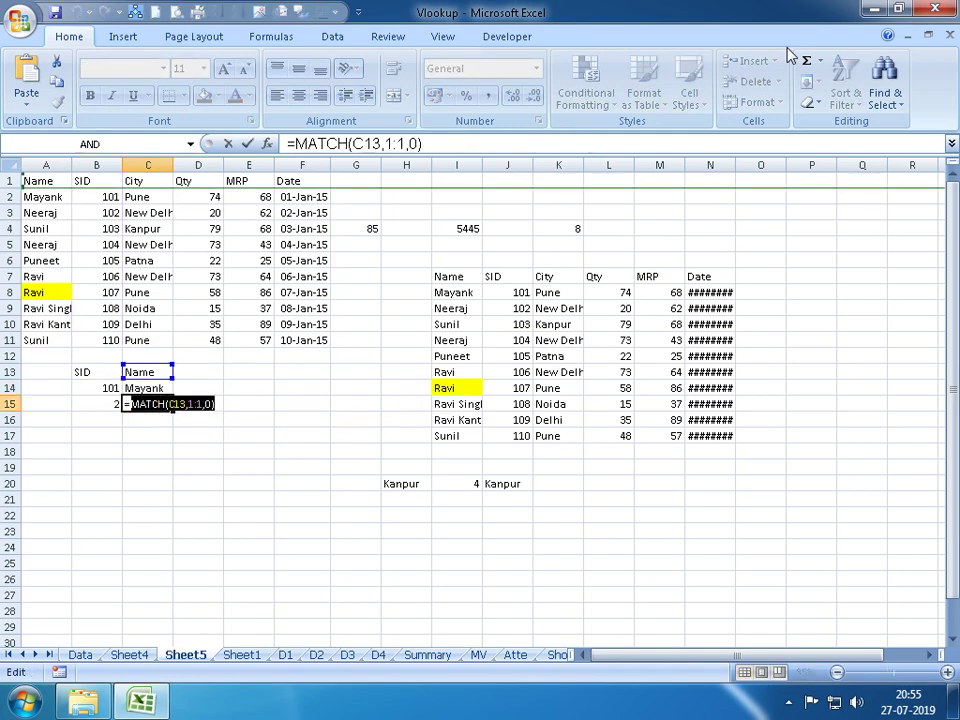
key("Escape")
key("Up")
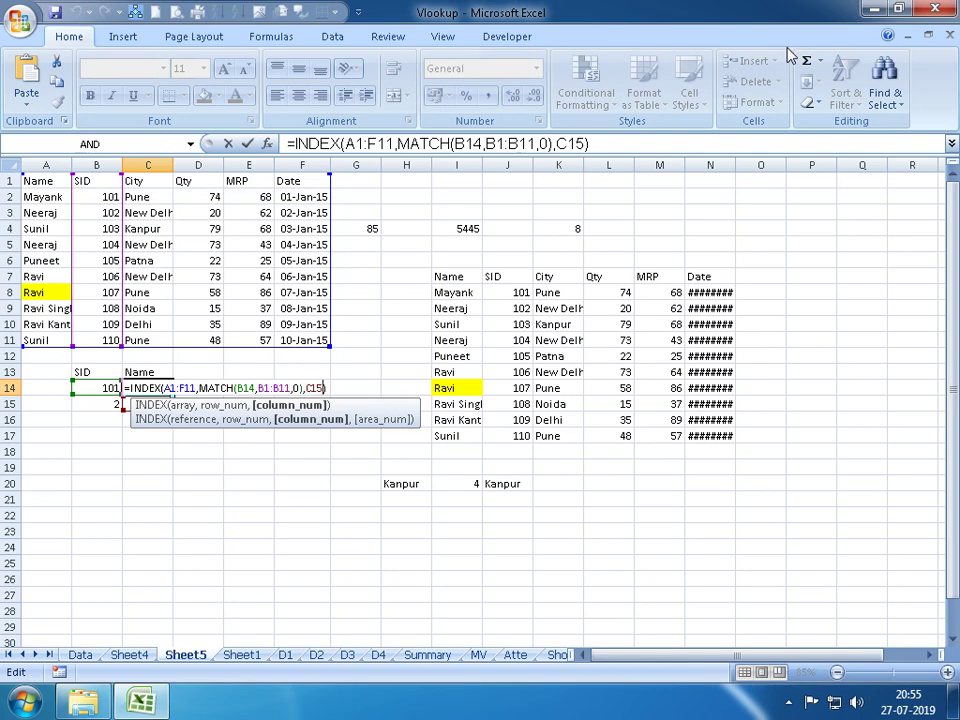
key("BackSpace")
key("BackSpace")
key("BackSpace")
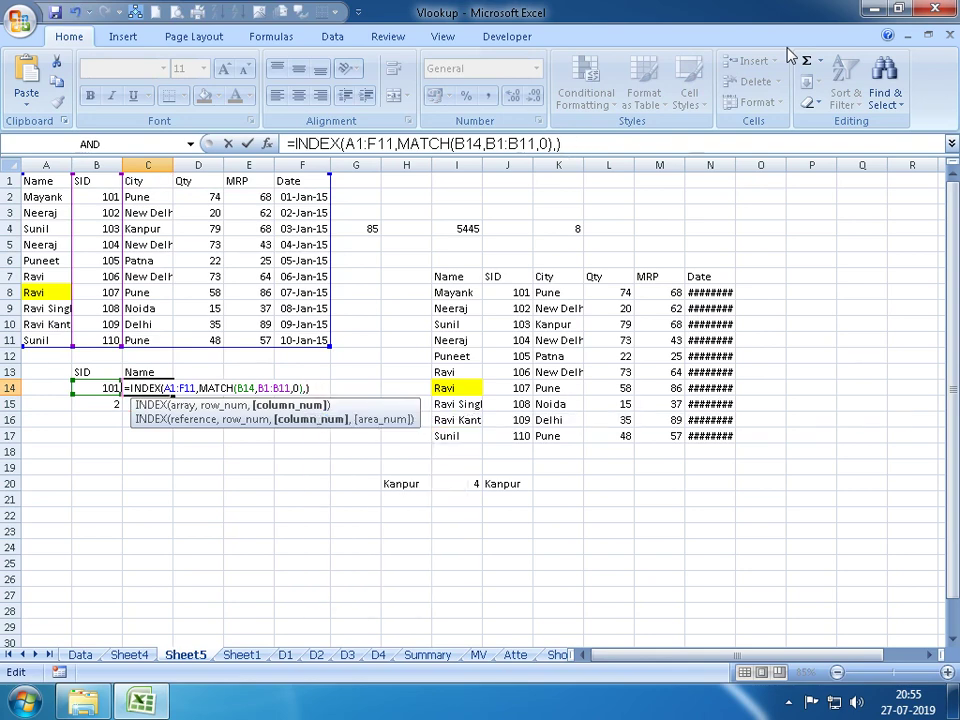
type("MATCH(C13,1:1,0)")
key("Return")
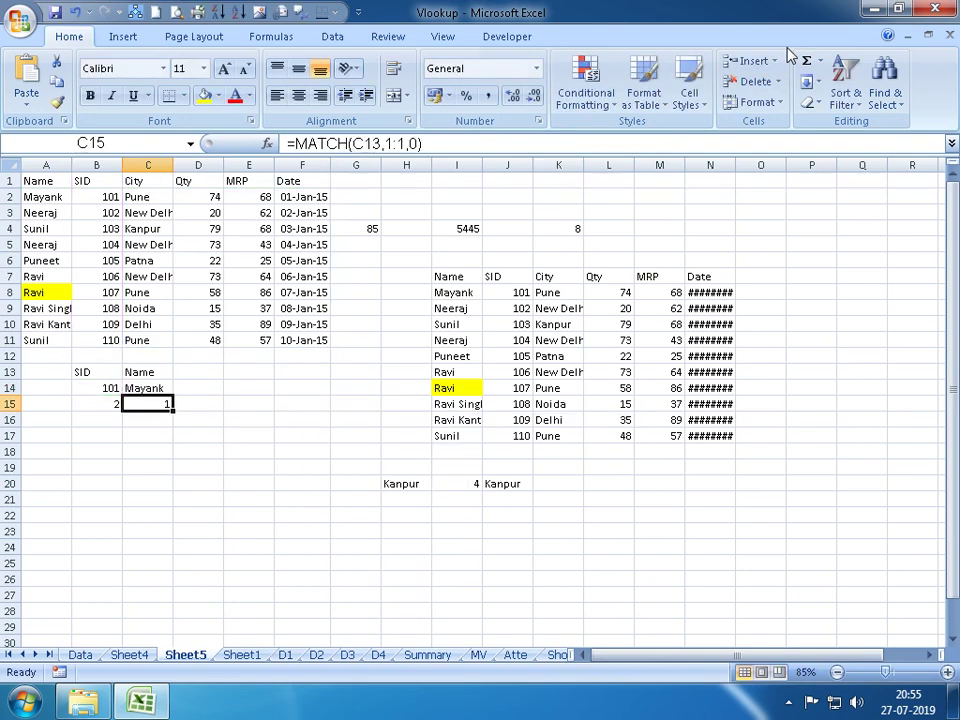
Delete the helper MATCH values in B15 and C15
key("Left")
key("Delete")
key("Right")
key("Delete")
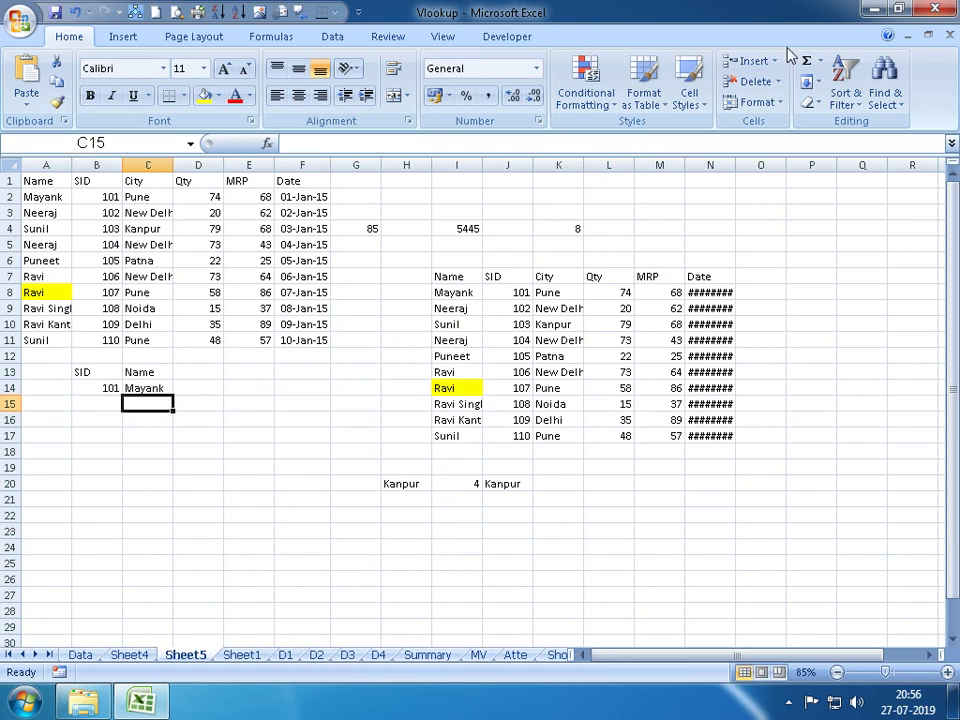
key("Left")
key("Left")
key("Up")
key("Up")
key("Up")
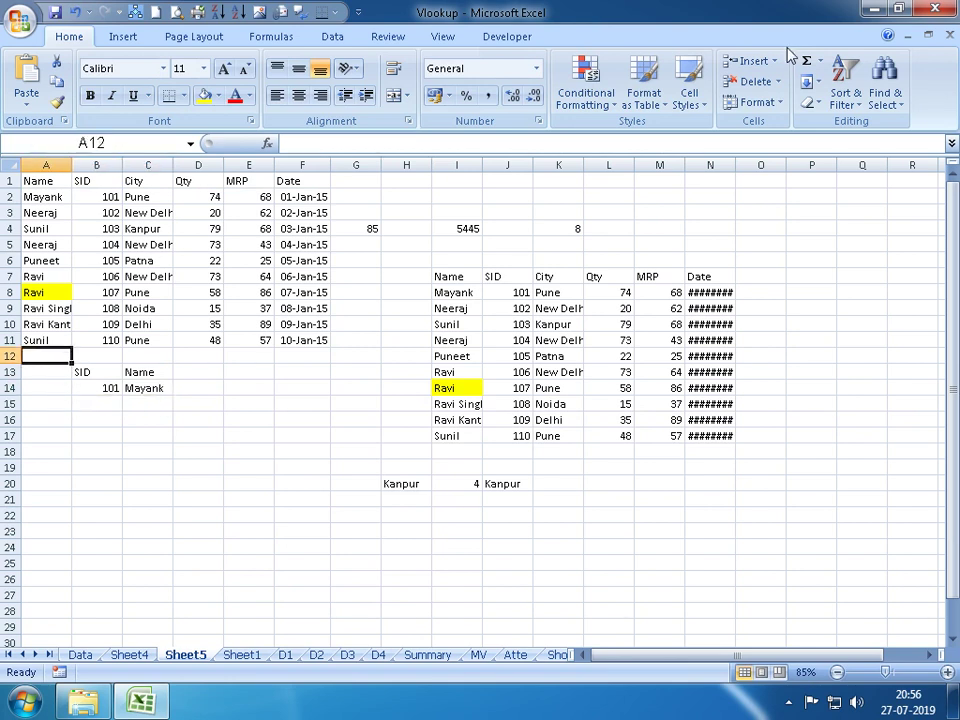
key("shift+Right")
key("shift+Right")
key("shift+Right")
key("shift+Right")
key("shift+Right")
key("ctrl+d")
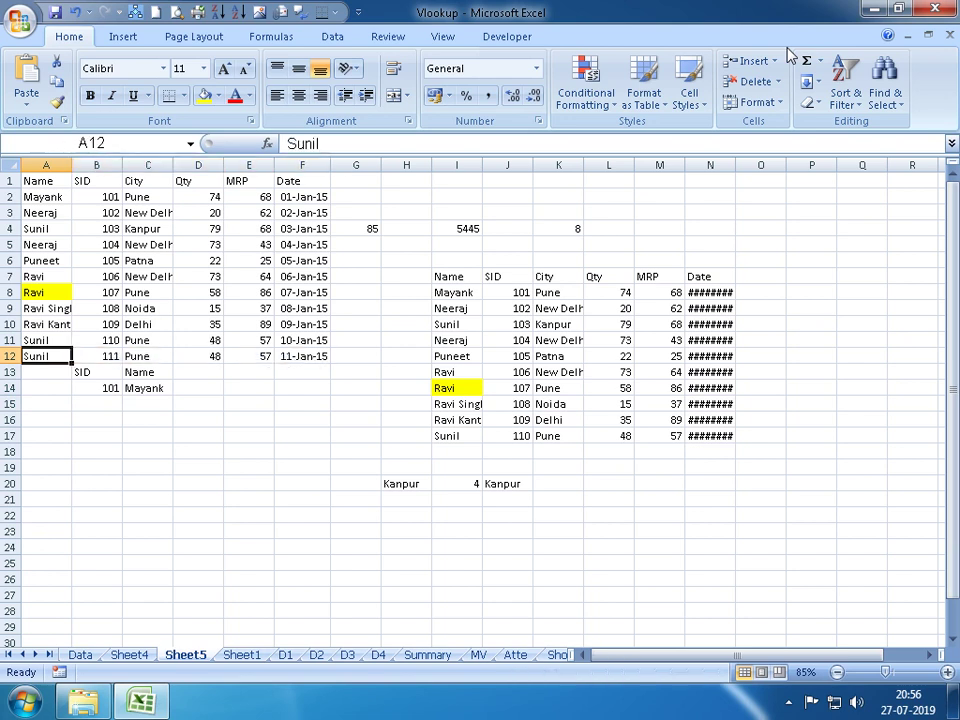
type("SUNIL")
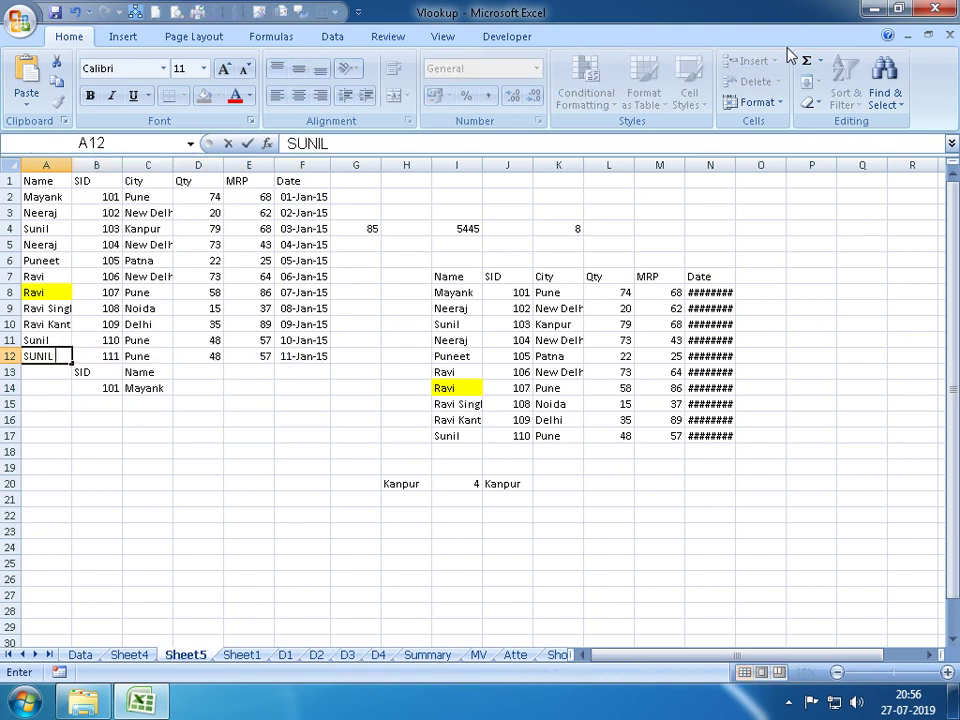
type(" KUMAR")
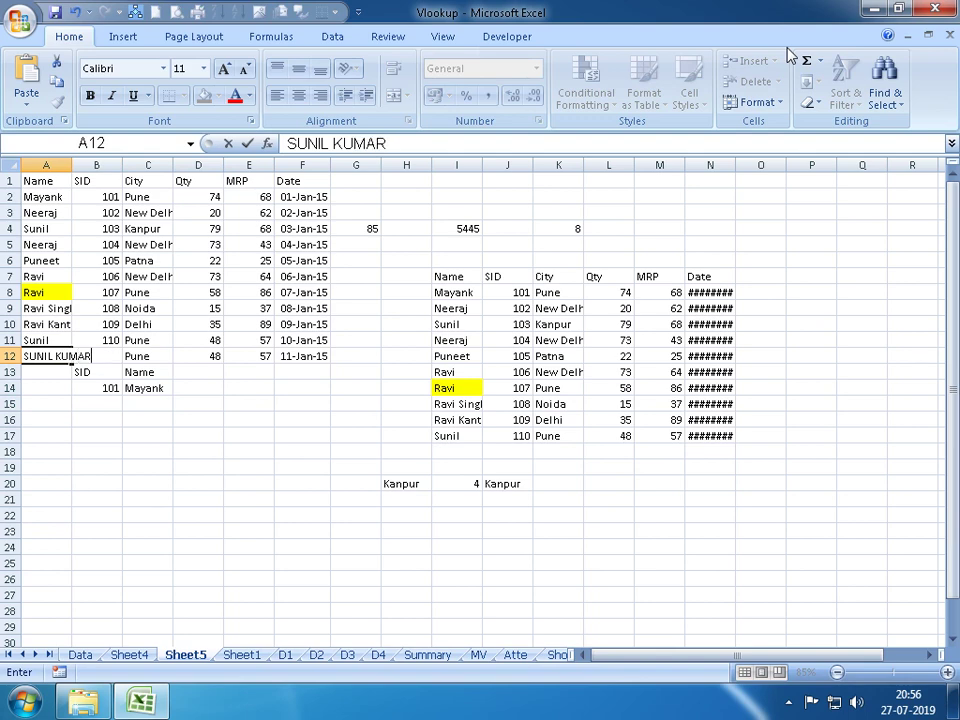
type(" RAT")
type("HORE")
key("ctrl+Return")
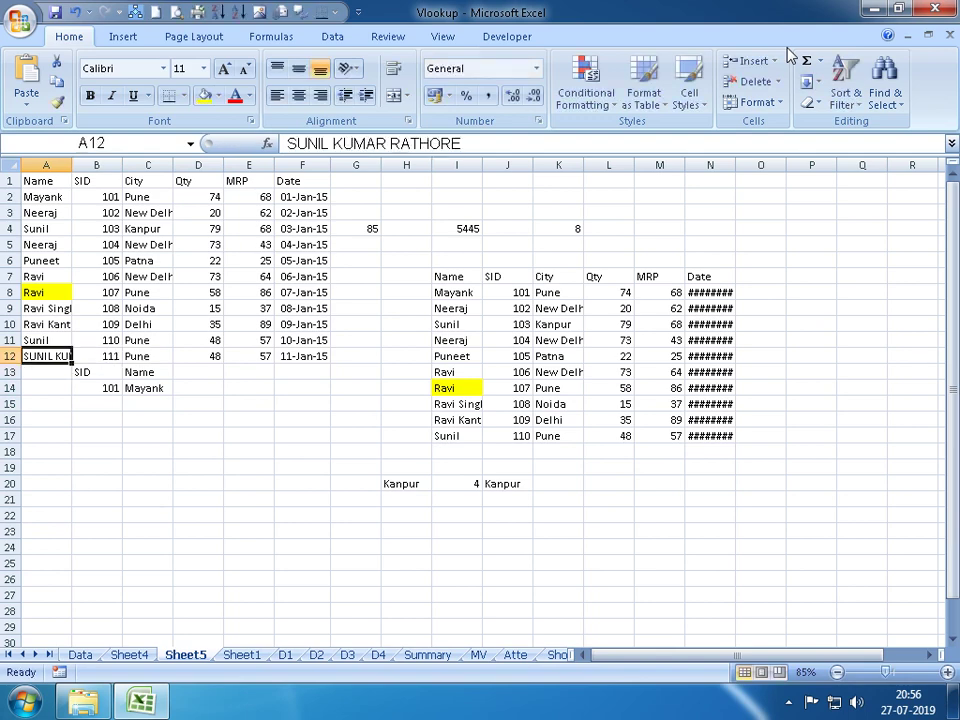
AutoFit column A to fit the long name
key("alt+h")
key("o")
key("i")
Insert a blank row above the lookup block's SID header
key("Right")
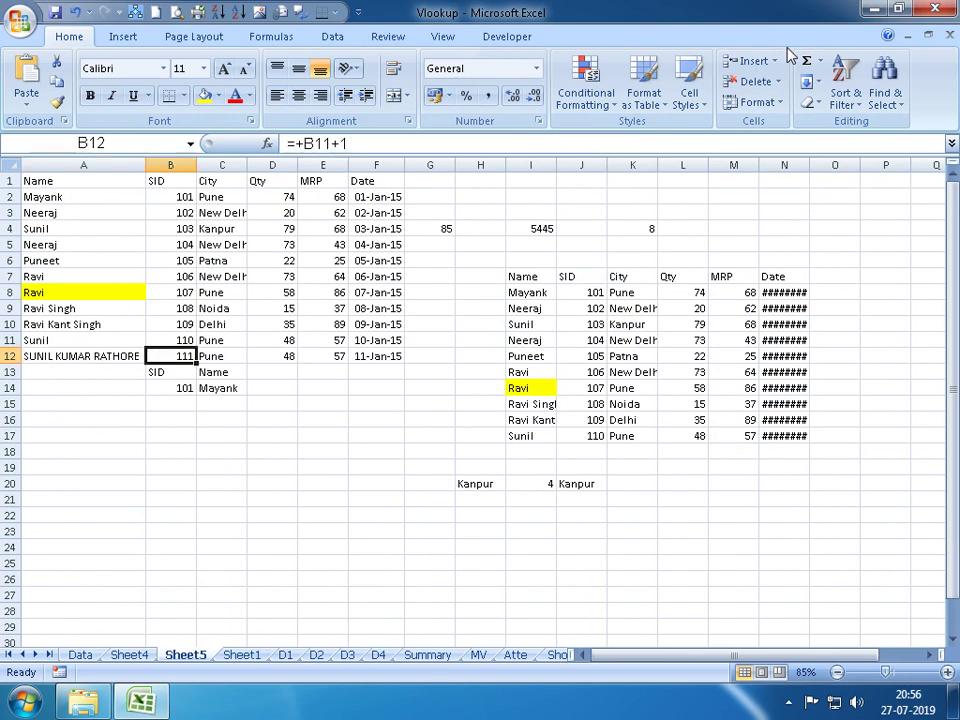
key("Right")
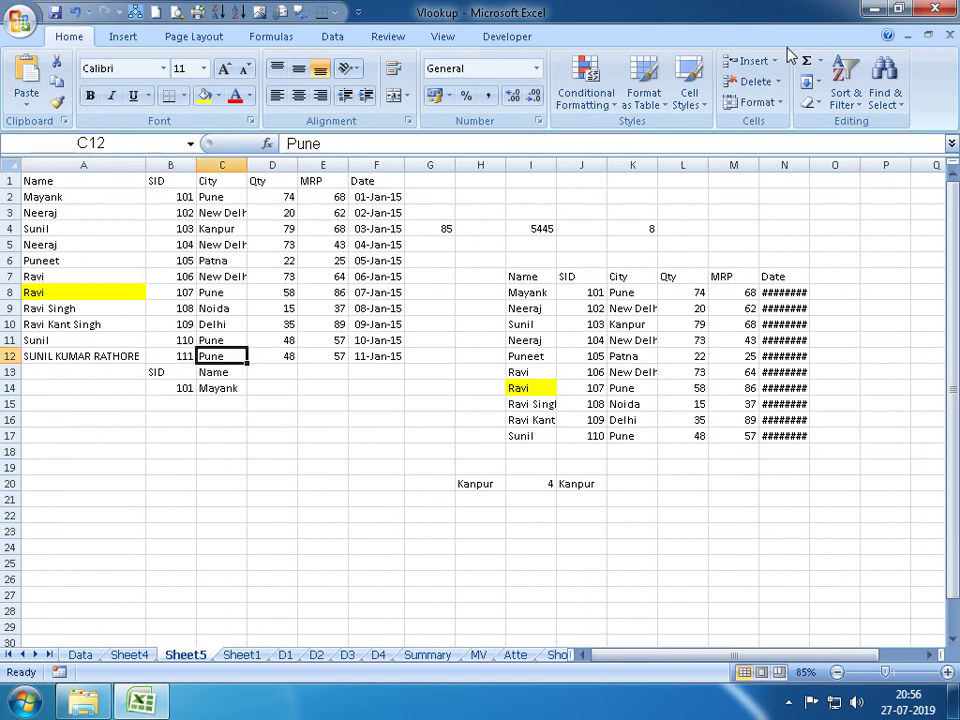
key("Left")
key("Down")
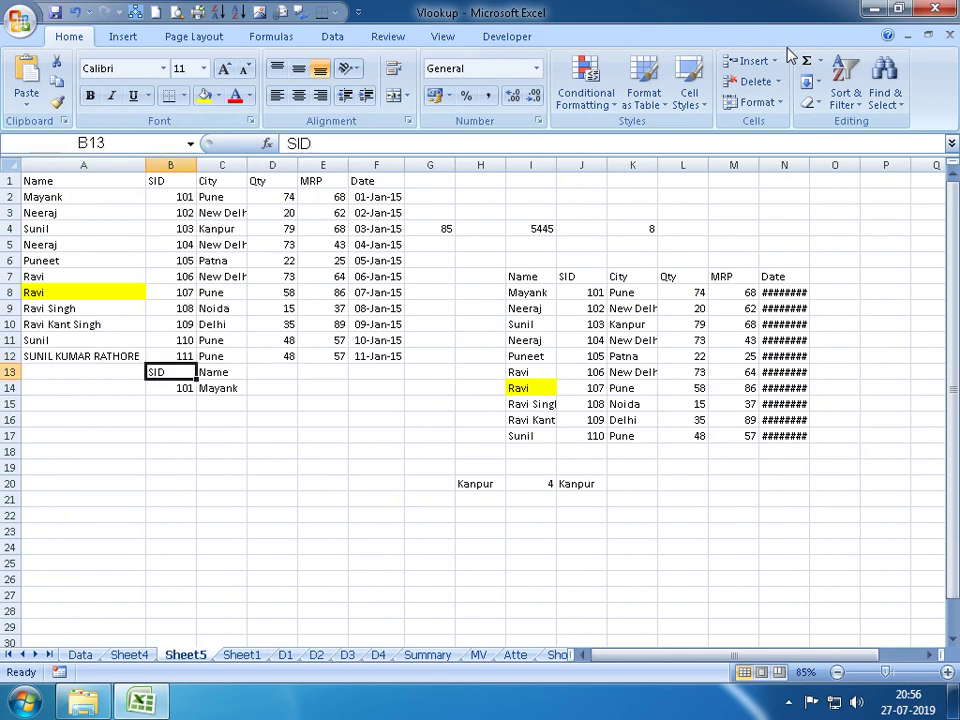
key("alt+h")
Insert another row above the lookup block and set the SID in B16 to 111
key("i")
key("r")
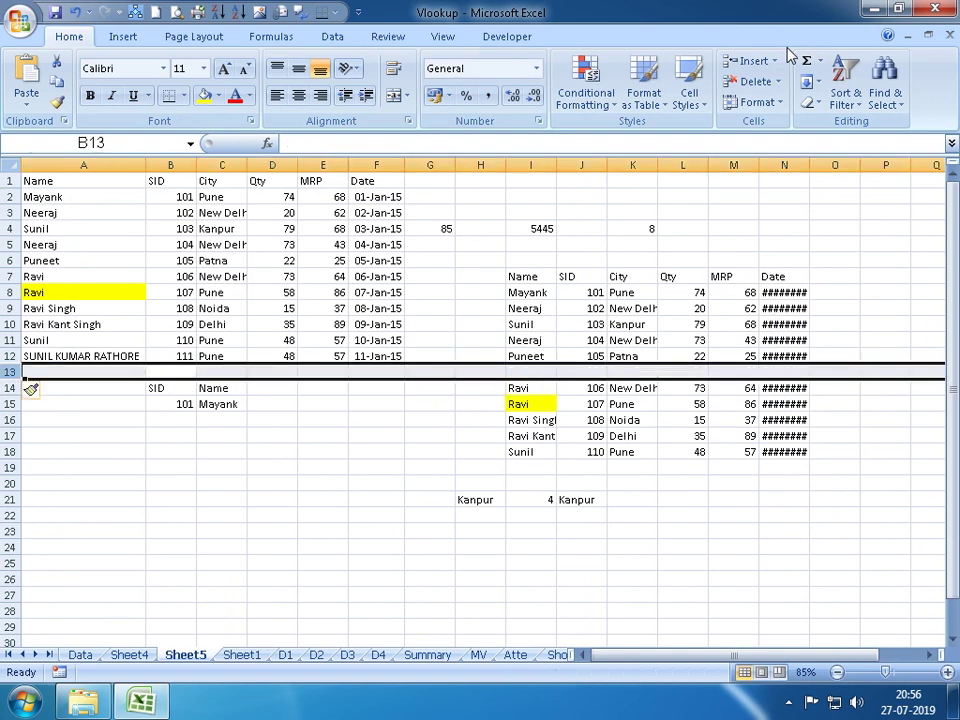
key("alt+h")
key("i")
key("r")
key("Down")
key("Down")
key("Down")
key("Right")
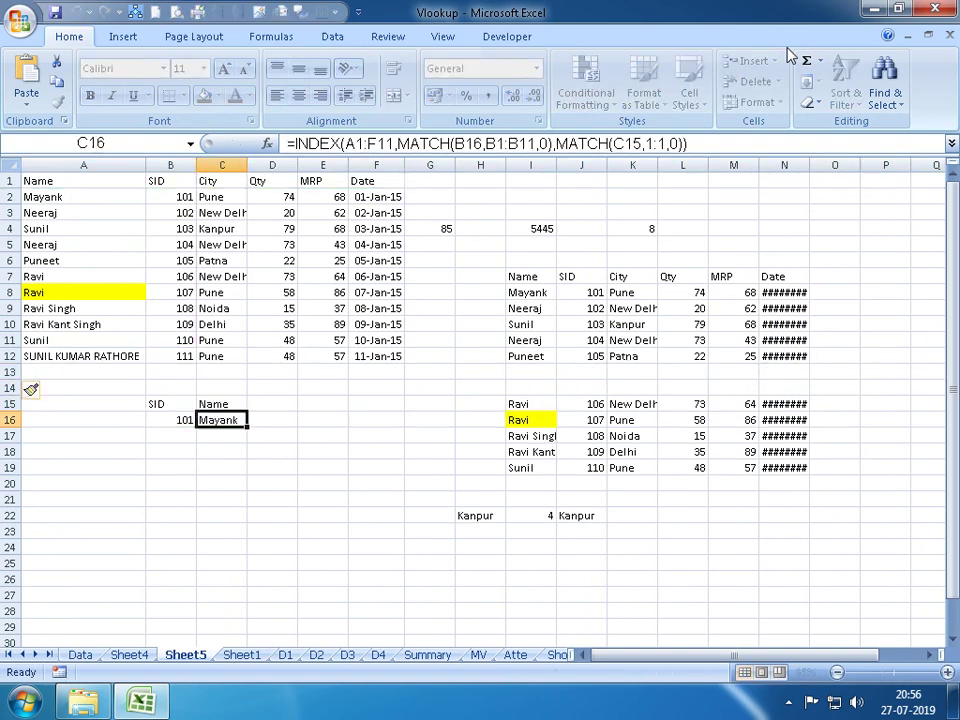
key("Left")
type("111")
key("Return")
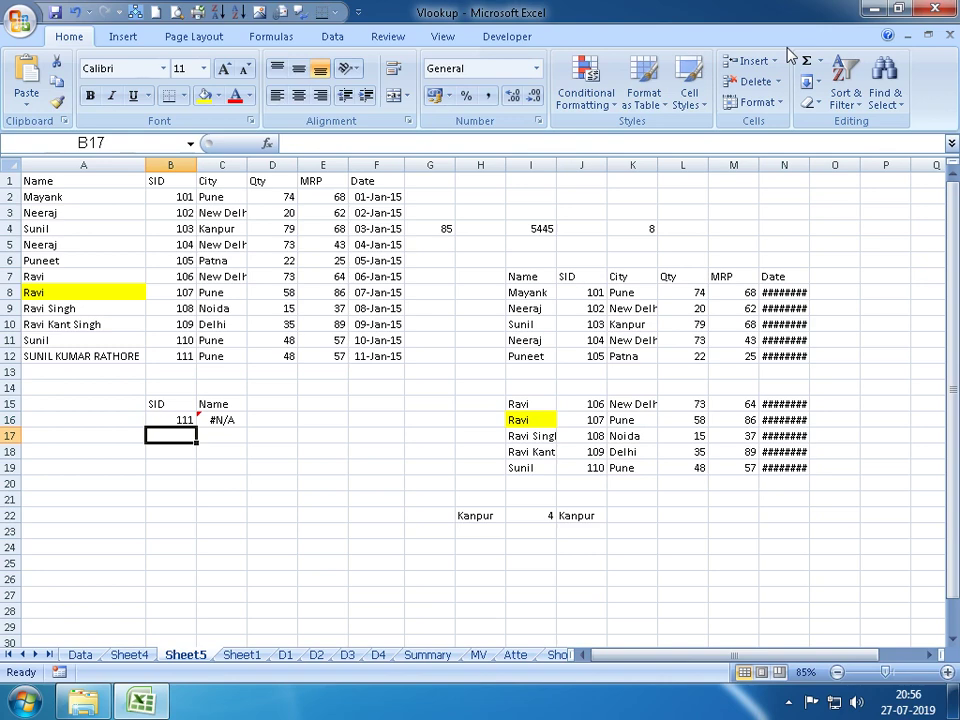
Clear the old INDEX formula showing #N/A from C16
key("Right")
key("Up")
key("Delete")
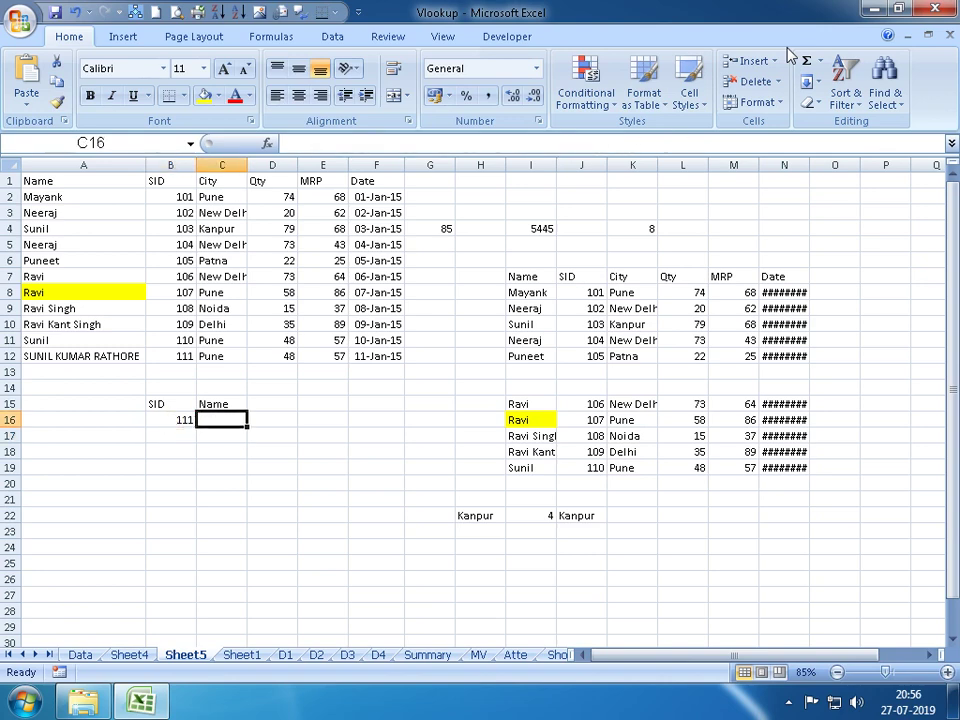
type("=")
key("Escape")
Enter a whole-column MATCH of B16 against column B in B17, returning 12
key("Down")
key("Left")
type("=")
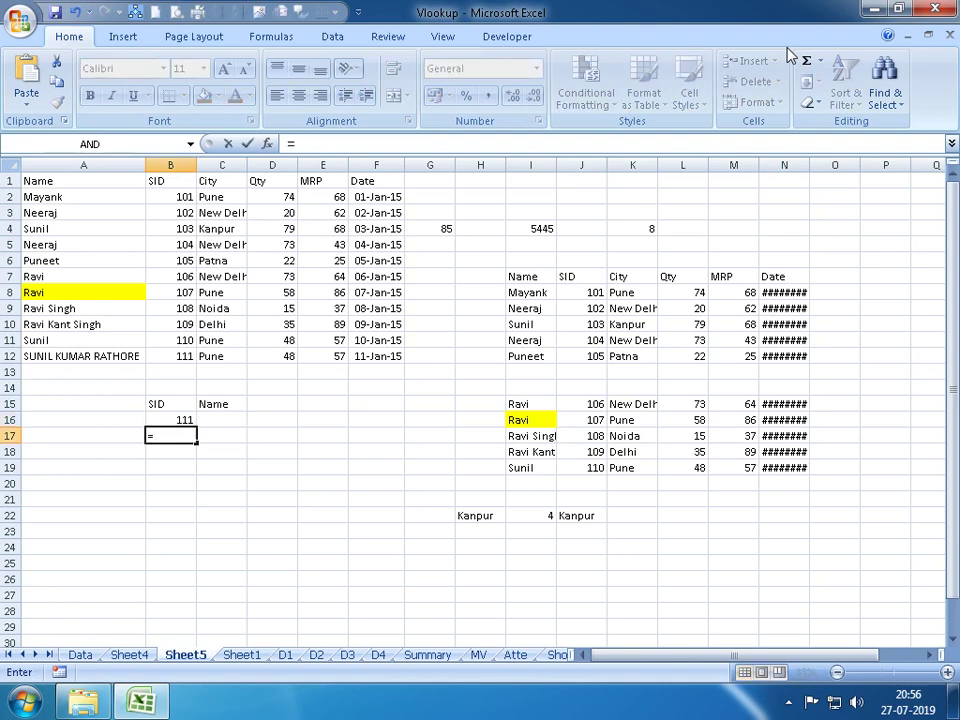
type("MA")
key("Tab")
key("Up")
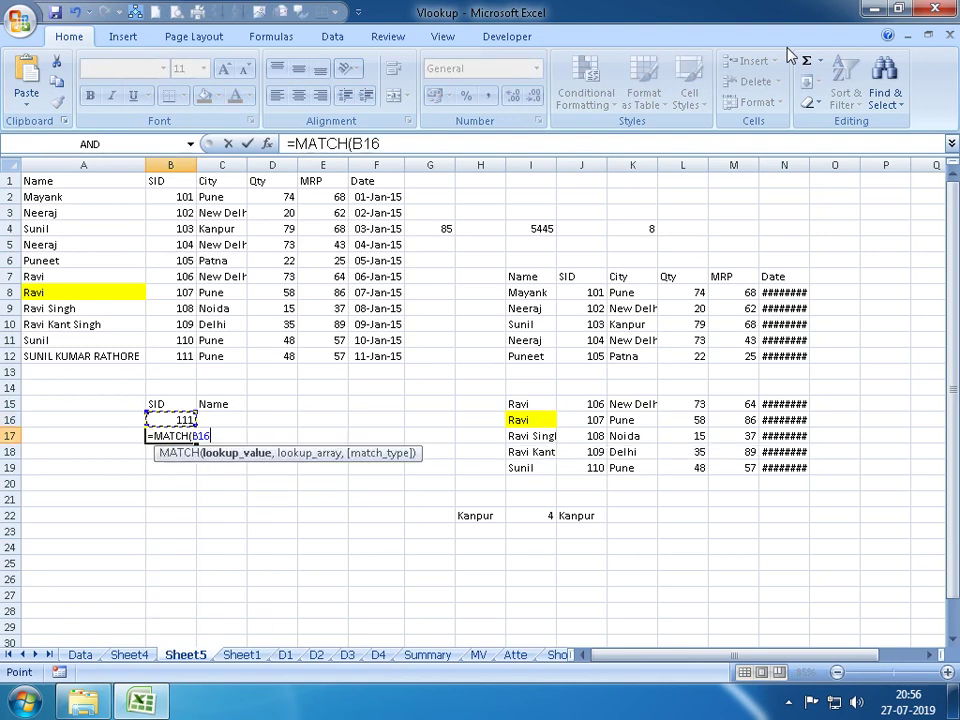
type(",")
key("Up")
key("Up")
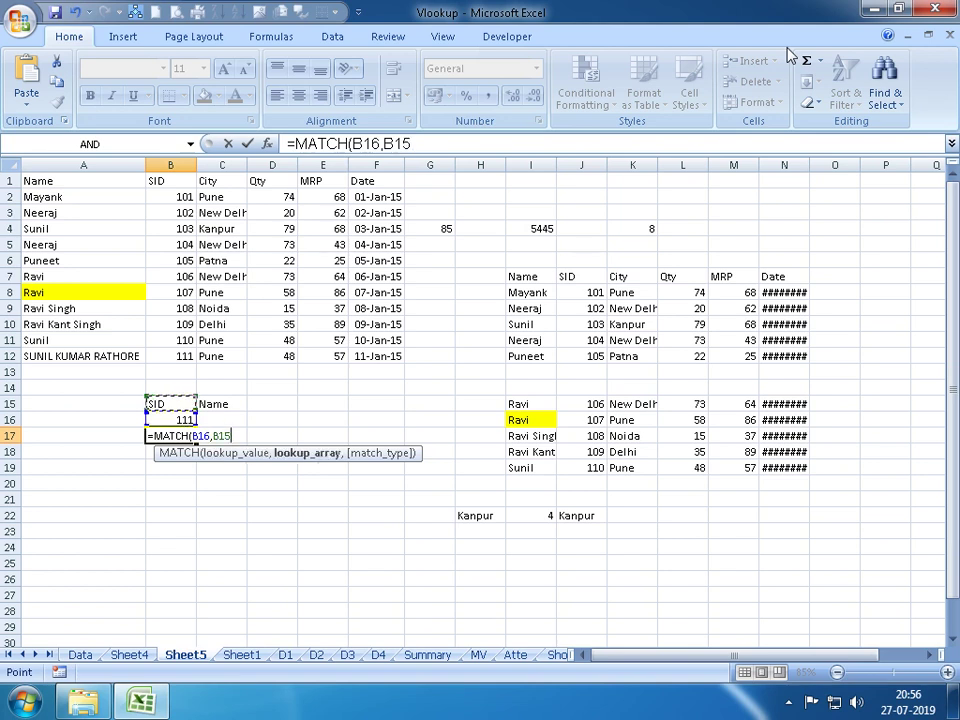
key("ctrl+space")
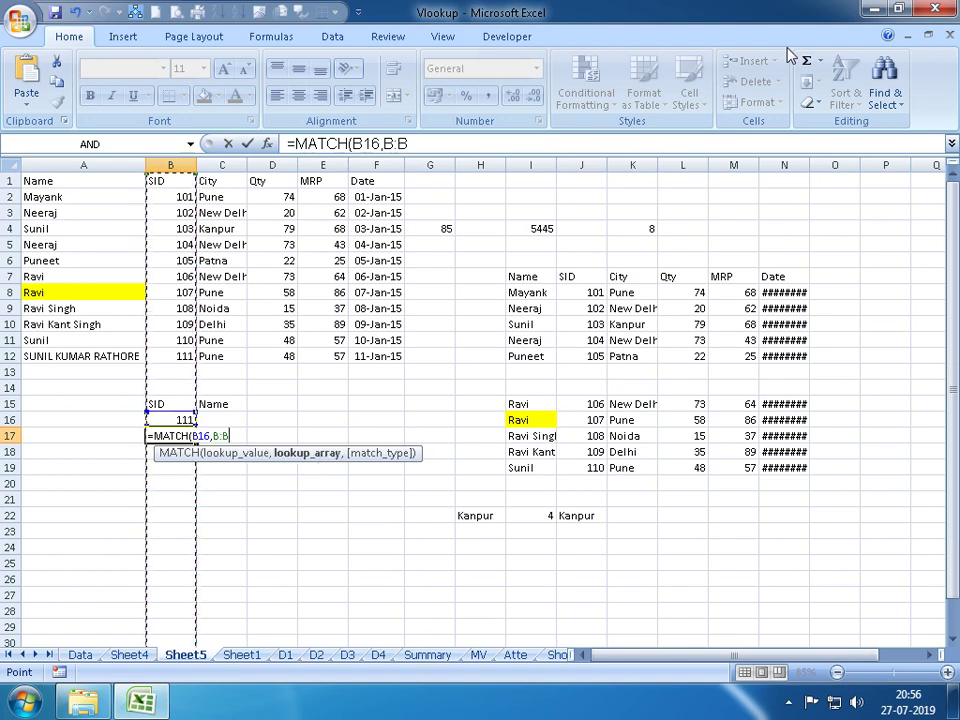
type(",")
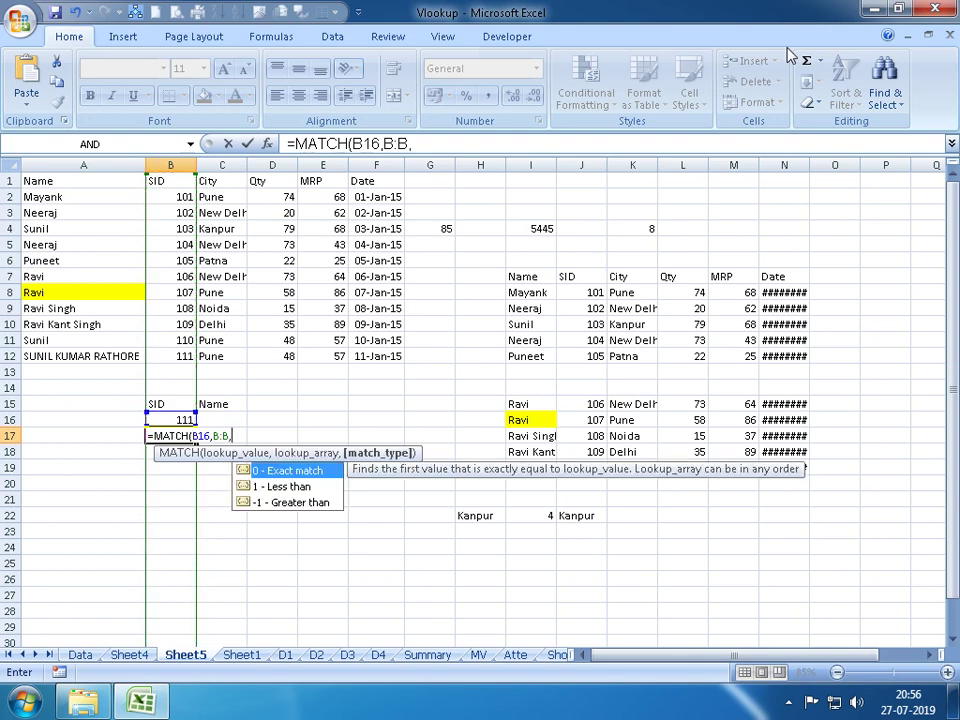
key("Return")
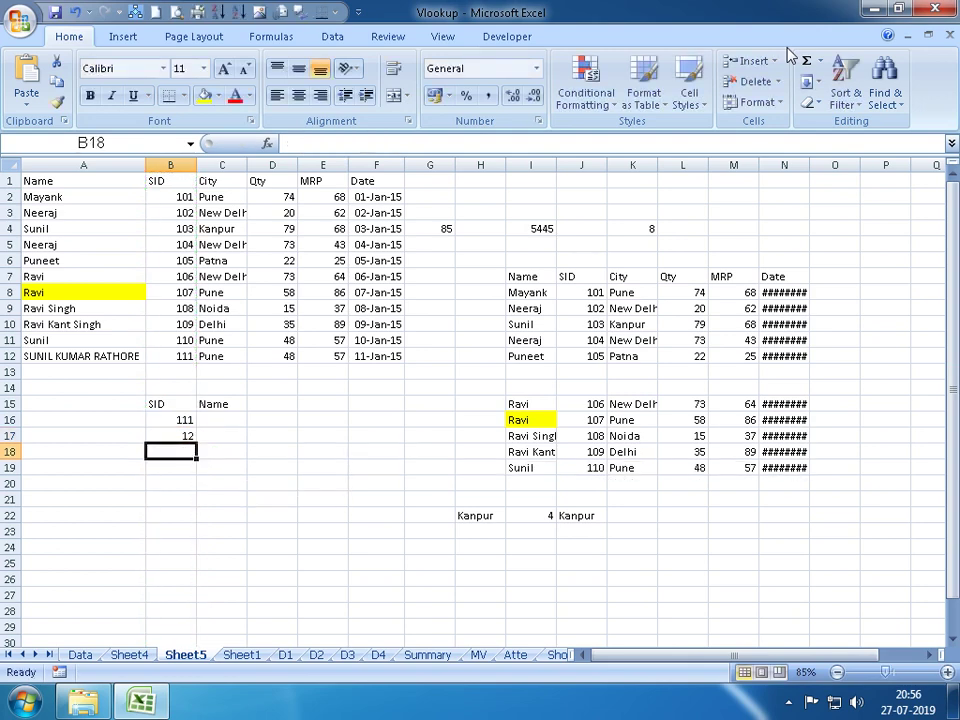
Rebuild B17 as =MATCH(B16,B:B,0), returning row position 12 for SID 111
key("Up")
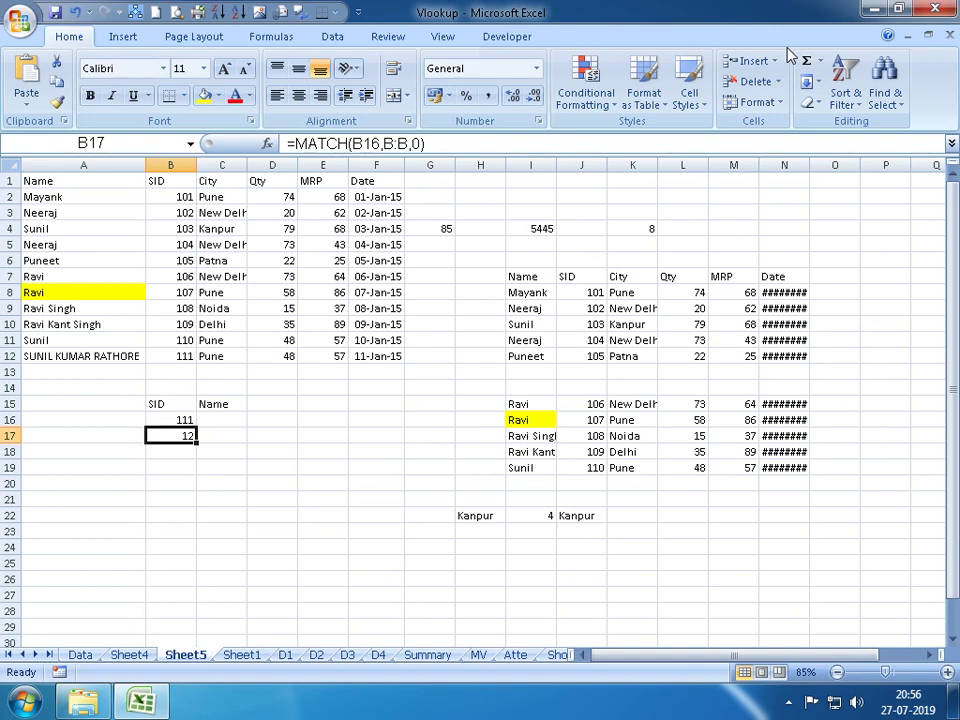
key("Delete")
type("=MA")
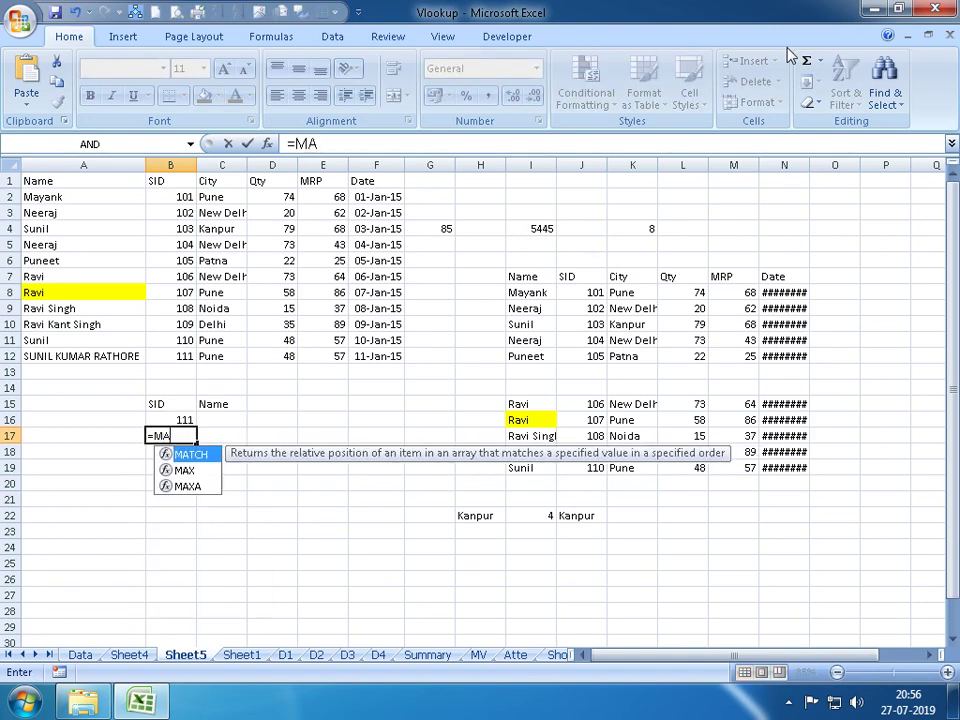
type("TCH(B16,")
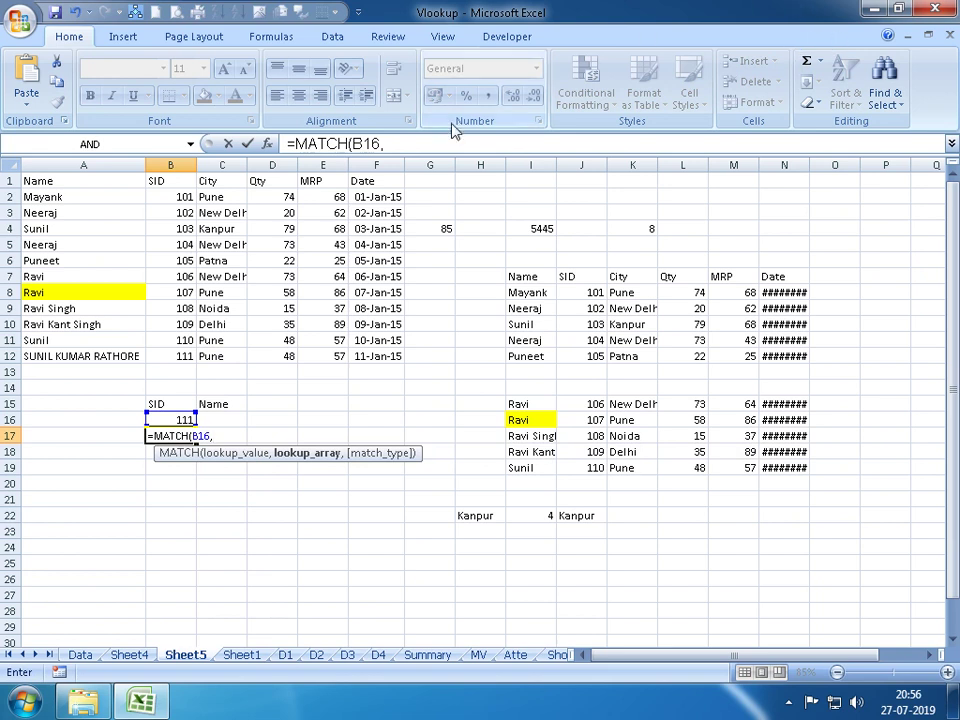
mouse_move(158, 181)
left_mouse_down()
mouse_move(206, 345)
mouse_move(189, 355)
left_mouse_up()
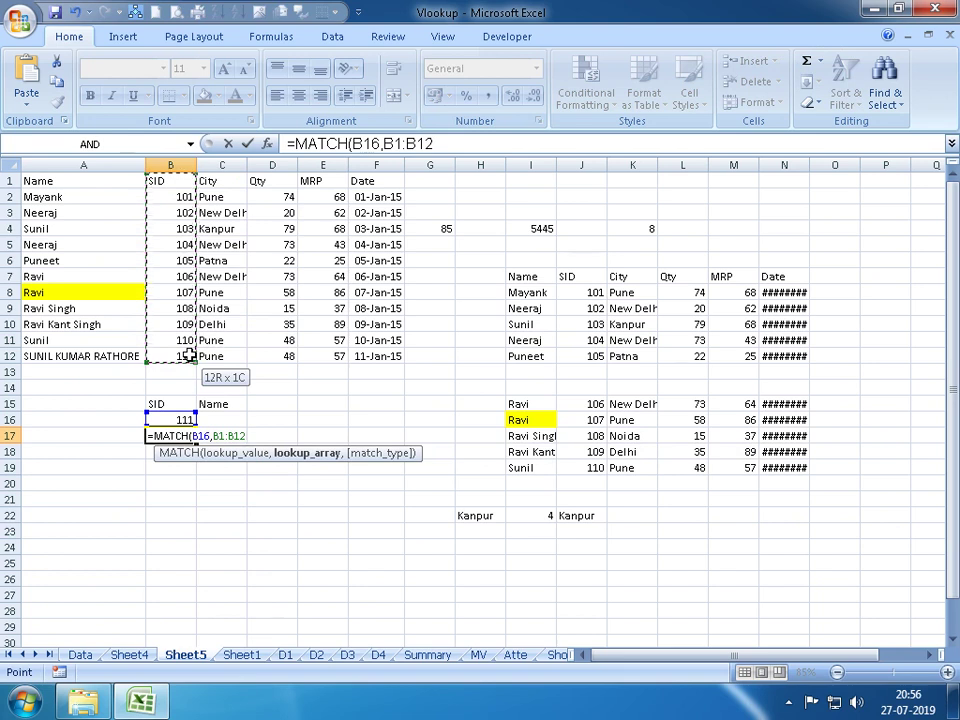
left_click(166, 164)
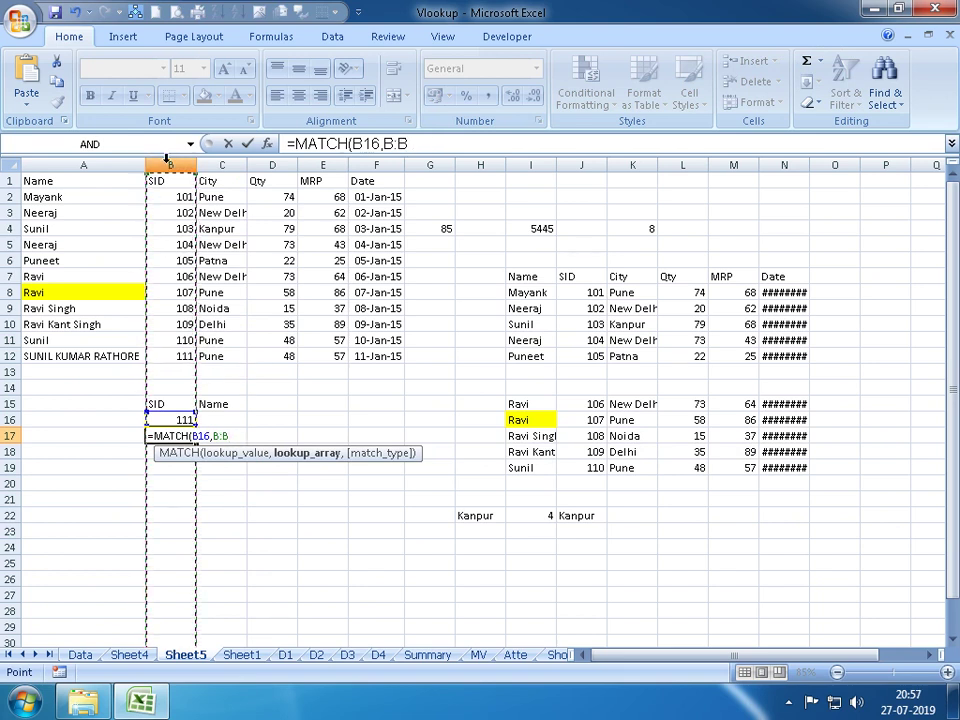
type(",")
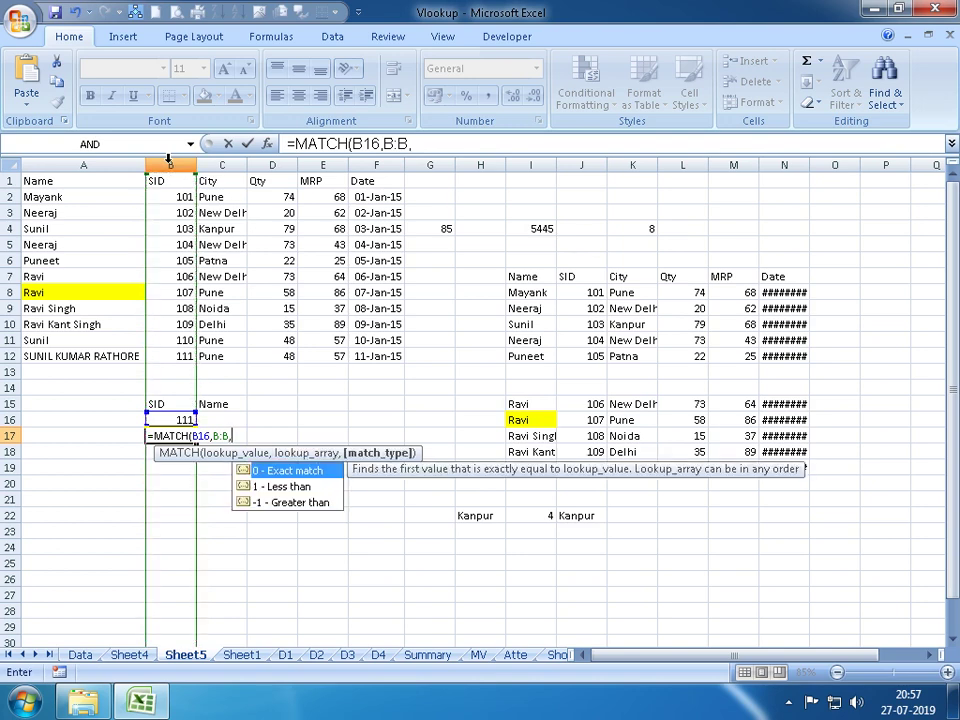
type("0")
key("Return")
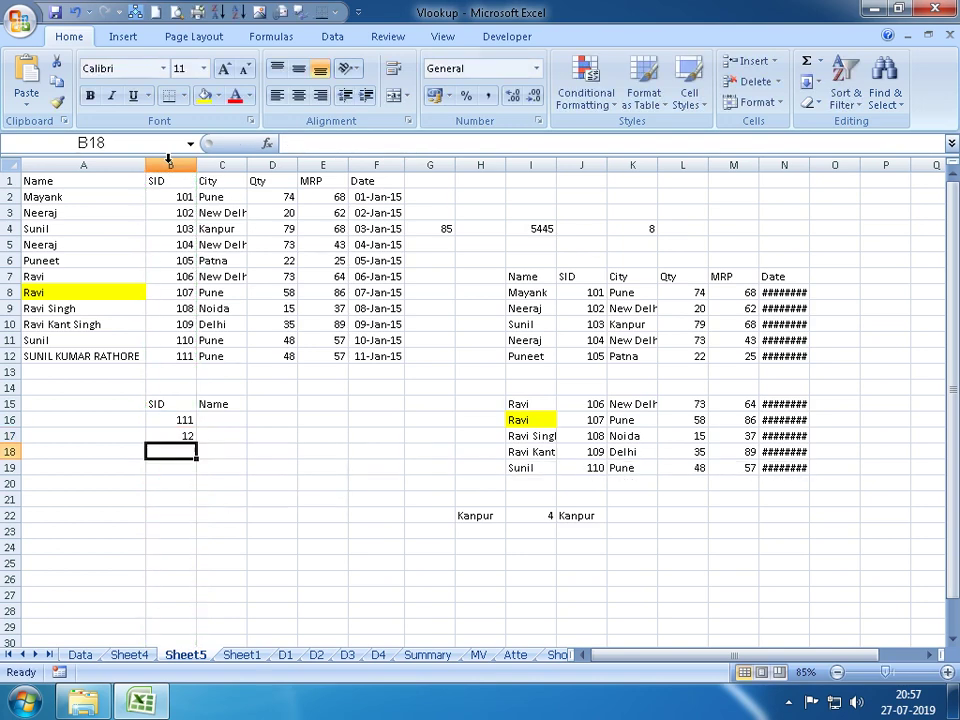
key("Up")
key("Right")
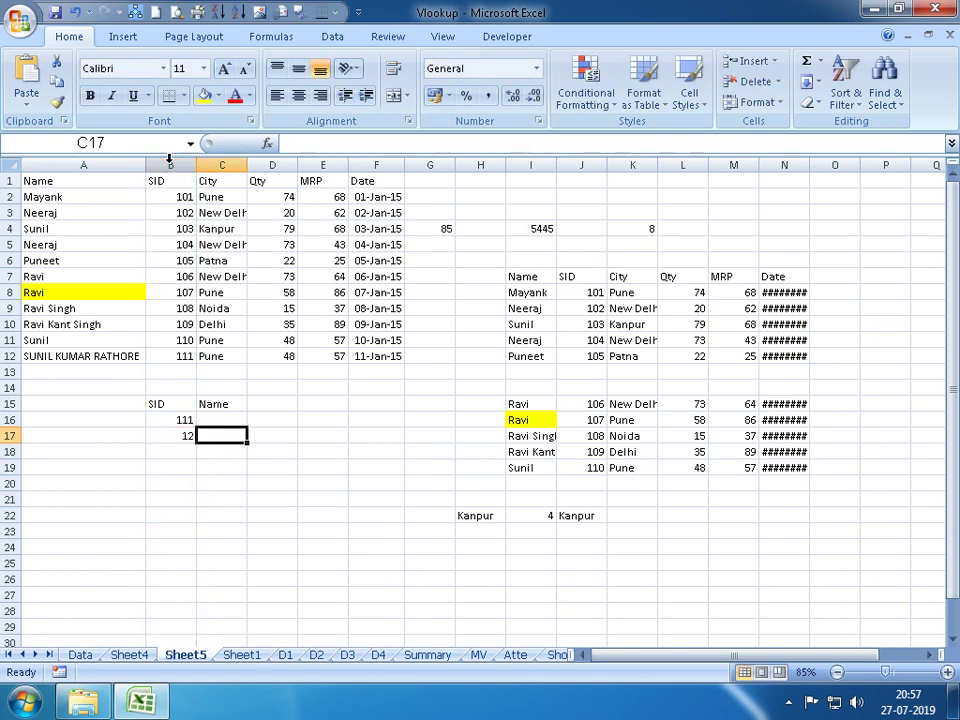
Enter a MATCH formula that finds the Name header's position in row 1, returning 1
type("=MATCH(")
key("Up")
key("Up")
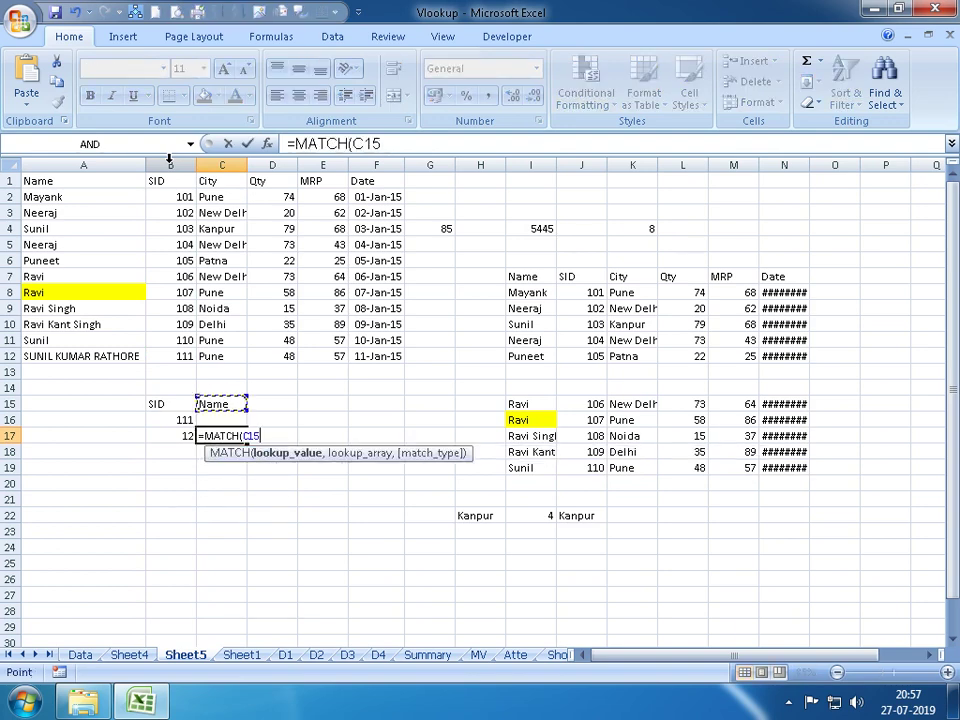
type(",")
key("Up")
key("Up")
key("Up")
key("Up")
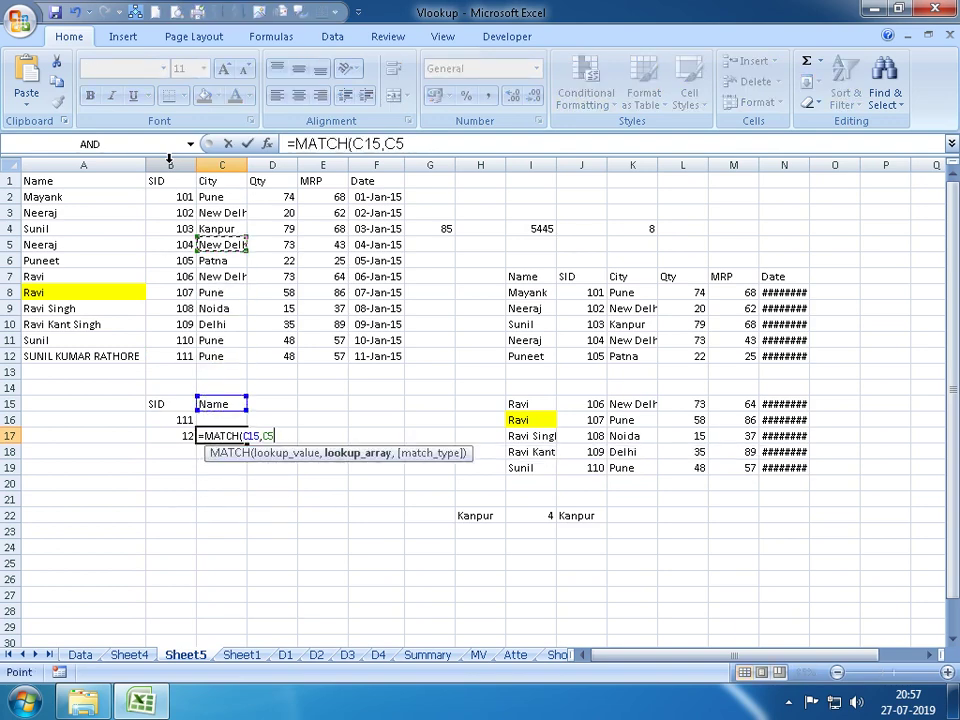
key("Up")
key("Up")
key("Up")
key("shift+space")
type(",")
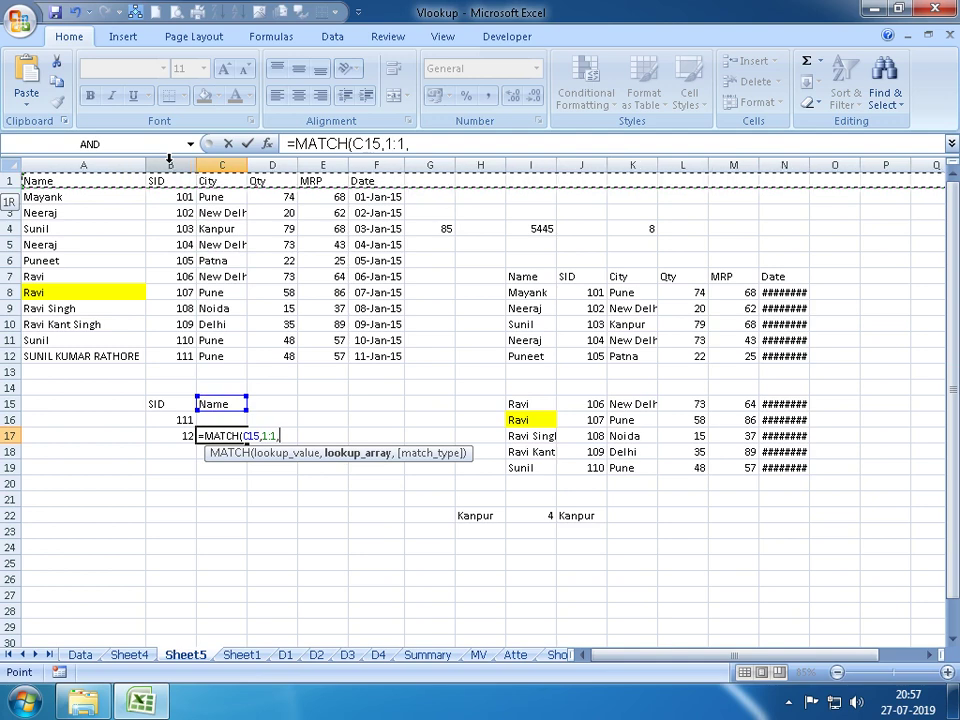
type("04")
key("BackSpace")
key("BackSpace")
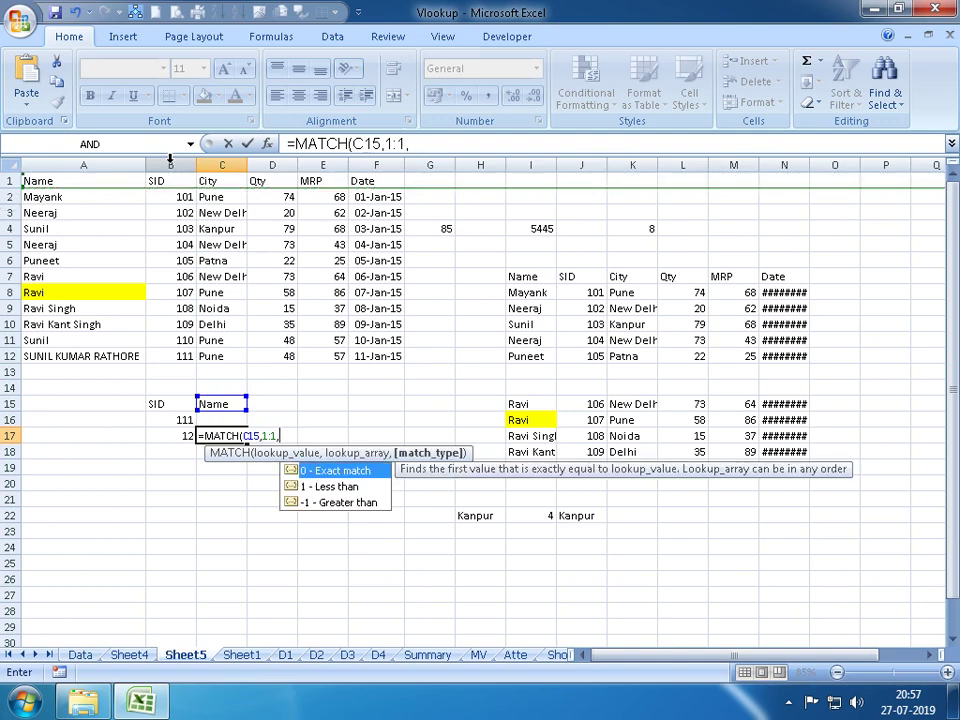
key("Return")
key("Up")
key("Up")
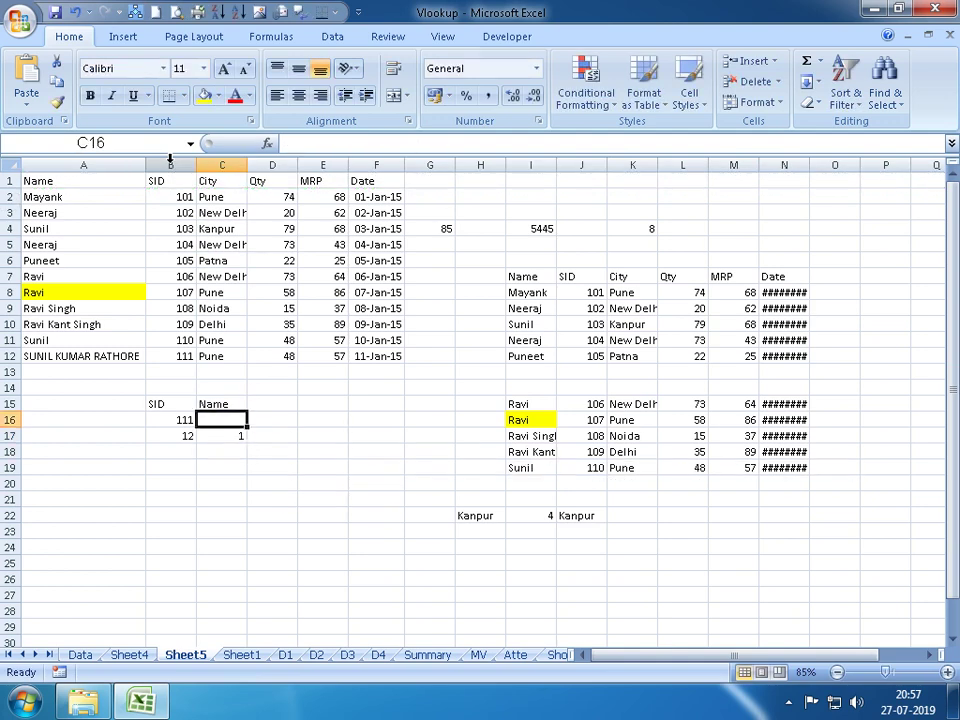
type("=OFFSET(")
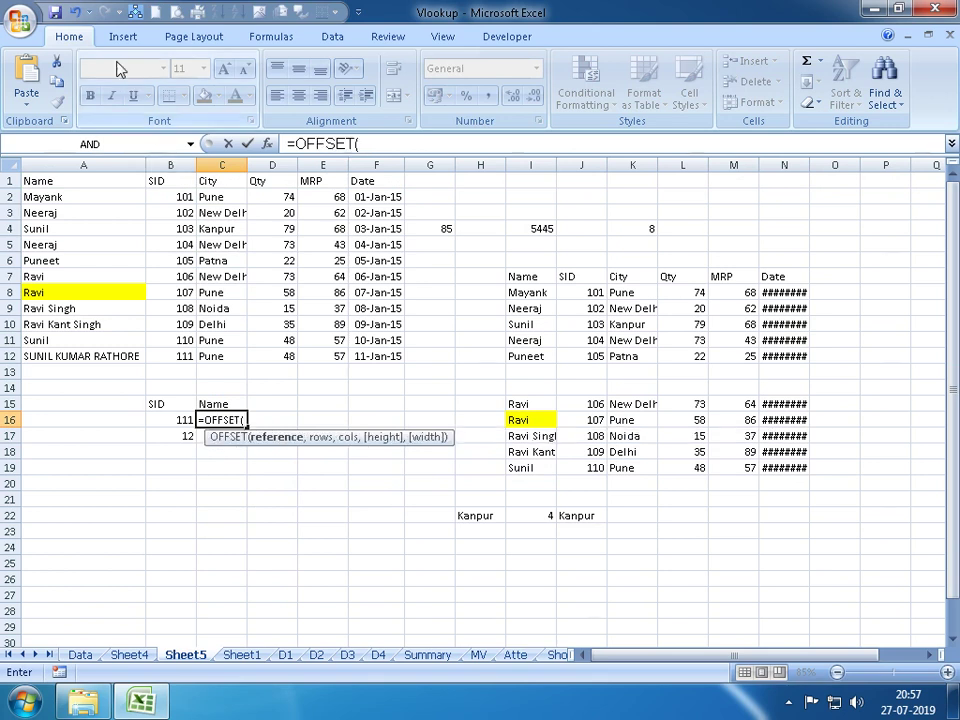
left_click(88, 181)
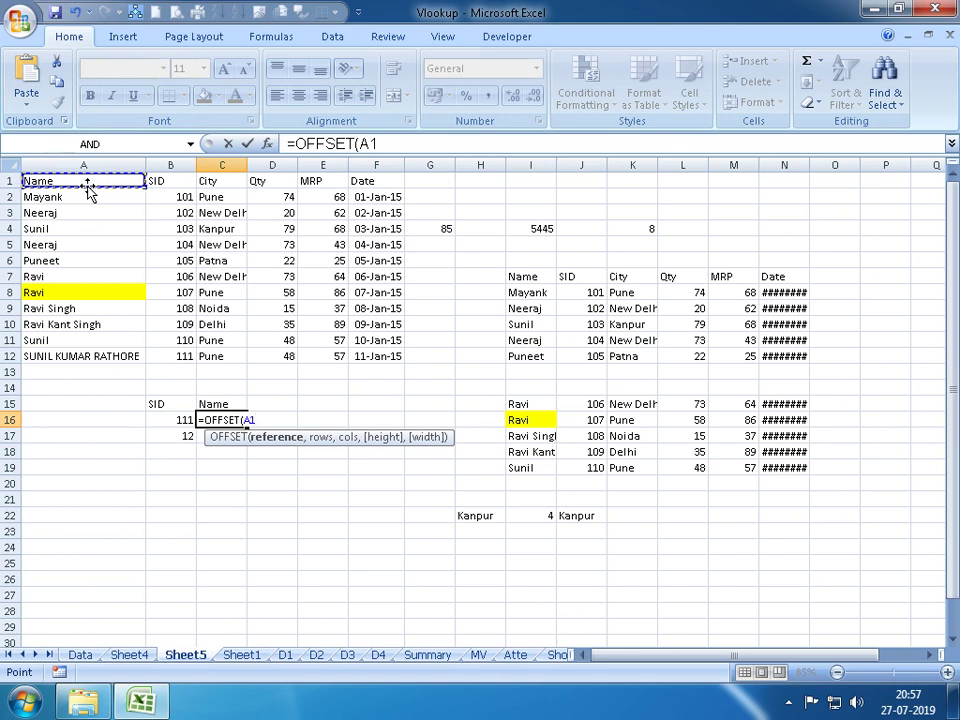
type(",")
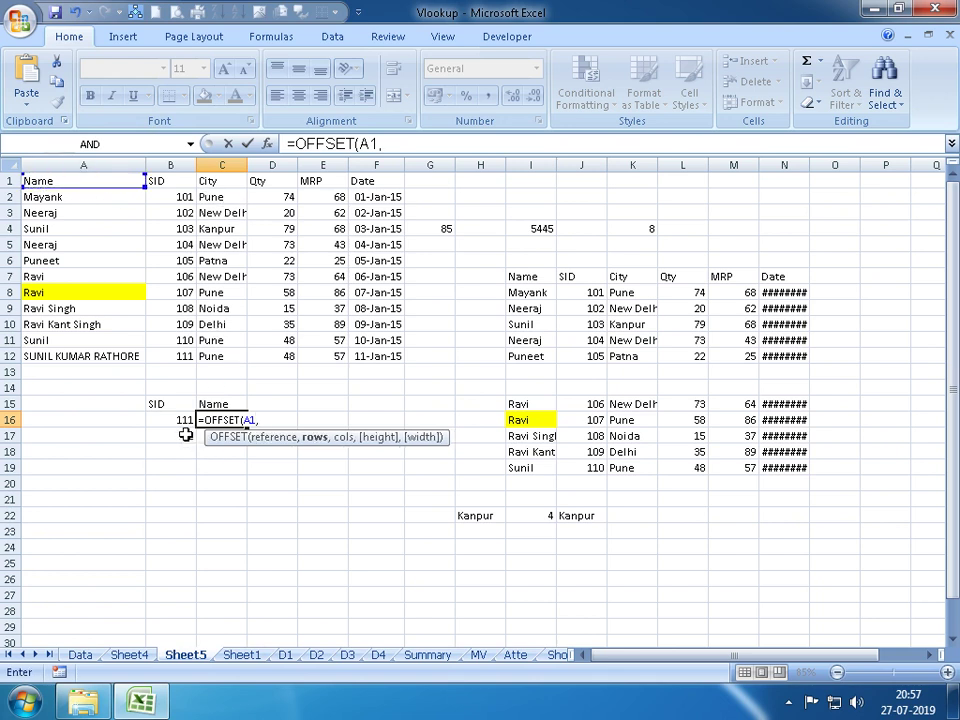
left_click(165, 436)
type("-1")
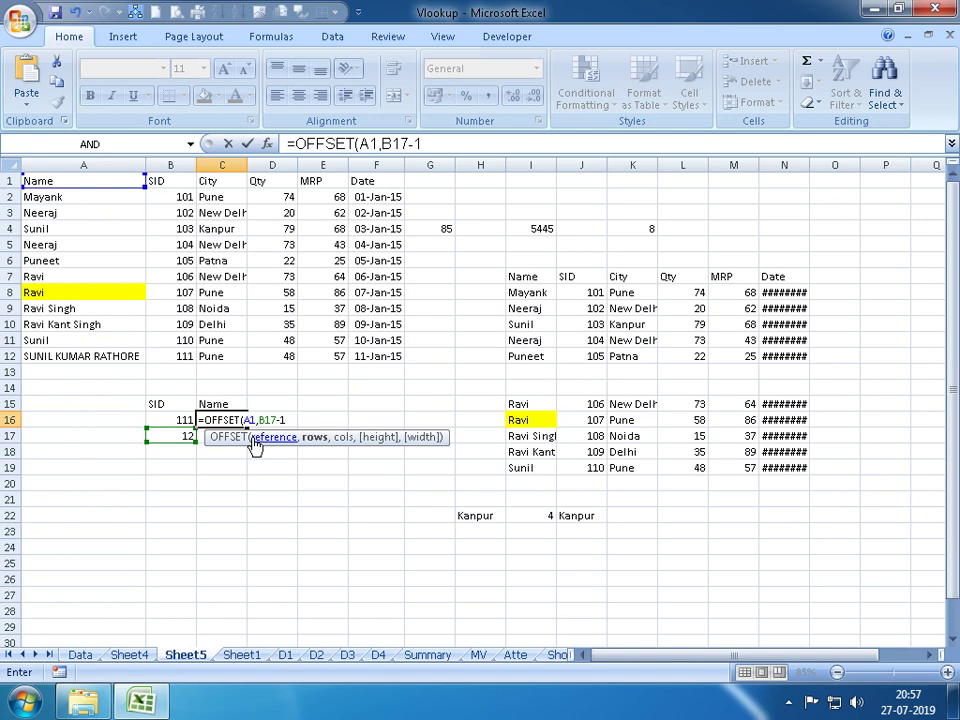
type(",C17-")
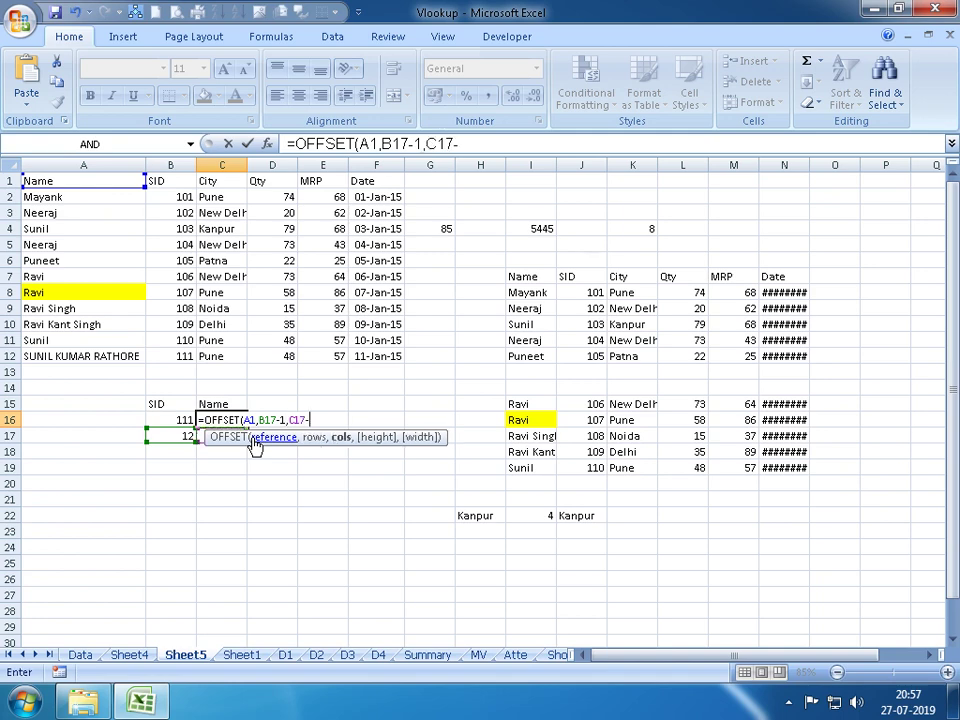
type("1")
key("Return")
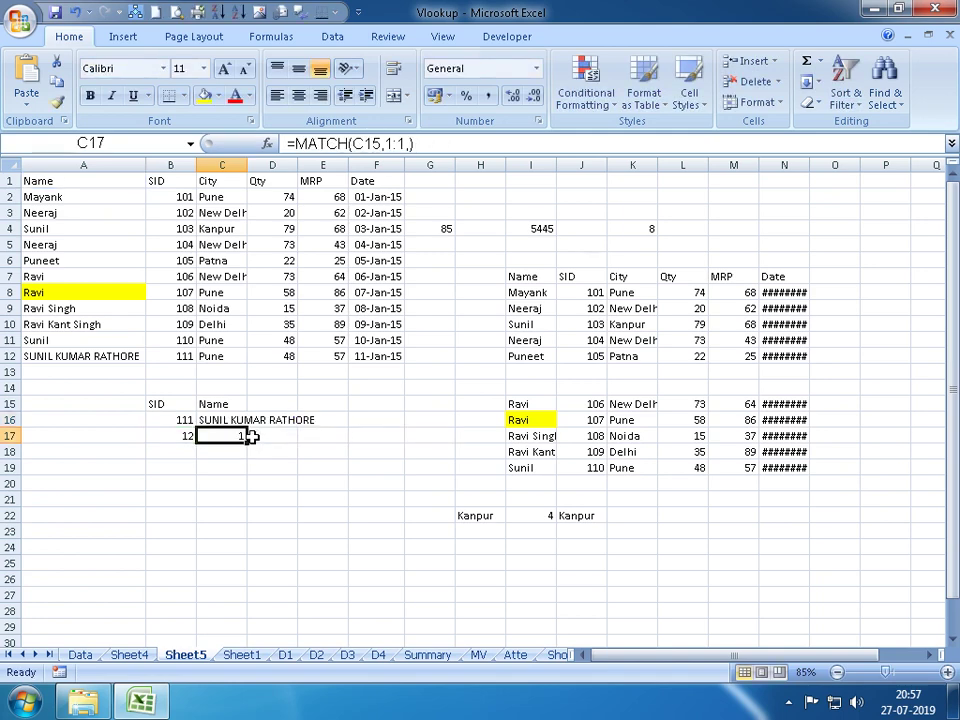
Start row 13 with name SHAHRUKH, SID 112 and city DELHI
key("Left")
key("Left")
key("Up")
key("Up")
key("Up")
key("Up")
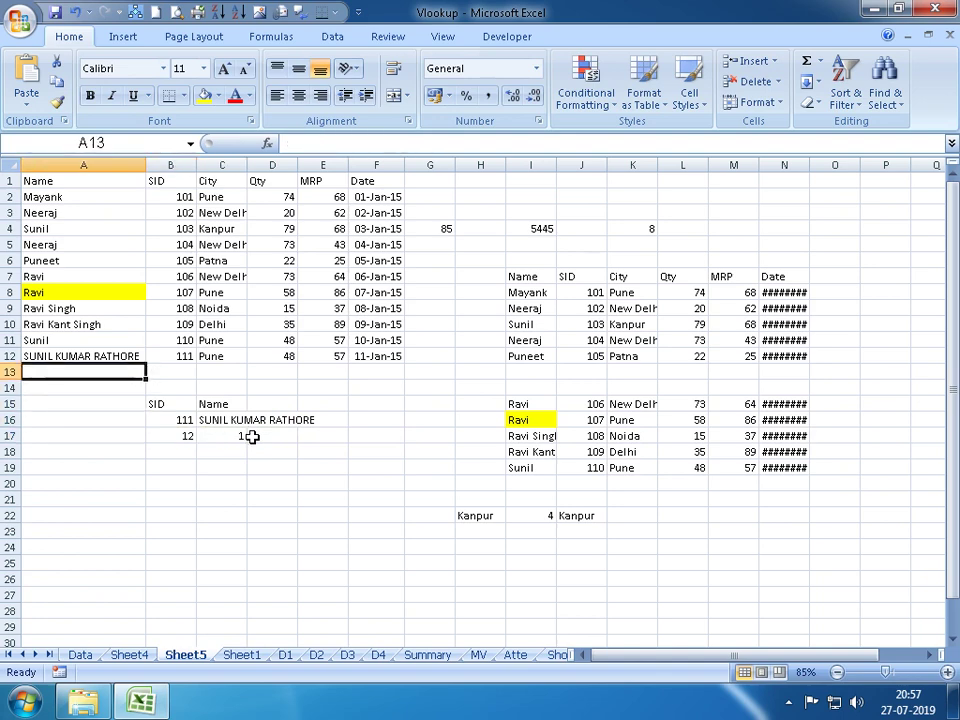
type("SHA")
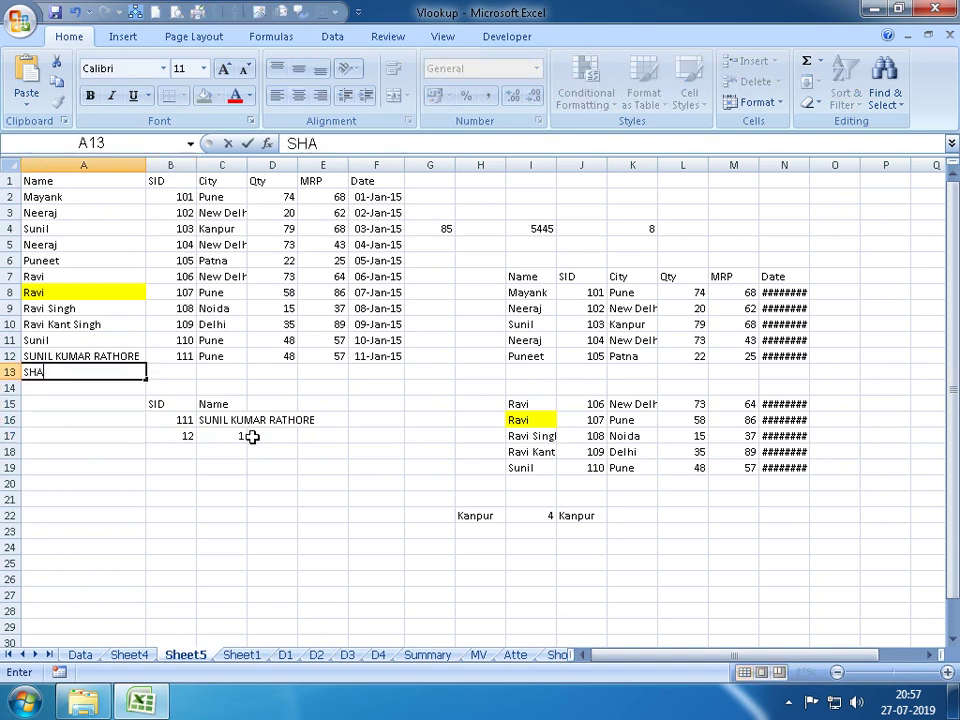
type("HRUKH")
key("Tab")
type("11")
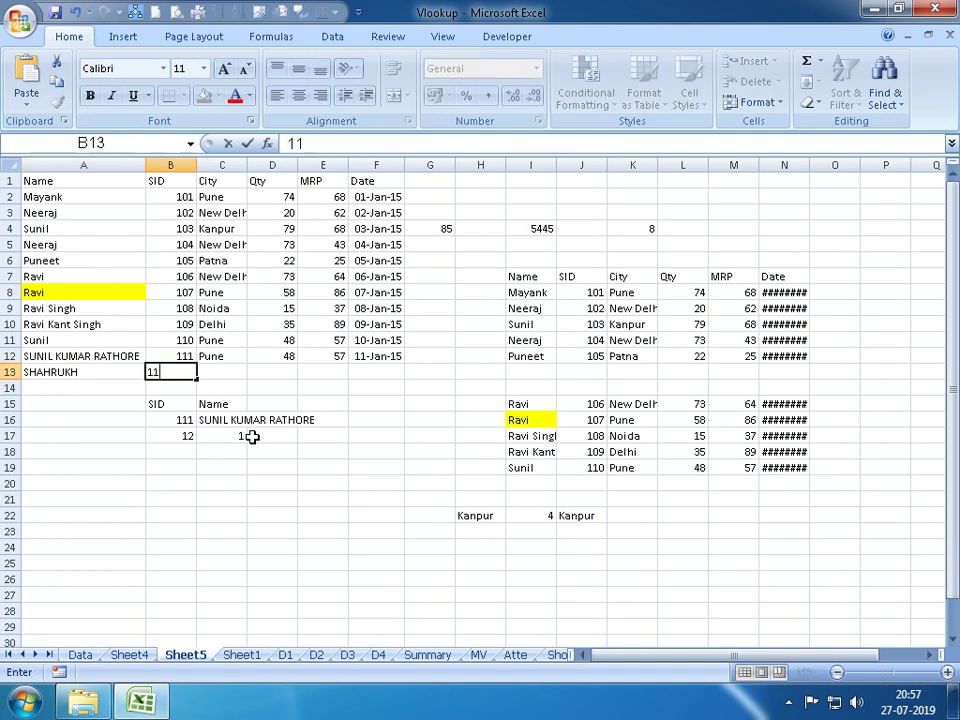
type("2")
key("Down")
key("Up")
key("Right")
type("DA")
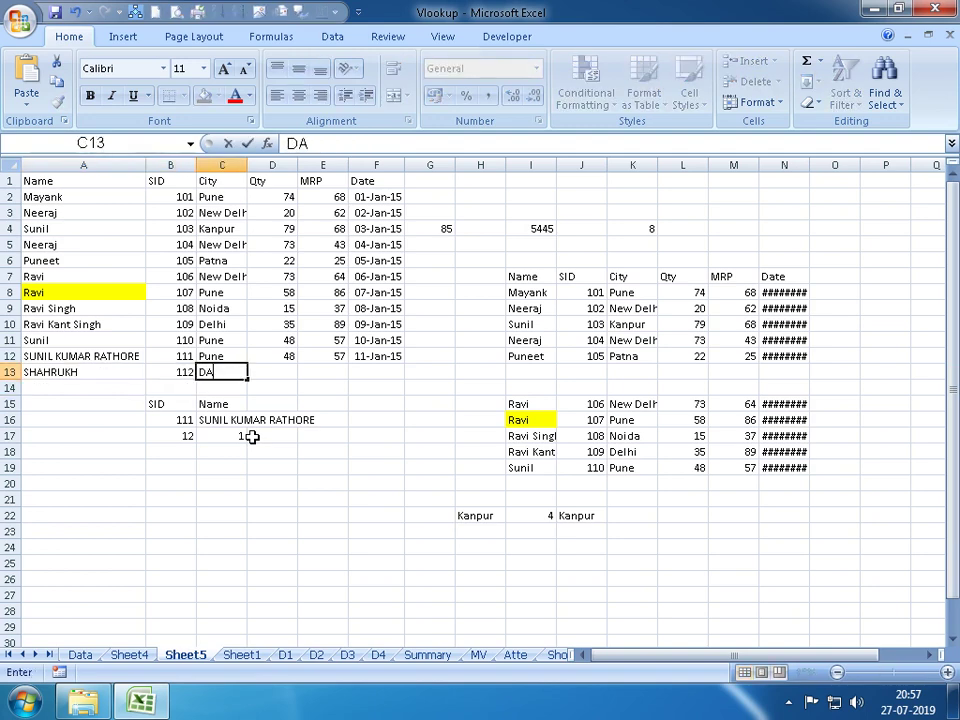
key("BackSpace")
type("ELHi")
key("Return")
Fill row 13 with Qty 497, MRP 545 and date 12-Jan-15
key("Up")
key("Right")
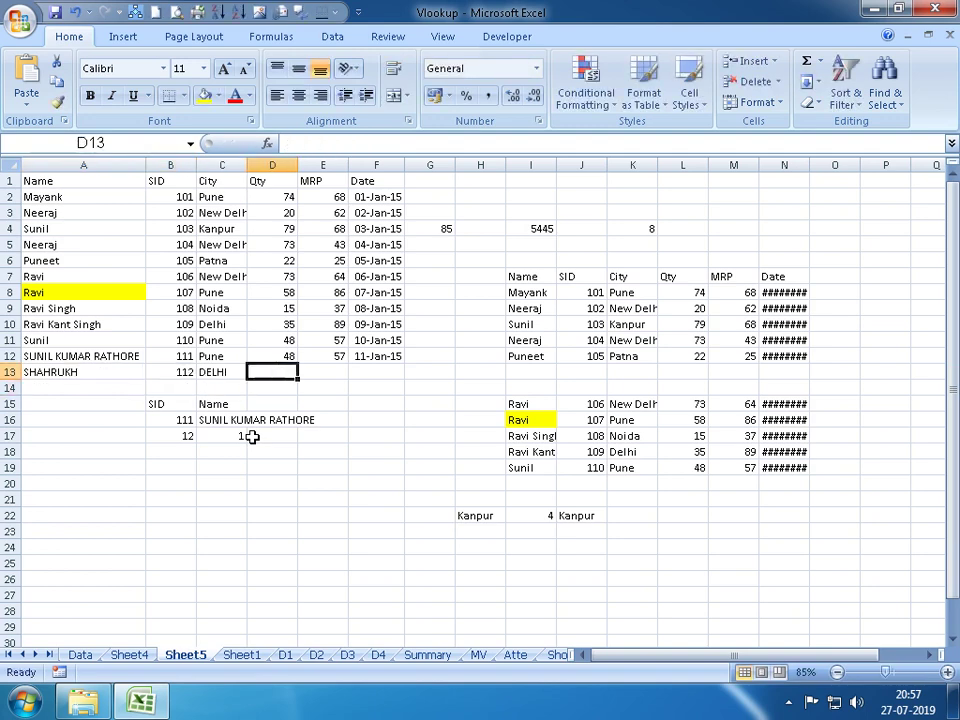
type("497")
key("Return")
key("Right")
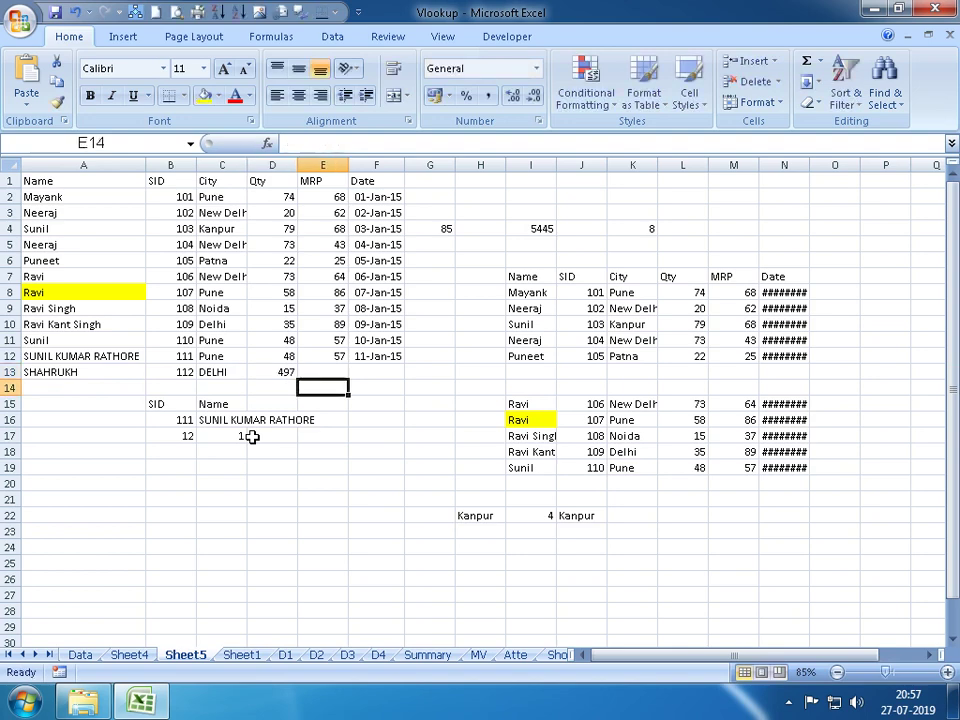
key("Up")
type("545")
key("Return")
key("Up")
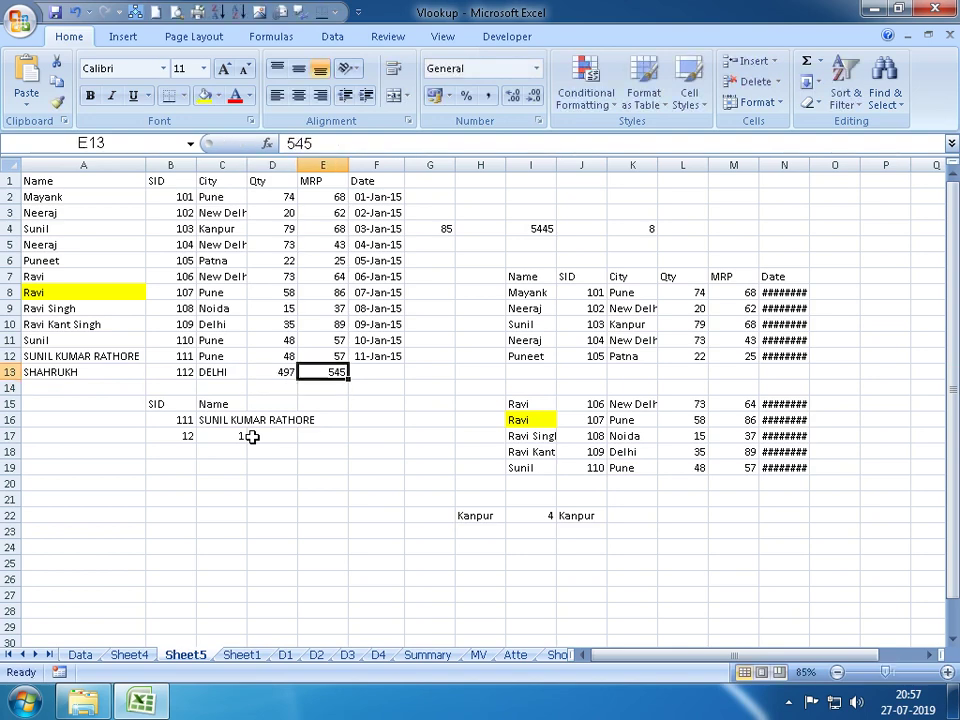
key("Right")
type("12-1-15")
key("Return")
key("Left")
key("Left")
key("Left")
key("Left")
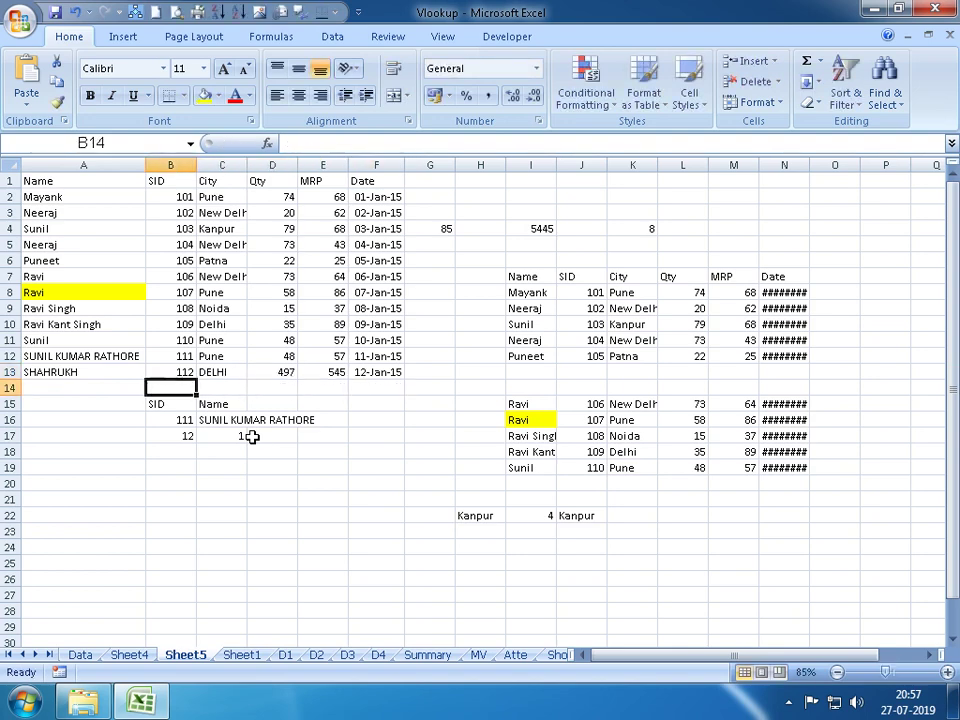
Enter 112 as the lookup SID in B16
key("Down")
key("Down")
type("112")
key("Return")
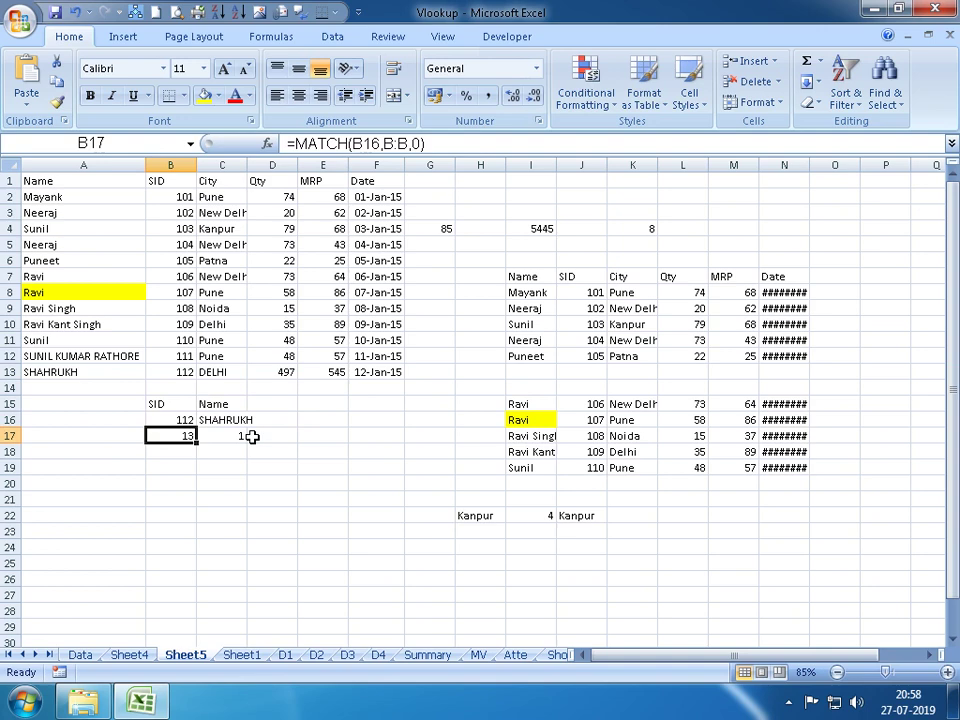
On Sheet1, clear the old values from C10:F20 and the leftover numbers in column B
left_click(238, 655)
left_click_drag(180, 358, 356, 535)
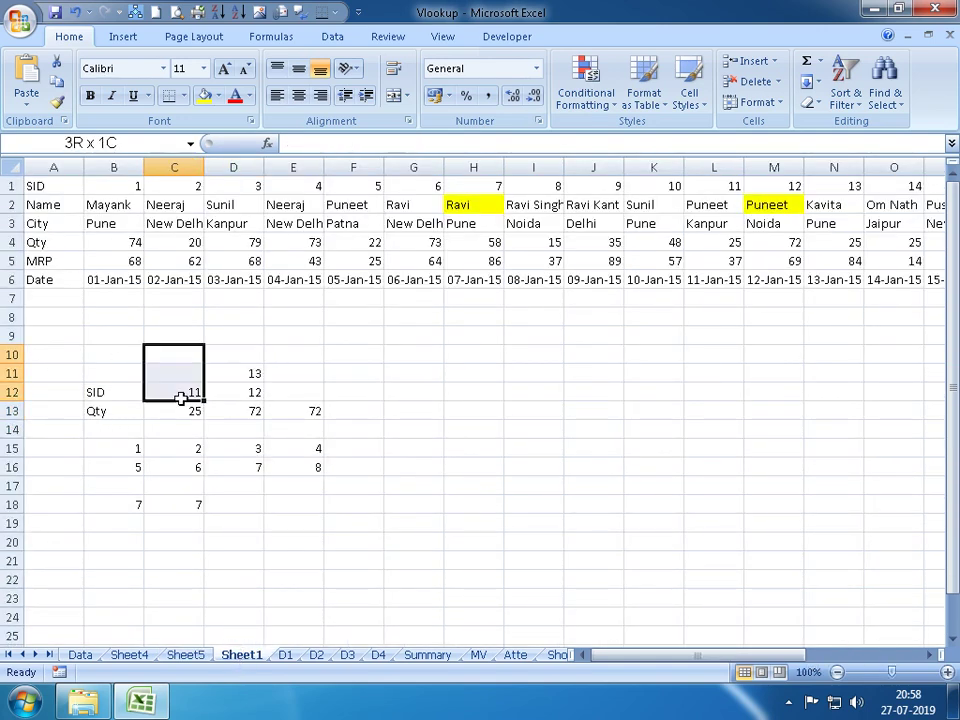
key("Delete")
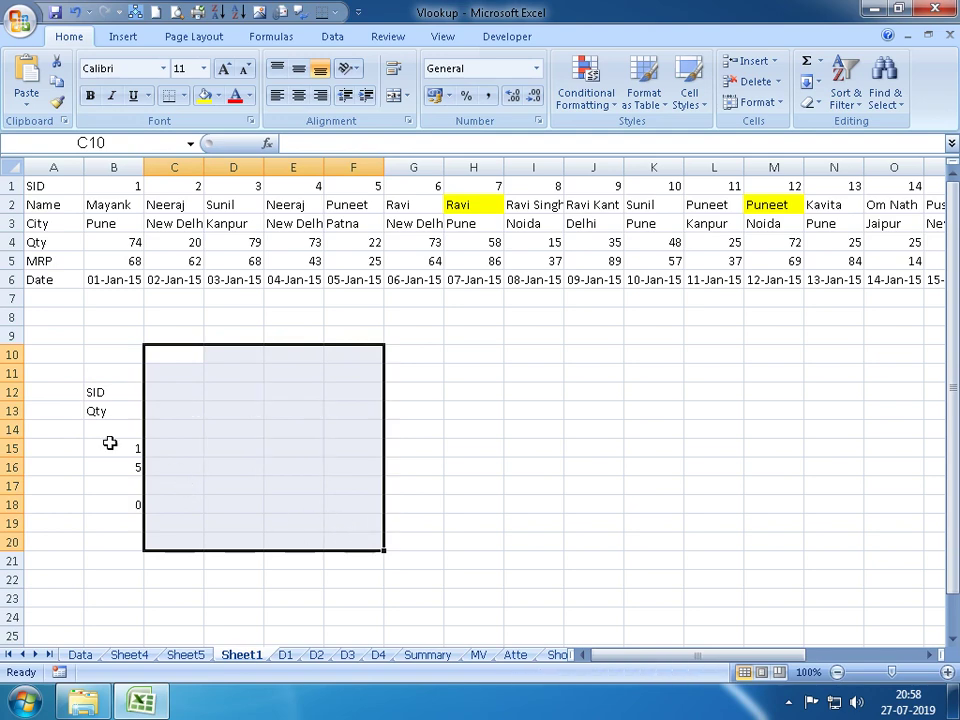
left_click_drag(110, 430, 142, 520)
key("Delete")
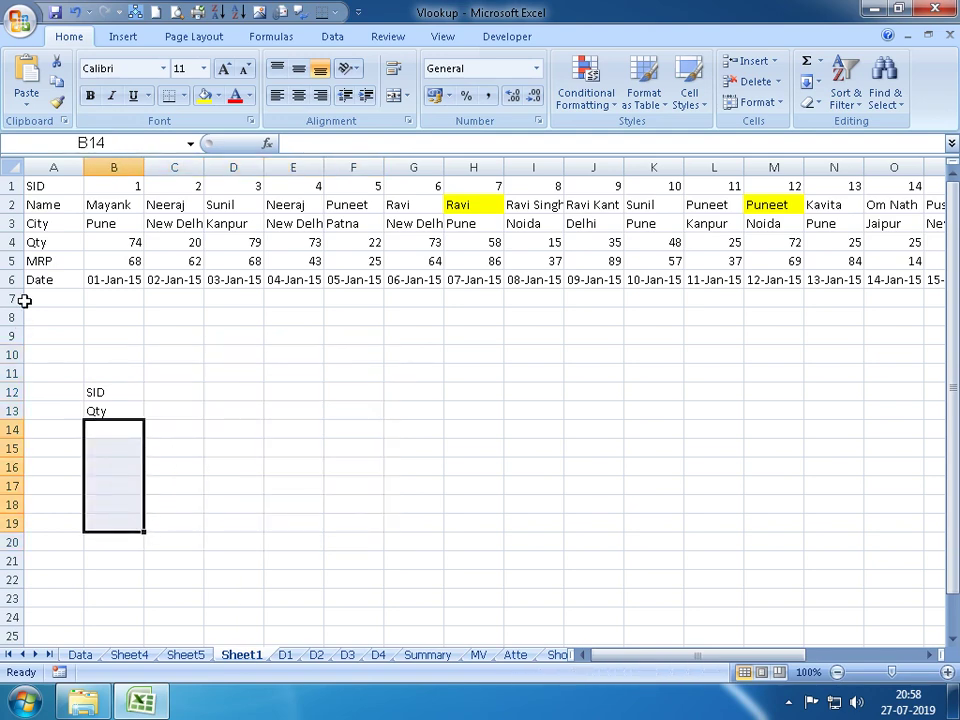
Use C12 as the SID cell and relabel B13 from Qty to NAME
left_click_drag(45, 168, 417, 175)
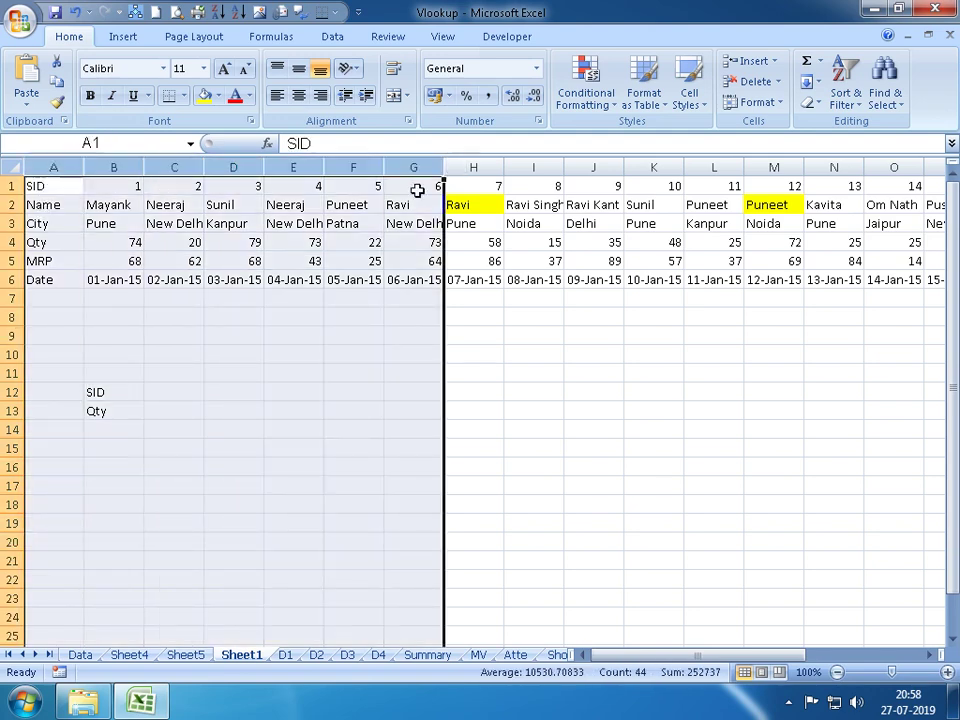
left_click_drag(12, 186, 8, 297)
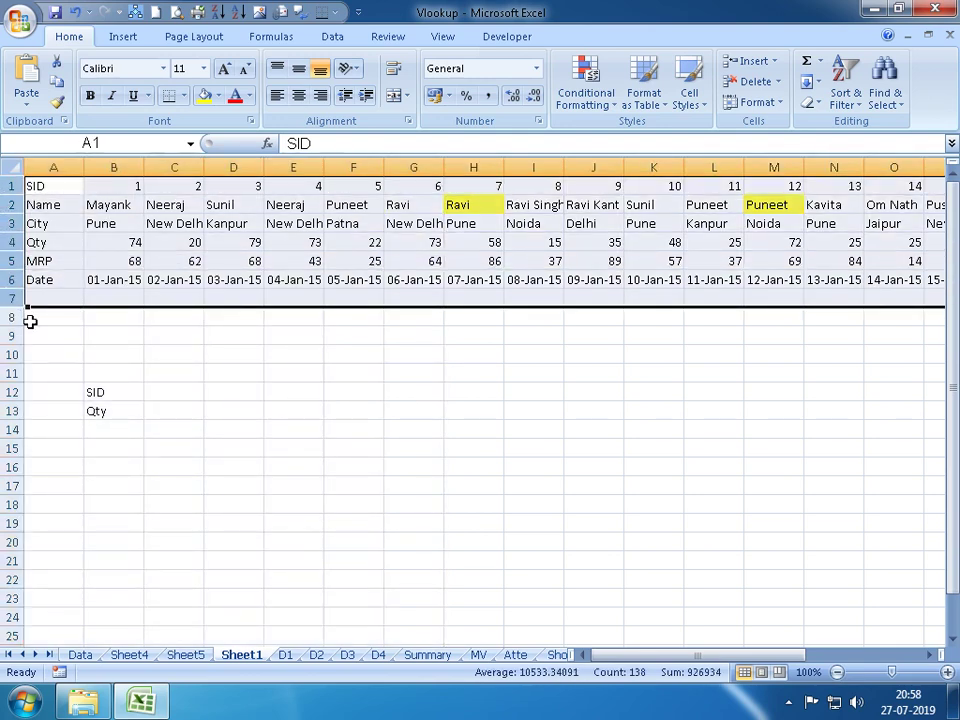
left_click(158, 391)
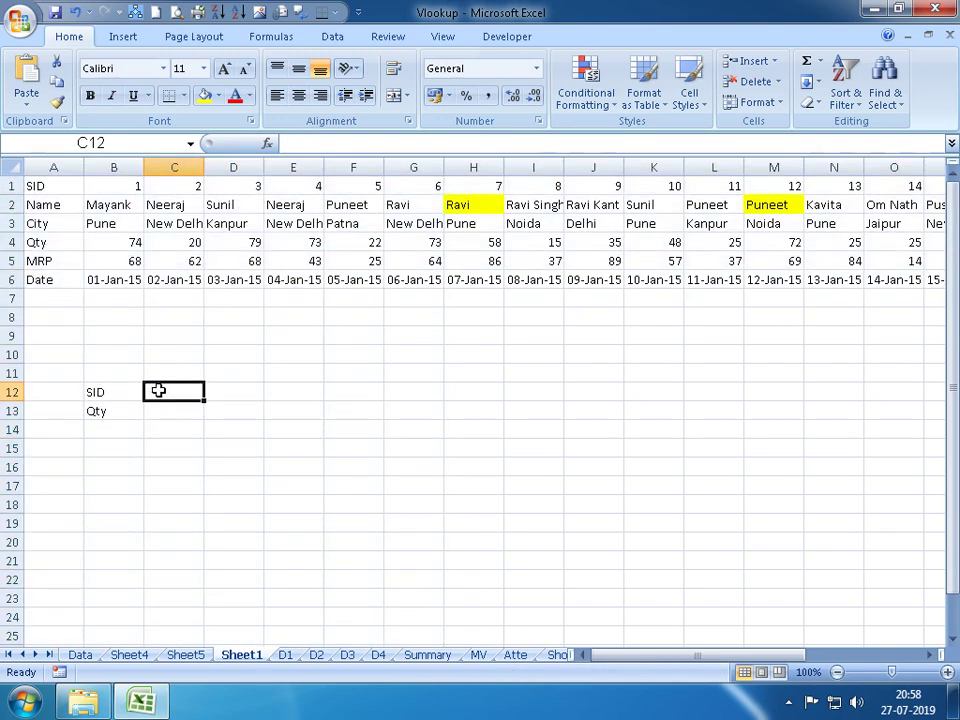
type("=HLO")
key("Tab")
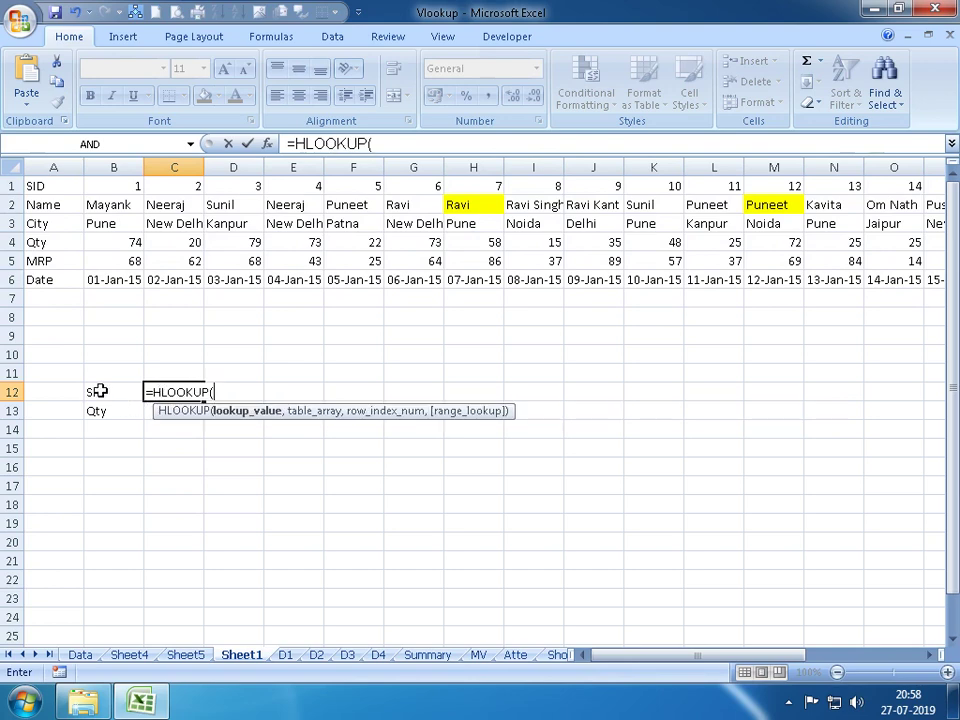
key("Escape")
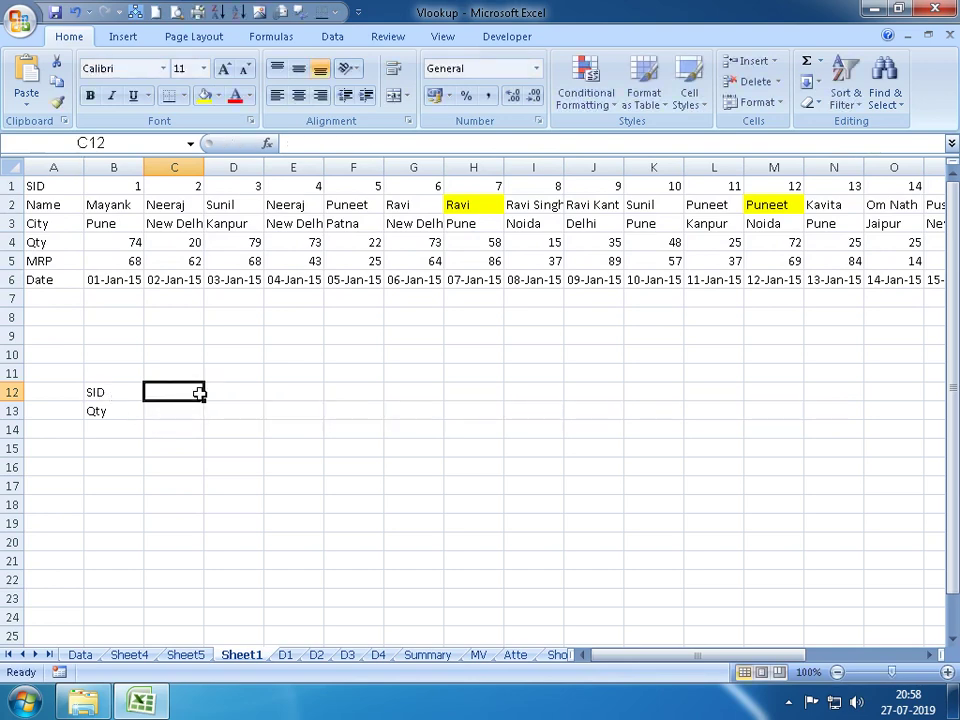
key("Down")
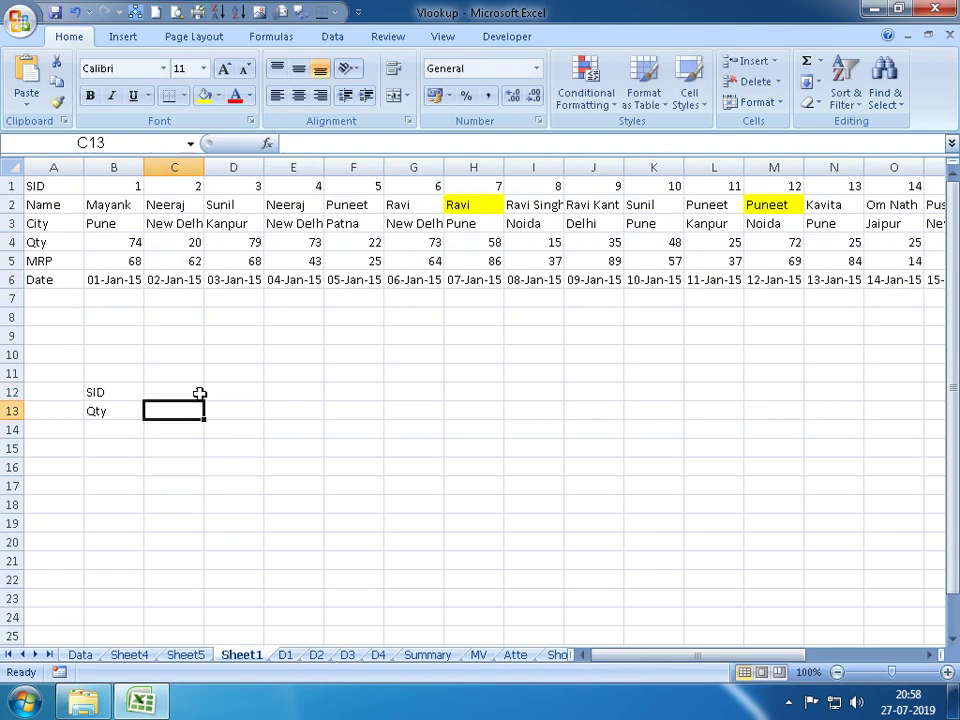
key("Left")
type("NAME")
key("Return")
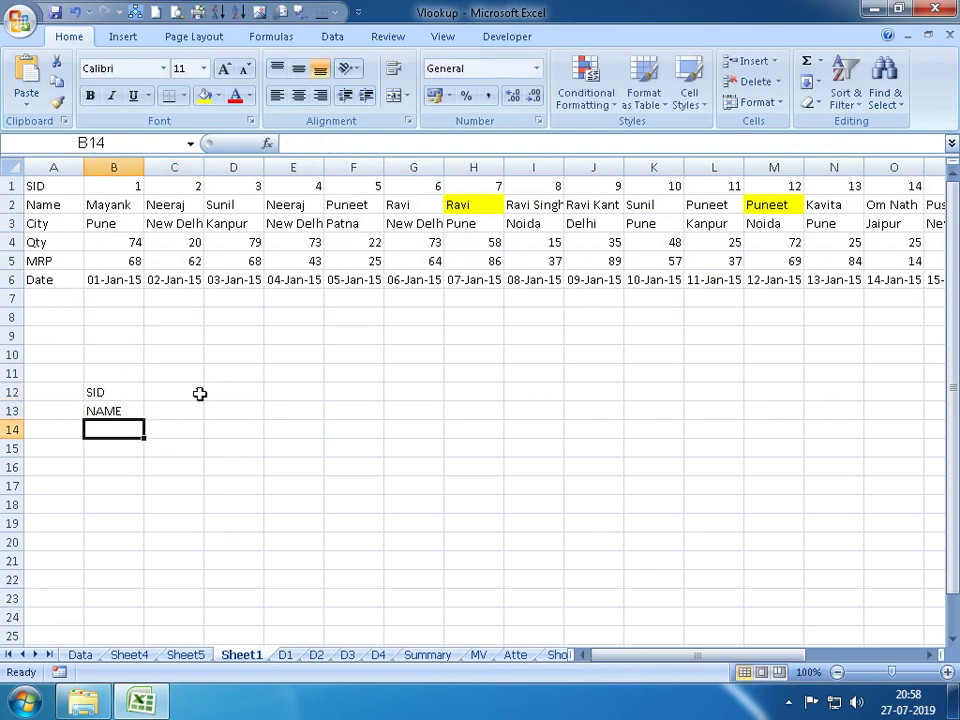
Enter =HLOOKUP(C12,1:6,8,0) in C13
key("Up")
key("Right")
type("=H")
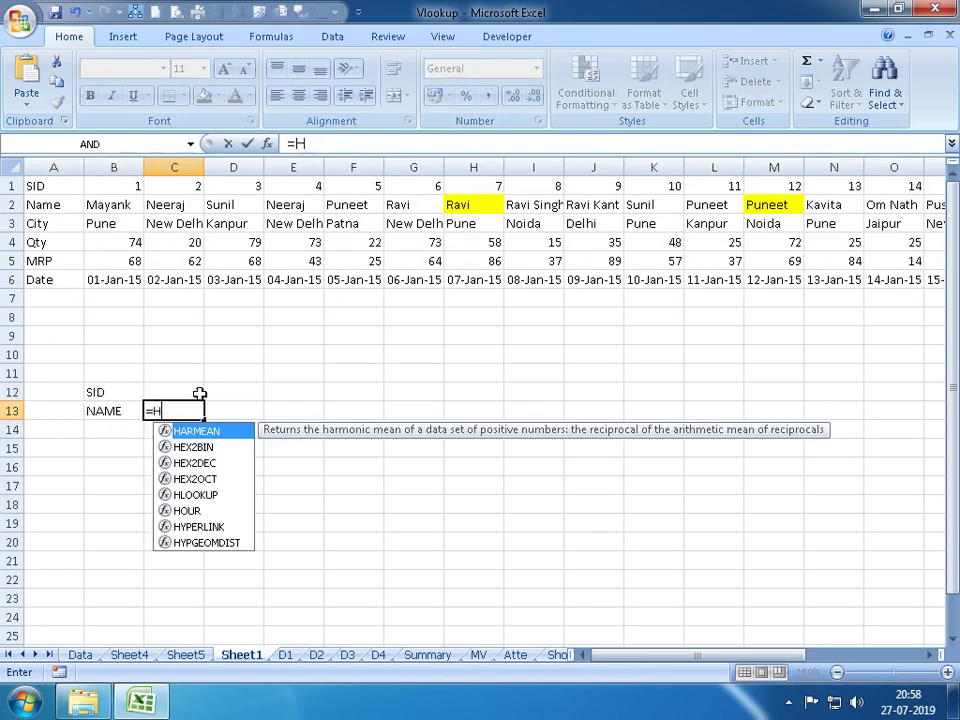
type("LOOKUP(")
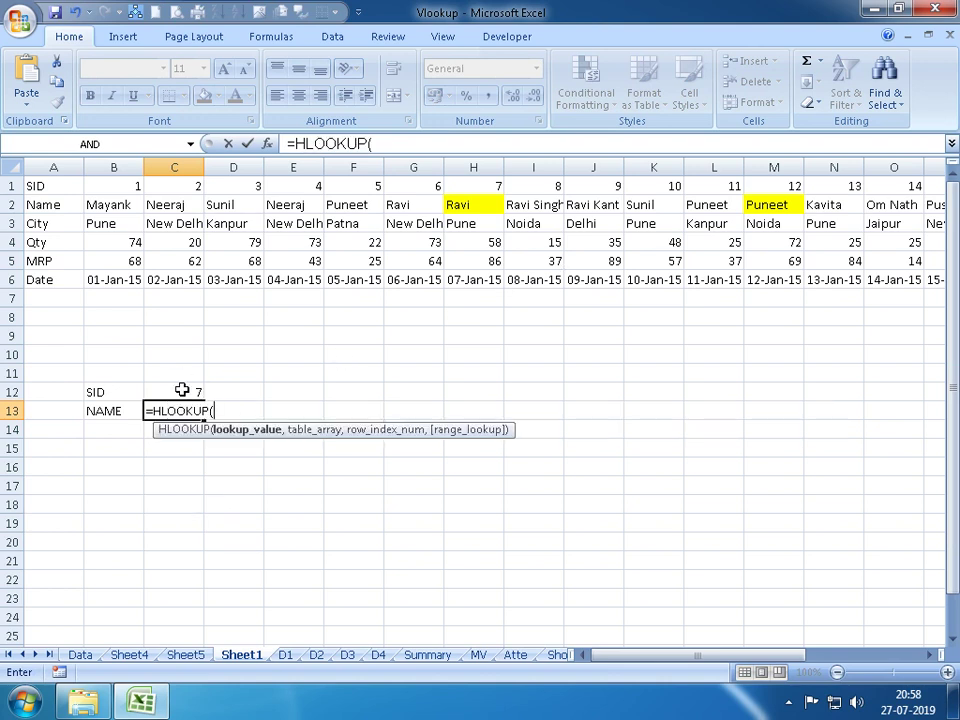
left_click(182, 390)
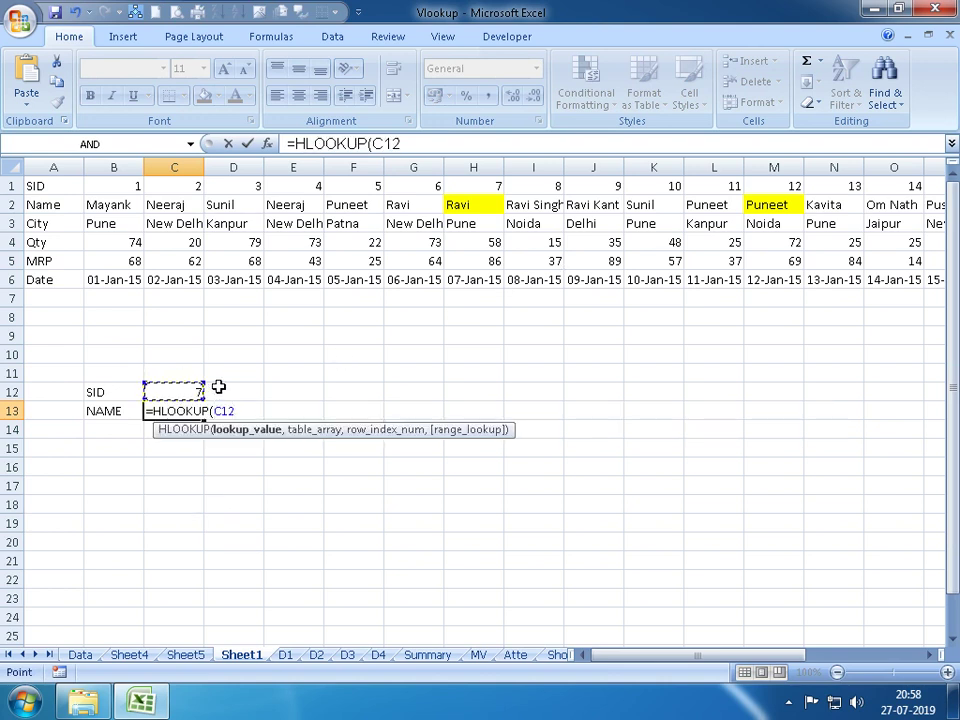
type(",")
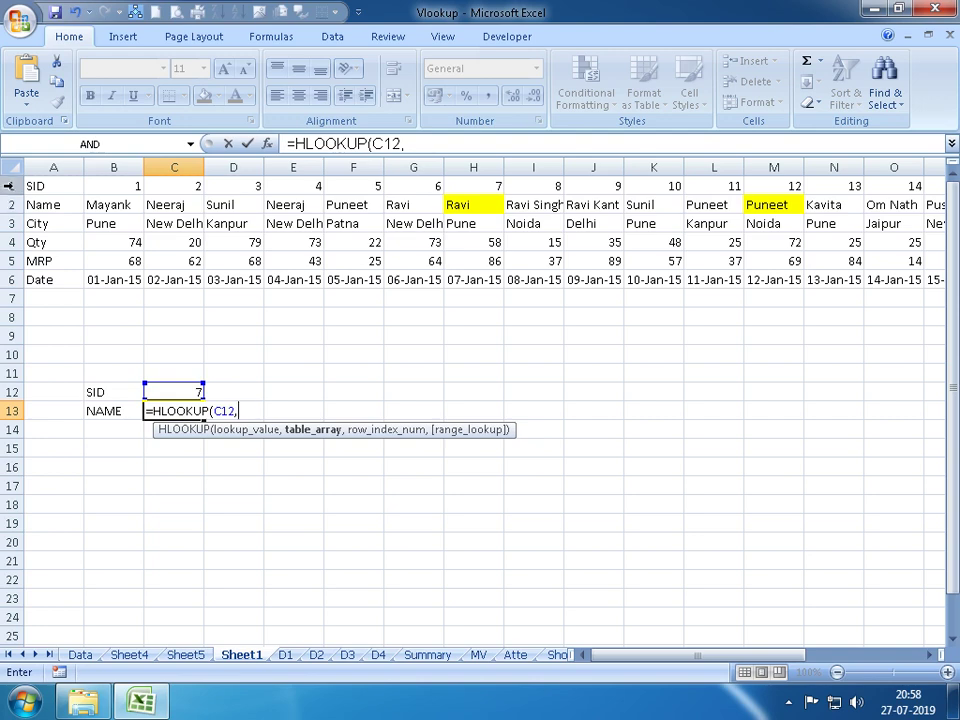
left_click_drag(12, 186, 12, 280)
type(",")
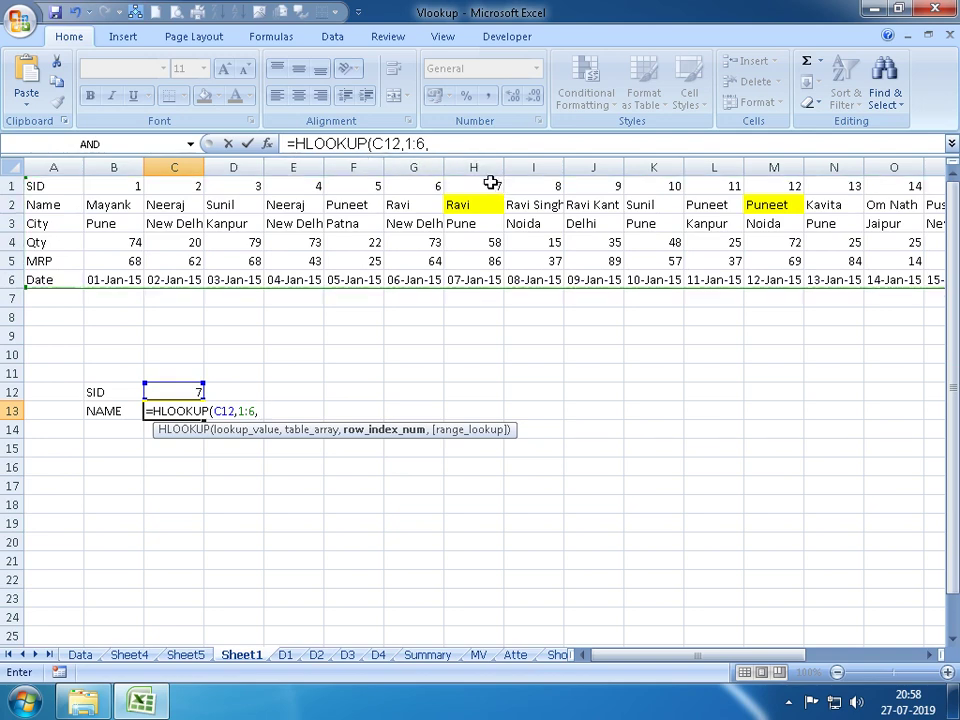
type("8")
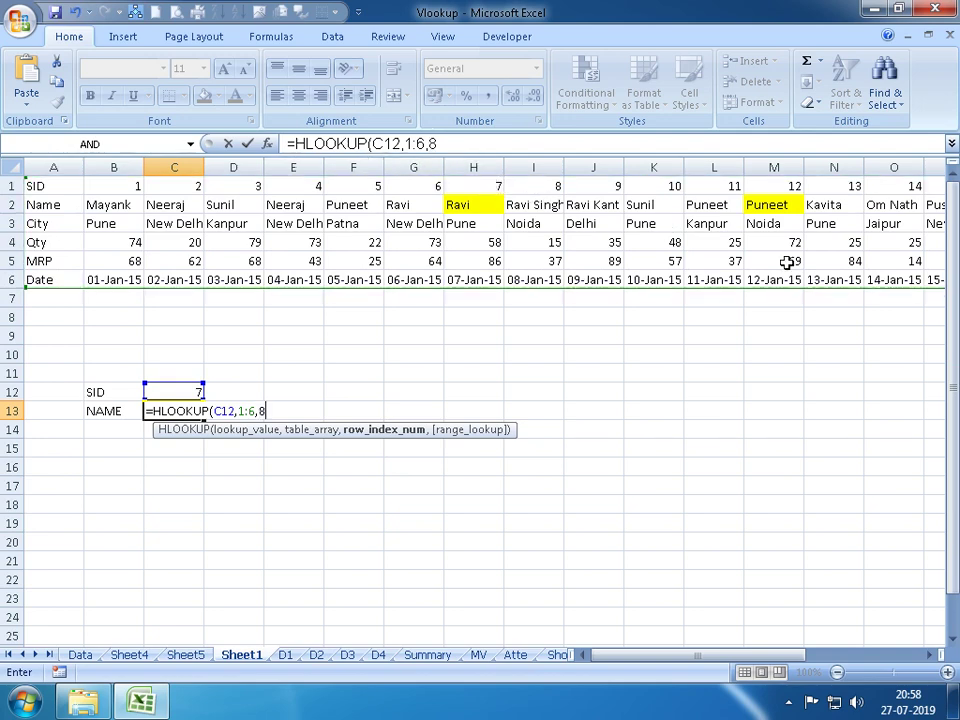
type(",0)")
key("Return")
Change the HLOOKUP row index in C13 from 8 to 7
key("Up")
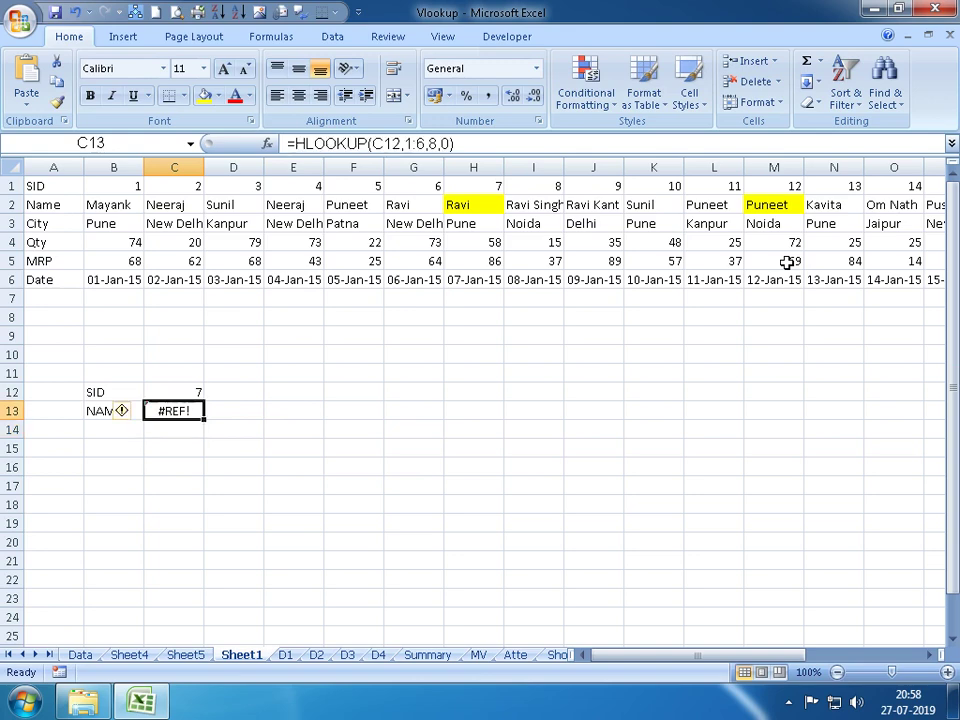
key("F2")
key("Left")
key("Left")
key("Left")
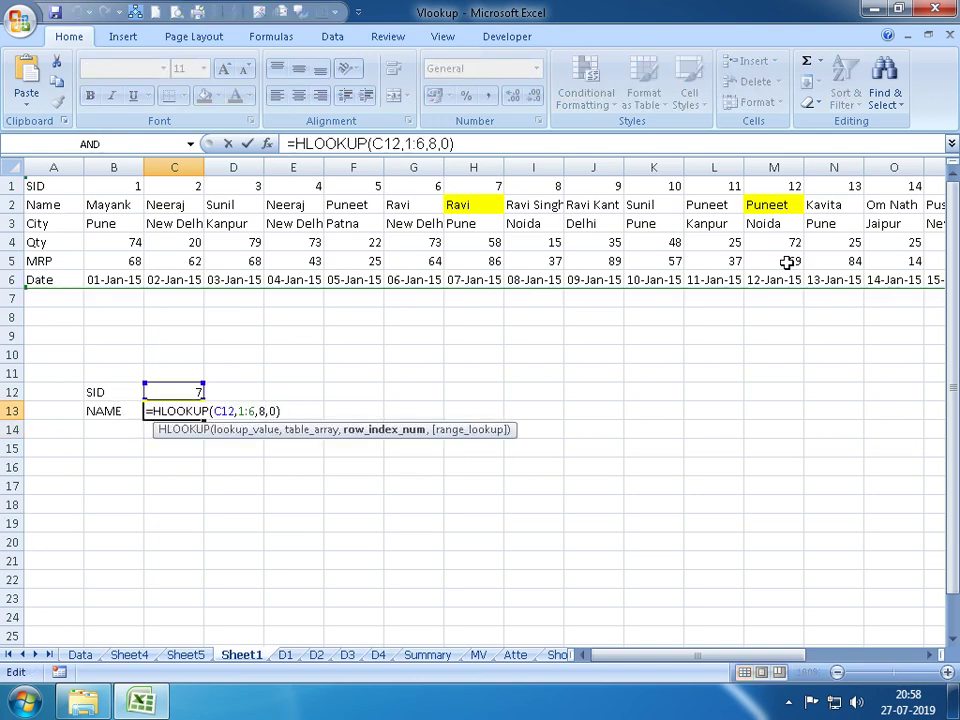
key("BackSpace")
type("4")
key("BackSpace")
type("7")
key("Return")
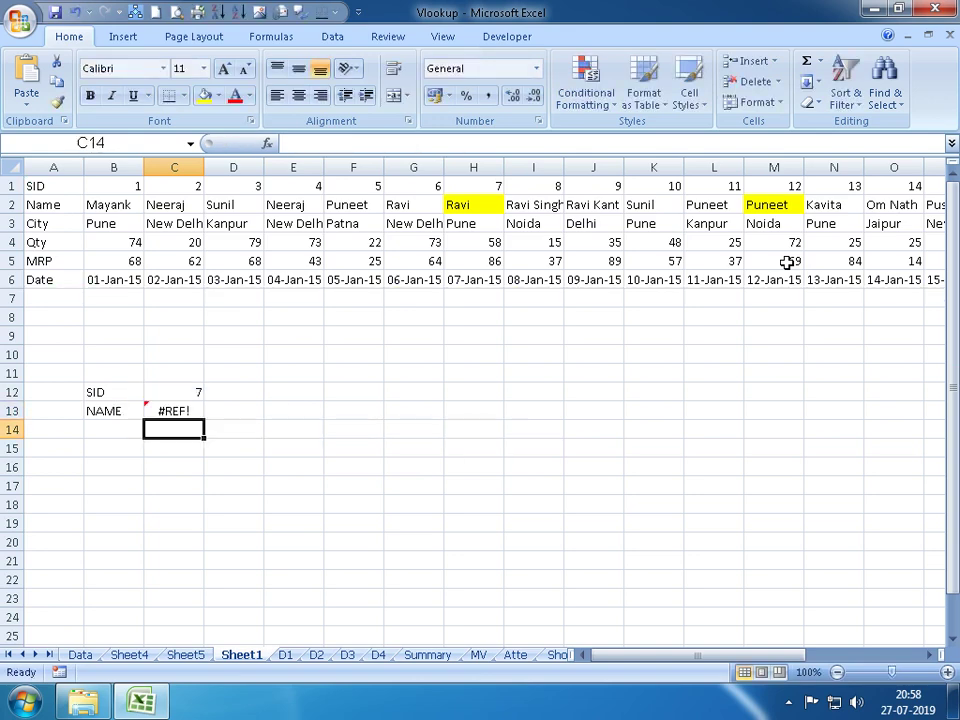
Set the row index to 2 so C13 returns the name Ravi
key("Up")
key("F2")
key("Left")
key("Left")
key("Left")
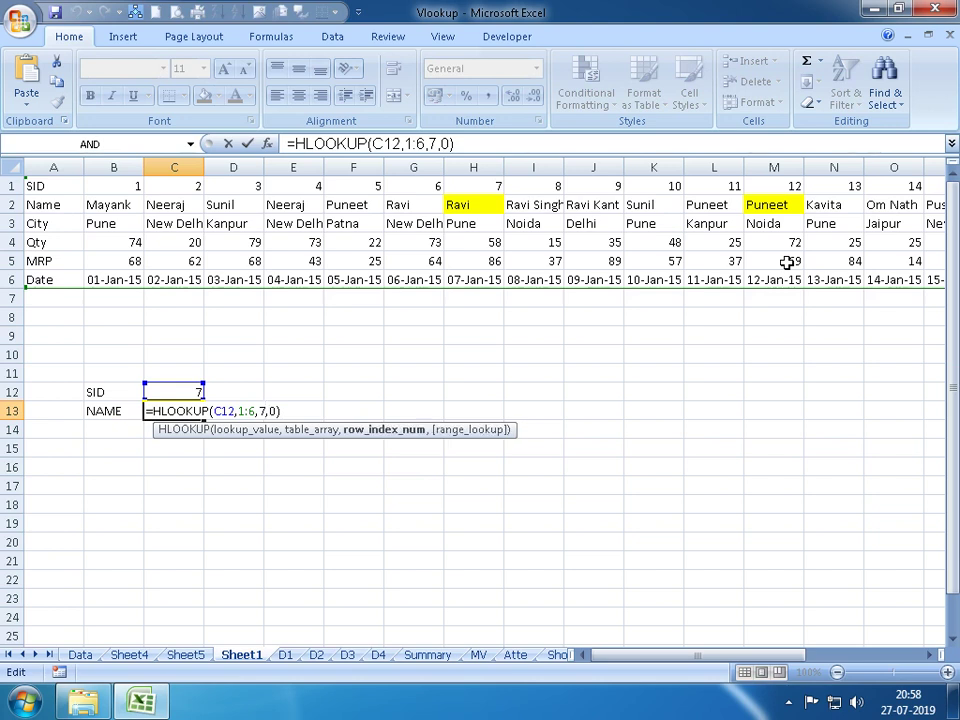
key("BackSpace")
type("2")
key("Return")
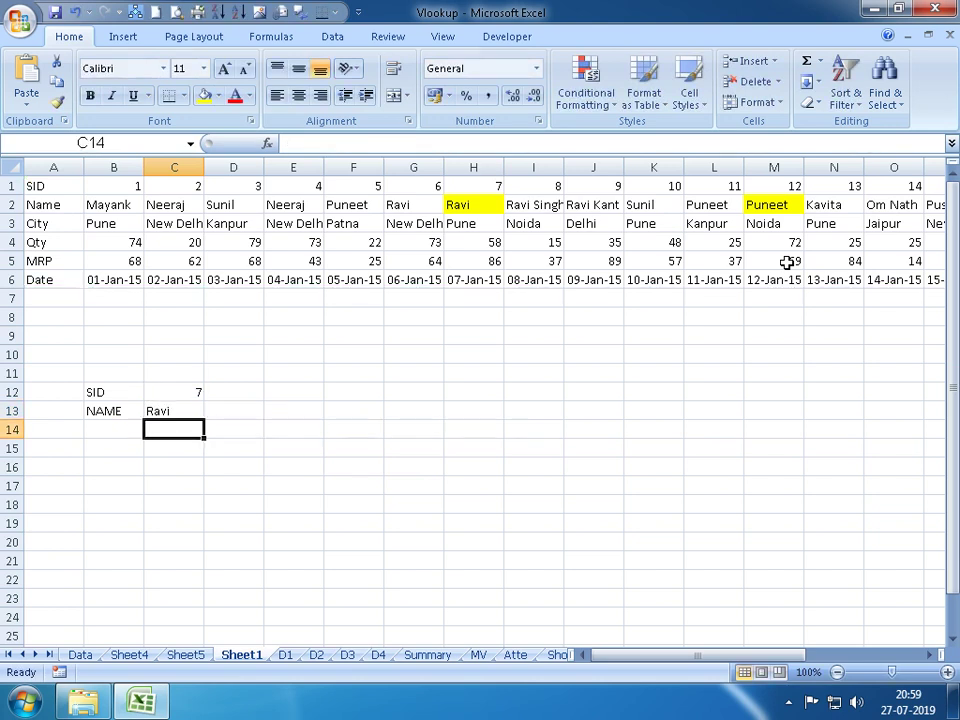
Enter =MATCH(B13,A:A,0) in B14, which returns 2
key("Up")
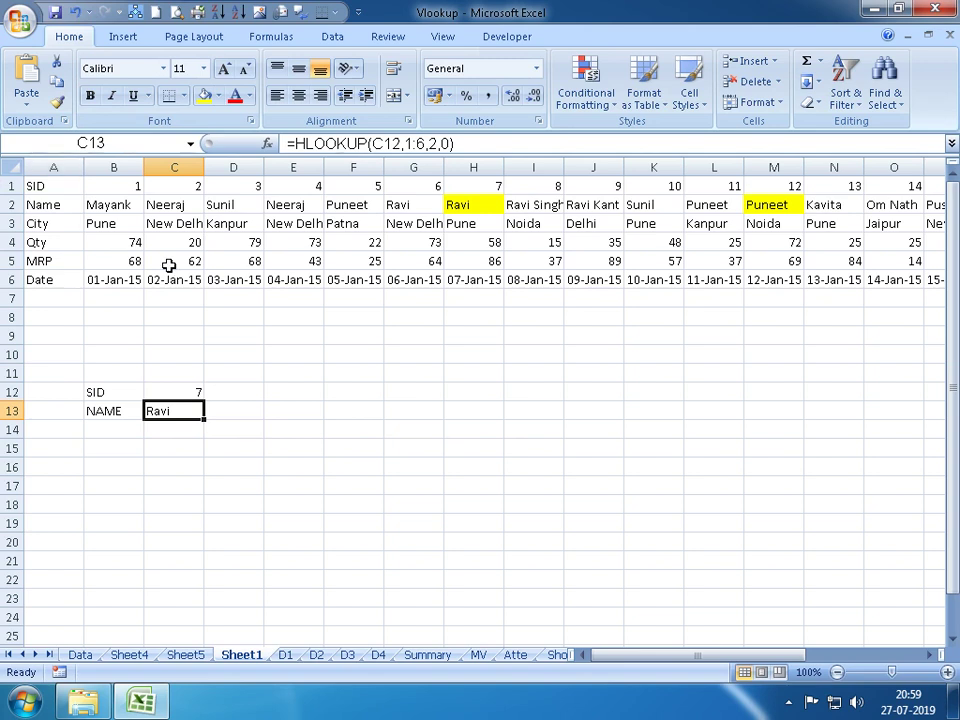
key("Return")
key("Left")
type("=MS")
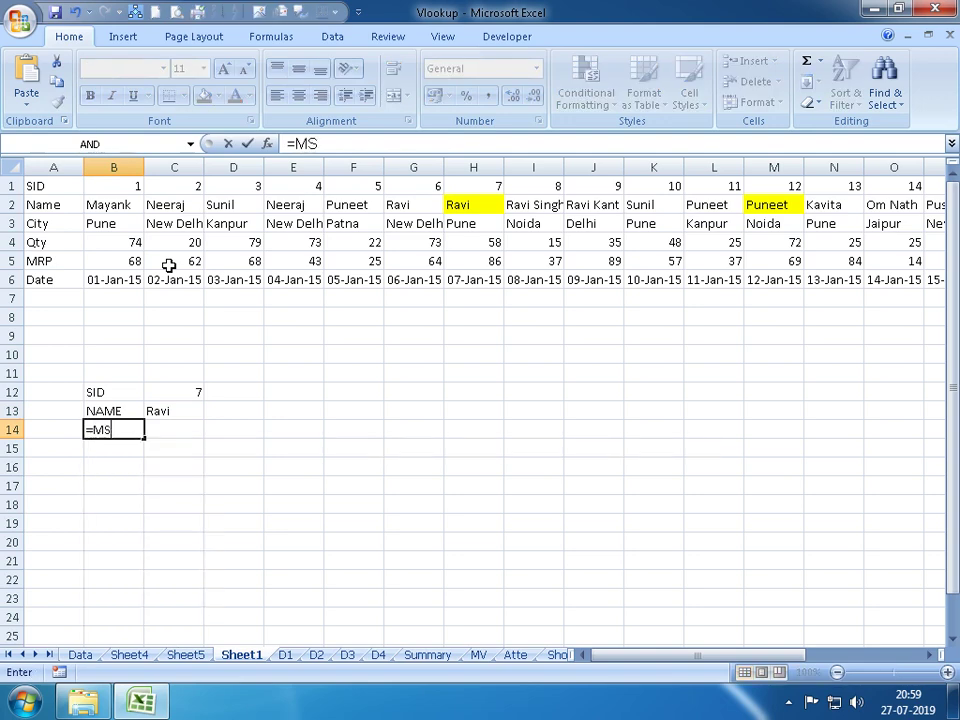
key("BackSpace")
type("AT")
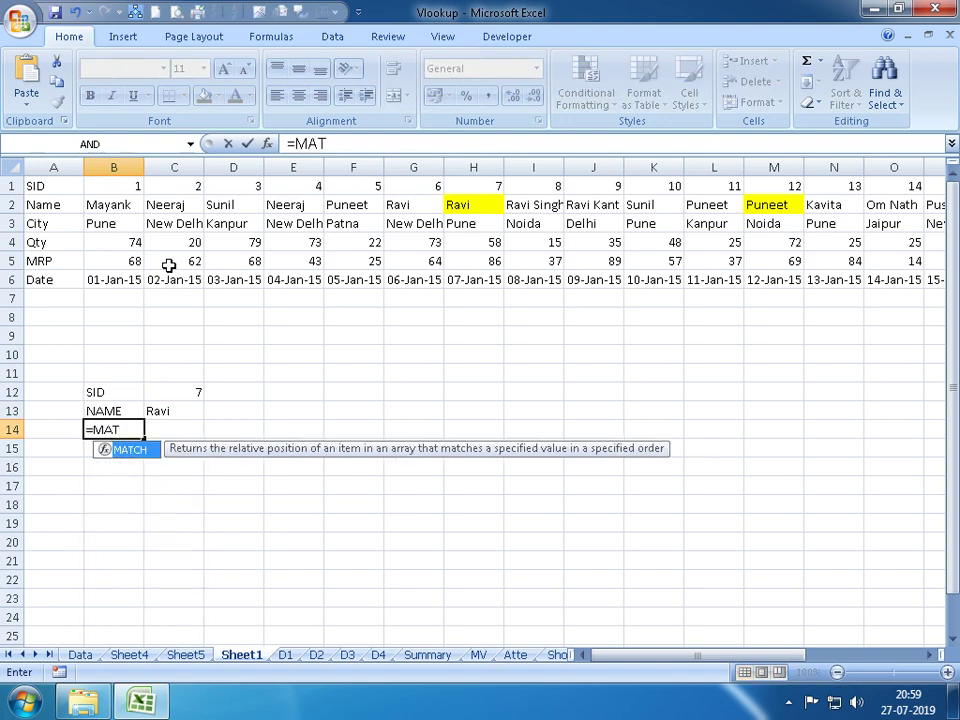
type("CH(")
key("Up")
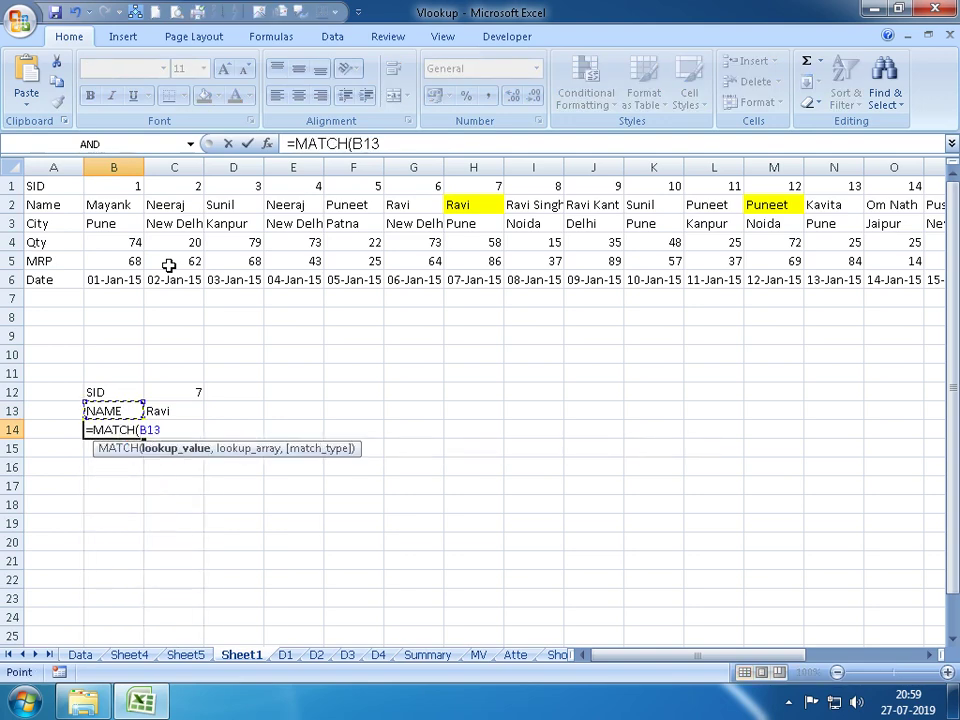
type(",")
key("Up")
key("Up")
key("Up")
key("Up")
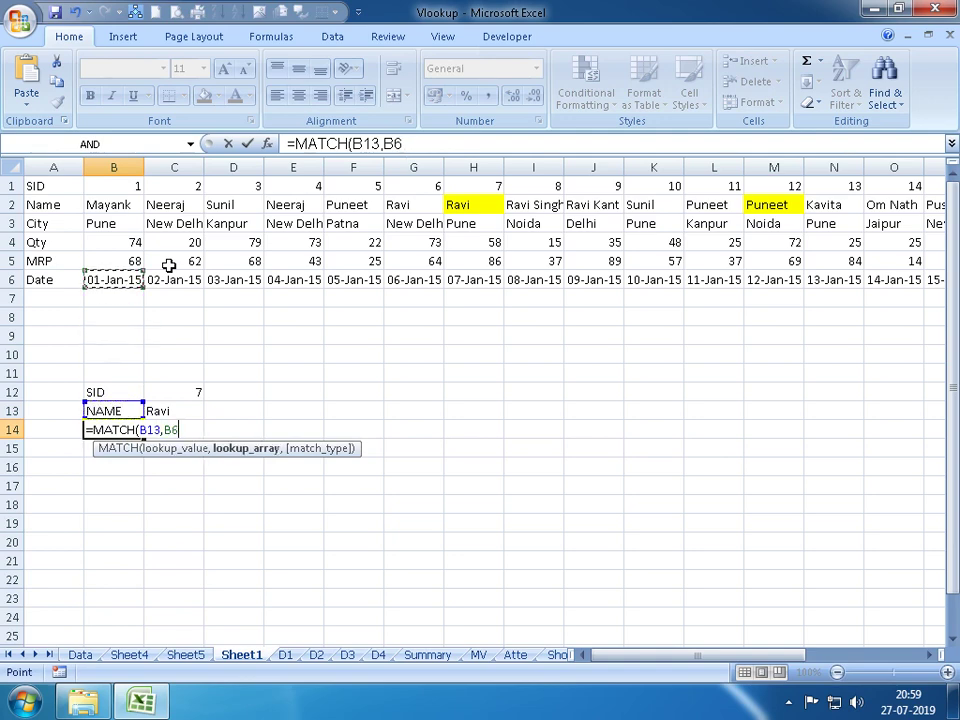
key("Up")
key("Up")
key("Up")
key("Left")
key("ctrl+space")
type(",0")
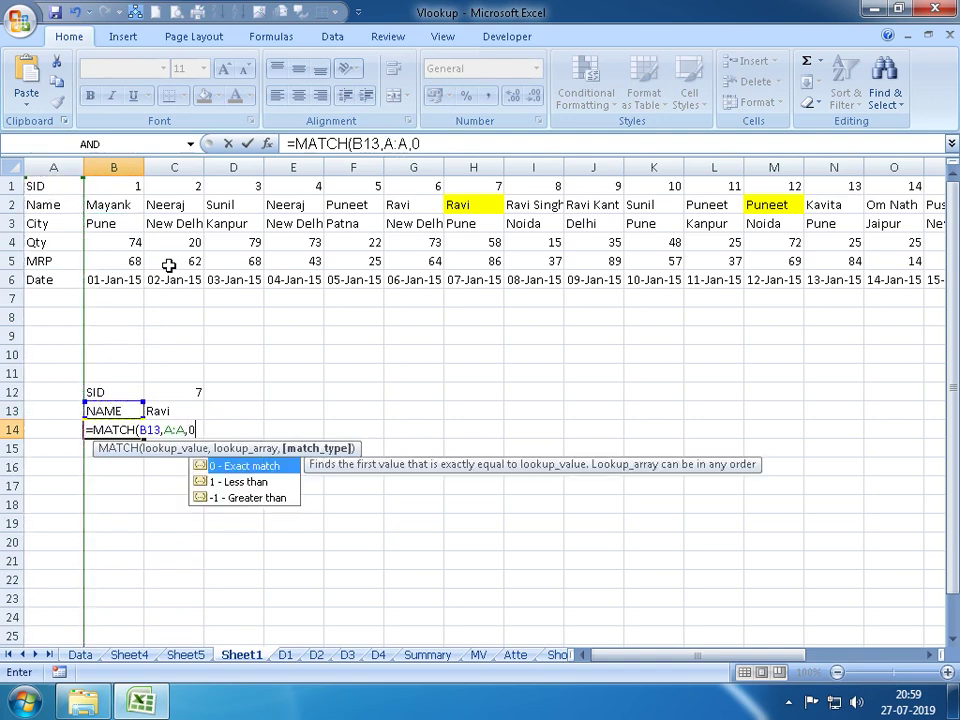
key("Return")
Replace B14's MATCH formula with a bare equals sign
key("Up")
key("F2")
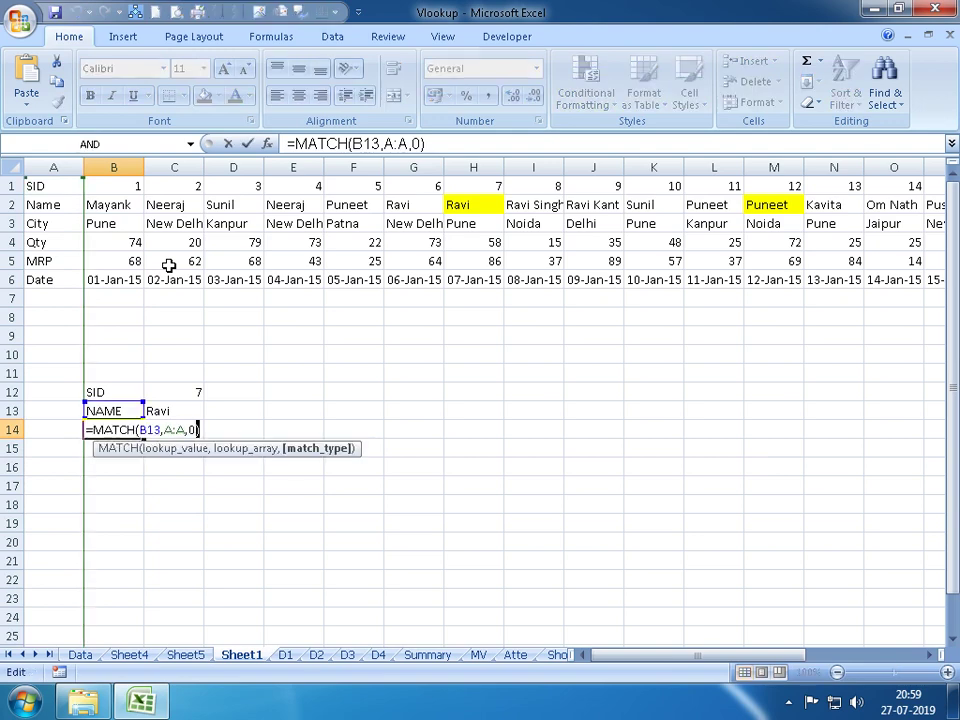
key("shift+Home")
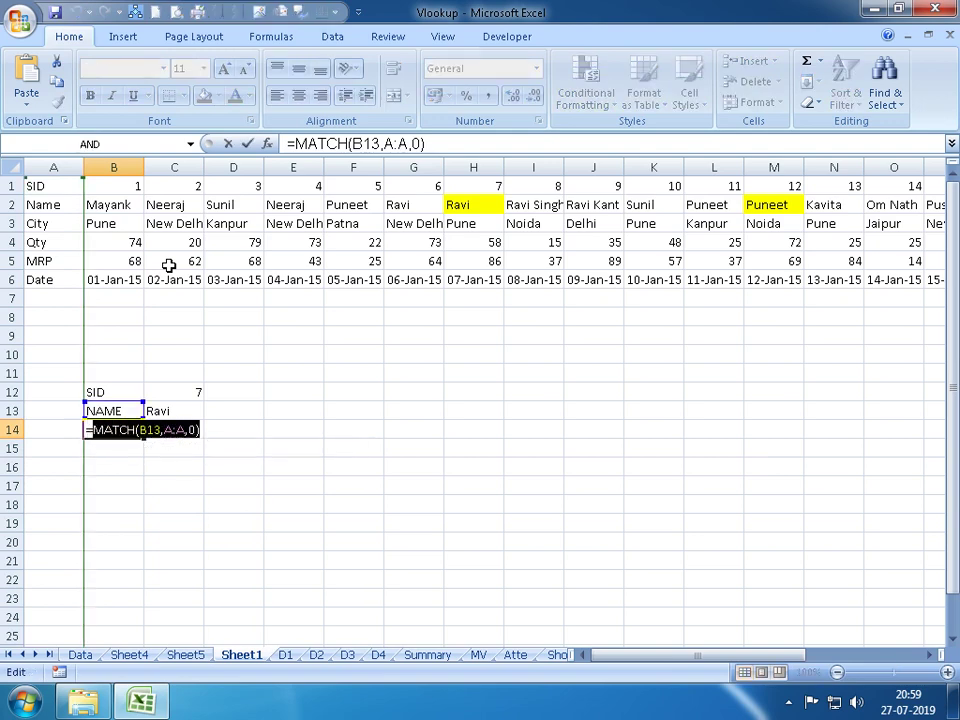
type("=")
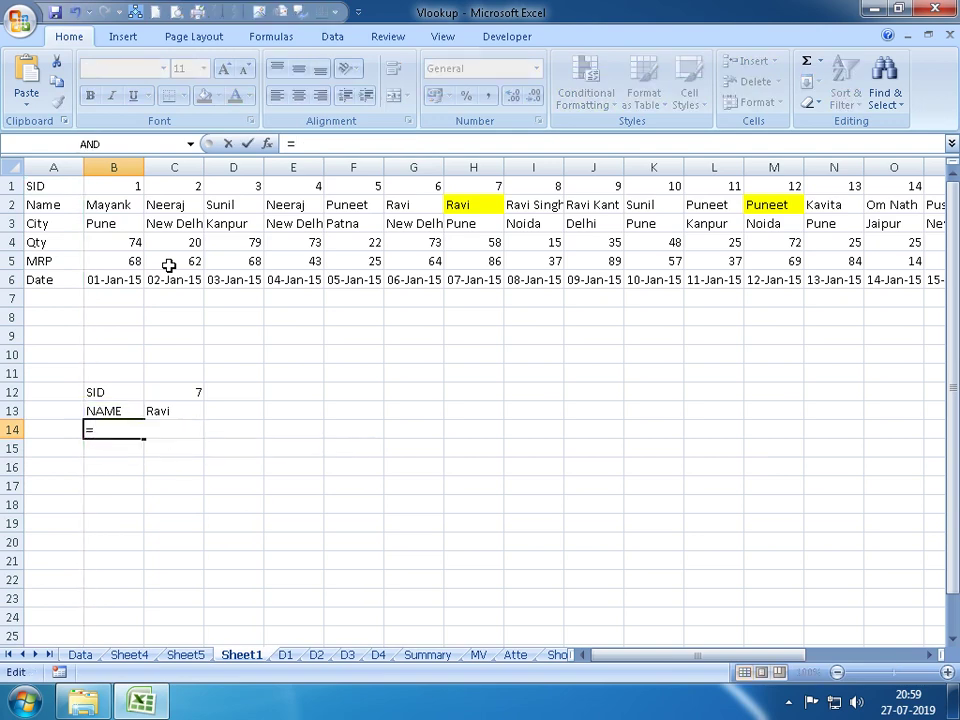
key("Return")
Replace C13's fixed row index with MATCH(B13,A:A,0)
key("Up")
key("Up")
key("Right")
key("F2")
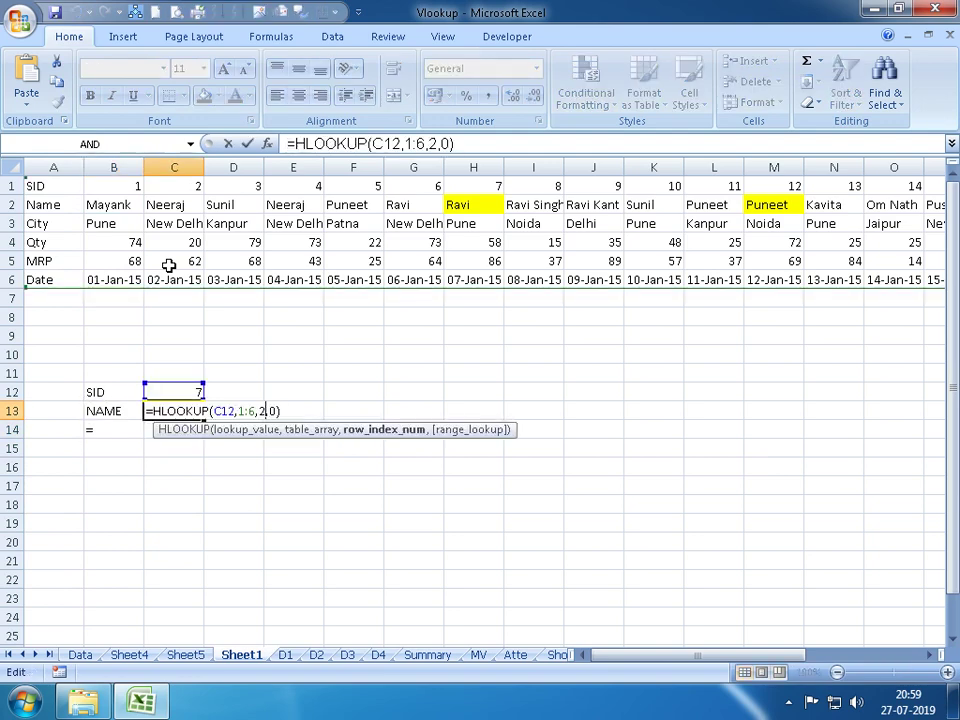
key("BackSpace")
type("MATCH(B13,A:A,0)")
key("Return")
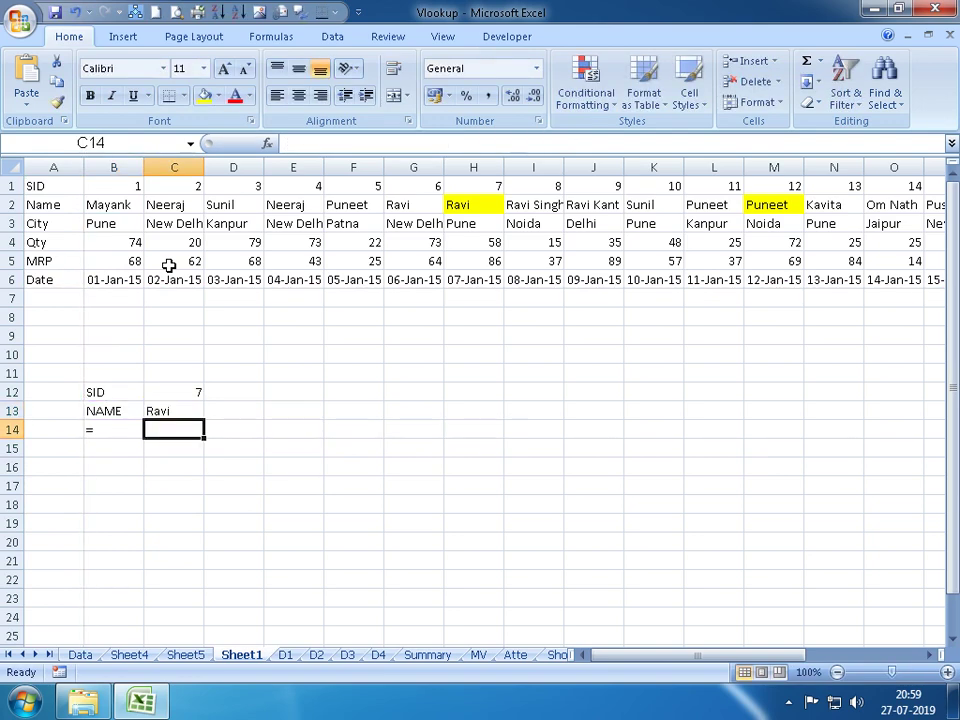
Test the lookup by entering CITY, QTY, then MRP in B13, returning 86
key("Left")
key("Up")
type("CITY")
key("Return")
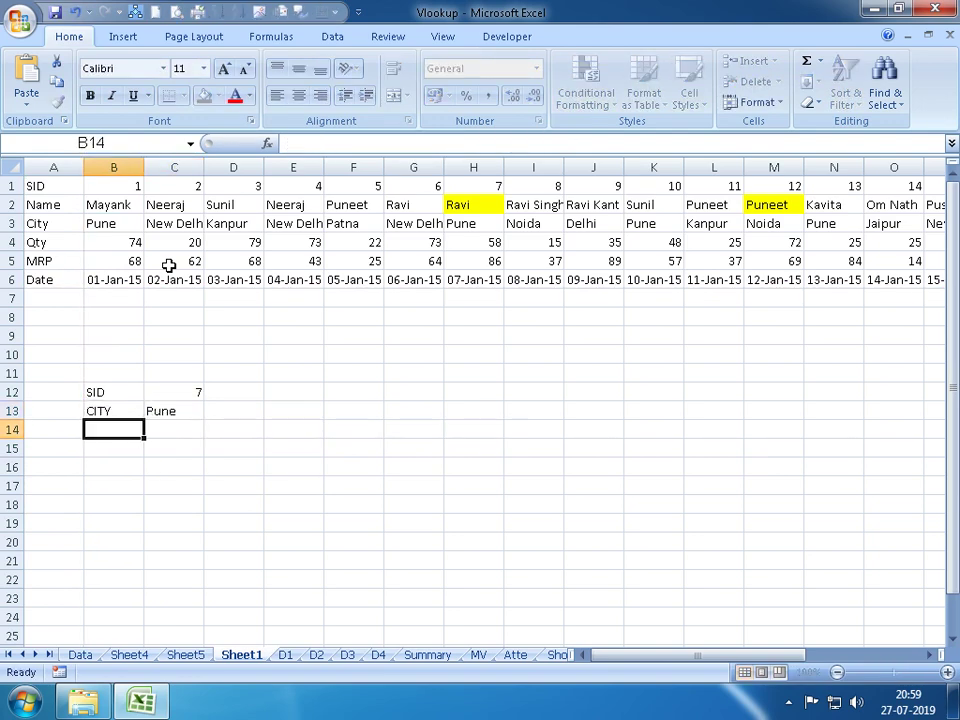
key("Up")
type("QTY")
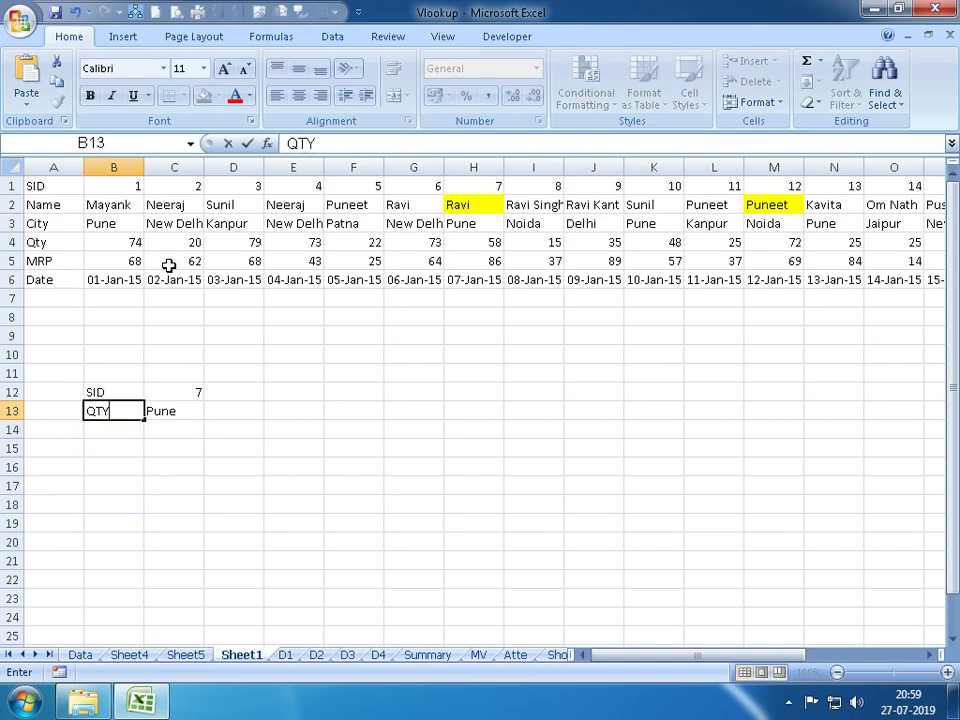
key("Return")
key("Up")
type("MRP")
key("Return")
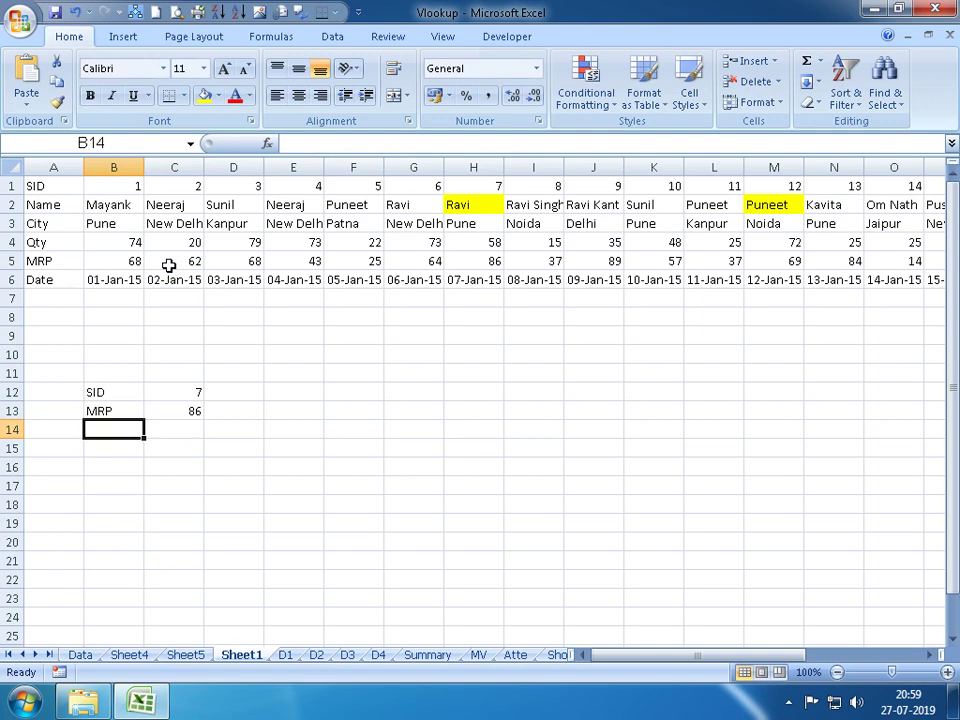
View the Summary and MV sheets, then find D1's last SID, 682
left_click(432, 655)
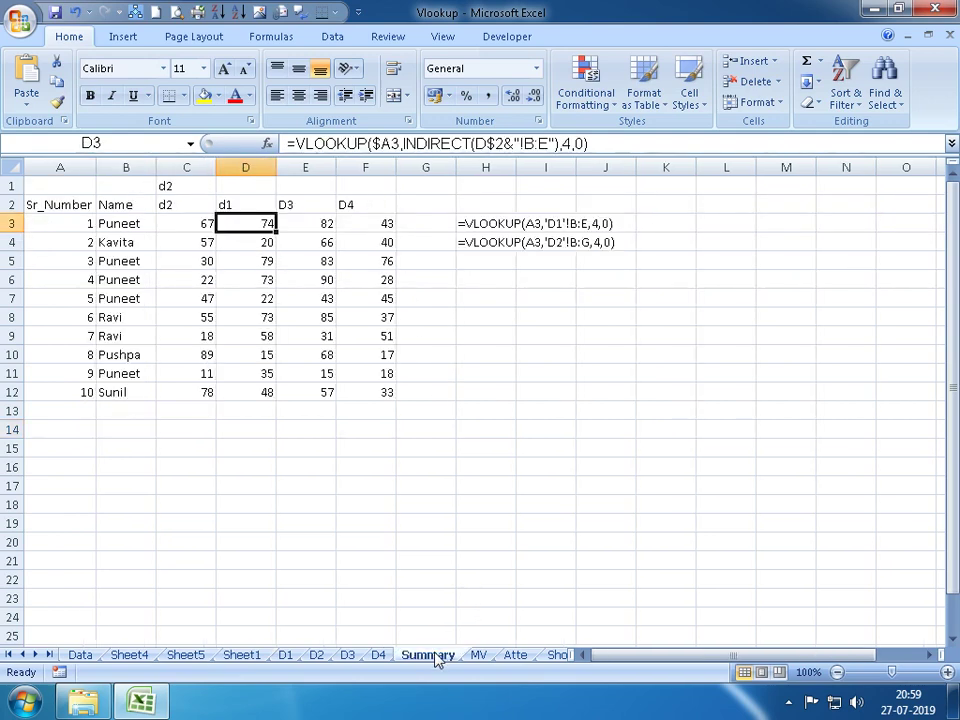
left_click(474, 655)
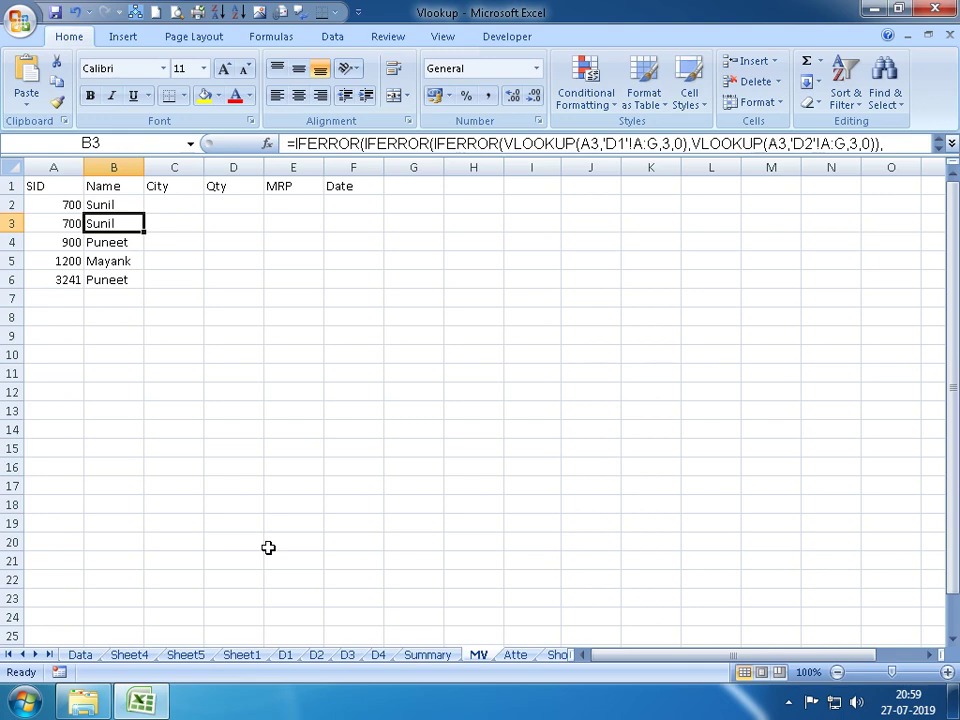
left_click(284, 655)
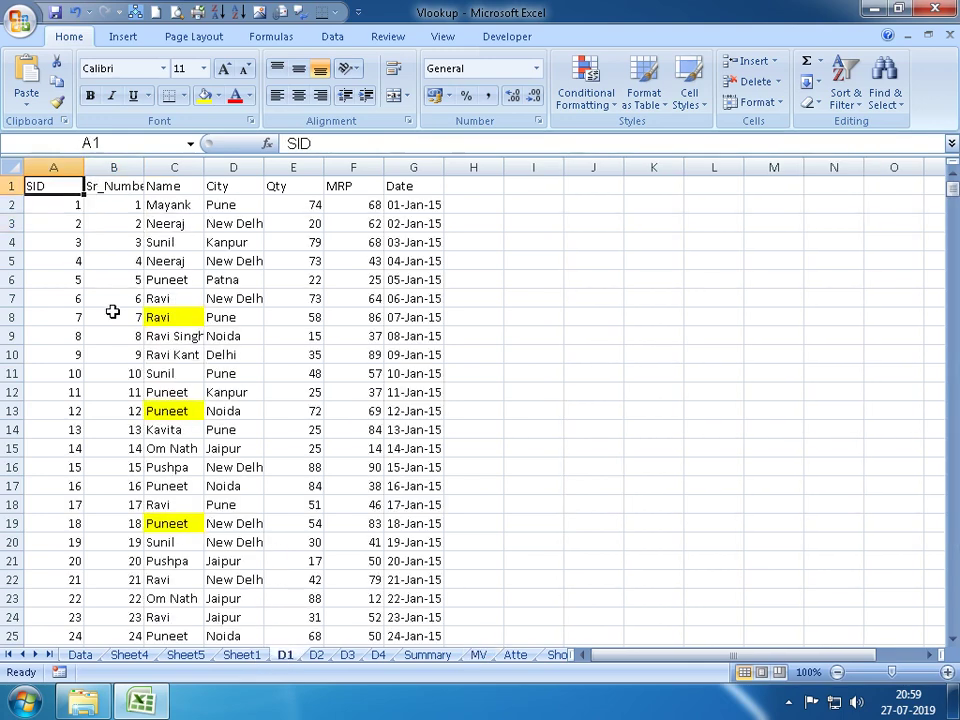
key("ctrl+Down")
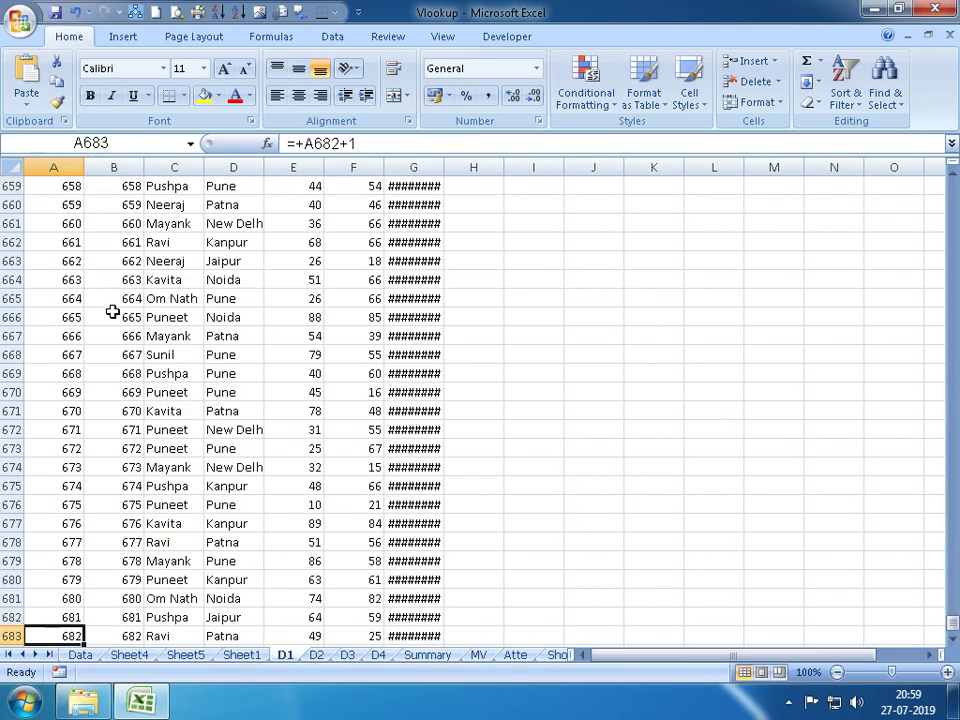
Find the last SIDs on sheets D2 (1194) and D3 (1503)
left_click(316, 655)
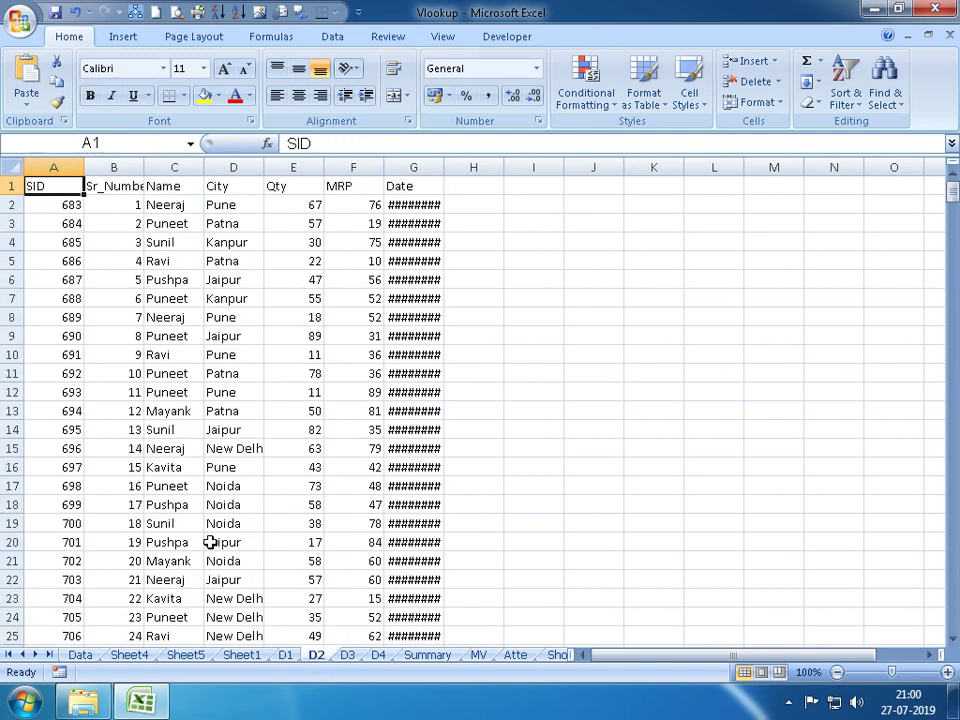
key("Down")
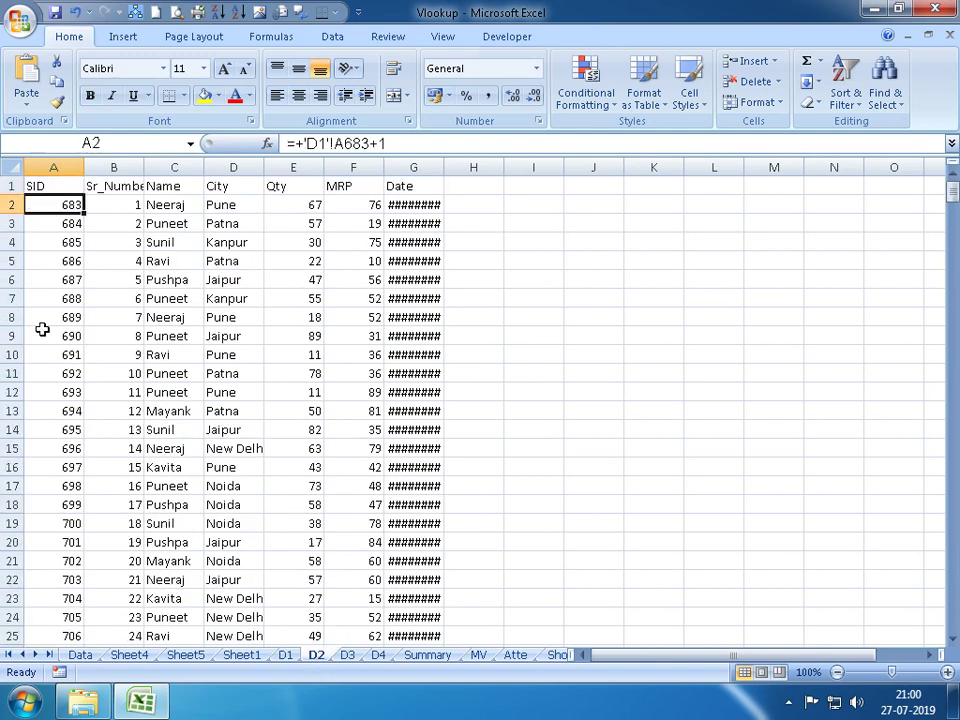
key("ctrl+Down")
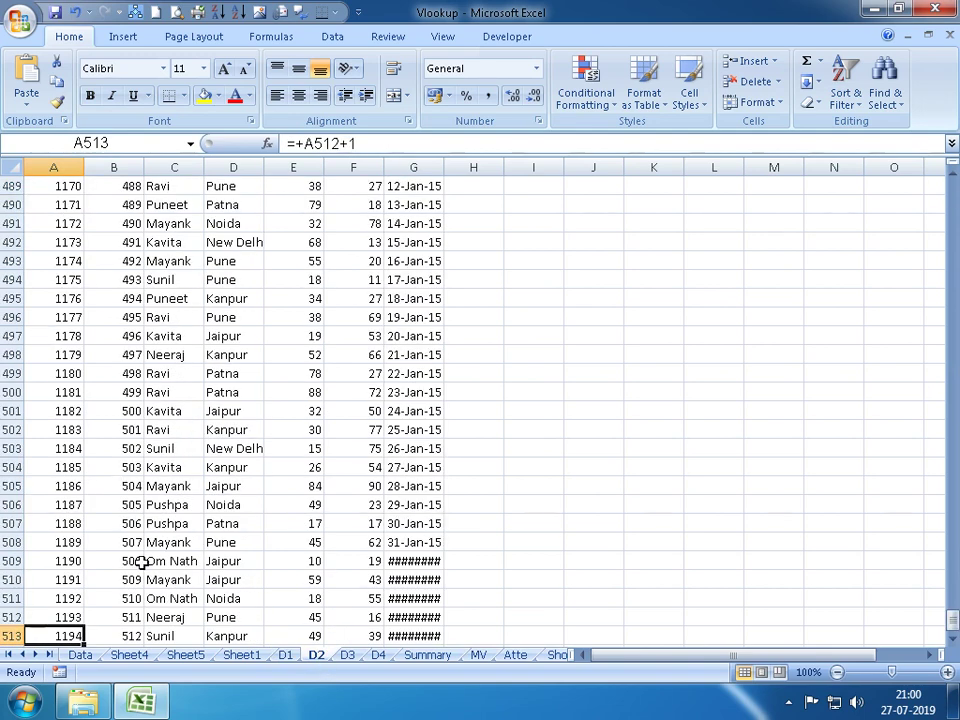
left_click(347, 655)
left_click(47, 200)
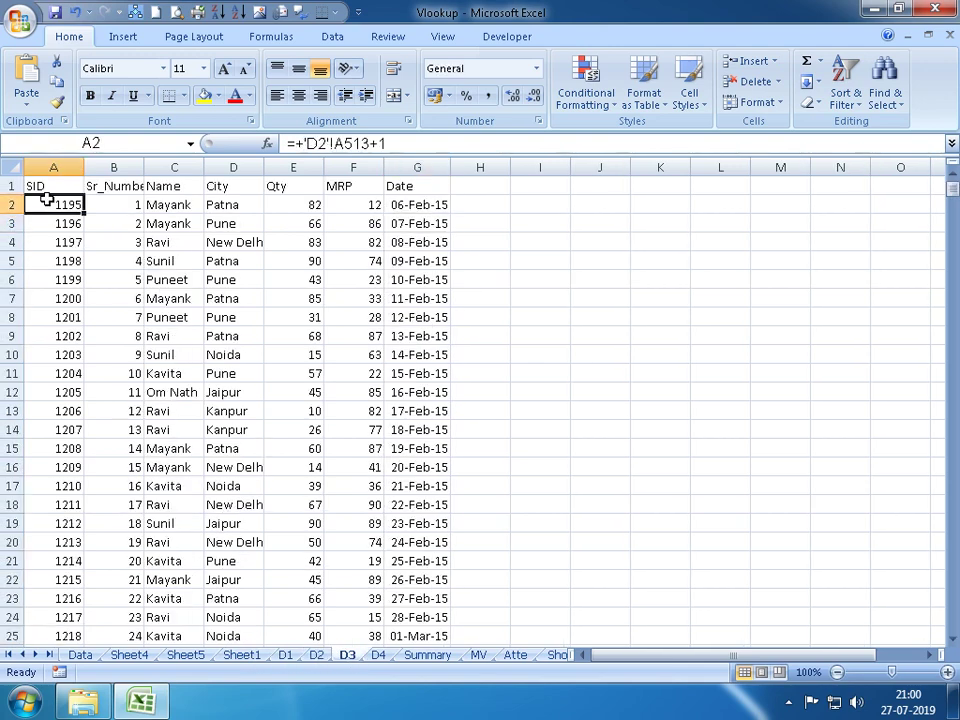
key("ctrl+Down")
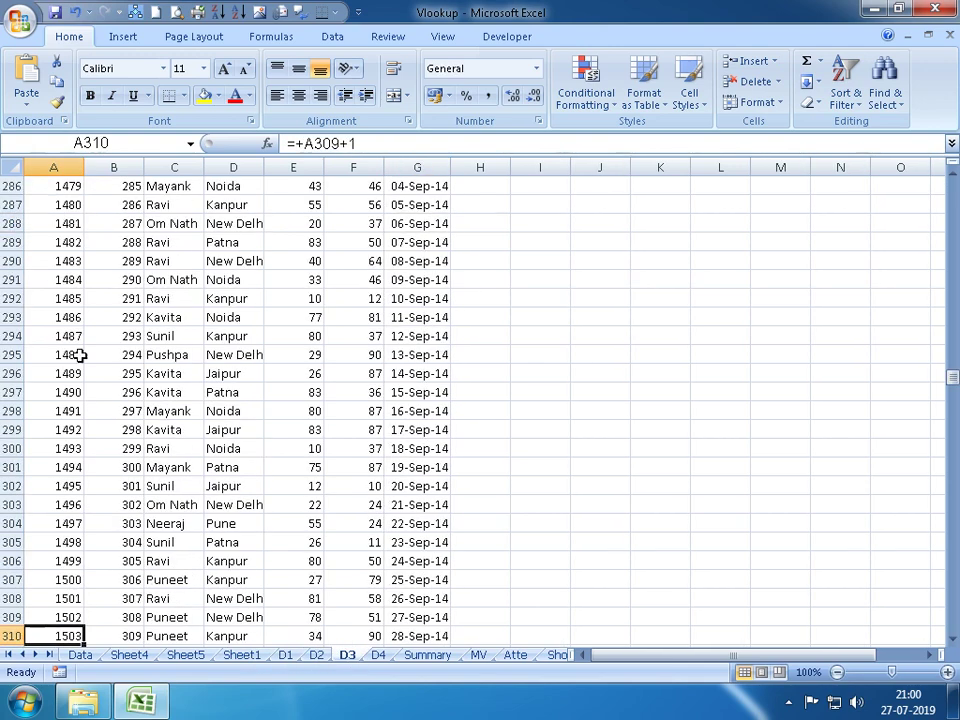
Check sheet D4's last SID, 3401, and return to its top
left_click(377, 656)
left_click(50, 206)
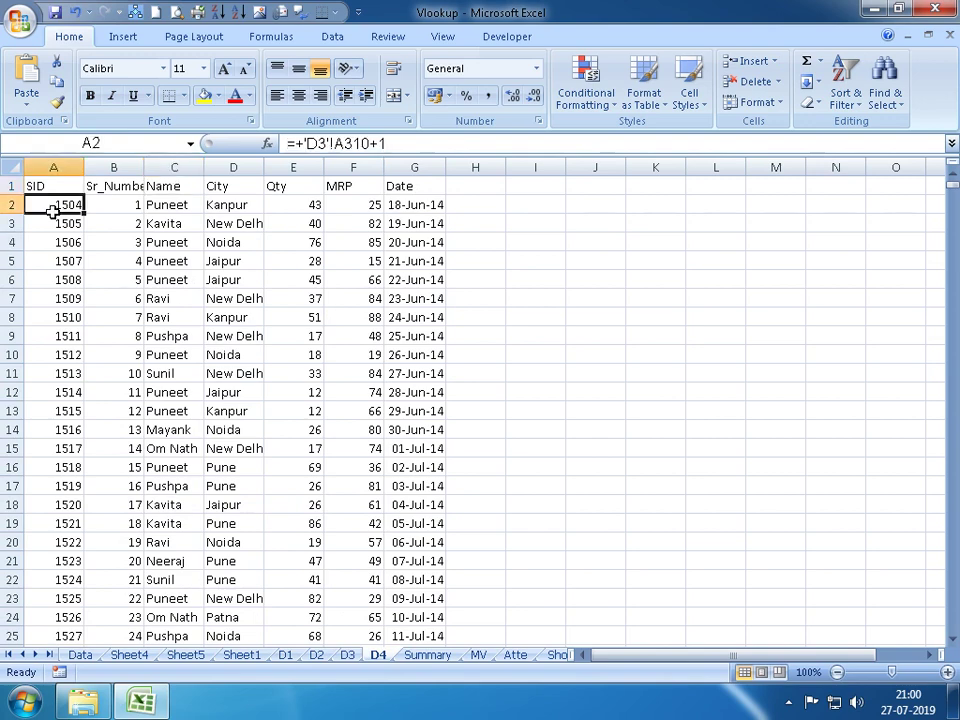
key("ctrl+Down")
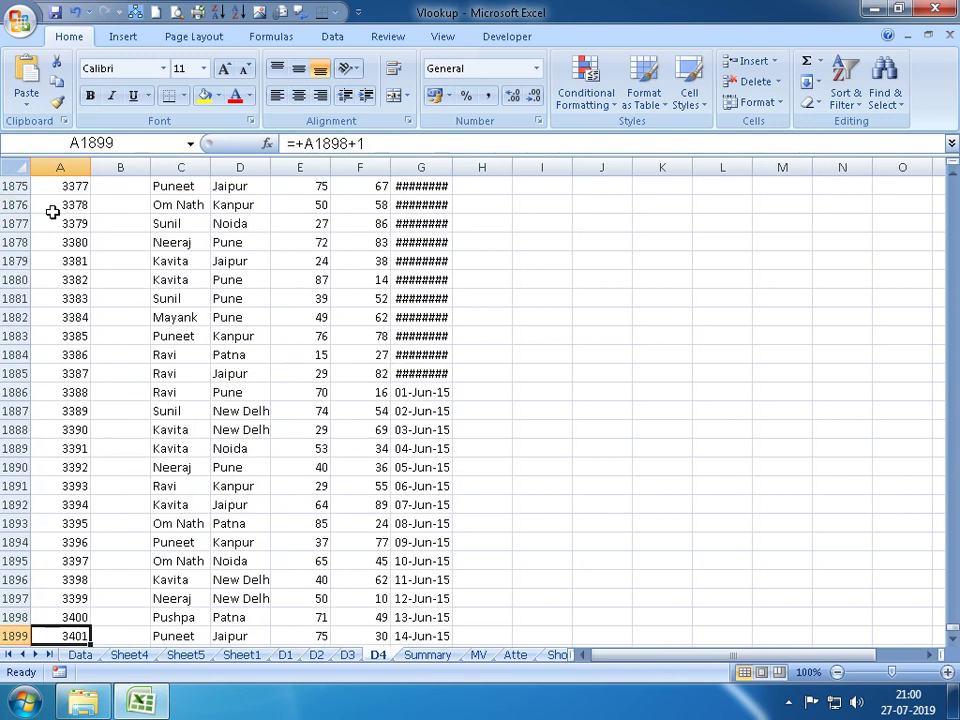
key("ctrl+Up")
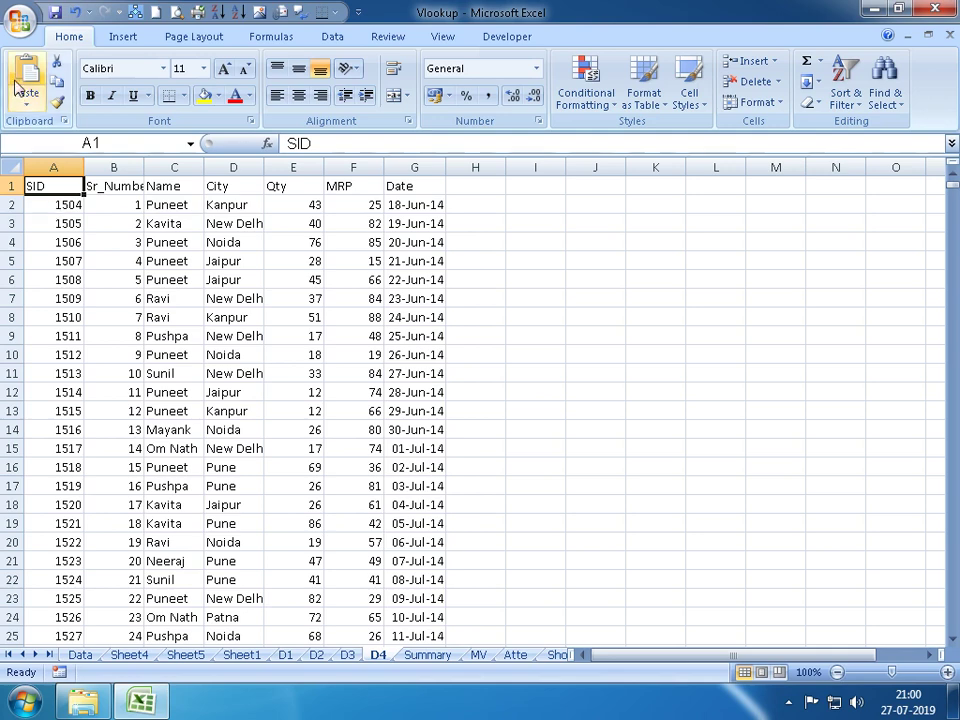
On the MV sheet, clear the existing Name values below B2 and keep B2 selected
left_click(478, 655)
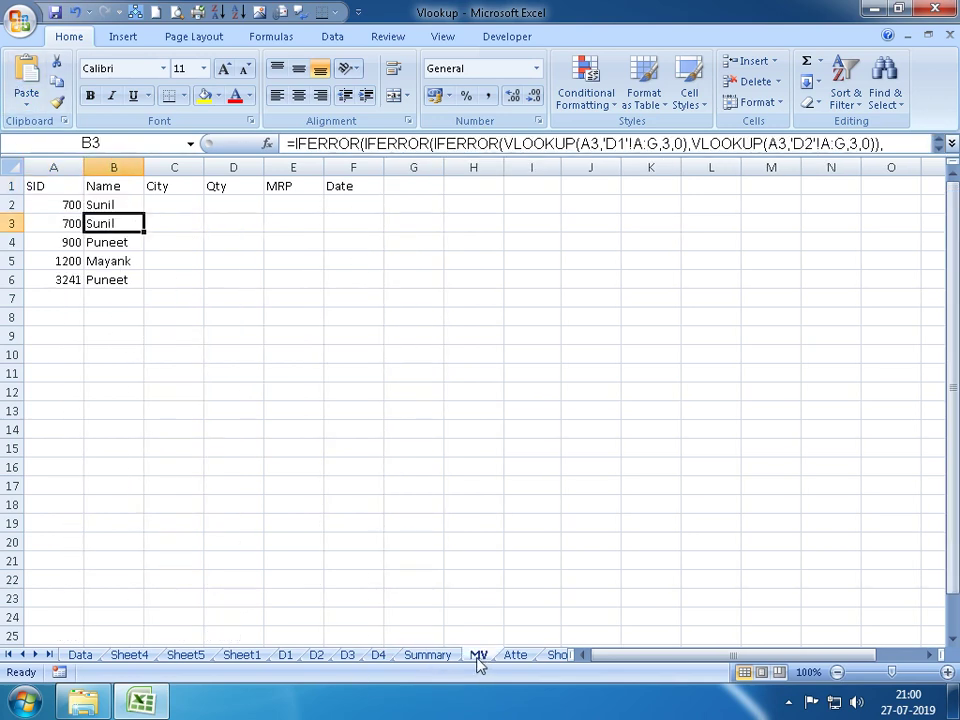
left_click(62, 205)
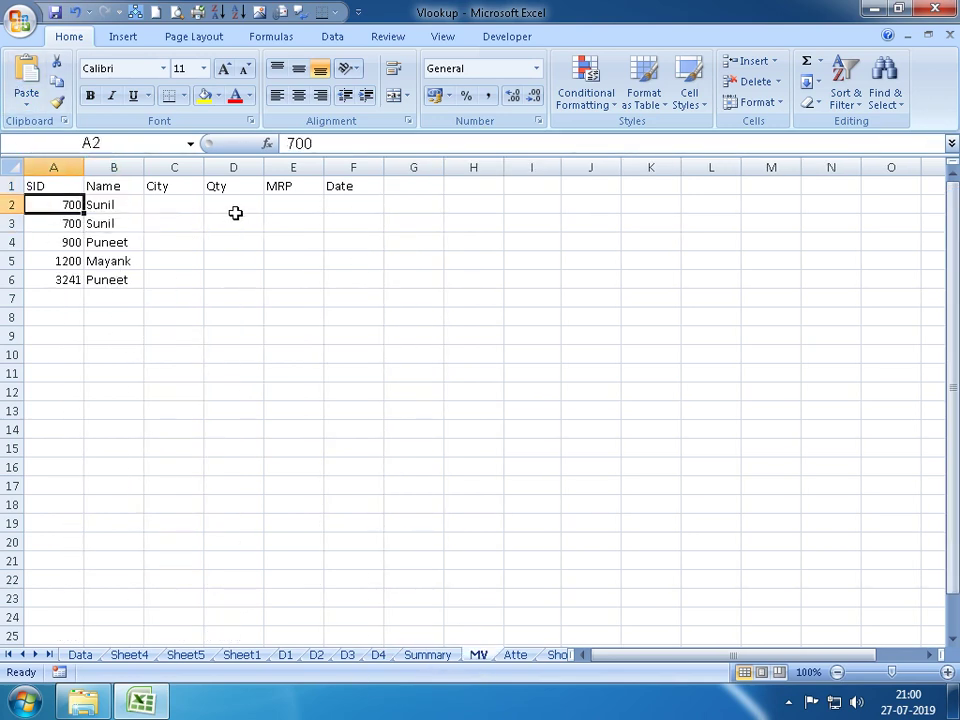
key("Right")
key("ctrl+shift+Down")
key("BackSpace")
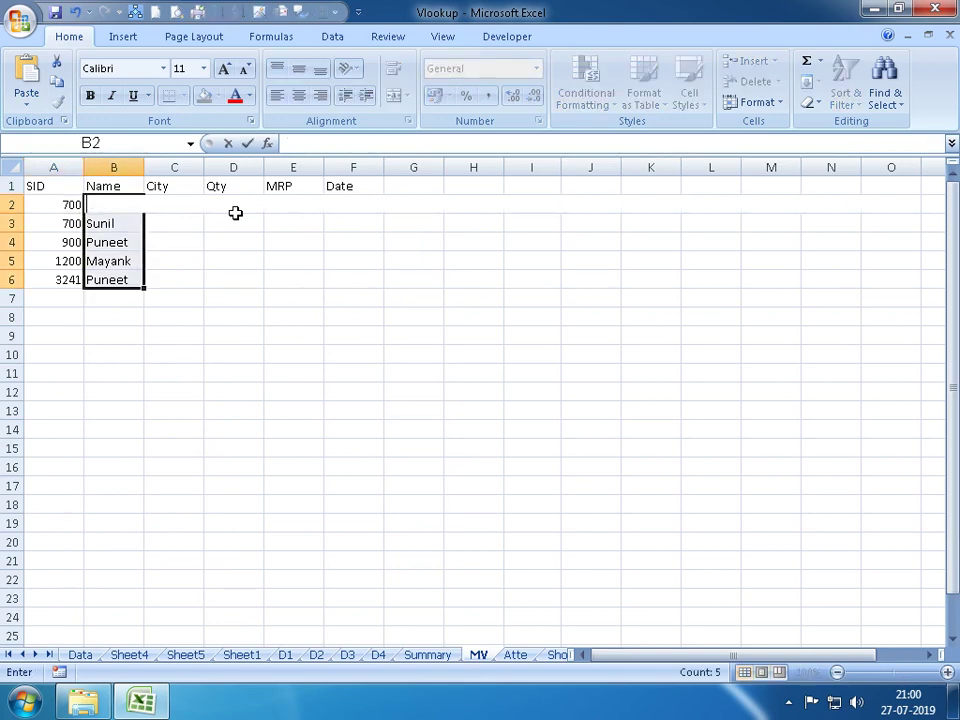
key("ctrl+Return")
key("Down")
key("Up")
In B2, enter =VLOOKUP(A2,'D1'!A:G,2,0) to look up the SID from A2
type("=VL")
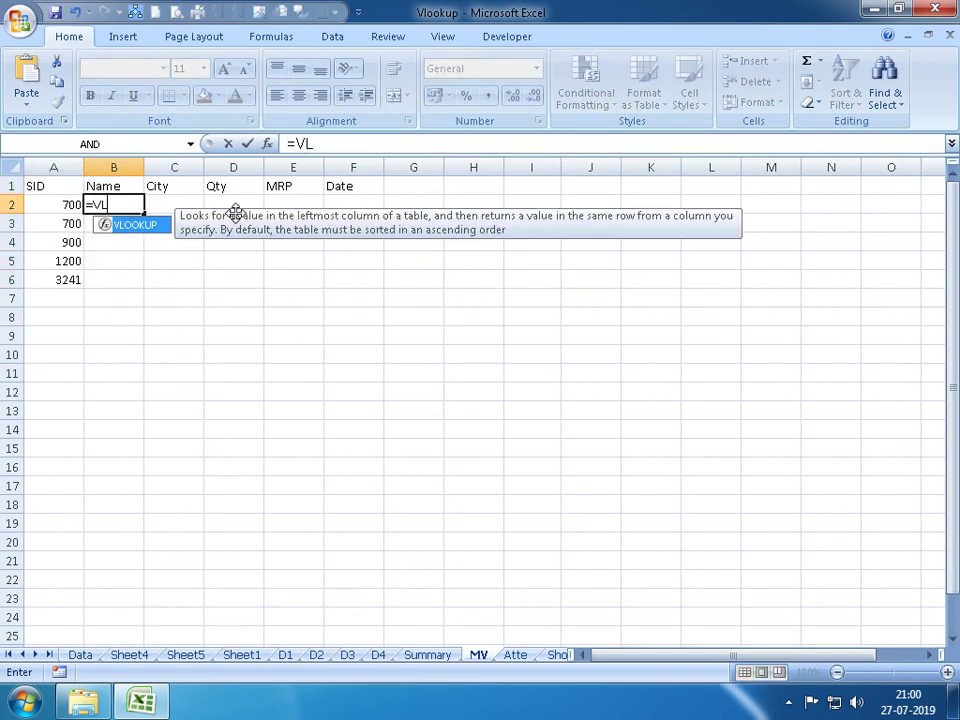
key("Tab")
key("Left")
type(",")
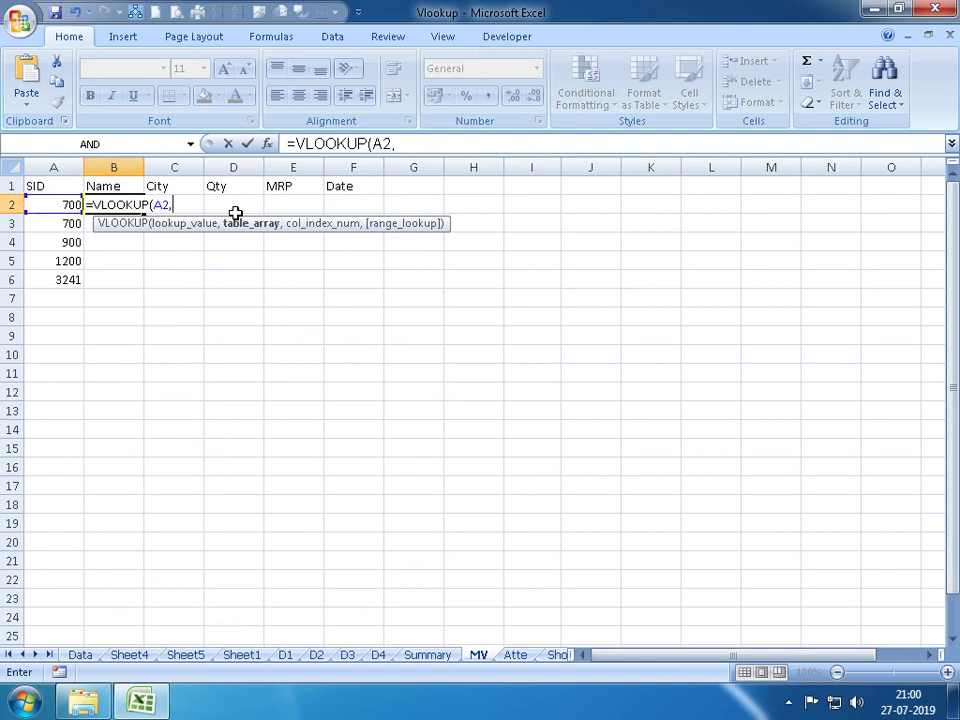
left_click(285, 656)
left_click_drag(54, 167, 421, 198)
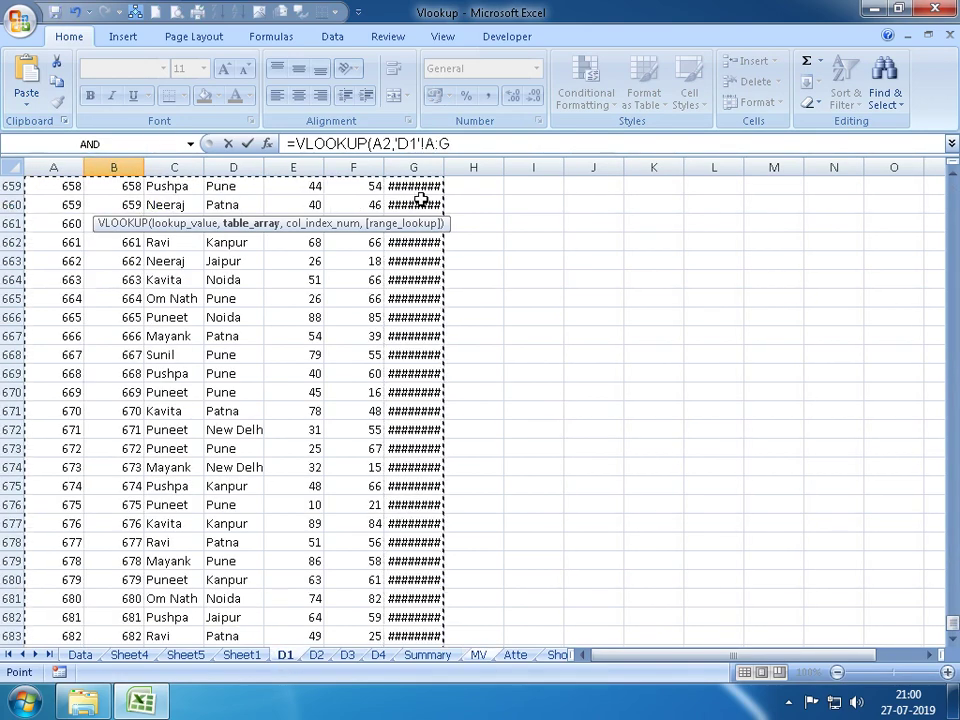
type(",2,0")
key("Return")
Enter SID 500 in A2 to test the lookup
key("Up")
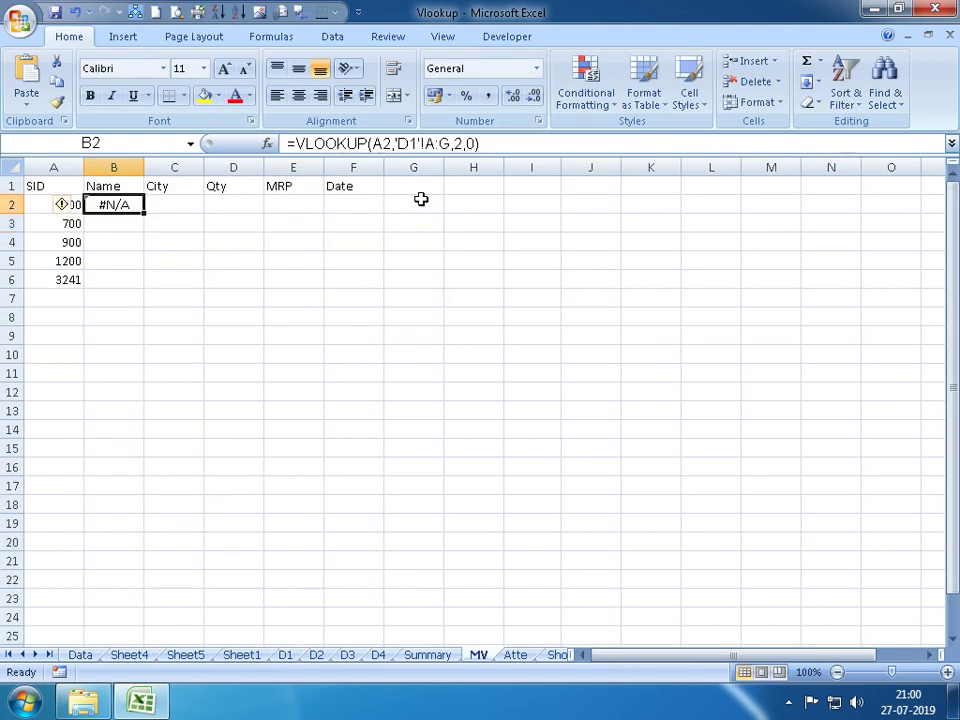
key("Left")
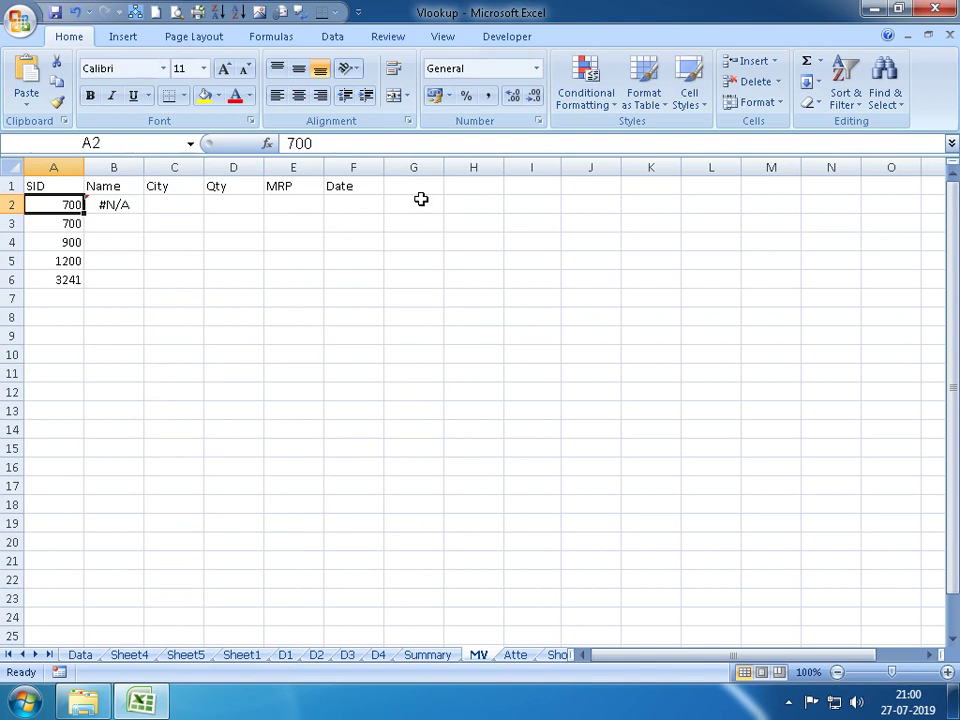
type("5")
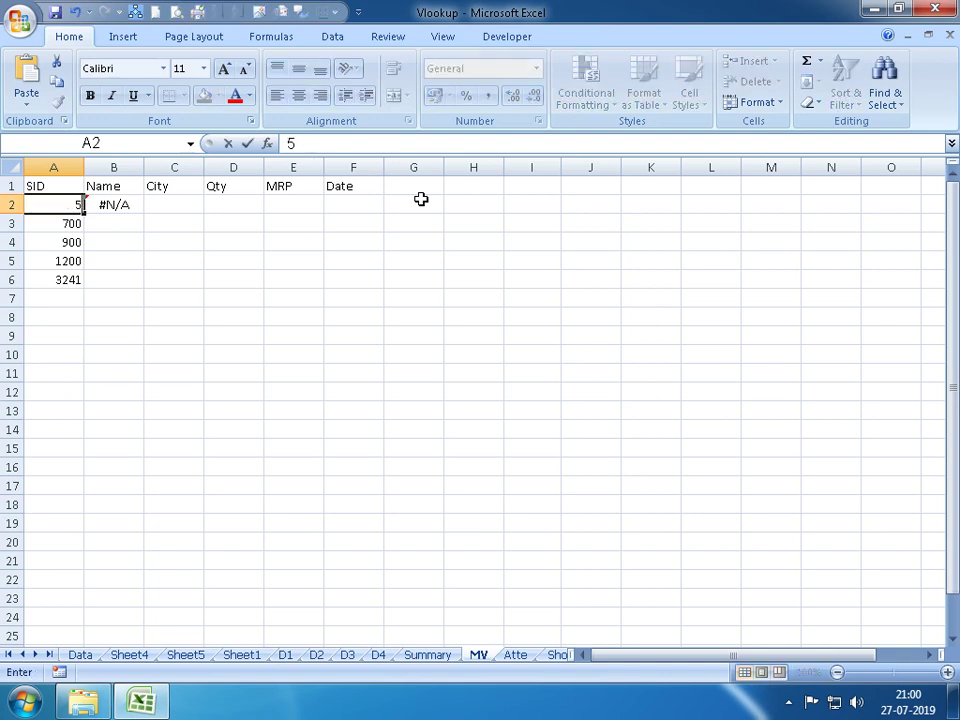
type("00")
key("Return")
Edit B2's lookup formula so it returns column 3, the name column
key("Up")
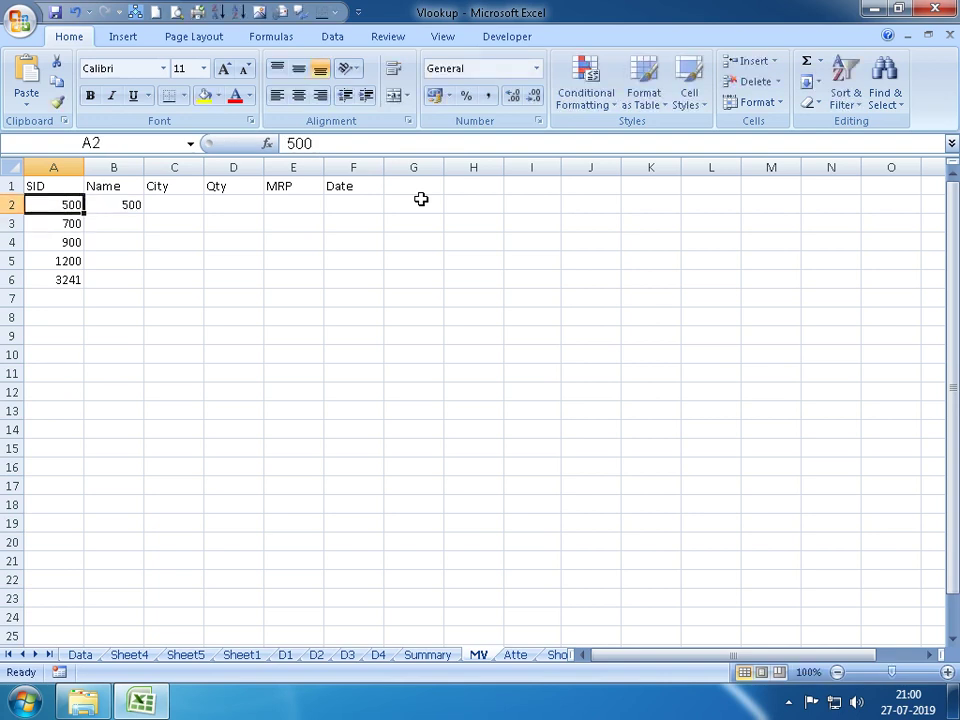
key("Right")
key("F2")
key("Left")
key("Left")
key("Left")
key("BackSpace")
type("2")
key("Return")
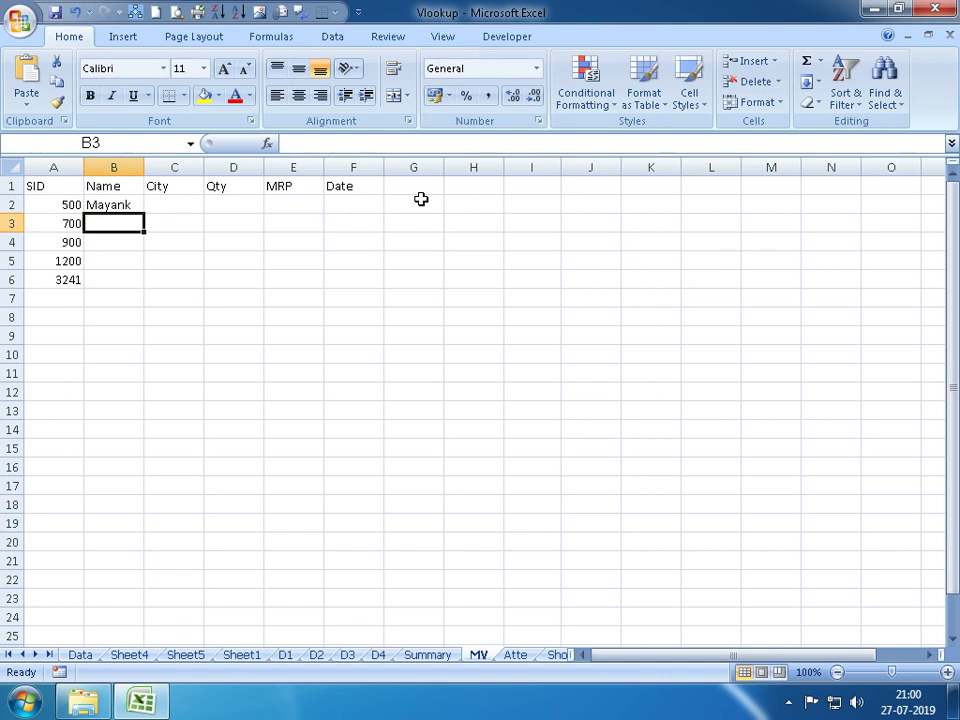
Test SIDs 1200 and 700 in A2, undo a mistaken entry, and finish with 500
key("Up")
key("Left")
type("1200")
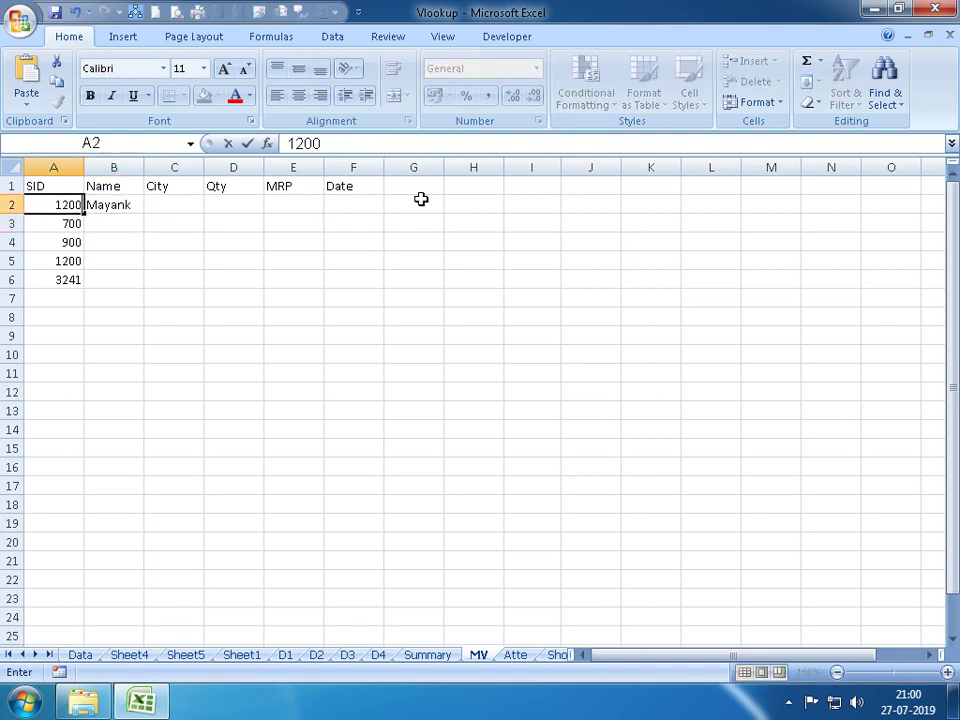
key("Return")
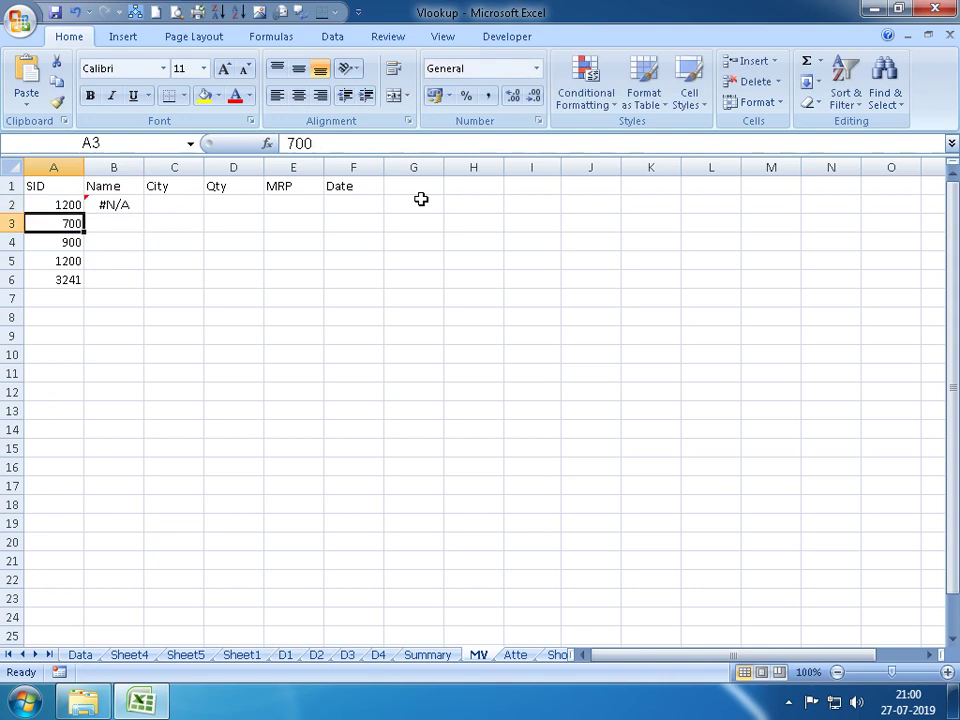
key("Up")
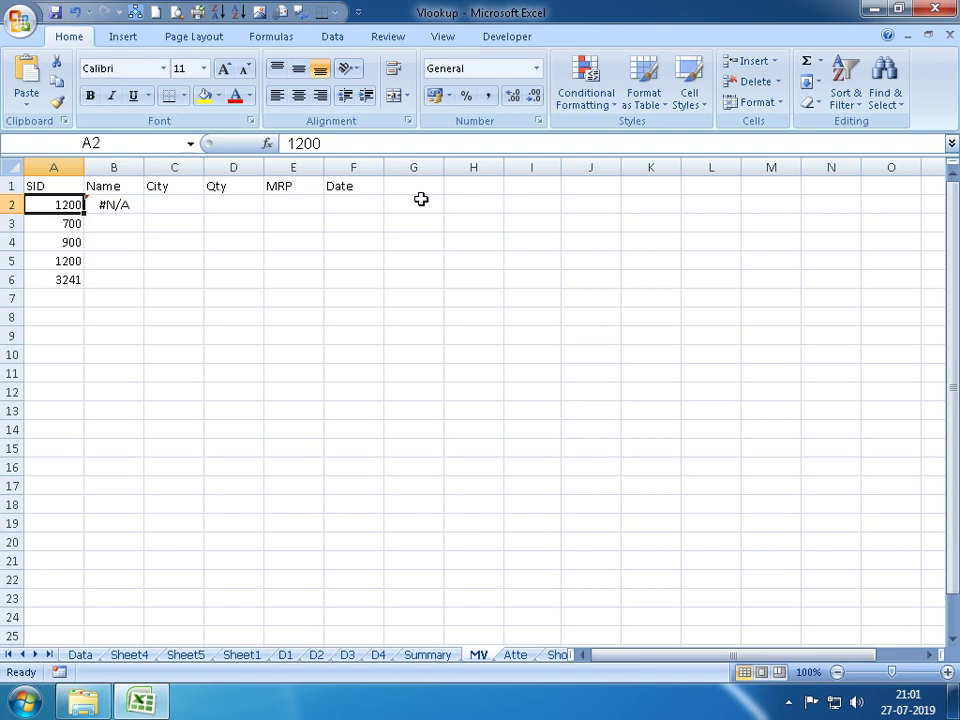
key("Delete")
type("=V")
key("Return")
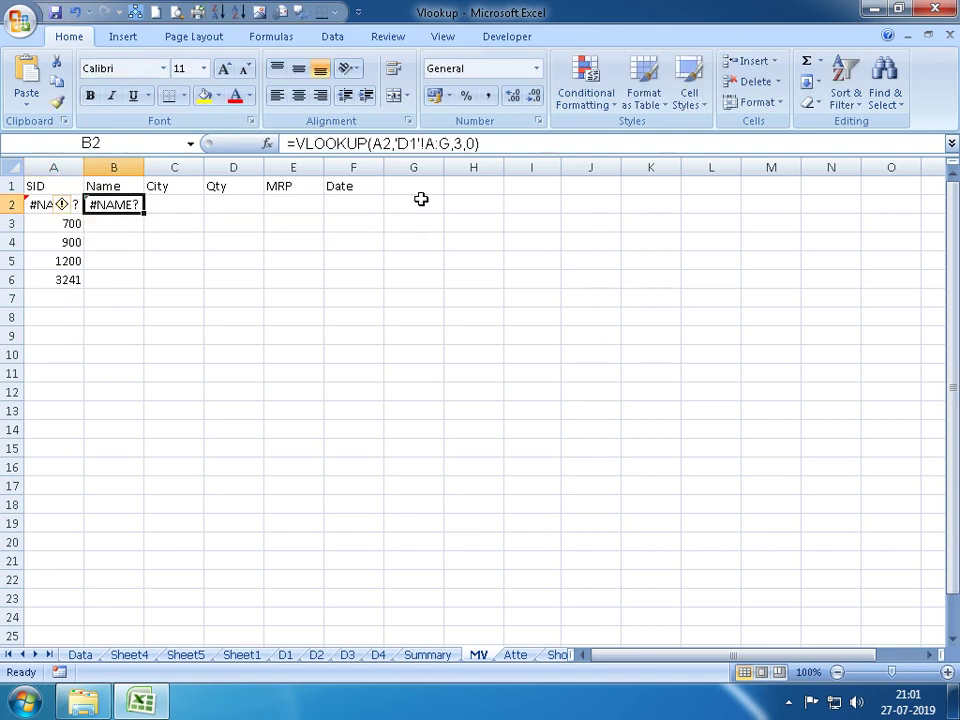
key("ctrl+z")
type("7")
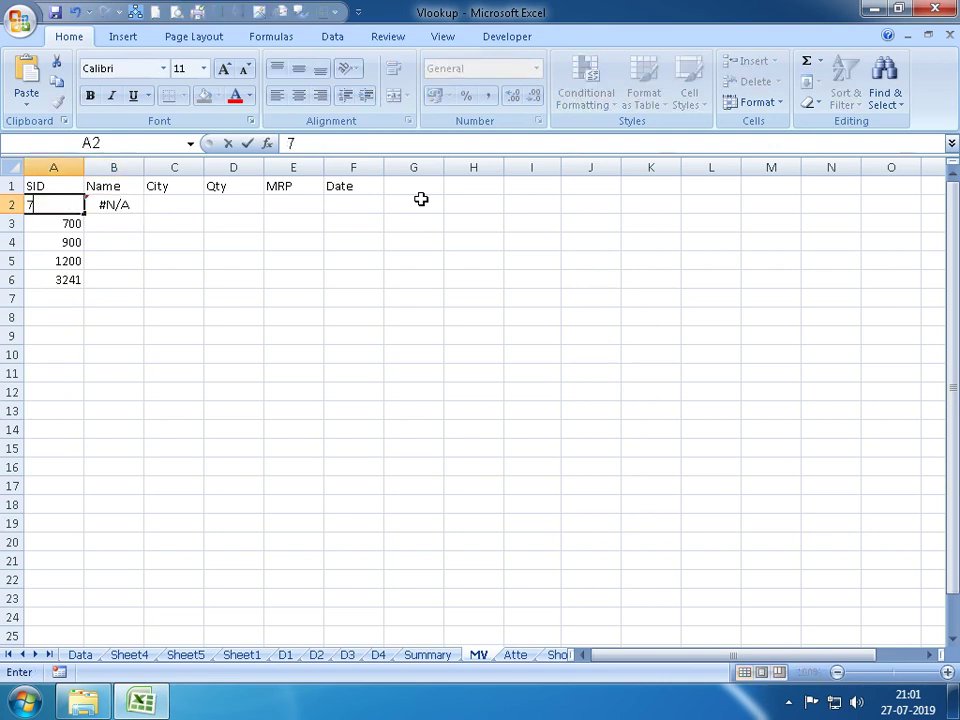
type("00")
key("Return")
key("Up")
type("500")
key("Return")
Check B2's formula =VLOOKUP(A2,'D1'!A:G,3,0) without changing it, then select C2
key("Up")
key("Right")
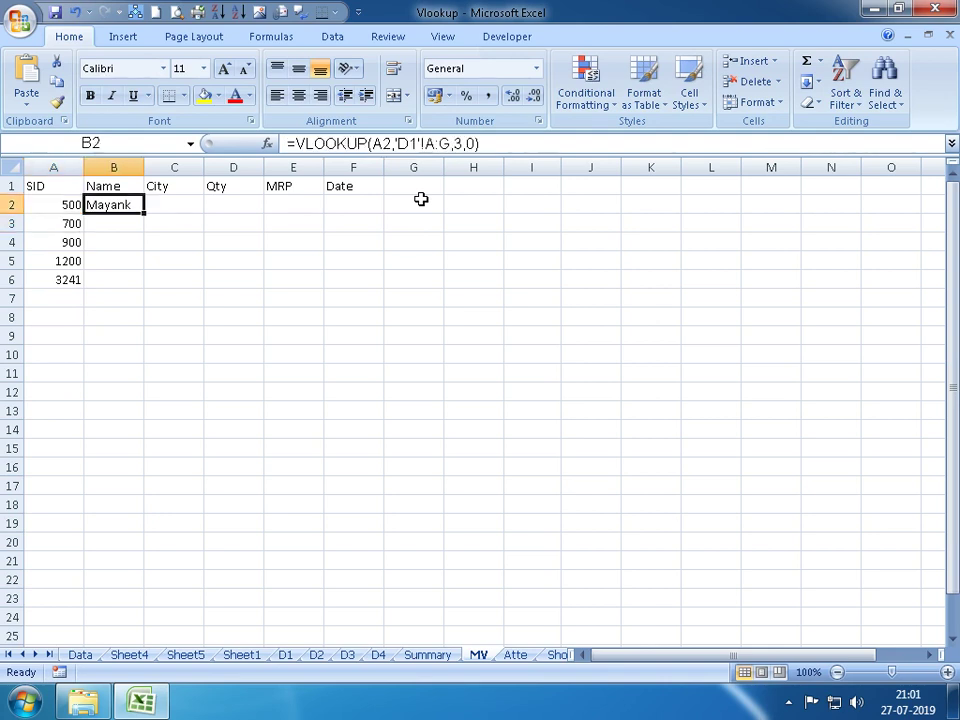
key("F2")
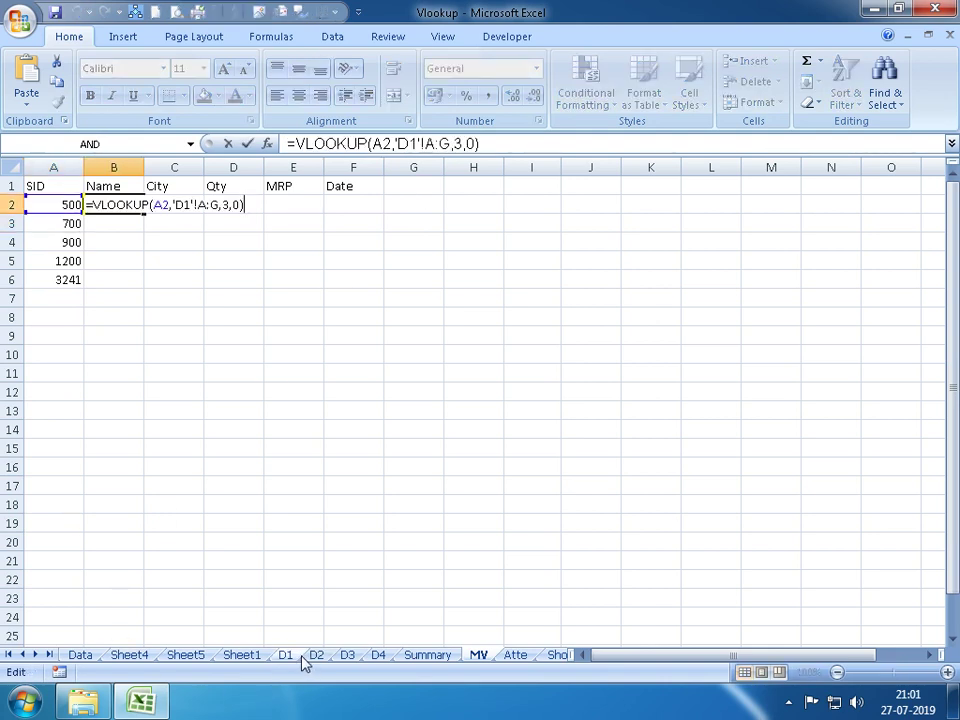
key("Escape")
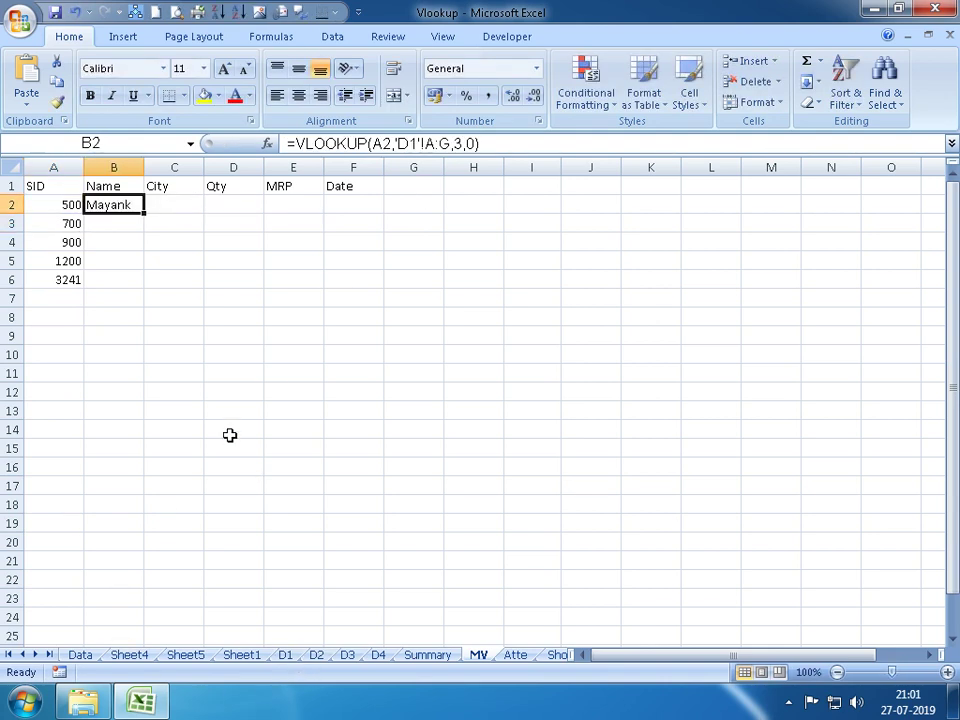
left_click(175, 198)
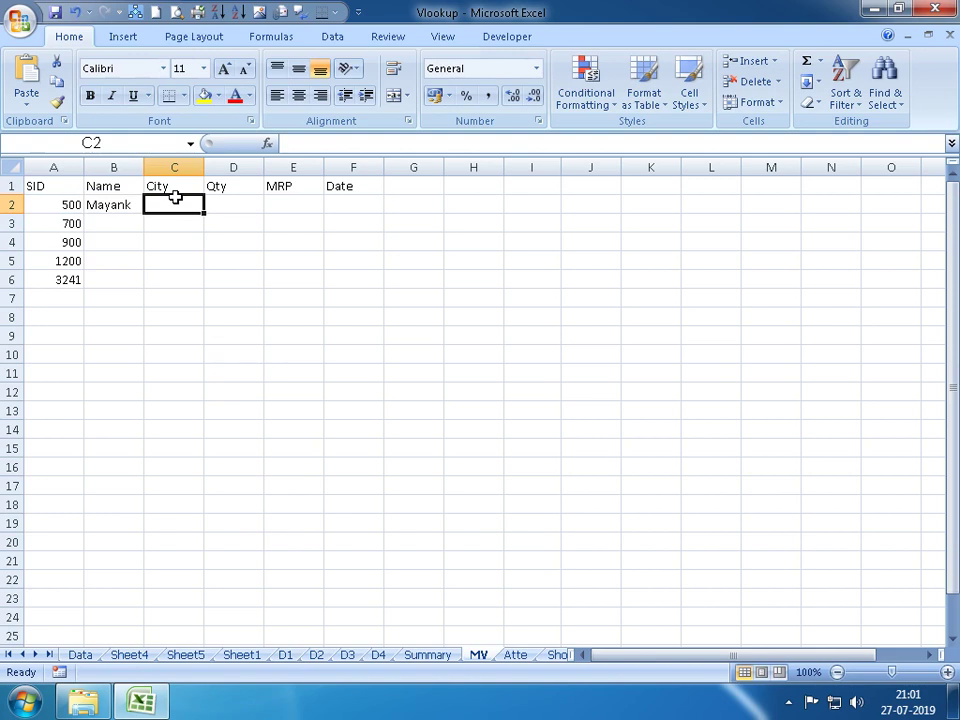
In C2, enter =VLOOKUP(A2,'D2'!A:G,3,0) to look up the City
type("=VLO")
key("Tab")
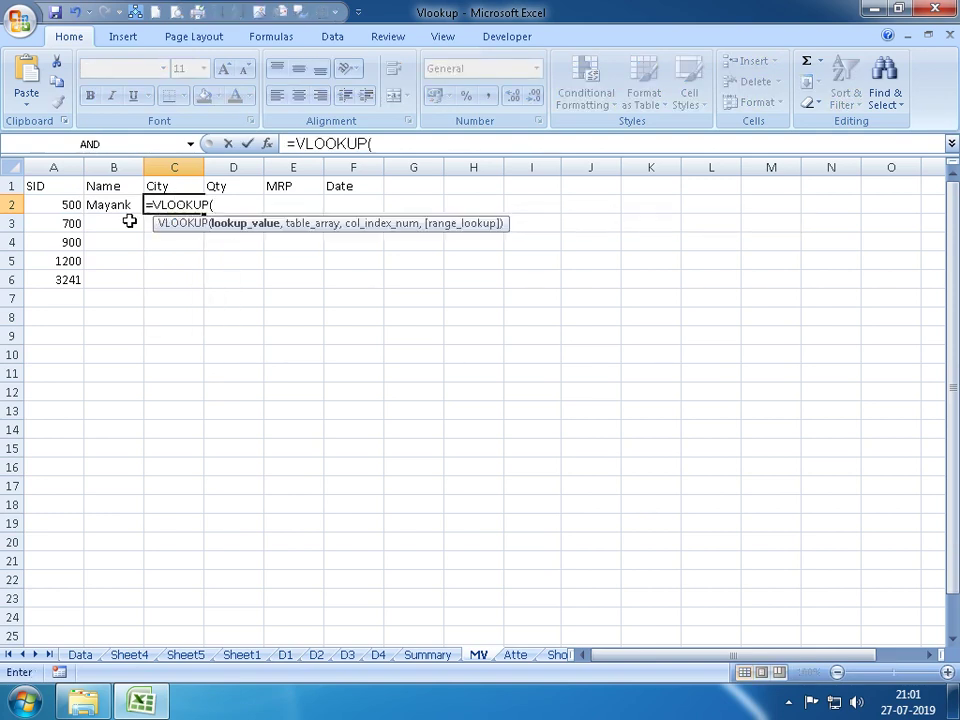
left_click(35, 204)
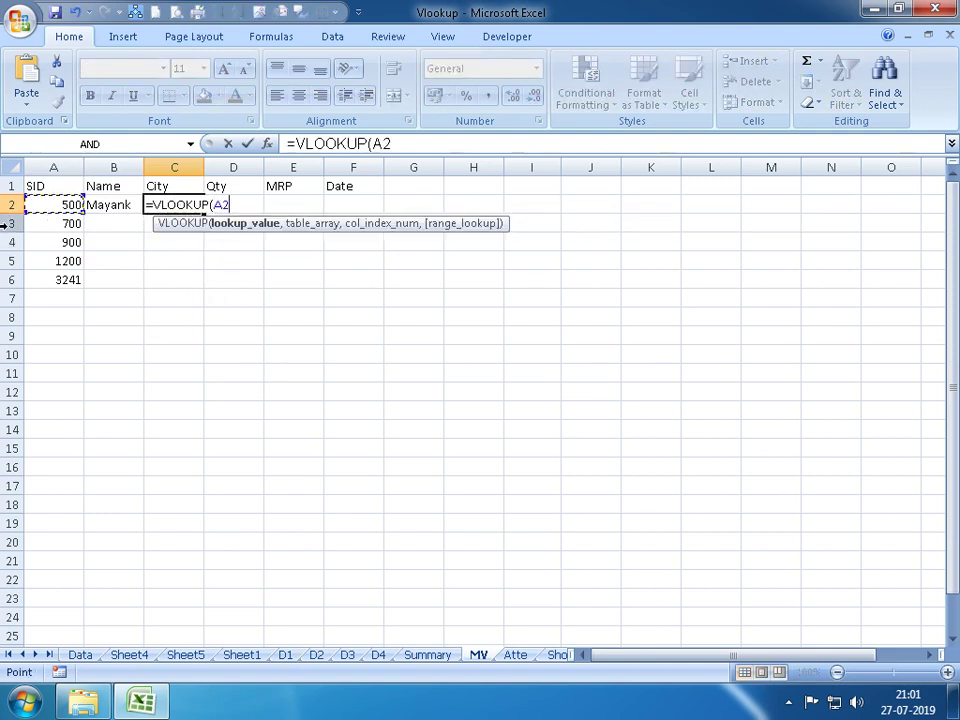
type(",")
left_click(316, 655)
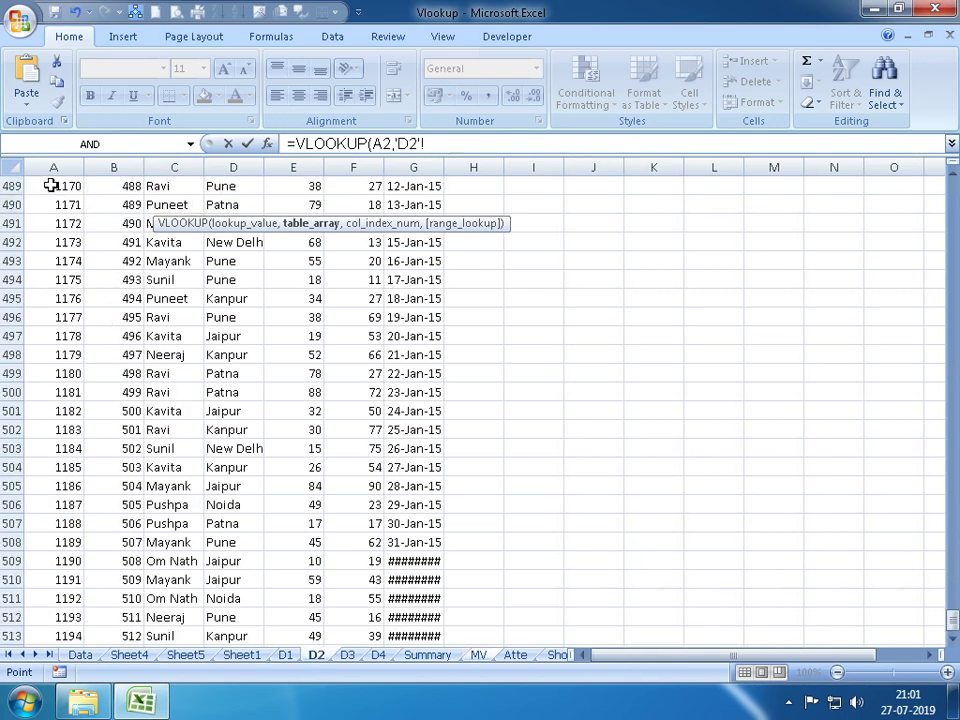
left_click_drag(54, 167, 414, 167)
type(",3,0")
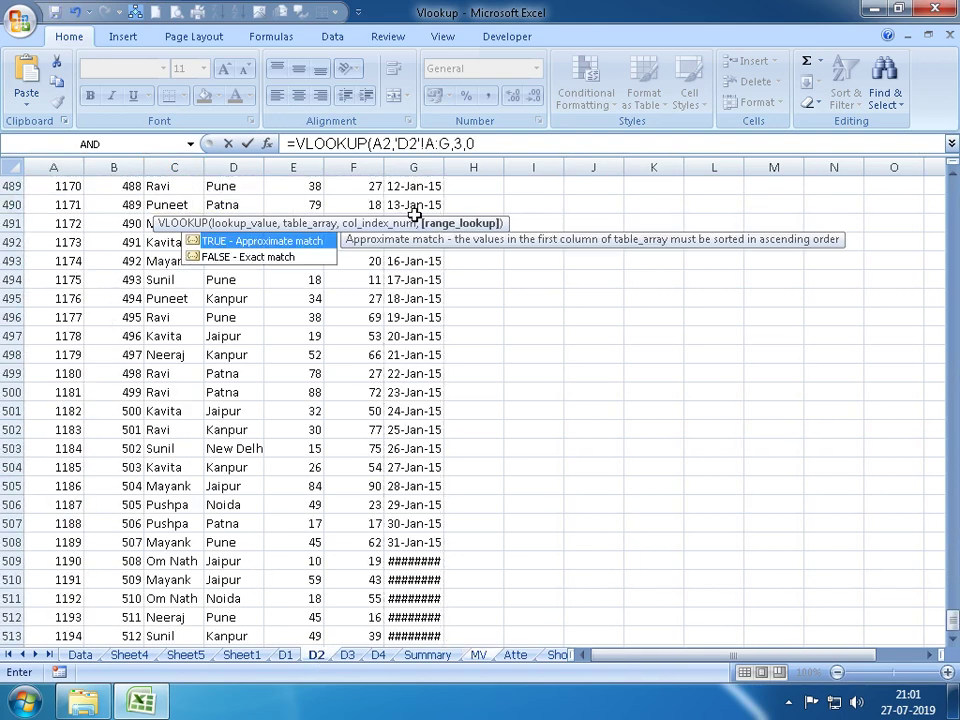
key("Return")
In D2, enter =VLOOKUP(A2,'D3'!A:G,5,0) to look up the Qty
key("Up")
key("Right")
type("=")
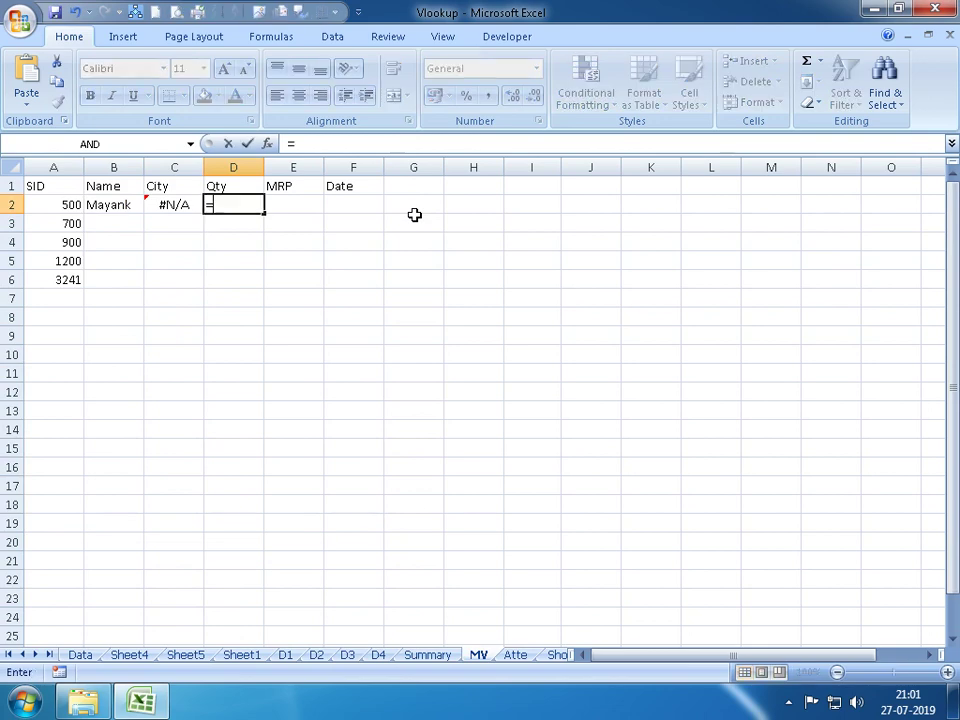
type("VL")
key("Tab")
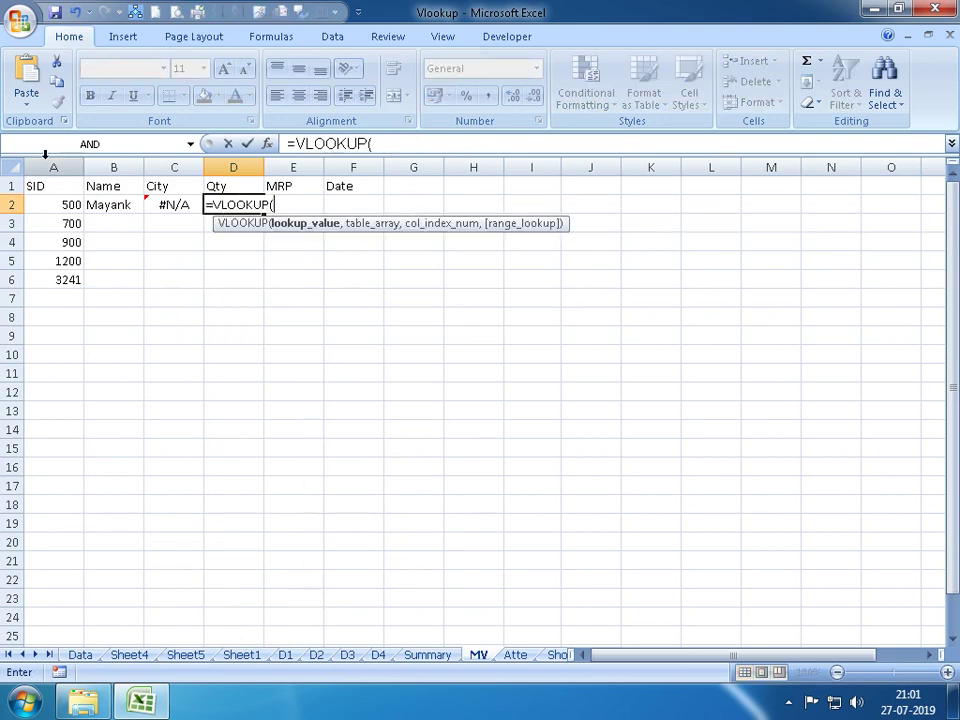
left_click(68, 205)
type(",")
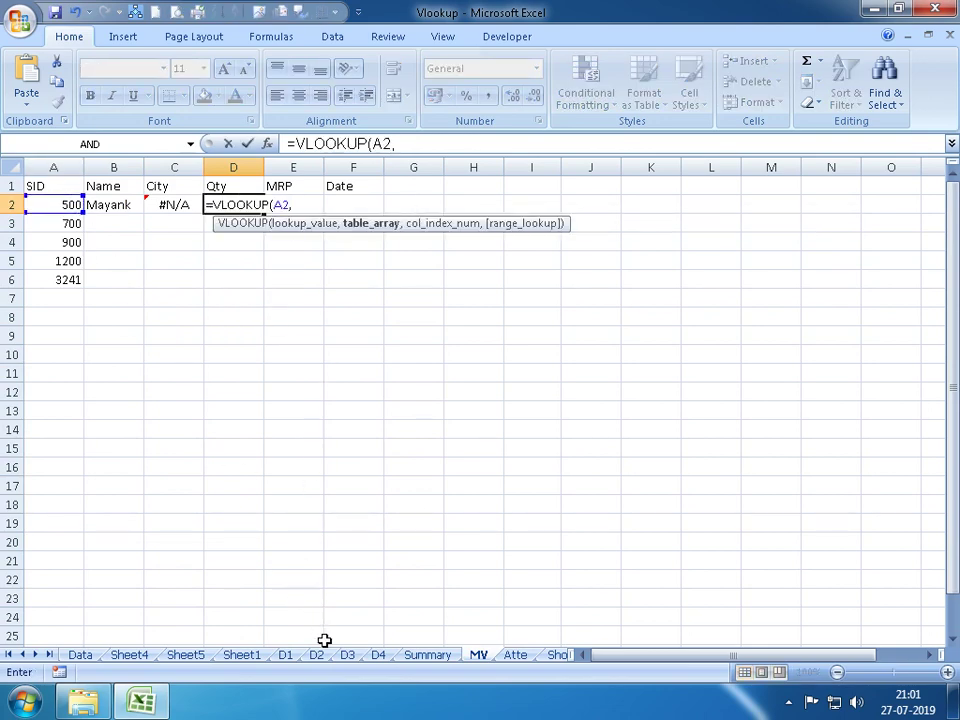
left_click(347, 655)
left_click_drag(54, 167, 445, 213)
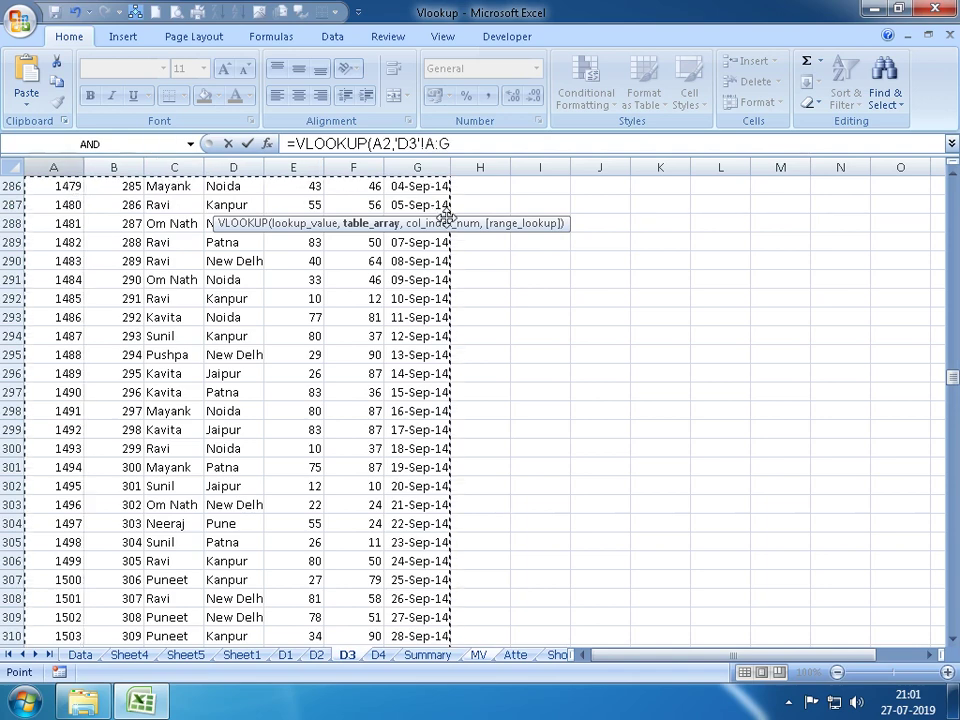
type(",")
type("5,0)")
key("Return")
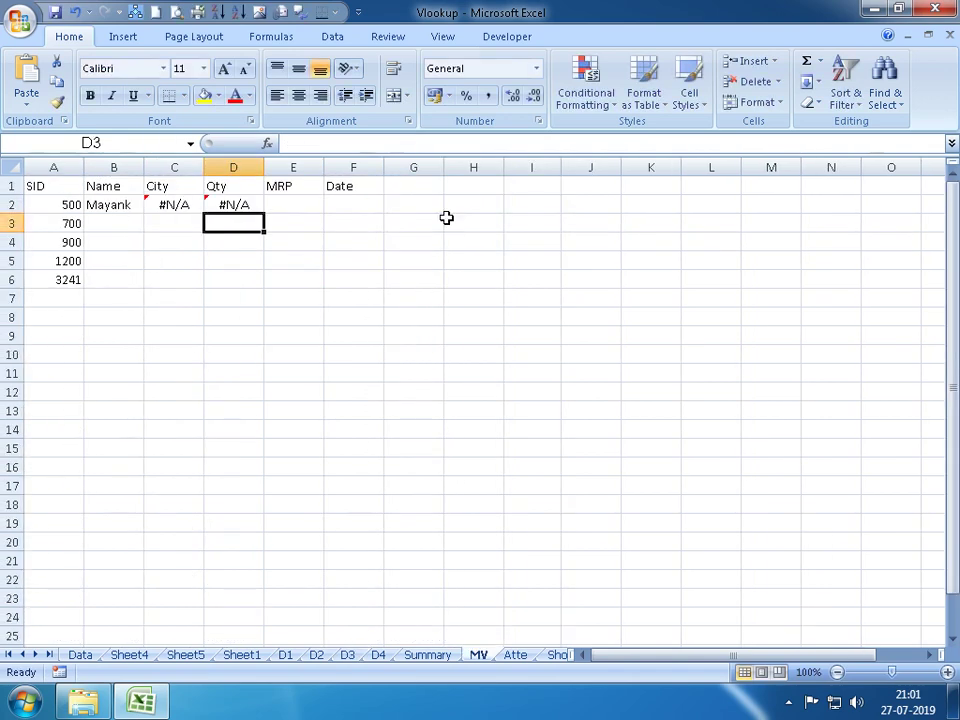
In E2, enter a VLOOKUP of A2 against 'D4'!A:G with column 6, then return to A2
key("Up")
key("Right")
type("=VLOOKUP(")
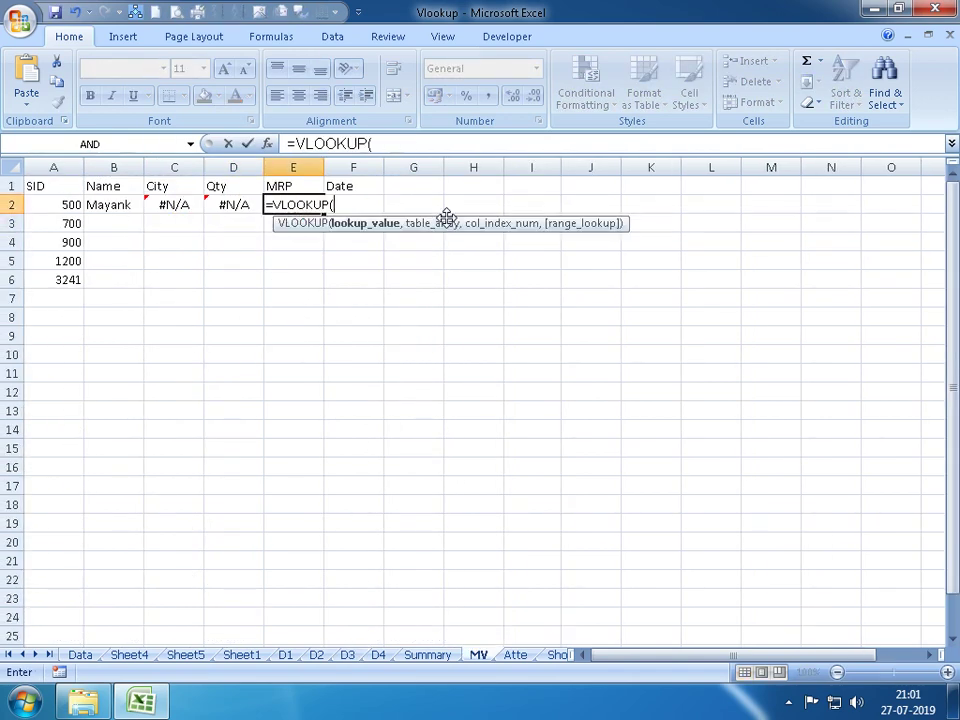
key("Left")
key("Left")
key("Left")
key("Left")
type(",")
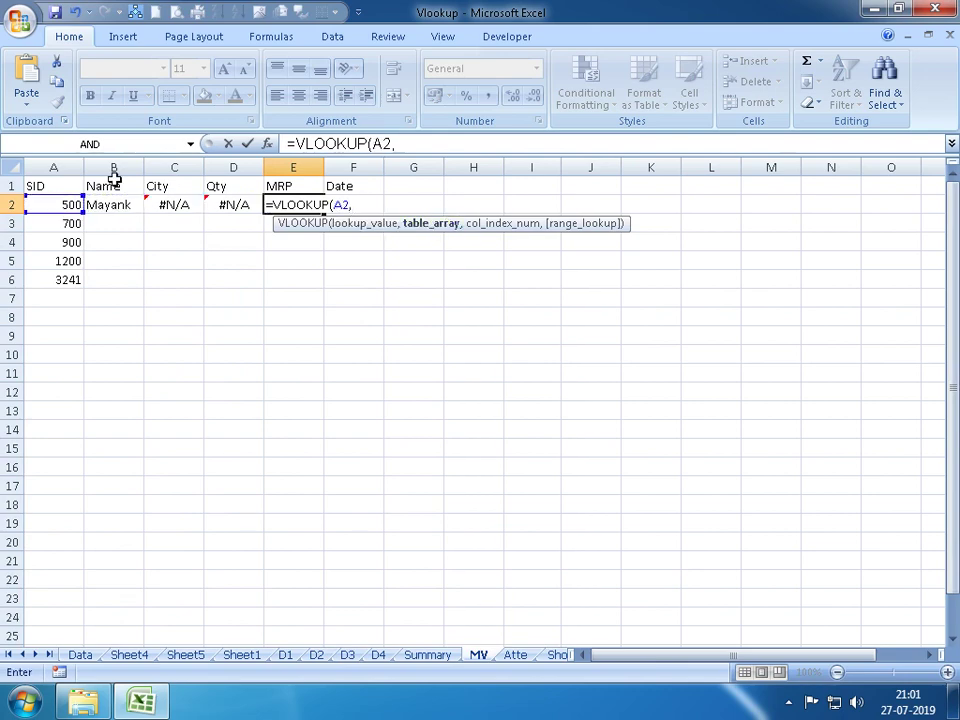
left_click(378, 655)
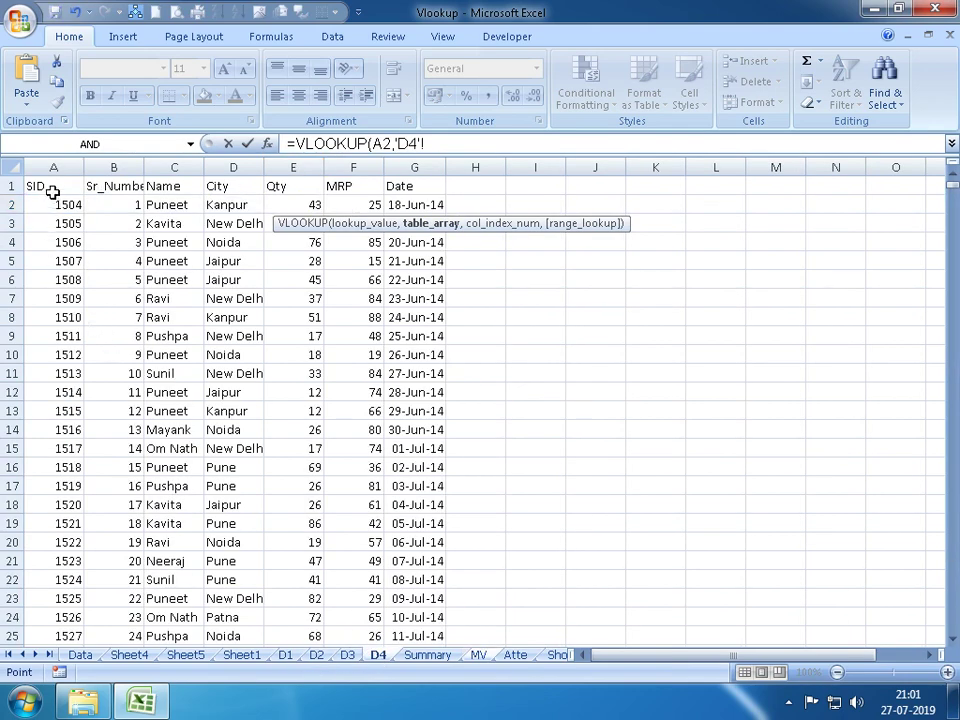
left_click_drag(53, 167, 413, 224)
type(",6")
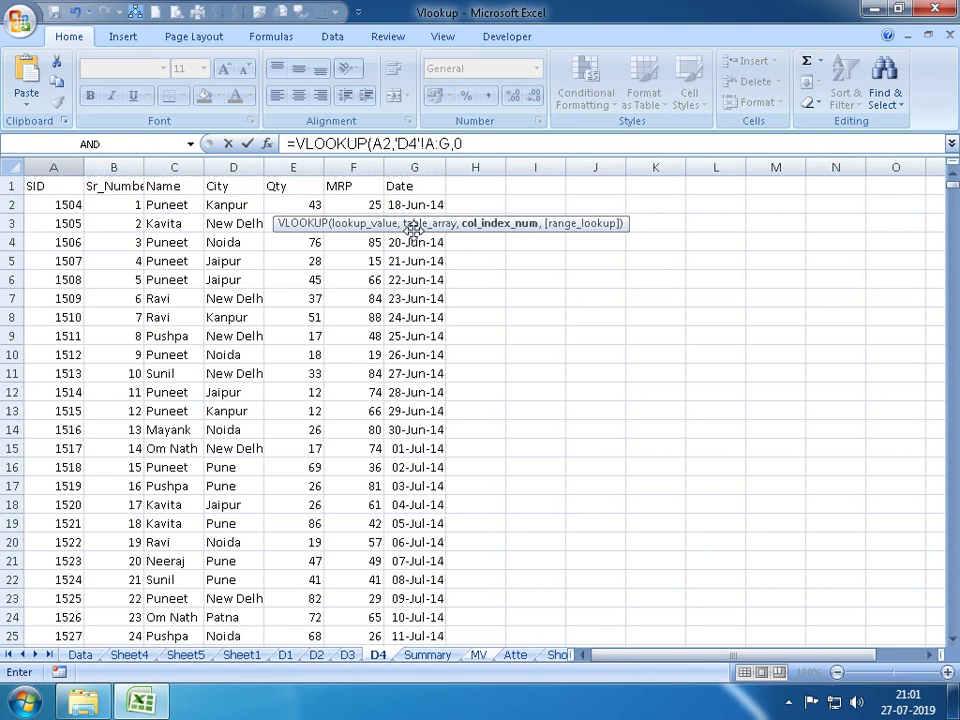
key("Return")
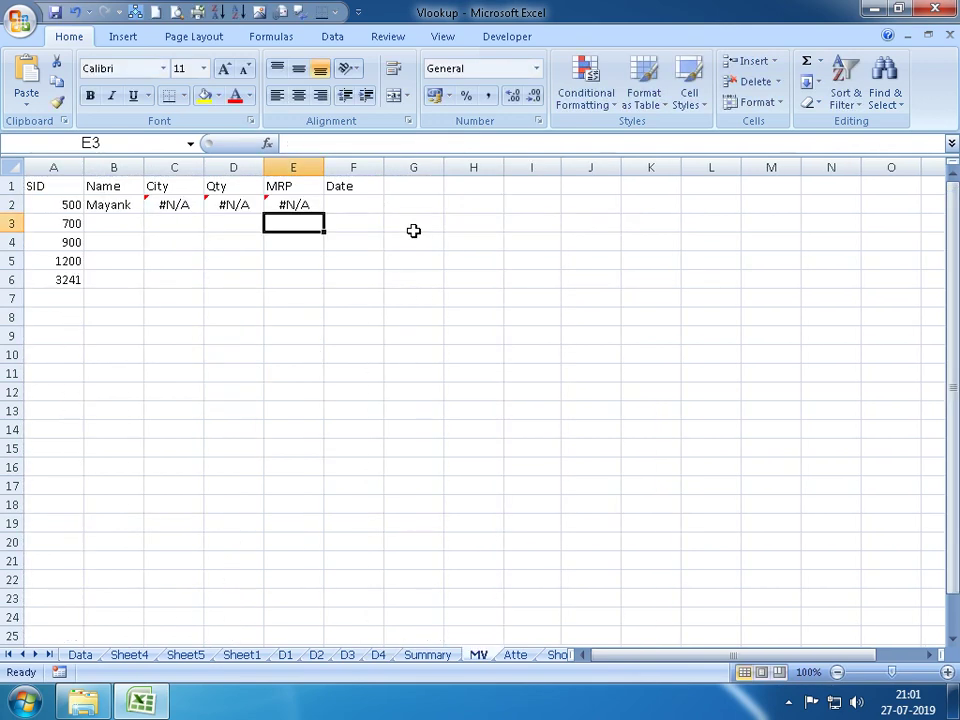
key("Up")
key("Left")
key("Left")
key("Left")
key("Left")
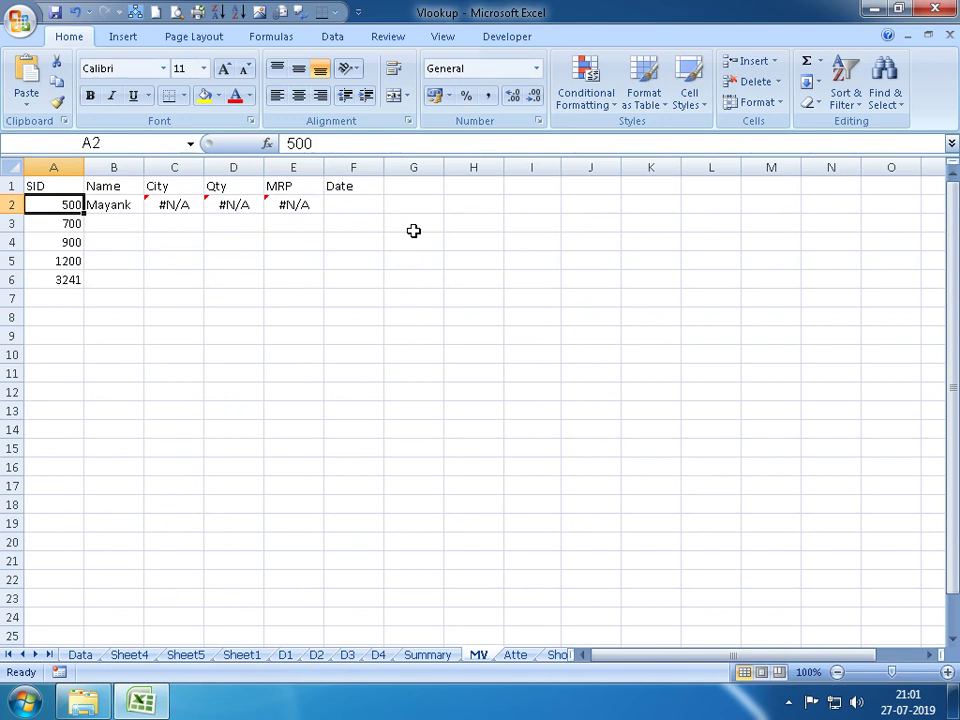
Try SIDs 700, 1283, 2000, 2001 and 2500 in A2
type("700")
key("Return")
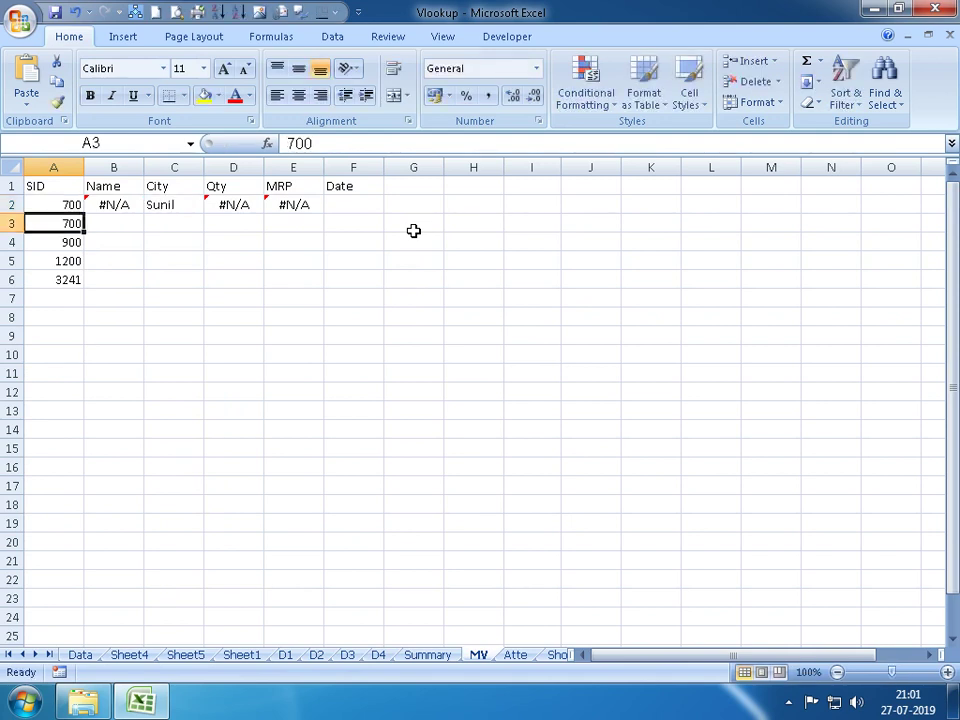
key("Up")
type("12")
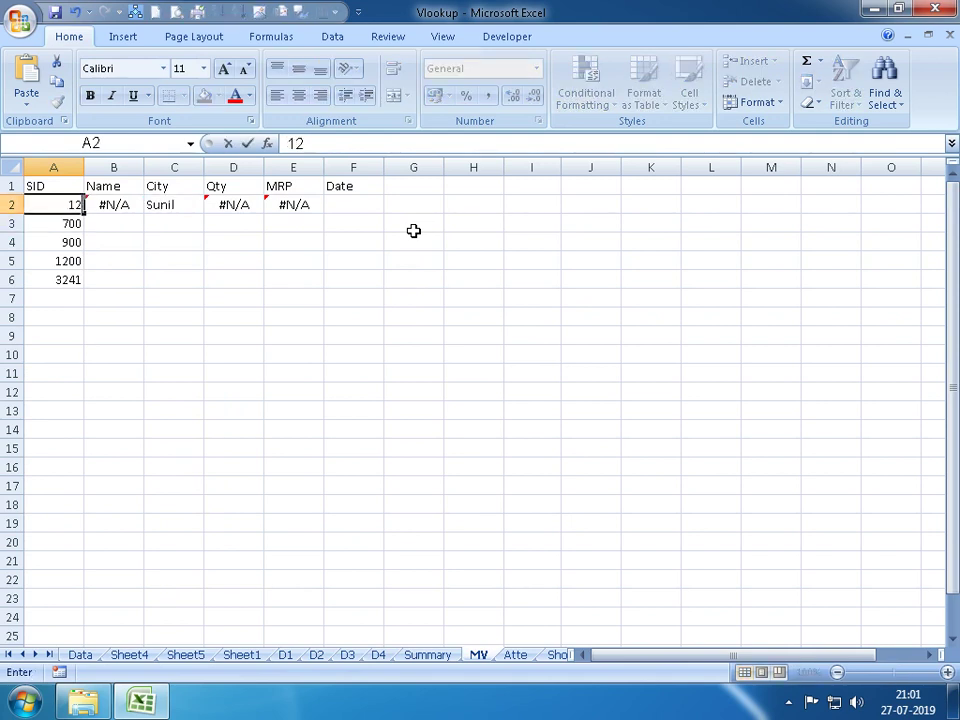
type("83")
key("Return")
key("Up")
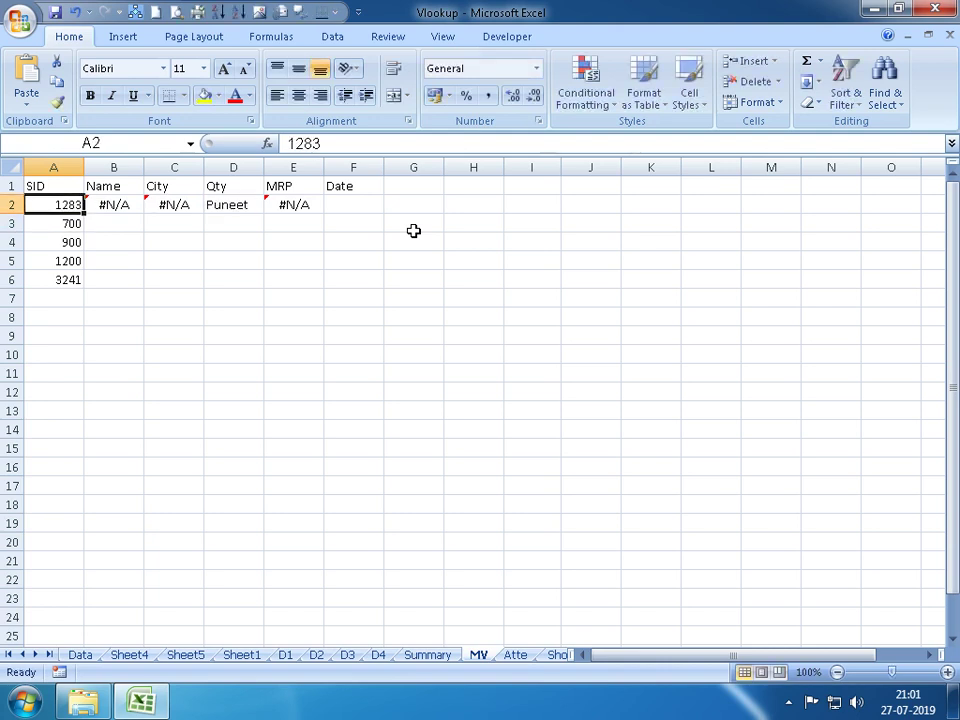
type("2000")
key("Return")
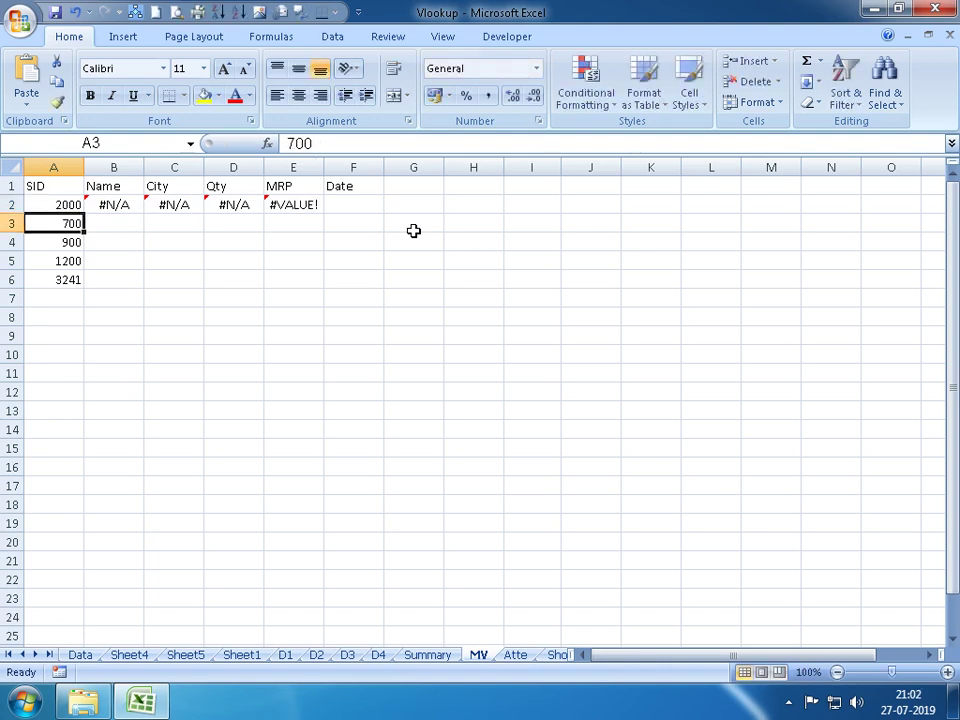
key("Up")
type("20")
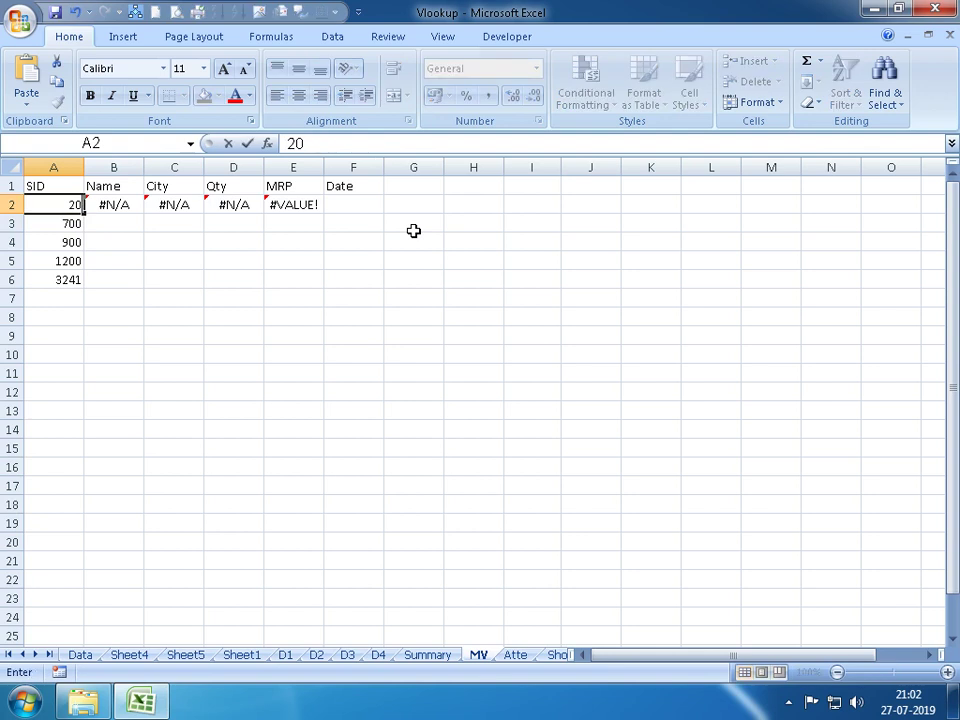
type("01")
key("Return")
key("Up")
type("2500")
key("Return")
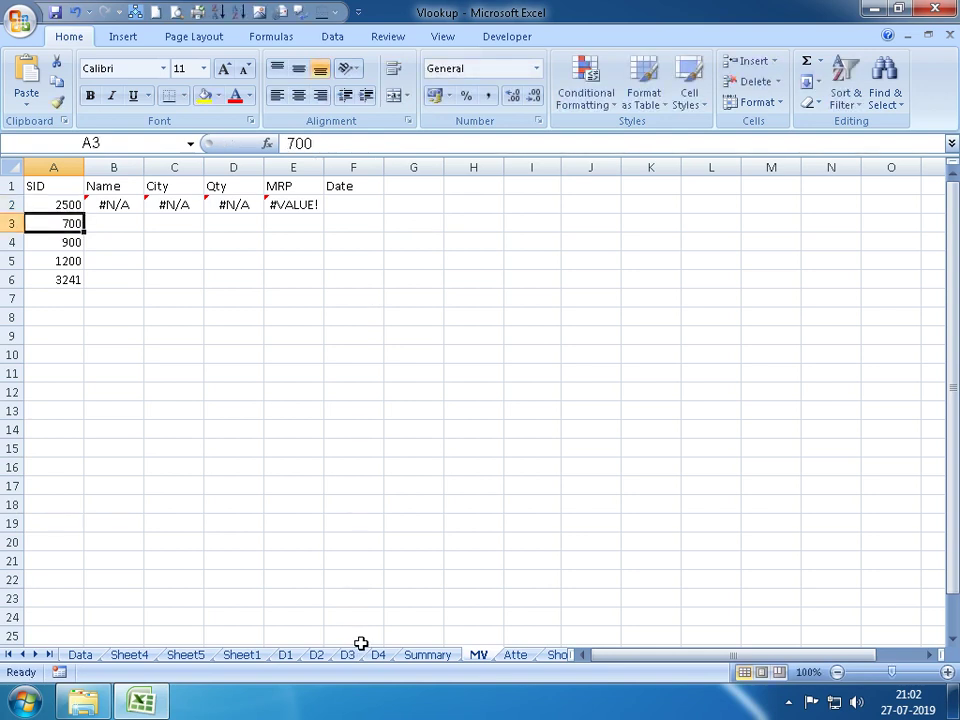
Check the last row of data on sheet D4, then go back to MV
left_click(379, 656)
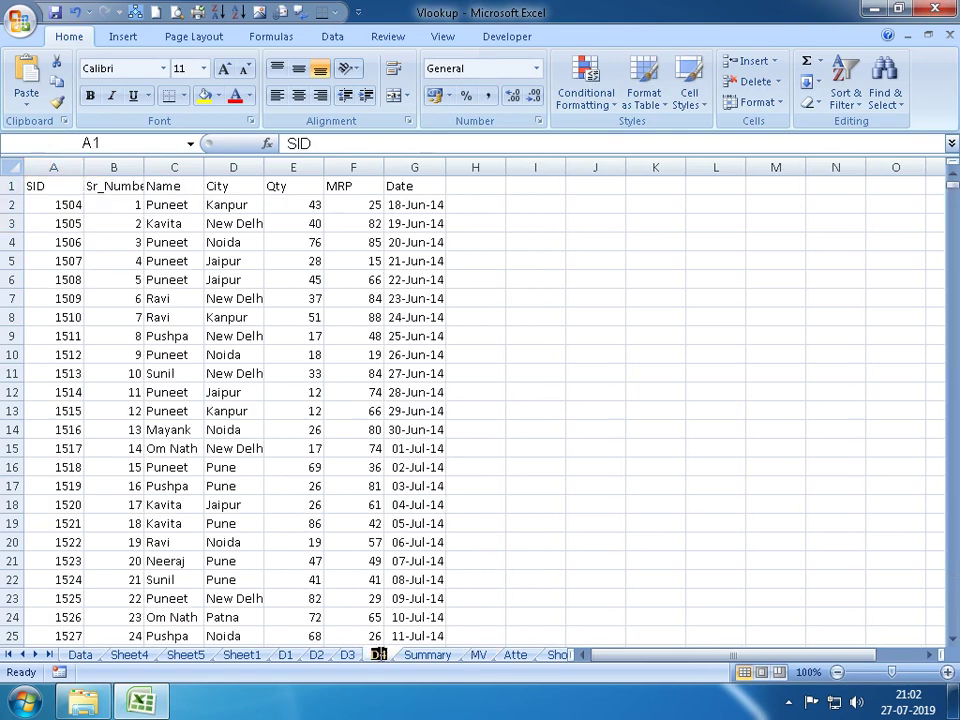
left_click(71, 578)
double_click(71, 578)
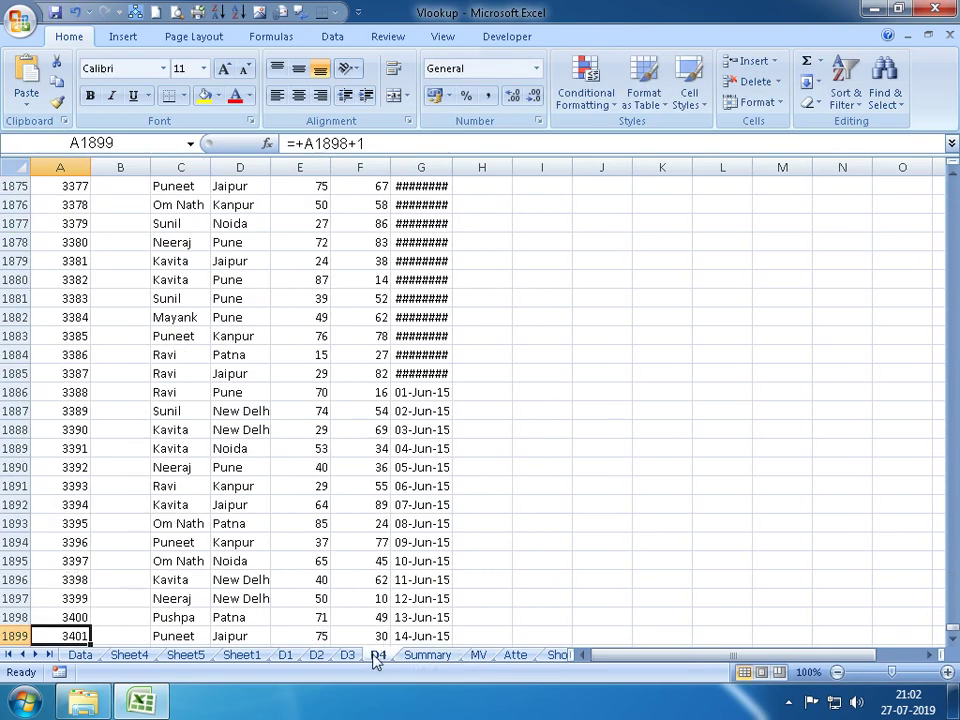
left_click(439, 636)
left_click(476, 656)
Add column index 3 to E2's VLOOKUP formula
left_click(296, 210)
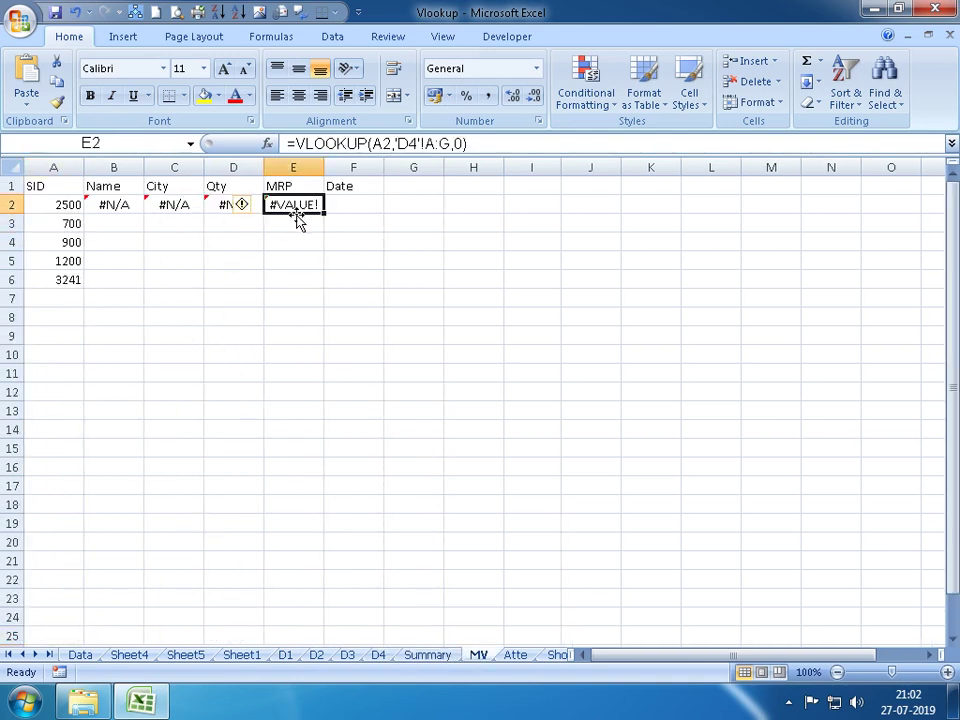
left_click(454, 144)
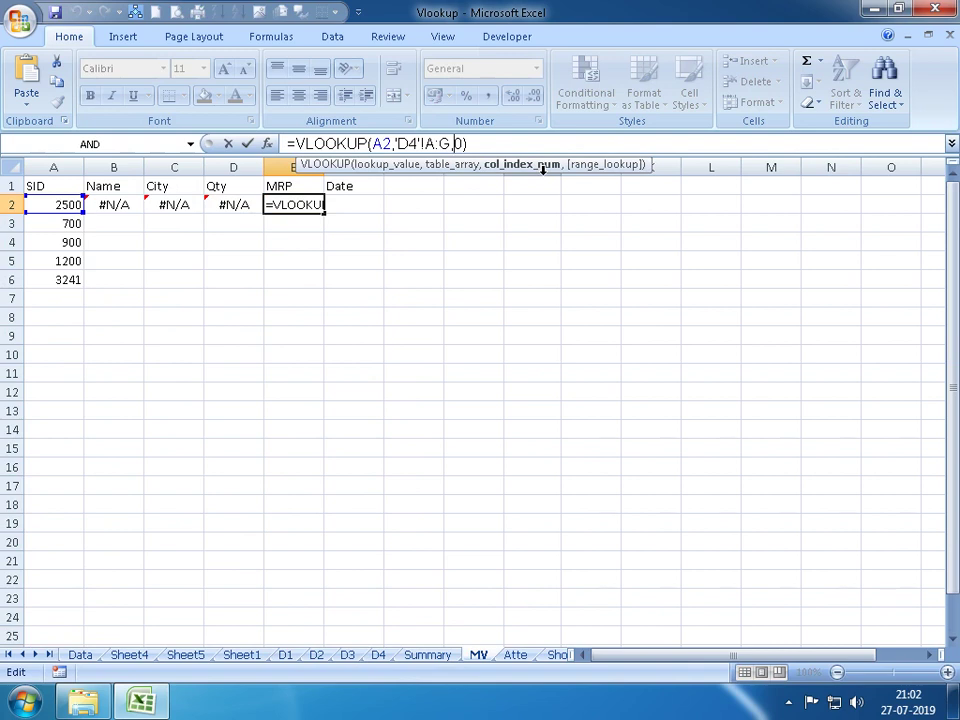
type("3,0")
key("Return")
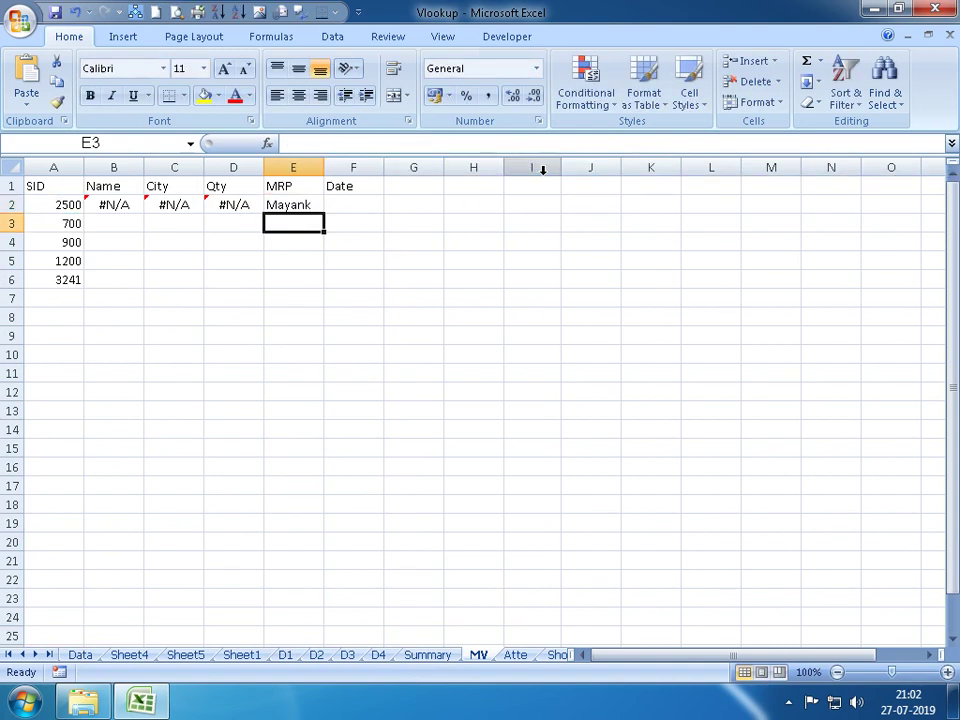
Enter SID 1, then SID 50, in A2 so the Name lookup shows Puneet
key("Left")
key("Left")
key("Left")
key("Left")
key("Up")
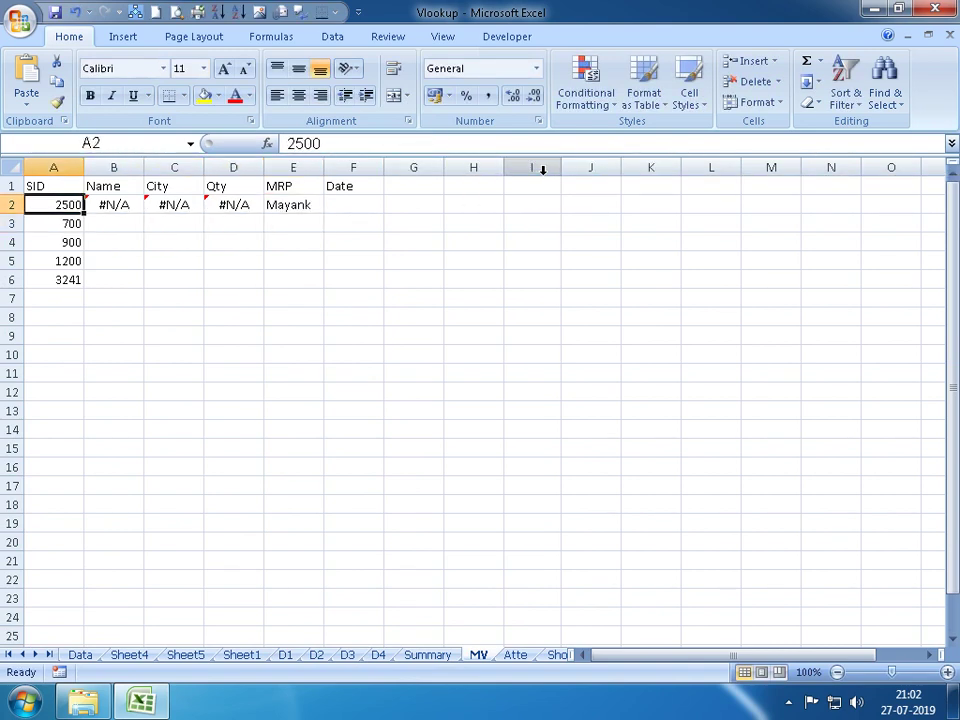
type("1")
key("Return")
key("Up")
type("50")
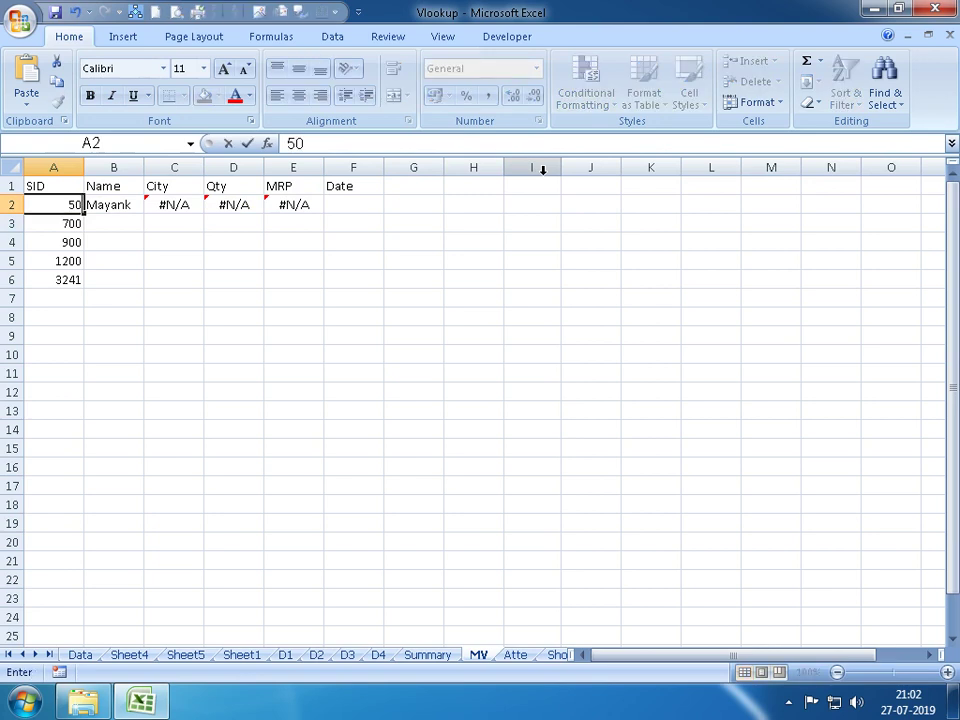
key("Return")
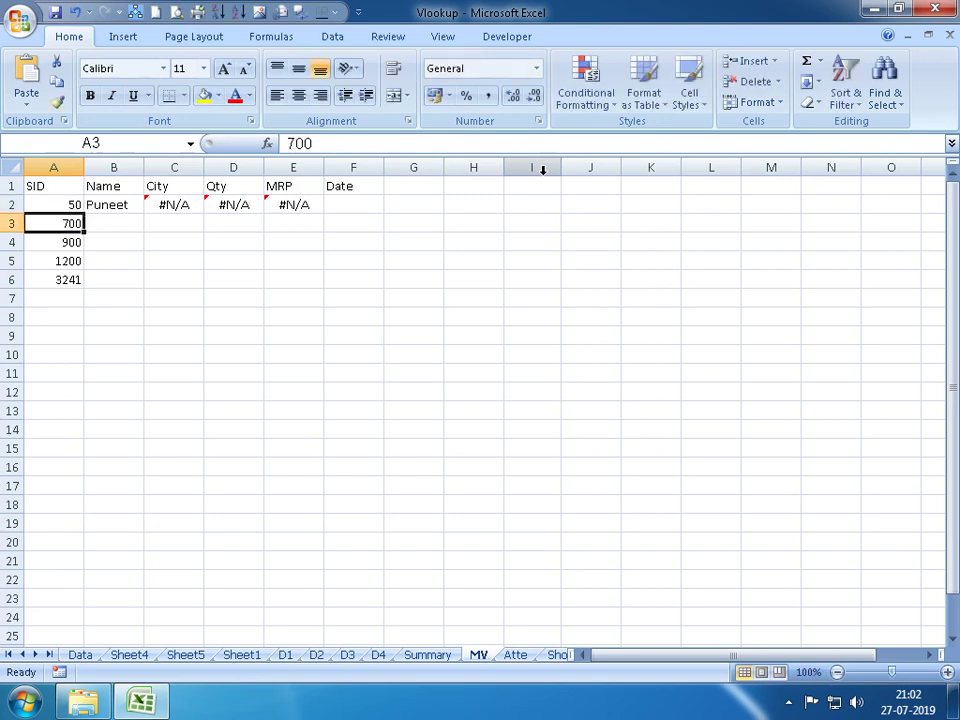
key("Right")
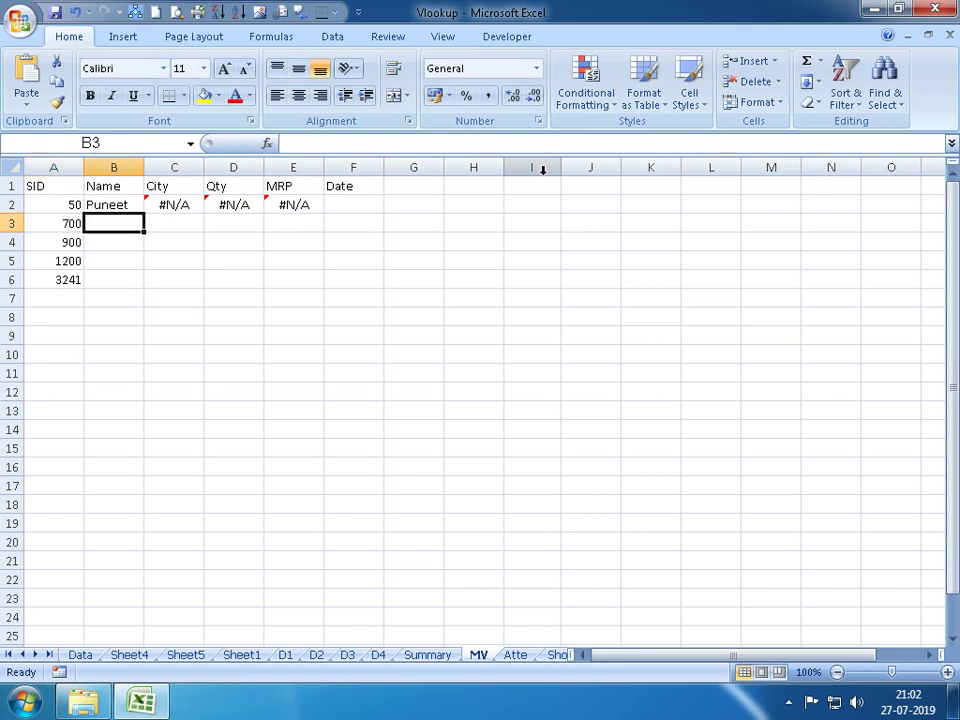
Start an IFERROR formula in B3 that references B2
type("=IF")
key("Down")
key("Tab")
key("Up")
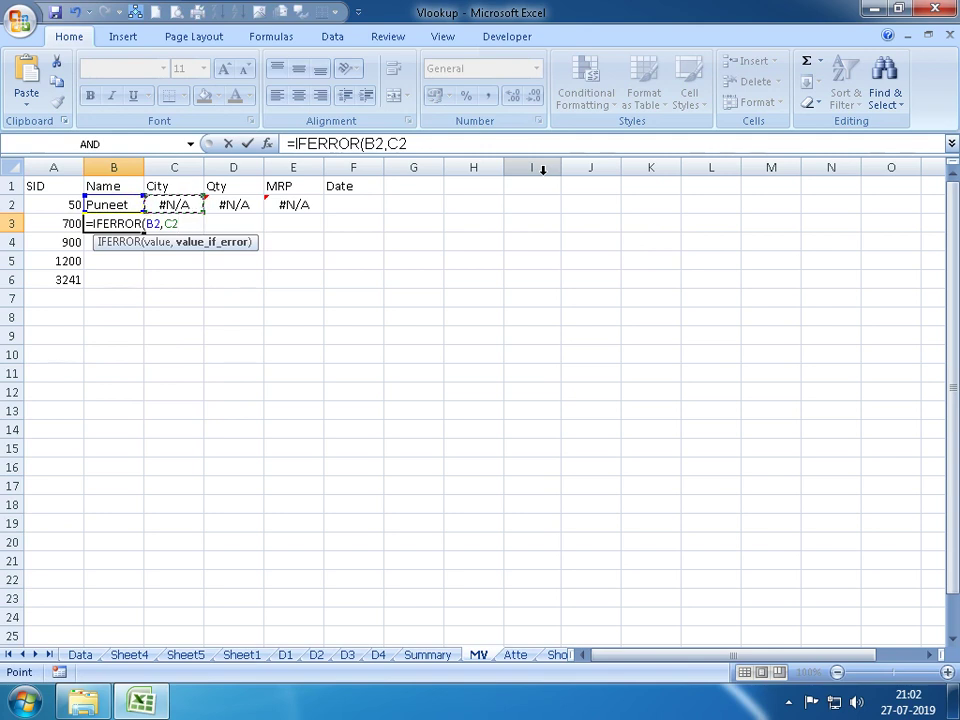
key("Return")
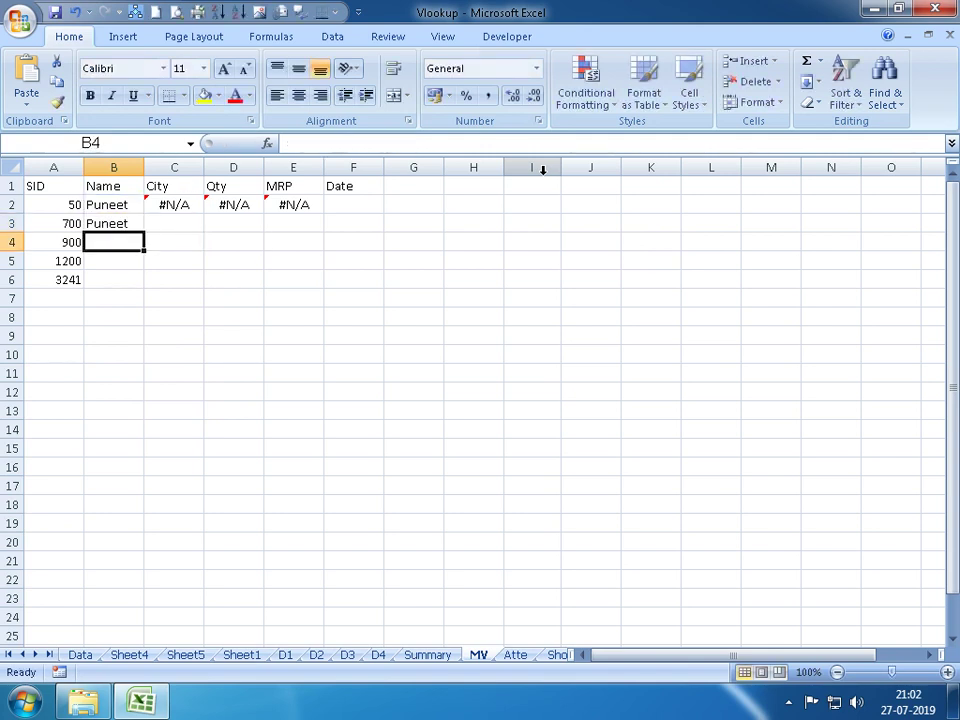
Make B3 =IFERROR(VLOOKUP(A2,'D1'!A:G,3,0),VLOOKUP(A2,'D2'!A:G,3,0)), using the B2 and C2 lookups
key("Up")
key("Up")
key("Right")
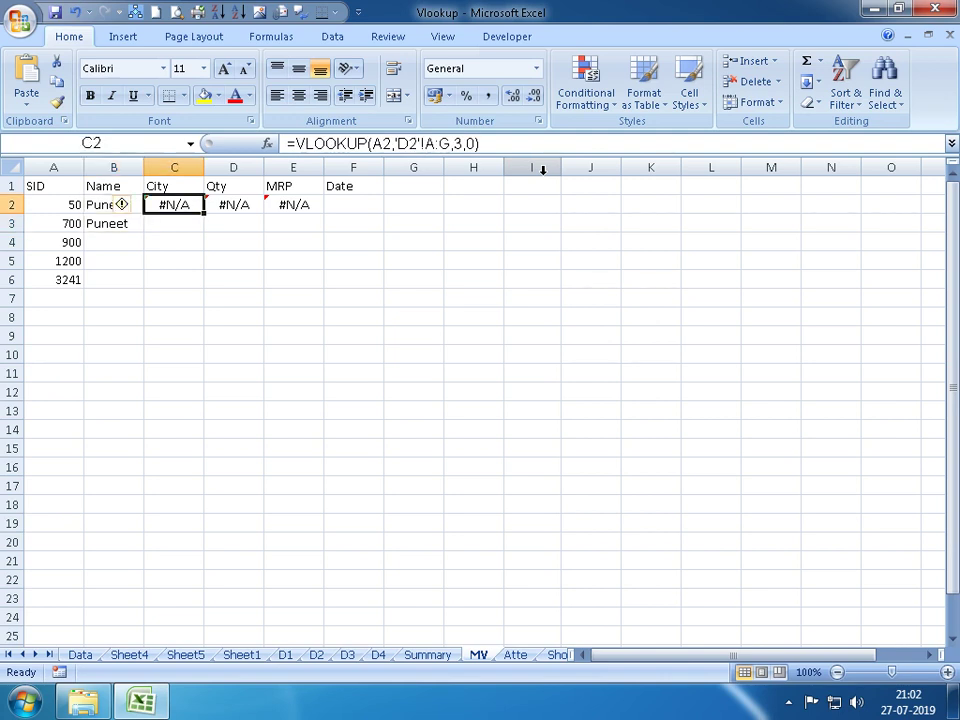
key("Left")
key("F2")
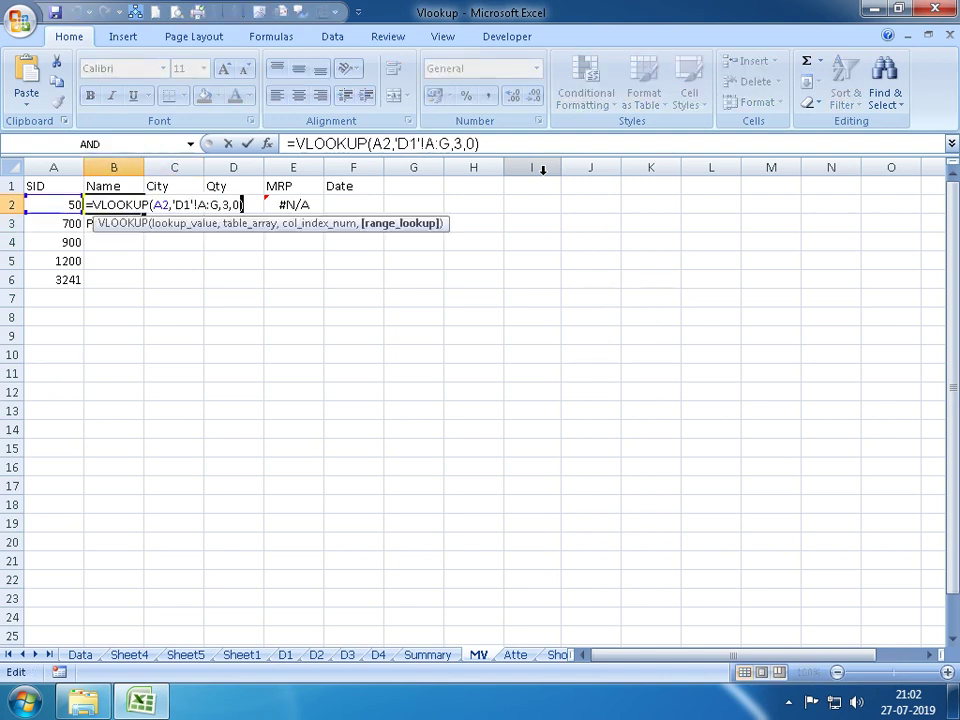
key("ctrl+shift+Left")
key("ctrl+shift+Left")
key("ctrl+shift+Left")
key("ctrl+shift+Left")
key("ctrl+shift+Left")
key("ctrl+shift+Left")
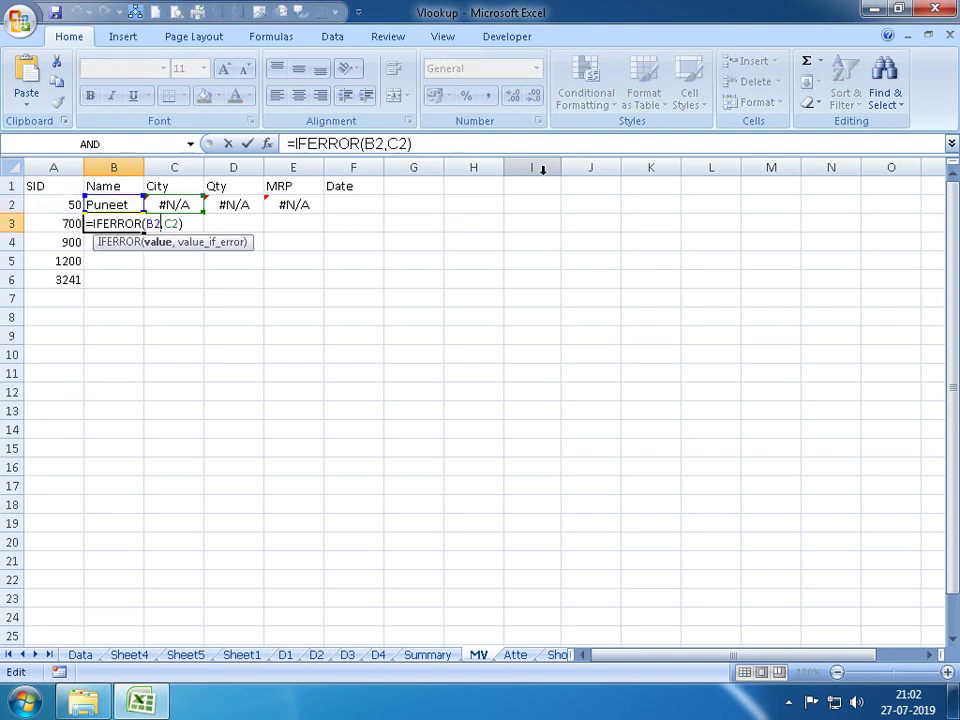
key("BackSpace")
key("BackSpace")
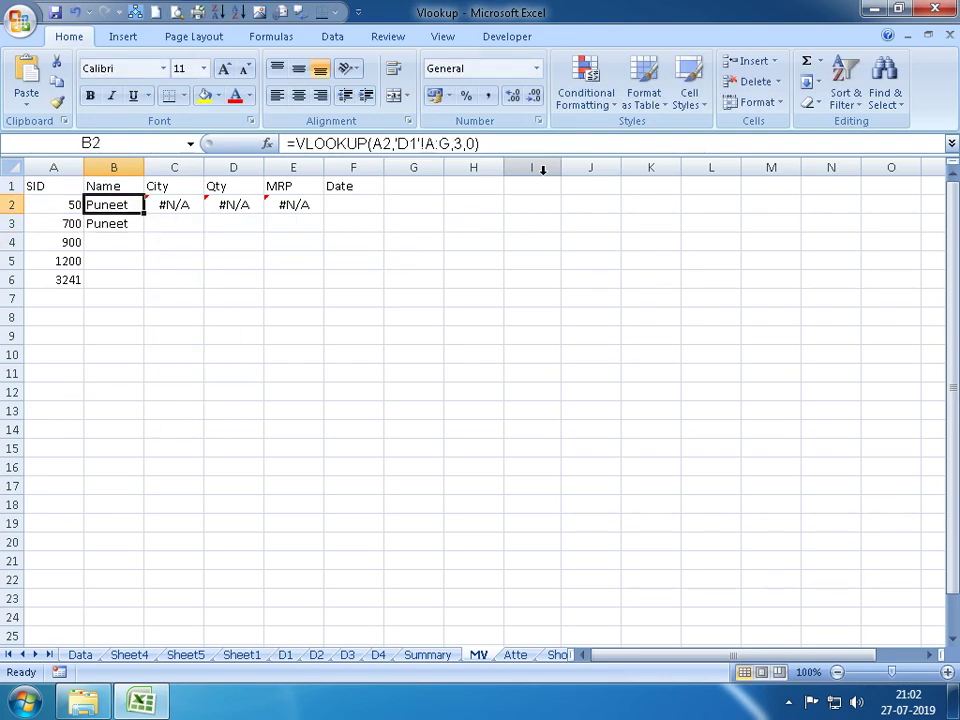
key("shift+Left")
key("shift+Left")
key("shift+Left")
key("shift+Left")
key("shift+Left")
key("shift+Left")
key("shift+Left")
key("shift+Left")
key("shift+Left")
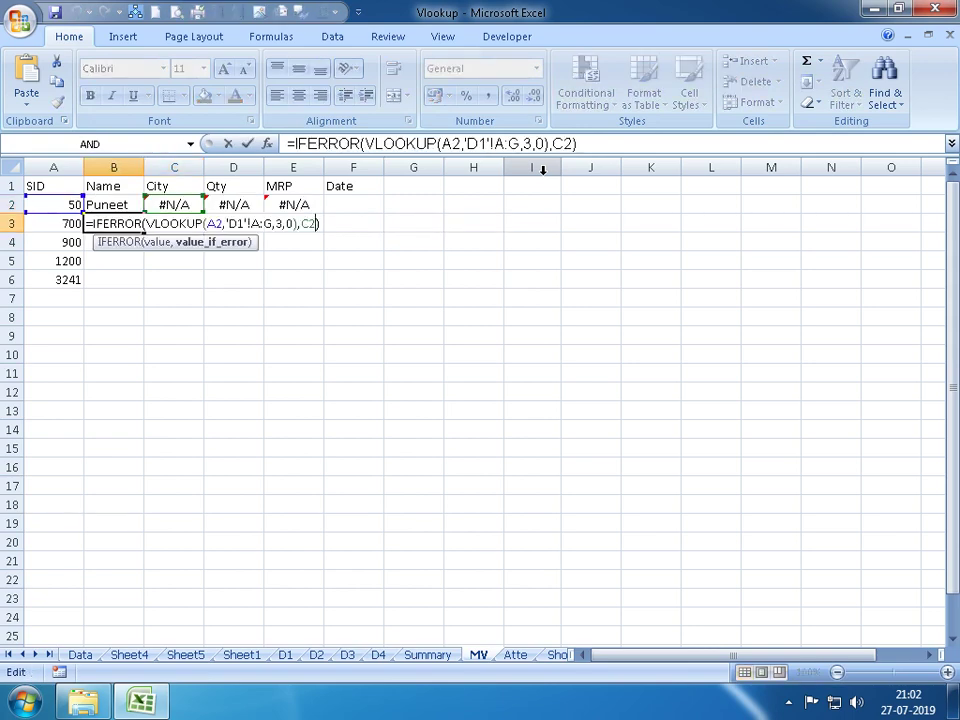
key("BackSpace")
key("BackSpace")
key("ctrl+v")
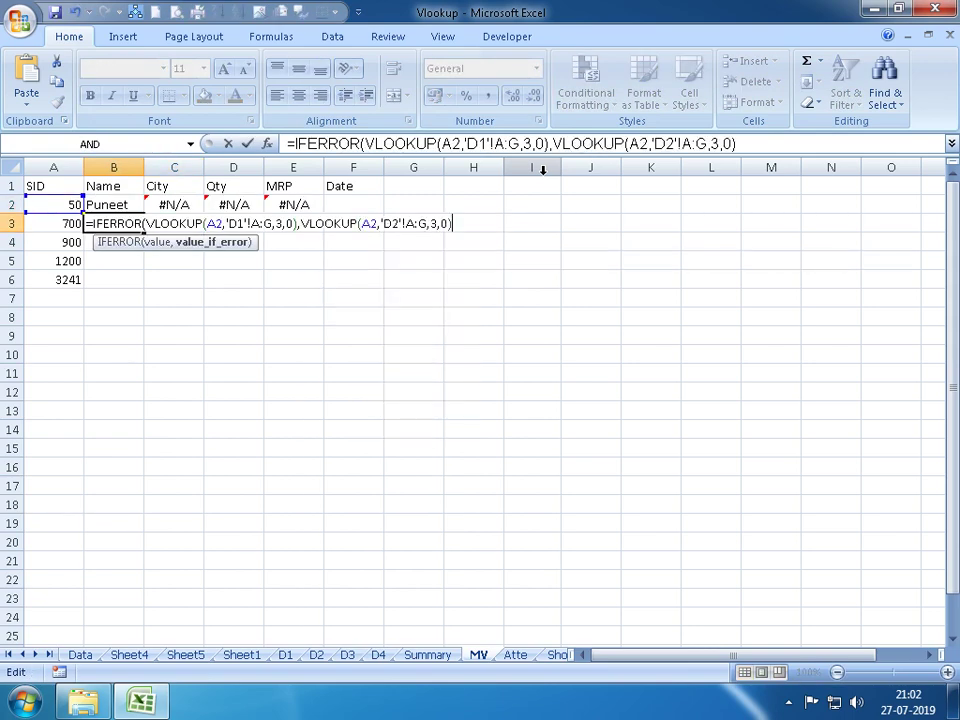
key("Return")
key("Return")
key("Up")
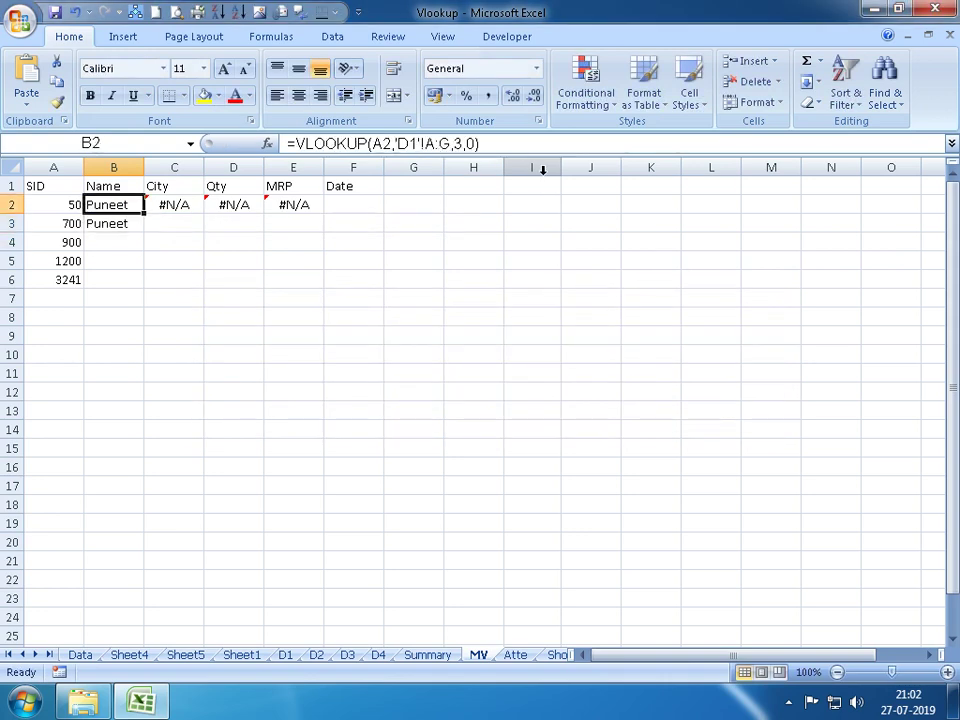
Clear the old lookup in B2, check B3, and move to C2
key("Delete")
key("Down")
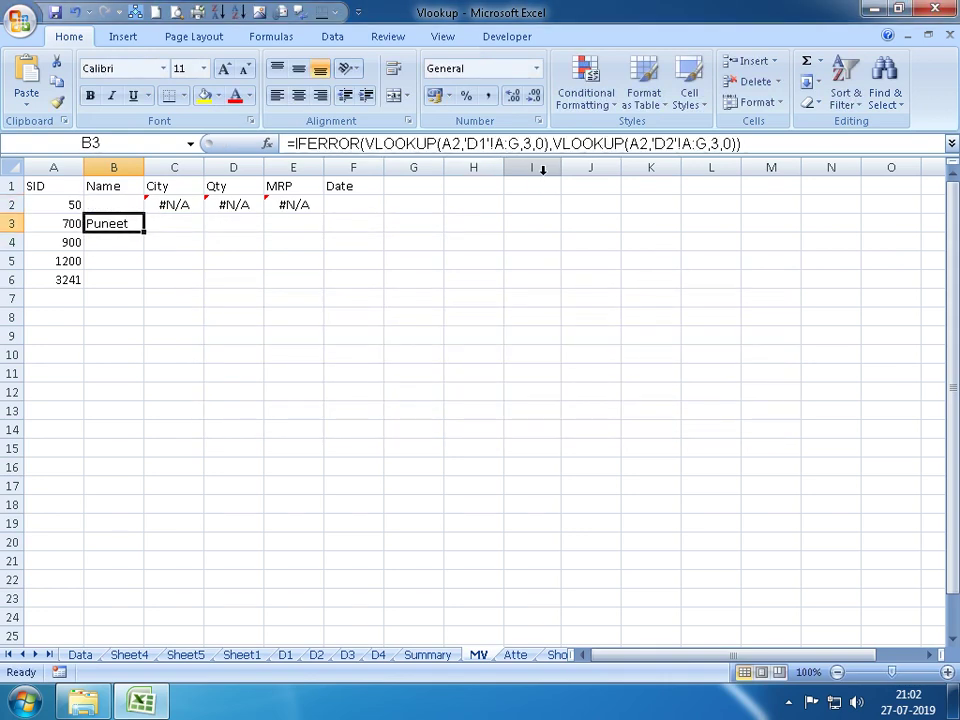
key("Right")
key("Up")
Clear C2 and enter =IFERROR(B3,D2) in C3
key("Delete")
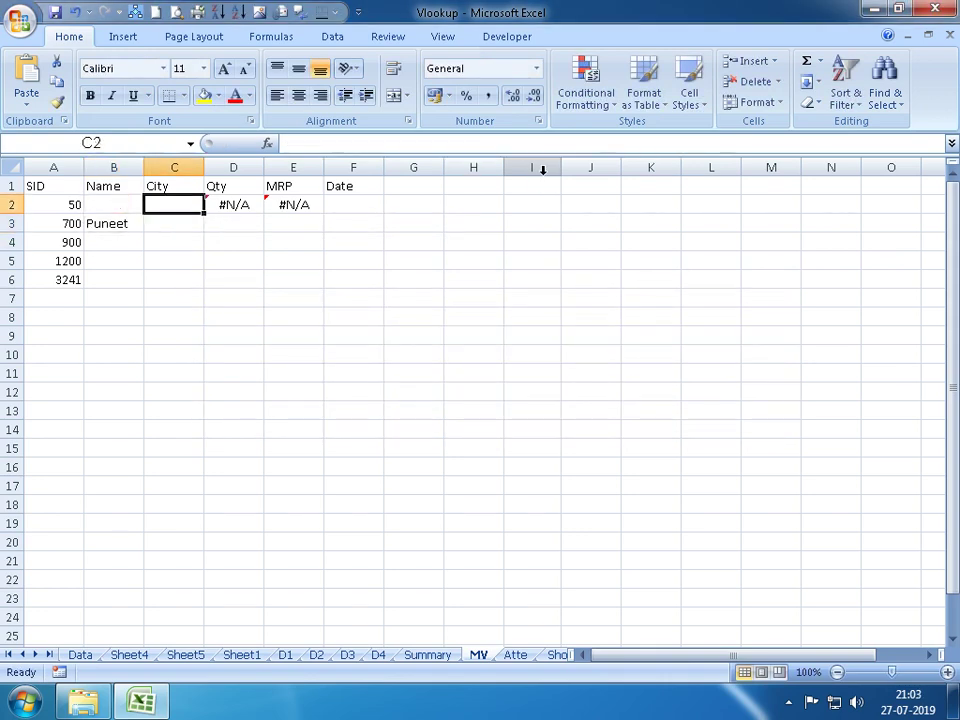
key("Down")
type("=I")
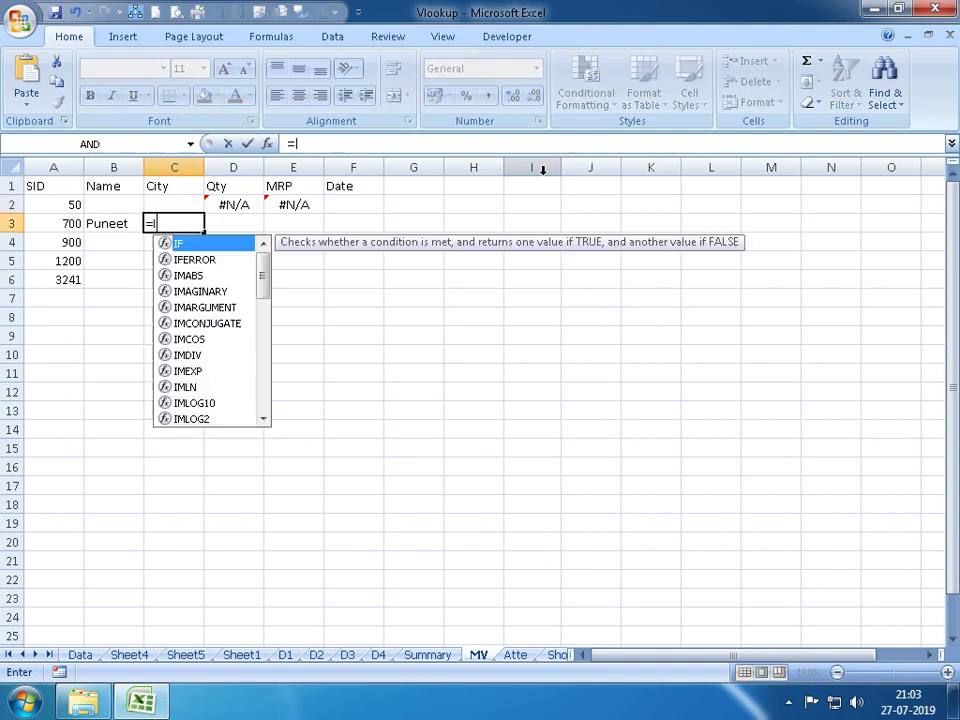
type("F")
key("Down")
key("Tab")
key("Left")
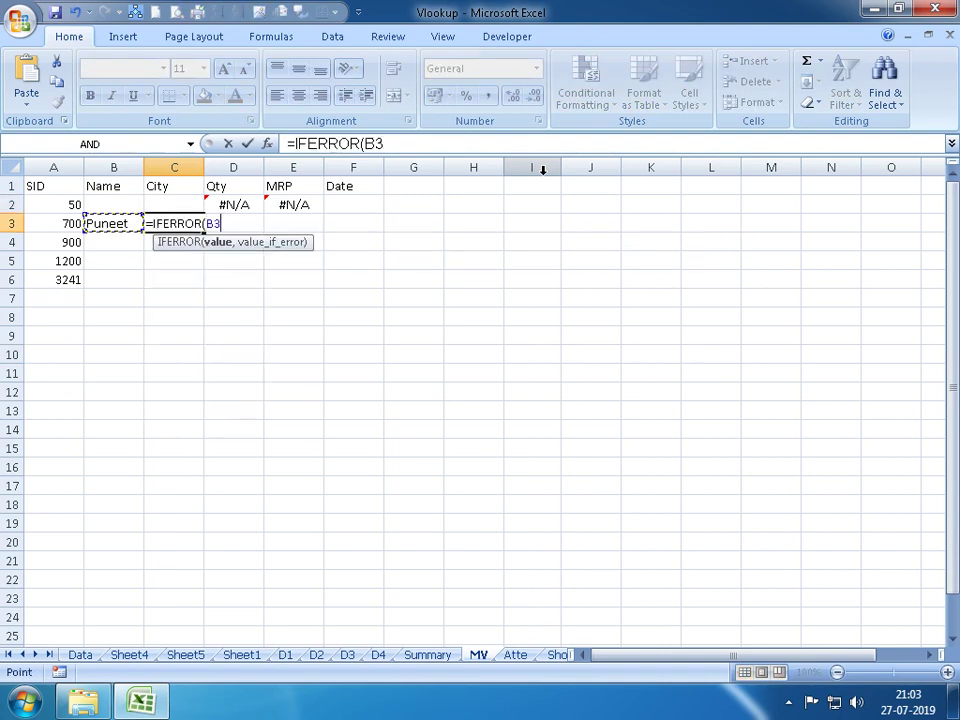
type(",")
key("Up")
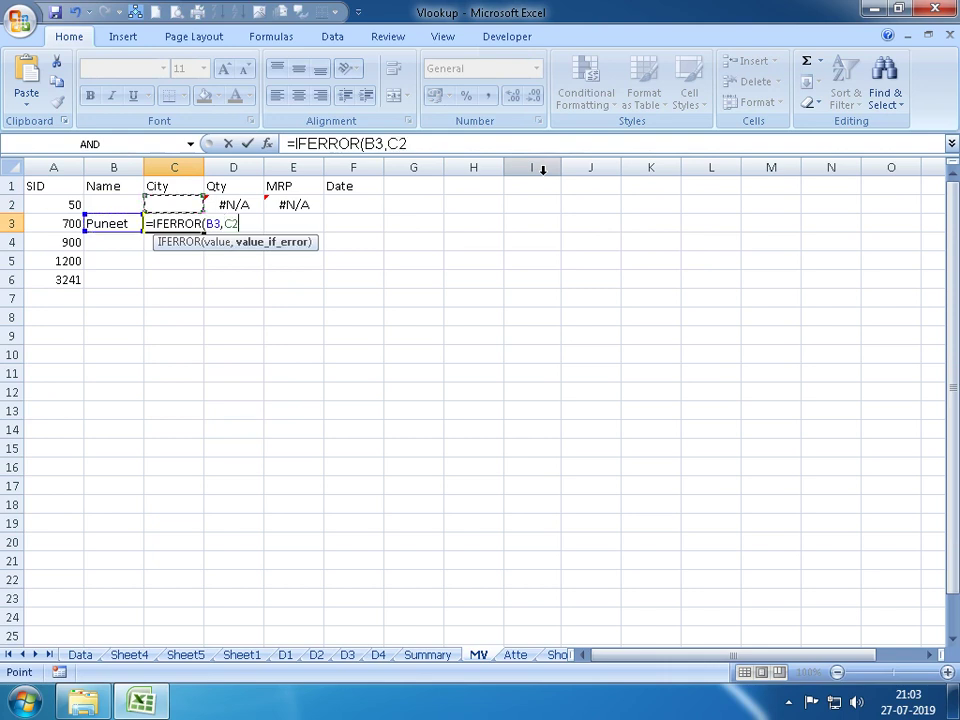
key("Right")
key("Return")
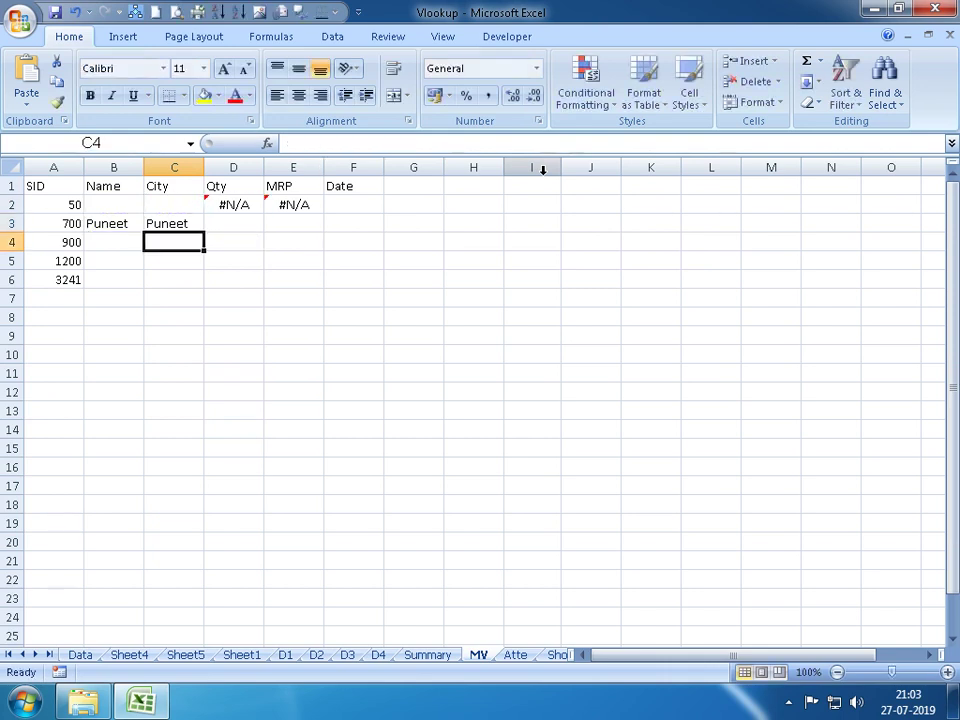
Replace the B3 reference in C3's formula with B3's D1/D2 IFERROR lookup
key("Up")
key("Left")
key("F2")
key("ctrl+shift+Left")
key("ctrl+shift+Left")
key("ctrl+shift+Left")
key("ctrl+shift+Left")
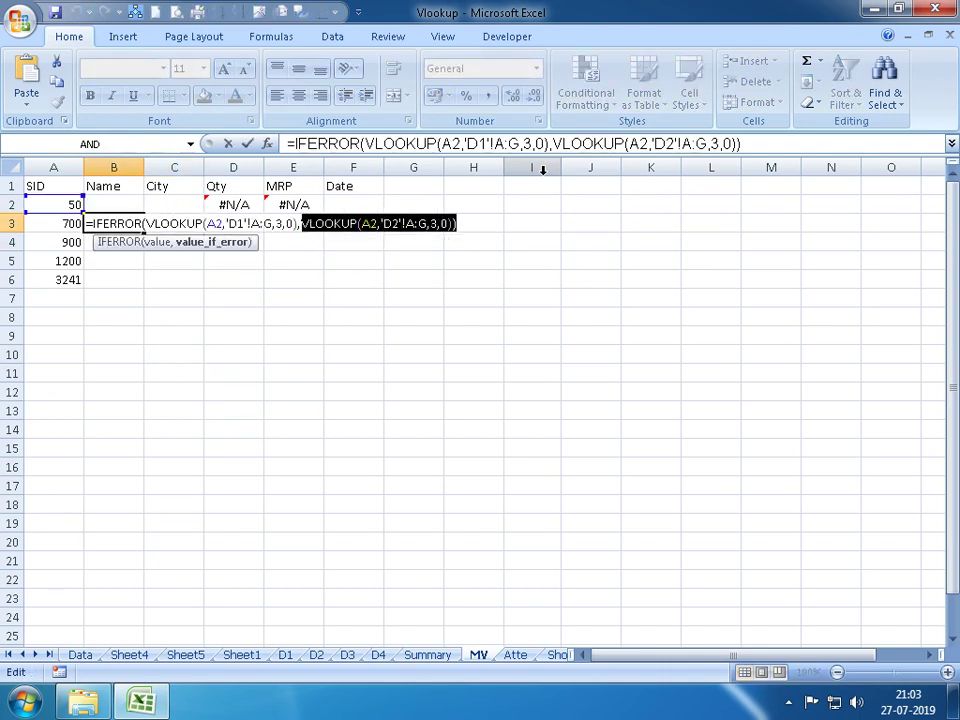
key("ctrl+shift+Left")
key("ctrl+shift+Left")
key("ctrl+shift+Left")
key("ctrl+shift+Left")
key("ctrl+shift+Left")
key("ctrl+shift+Left")
key("ctrl+shift+Left")
key("shift+Left")
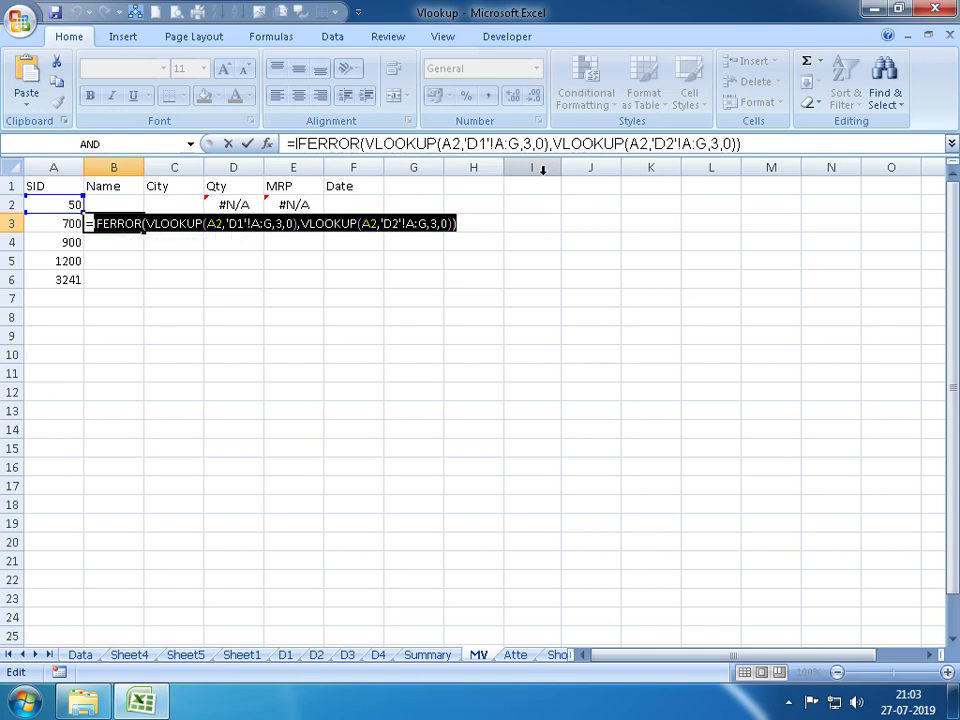
key("Escape")
key("Right")
key("F2")
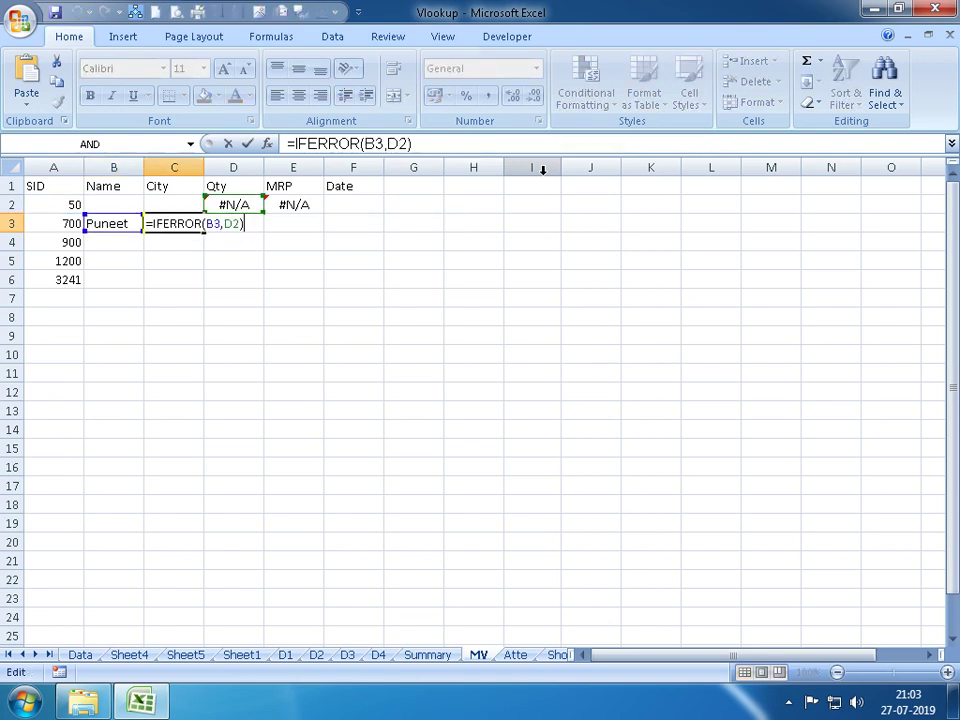
key("Left")
key("Left")
key("Left")
key("BackSpace")
key("BackSpace")
key("ctrl+v")
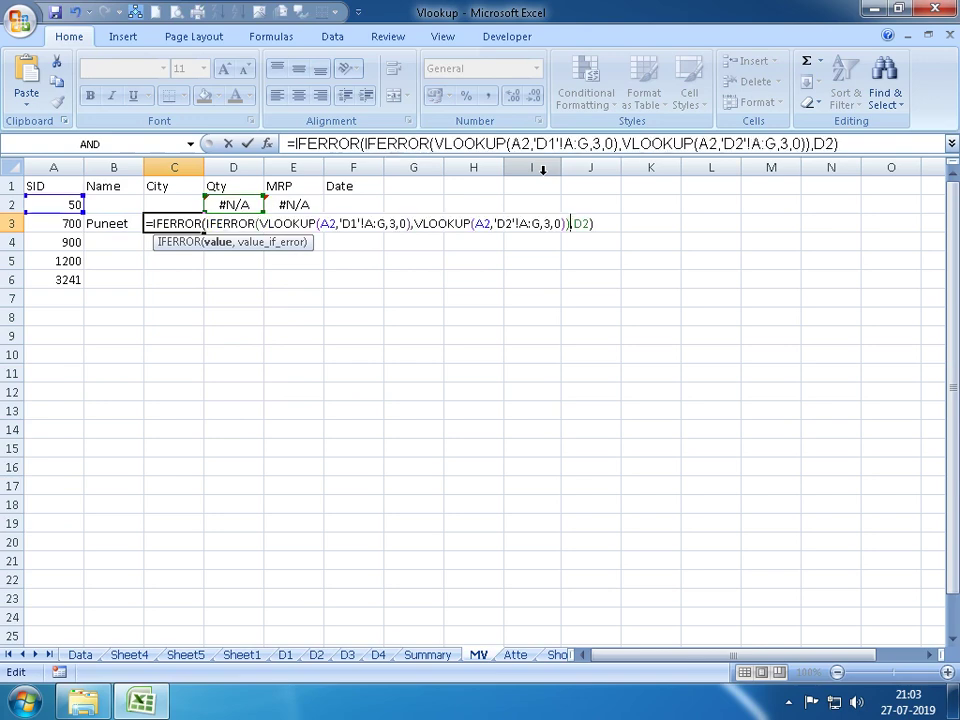
key("ctrl+Return")
Replace the D2 reference in C3's formula with D2's sheet D3 VLOOKUP
key("Up")
key("Right")
key("F2")
key("ctrl+shift+Left")
key("ctrl+shift+Left")
key("ctrl+shift+Left")
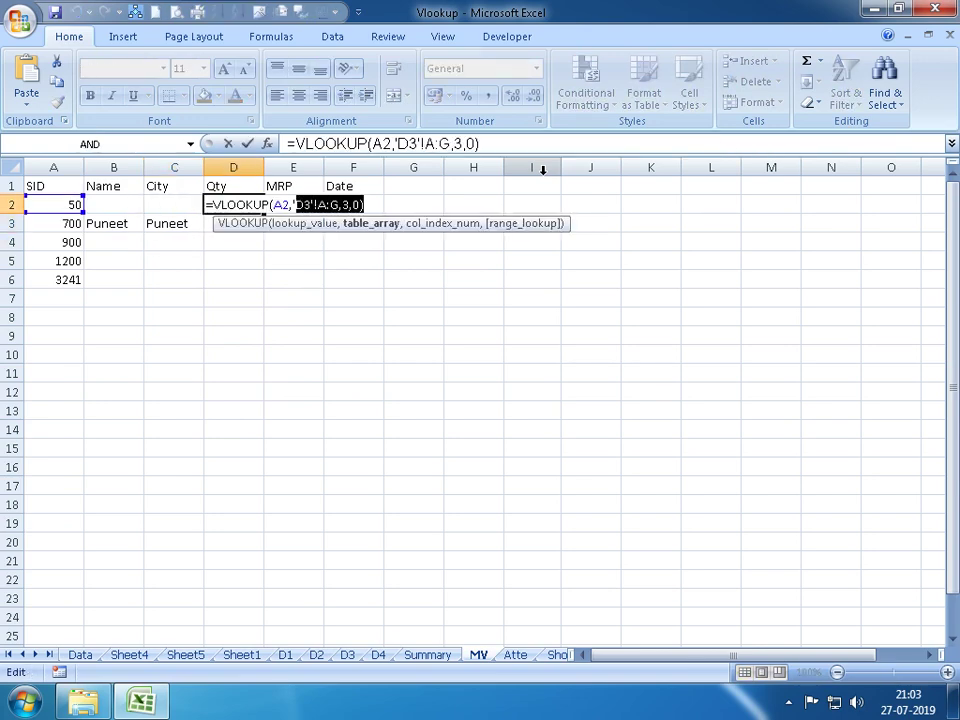
key("ctrl+shift+Left")
key("ctrl+shift+Left")
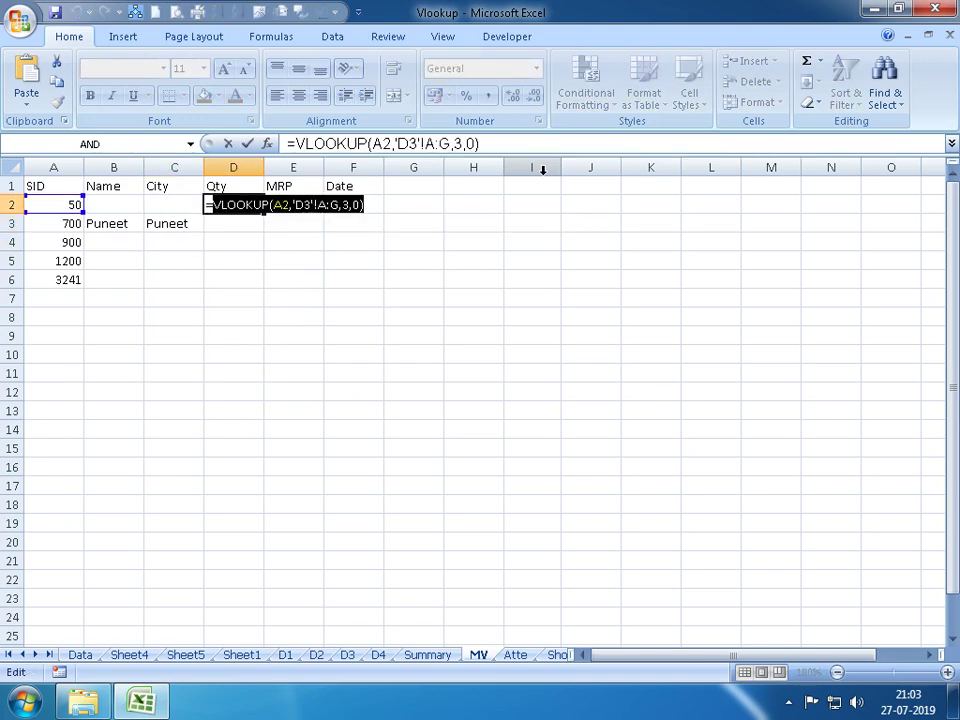
key("Escape")
key("Down")
key("Left")
key("F2")
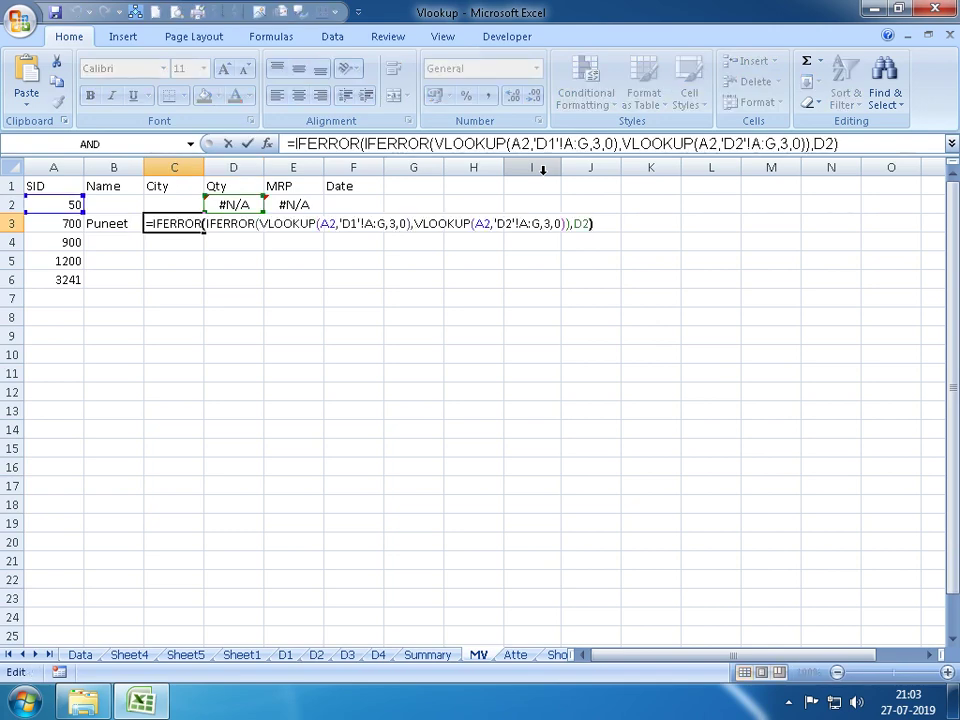
key("BackSpace")
key("BackSpace")
key("ctrl+v")
key("Return")
Clear the old lookup result in B3
key("Up")
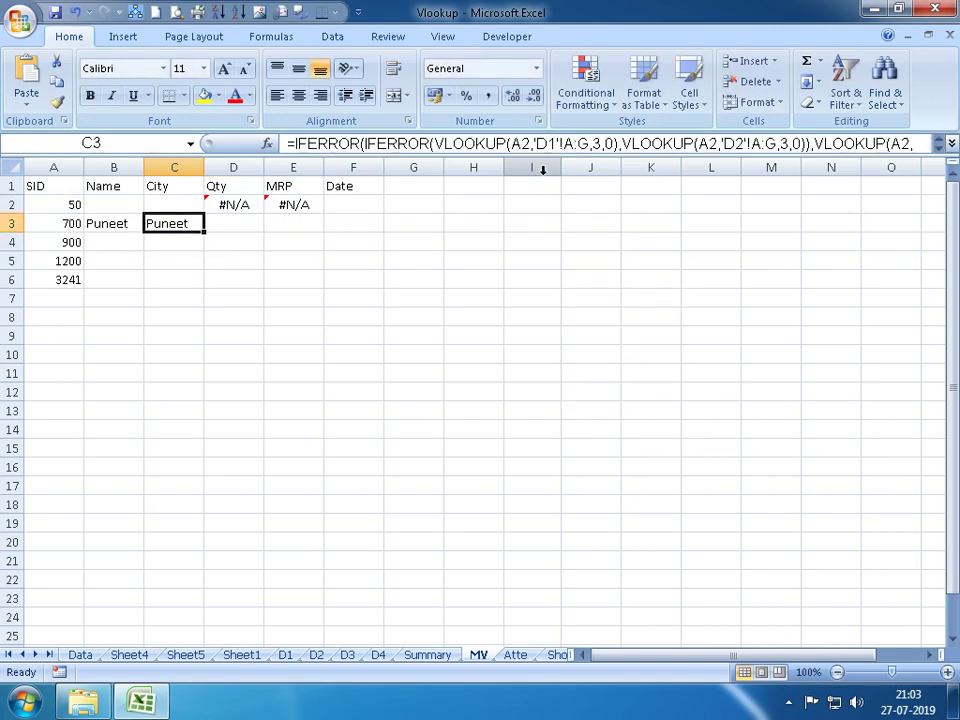
key("Left")
key("Delete")
key("Up")
key("Right")
key("Right")
Clear D2's now-redundant sheet D3 lookup
key("BackSpace")
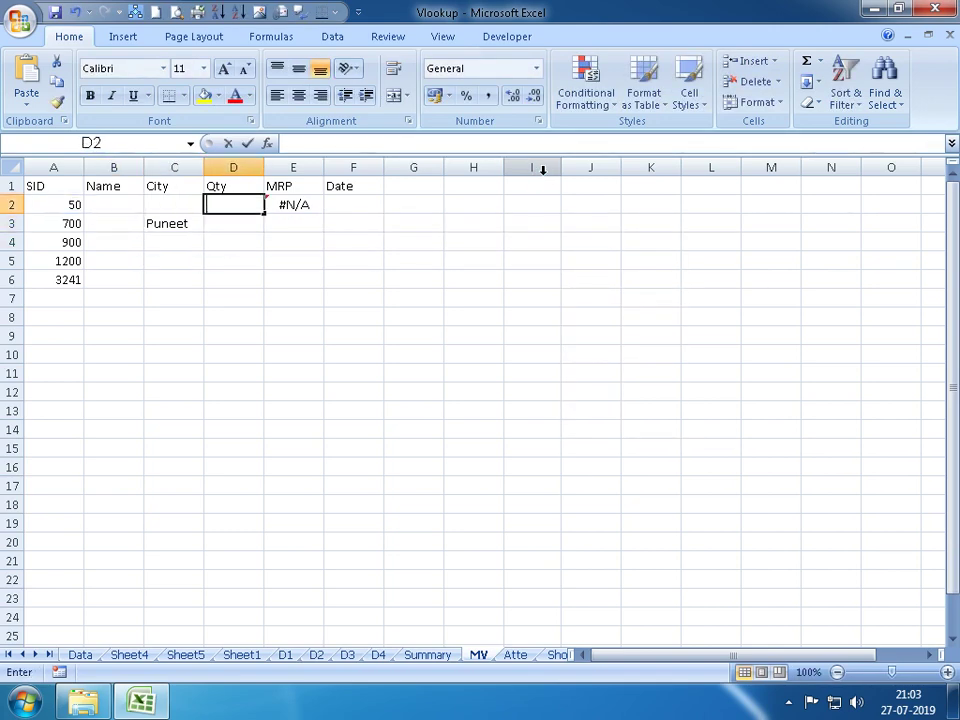
key("Return")
key("Down")
key("Up")
Enter =IFERROR(C3,E2) in D3
type("=")
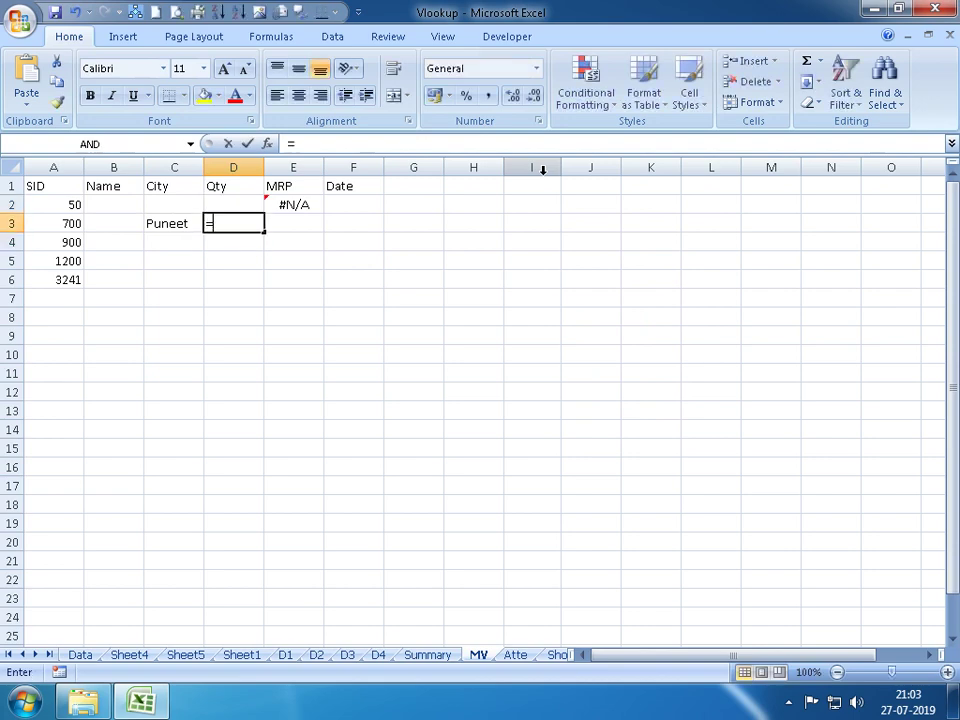
type("I")
key("Left")
key("Right")
type("=")
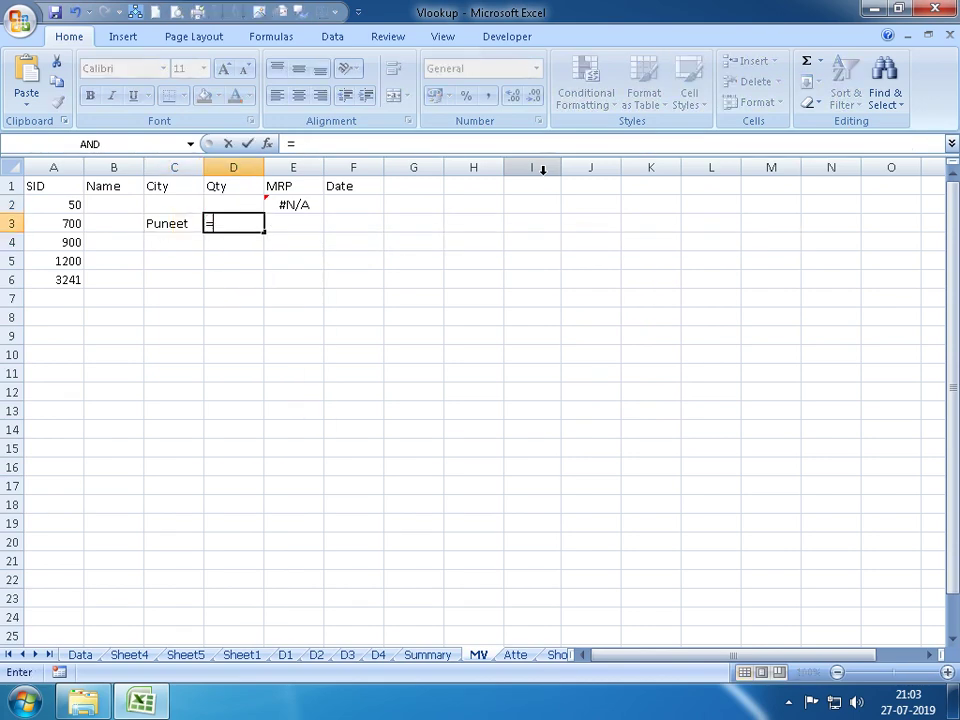
type("IF")
key("Down")
key("Tab")
key("Left")
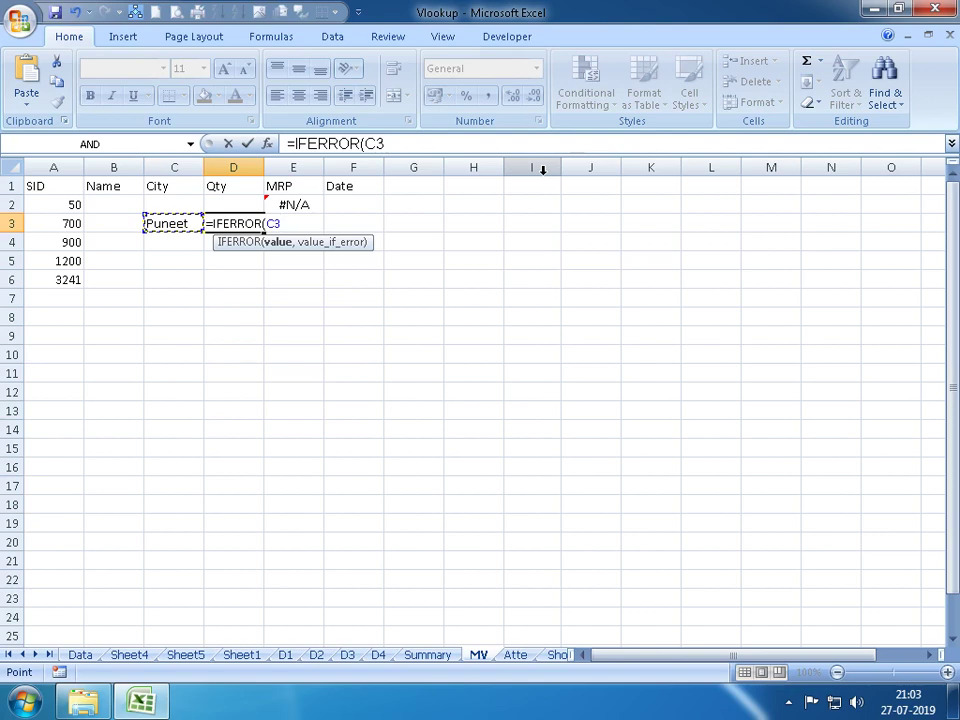
type(",")
key("Up")
key("Right")
key("Return")
Replace the C3 reference in D3's formula with C3's D1–D3 nested lookup
key("Left")
key("Up")
key("F2")
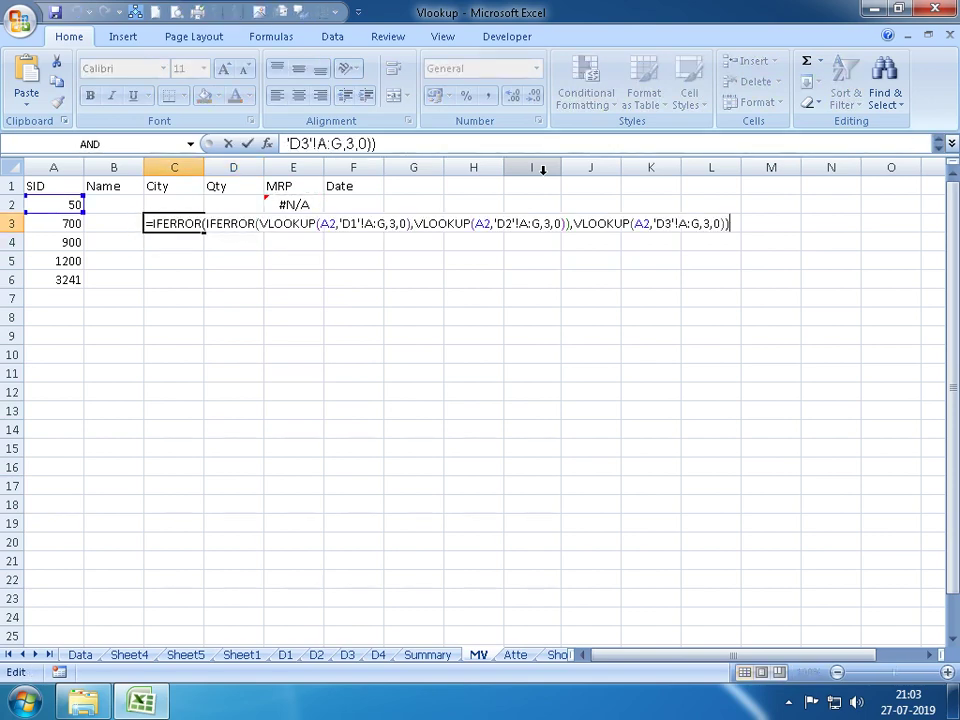
key("shift+Left")
key("shift+Left")
key("shift+Left")
key("shift+Left")
key("shift+Left")
key("shift+Left")
key("shift+Left")
key("shift+Left")
key("shift+Left")
key("shift+Left")
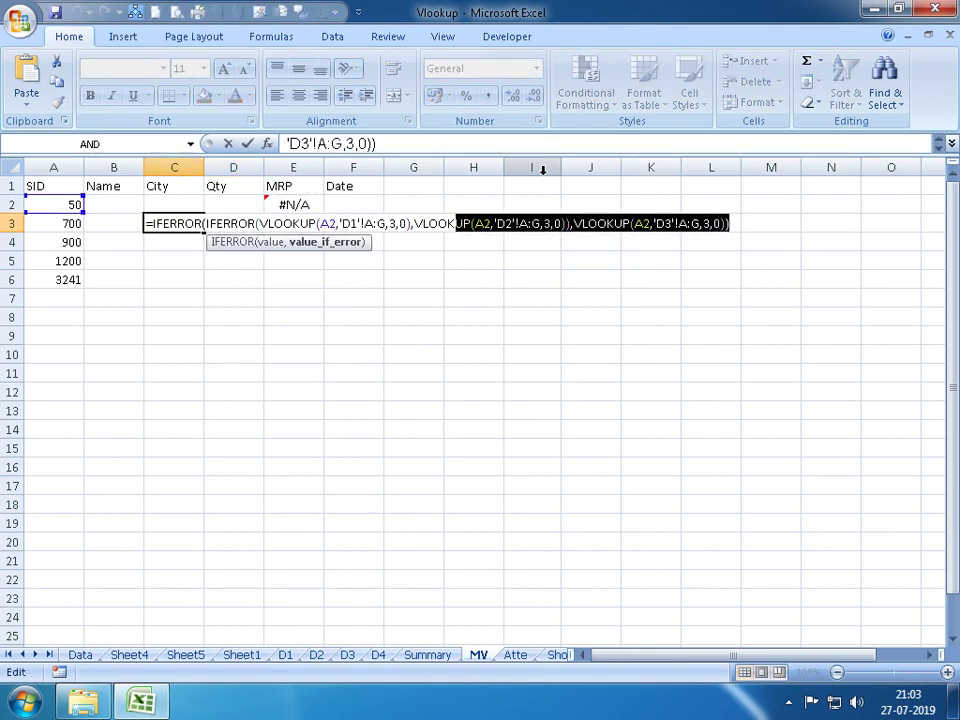
key("shift+Left")
key("shift+Left")
key("shift+Left")
key("shift+Left")
key("shift+Left")
key("shift+Left")
key("shift+Left")
key("shift+Left")
key("shift+Left")
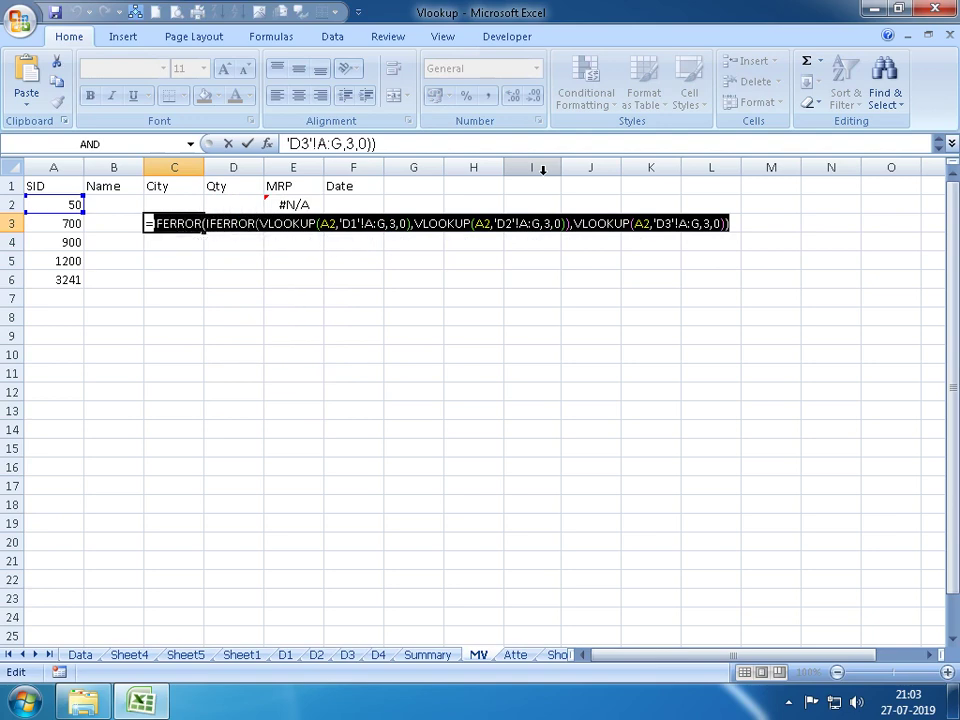
key("Tab")
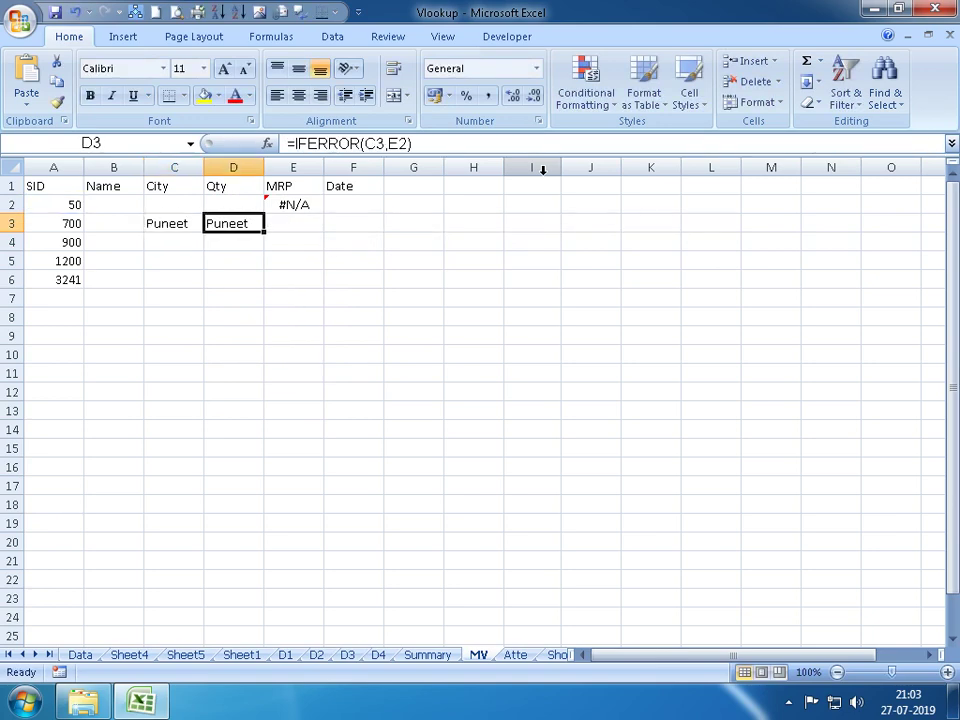
key("F2")
key("Left")
key("Left")
key("Left")
key("BackSpace")
key("BackSpace")
key("ctrl+v")
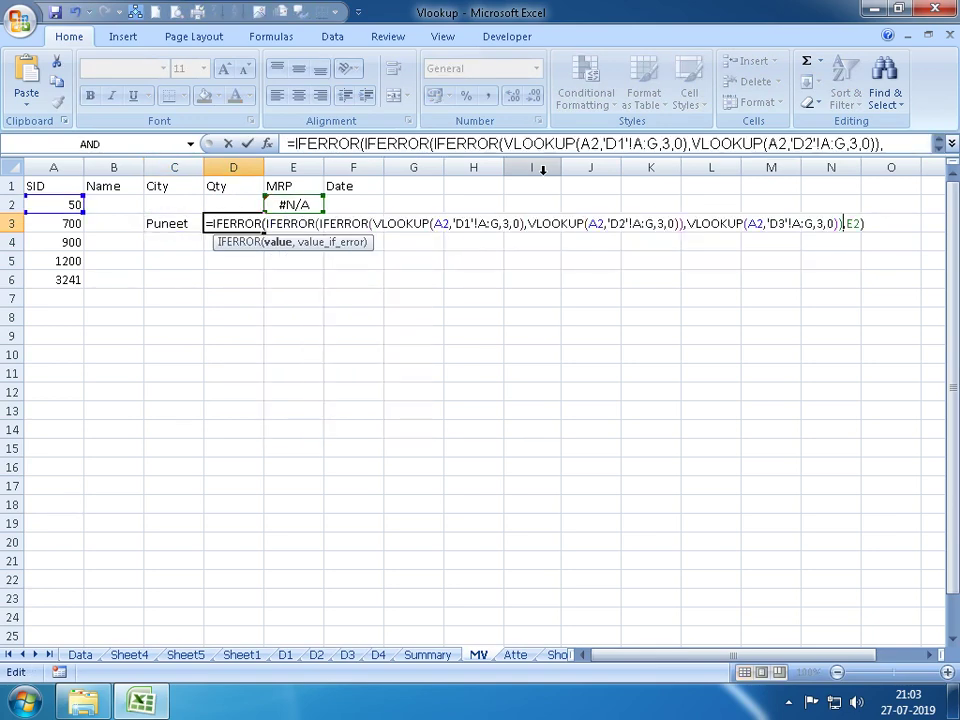
key("Return")
Clear C3's now-redundant formula
key("Up")
key("Left")
key("Delete")
Copy E2's sheet D4 VLOOKUP formula text
key("Right")
key("Right")
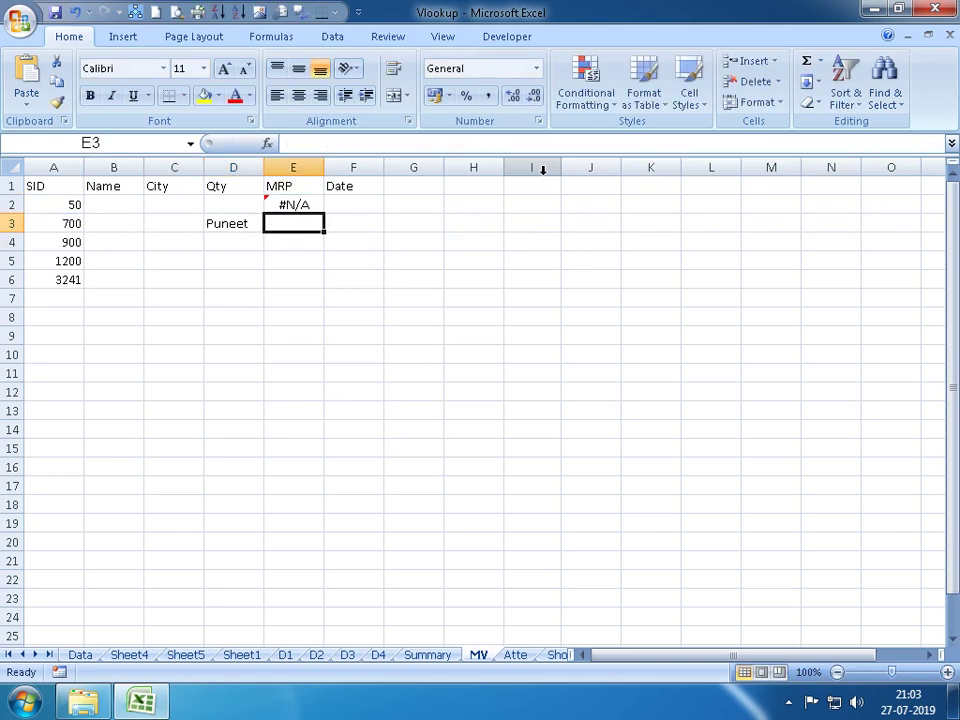
key("Up")
key("F2")
key("Escape")
key("Up")
key("shift+Left")
key("Down")
key("F2")
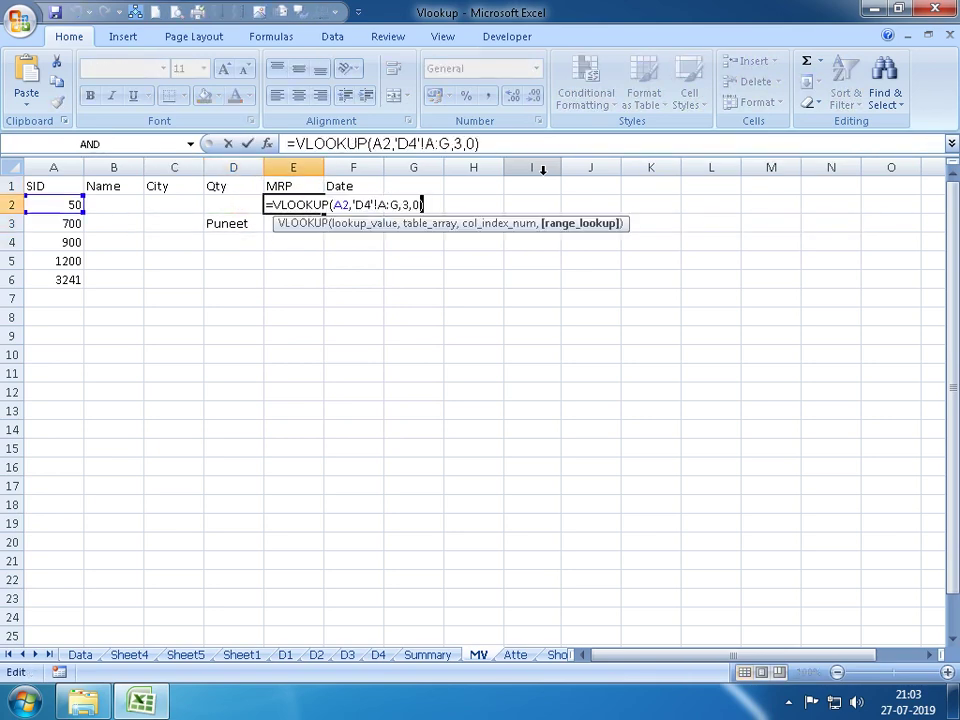
key("shift+Left")
key("shift+Left")
key("shift+Left")
key("shift+Left")
key("shift+Left")
key("shift+Left")
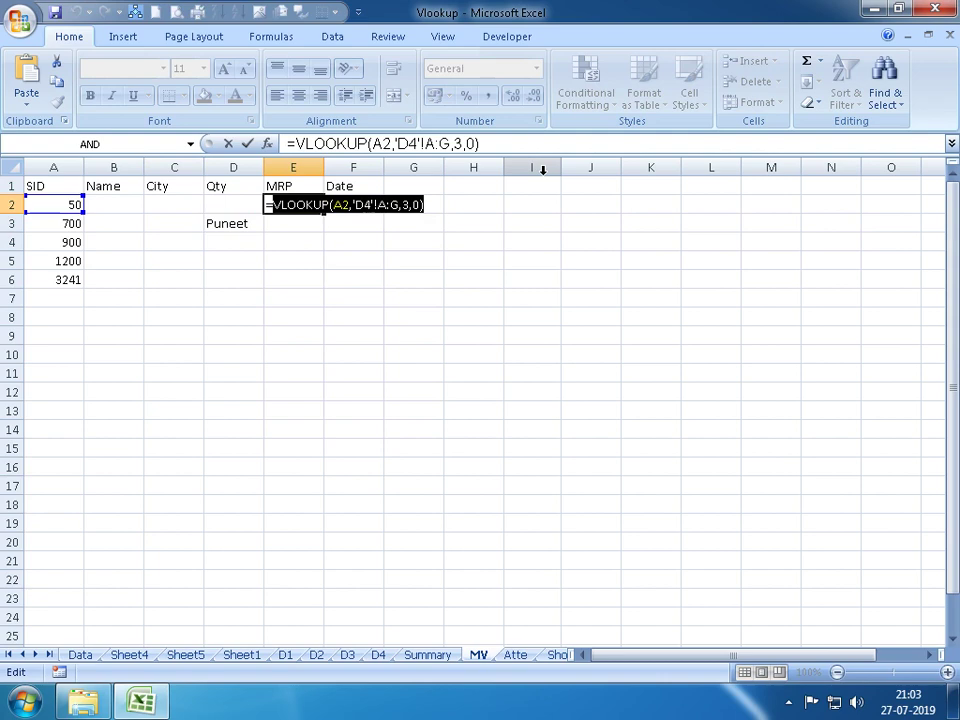
key("ctrl+c")
key("Escape")
Replace the E2 fallback in D3's formula with the sheet D4 lookup
key("Down")
key("Left")
key("F2")
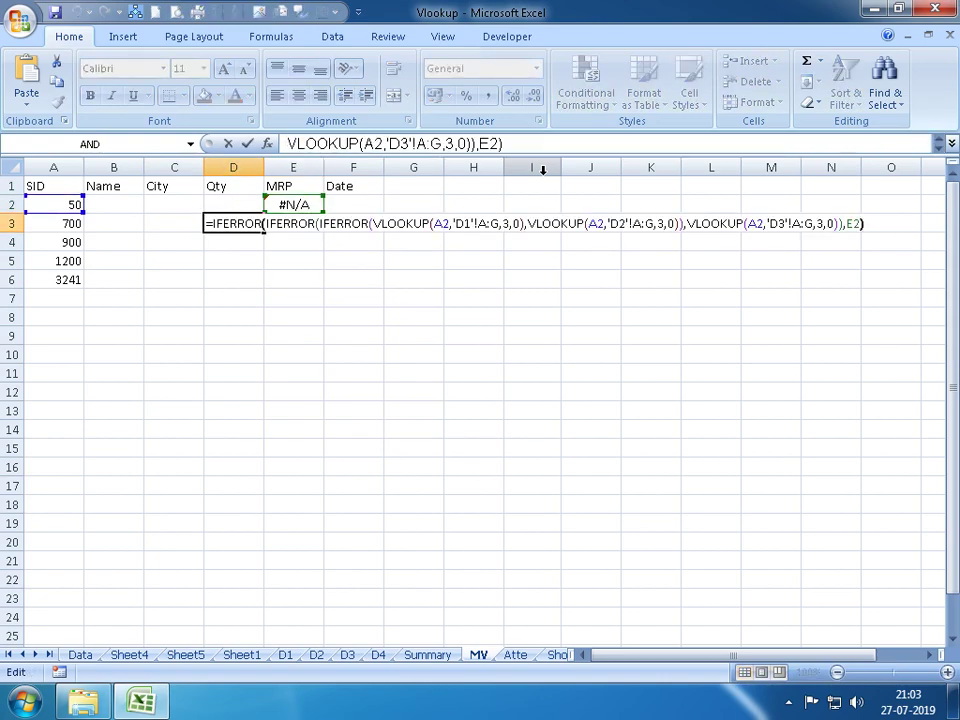
key("Left")
key("BackSpace")
key("BackSpace")
key("ctrl+v")
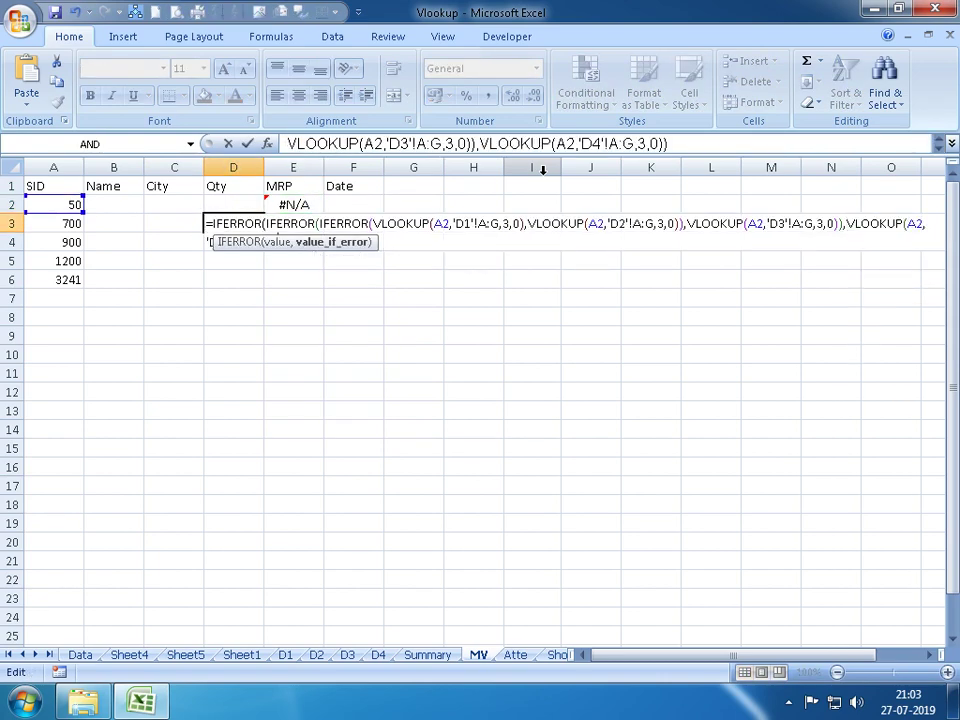
key("Return")
Clear E2's now-redundant lookup
key("Up")
key("Up")
key("Right")
key("Delete")
Move the finished four-sheet formula from D3 into B2 under Name
key("Down")
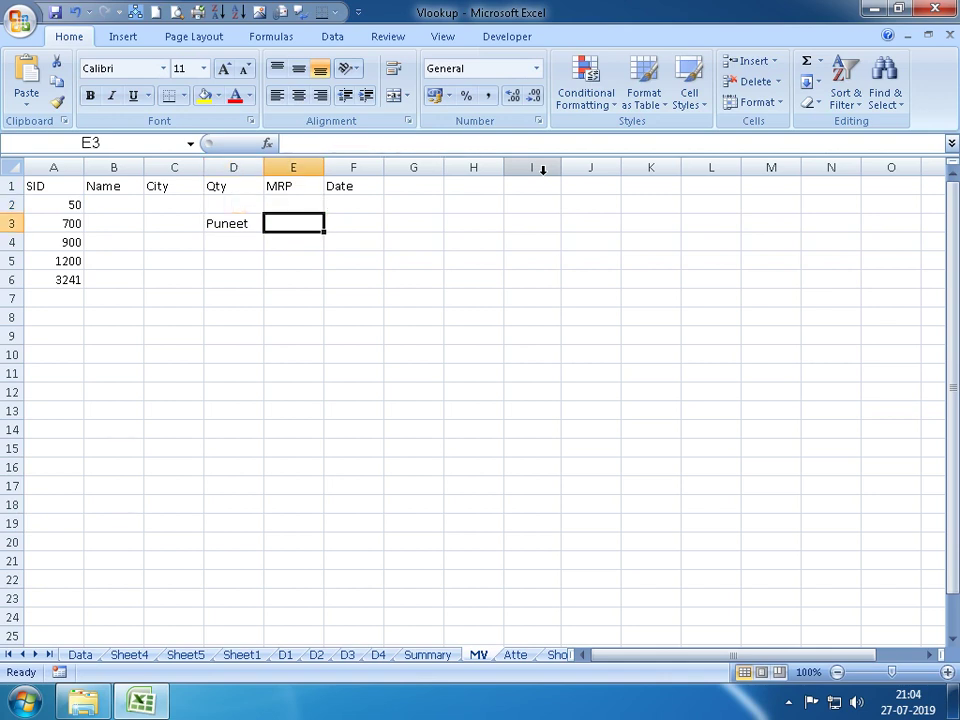
key("Left")
key("ctrl+x")
key("Left")
key("Left")
key("Up")
key("ctrl+v")
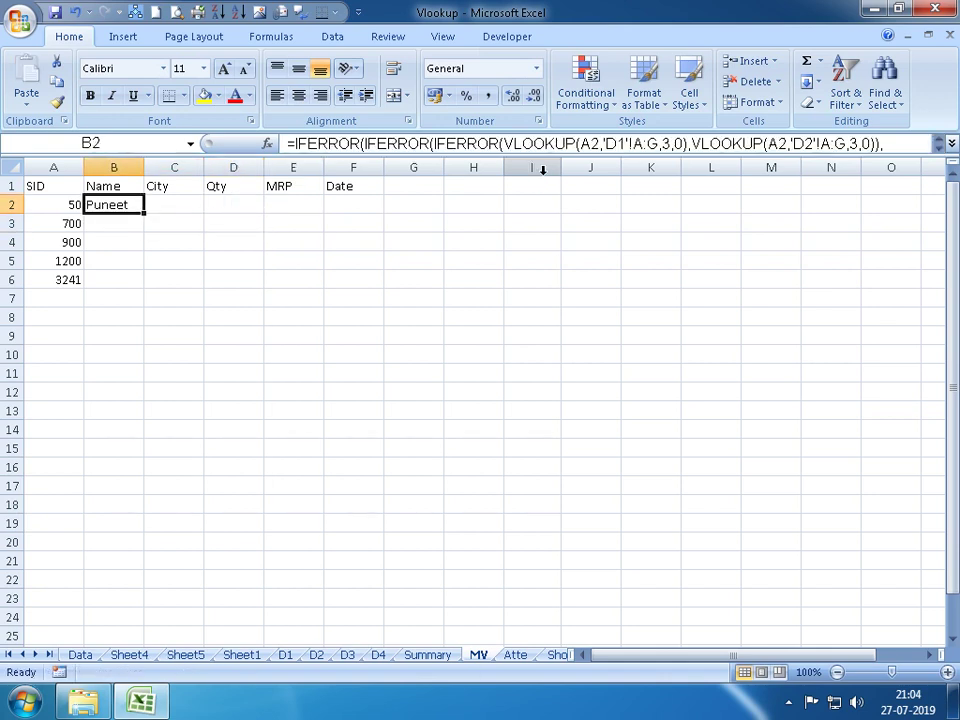
Test SIDs 563 and 1265 in A2 and check the name in B2
key("Left")
type("563")
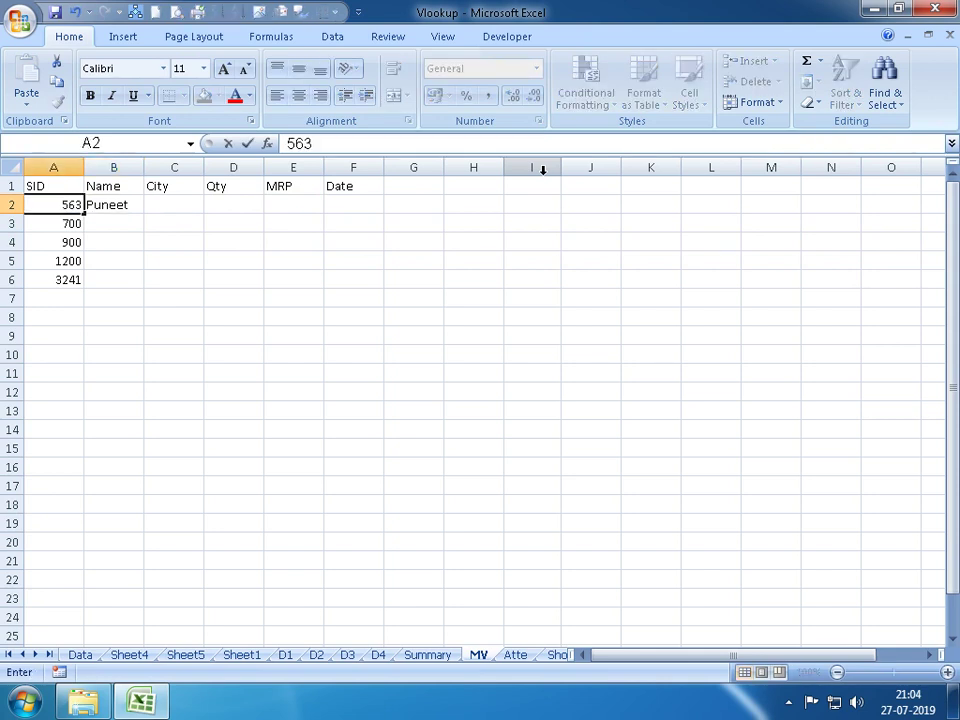
key("ctrl+Return")
type("666")
key("BackSpace")
key("BackSpace")
key("BackSpace")
type("1265")
key("Return")
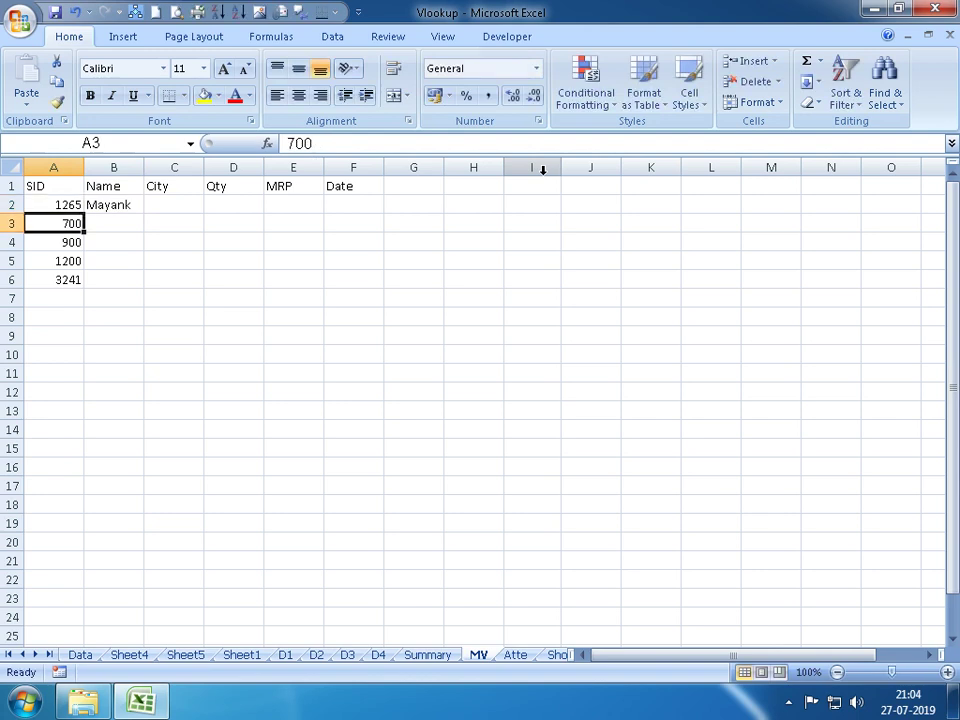
Test SIDs 2000 and 3450 in A2; 3450 finds no match
key("Up")
type("2000")
key("ctrl+Return")
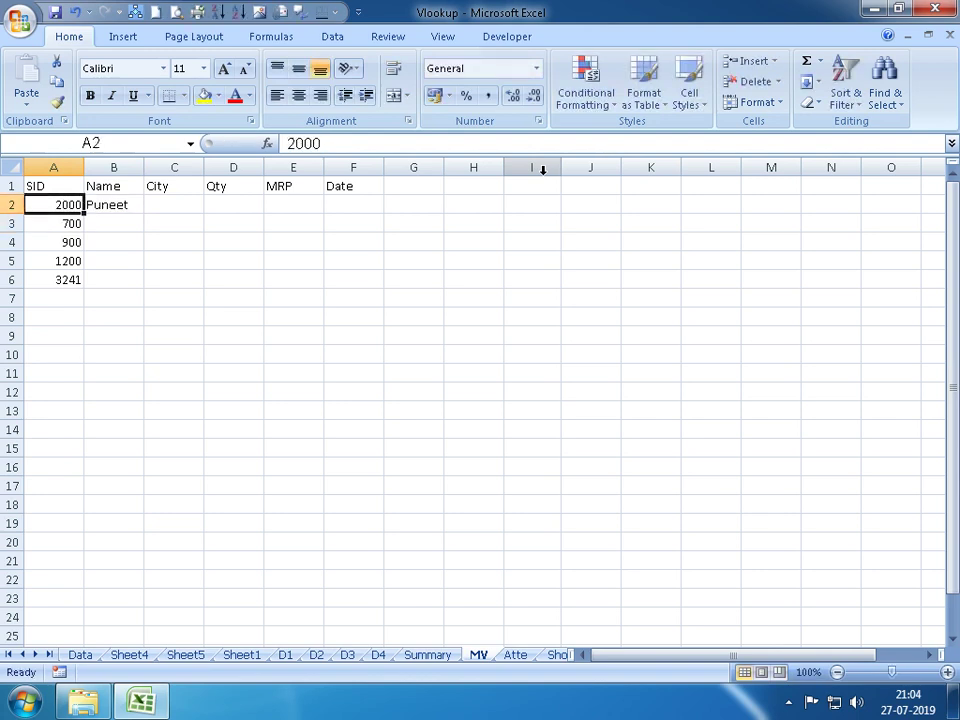
type("365")
key("BackSpace")
key("BackSpace")
type("4")
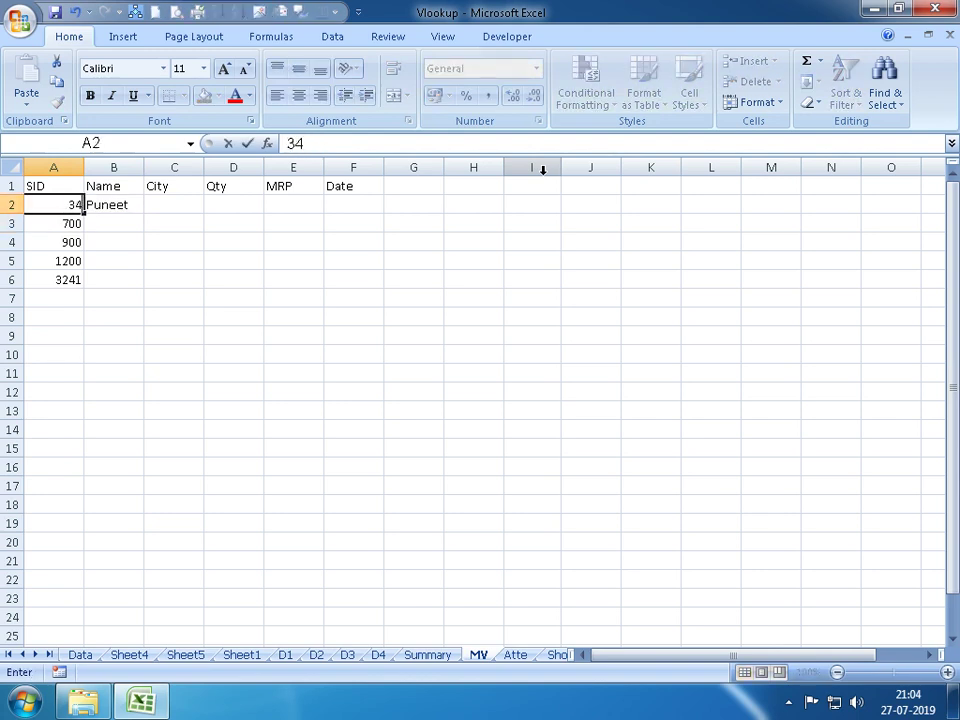
type("50")
key("Return")
Enter SID 3204 in A2 and view B2's formula returning Neeraj
key("Up")
type("32")
type("04")
key("Return")
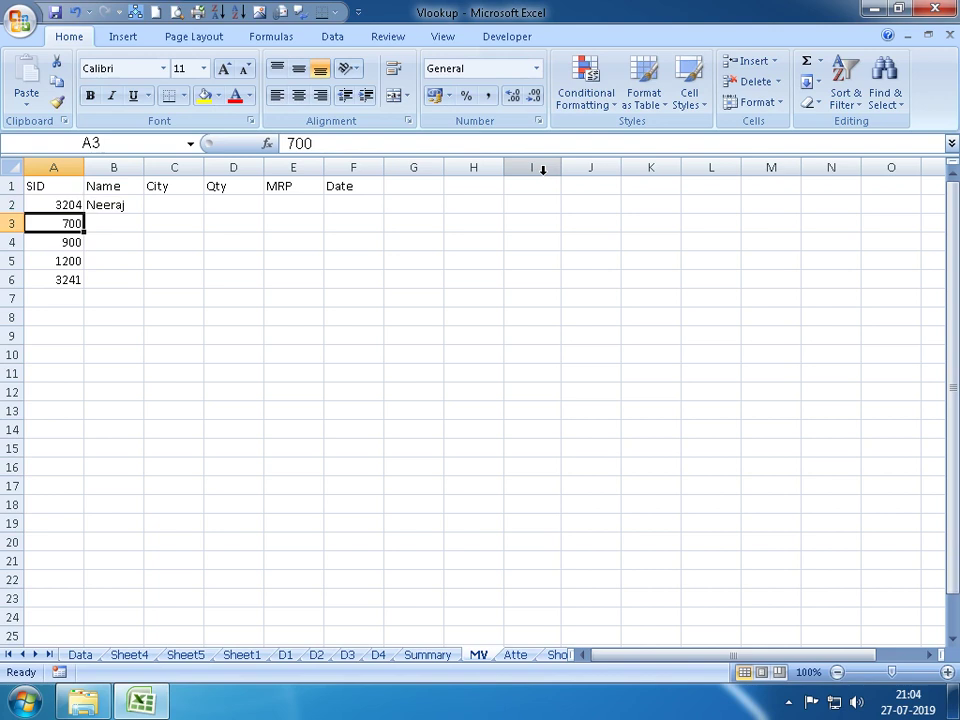
key("Up")
key("Right")
Retitle B1 as CITY, then QTYU, finally MRP, and switch to the Atte sheet
key("Up")
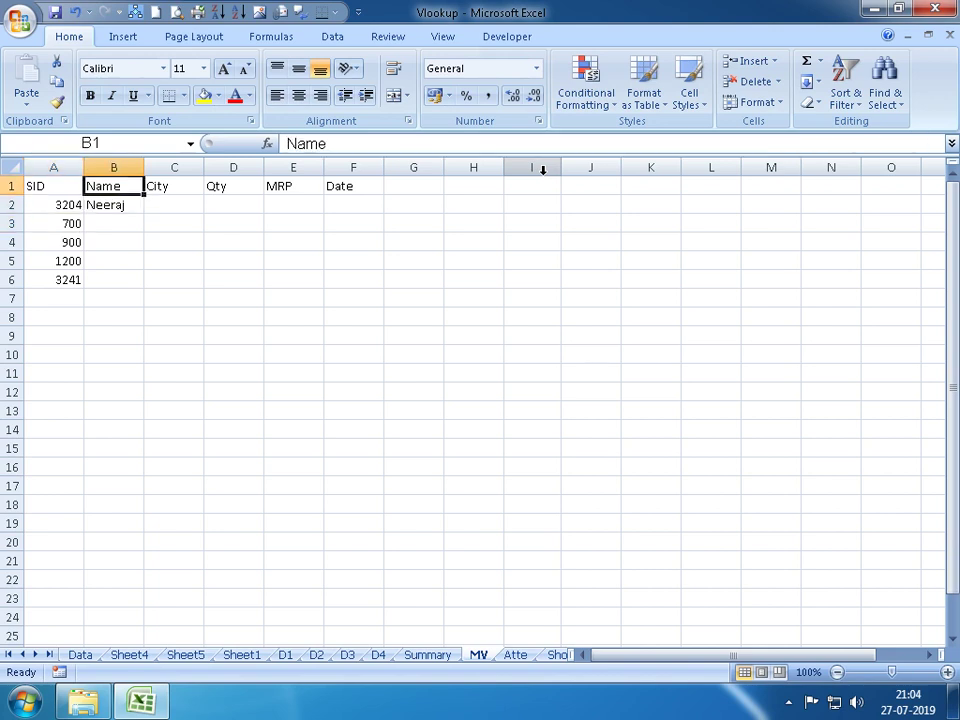
type("CITY")
key("Return")
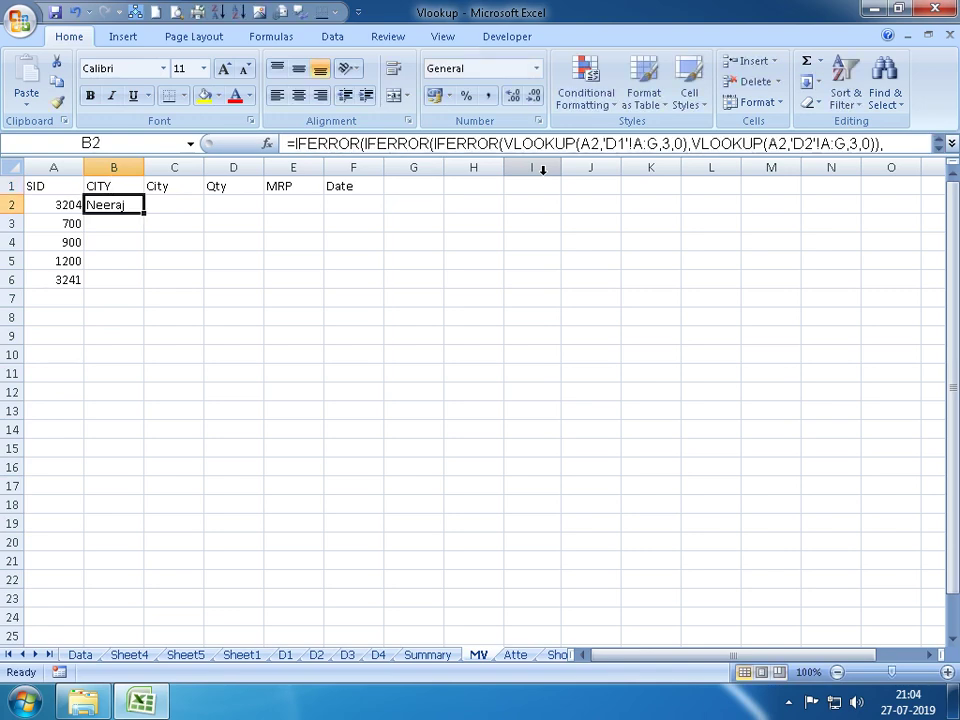
key("Up")
type("QTYU")
key("Return")
key("Up")
type("M")
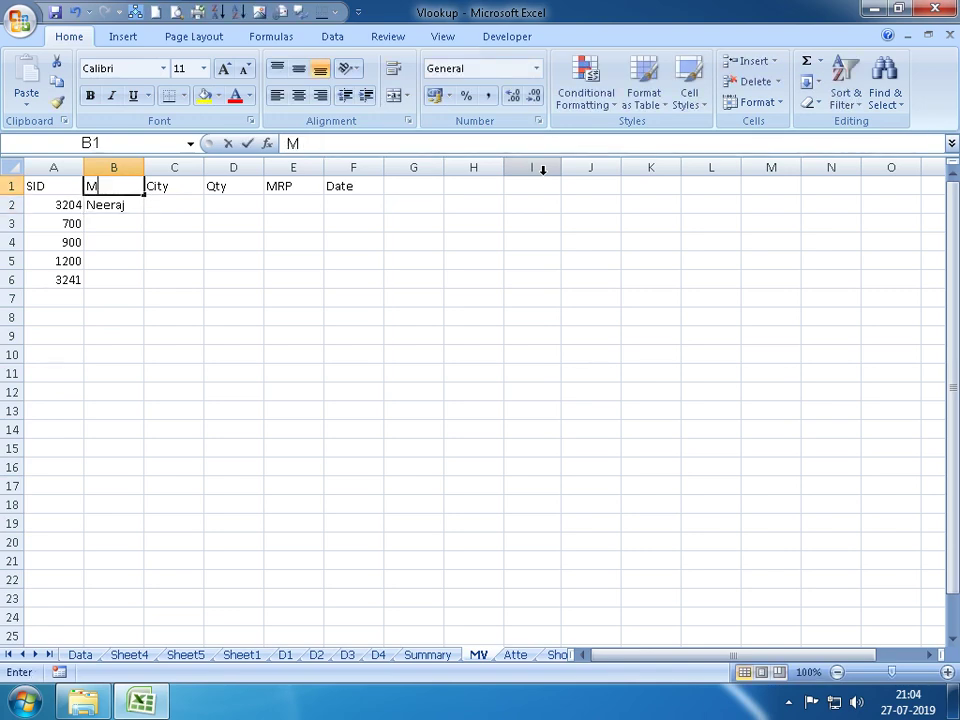
type("RP")
key("Return")
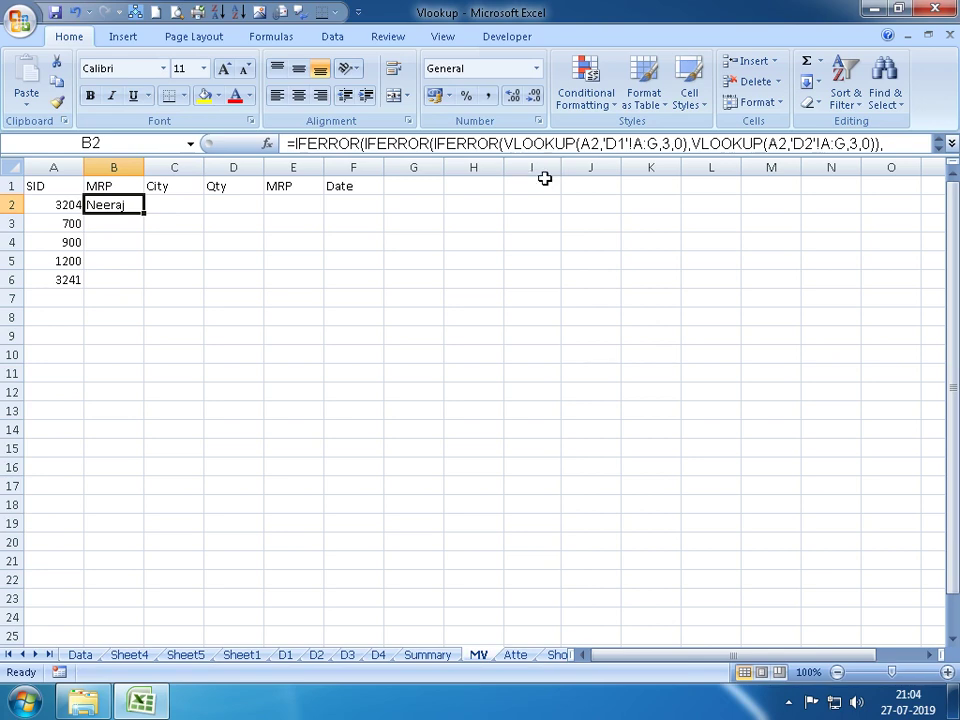
left_click(516, 656)
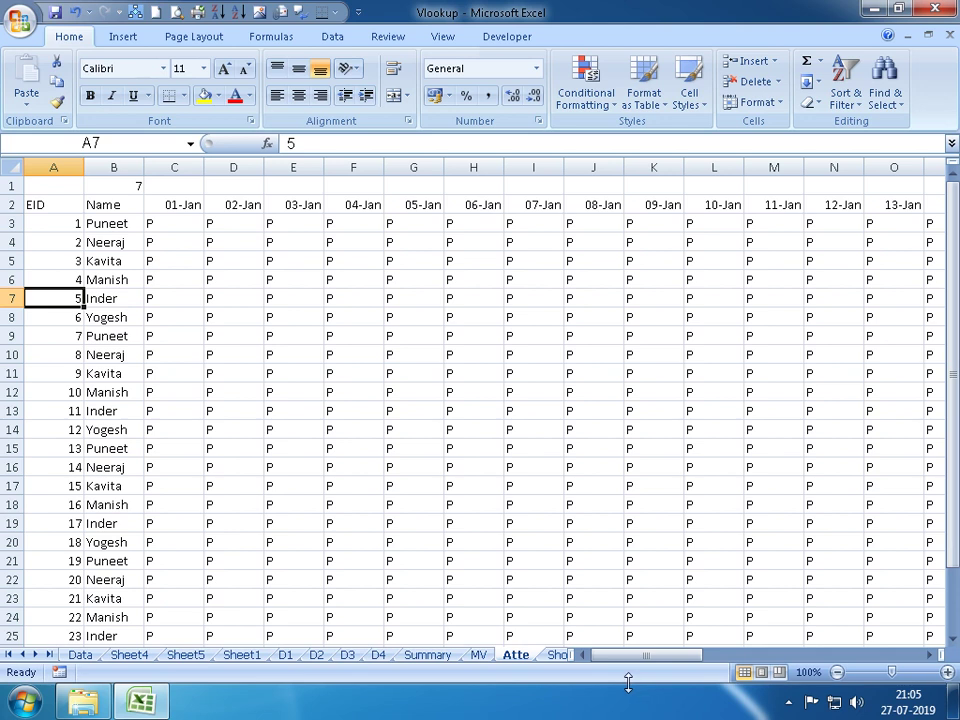
On Show_Atte, select B6:B8 out to the end of the rows and delete their contents
left_click(557, 655)
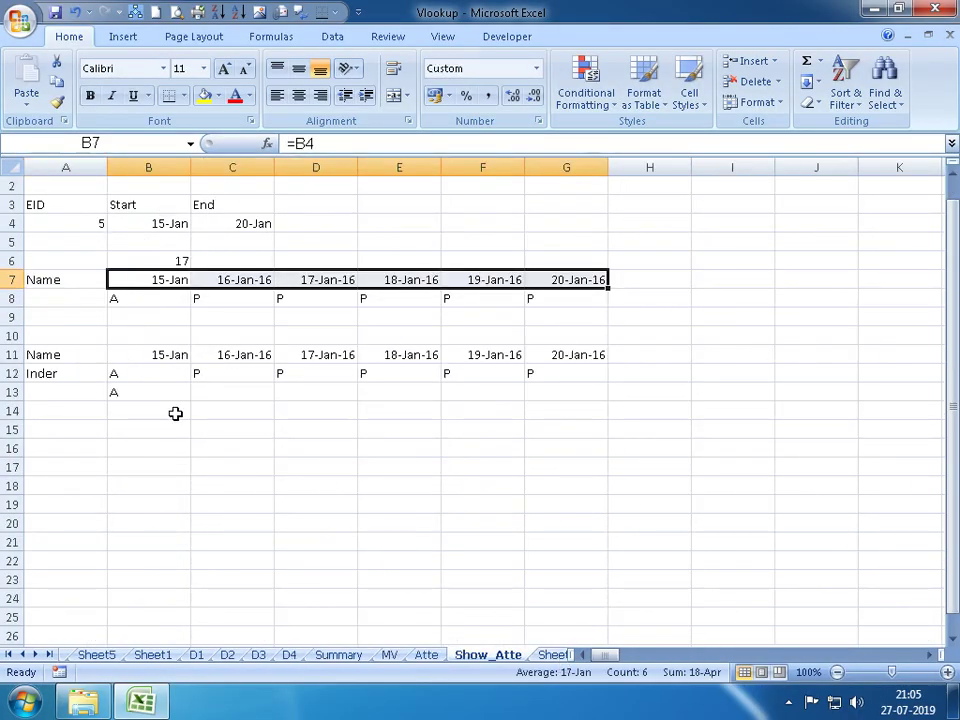
left_click(430, 655)
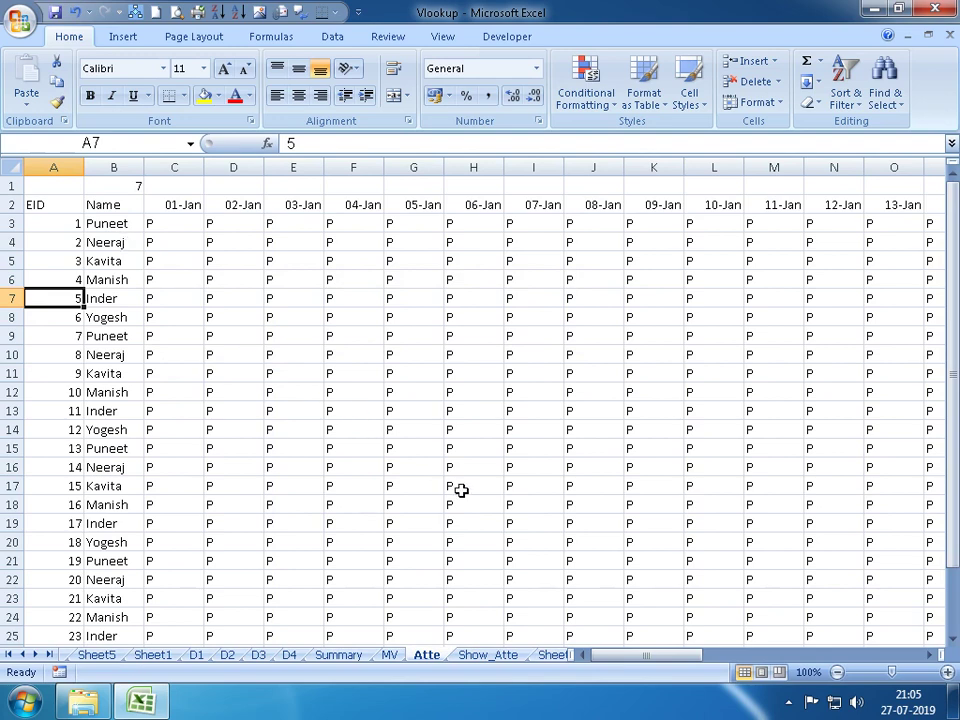
left_click(497, 656)
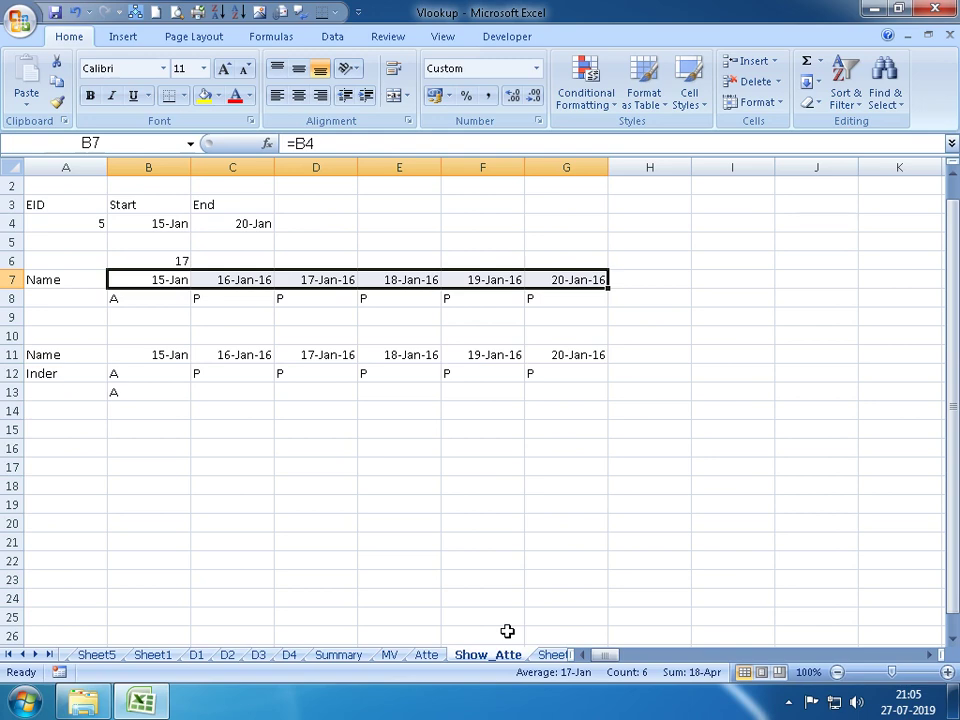
key("Left")
key("Right")
key("Up")
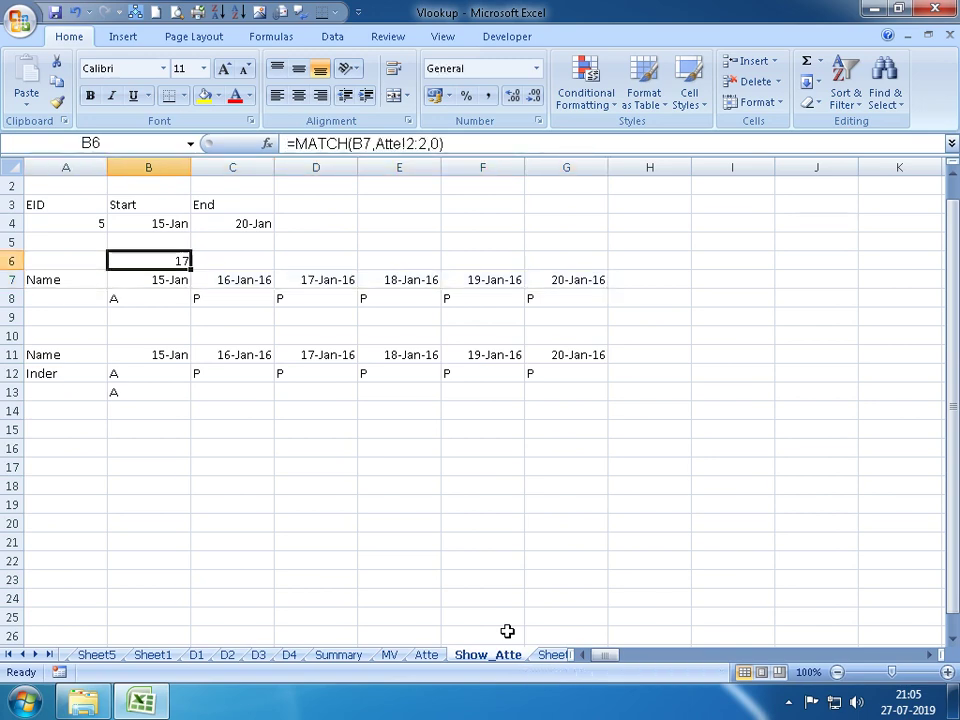
key("shift+Down")
key("shift+Down")
key("ctrl+shift+Right")
key("Delete")
key("Left")
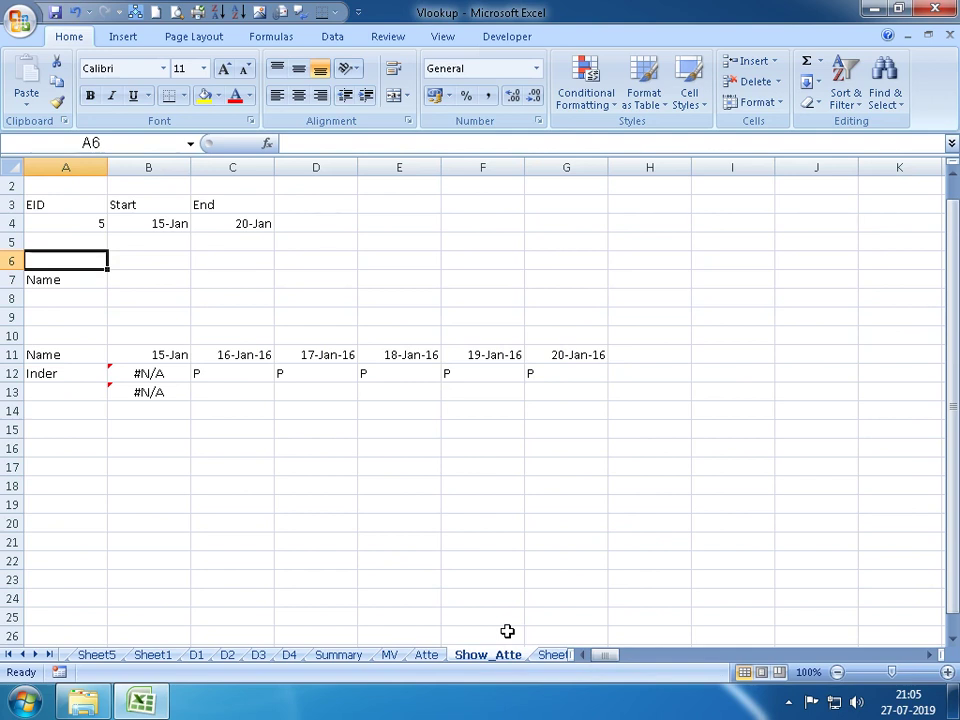
left_click(427, 655)
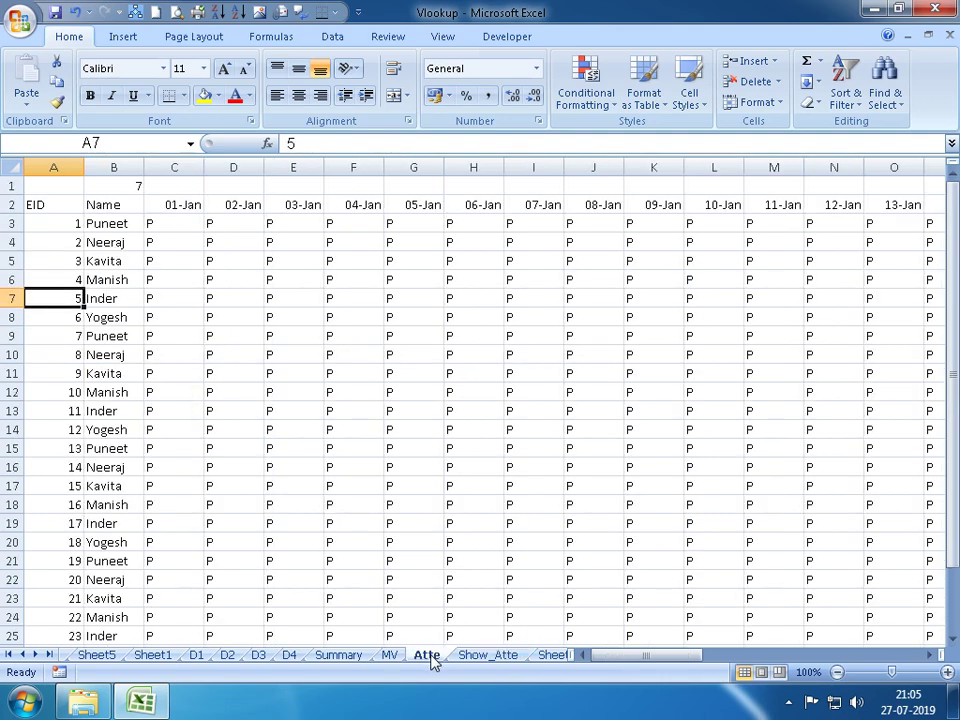
left_click(50, 205)
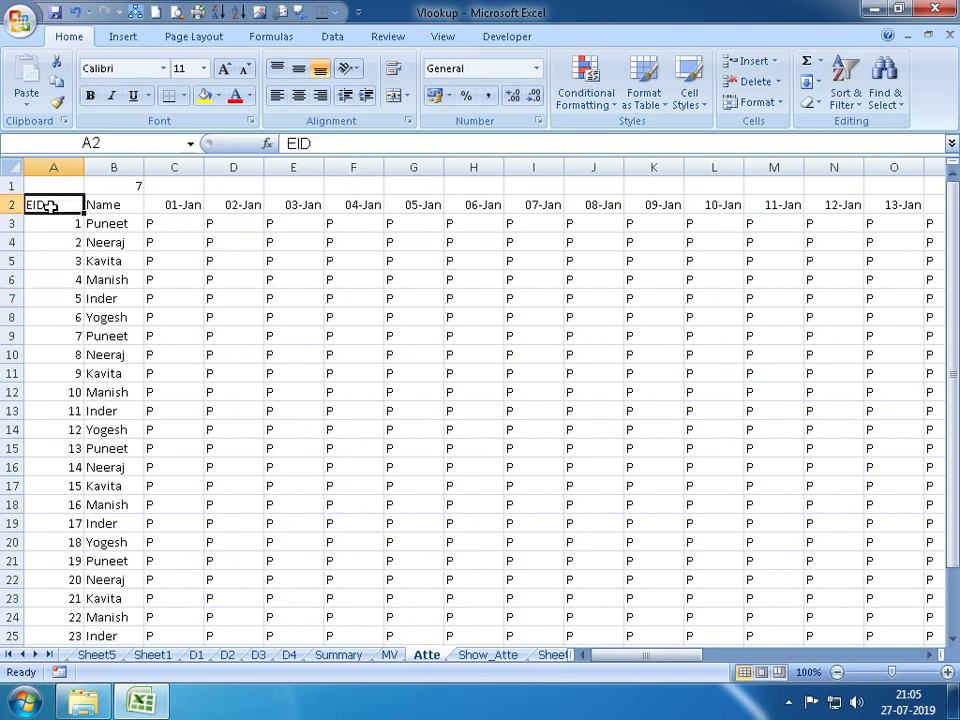
left_click_drag(94, 205, 131, 298)
left_click_drag(169, 204, 190, 290)
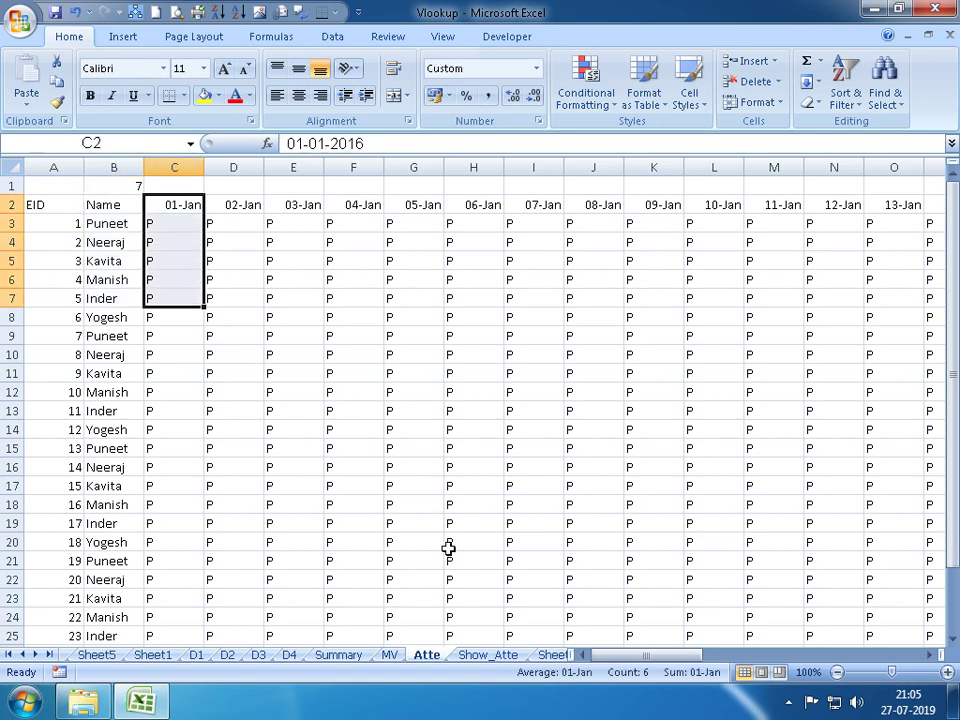
left_click(494, 658)
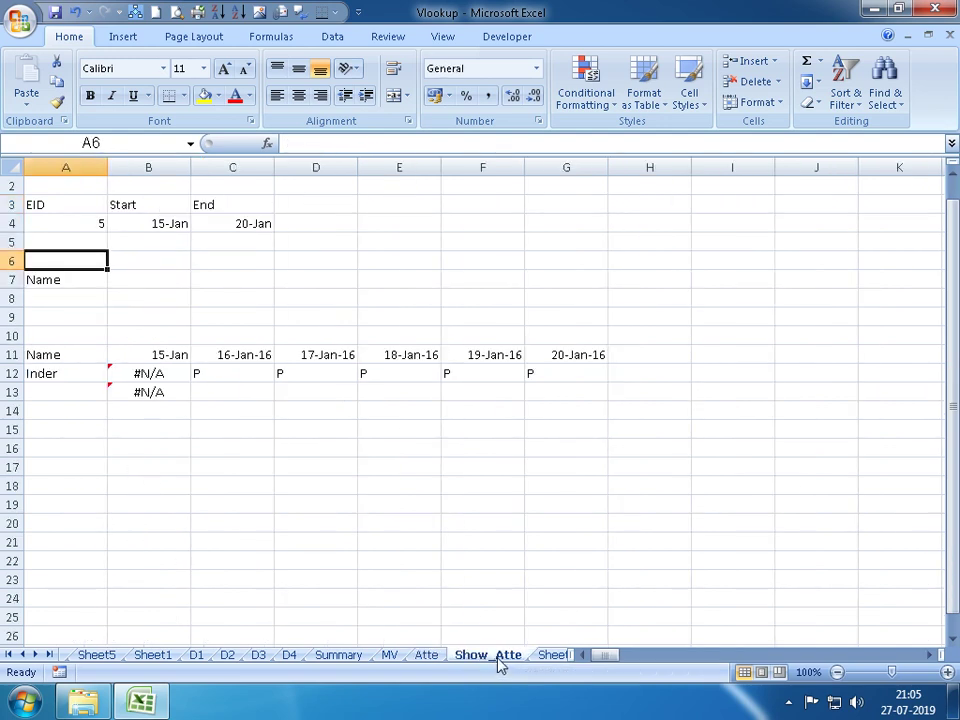
left_click(82, 220)
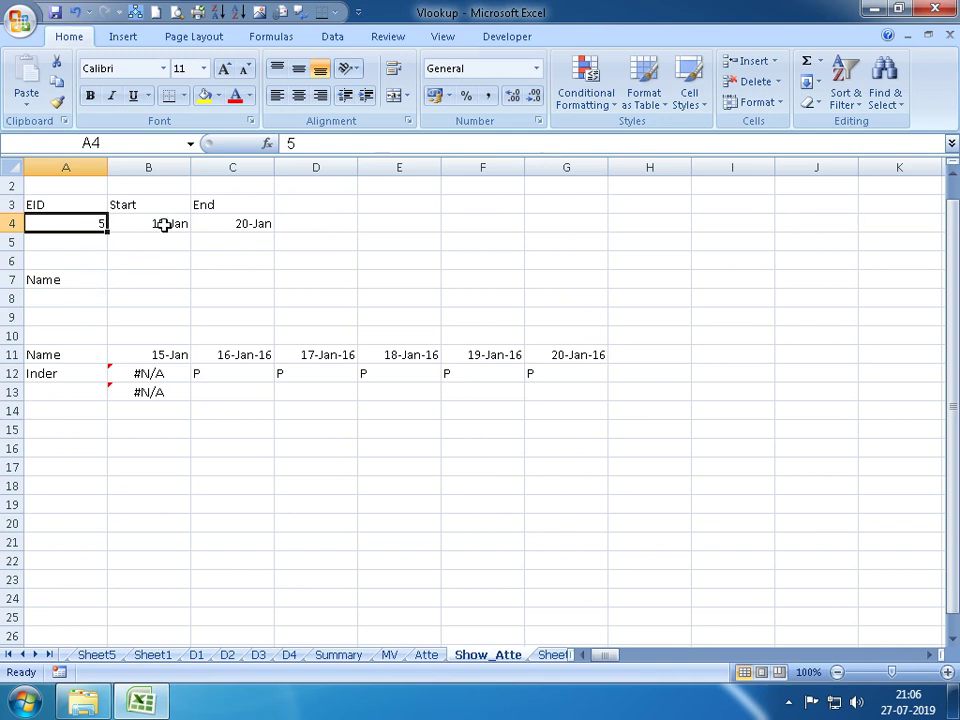
left_click_drag(163, 222, 221, 223)
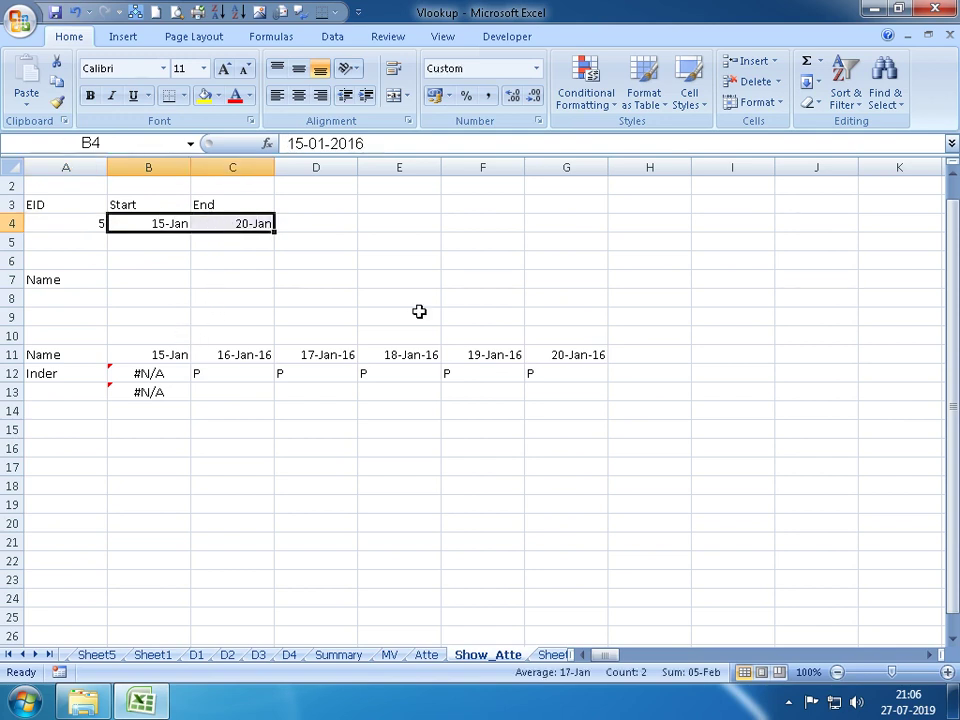
left_click_drag(555, 281, 531, 302)
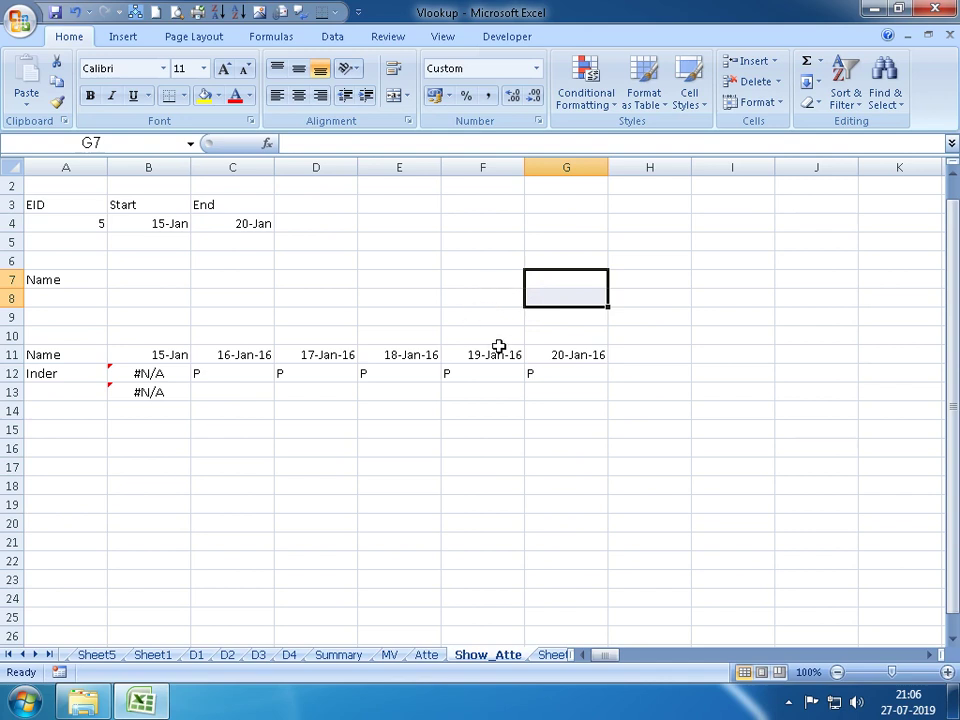
left_click(70, 304)
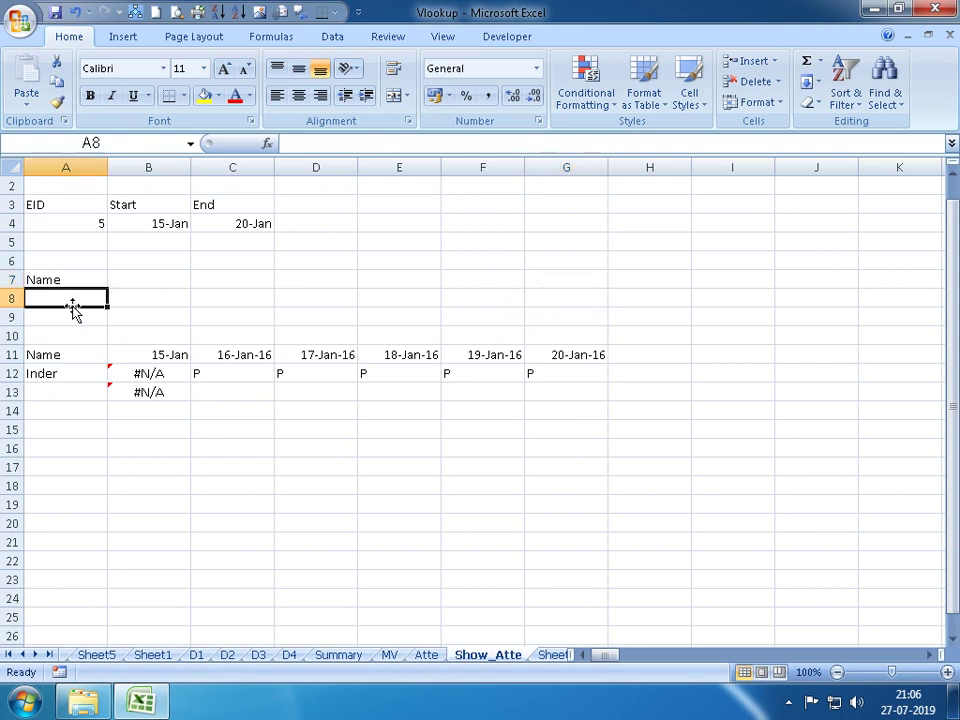
Enter =VLOOKUP(A4,Atte!A2:AI29,1,0) in A8 to look up the EID in the Atte table
type("=VLOOKUP(")
key("Up")
key("Up")
key("Up")
key("Up")
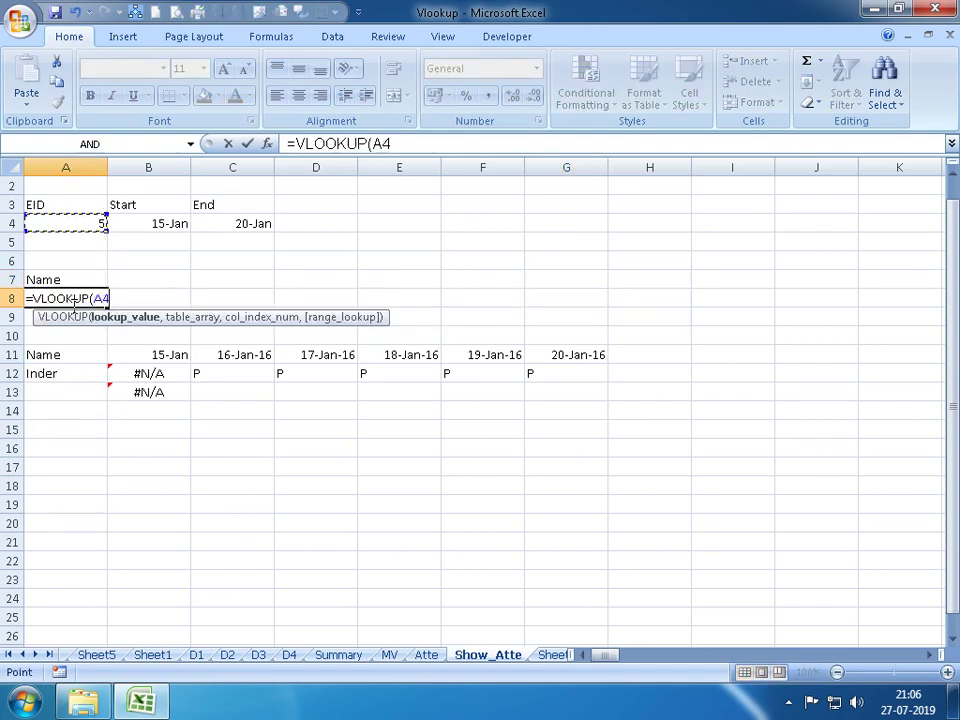
type(",")
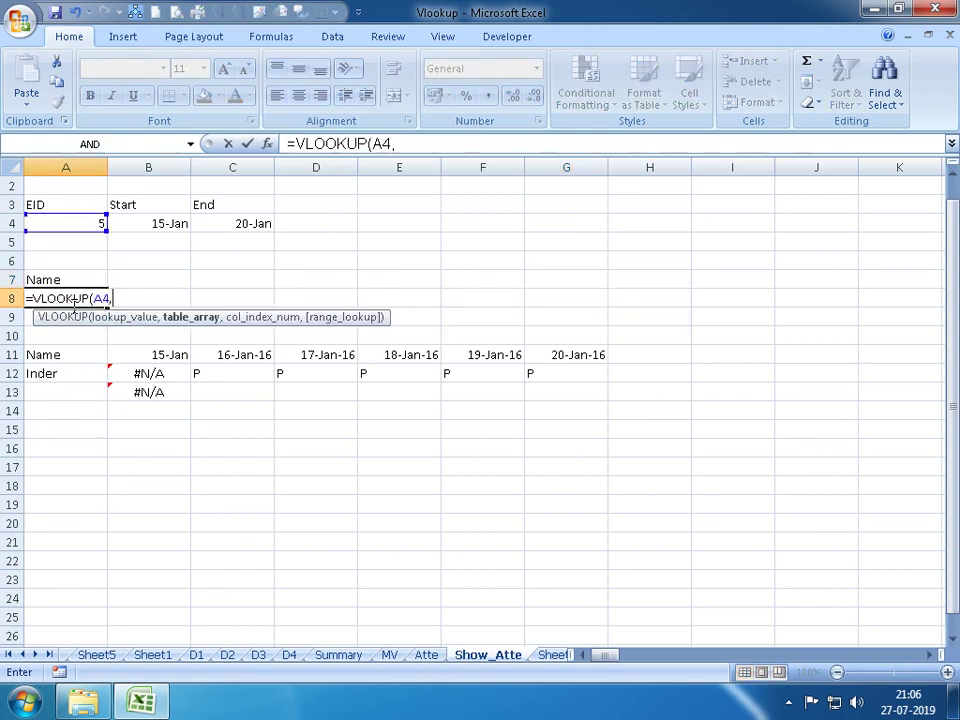
left_click(75, 302)
key("BackSpace")
key("BackSpace")
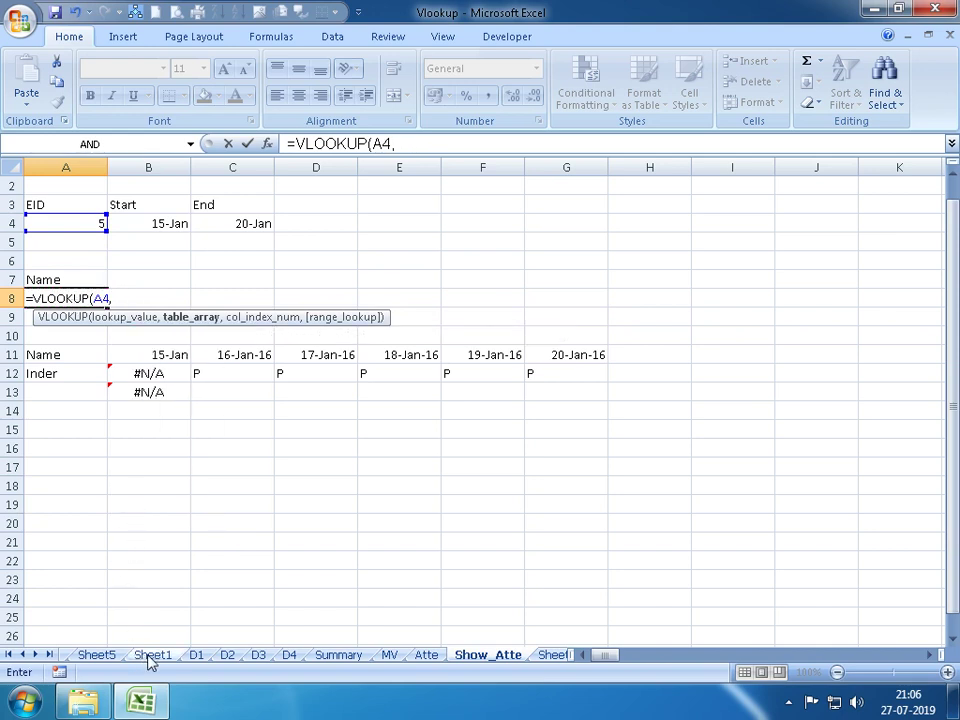
left_click(390, 655)
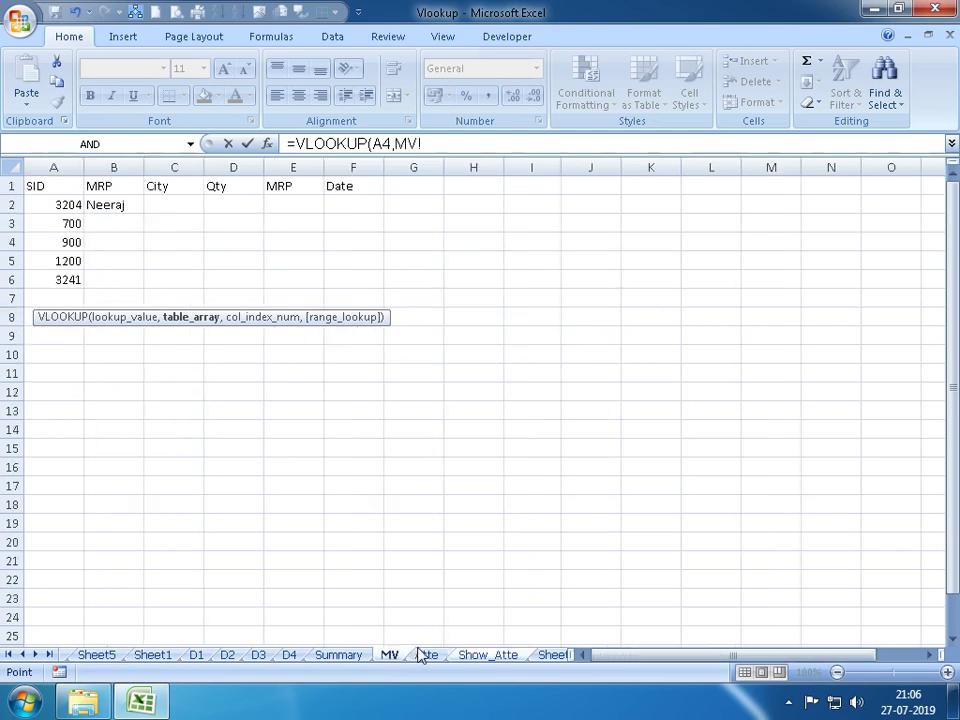
left_click(428, 655)
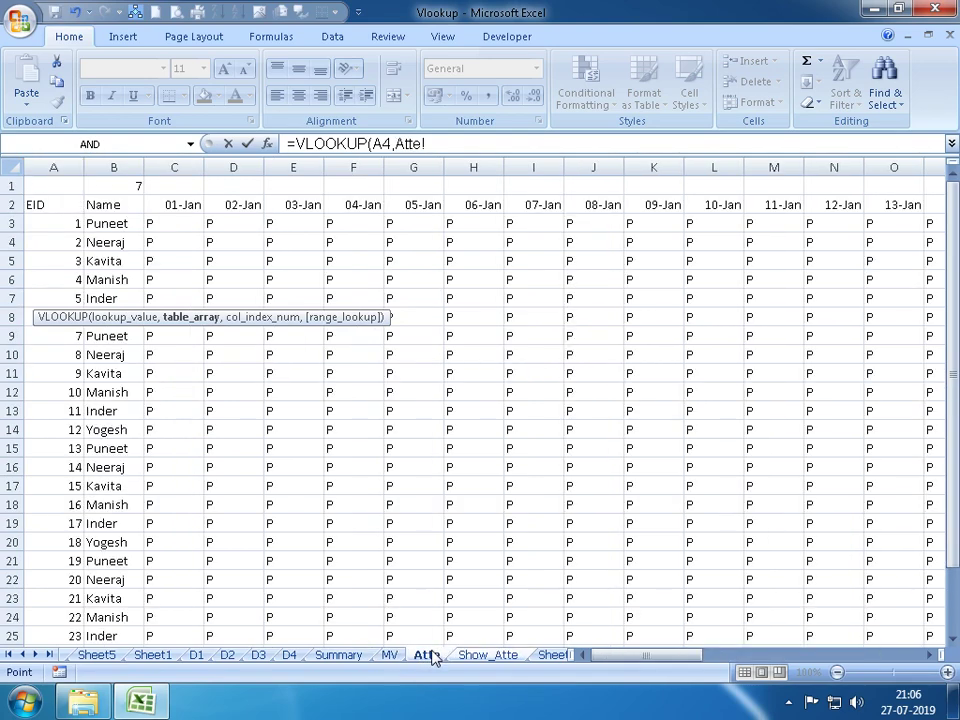
left_click(50, 204)
key("ctrl+shift+Down")
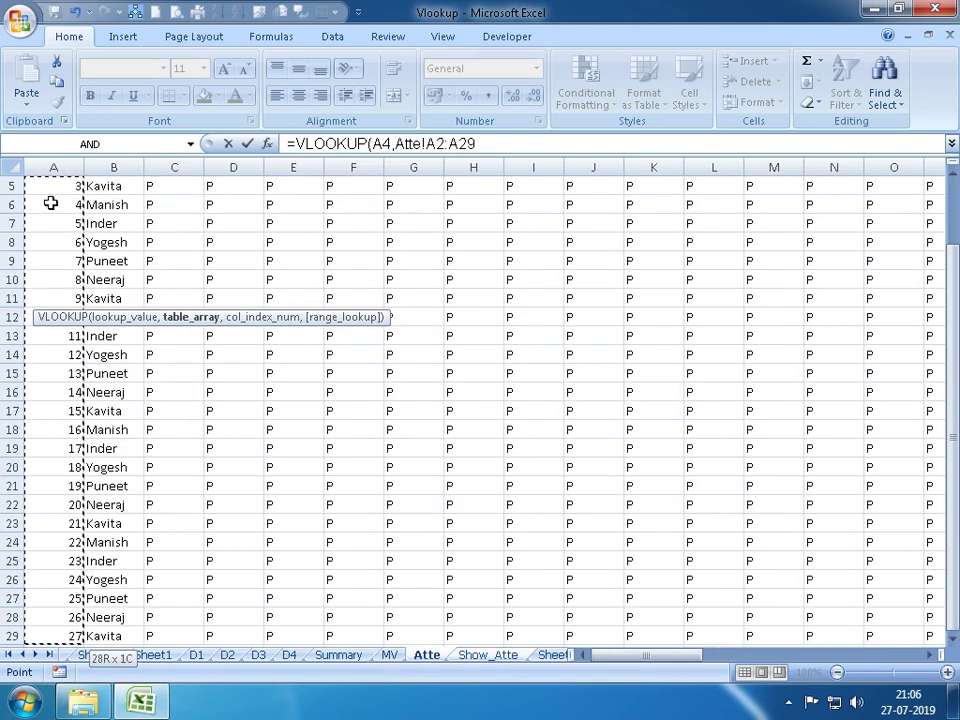
key("ctrl+shift+Right")
type("I29,")
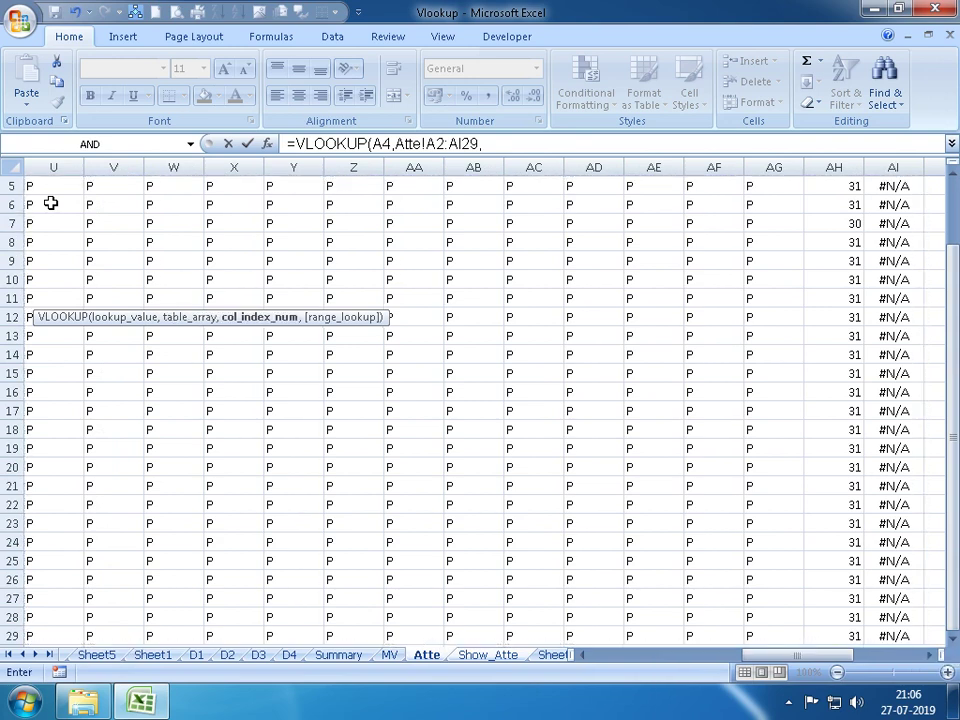
type("1,0")
key("Return")
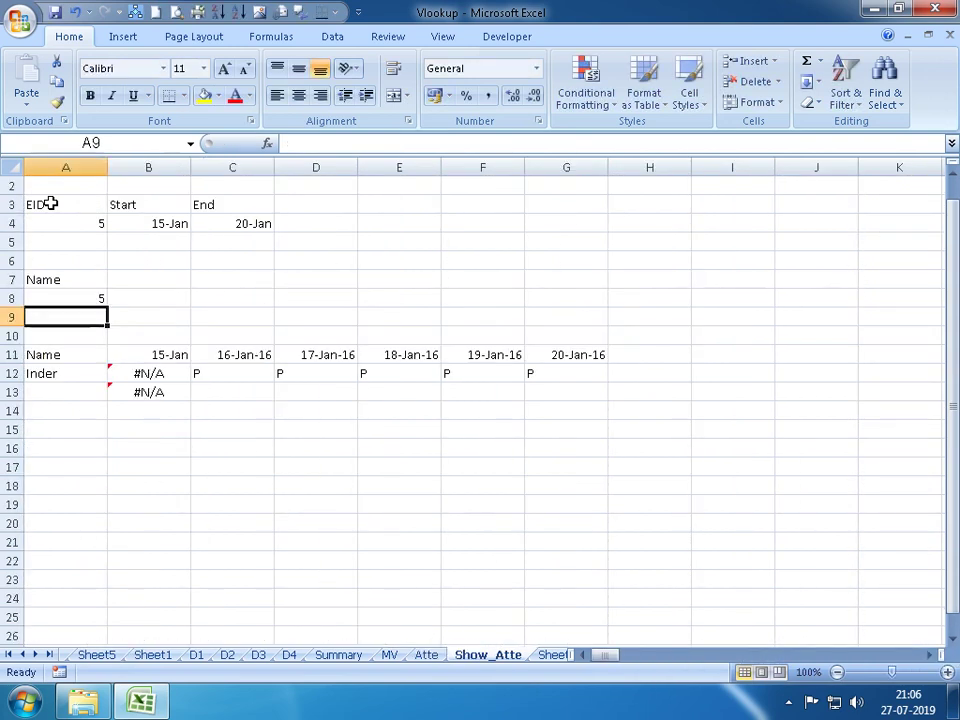
key("Up")
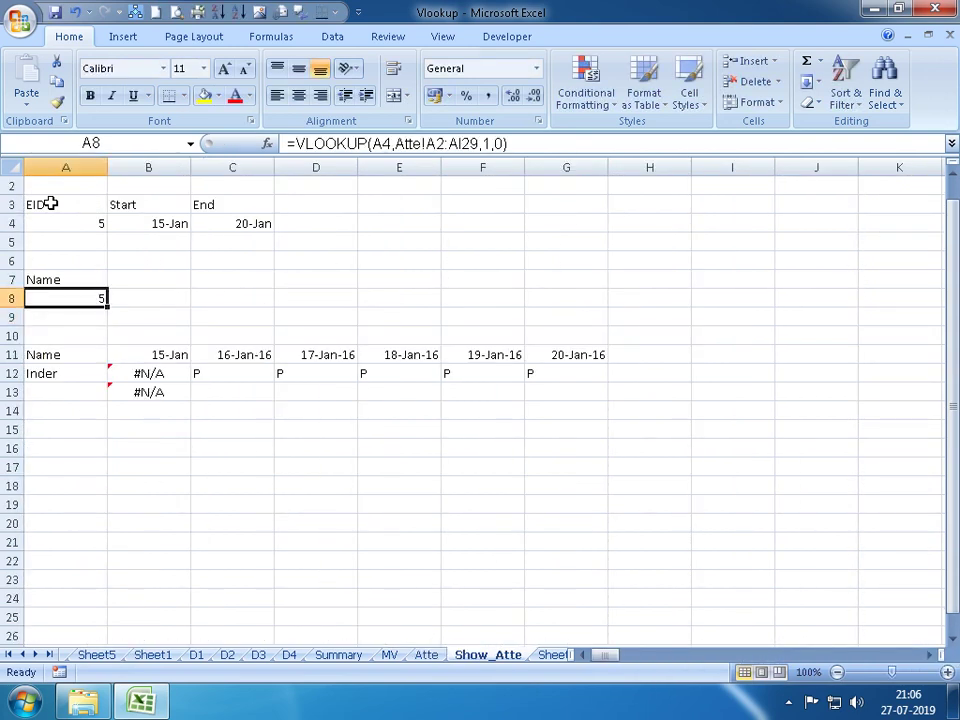
Change A8's column index from 1 to 2 so it returns the name Inder
key("F2")
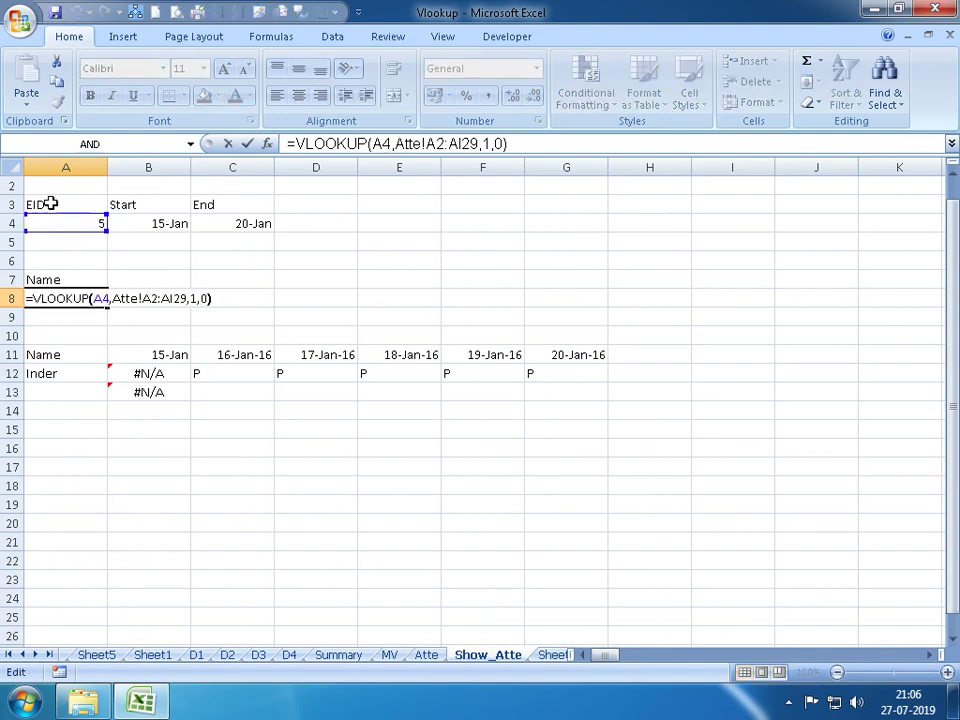
key("Left")
key("Left")
key("Left")
key("BackSpace")
type("2")
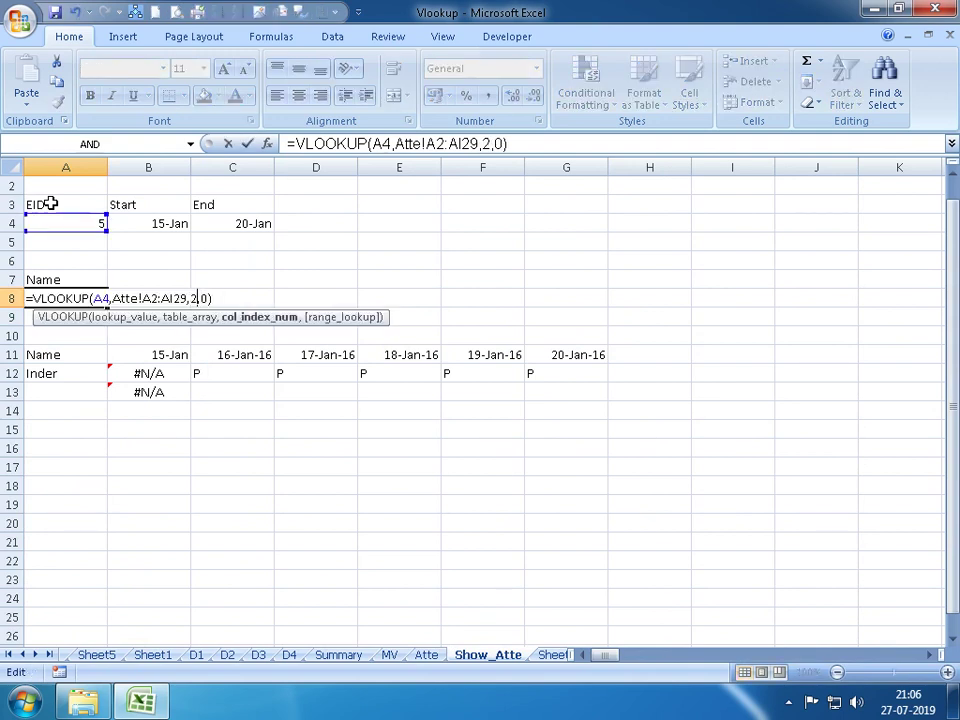
key("Return")
key("Up")
key("F2")
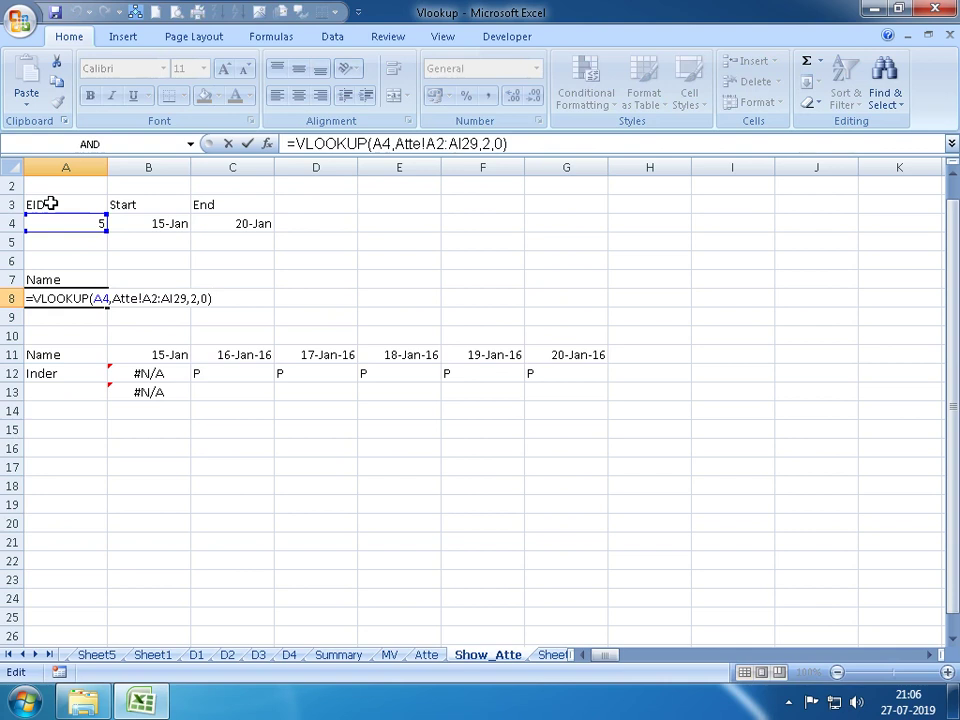
key("Escape")
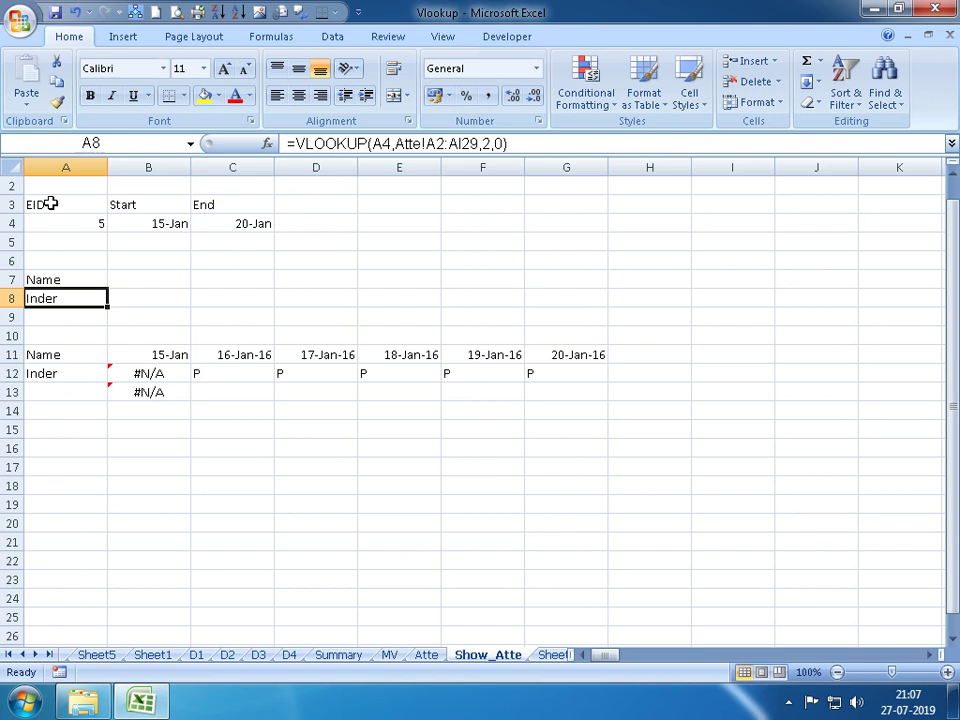
Enter 16-1-2016 as the End date in C4
key("Up")
key("Up")
key("Up")
key("Right")
key("Up")
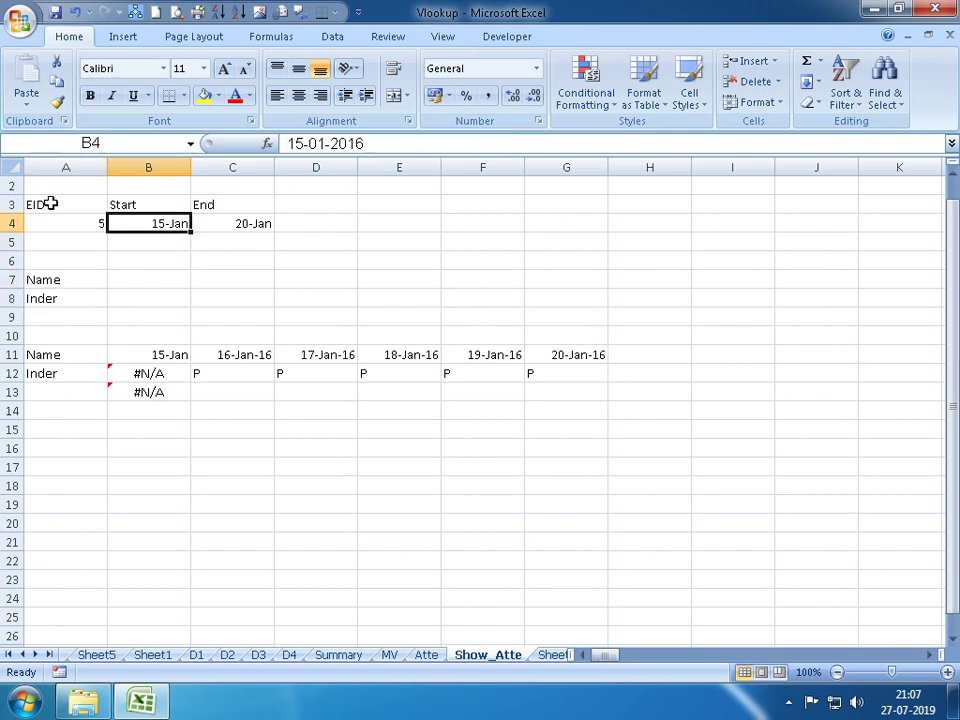
key("Down")
key("Down")
key("Down")
key("shift+Right")
key("shift+Right")
key("shift+Right")
key("shift+Right")
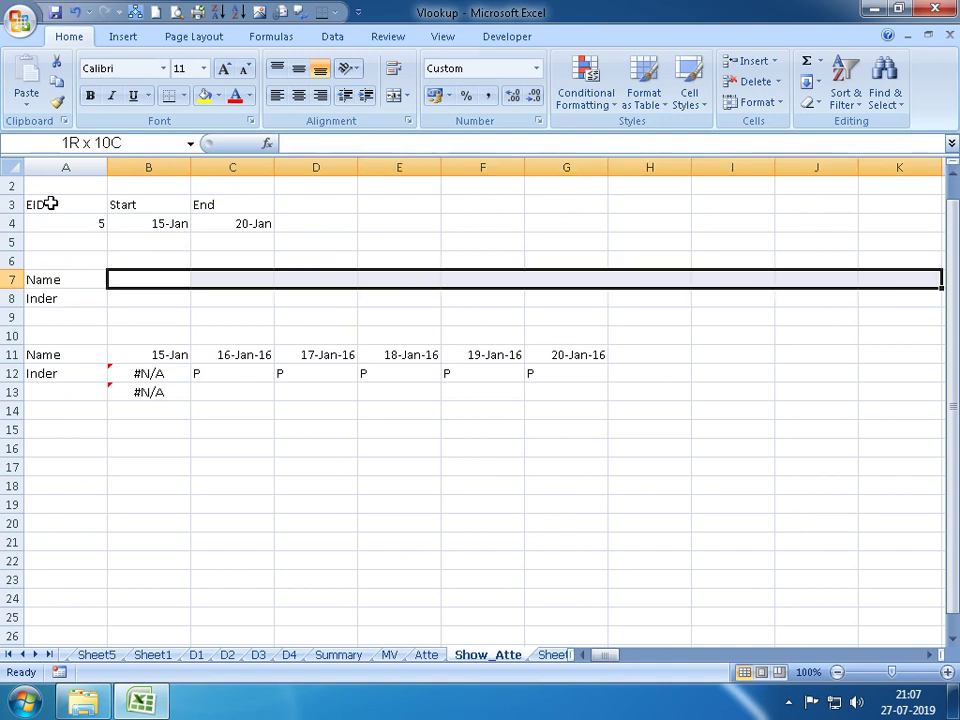
key("shift+Left")
key("shift+Left")
key("shift+Left")
key("shift+Left")
key("Up")
key("Up")
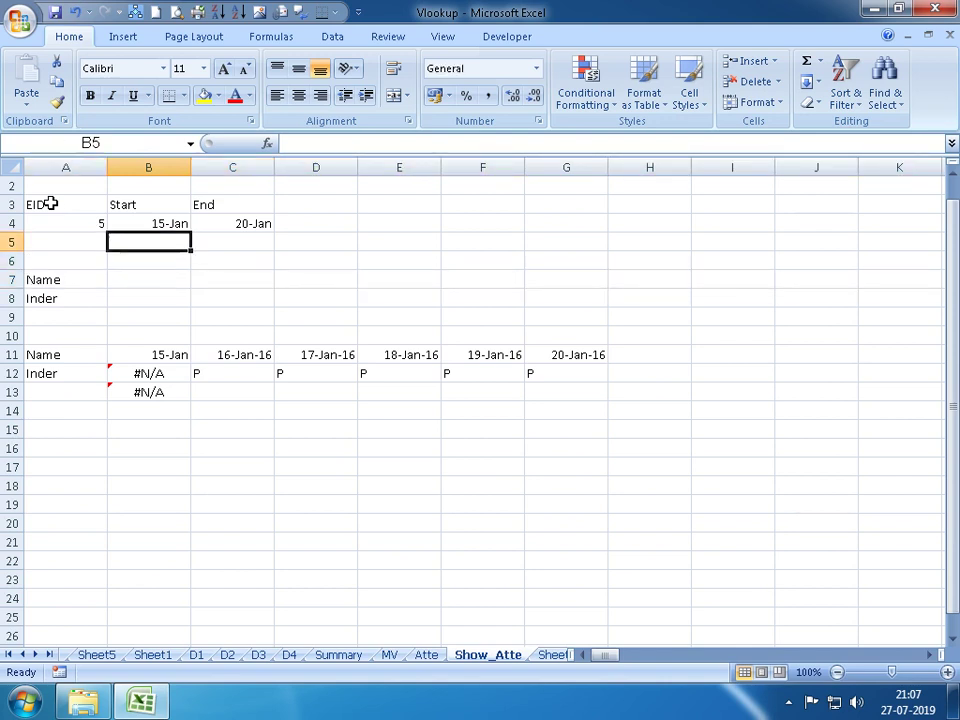
key("Up")
key("Right")
type("1")
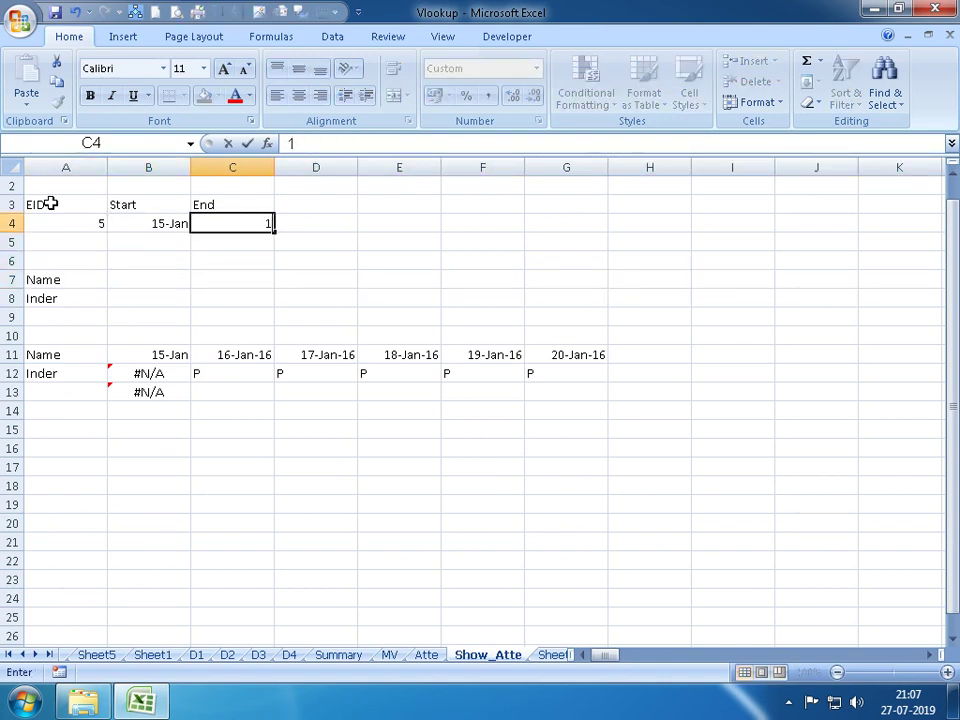
type("6-1-2016")
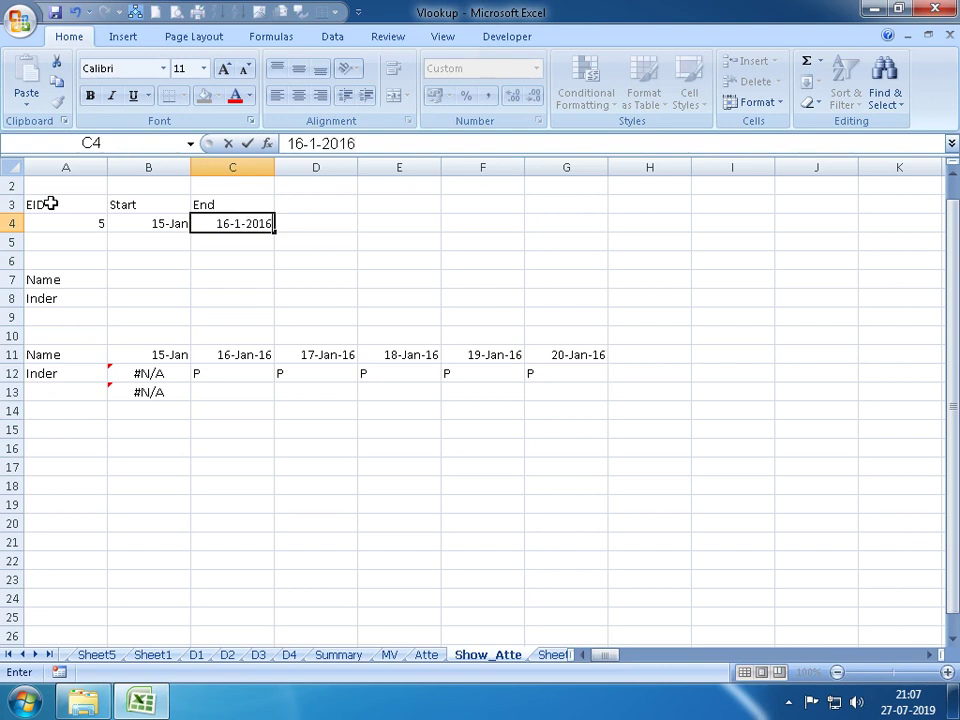
key("Return")
Check cells B4, B7 and D7 after the End date change
key("Left")
key("Down")
key("Down")
key("Right")
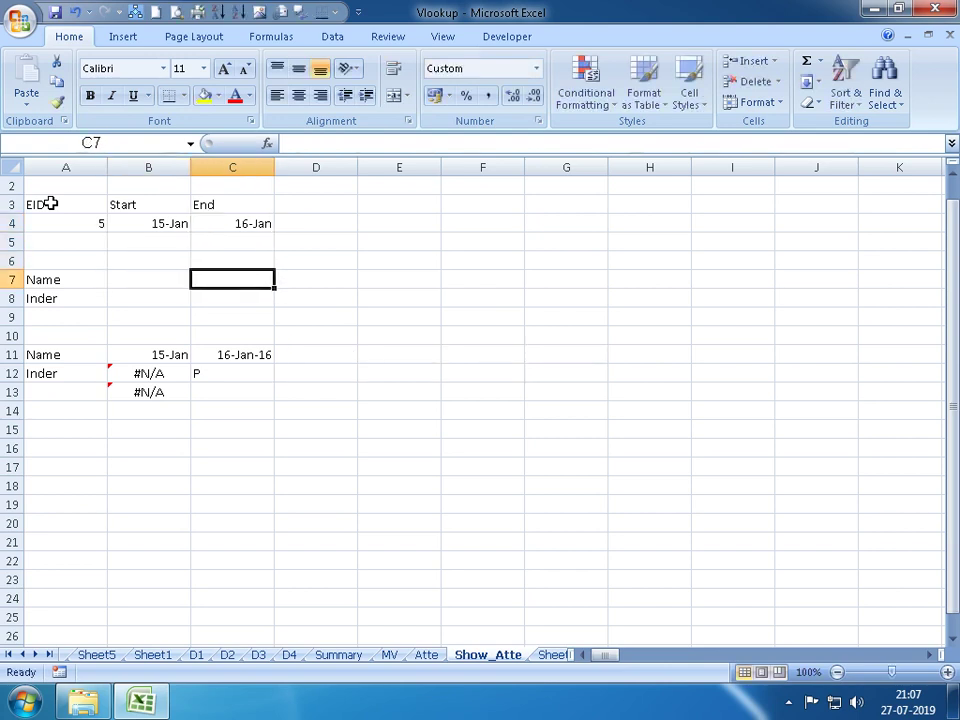
key("Left")
key("Up")
key("Up")
key("Up")
key("Down")
key("Down")
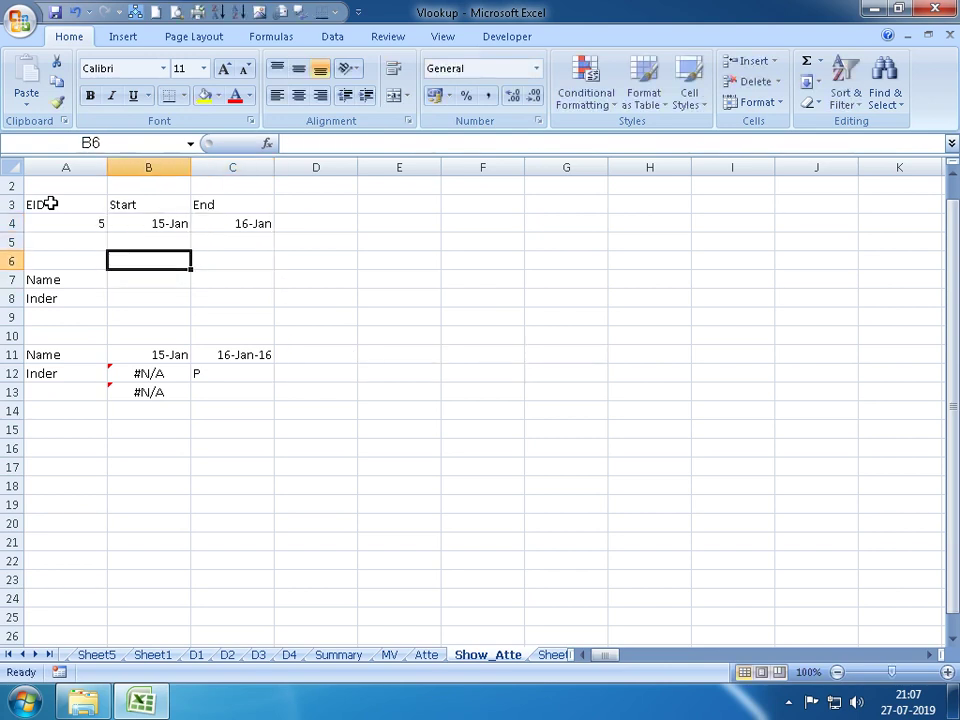
key("Down")
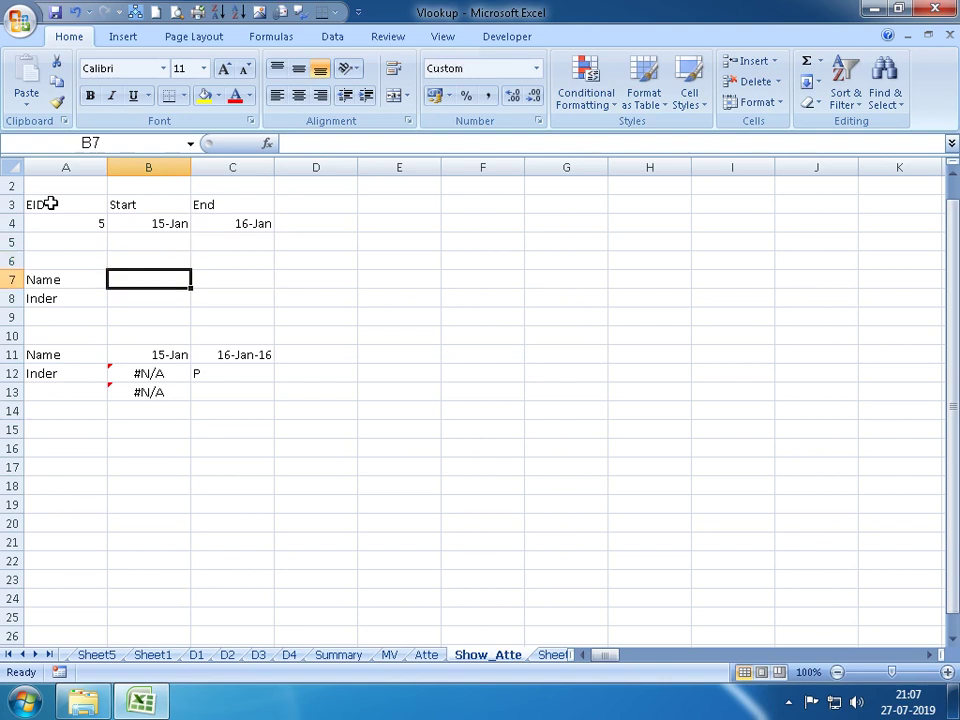
key("Right")
key("Right")
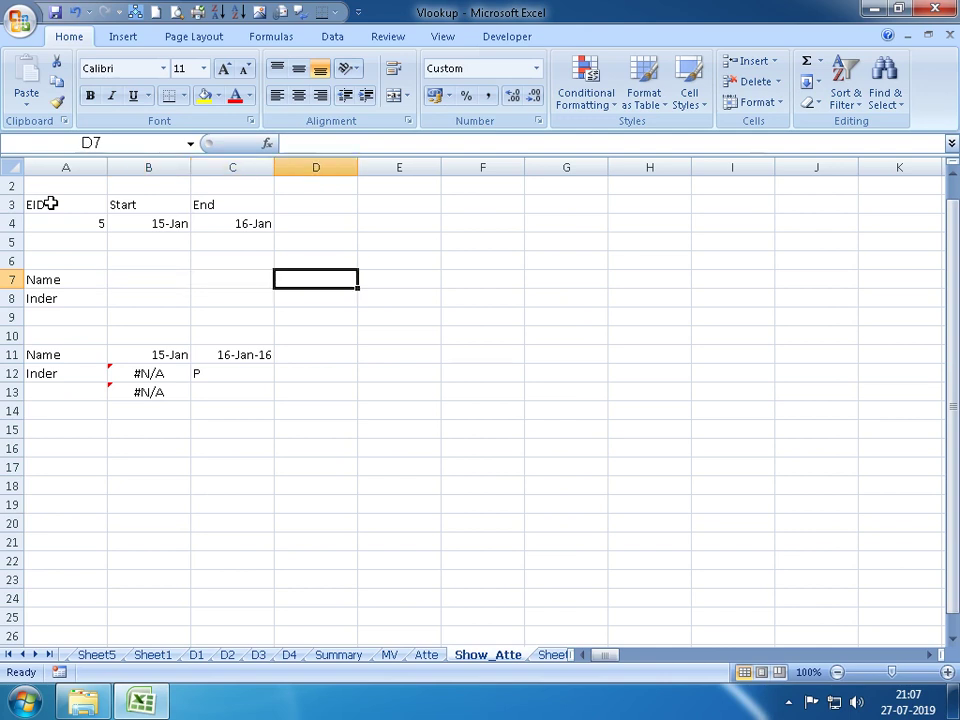
Link B7 to the Start date with =B4, showing 15-Jan
key("Left")
type("=")
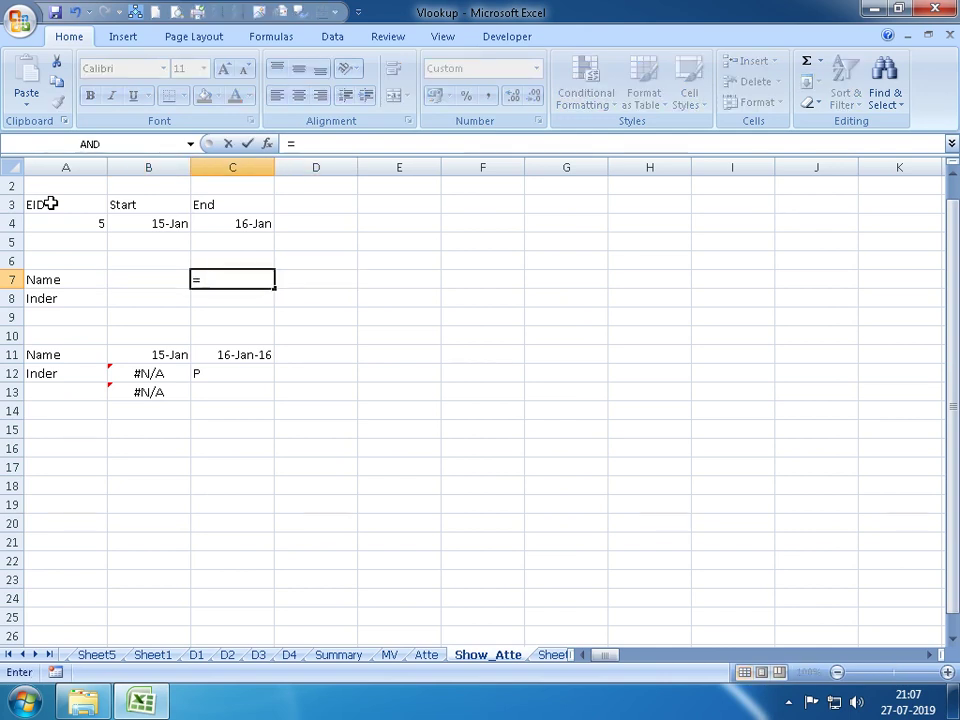
key("Escape")
key("Left")
type("=")
key("Up")
key("Up")
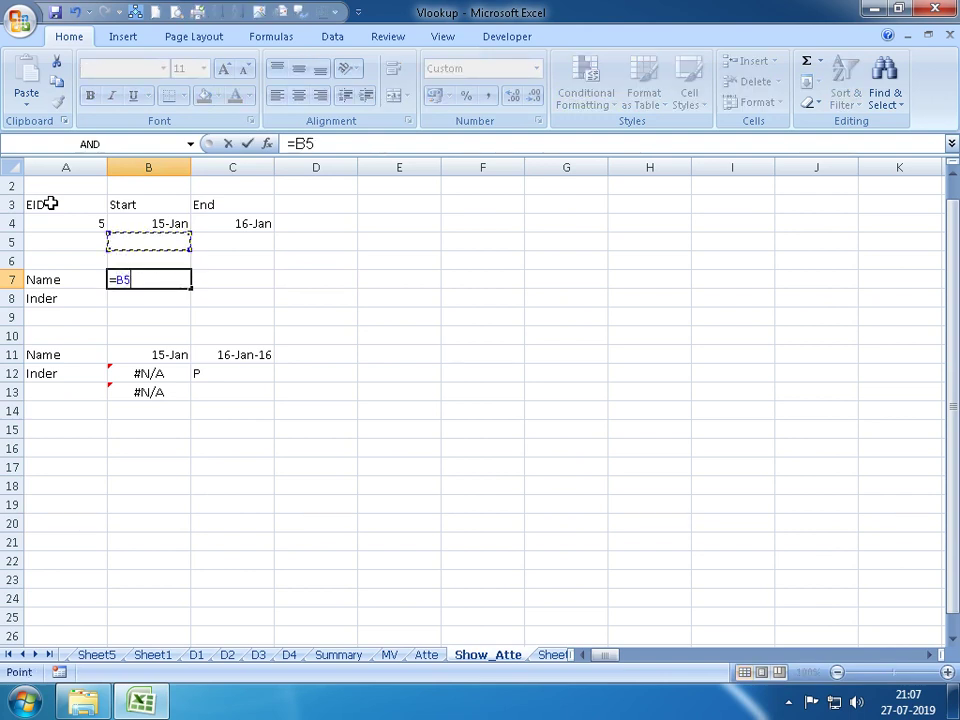
key("Up")
key("Return")
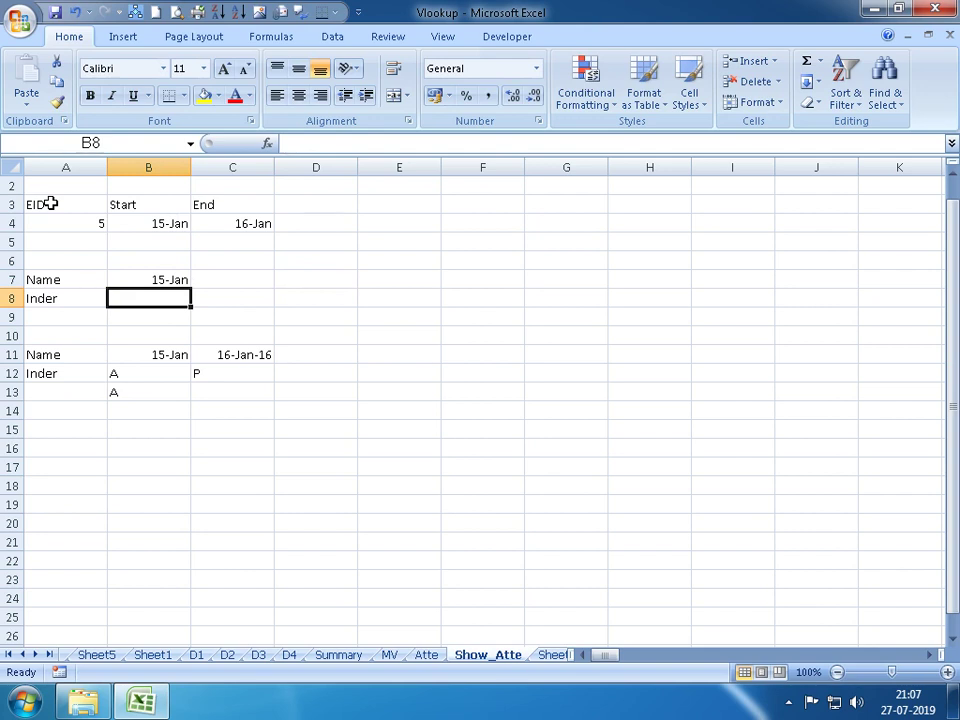
Enter a first IF formula in C7 comparing B7 to C4+1, returning blank or B7+1
key("Up")
key("Right")
type("=")
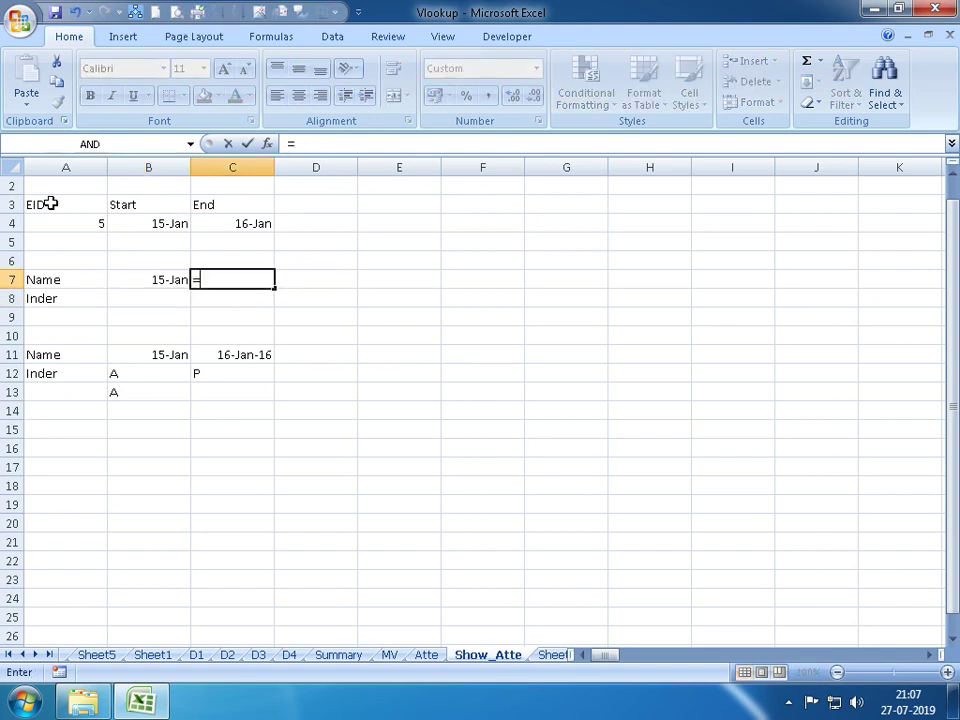
type("IF")
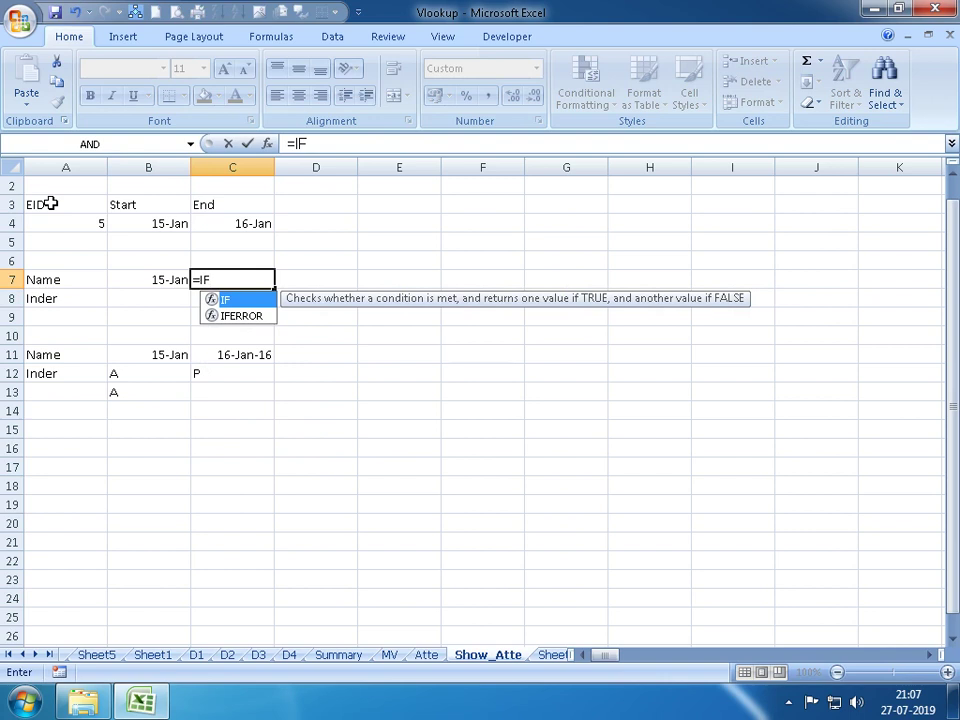
type("(")
key("Left")
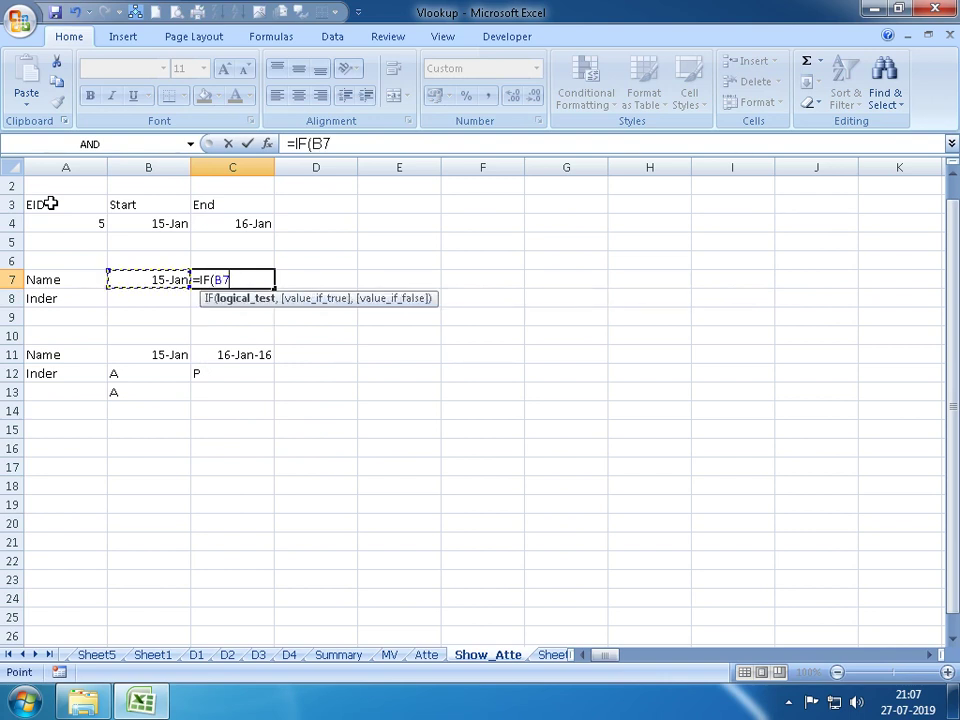
type(">")
key("Up")
key("Up")
key("Up")
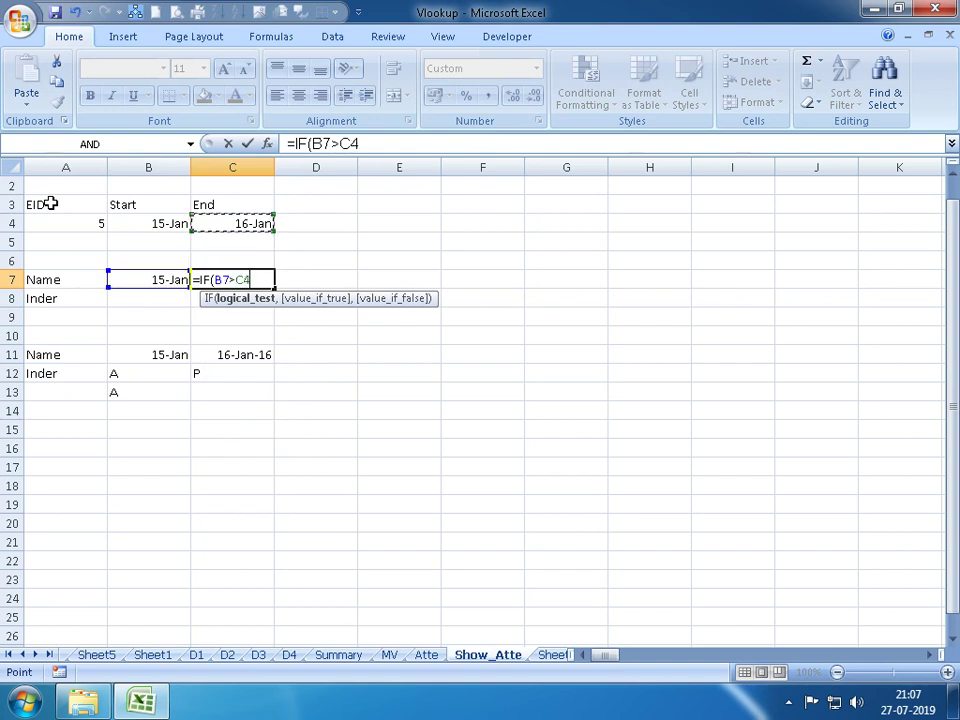
type("+1")
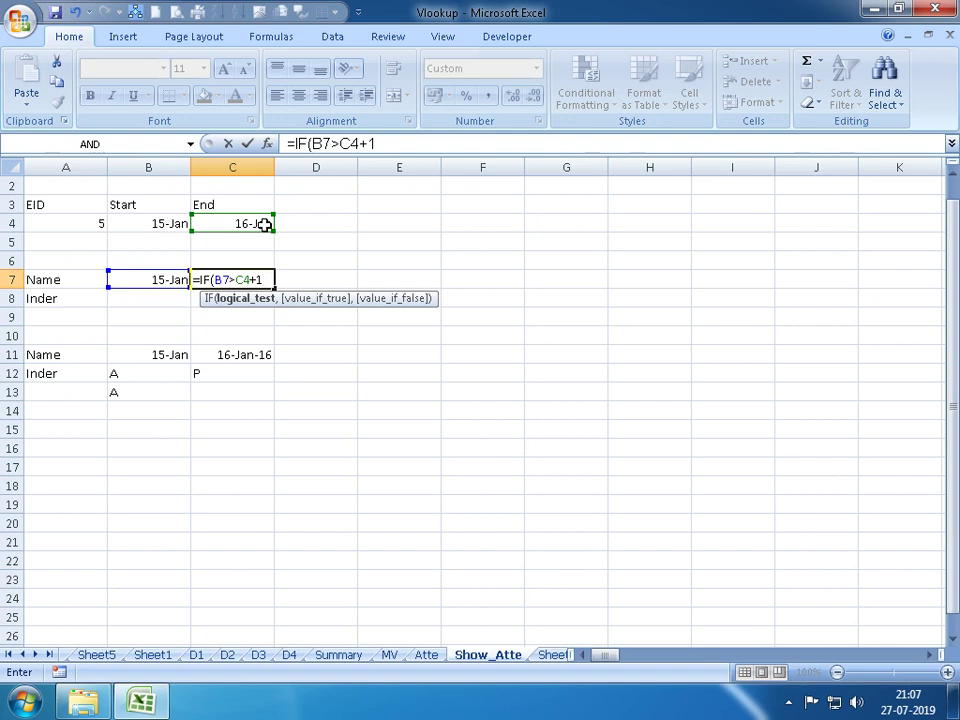
type(",\"")
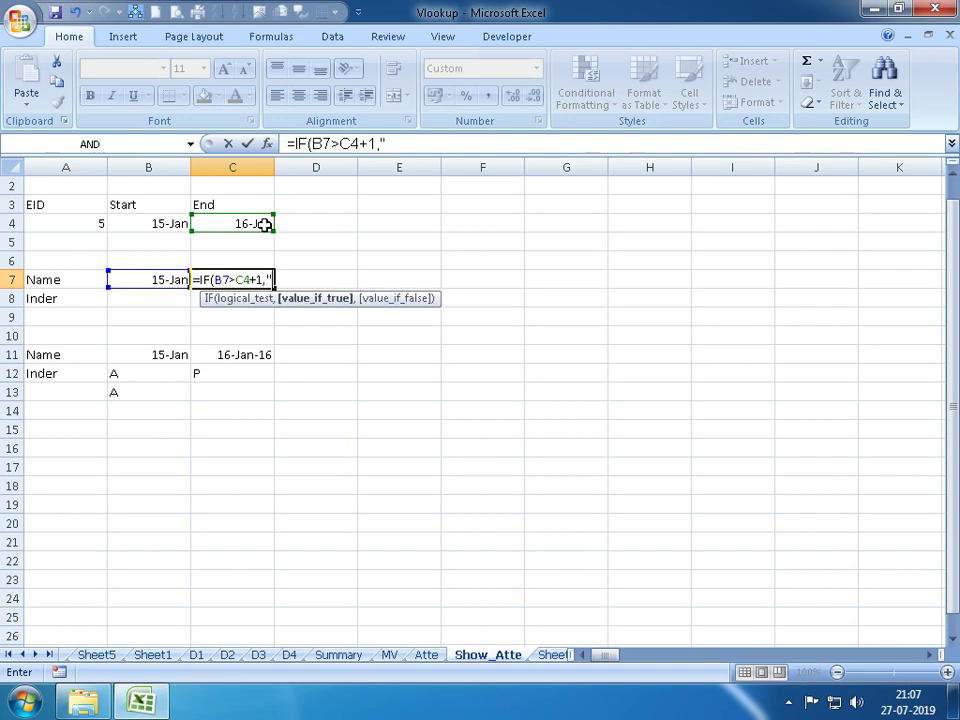
type("\"")
type(",")
key("Left")
type("+1")
key("Return")
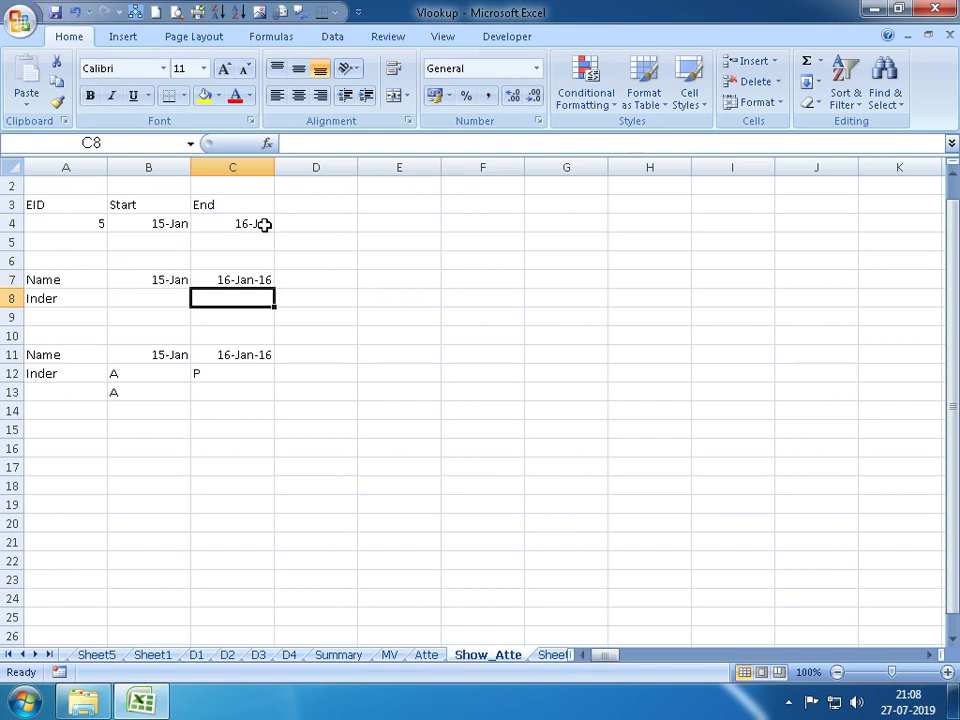
Rewrite C7 as =IF(B7>C4+1,"",B7+1)
key("Up")
type("=IF")
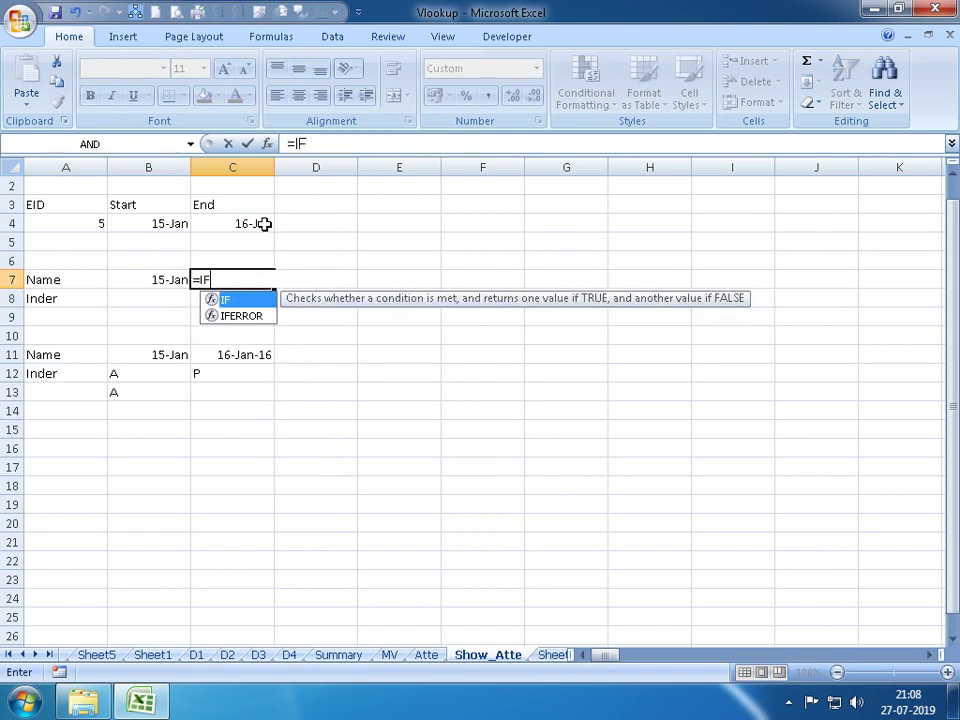
type("(")
key("Left")
type(">")
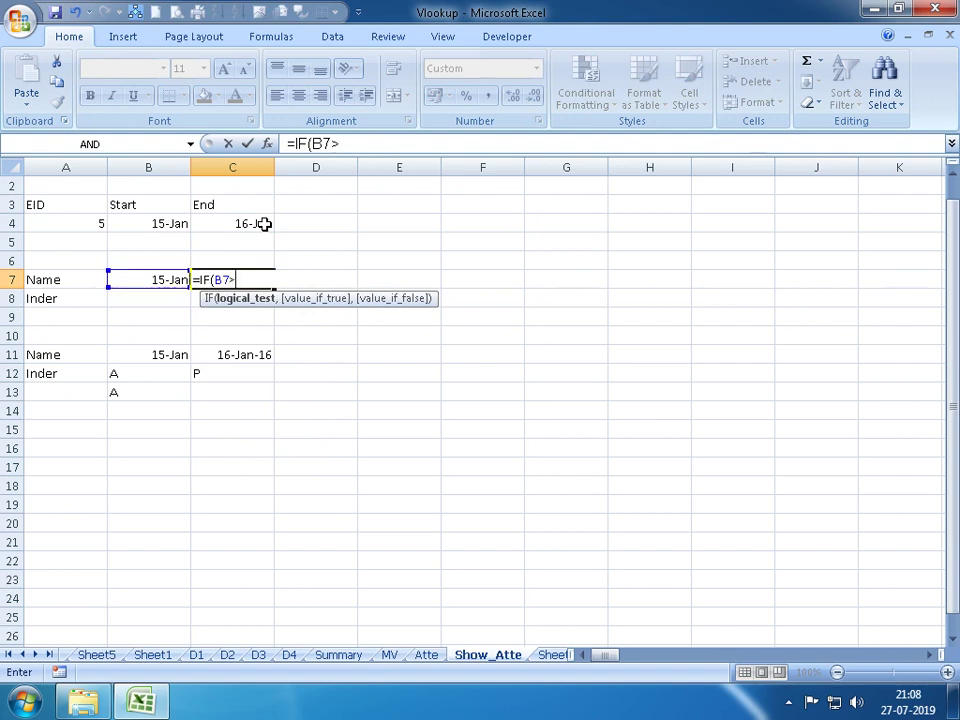
left_click(263, 224)
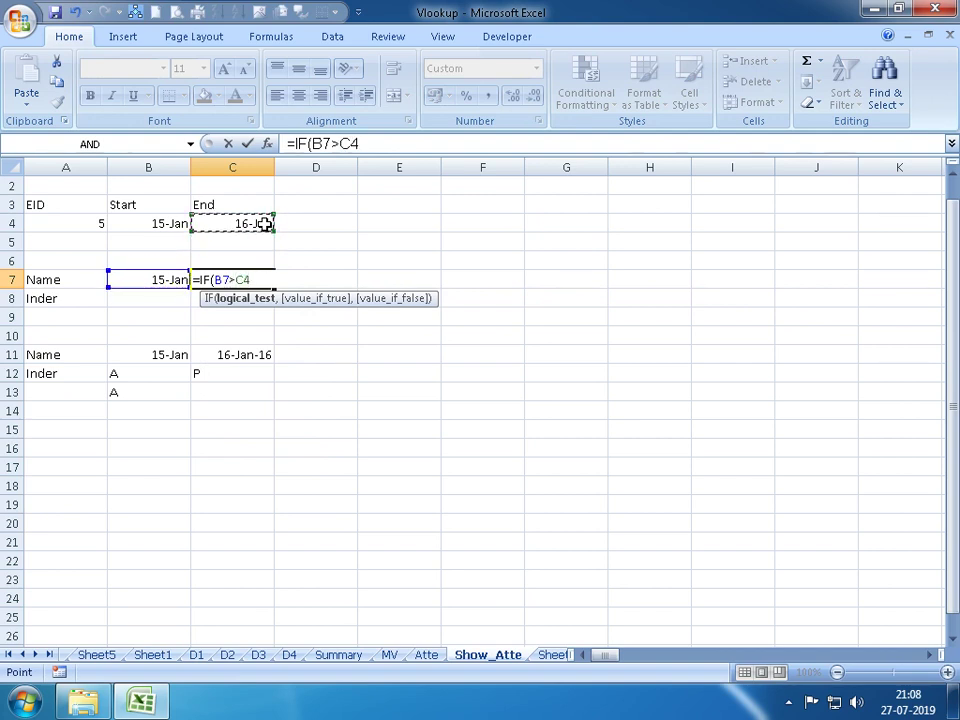
type("+1")
type(",\"\",B7+1)")
key("ctrl+Return")
Begin rebuilding C7 as =IF(B7+1>=C4,B7+1,...) against the End date
type("=IF")
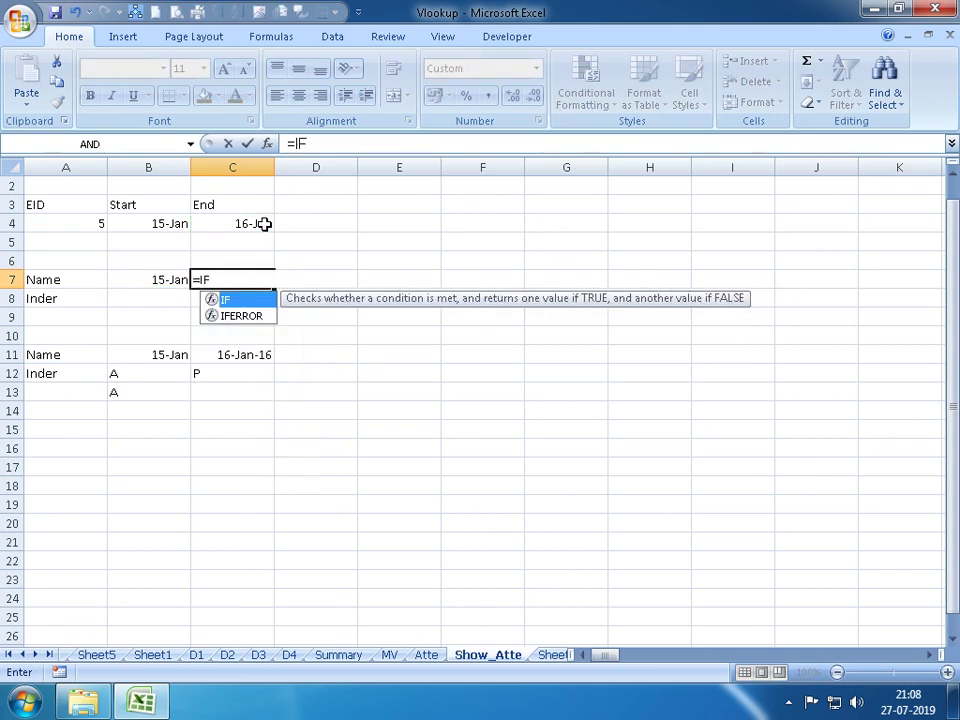
key("Left")
key("Right")
type("=")
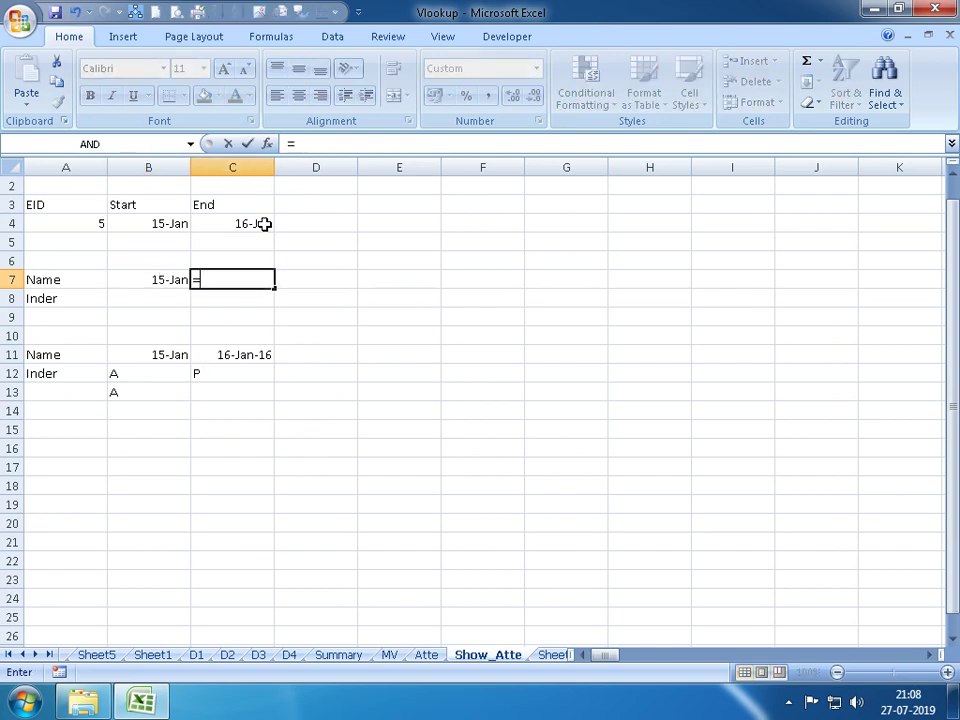
type("IF(")
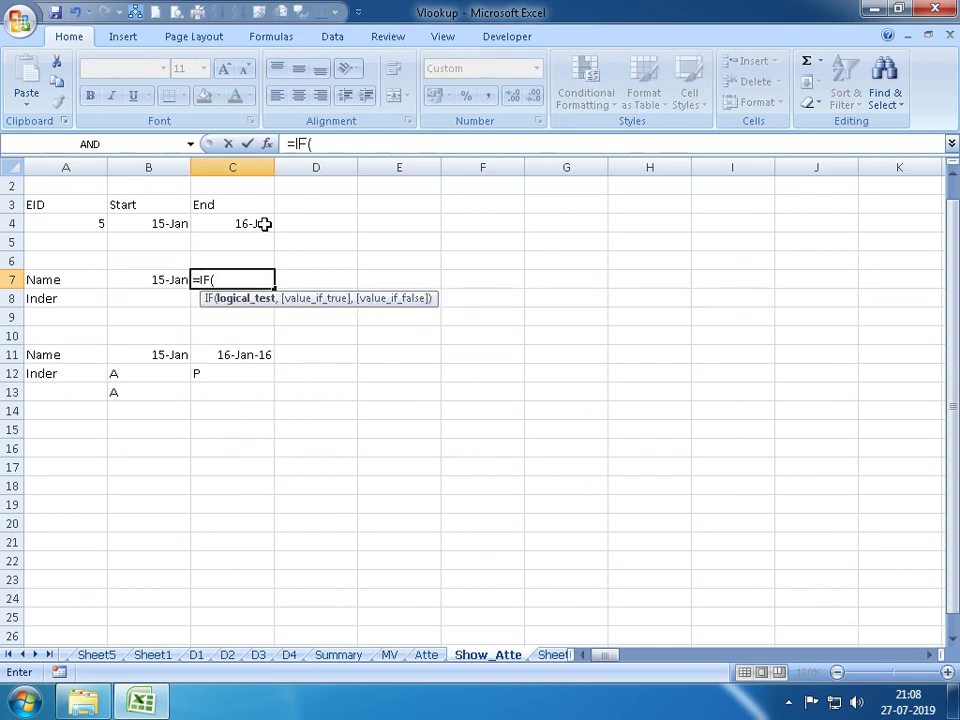
key("Left")
type("+")
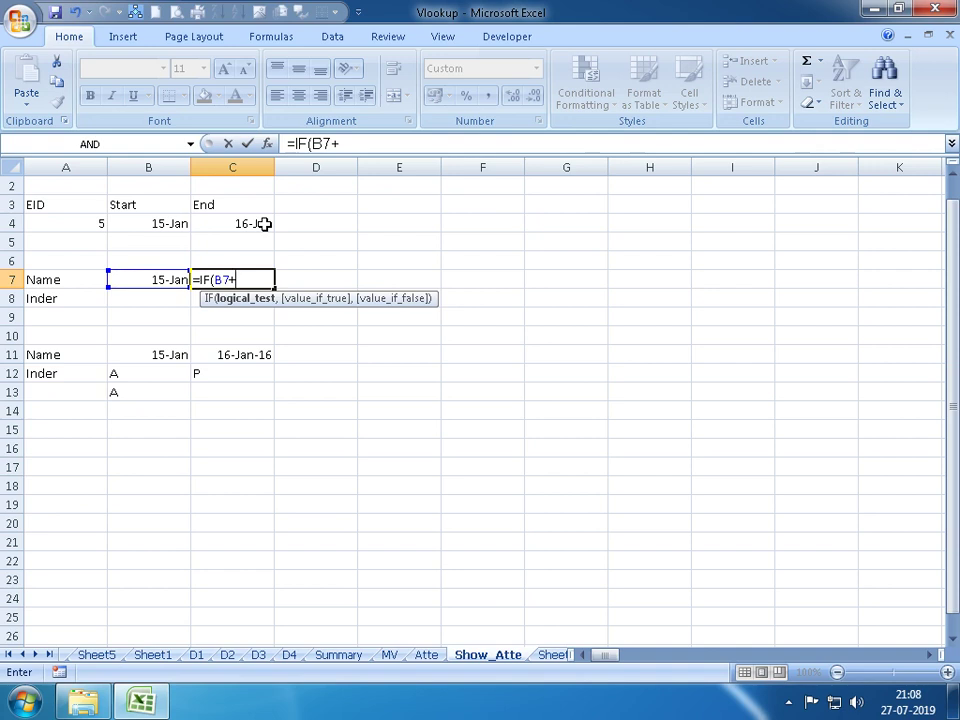
type("1")
type(">")
left_click(263, 224)
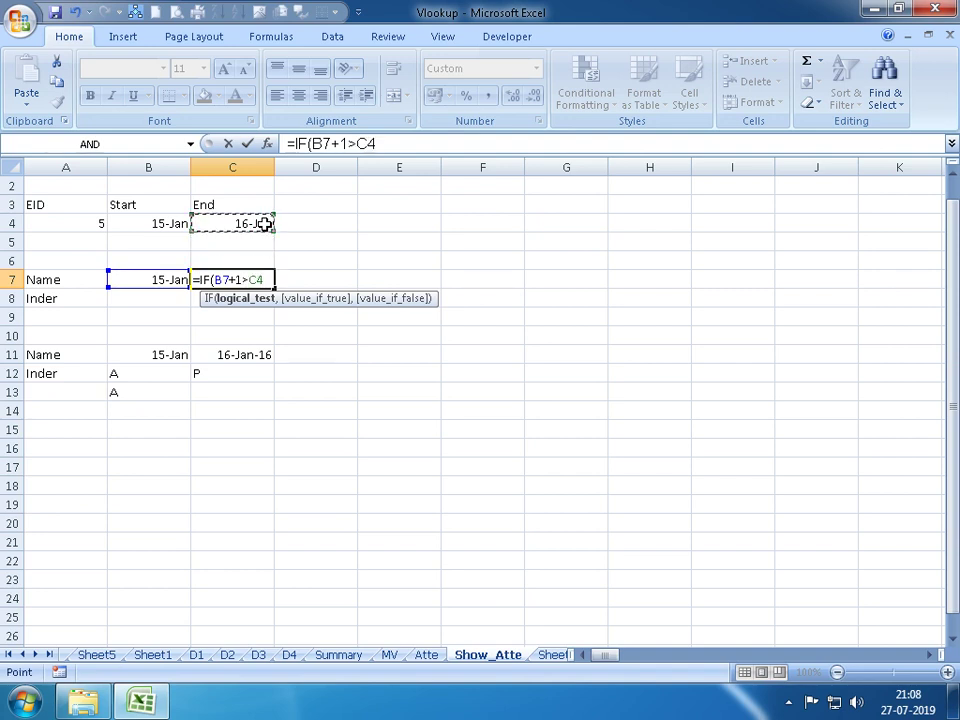
key("BackSpace")
key("BackSpace")
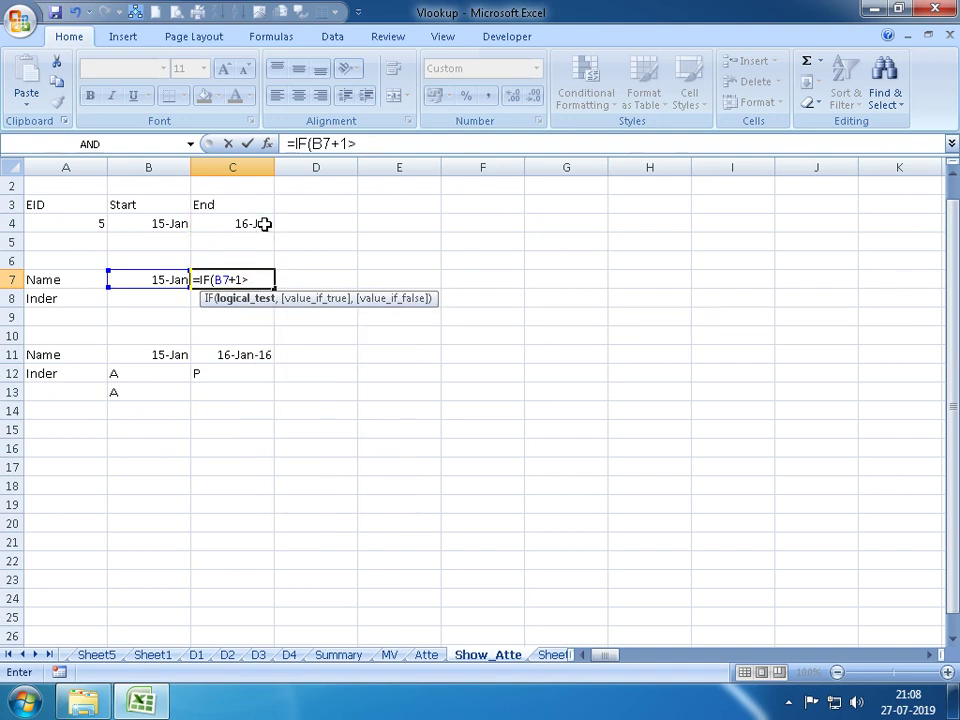
type("=")
key("Up")
key("Up")
key("Up")
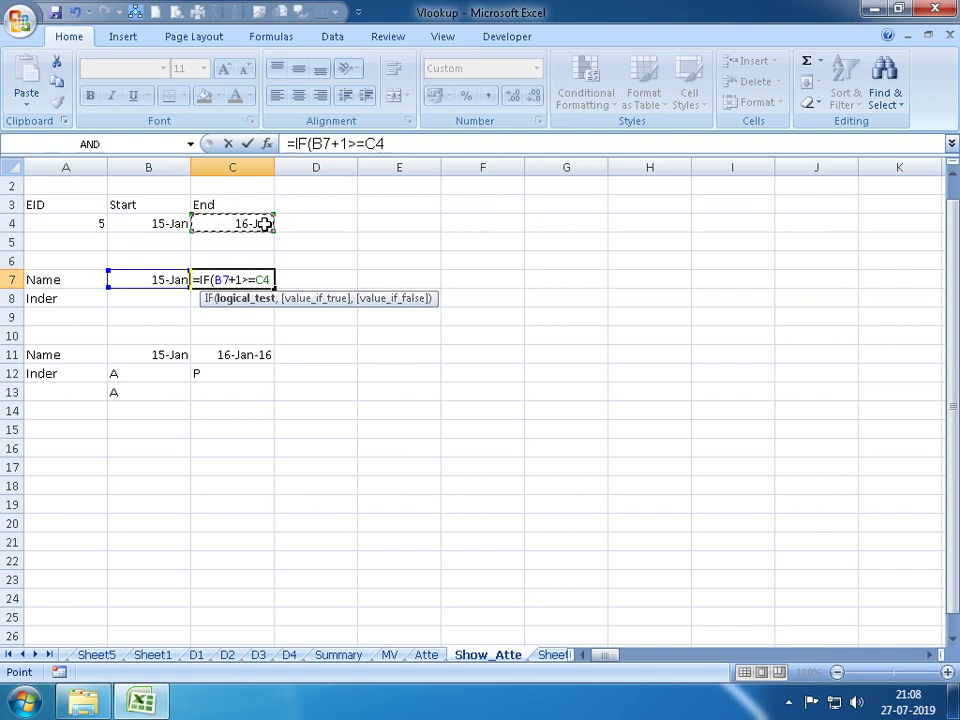
key("F8")
key("F8")
type(",")
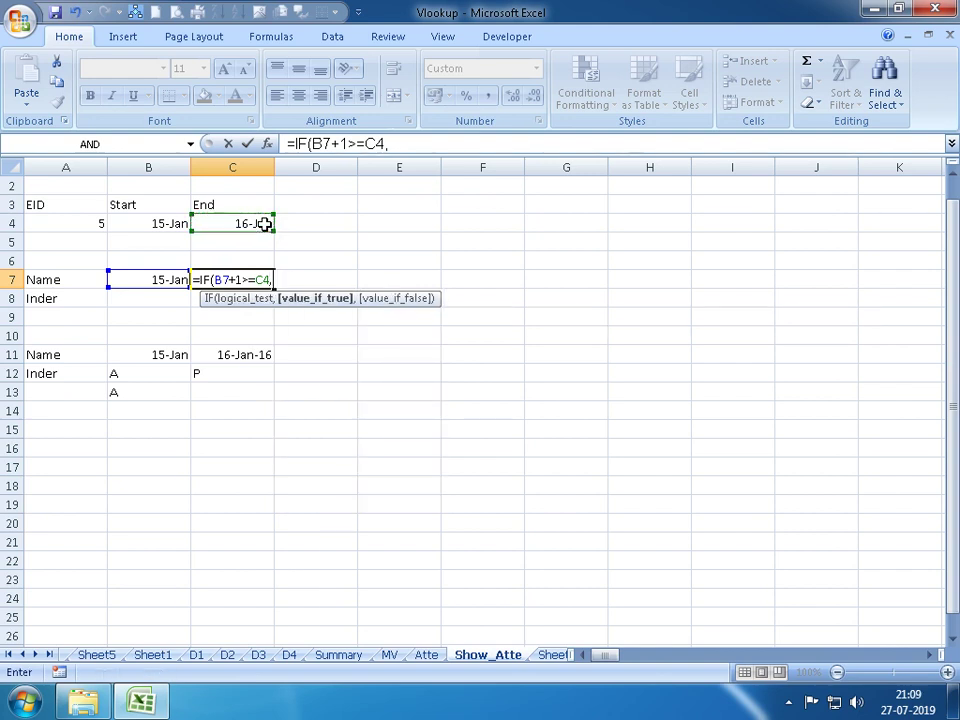
left_click(126, 280)
Replace C7's formula with =IF(B7+1>C4,"",B7+1)
type("+")
type("1,\"\"")
key("Return")
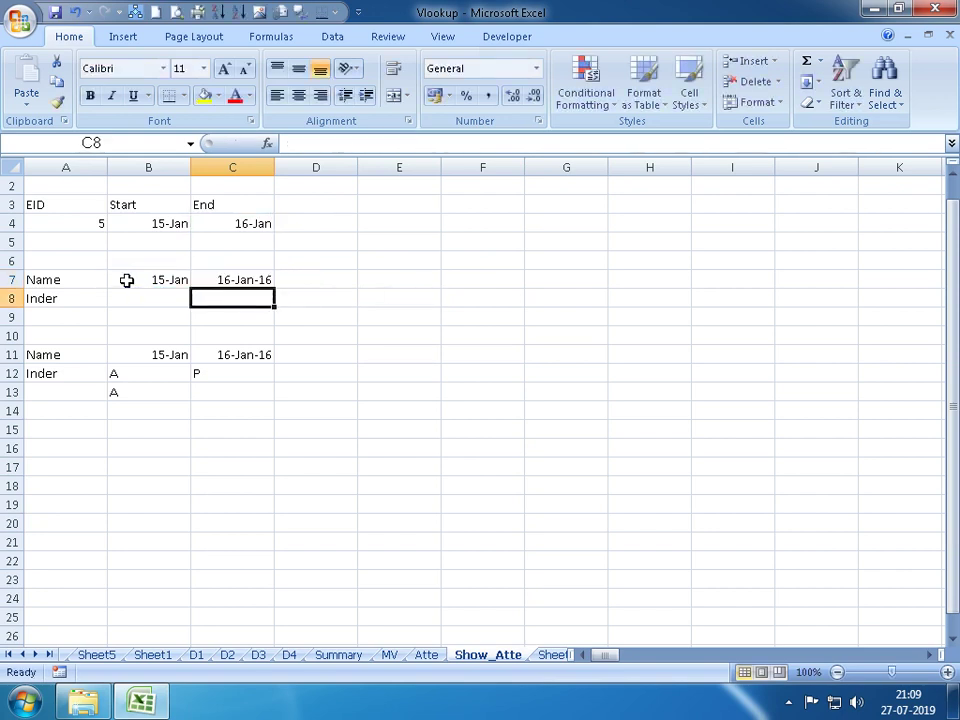
key("Up")
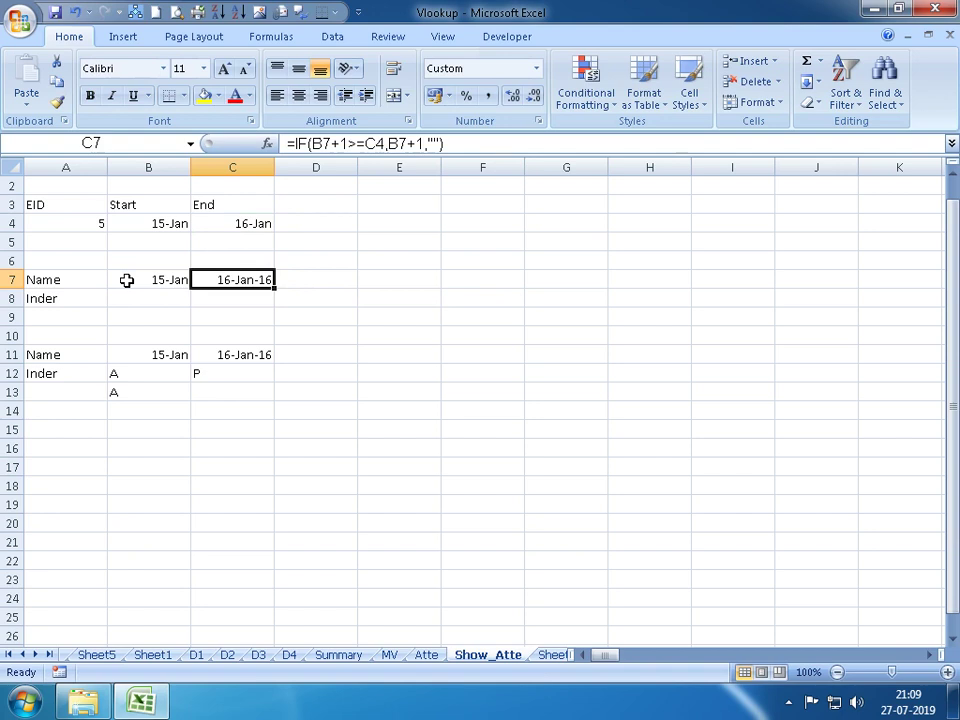
key("Delete")
type("=IF")
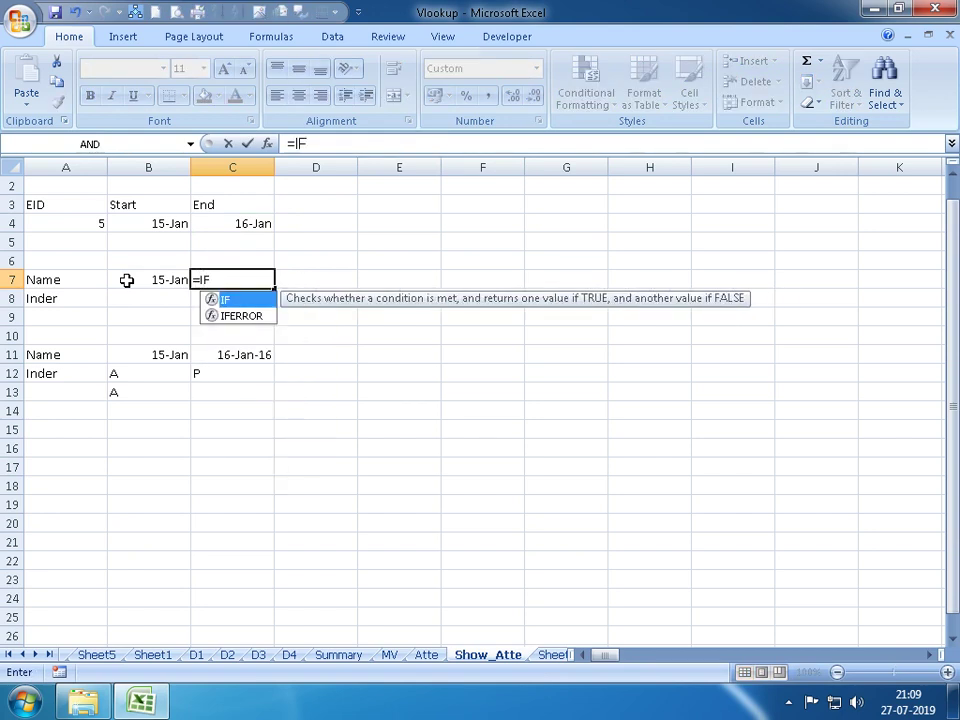
type("(")
left_click(127, 280)
type("+")
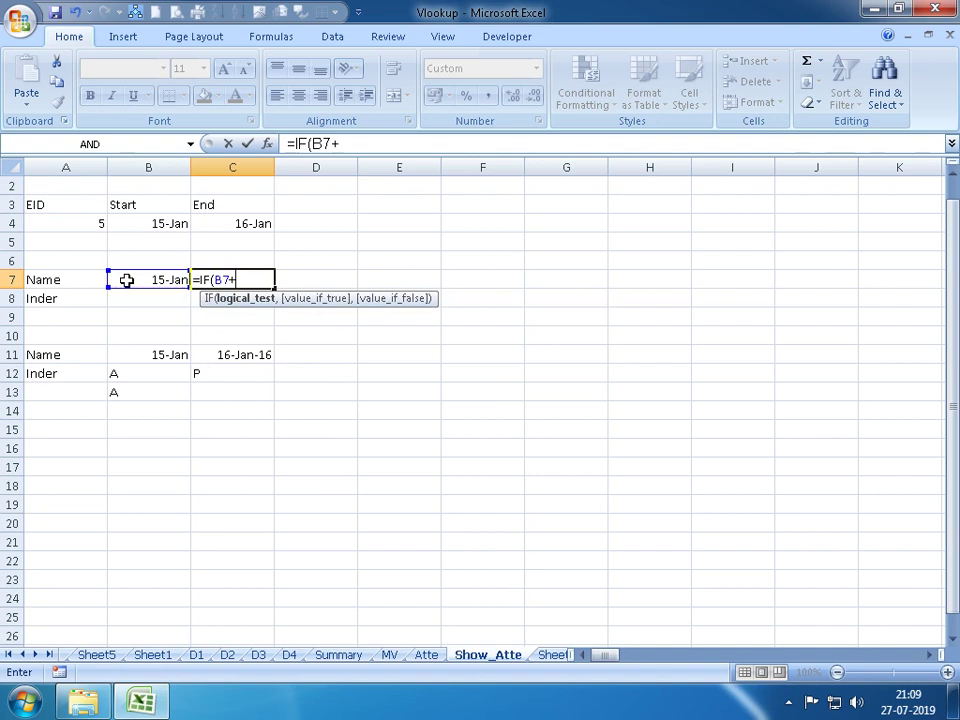
type("1")
type(">")
key("Up")
key("Up")
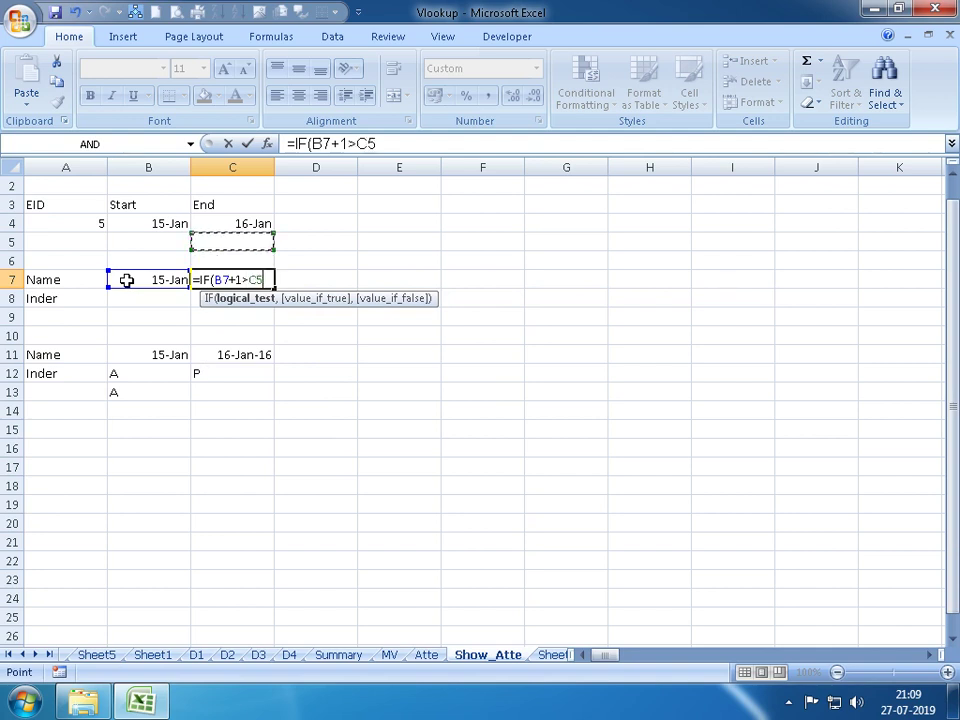
key("Up")
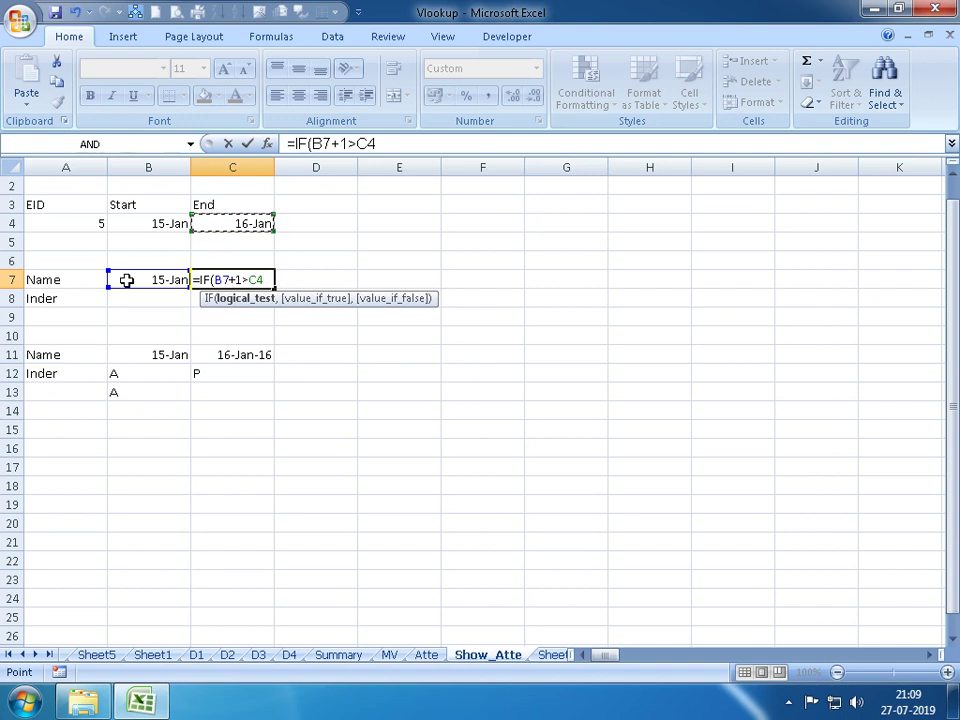
type(",\"\"")
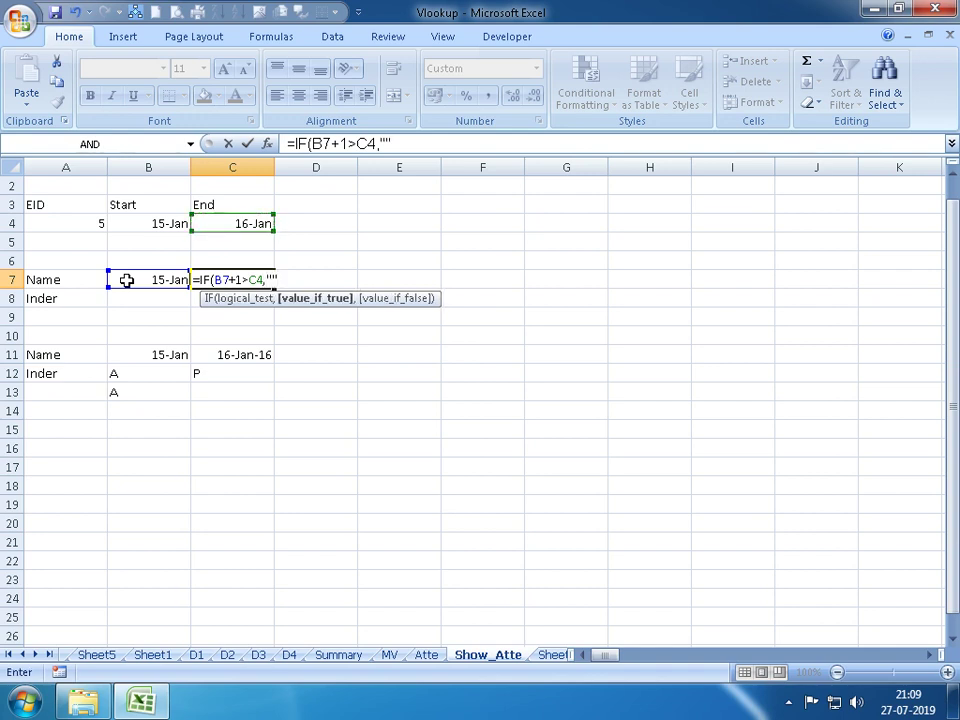
type(",")
left_click(126, 280)
type("+1")
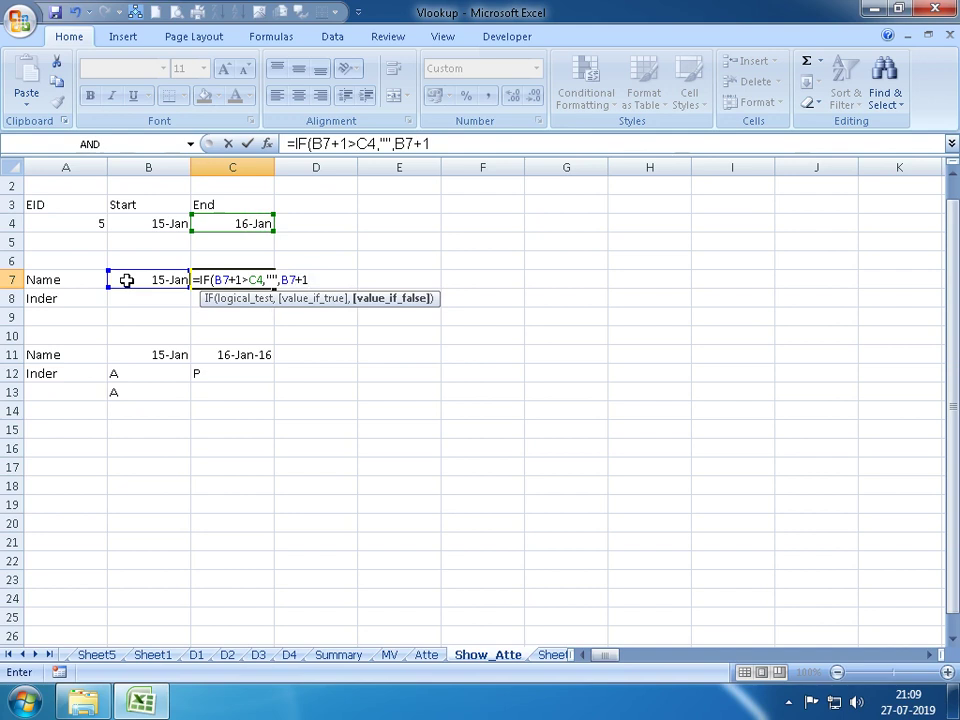
key("Return")
key("Up")
Make the End date reference absolute, giving =IF(B7+1>$C$4,"",B7+1)
key("F2")
key("Left")
key("Left")
key("Left")
key("Left")
key("Left")
key("Left")
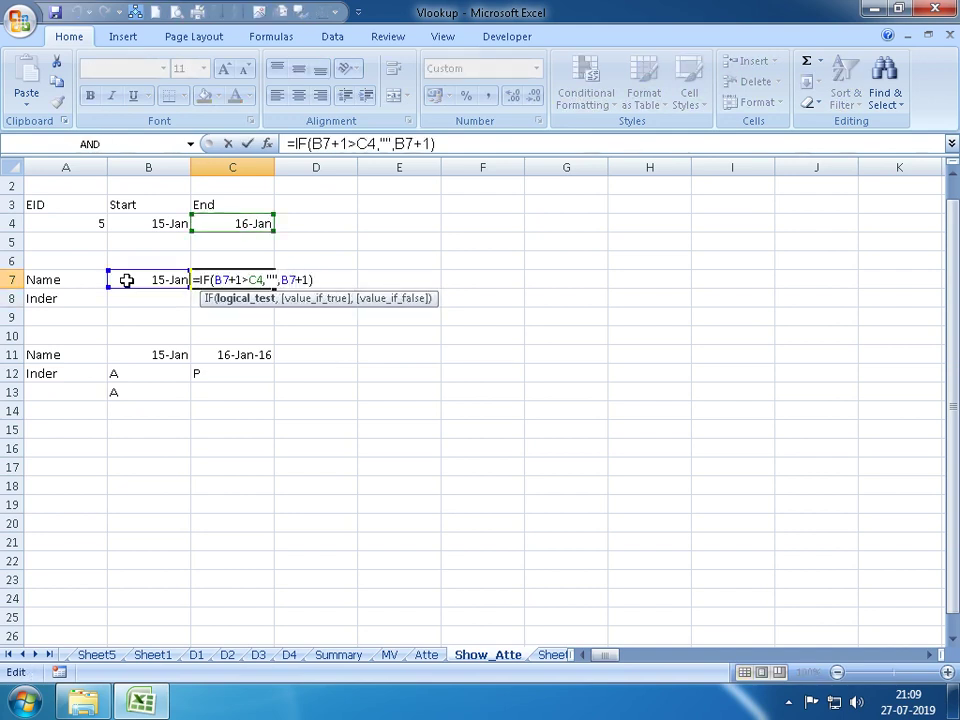
double_click(256, 280)
key("F4")
key("Return")
key("Up")
Fill C7's date formula right along row 7 and select out to column V
key("shift+Right")
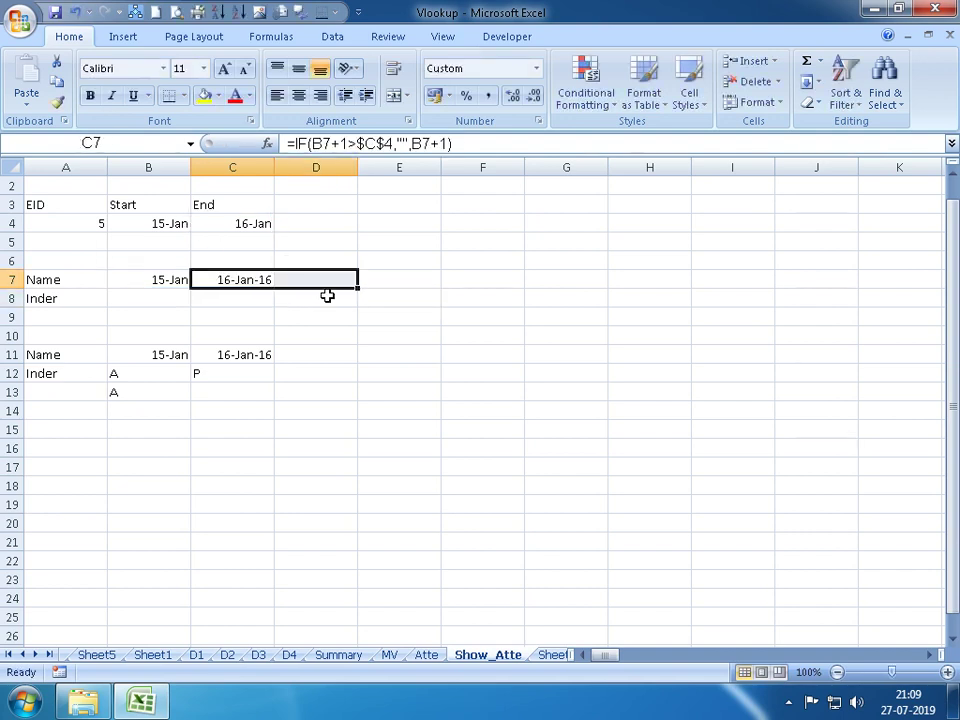
key("shift+Right")
key("shift+Right")
key("shift+Right")
key("shift+Right")
key("ctrl+r")
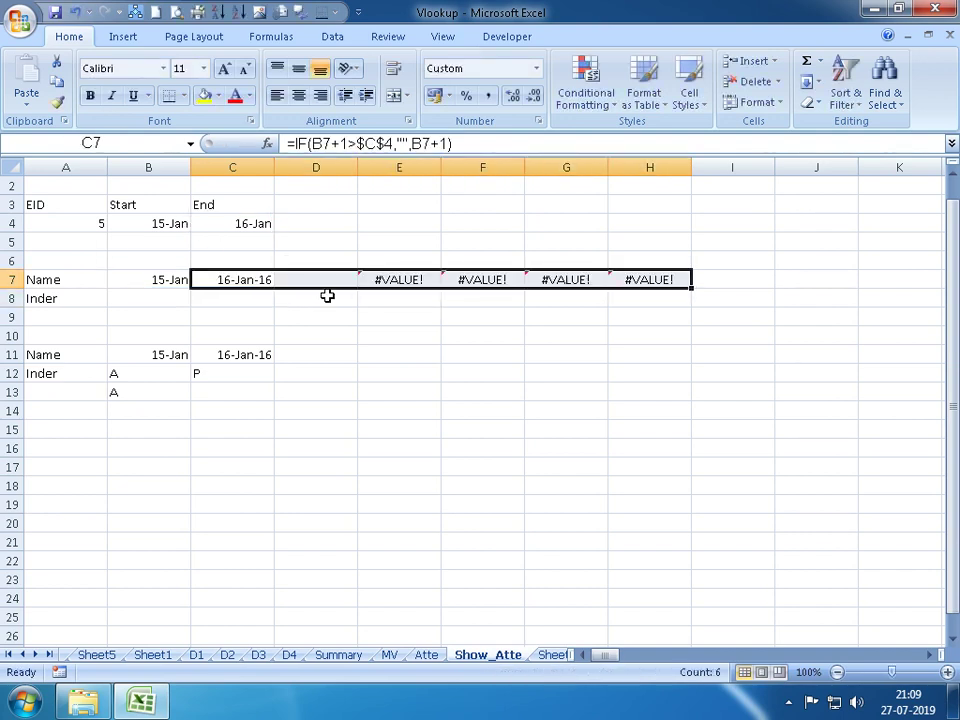
key("ctrl+shift+Right")
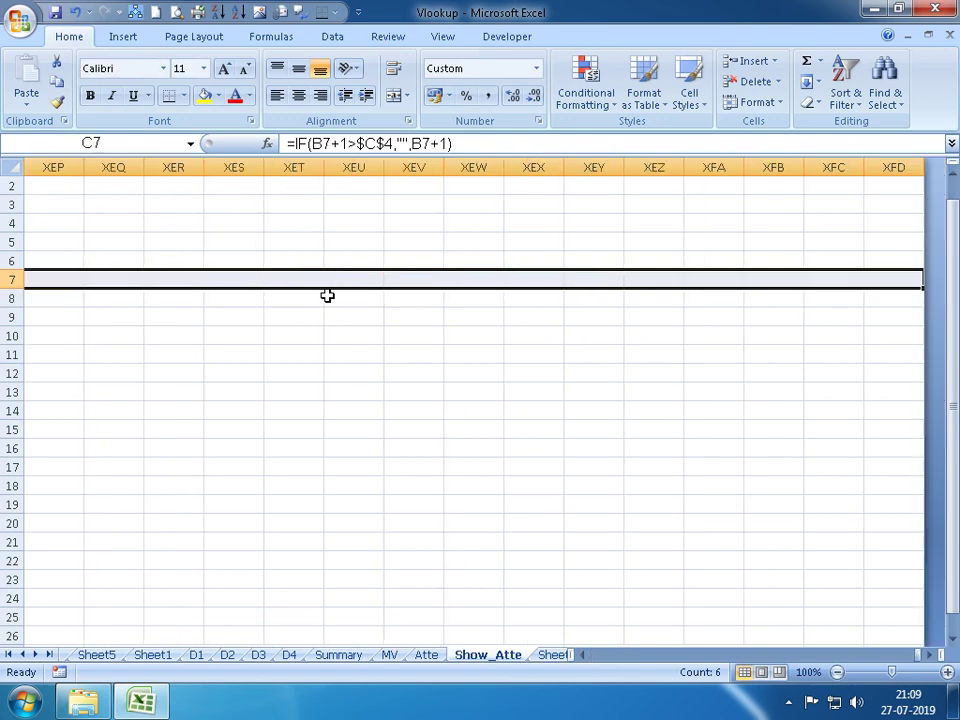
key("Left")
key("Right")
key("shift+Right")
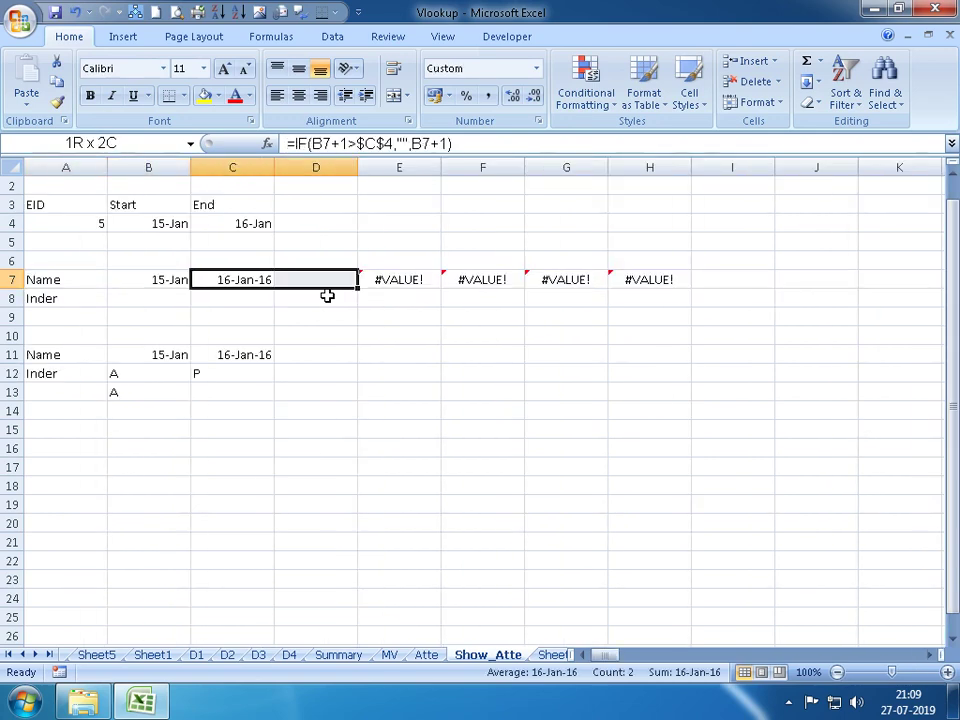
key("shift+Right")
key("shift+Right")
key("shift+Right")
key("shift+Right")
key("shift+Right")
key("shift+Right")
key("Home")
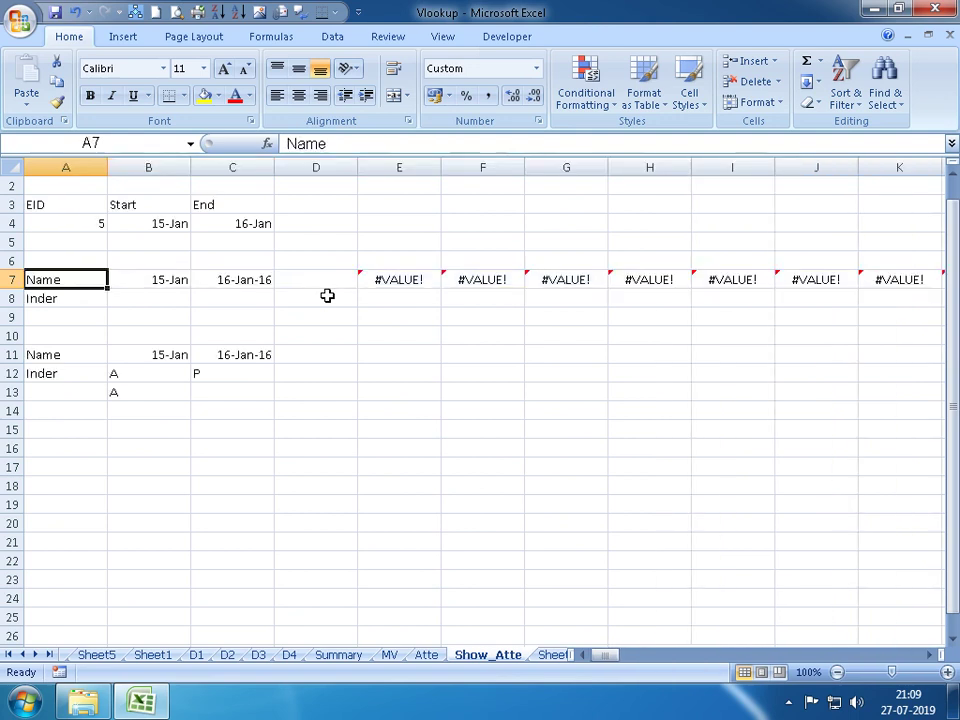
key("Right")
key("Right")
key("Right")
key("Right")
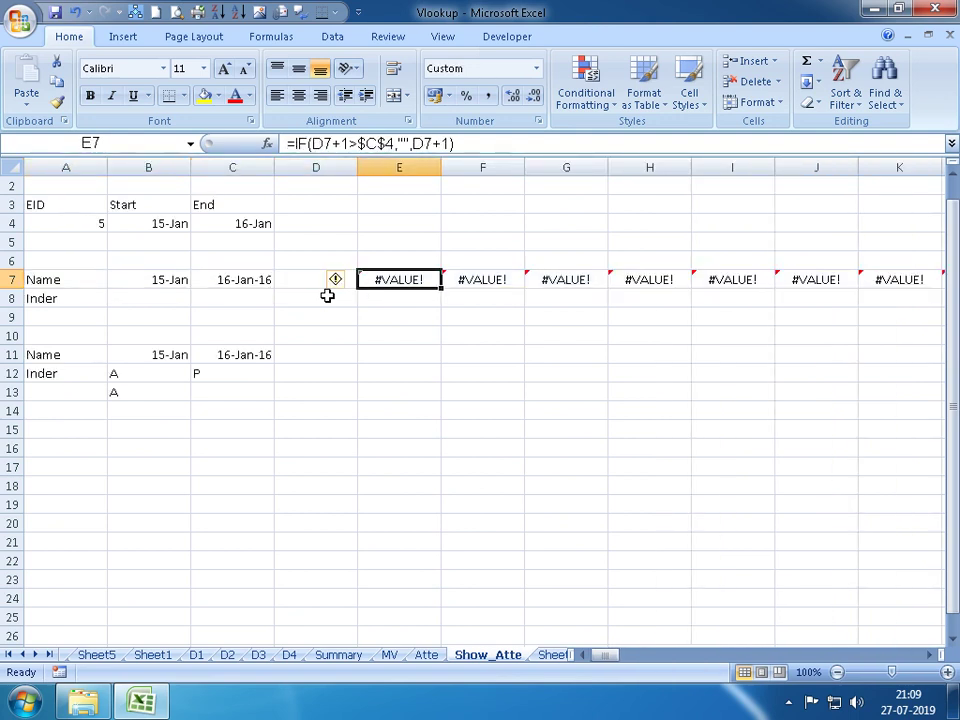
Inspect the filled formulas in D7 and E7 that produce #VALUE! errors
key("F2")
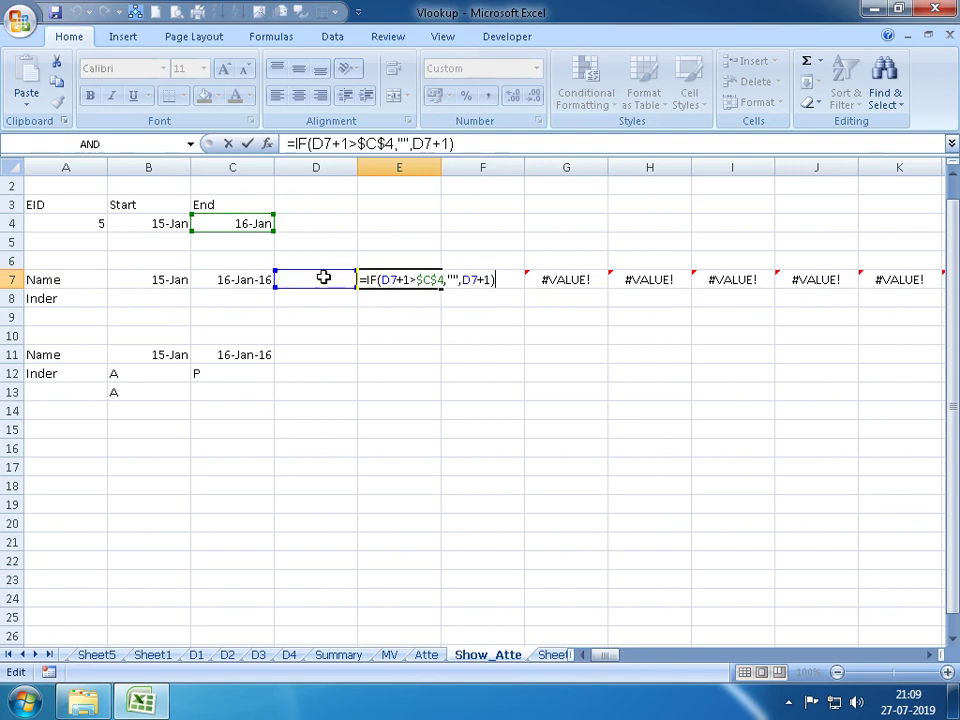
key("Escape")
left_click(336, 225)
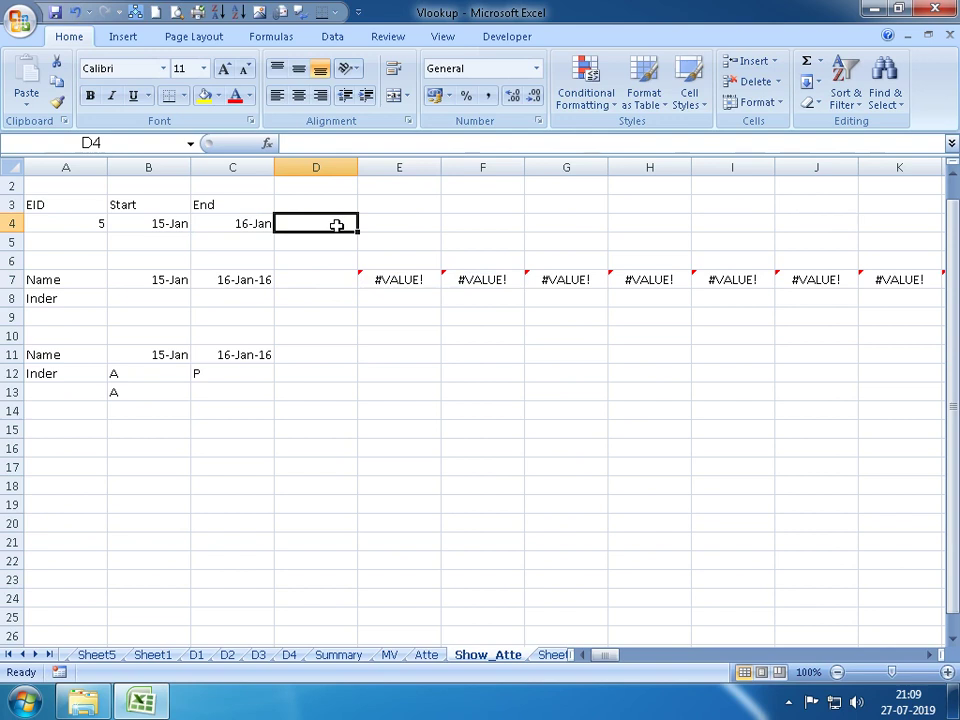
key("Down")
key("Down")
key("Down")
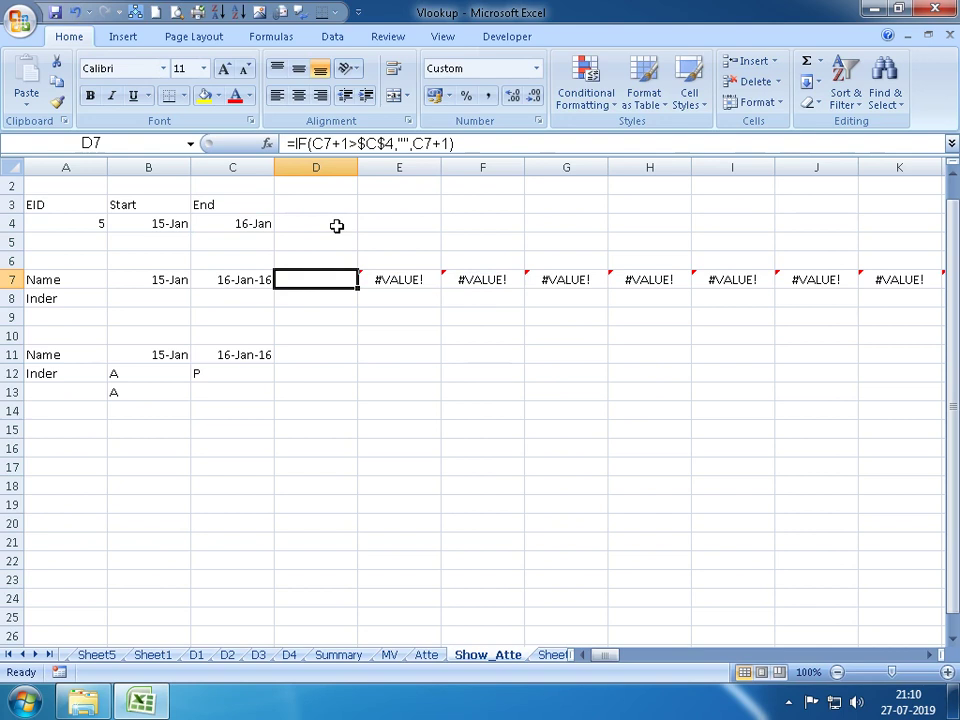
key("Right")
key("F2")
key("Escape")
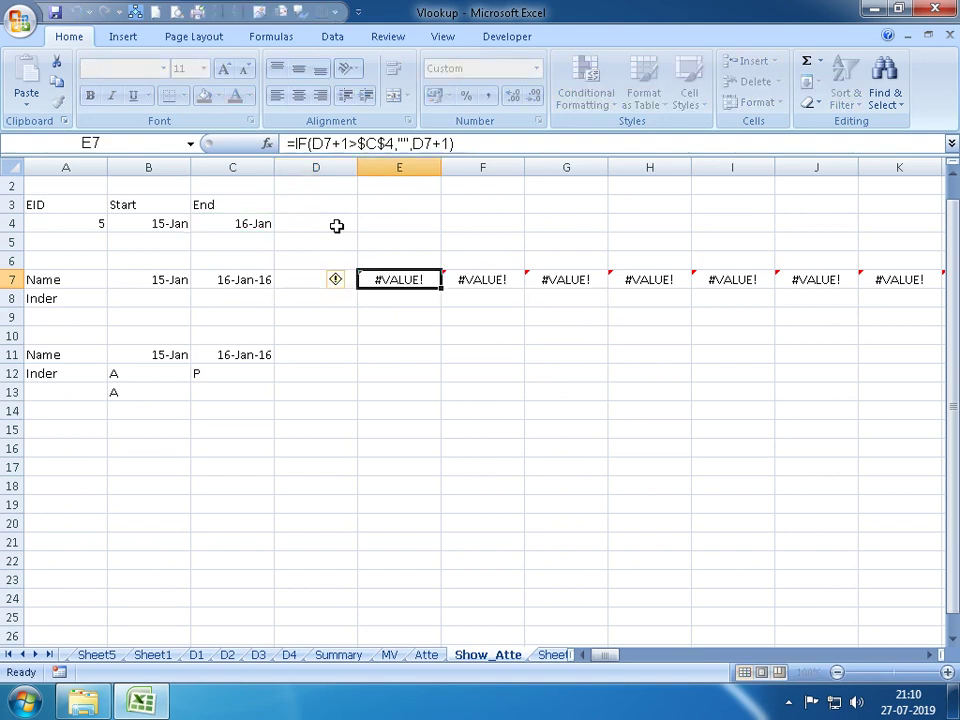
key("Left")
key("Left")
Wrap C7's formula as =IFERROR(IF(B7+1>$C$4,"",B7+1),"")
key("F2")
key("Left")
key("Left")
key("Left")
key("Left")
key("Left")
key("Left")
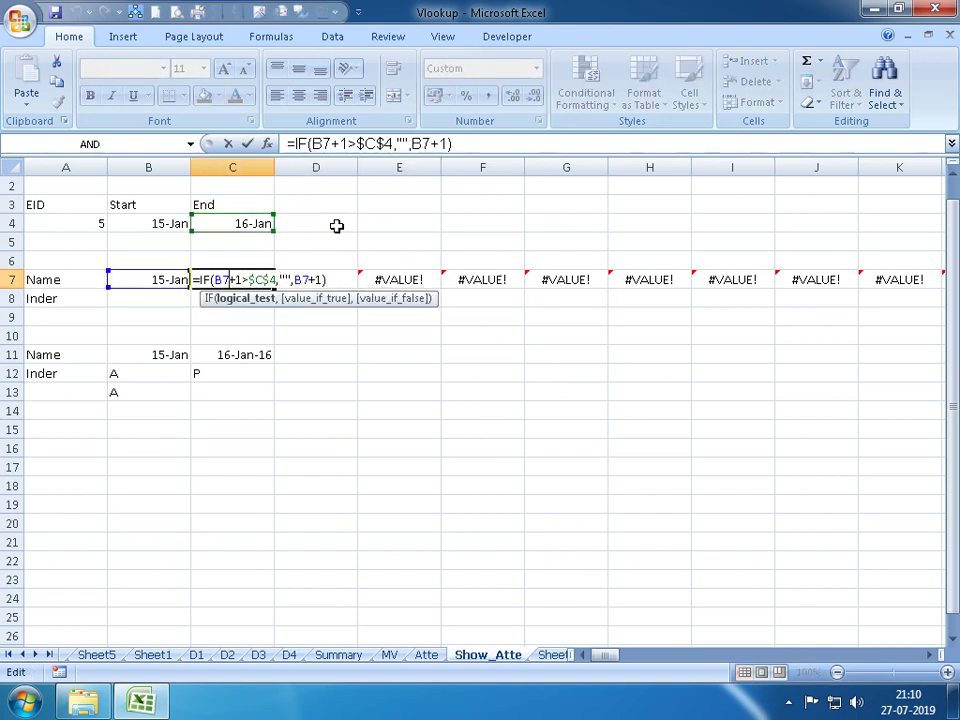
key("Left")
key("Left")
key("Left")
type("IFERROR(")
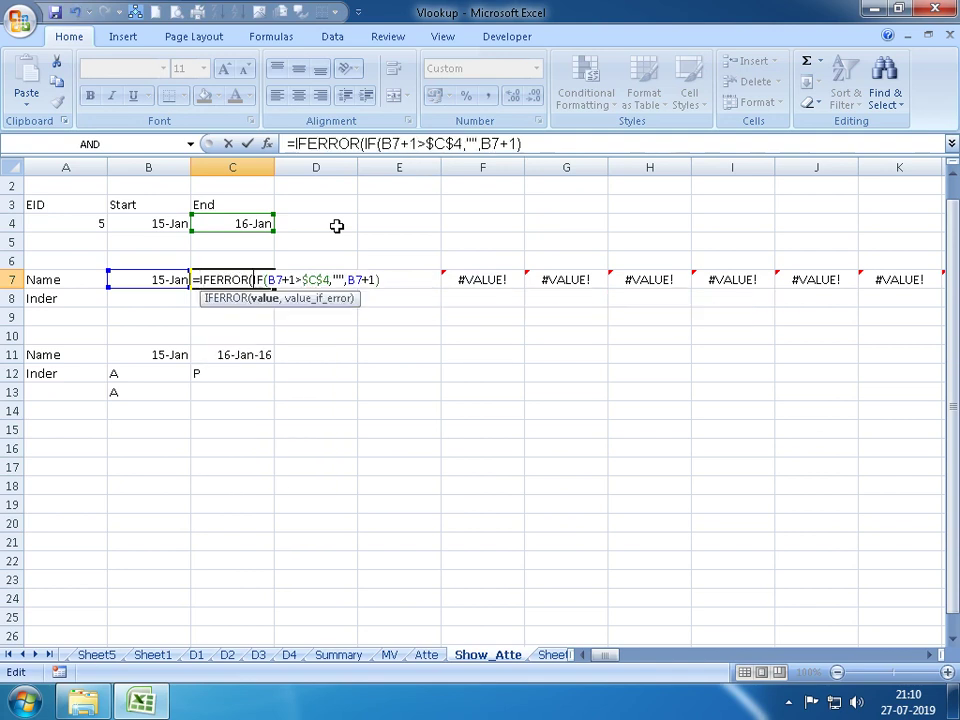
key("Right")
key("Right")
key("Right")
key("Right")
key("Right")
key("Right")
key("Right")
key("Right")
key("Right")
key("Right")
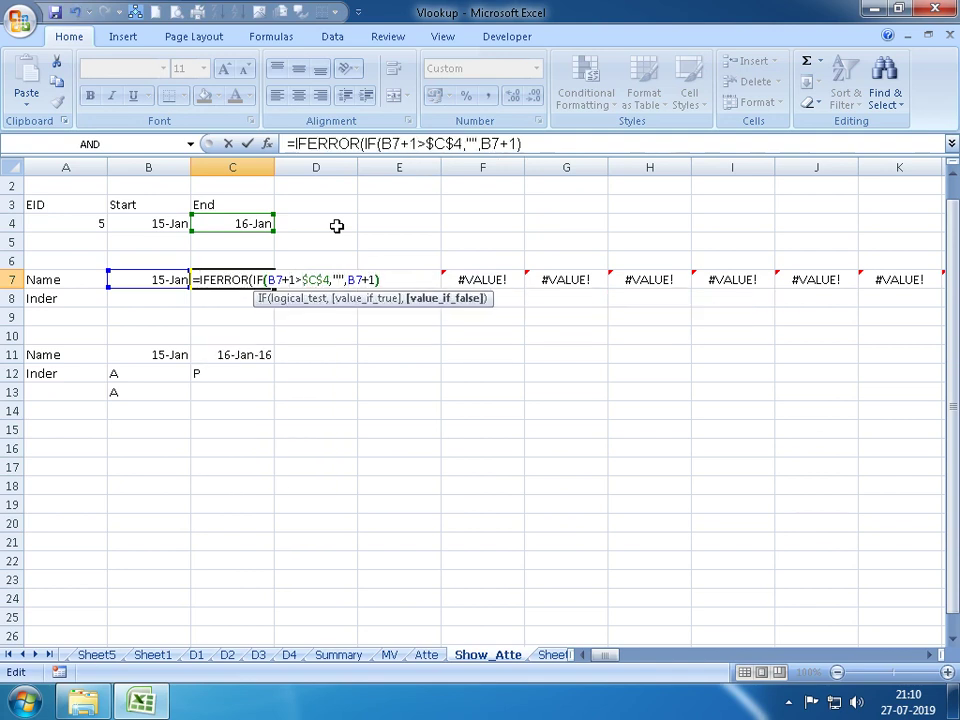
type(",\"\"")
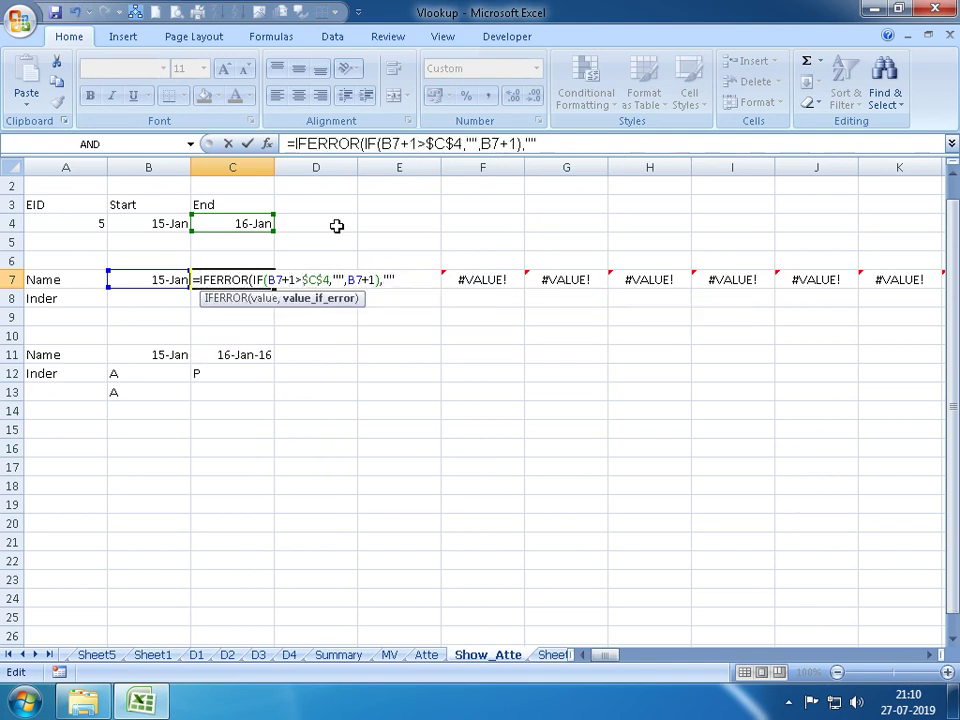
key("Return")
key("Return")
key("ctrl+shift+Right")
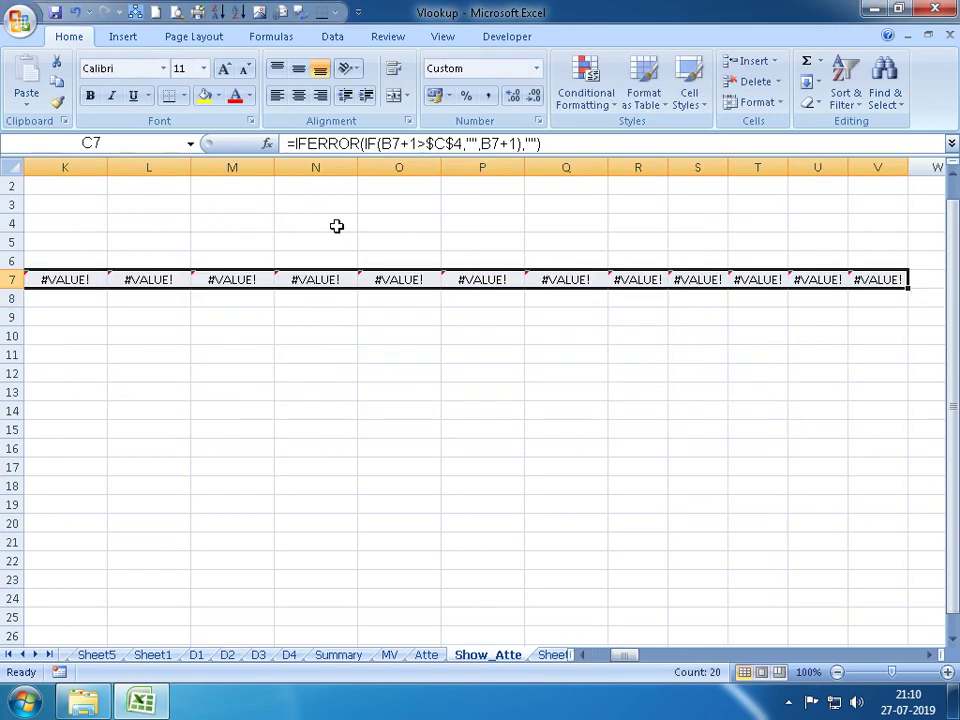
key("Home")
Set the End date in C4 to 20-1-2016
key("Up")
key("Up")
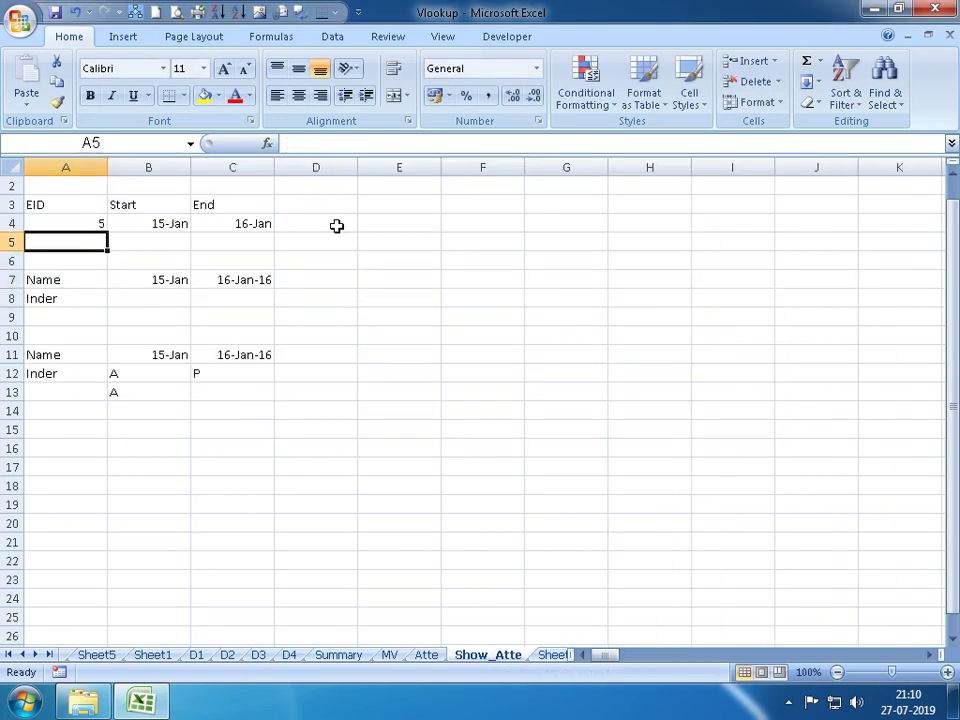
key("Up")
key("Right")
key("Right")
type("201")
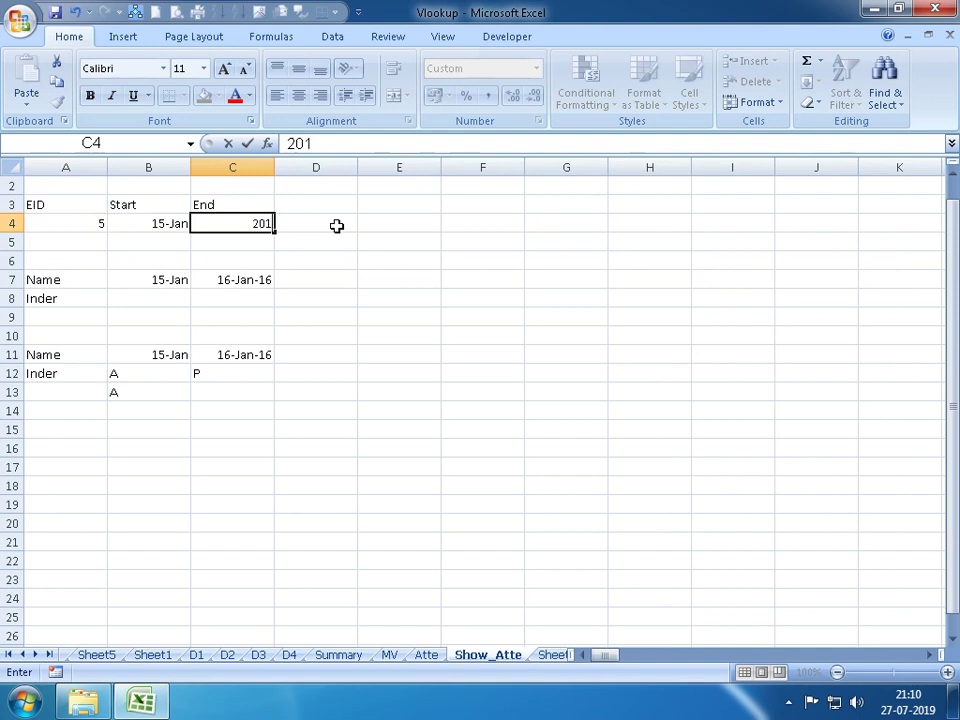
key("BackSpace")
type("-")
type("1-20")
key("BackSpace")
type("2016")
key("Return")
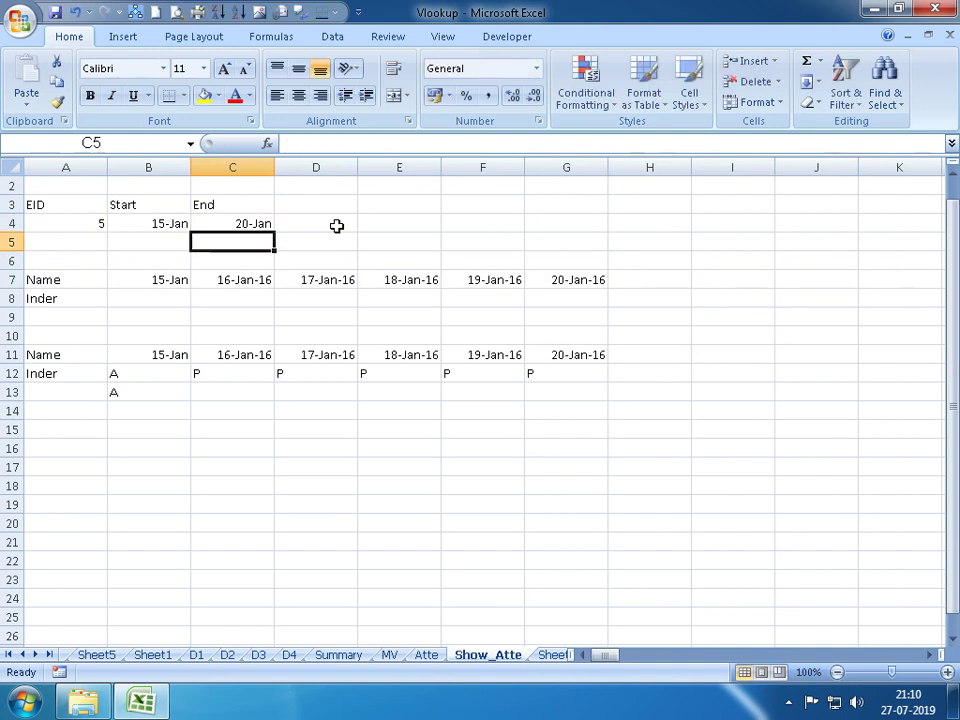
Change the End date to 25-1-2016, then back to 15-1-2016
key("Up")
type("25-1-2")
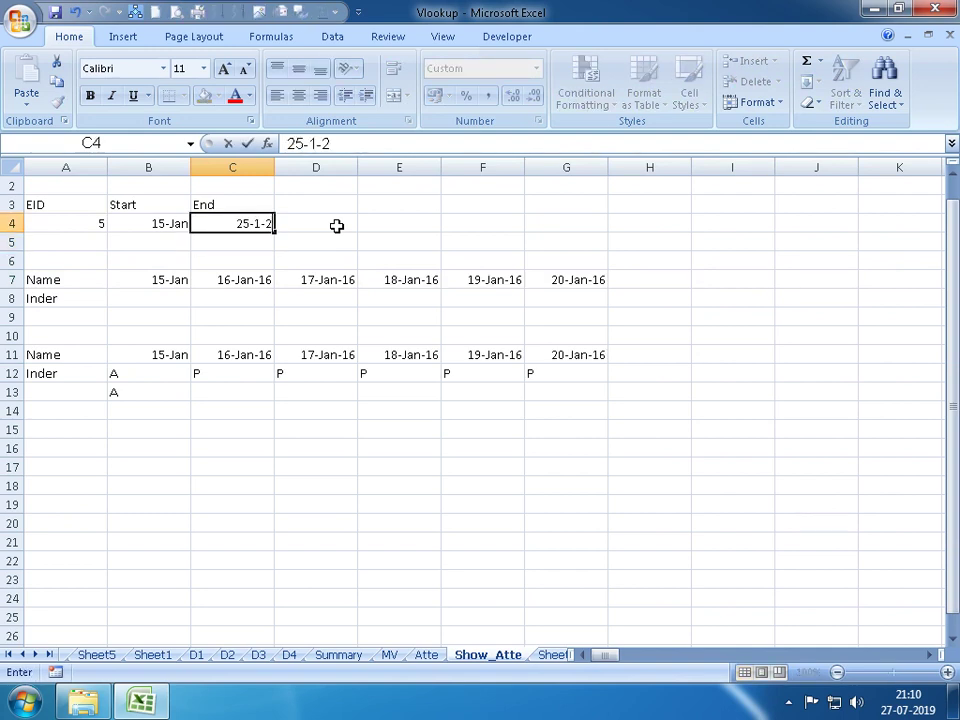
type("016")
key("Return")
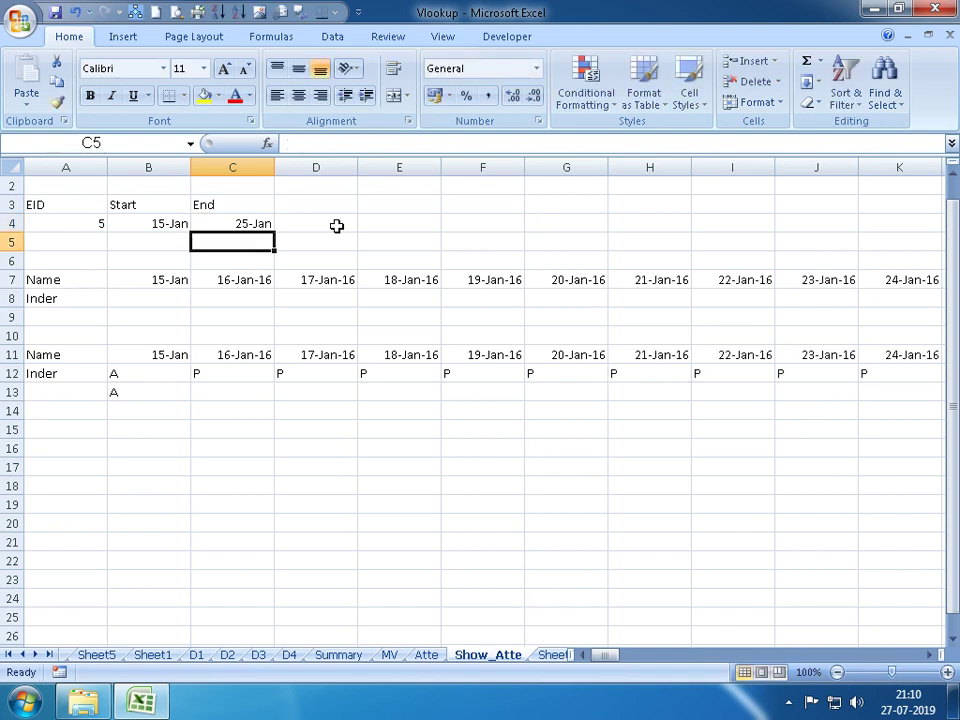
key("Up")
type("15-1-")
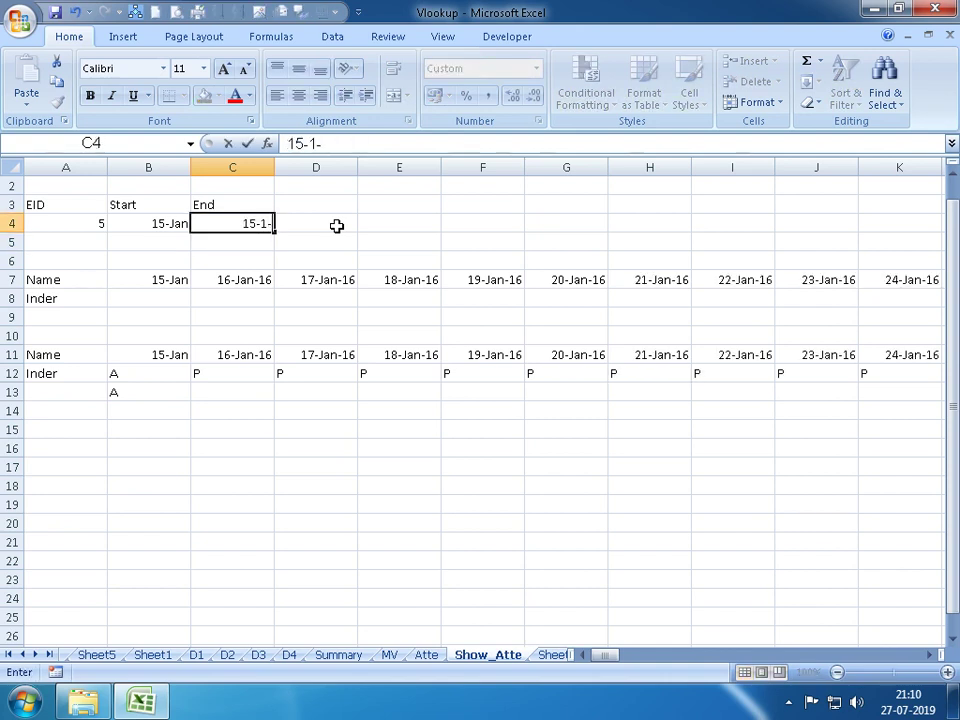
type("2019")
key("Return")
key("Up")
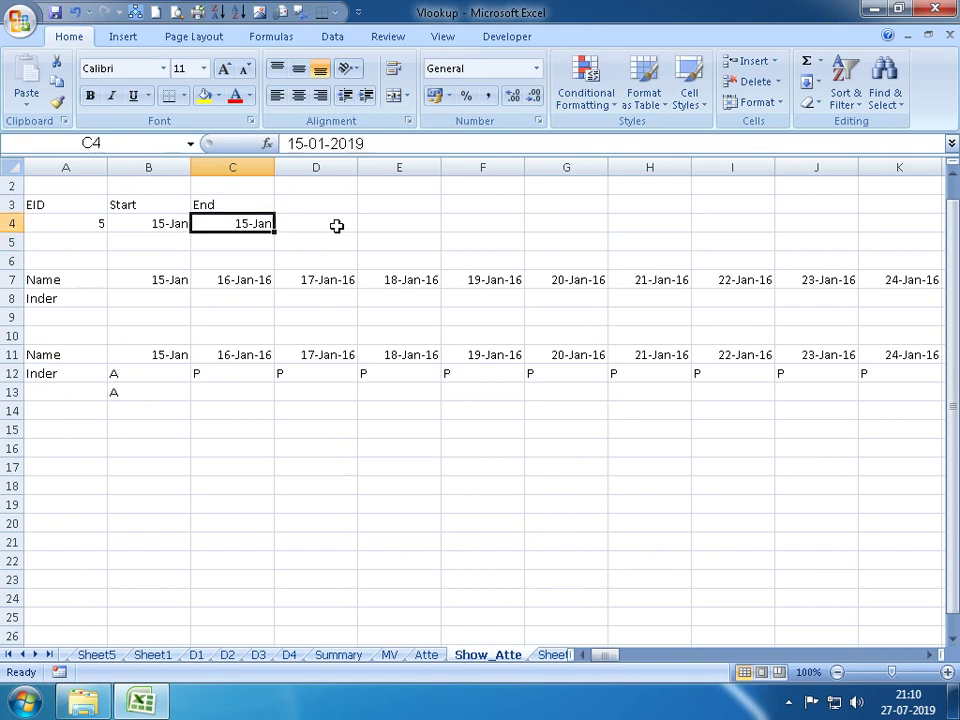
type("15-1")
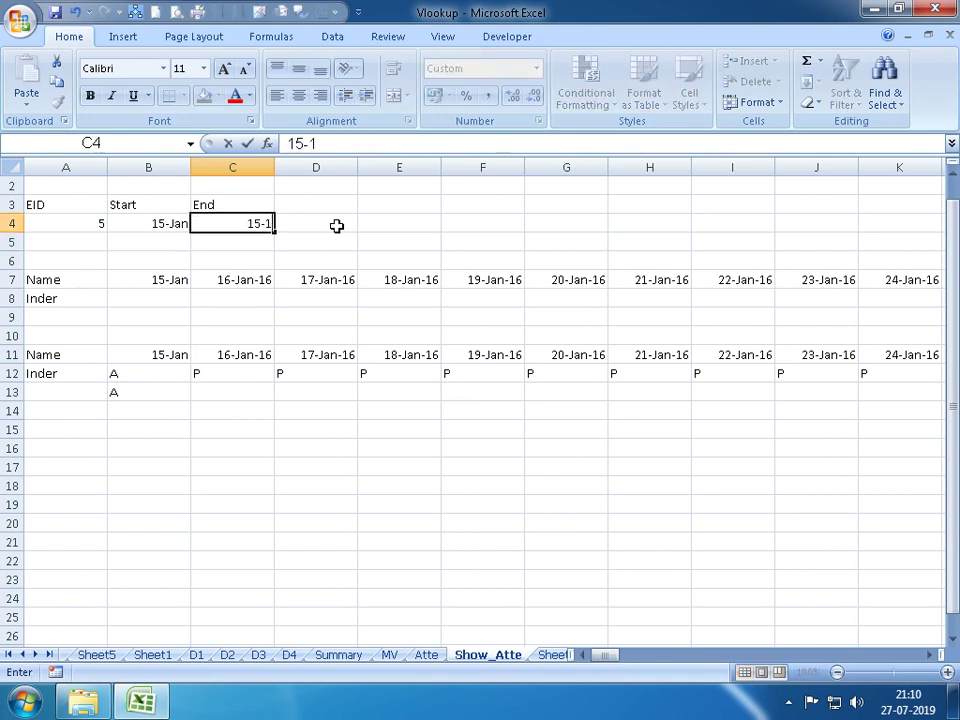
type("-2016")
key("Return")
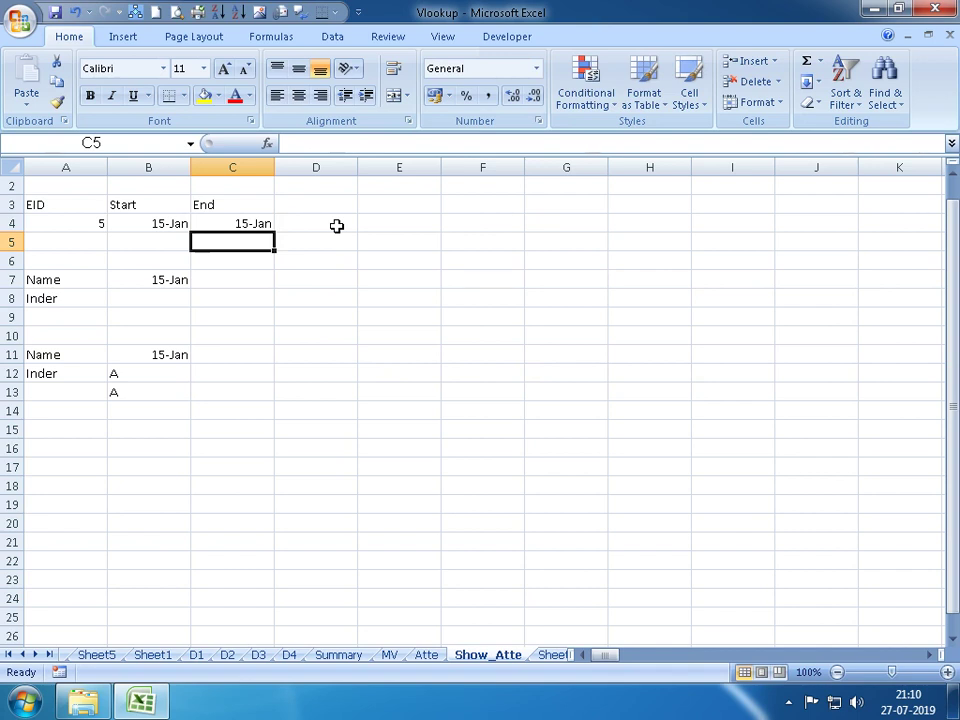
Review C7's existing formula without changes, returning to C7 to rewrite it
key("Down")
key("Down")
key("F2")
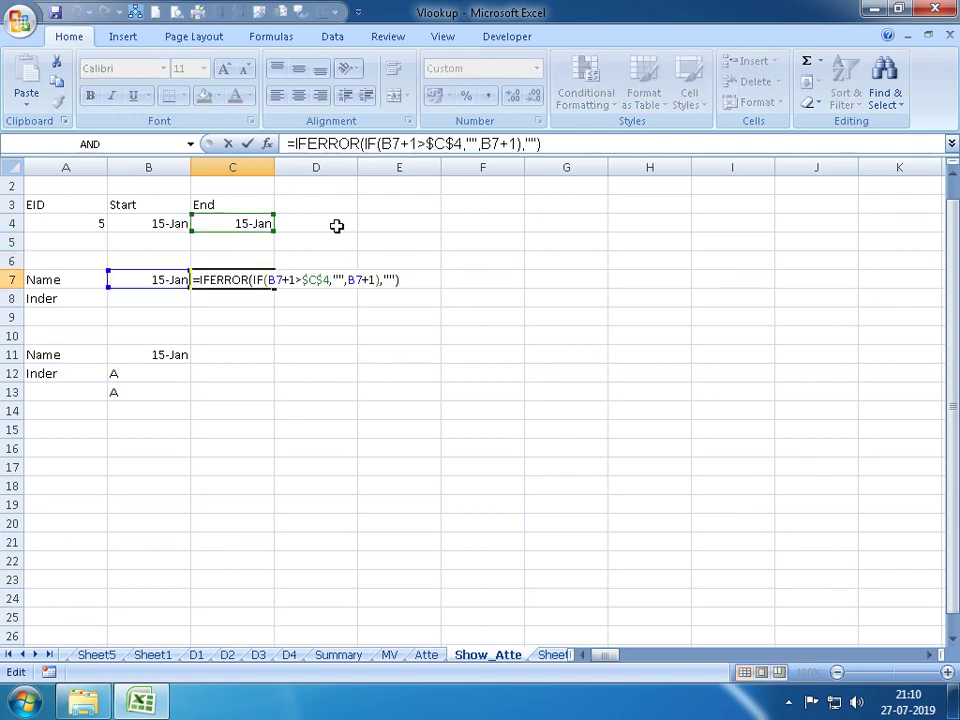
key("Escape")
key("ctrl+shift+Right")
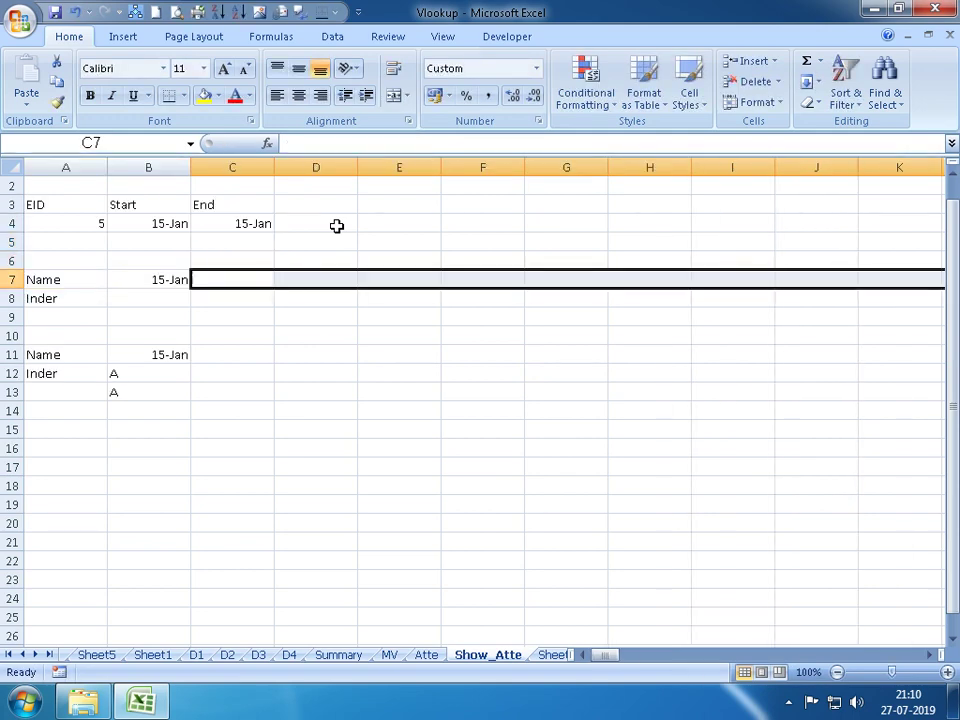
key("Left")
key("Right")
Enter =IF(B7+1>C4,"",B7+1) in C7 to continue the dates
type("=IF")
key("Down")
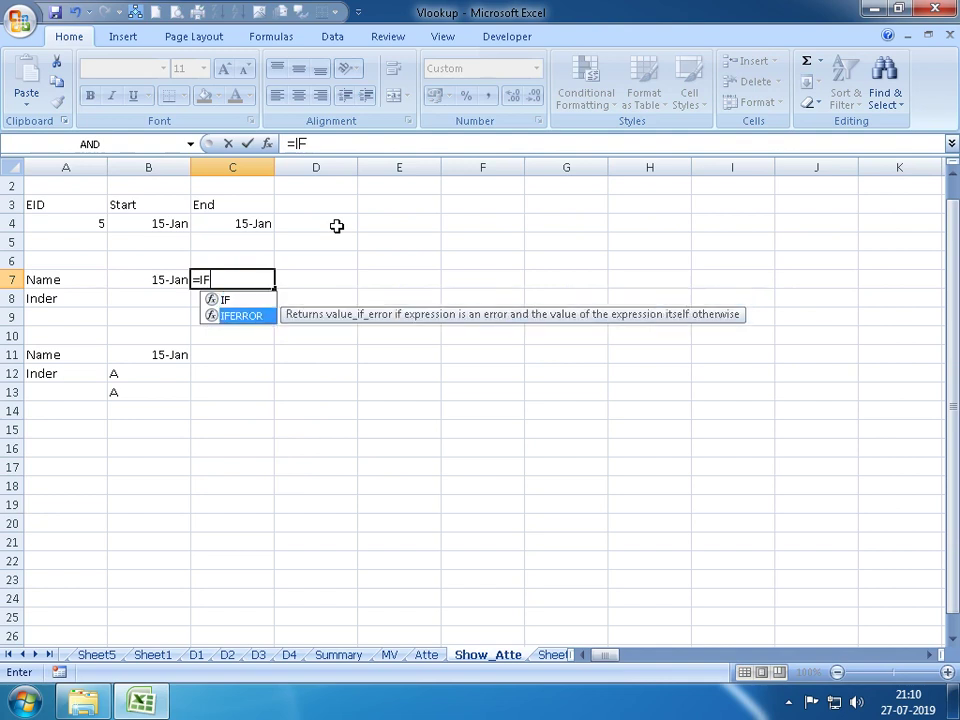
type("(")
key("Left")
type("+")
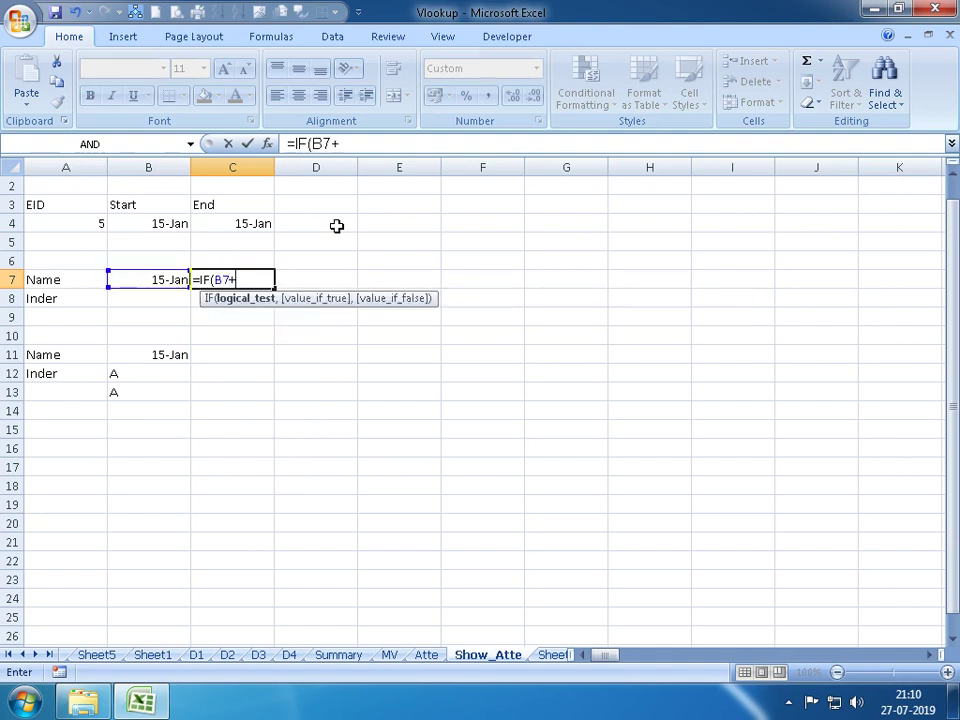
type("1>")
key("Up")
key("Up")
key("Up")
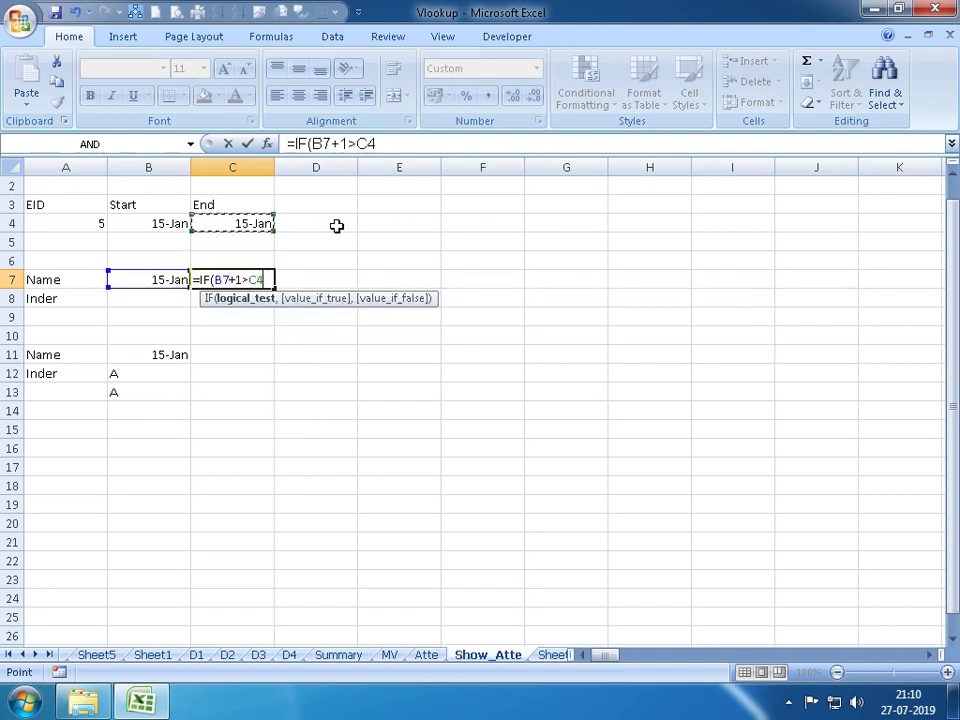
type(",\"\"")
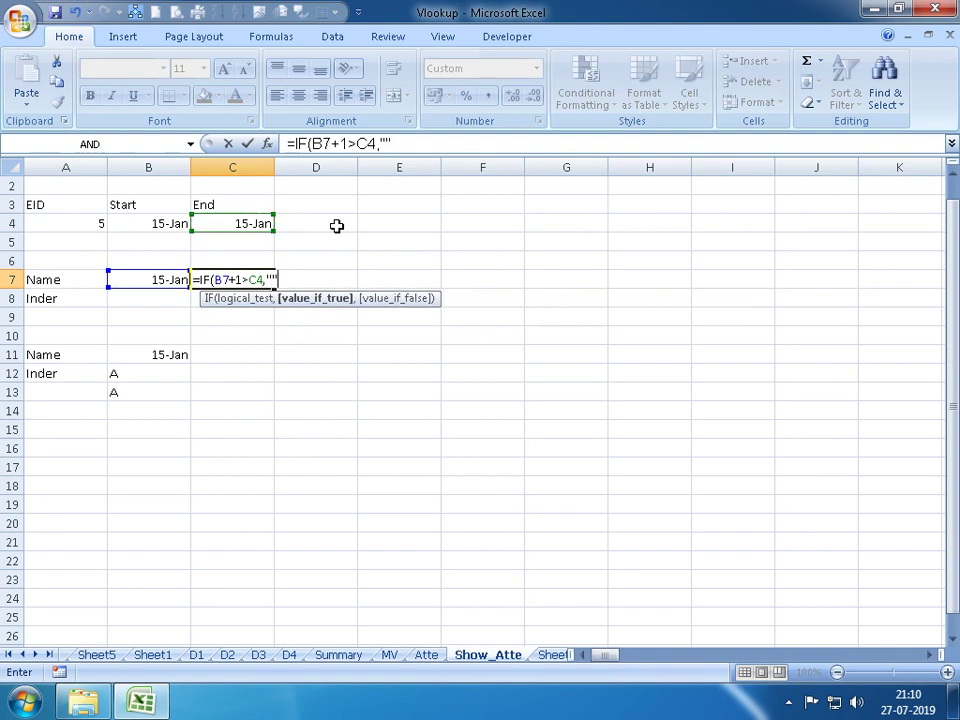
type(",")
key("BackSpace")
key("BackSpace")
key("BackSpace")
type("\"\"")
type(",")
key("Left")
type("+1")
key("Return")
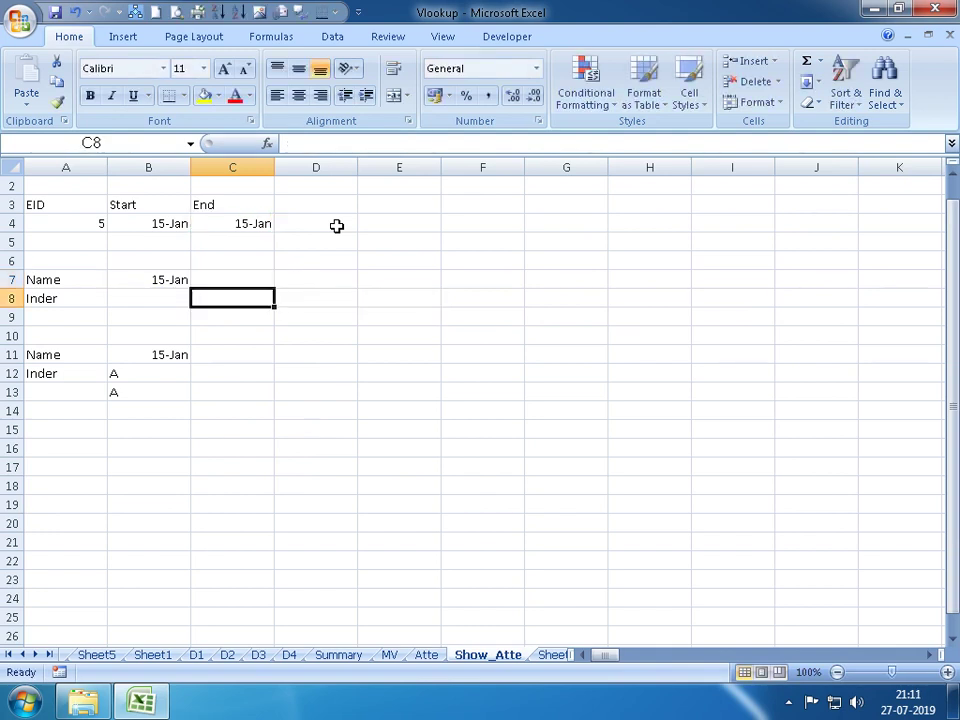
Make the C4 reference absolute ($C$4) and fill the formula right along row 7
key("Up")
key("F2")
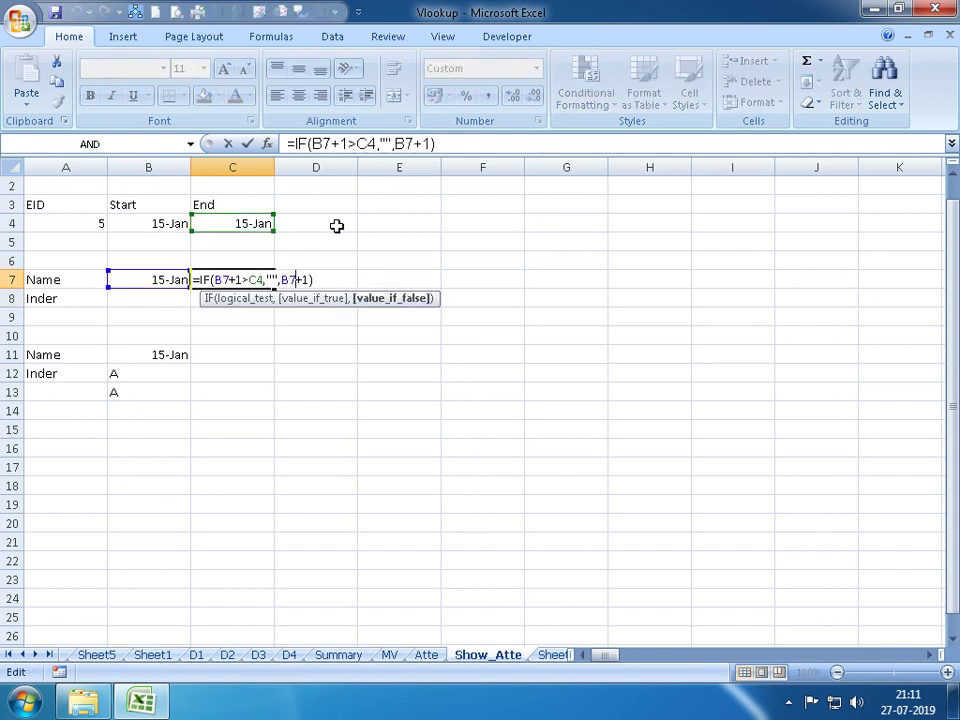
key("Left")
key("Left")
key("Left")
key("F4")
key("Return")
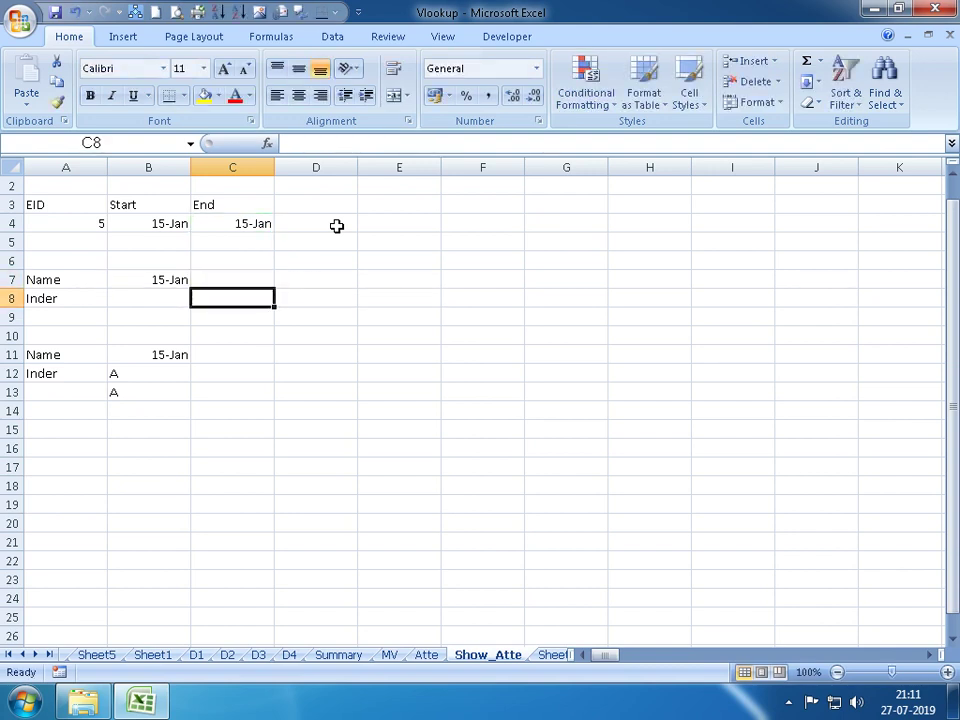
key("Up")
key("shift+Right")
key("shift+Right")
key("shift+Right")
key("shift+Right")
key("shift+Right")
key("shift+Right")
key("shift+Right")
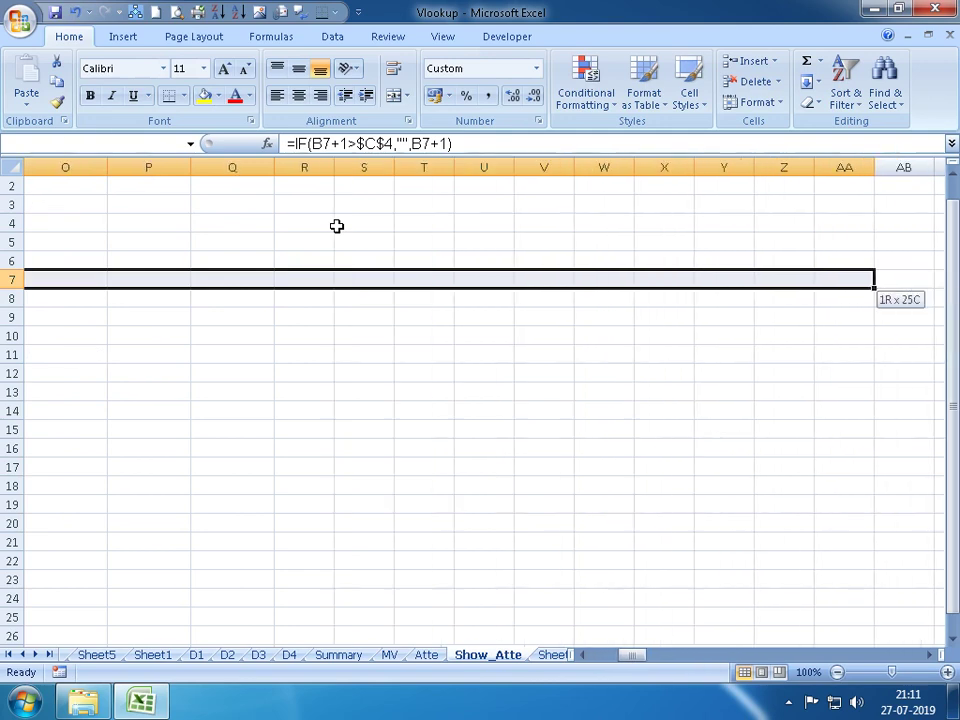
key("ctrl+r")
Wrap C7's formula as =IFERROR(IF(B7+1>$C$4,"",B7+1),"")
key("Home")
key("Right")
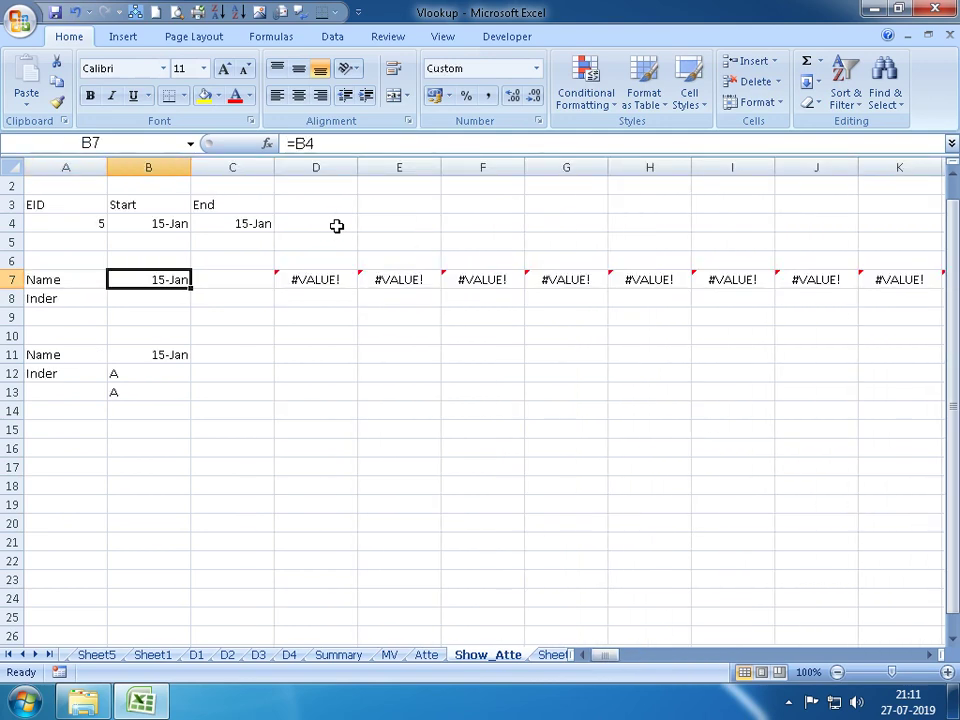
key("Right")
key("F2")
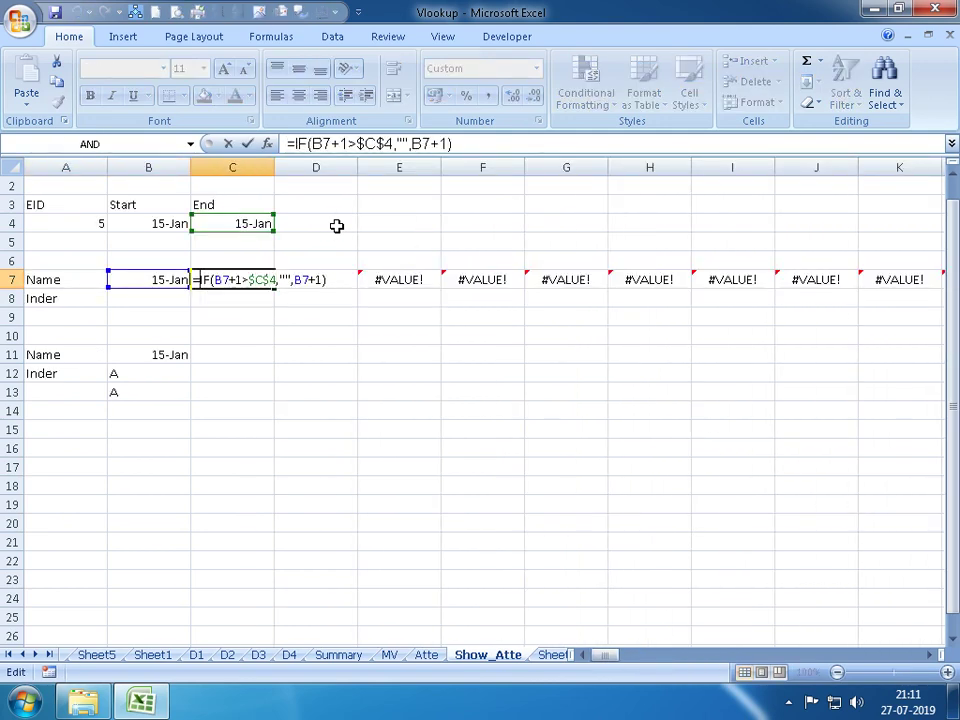
key("Home")
key("Right")
type("IFERROR(")
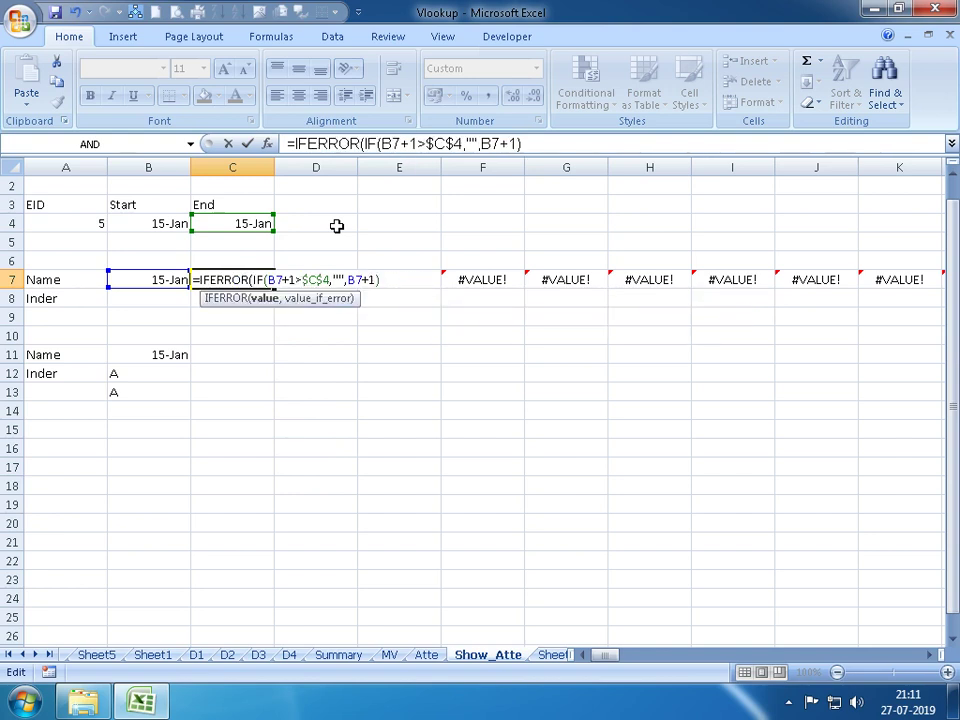
key("End")
type(",")
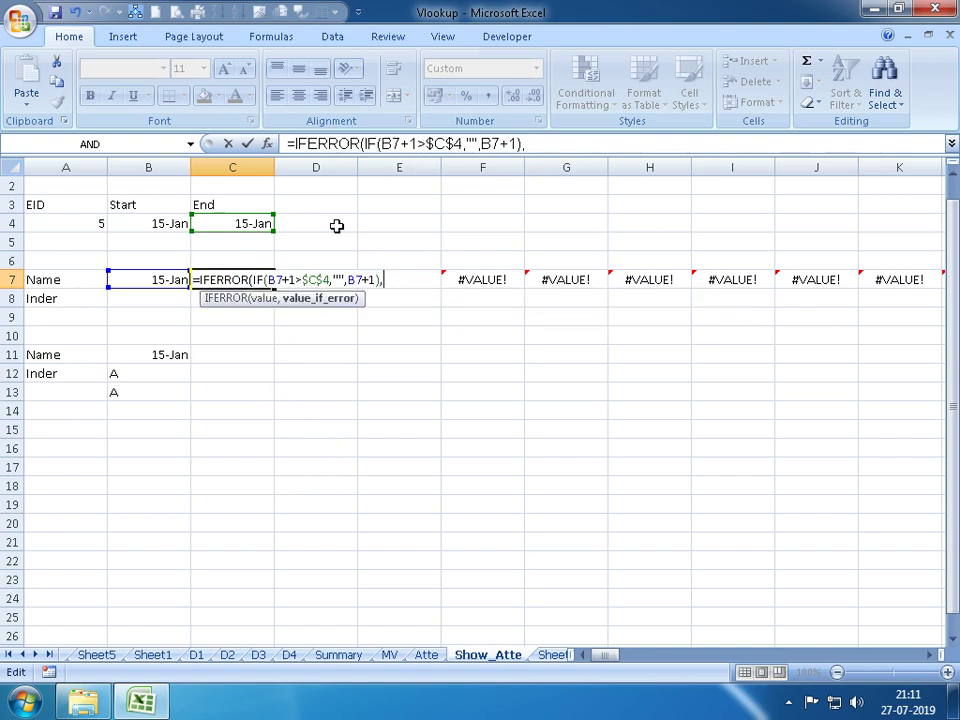
type("\"\"")
key("Return")
Fill the IFERROR formula across C7:AC7 with Ctrl+R
key("Up")
key("ctrl+Right")
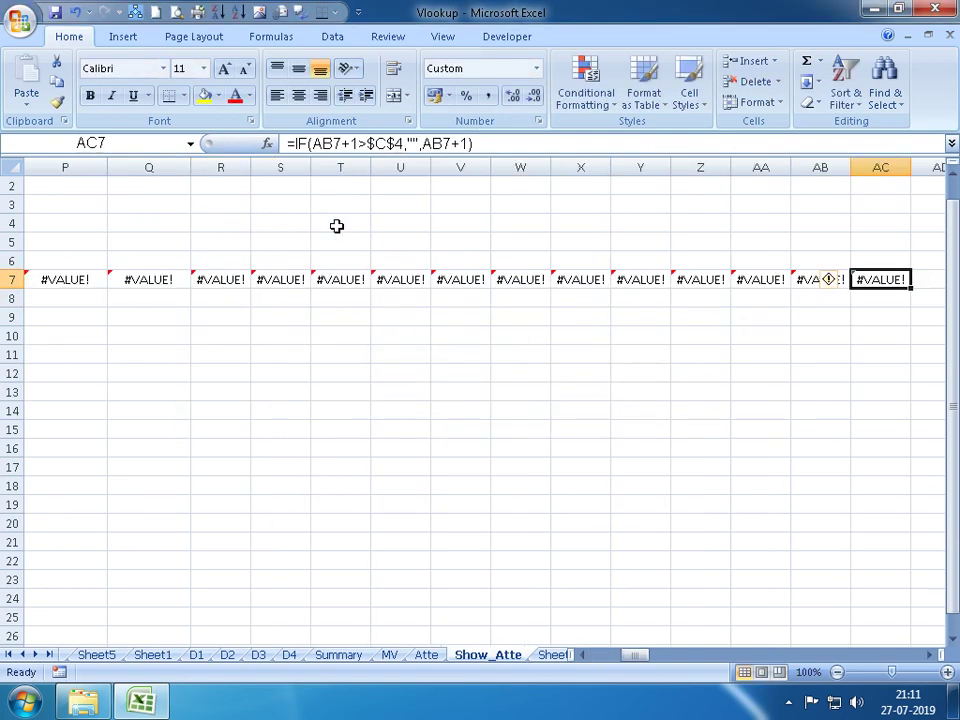
key("ctrl+Left")
key("Right")
key("Right")
key("ctrl+shift+Right")
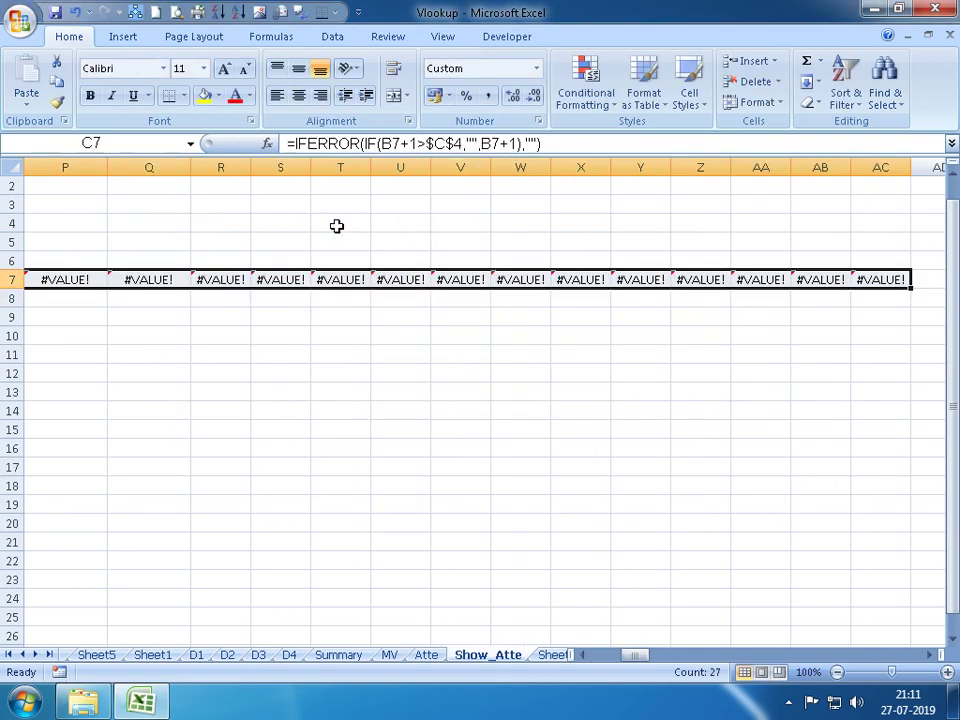
key("ctrl+r")
key("ctrl+f")
key("Escape")
key("Left")
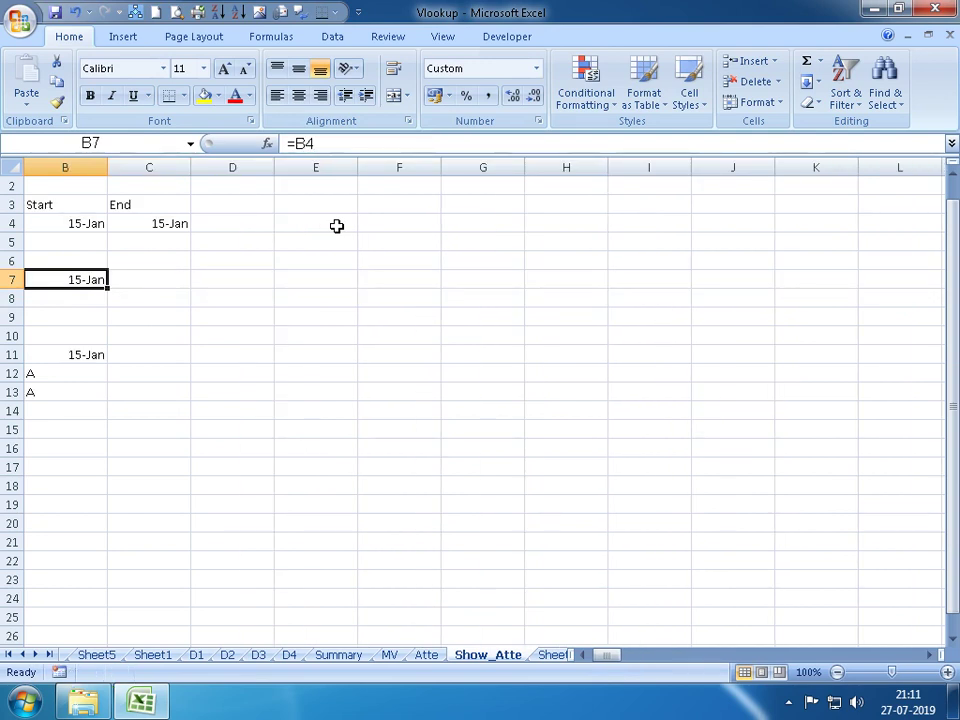
Enter 20-Jan as the End date in C4, correcting the mistyped month
key("Left")
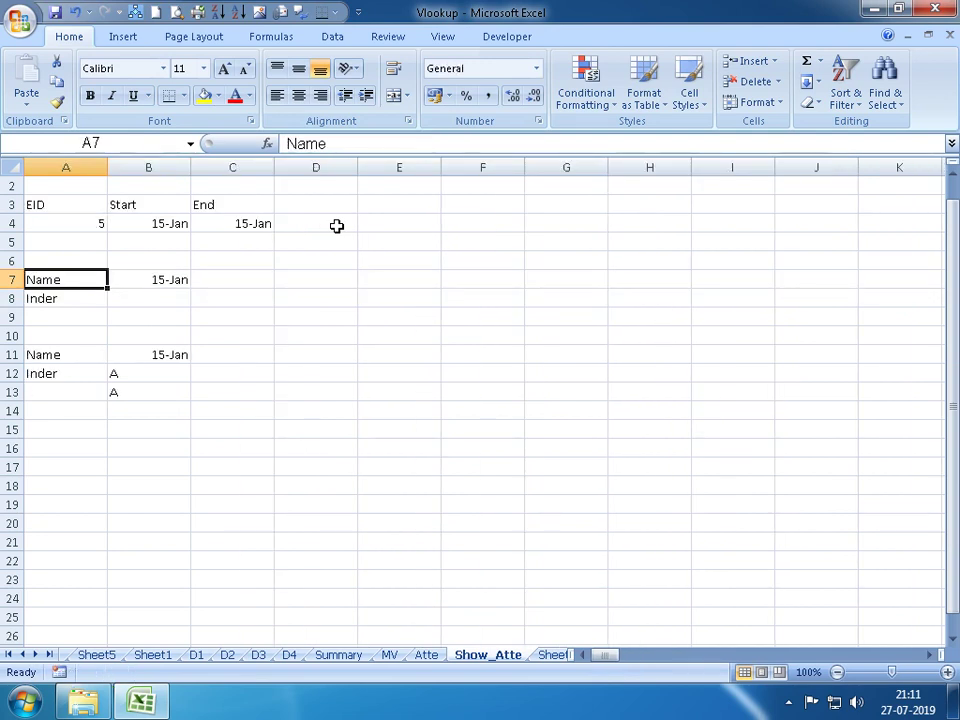
key("Right")
key("Up")
key("Up")
key("Right")
key("Up")
type("20-")
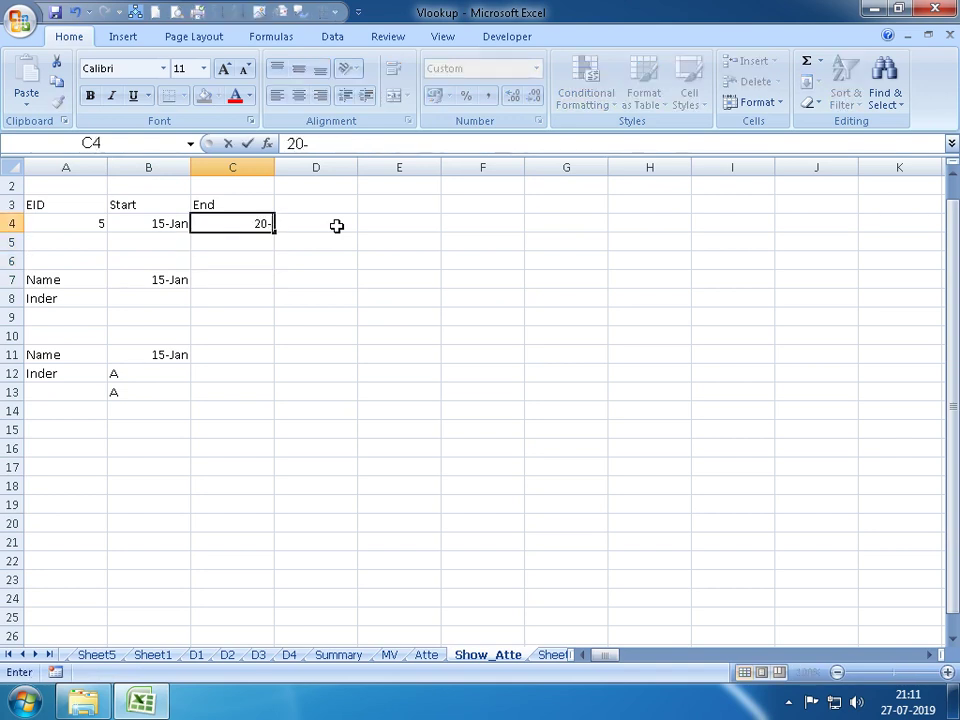
type("4-2019")
key("Return")
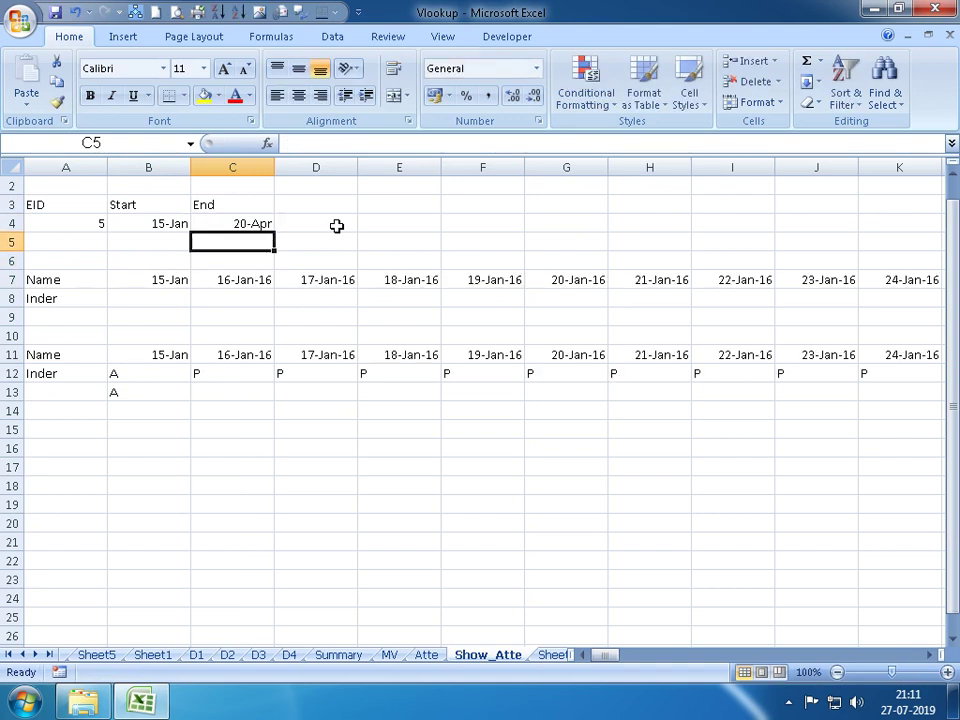
key("Up")
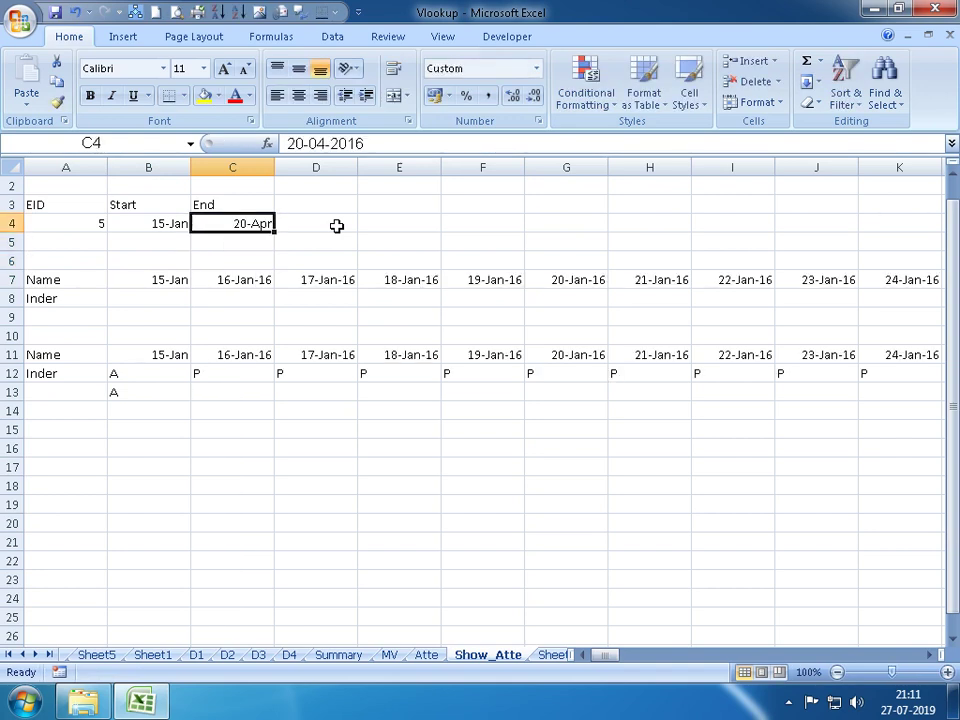
key("F2")
key("Left")
key("Left")
key("Left")
key("Left")
key("Left")
key("BackSpace")
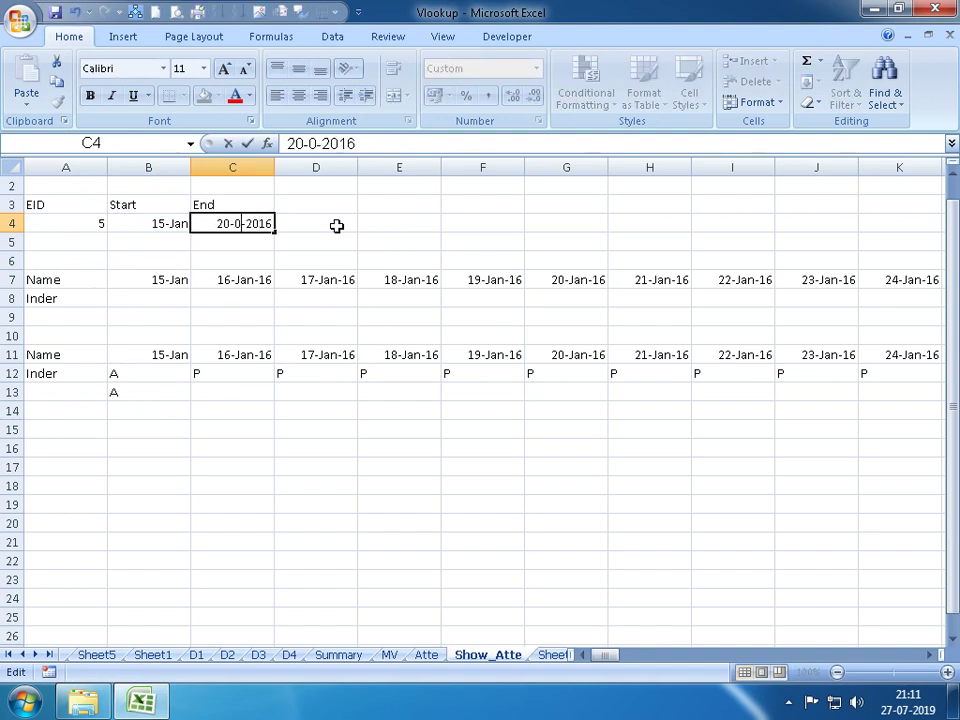
type("1")
key("Return")
key("Down")
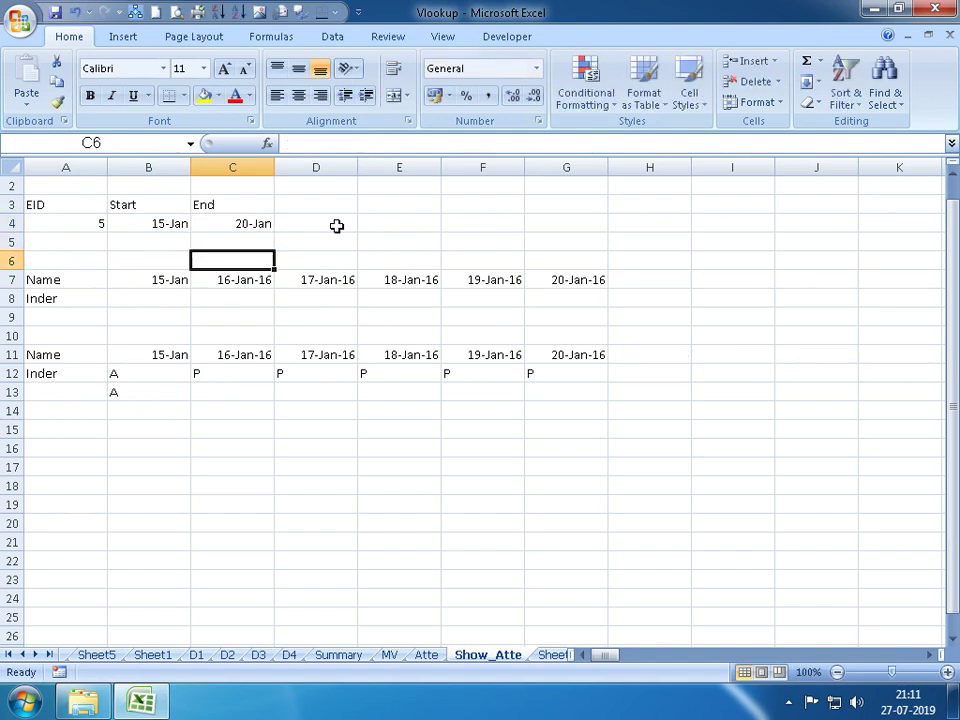
key("Down")
key("Left")
key("Down")
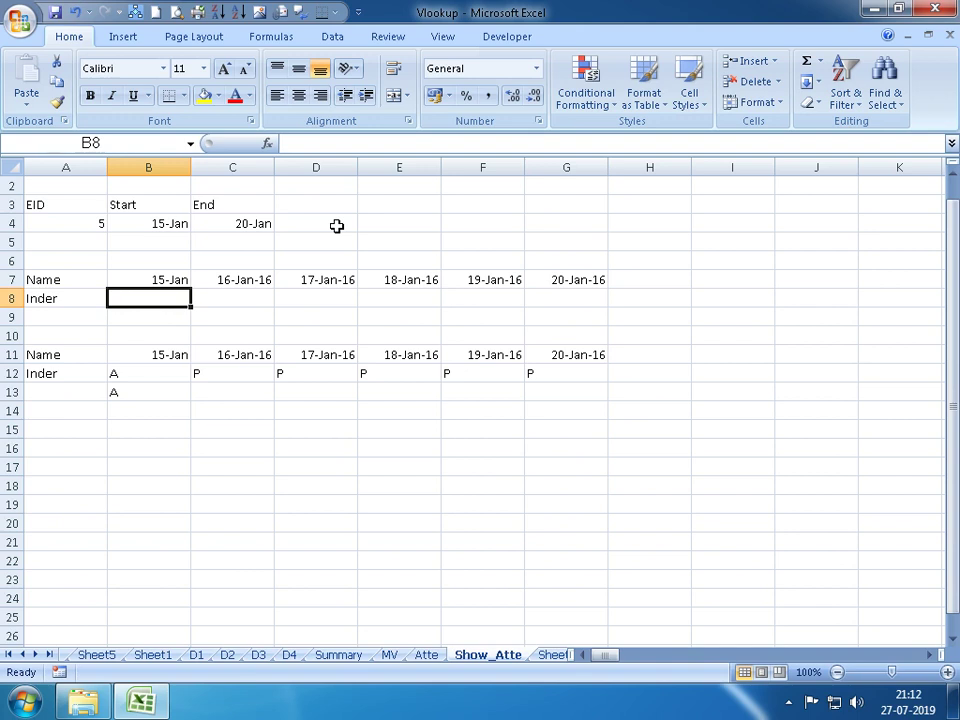
type("=VL")
key("Tab")
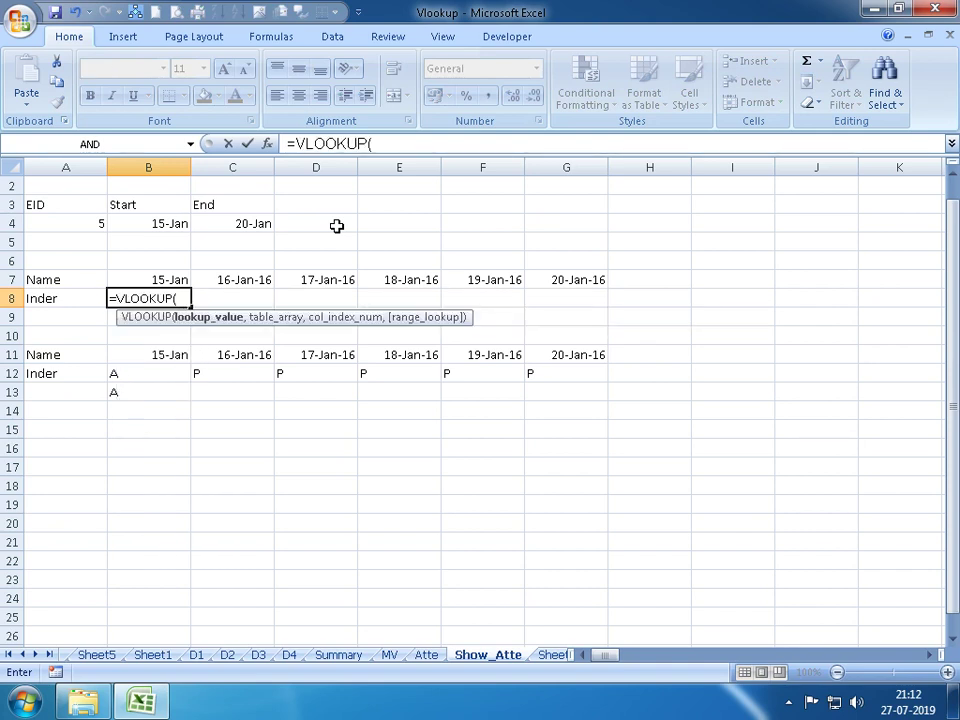
key("Up")
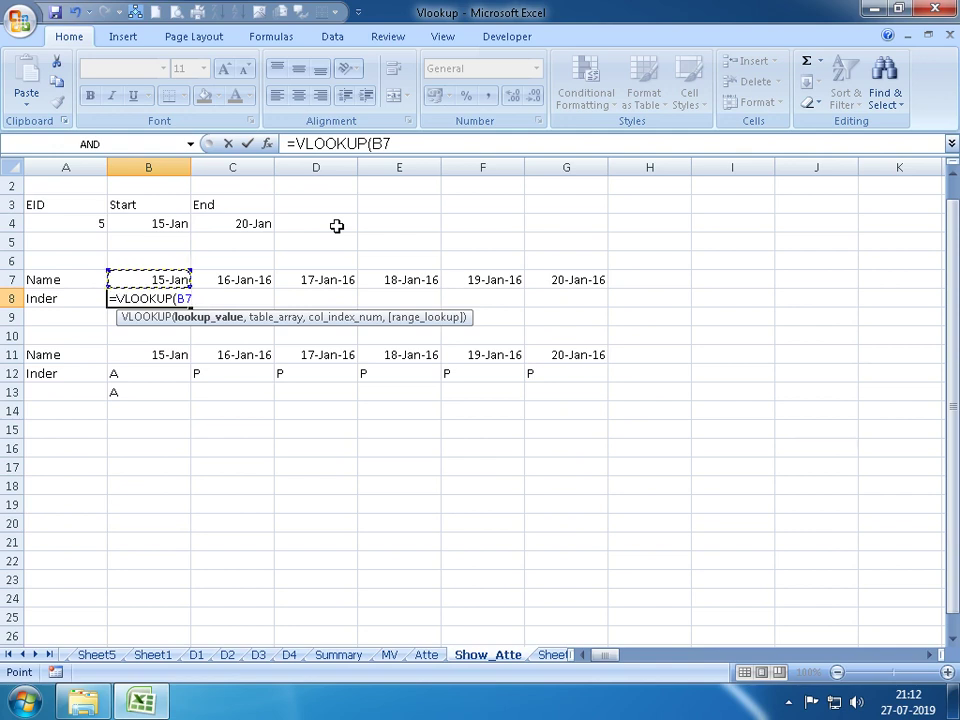
type(",")
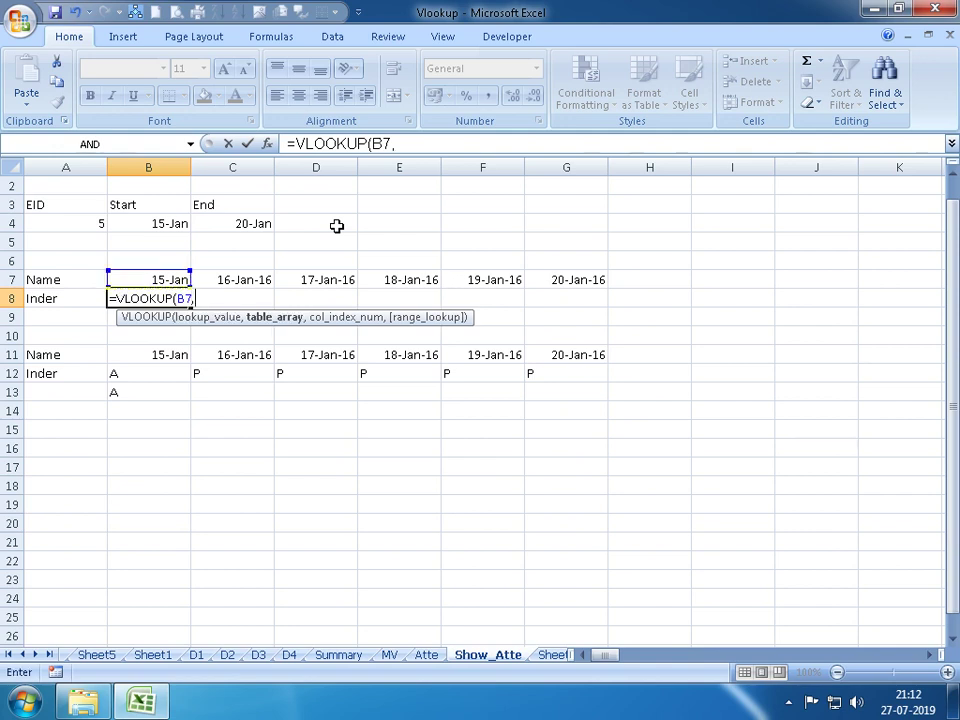
left_click(424, 655)
left_click(10, 242)
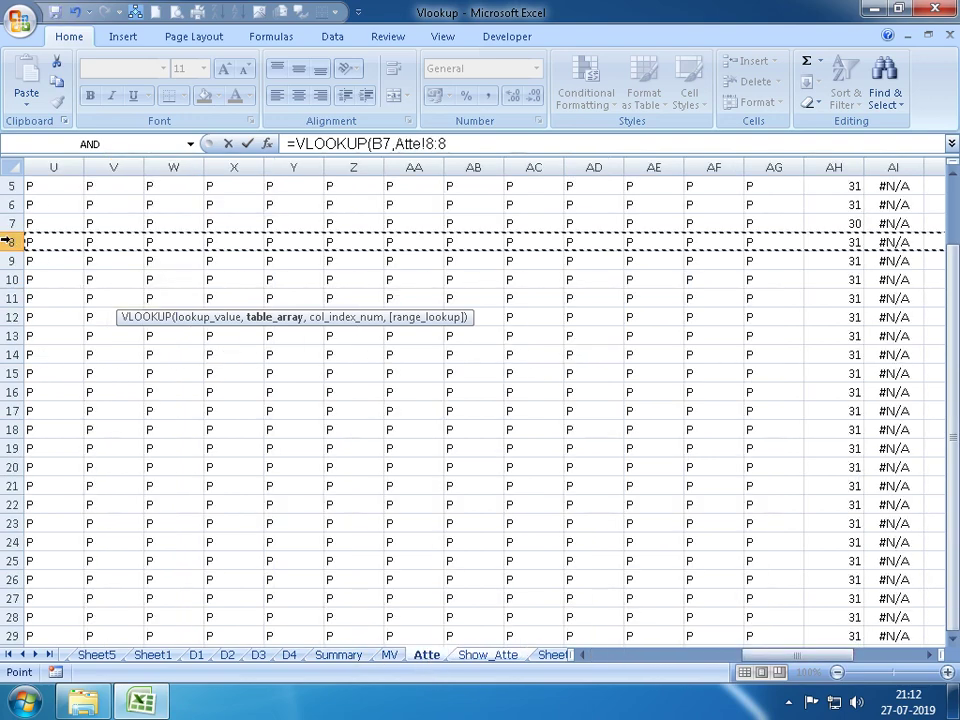
left_click(33, 243)
key("ctrl+Up")
key("ctrl+Left")
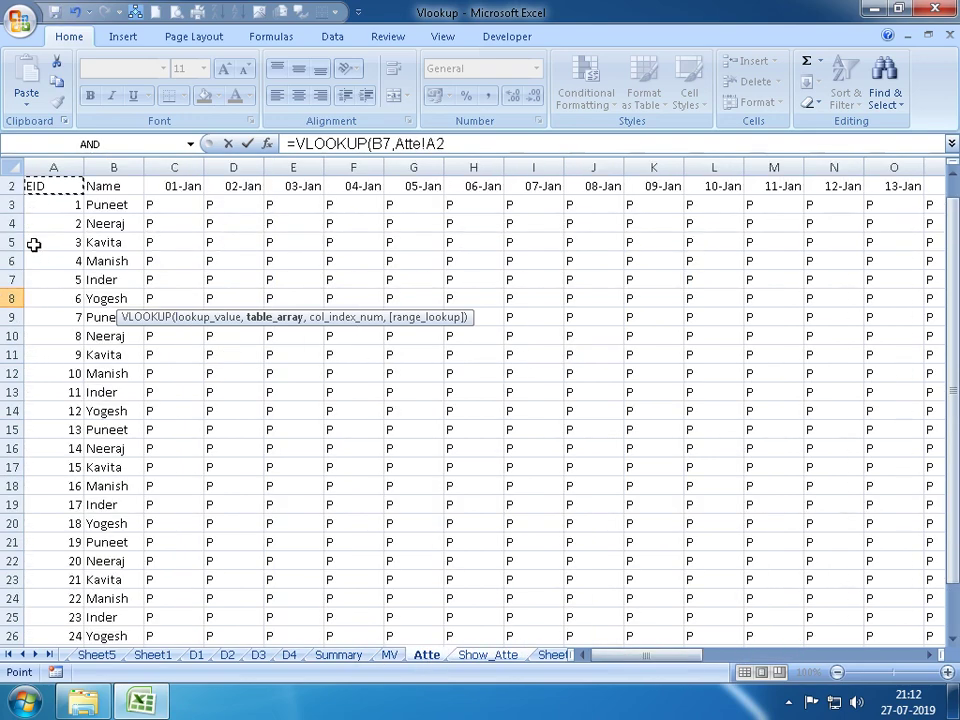
key("ctrl+shift+Right")
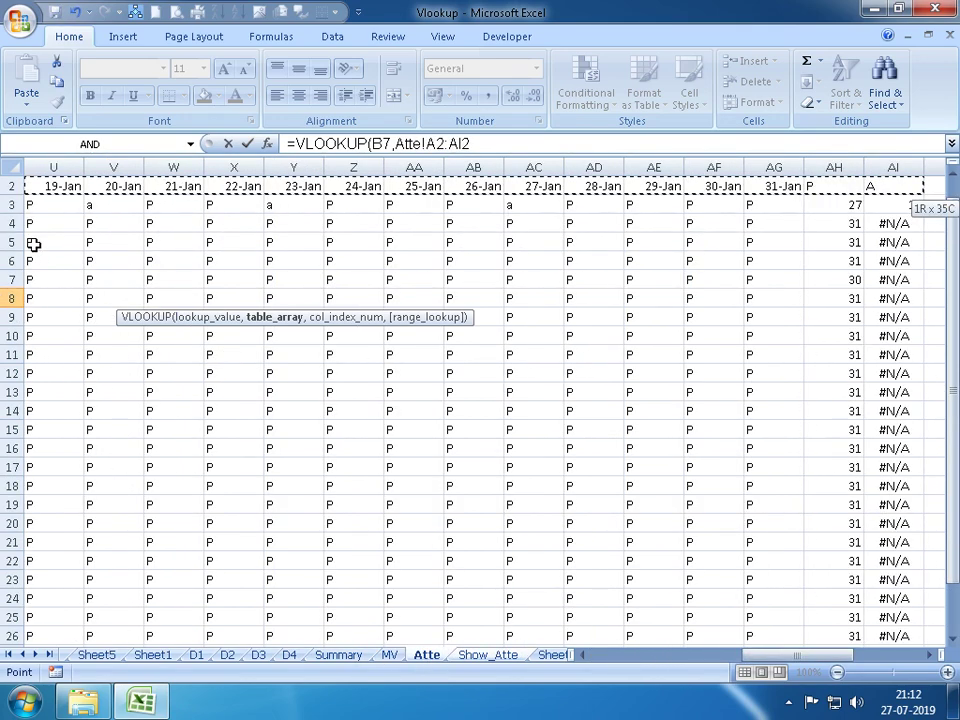
type(",4")
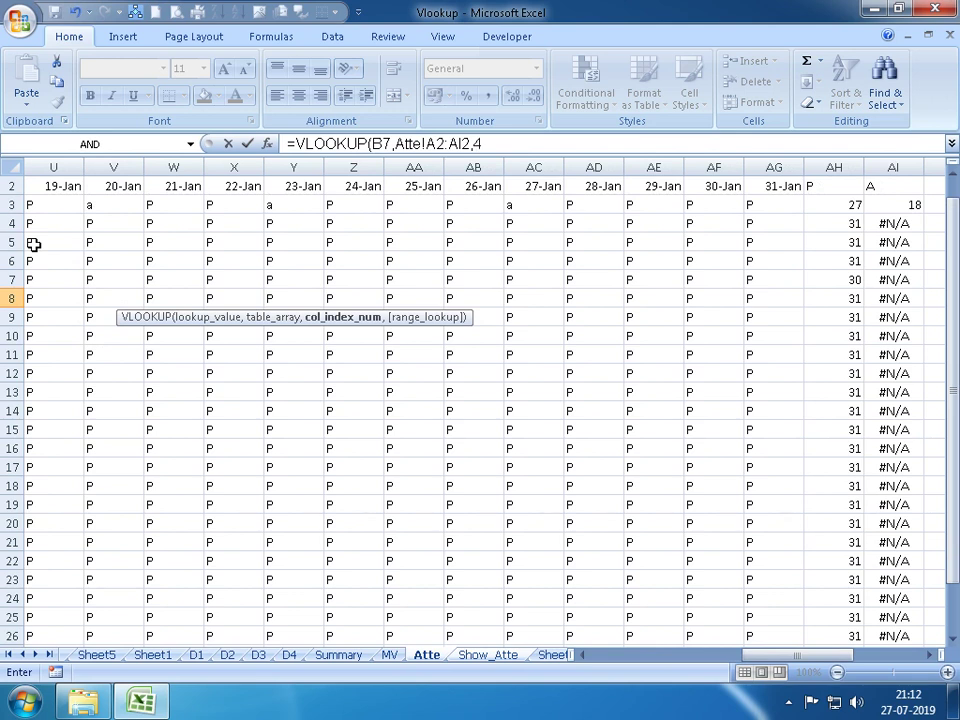
key("BackSpace")
key("Escape")
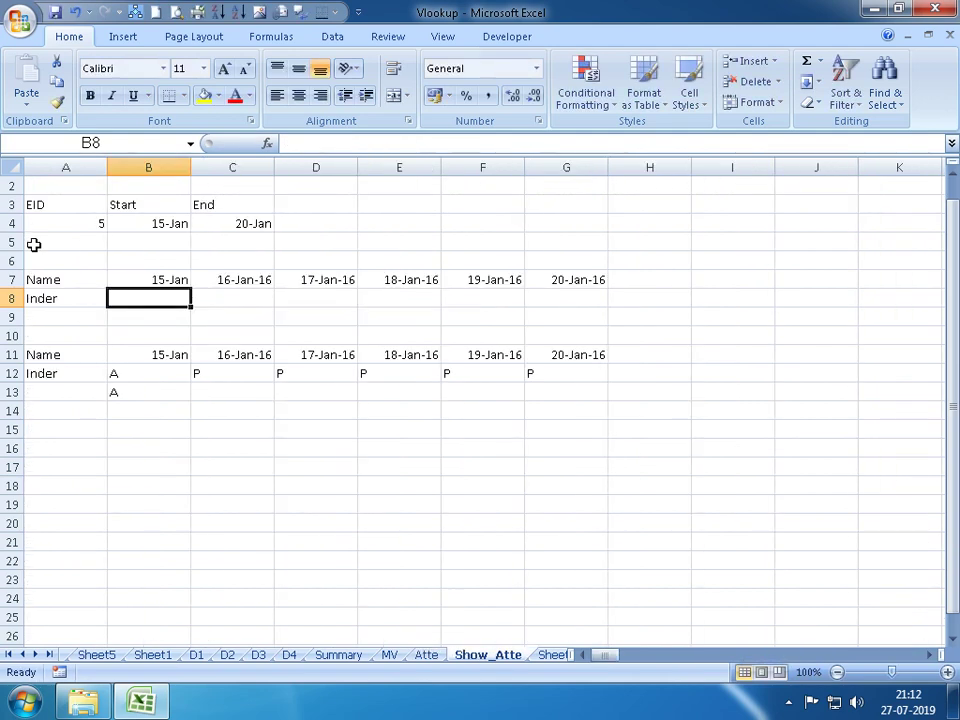
type("=V")
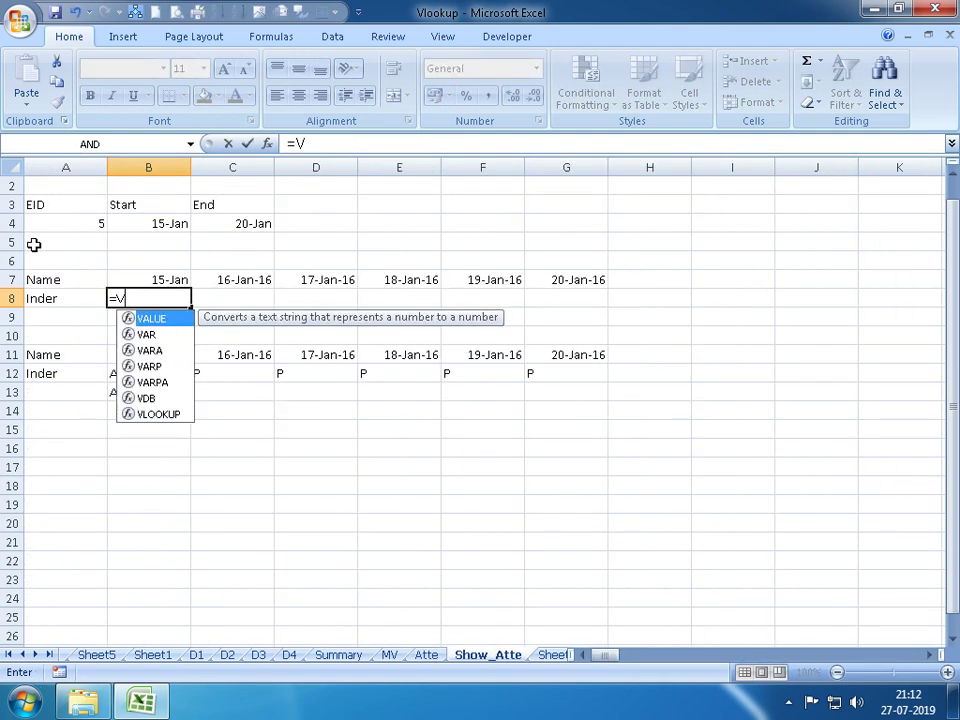
type("LOOKUP(")
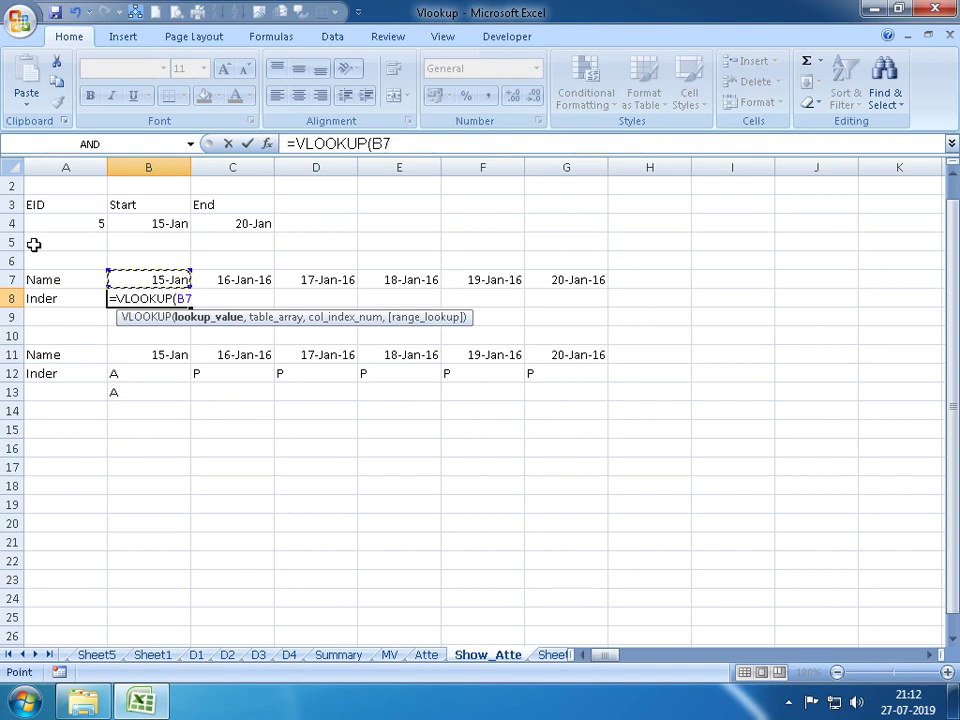
type(",")
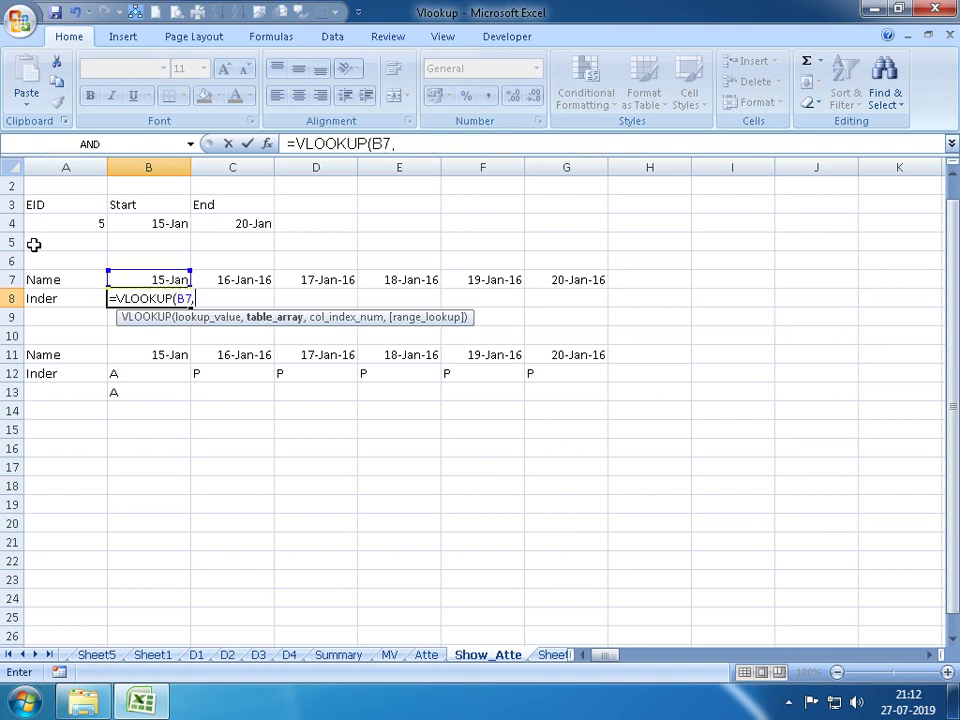
left_click(426, 654)
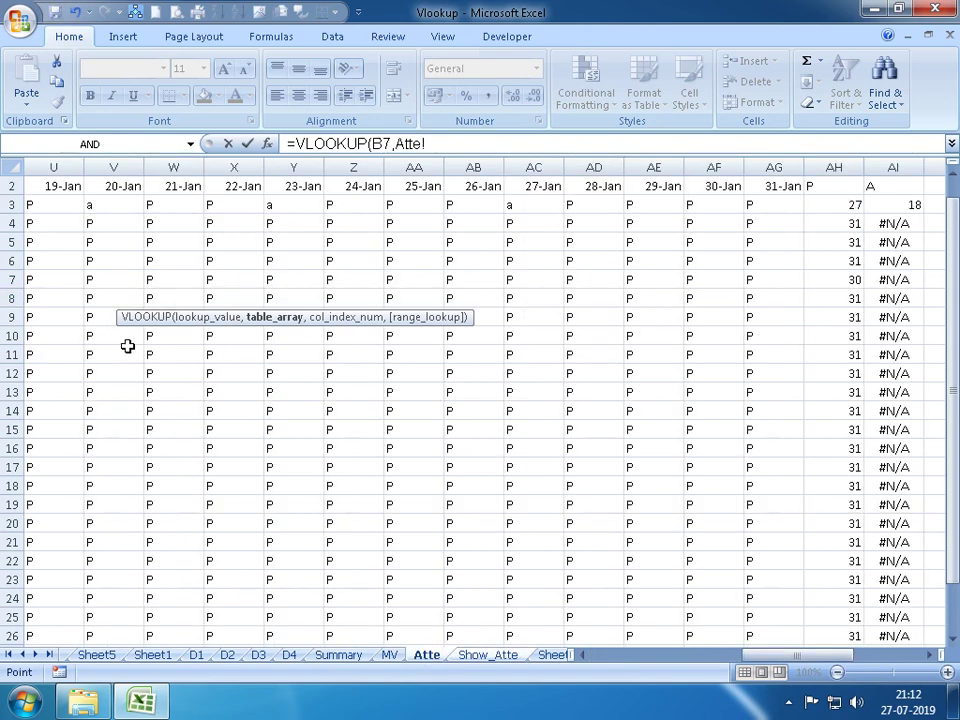
left_click(30, 188)
key("ctrl+Left")
key("ctrl+shift+Right")
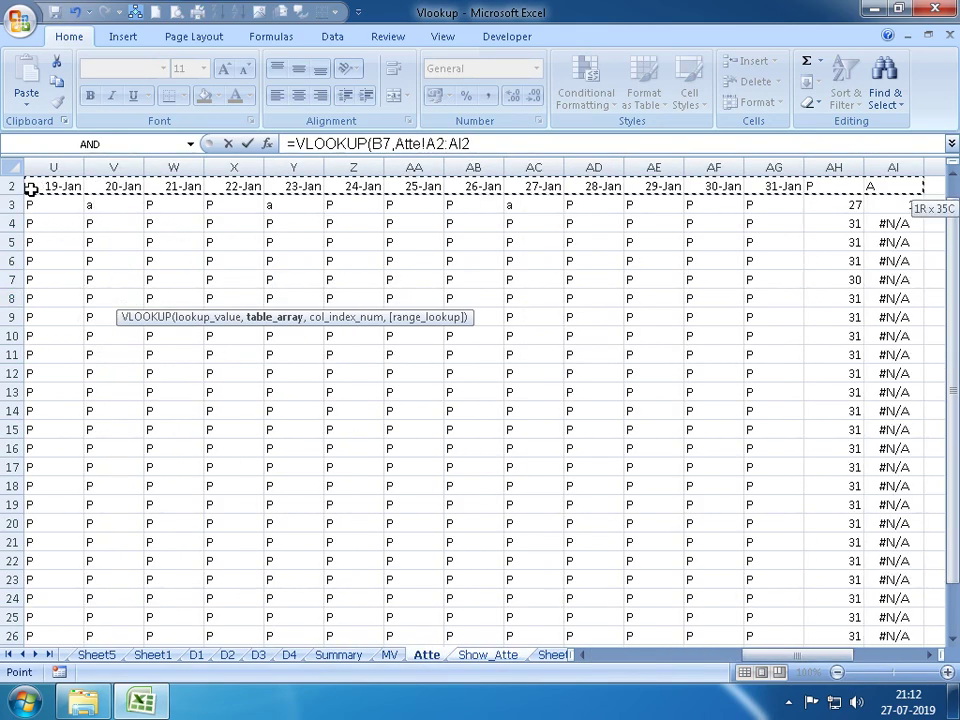
key("ctrl+shift+Down")
type("9,")
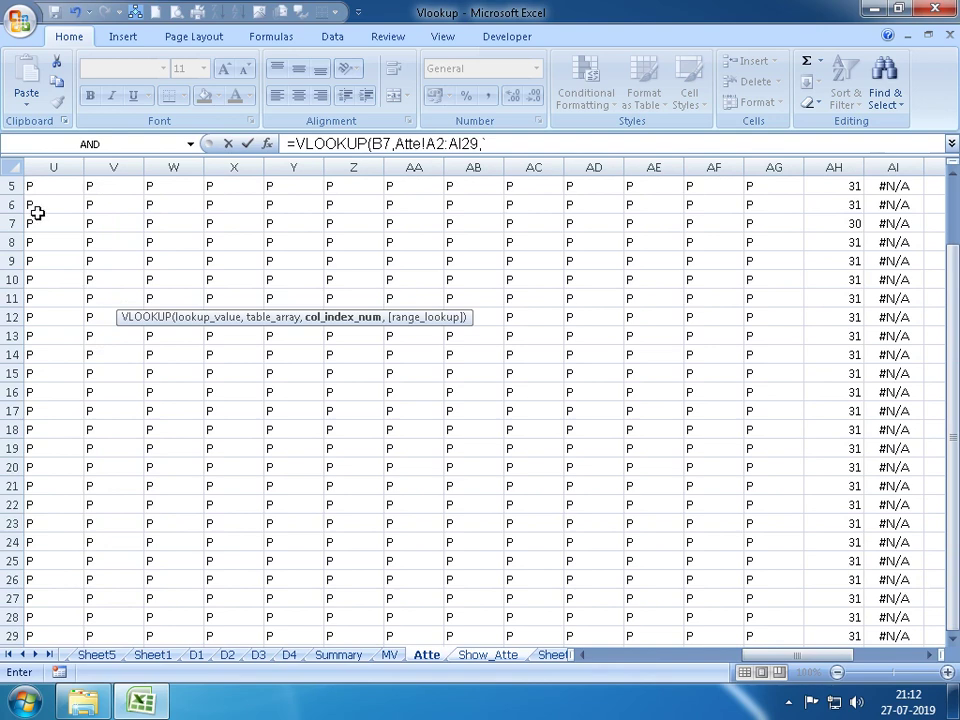
key("Escape")
Start B8's VLOOKUP with lookup value A8 and table Atte!A2:AI29
key("BackSpace")
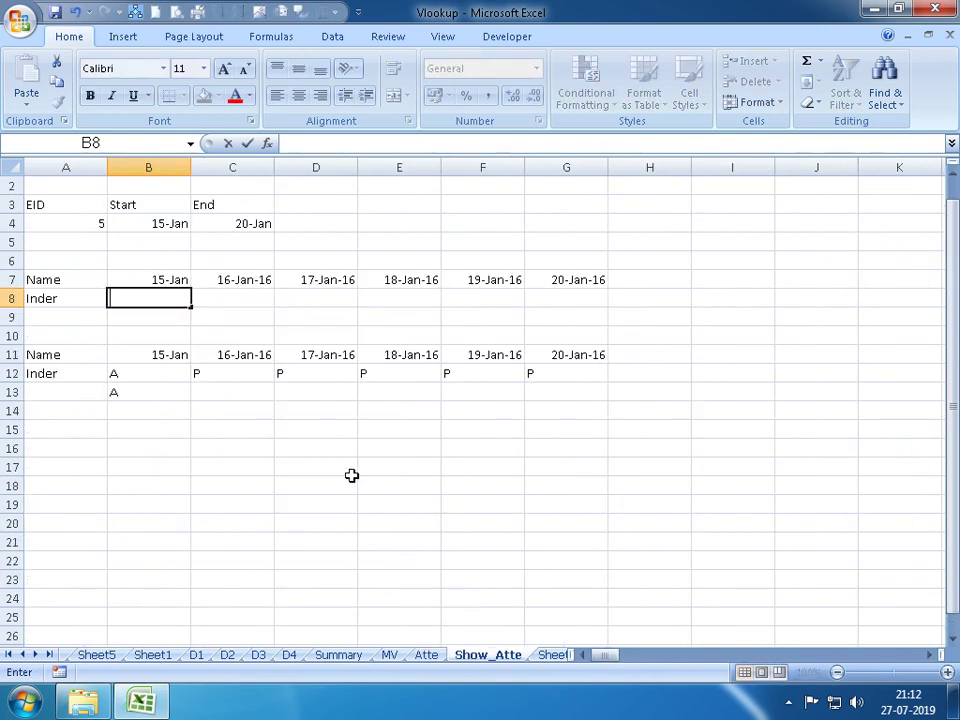
type("=VLO")
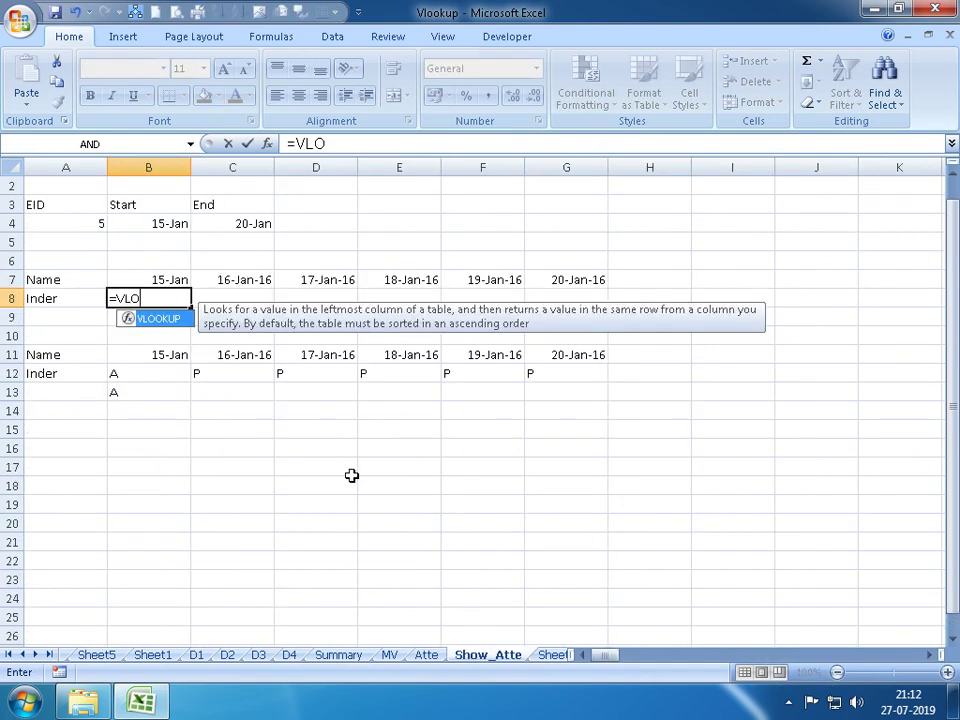
type("OKUP(")
key("Left")
type(",")
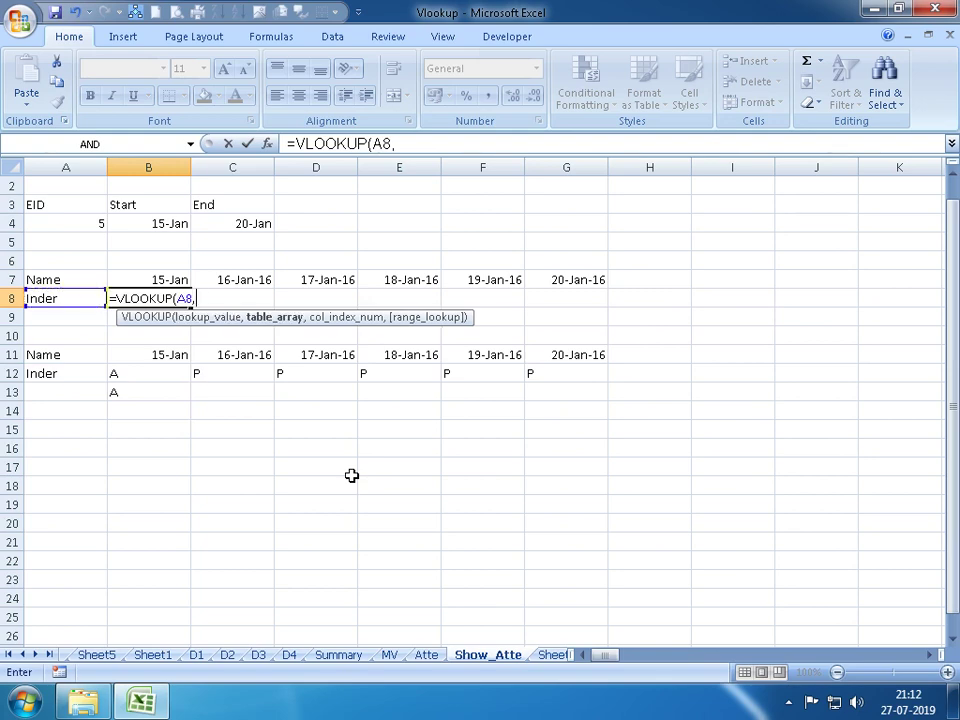
left_click(426, 654)
left_click_drag(150, 343, 145, 360)
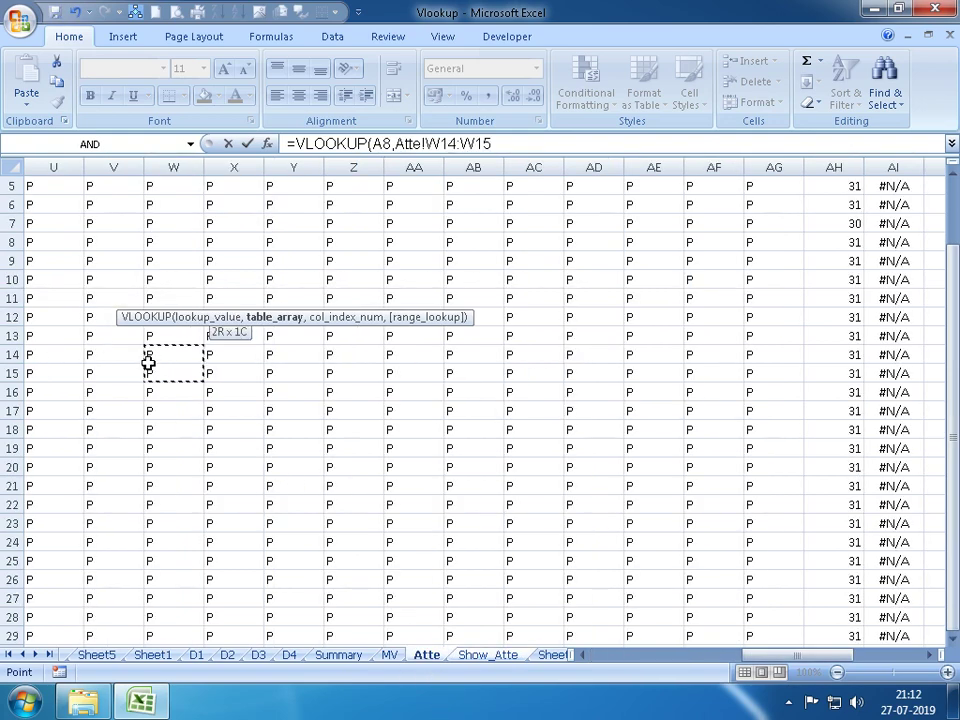
key("ctrl+Home")
key("ctrl+shift+Right")
key("ctrl+shift+Down")
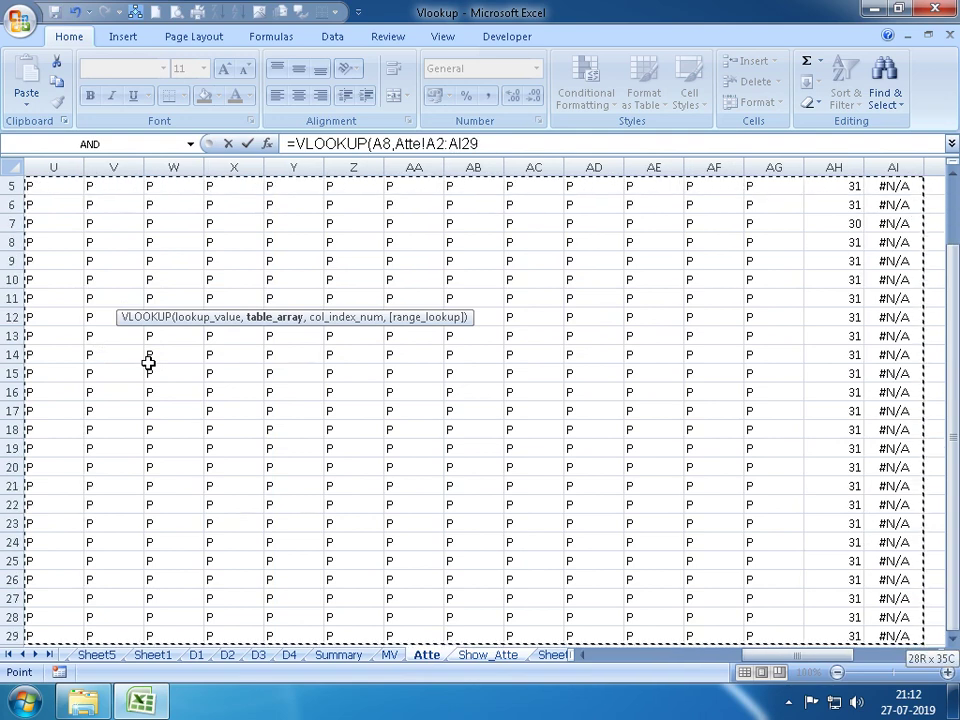
Add MATCH(Show_Atte!B7,Atte!2:2,0) as the column index with exact match 0
type(",")
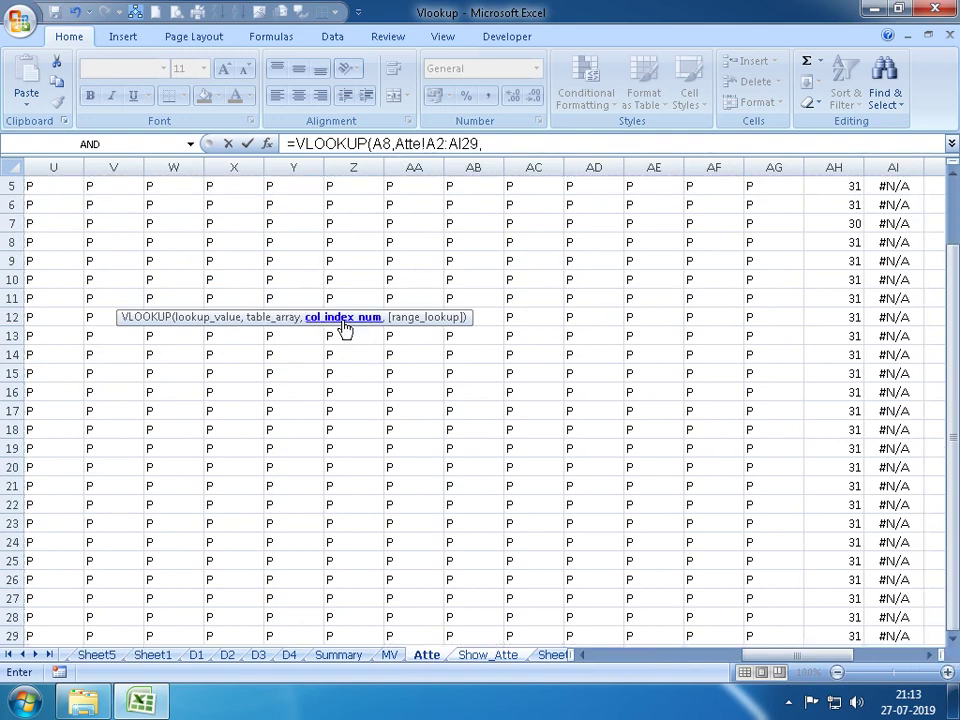
type("MA")
key("Tab")
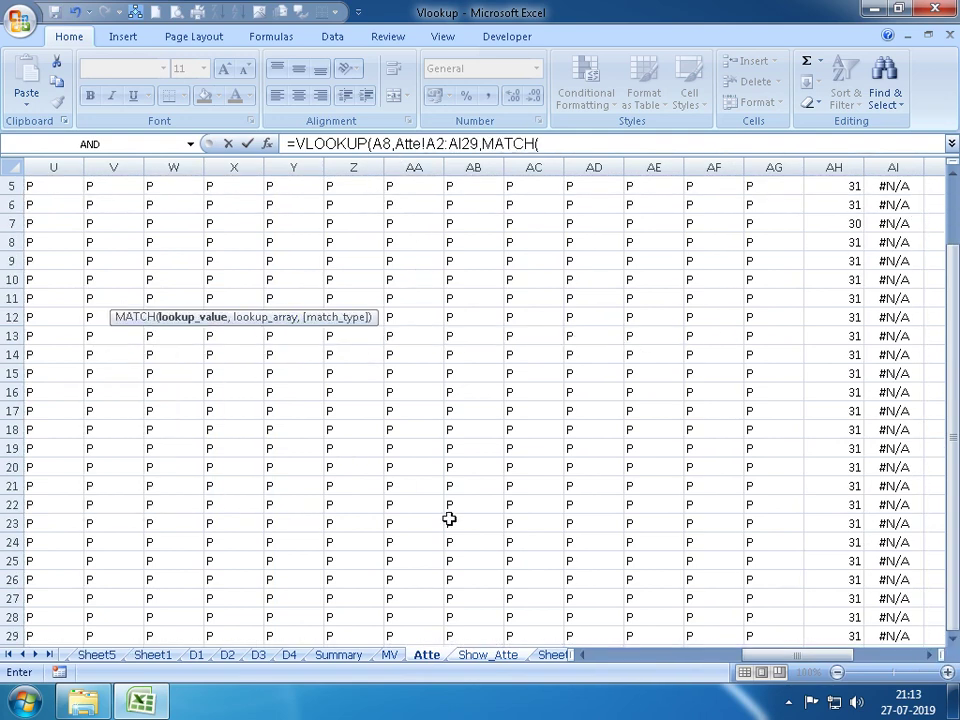
left_click(467, 655)
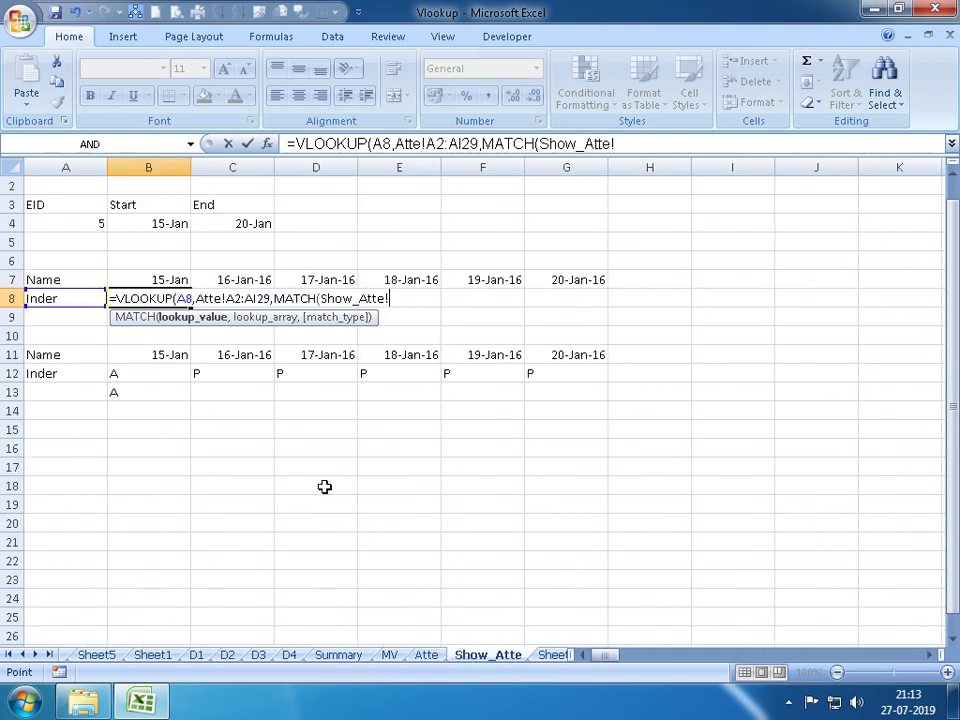
left_click(172, 279)
type(",")
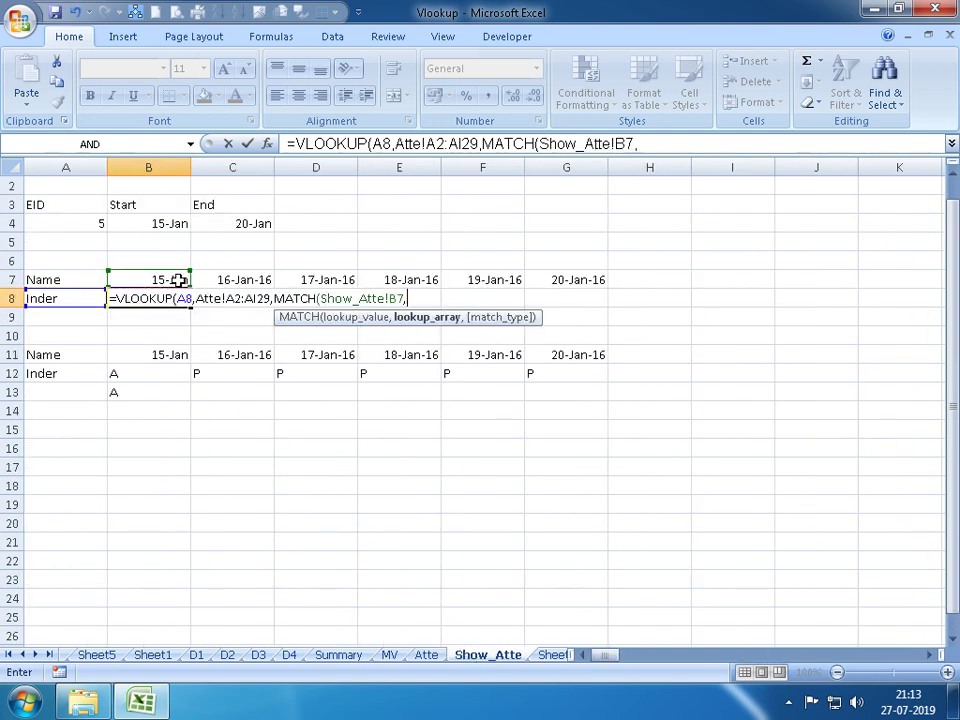
left_click(428, 654)
left_click(77, 219)
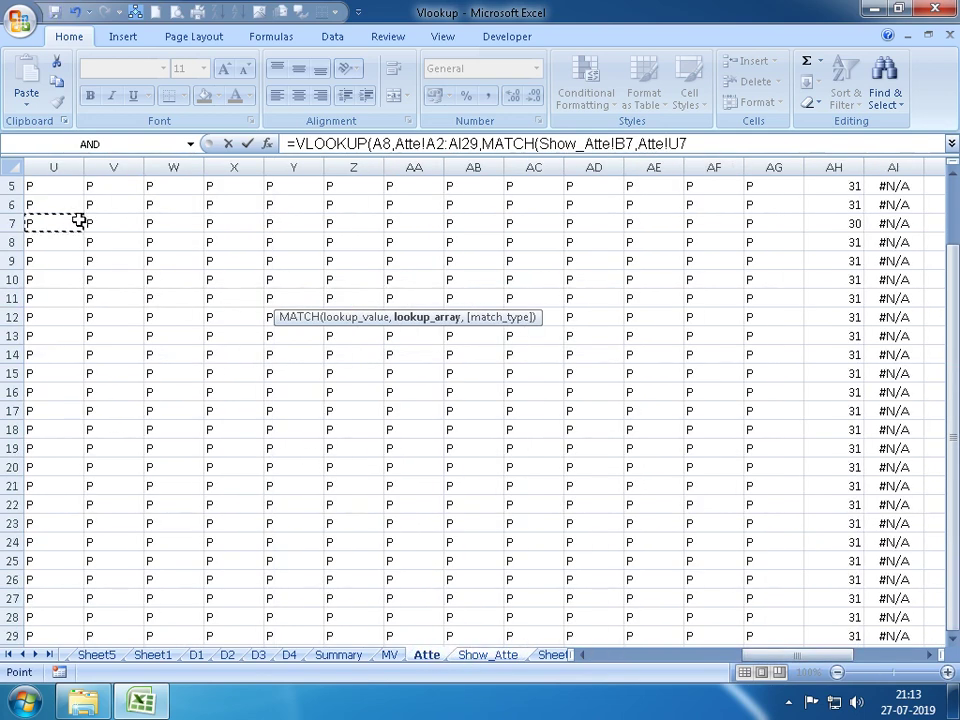
key("Left")
key("Up")
key("Up")
key("Up")
key("ctrl+Left")
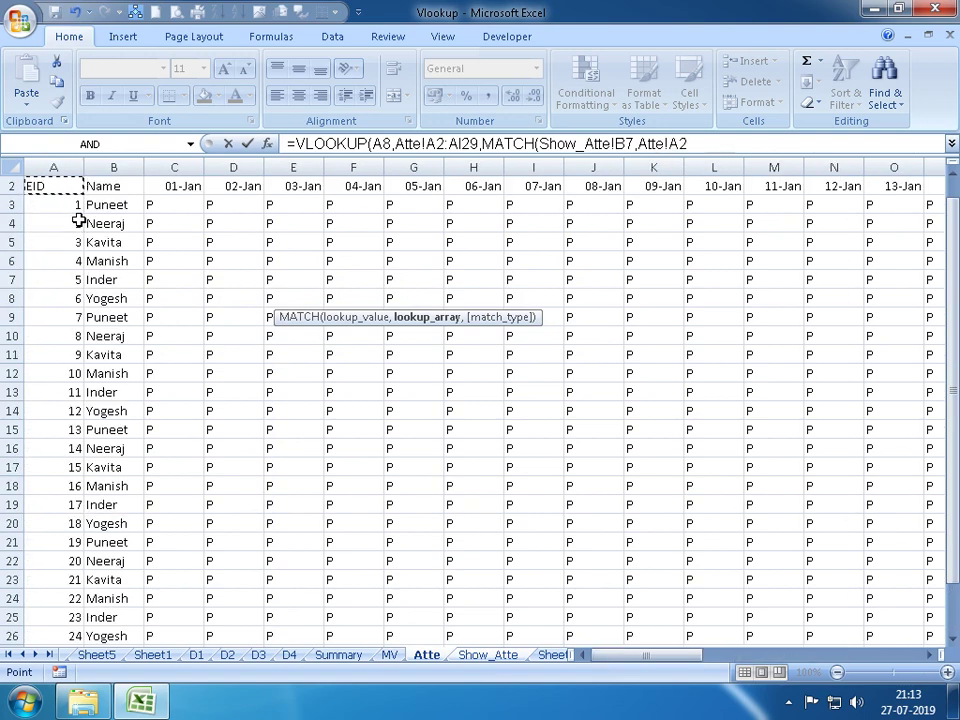
key("shift+space")
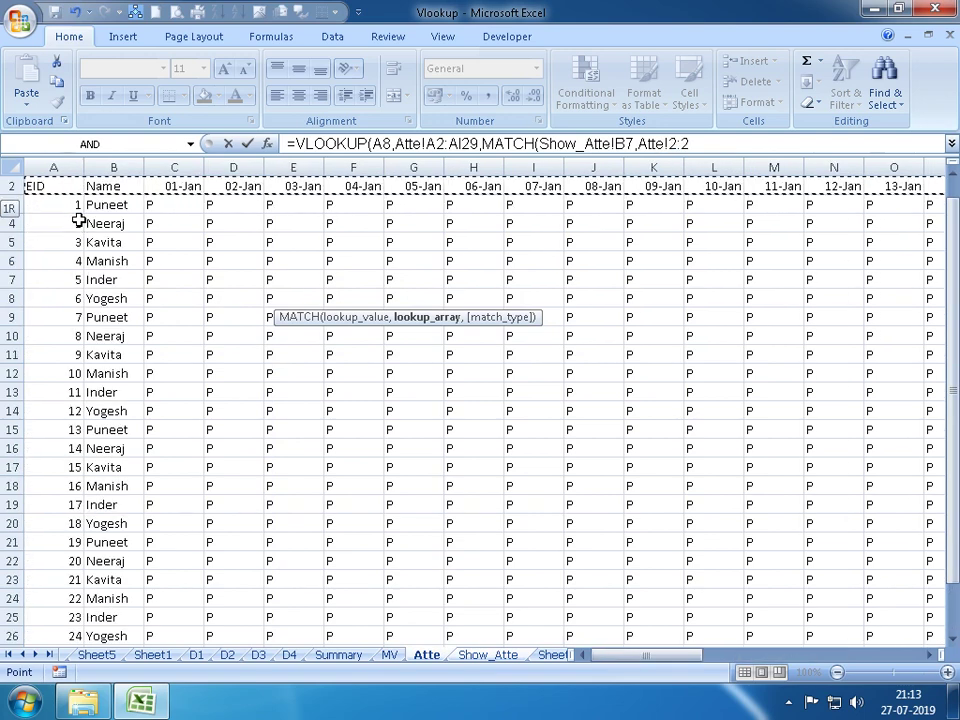
type(",0),")
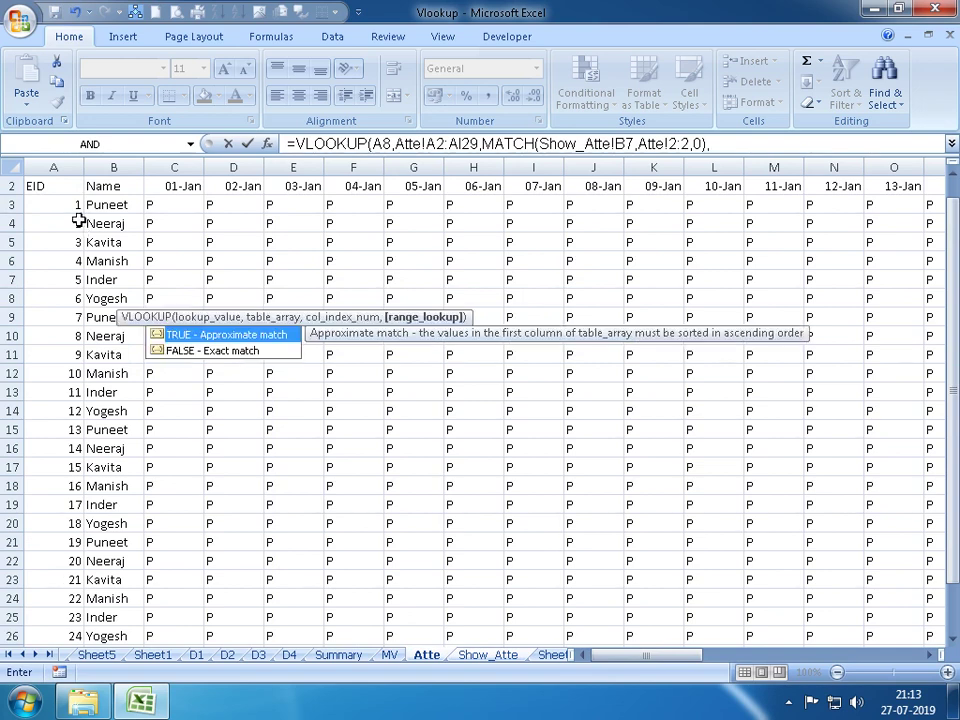
type("0")
key("Return")
key("Up")
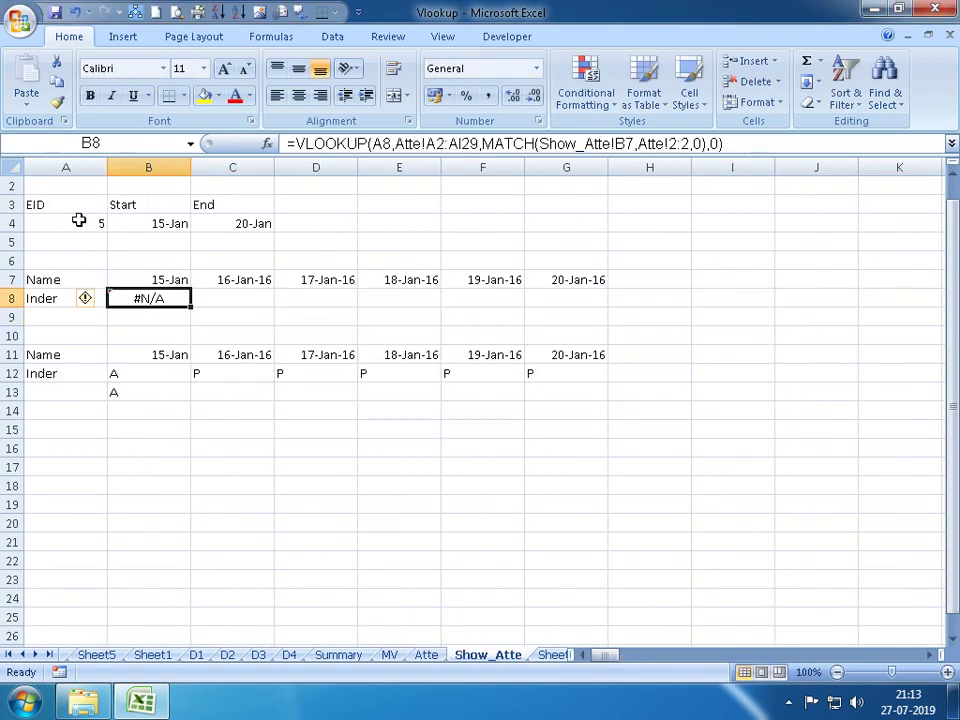
key("F2")
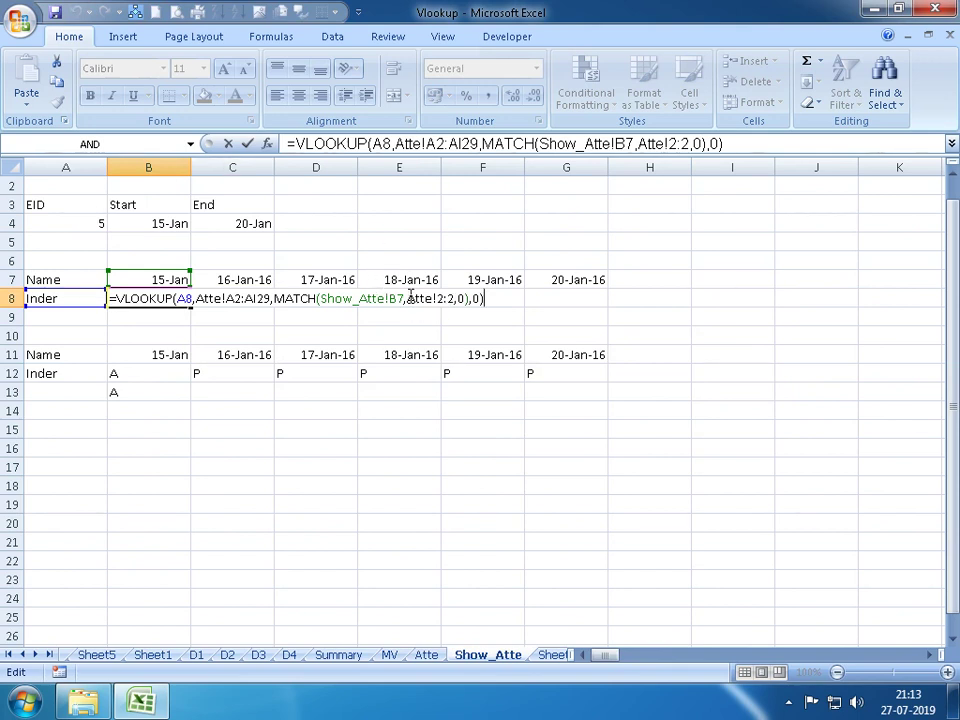
Replace Show_Atte!B7 with B7 in B8's MATCH, then clear B8 after #N/A persists
left_click(409, 298)
key("BackSpace")
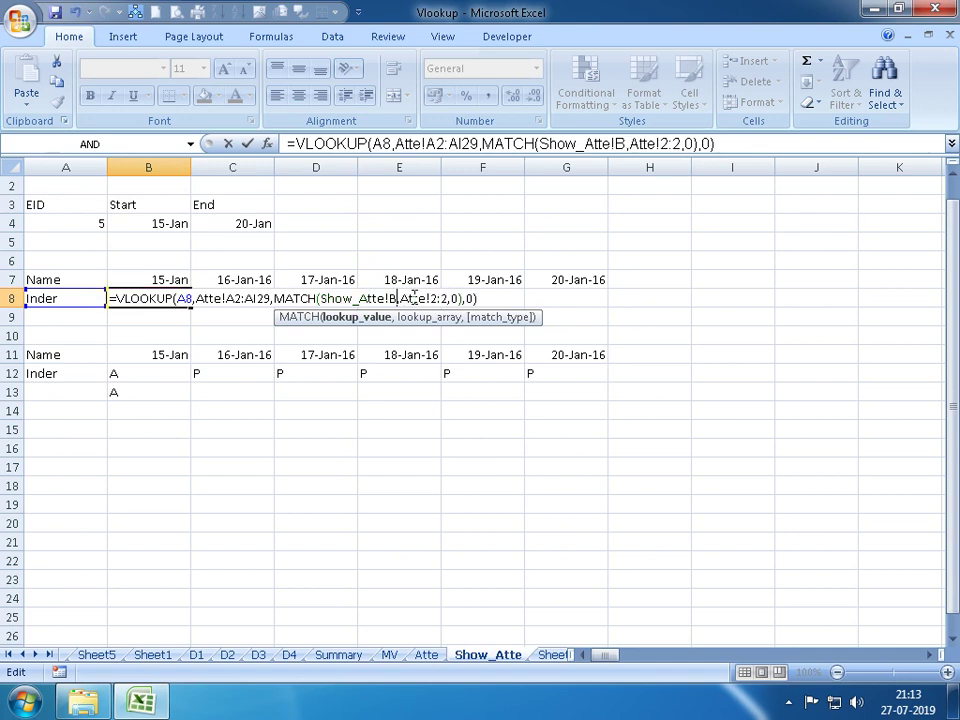
key("BackSpace")
key("BackSpace")
key("BackSpace")
key("BackSpace")
key("BackSpace")
key("BackSpace")
key("BackSpace")
key("BackSpace")
key("BackSpace")
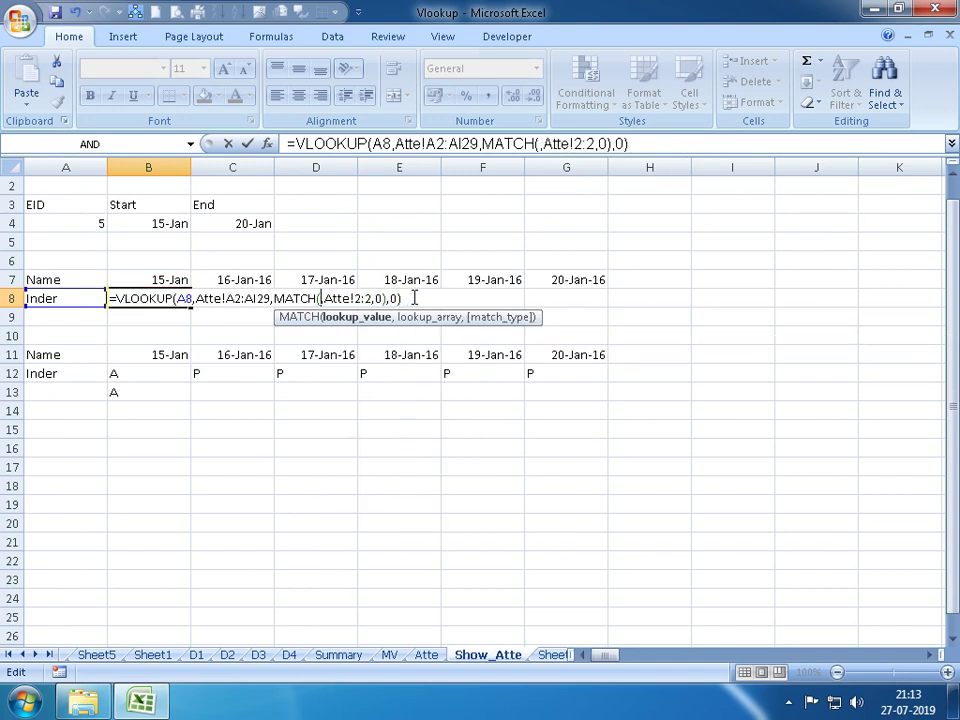
left_click(140, 280)
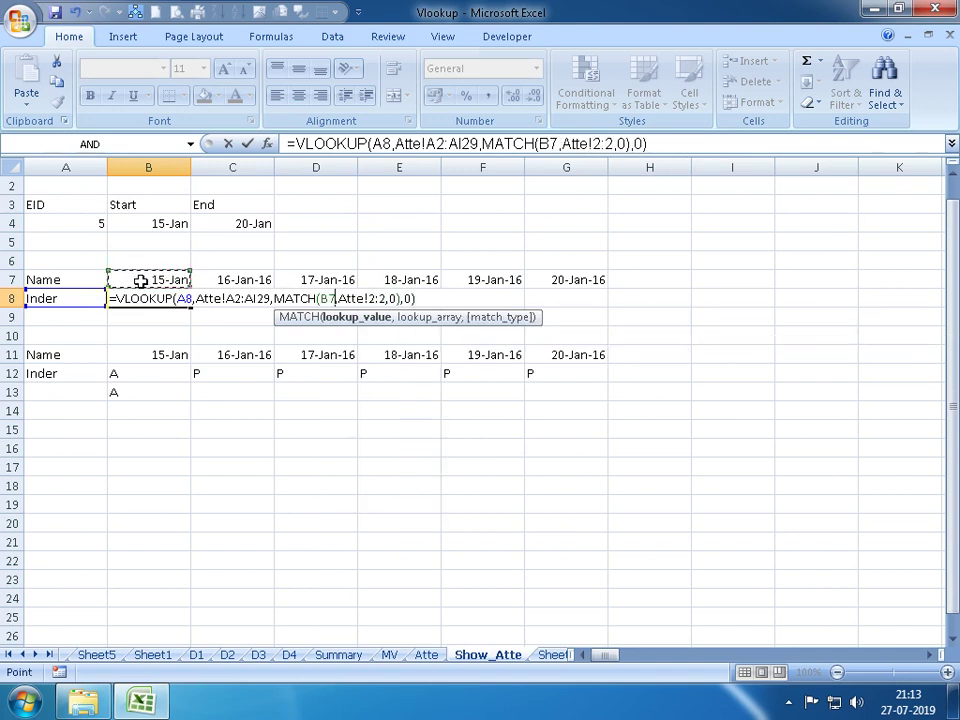
key("Return")
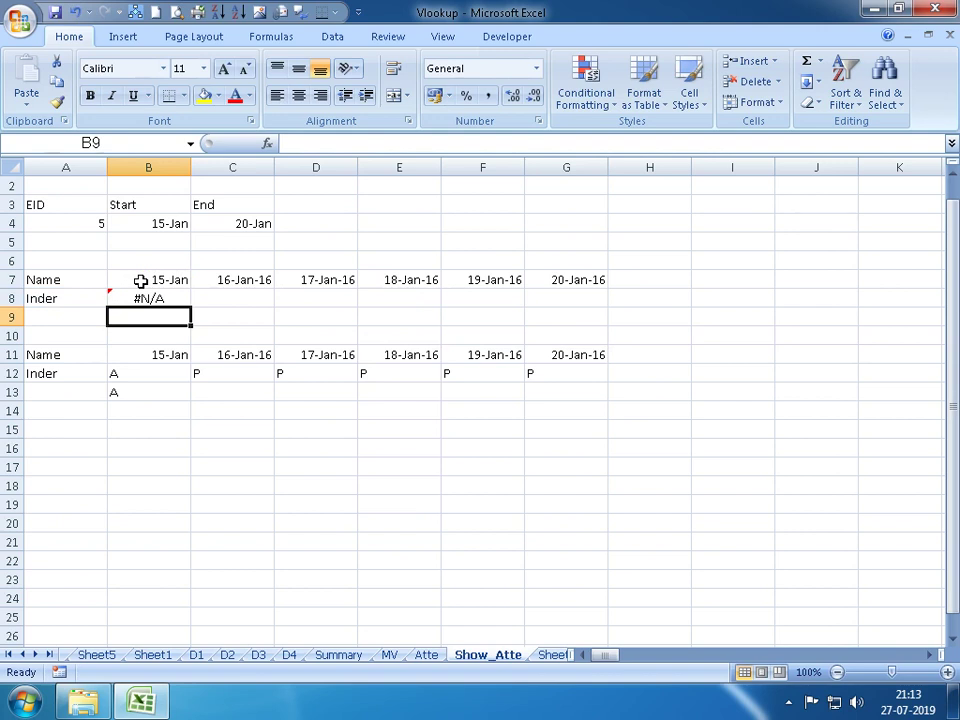
key("Up")
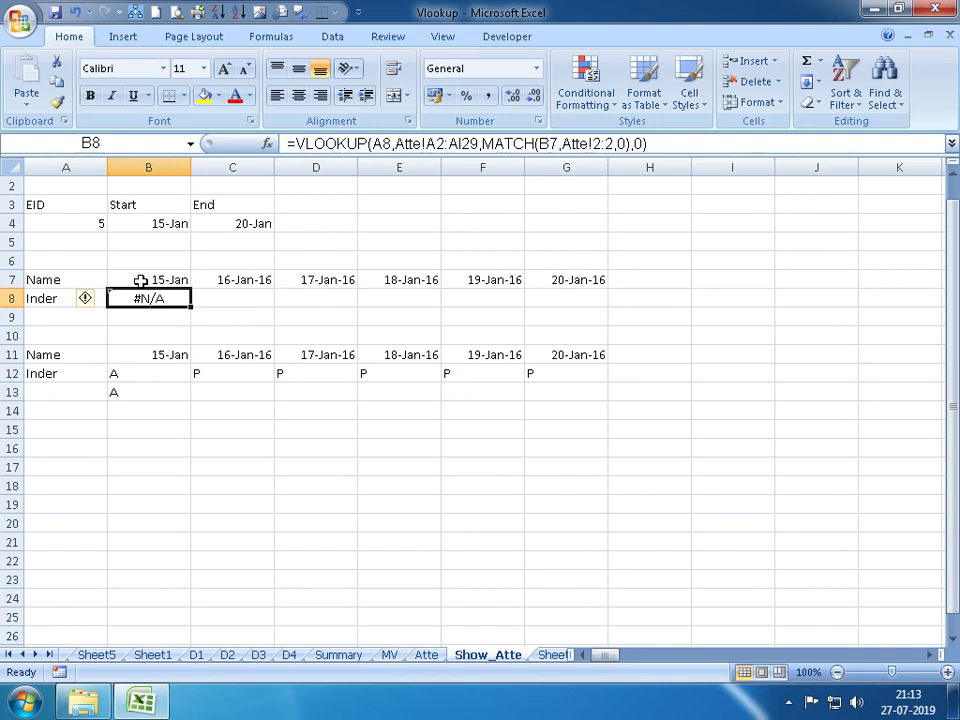
key("BackSpace")
Enter =MATCH(B7,Atte!2:2,0) in B9, returning 17
key("Return")
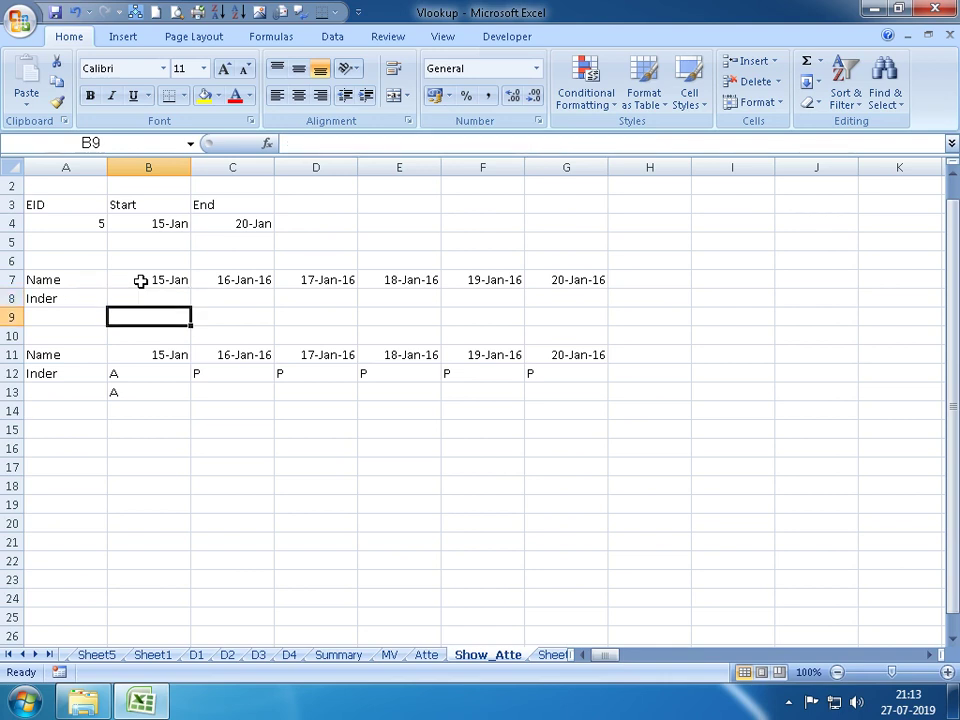
type("=MATCH(")
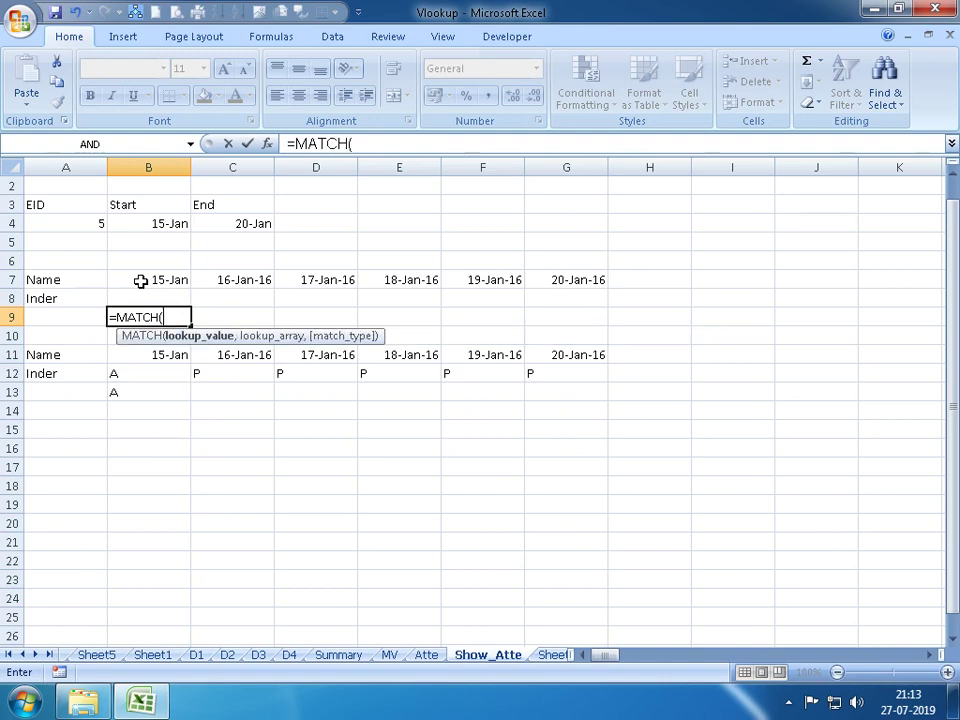
left_click(141, 281)
type(",")
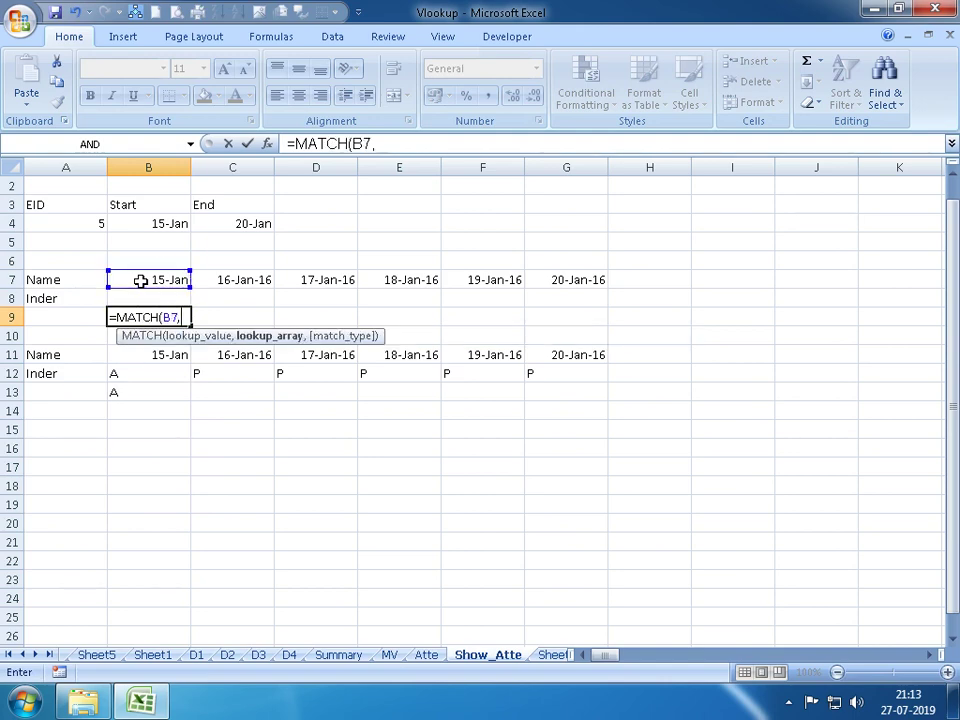
left_click(426, 654)
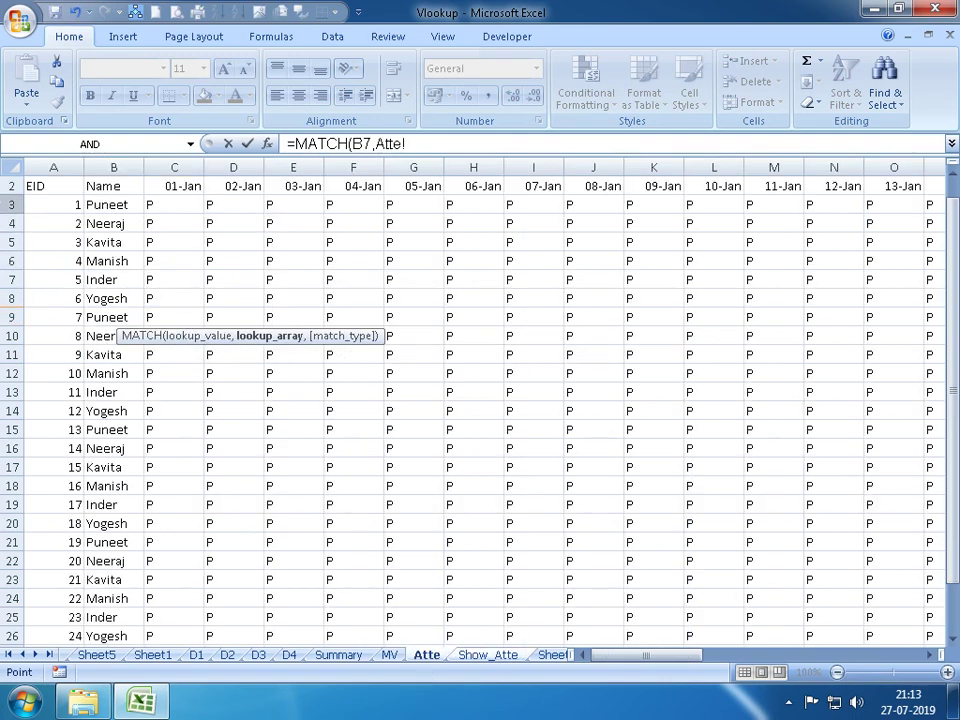
left_click(8, 186)
type(",0")
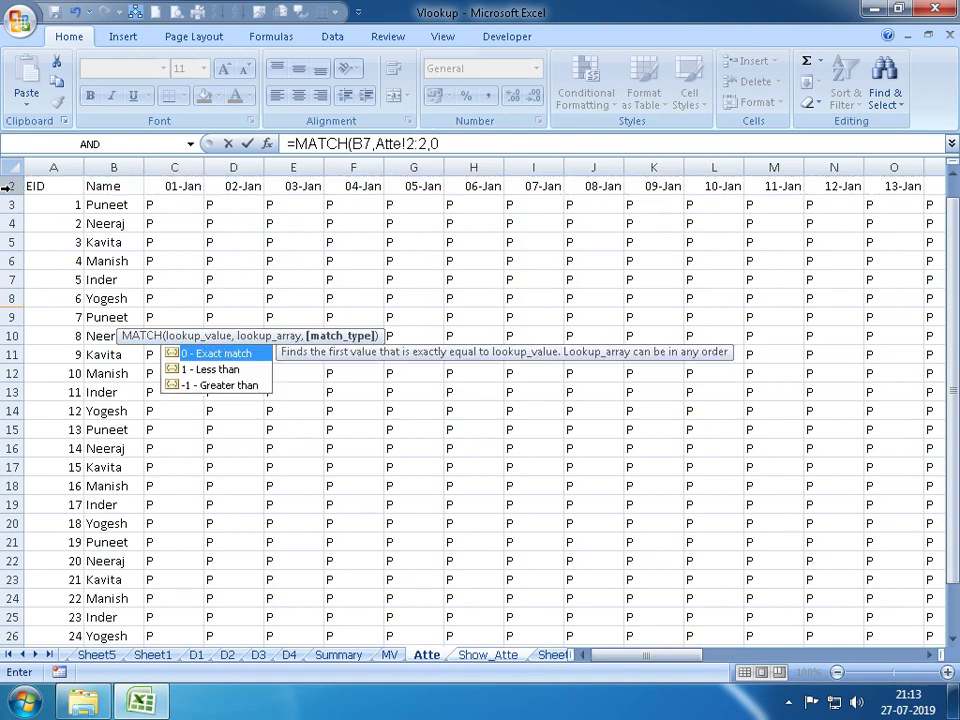
key("Return")
key("Up")
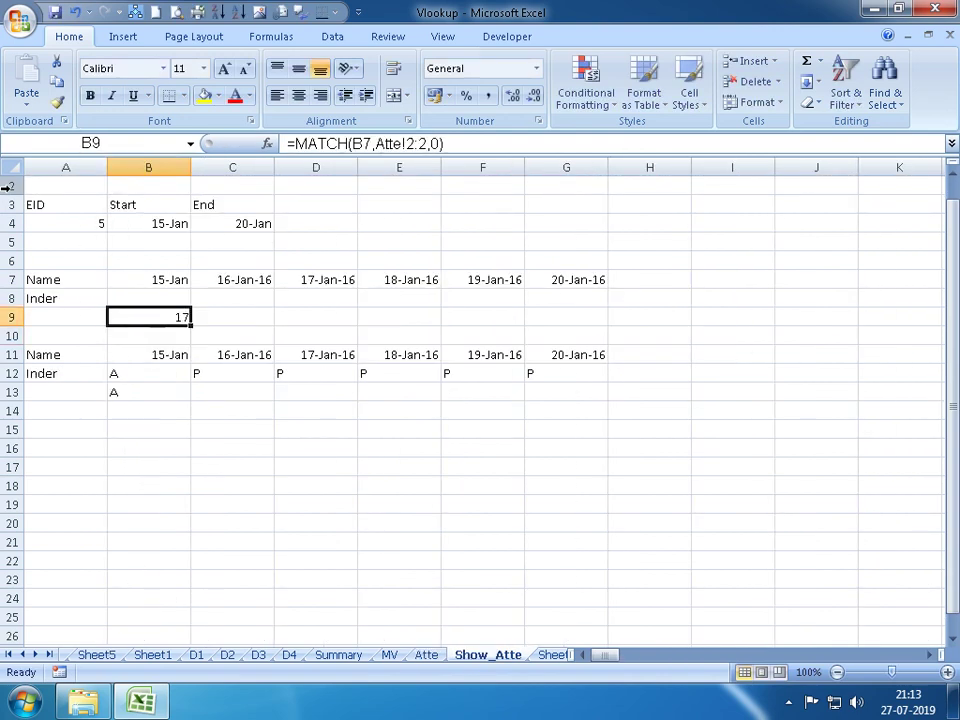
key("Up")
Begin a VLOOKUP on A8 in B8, then abandon it
type("=VLOOKUP(")
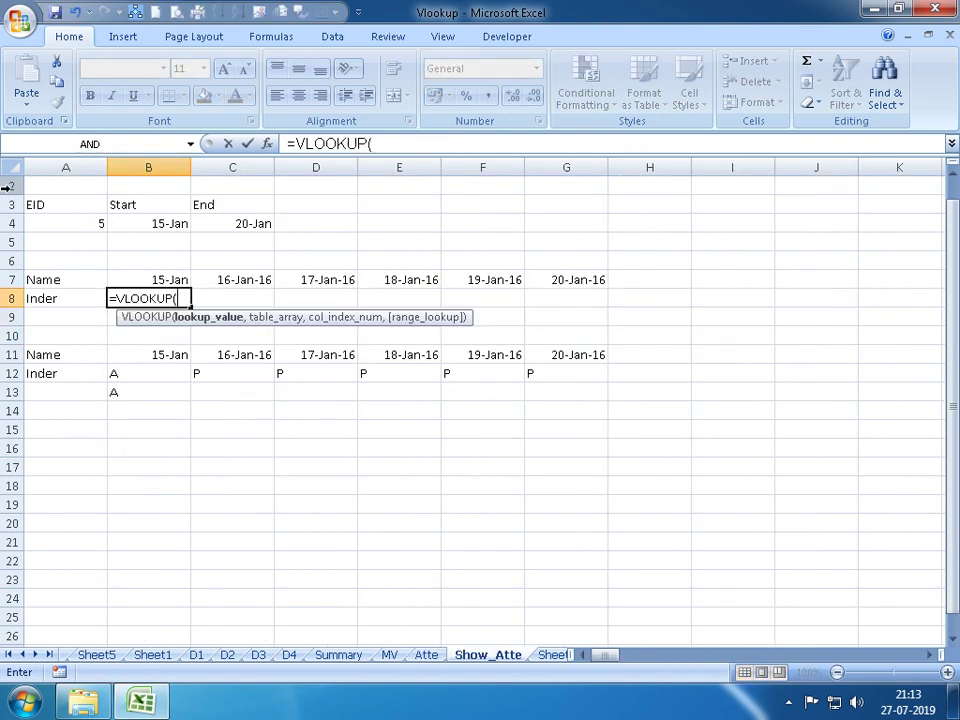
key("Left")
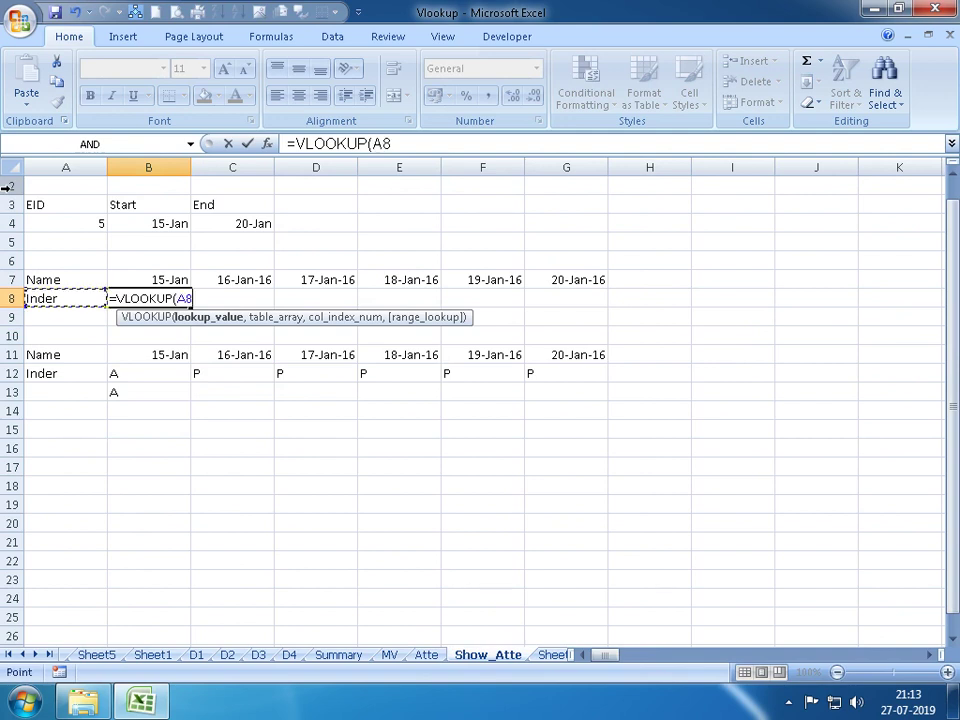
type(",")
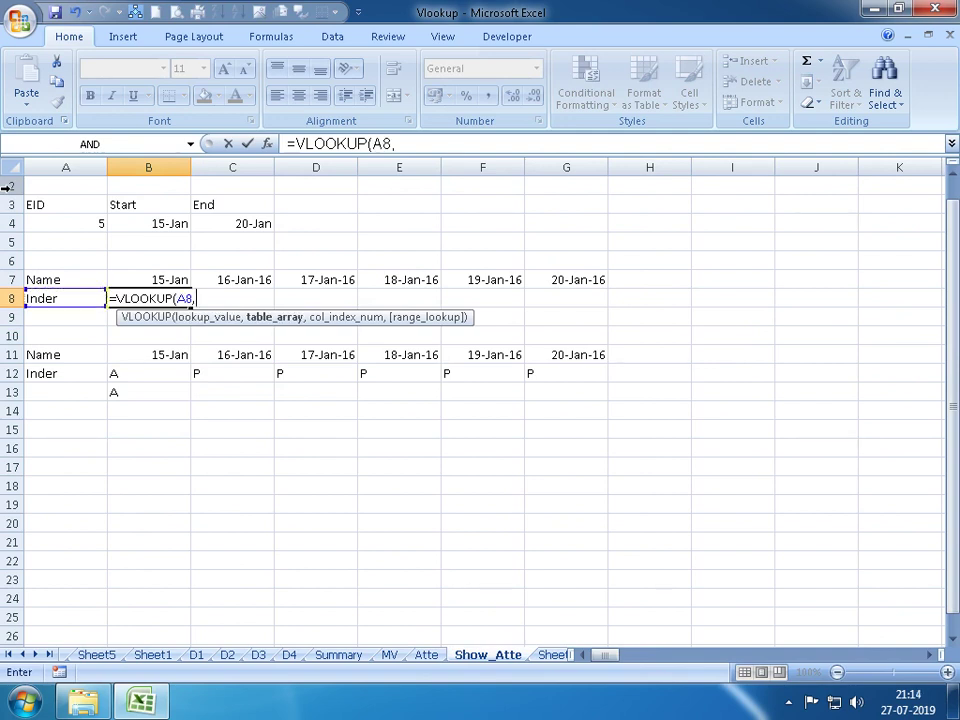
left_click(426, 654)
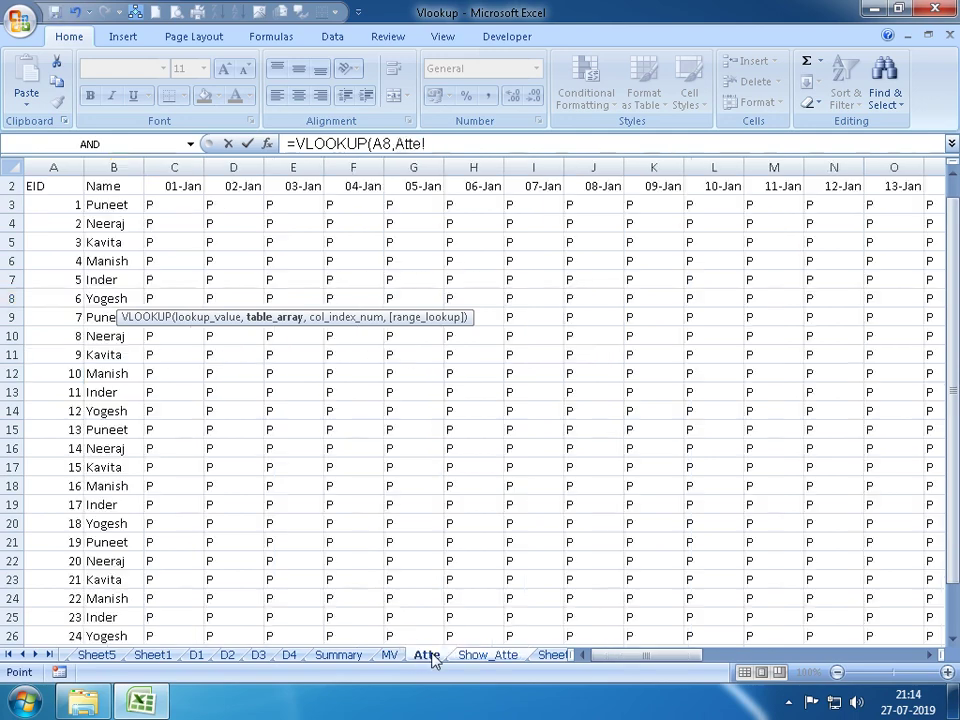
left_click_drag(56, 176, 62, 188)
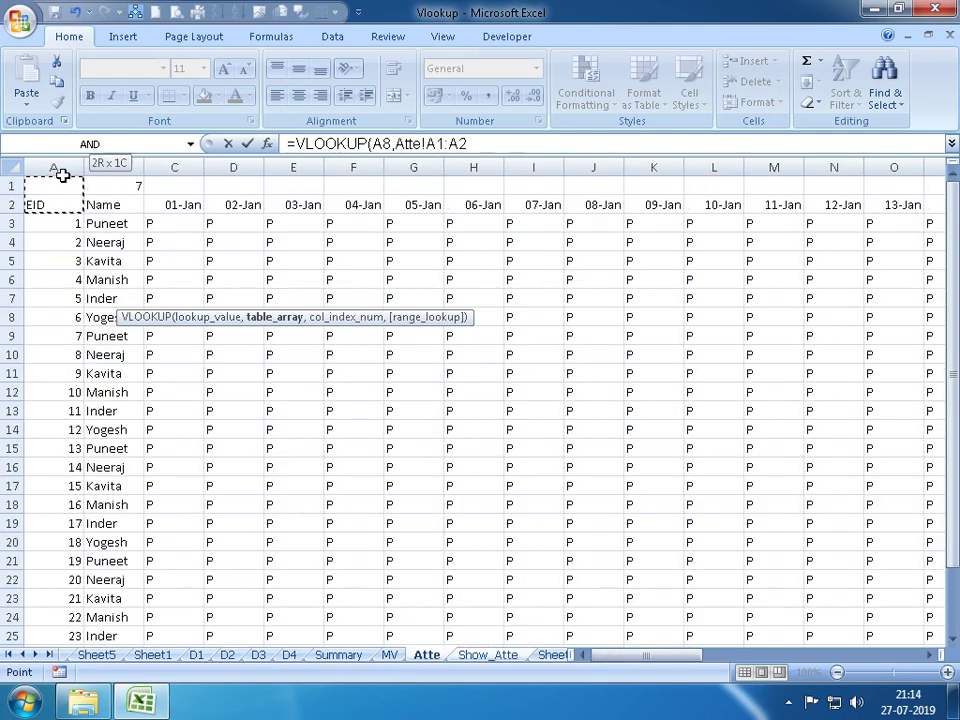
left_click(12, 186)
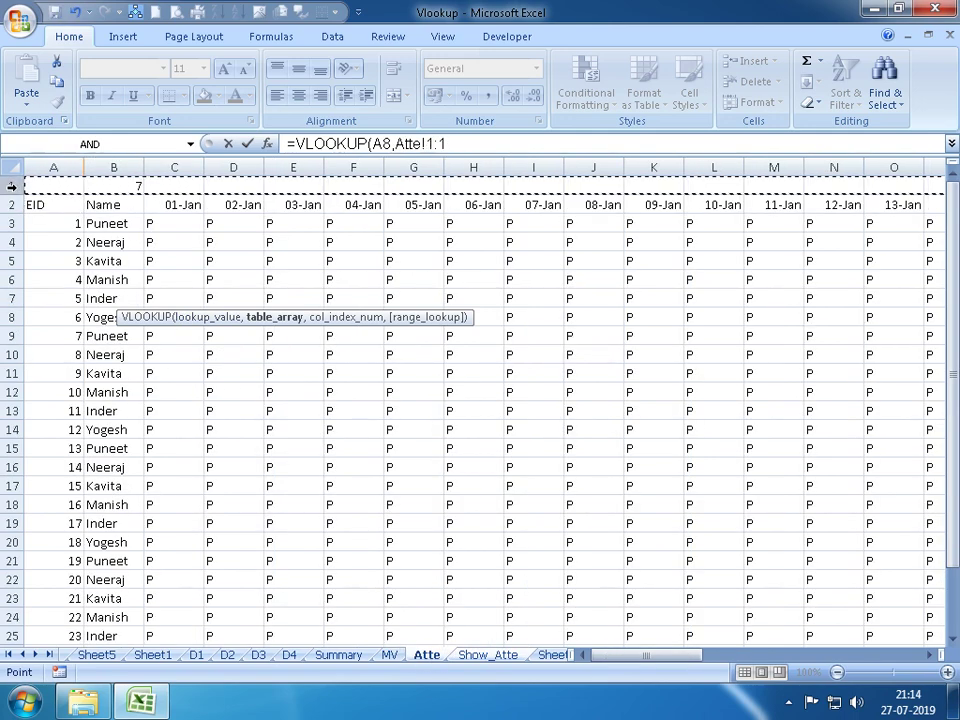
left_click_drag(50, 165, 5, 165)
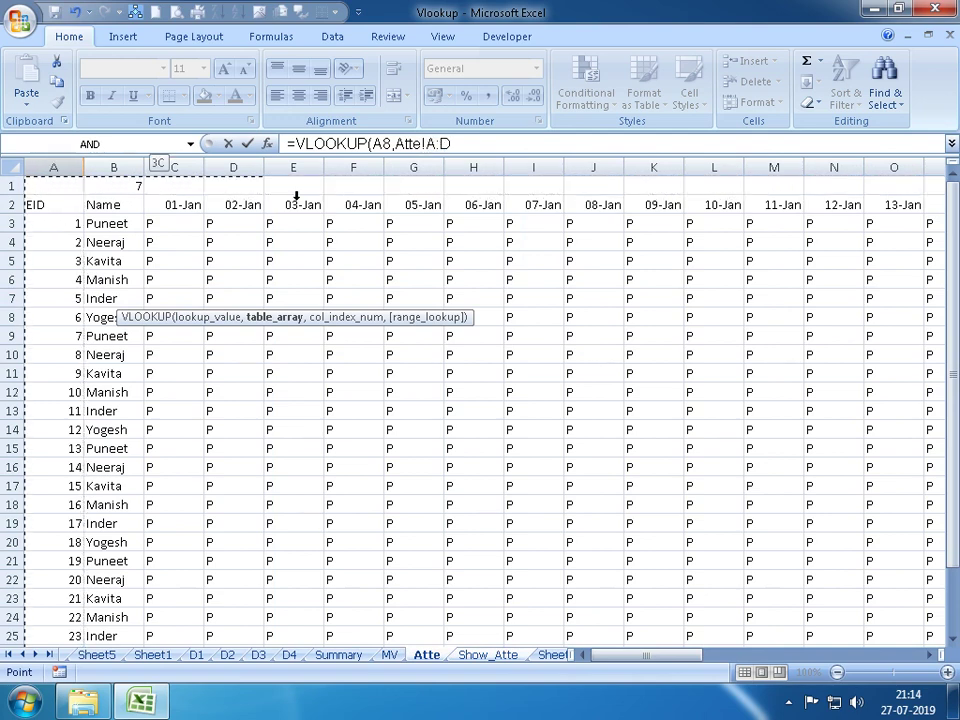
left_click(90, 143)
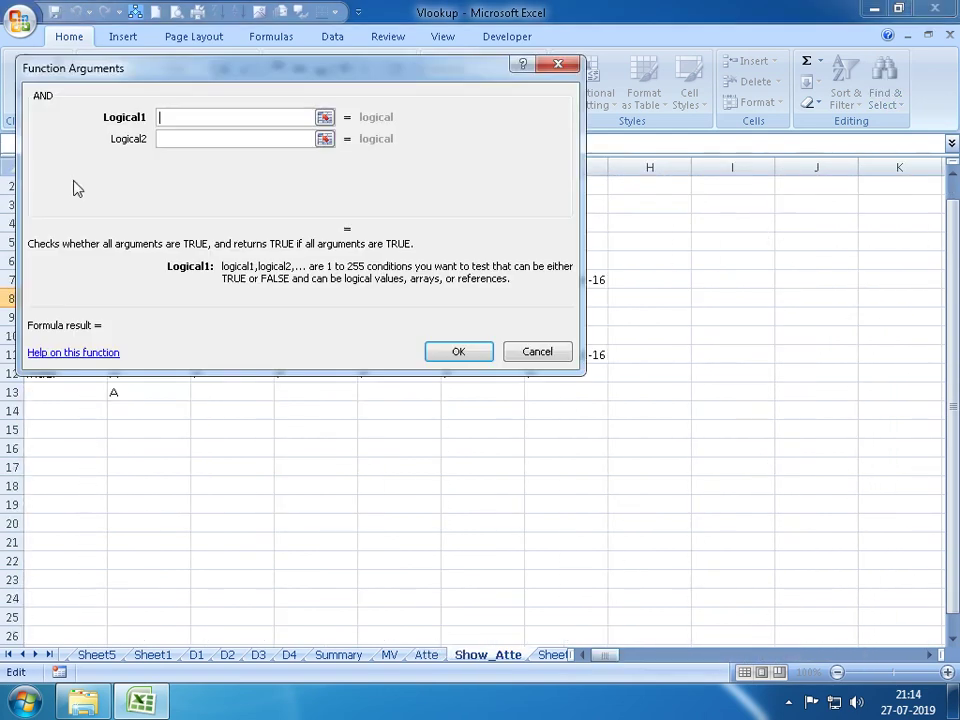
key("Escape")
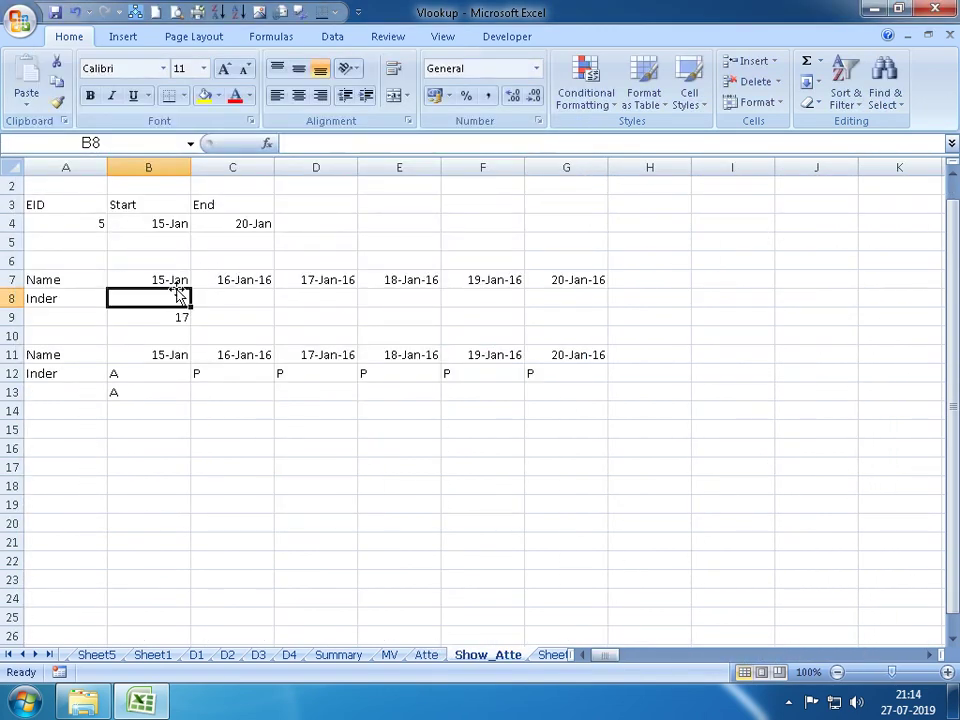
Delete the extra top row of the Atte sheet and return to Show_Atte
left_click(426, 654)
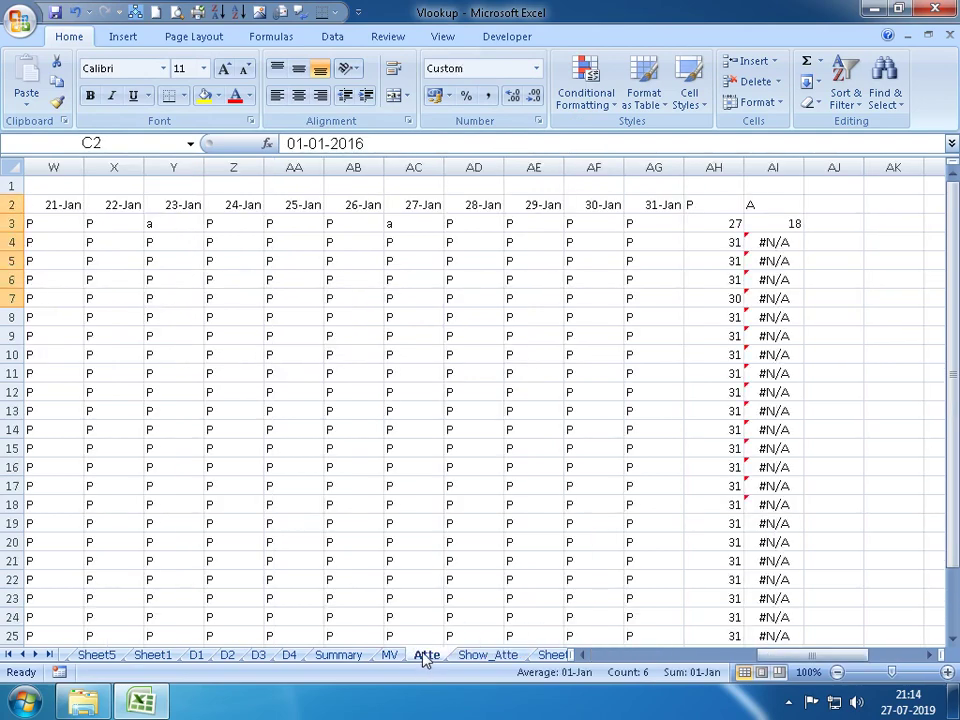
left_click(103, 188)
key("shift+space")
key("ctrl+minus")
key("ctrl+Home")
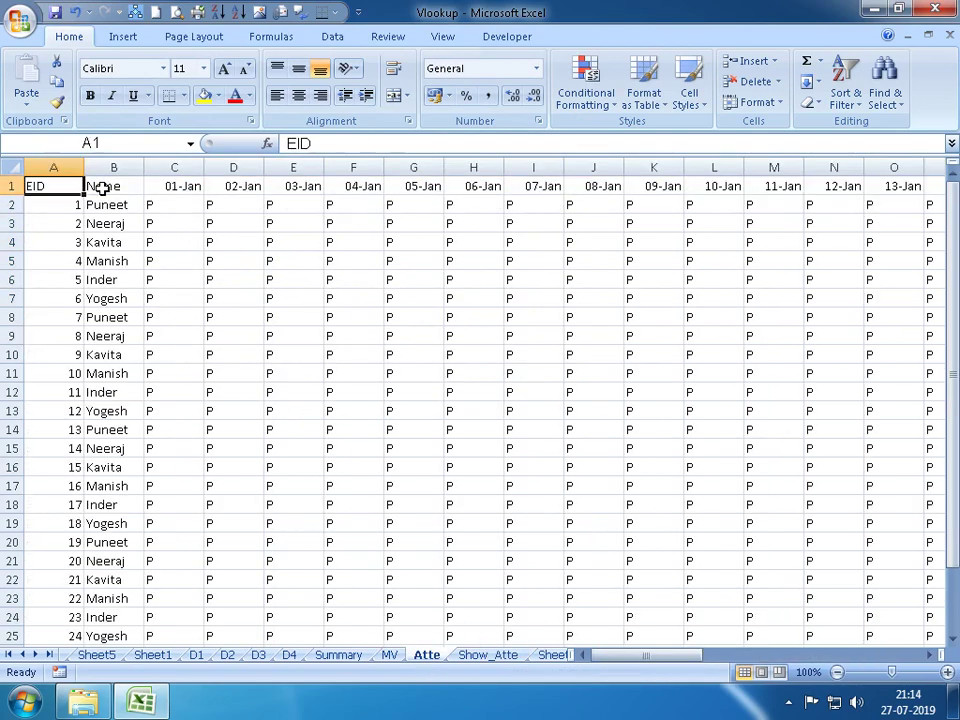
left_click(490, 655)
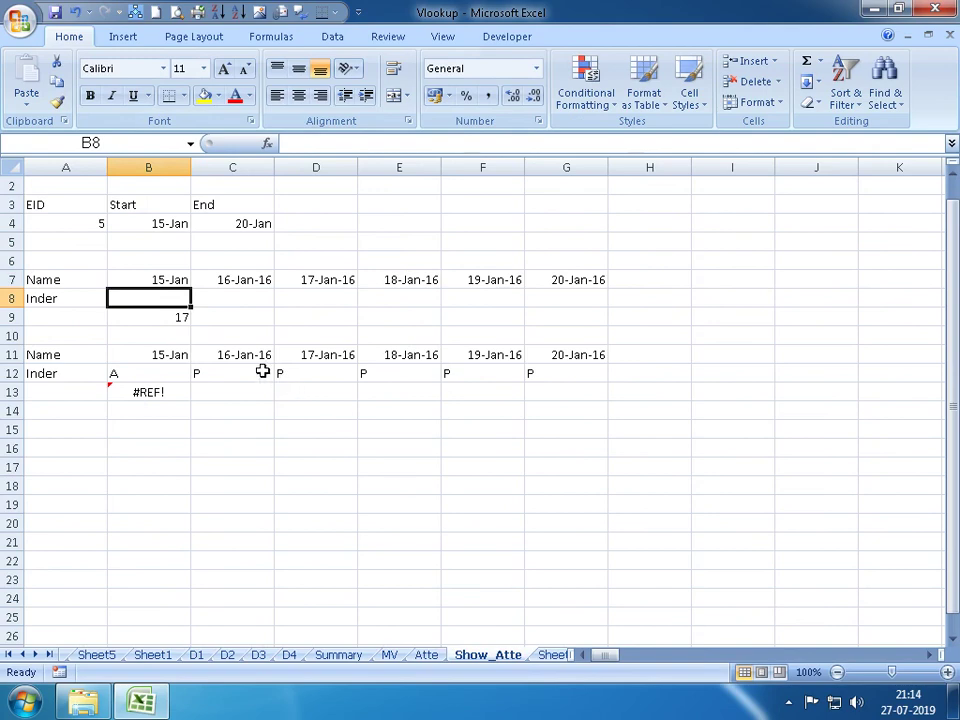
Enter =VLOOKUP(A8,Atte!A:AG,Show_Atte!B9,0) in B8 and check its result
type("=VLOOKUP(A8")
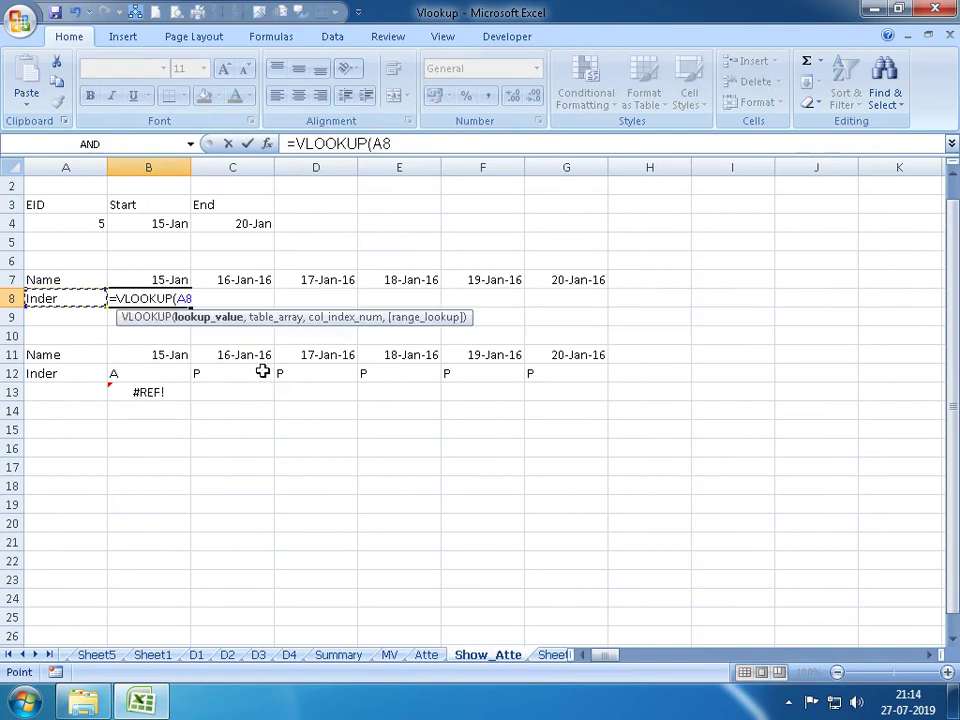
type(",")
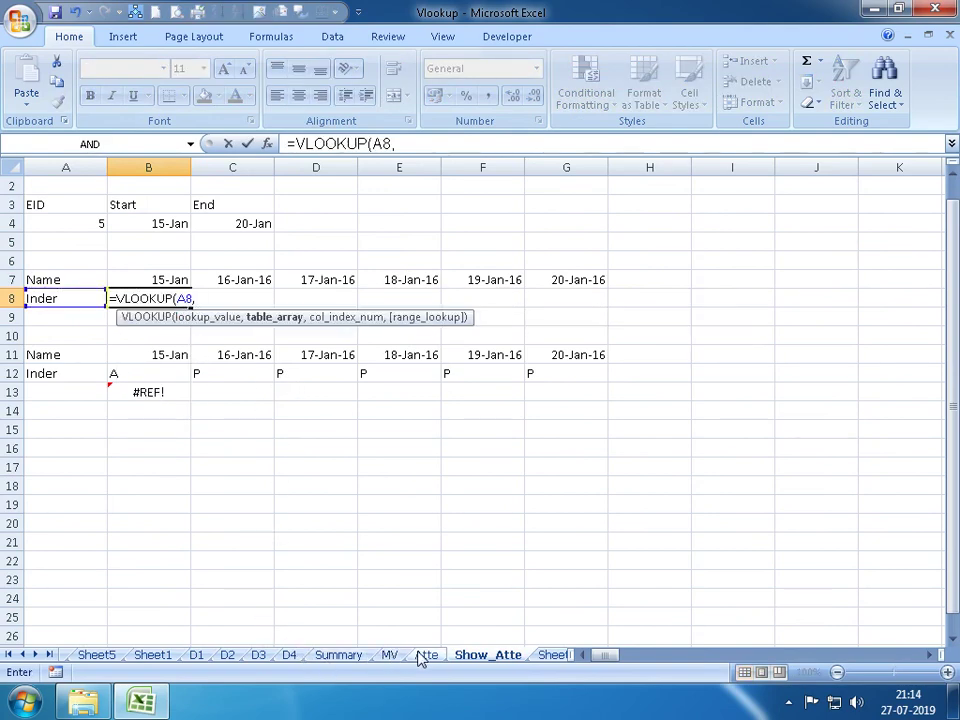
left_click(422, 657)
mouse_move(53, 167)
left_mouse_down()
mouse_move(954, 237)
mouse_move(578, 213)
mouse_move(581, 221)
left_mouse_up()
type(",")
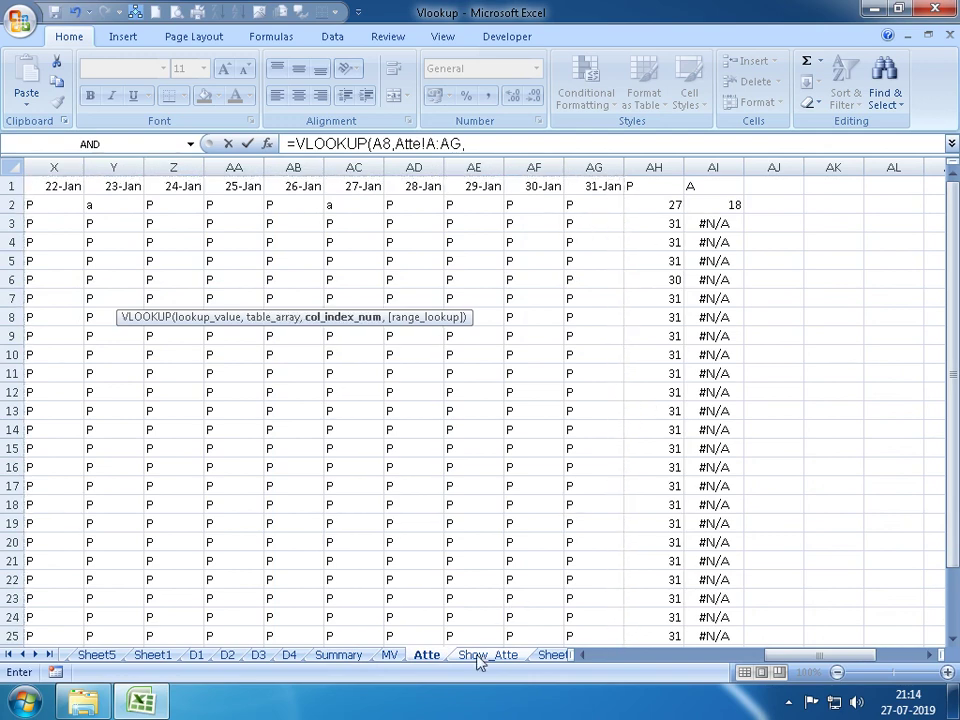
left_click(480, 655)
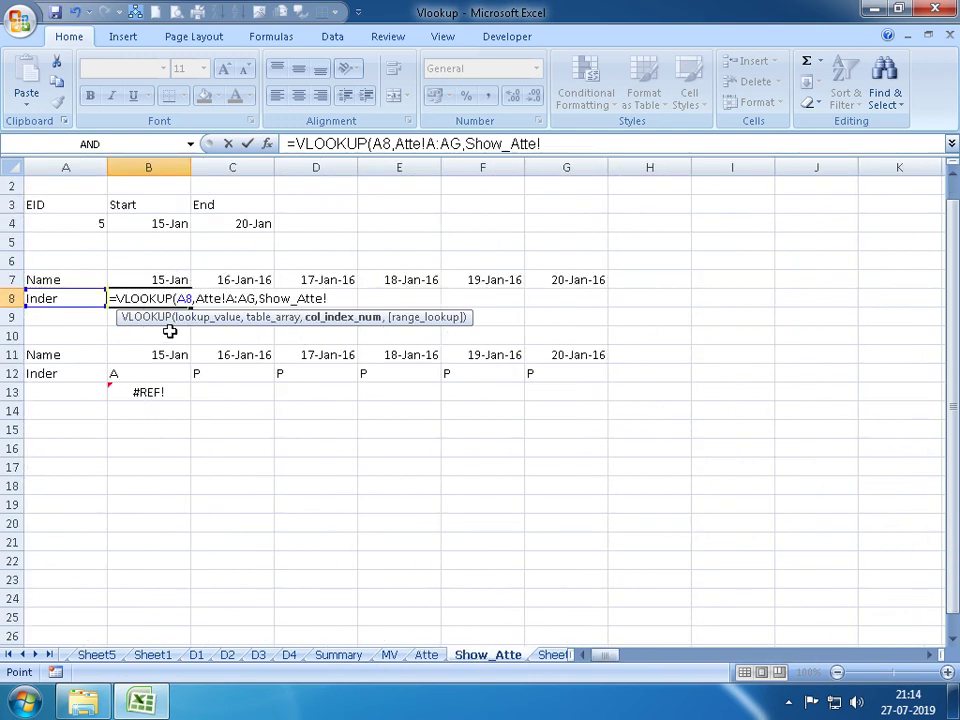
left_click(95, 319)
key("Right")
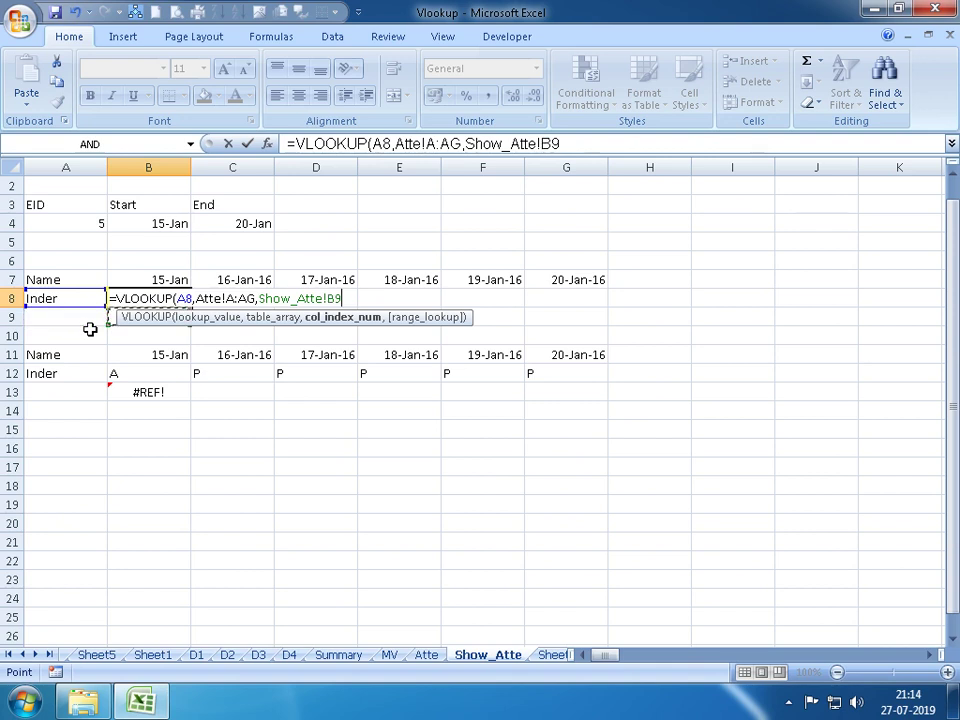
type(",0")
key("Return")
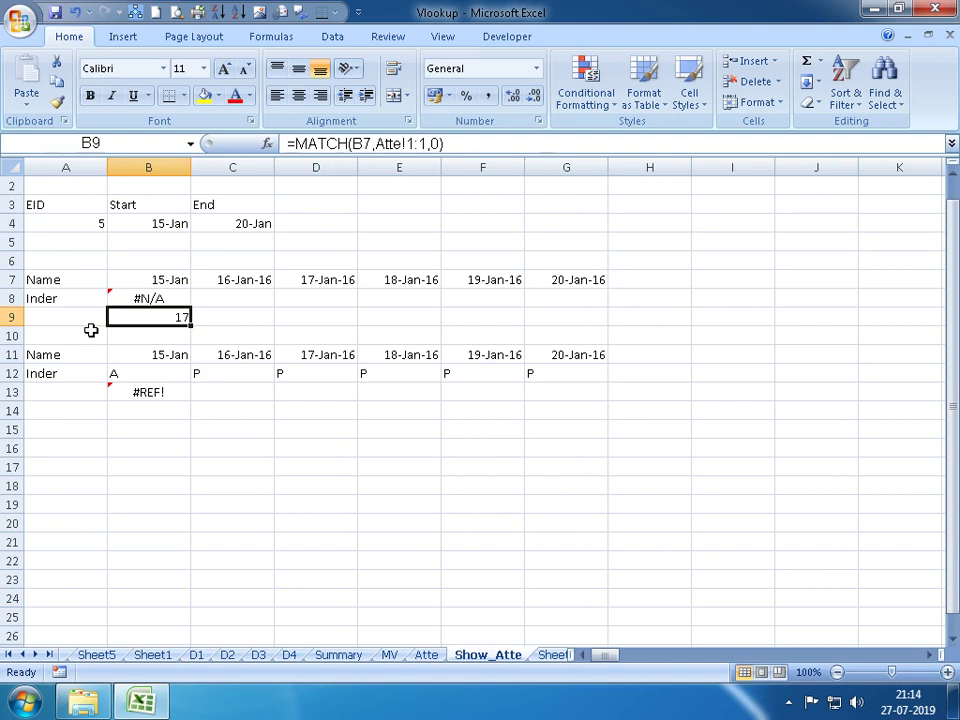
key("Up")
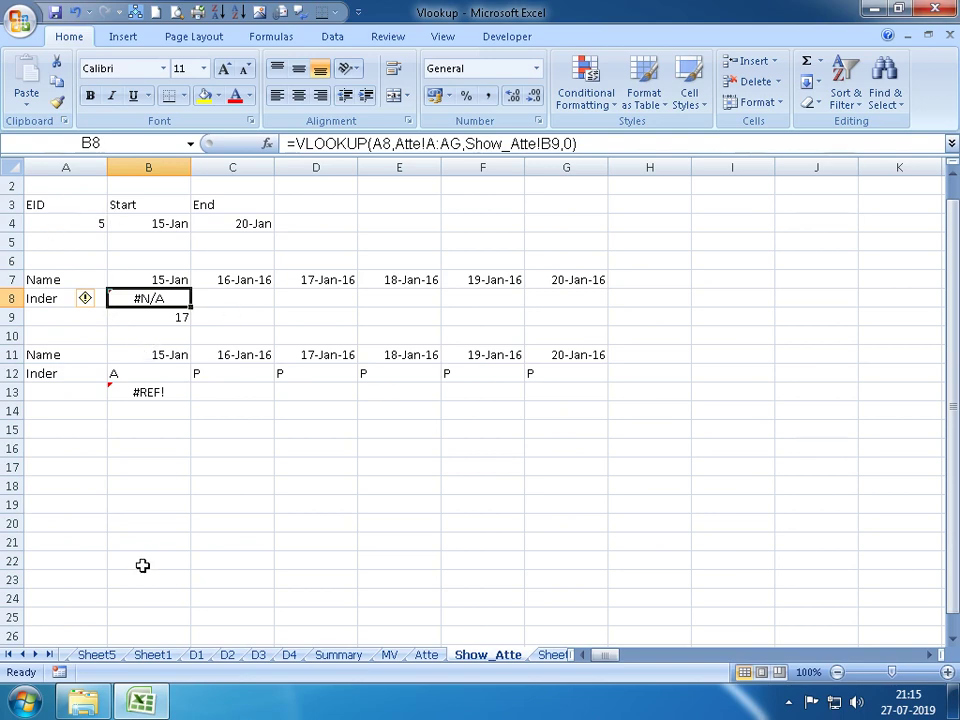
Close Vlookup without saving, reopen it from Recent Documents, and select B8's IFERROR formula on Show_Atte
key("alt+F4")
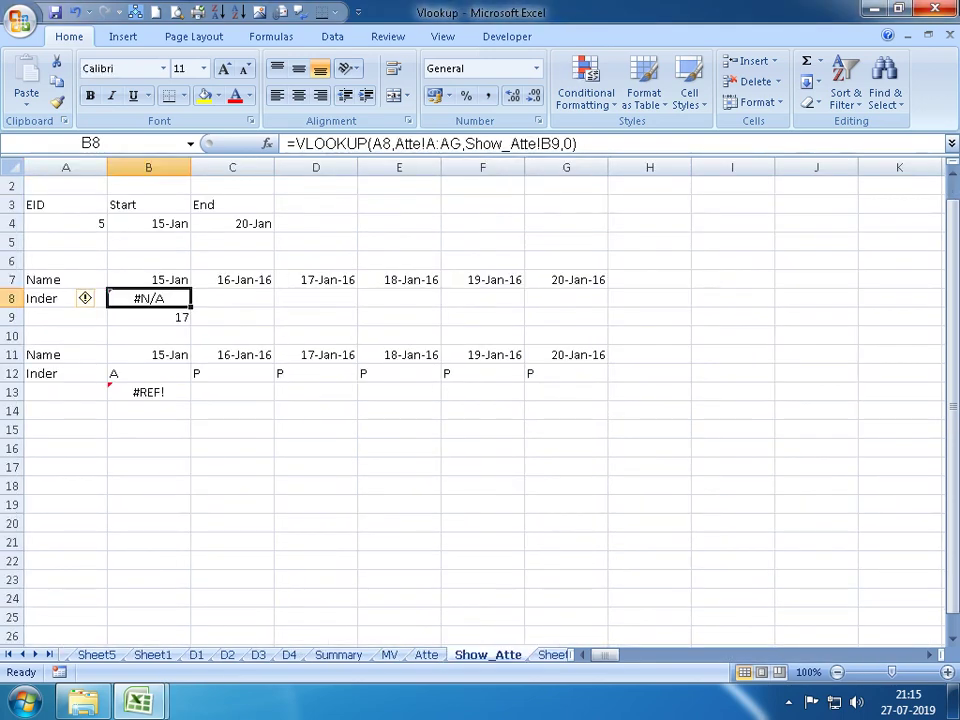
left_click(482, 395)
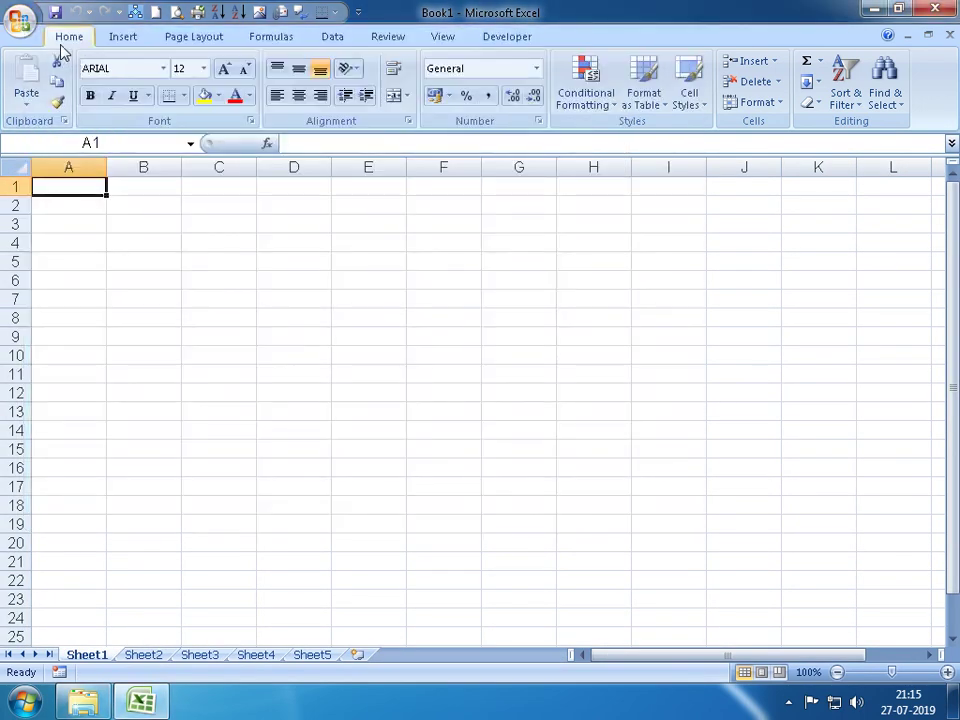
left_click(19, 19)
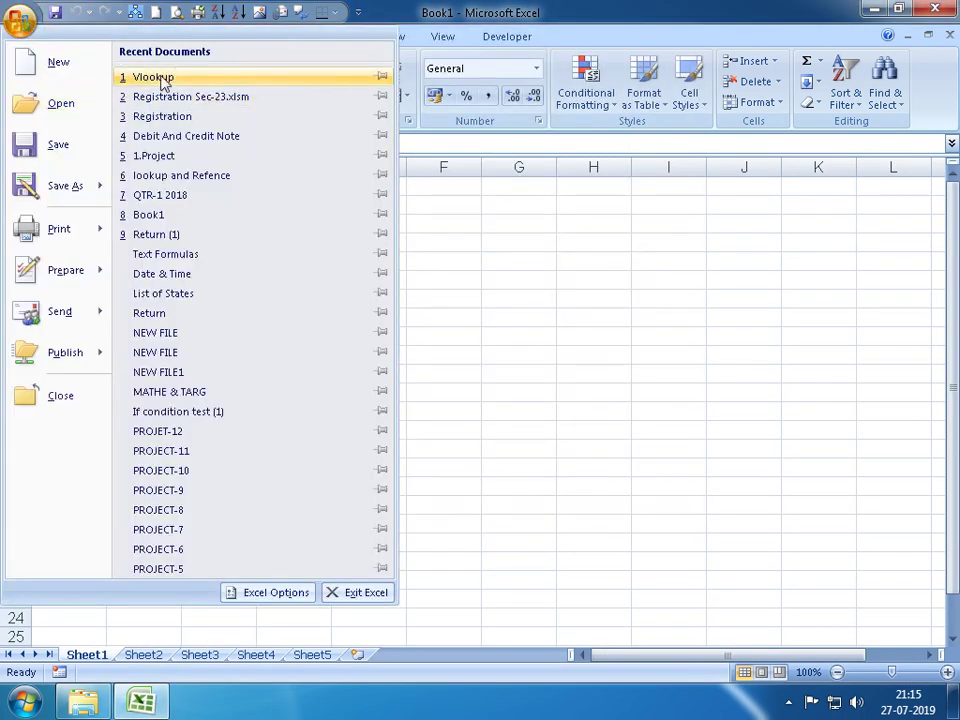
left_click(140, 76)
left_click(452, 656)
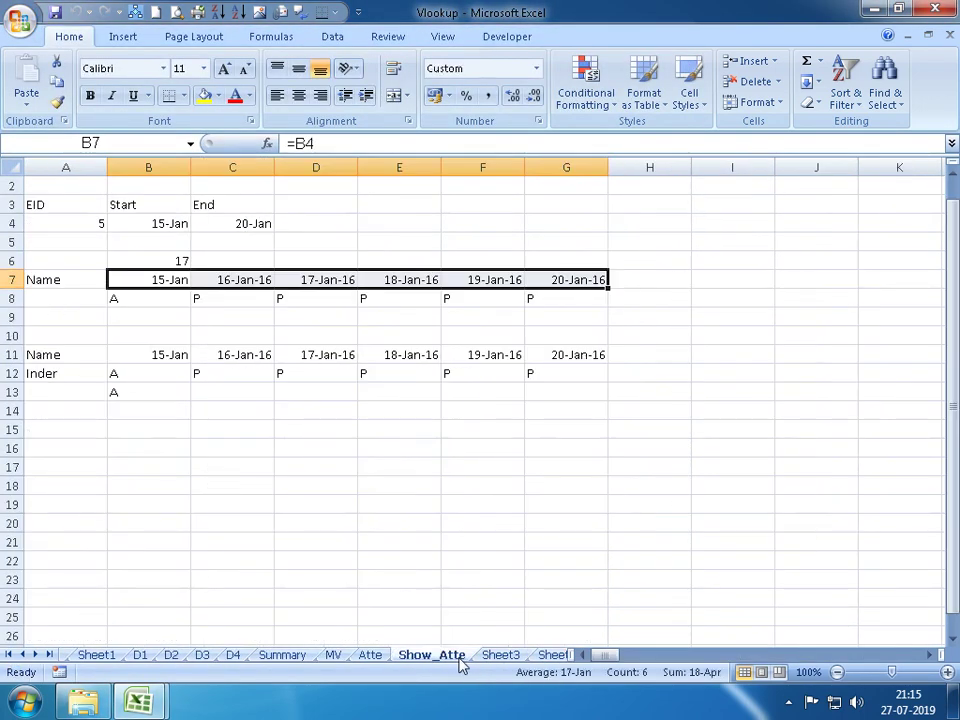
left_click(130, 298)
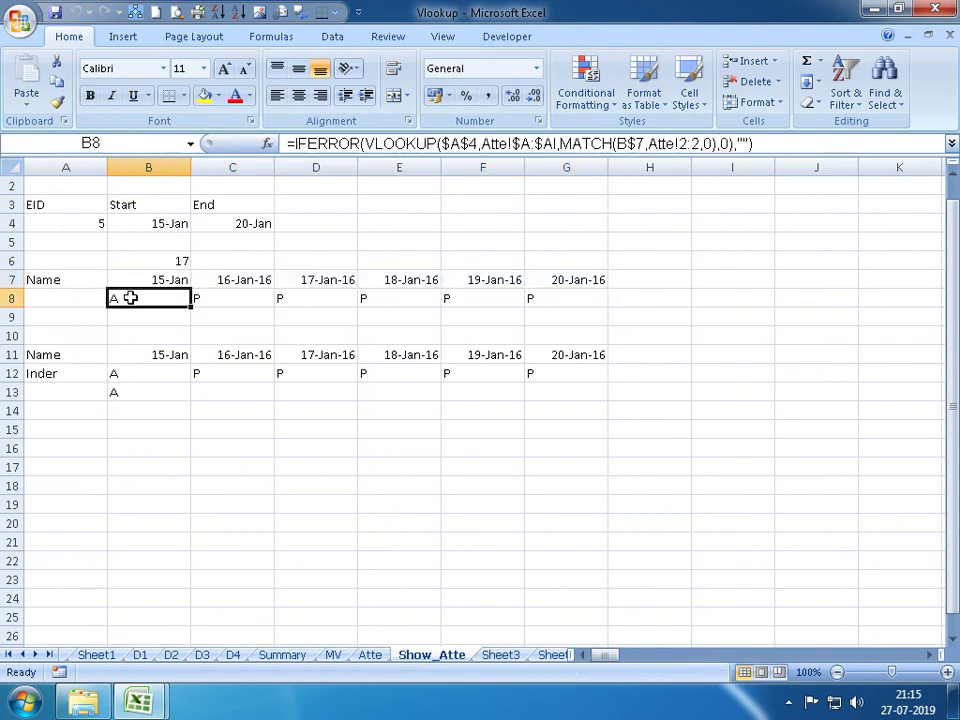
Examine B8's IFERROR formula, marking its MATCH part to swap for a B10 reference
key("F2")
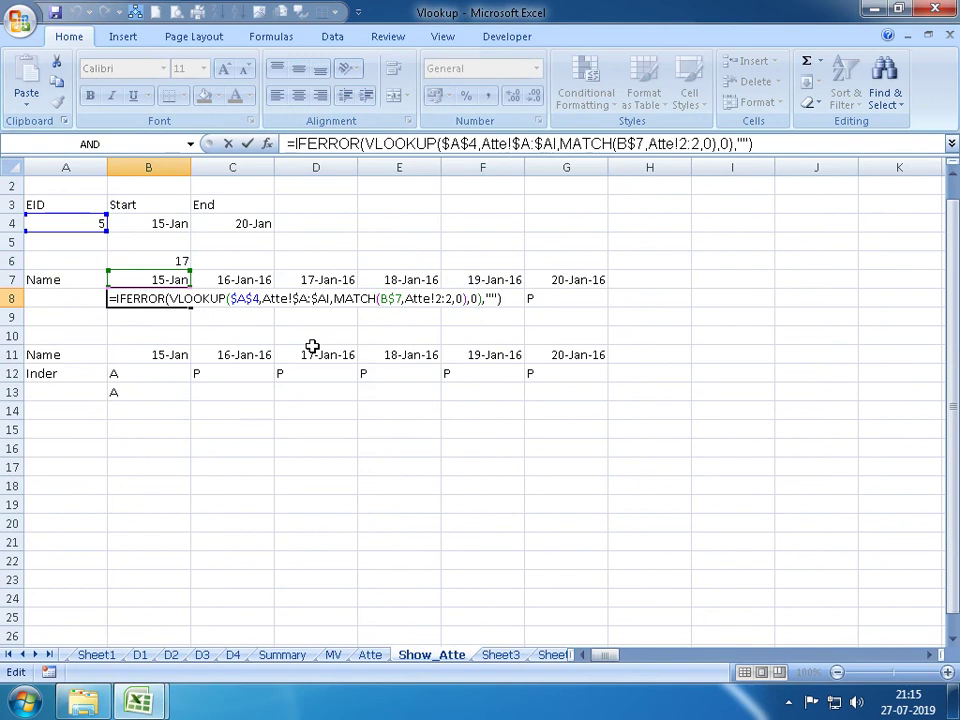
left_click(166, 298)
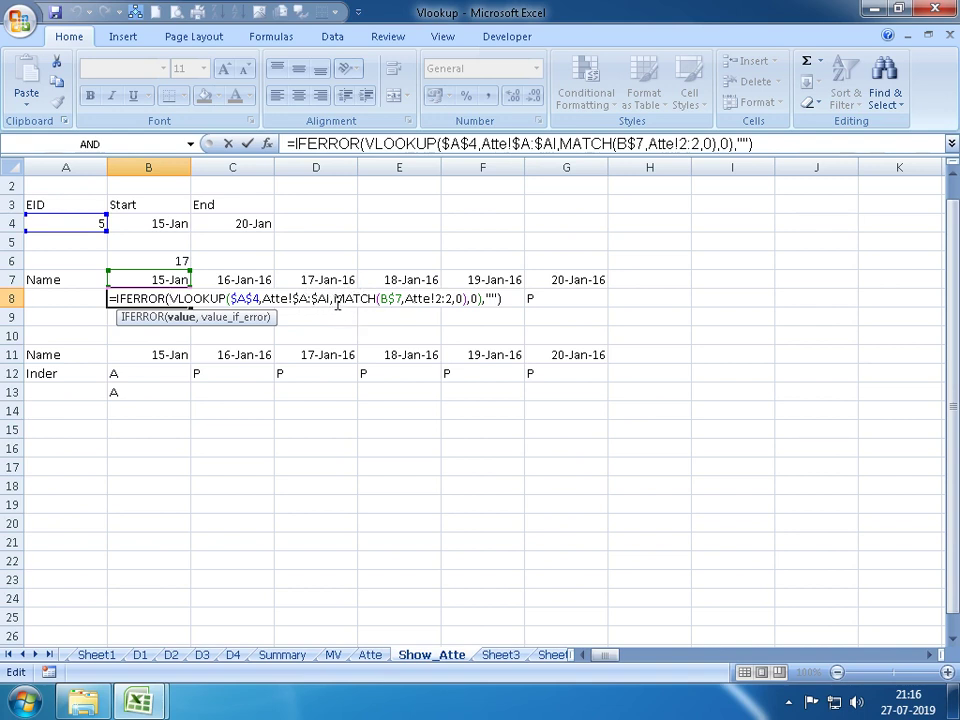
left_click_drag(335, 299, 463, 328)
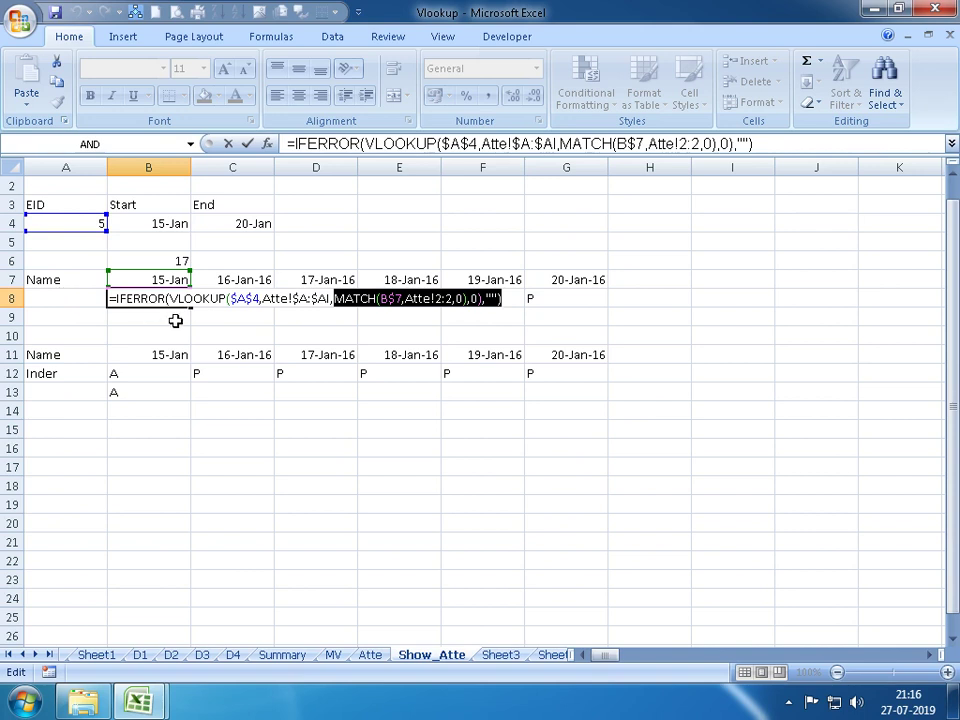
left_click(163, 336)
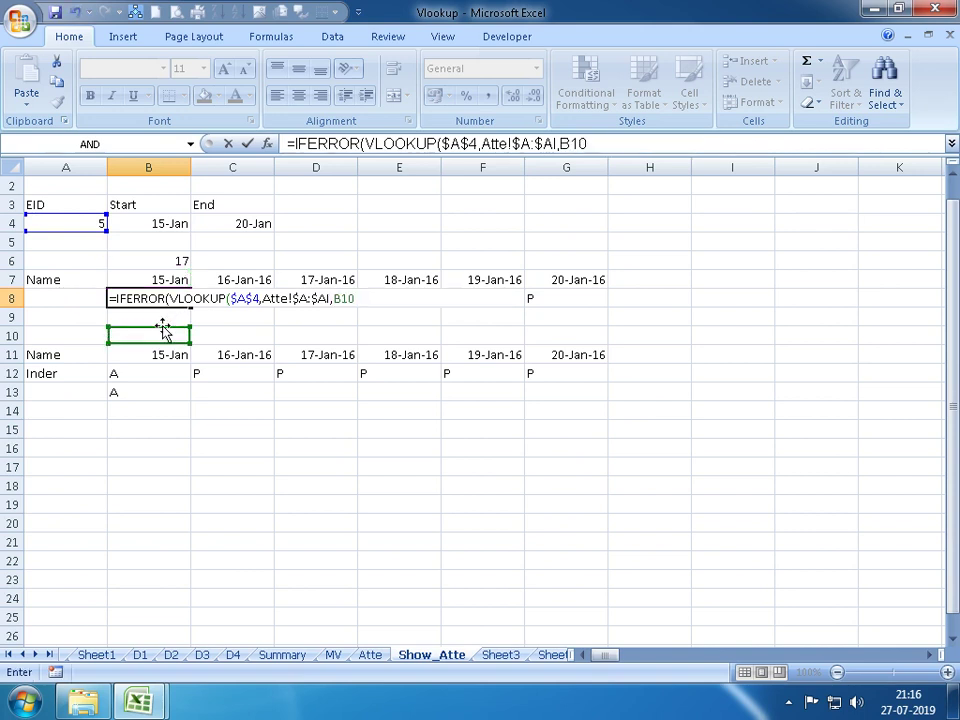
Cancel the edit and clear the old results in rows 8 and 9
key("Escape")
left_click_drag(79, 298, 551, 303)
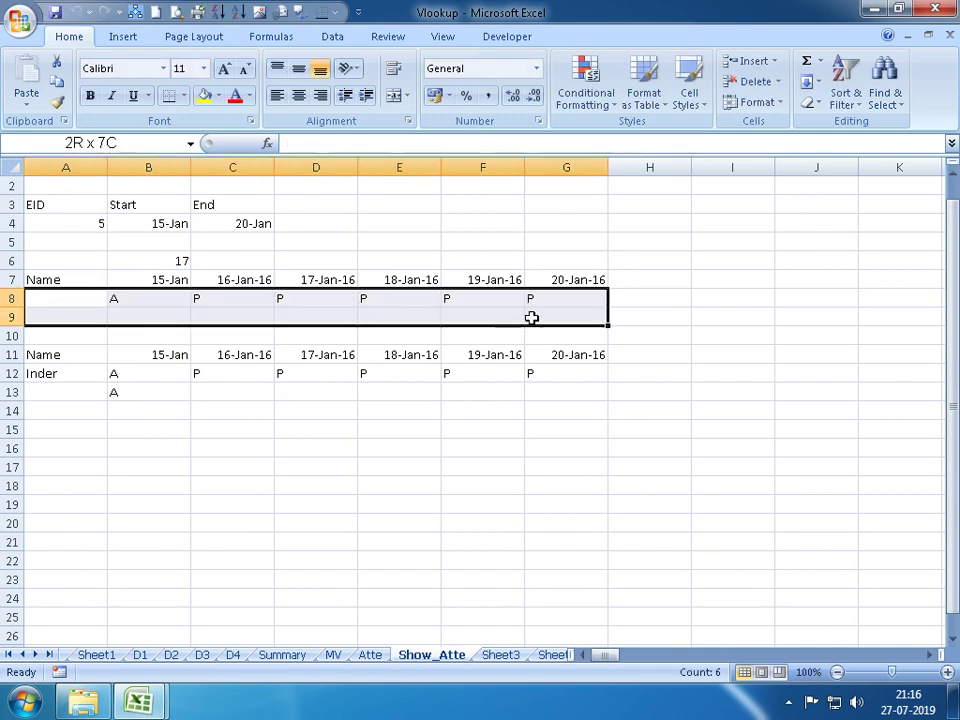
key("Delete")
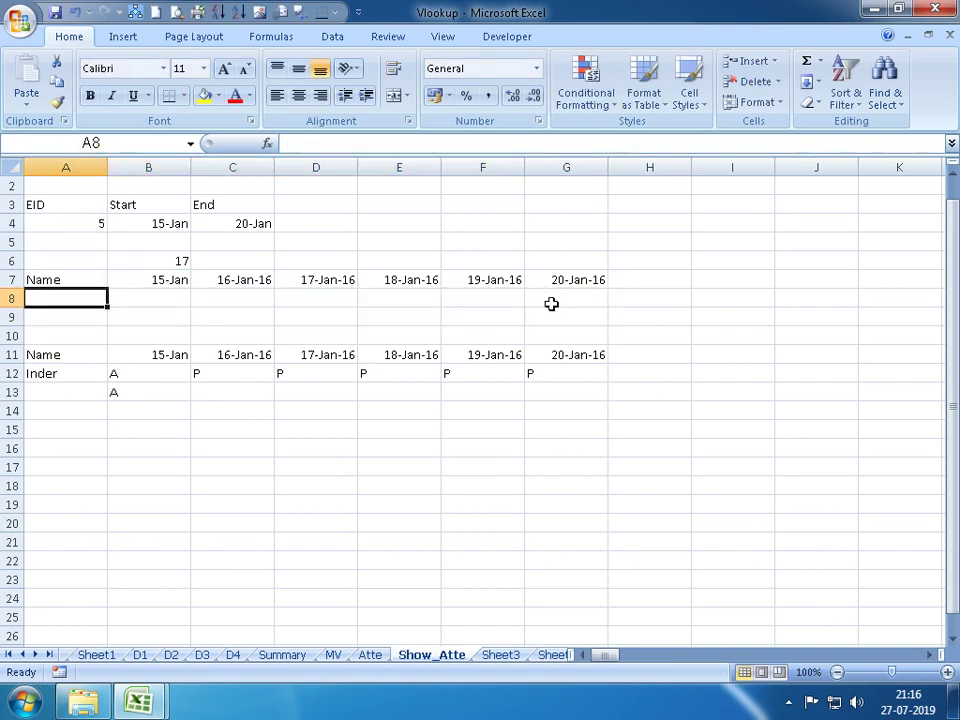
Complete the A8 name lookup using A4 and the table Atte!A2:AI29
type("=VLOOKUP(")
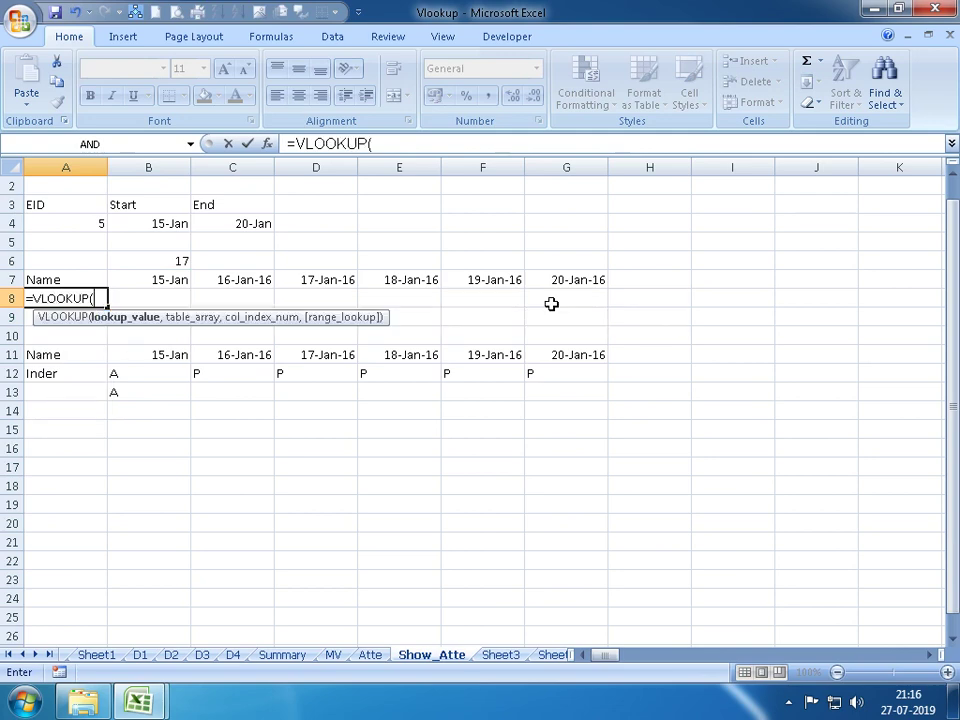
key("Up")
key("Up")
key("Up")
key("Up")
type(",")
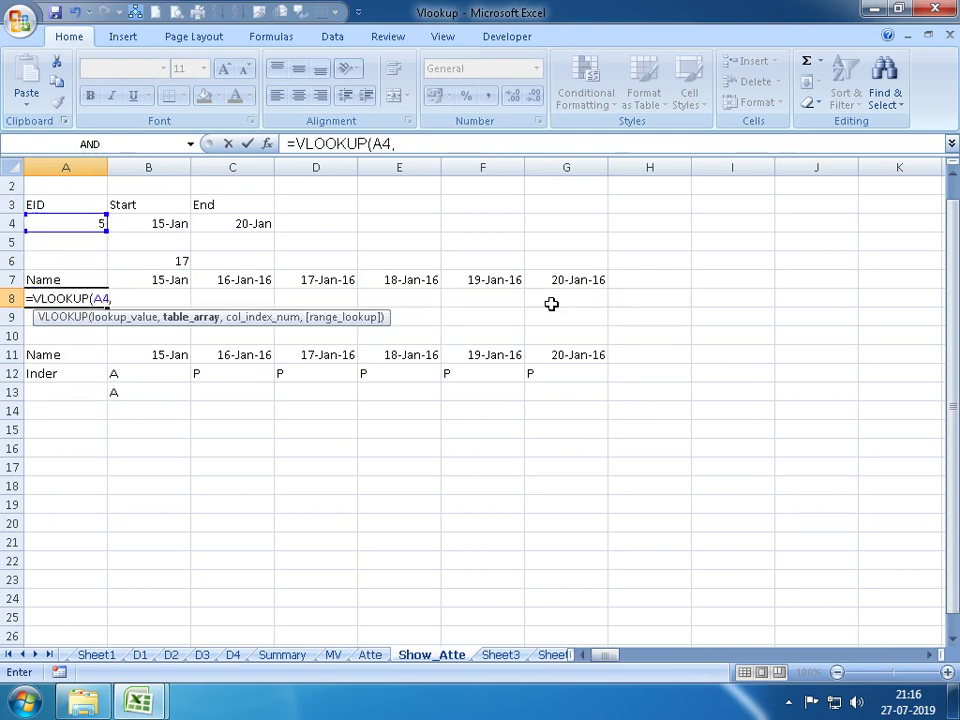
left_click(364, 657)
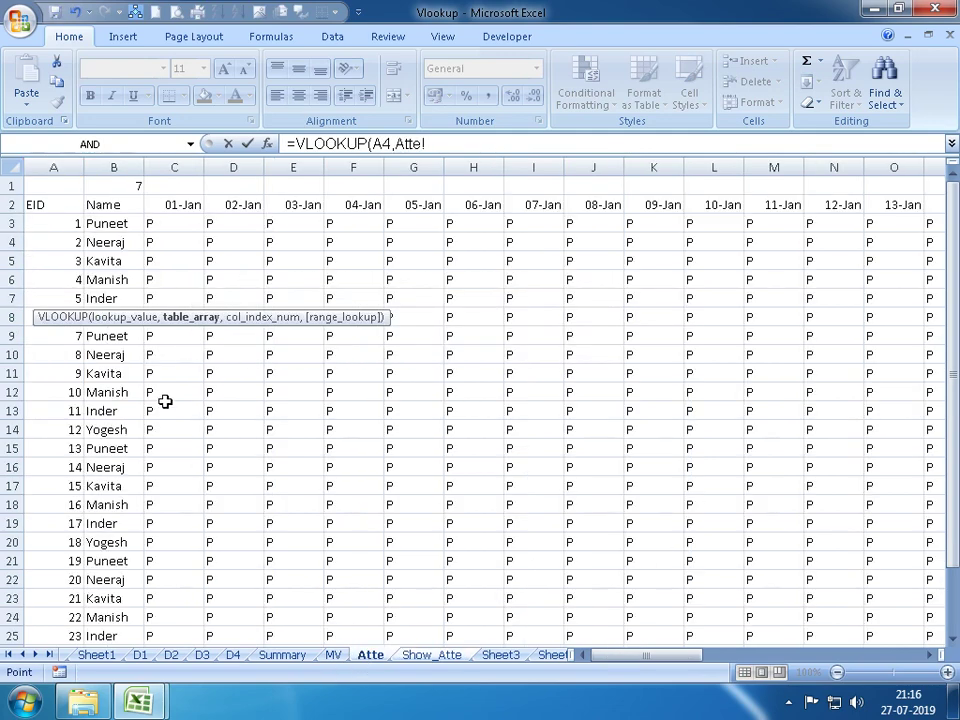
left_click(54, 209)
key("ctrl+shift+End")
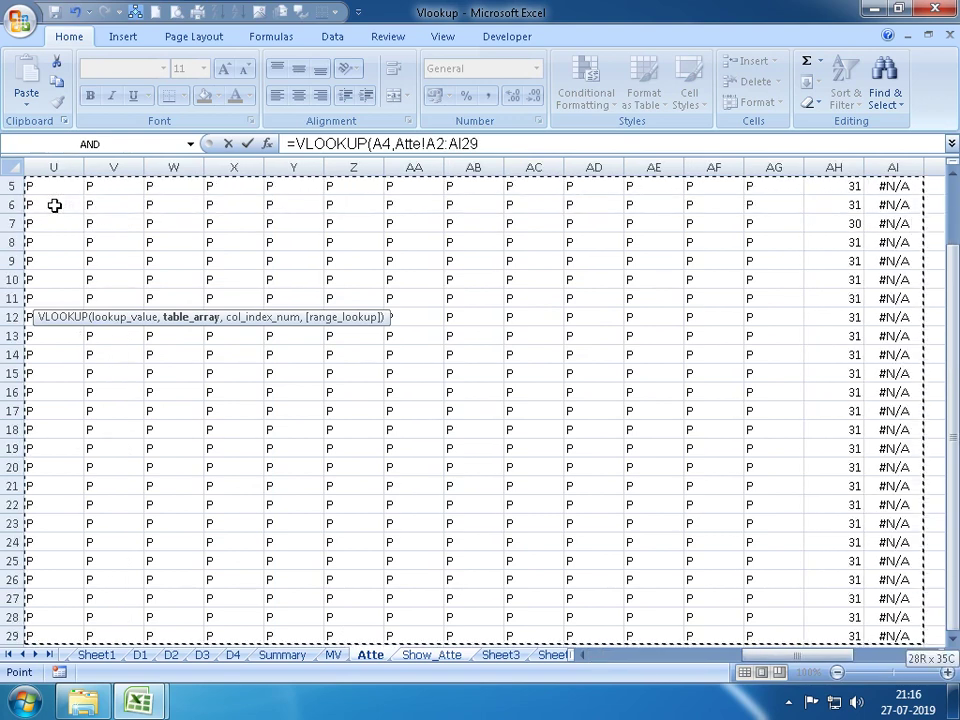
type(",2,2,")
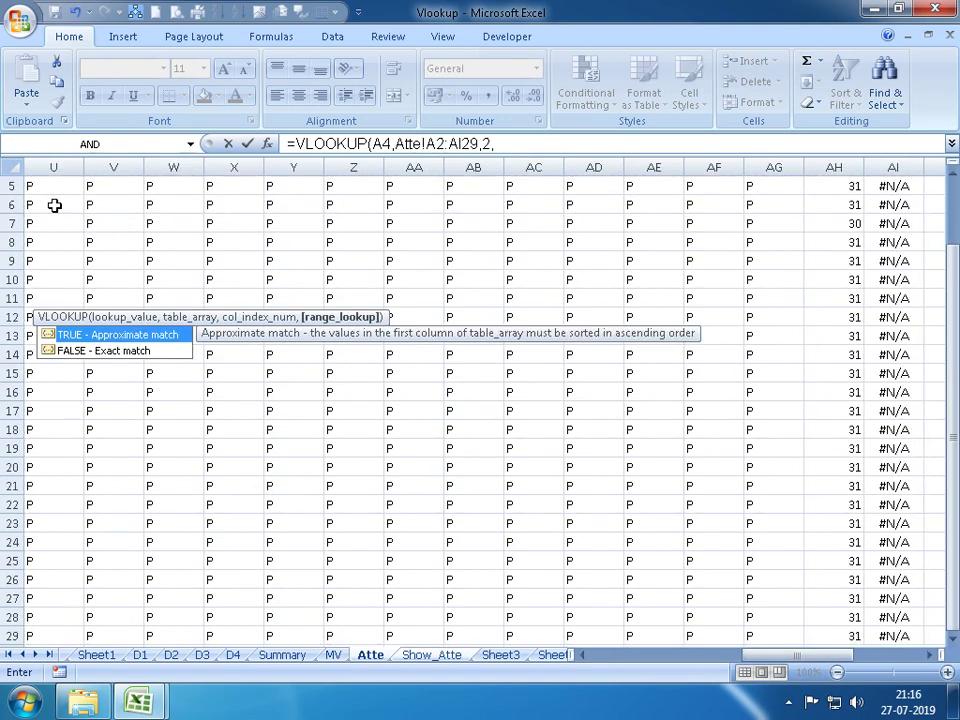
key("Return")
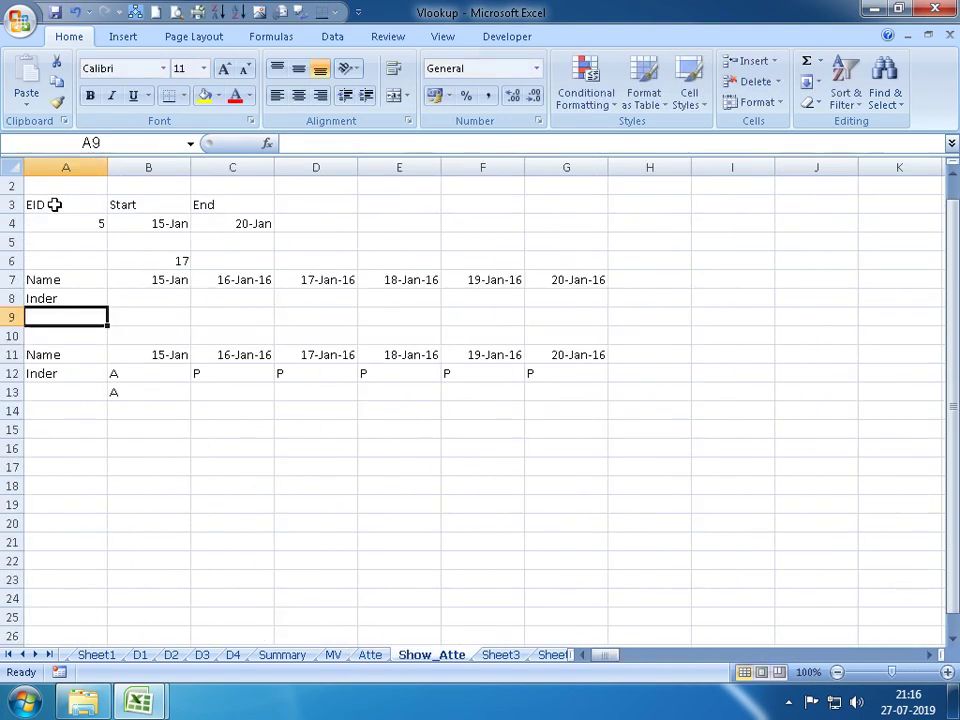
Start B8's VLOOKUP with lookup value A4 and table Atte!A2:AI29
key("Up")
key("Right")
type("=VL")
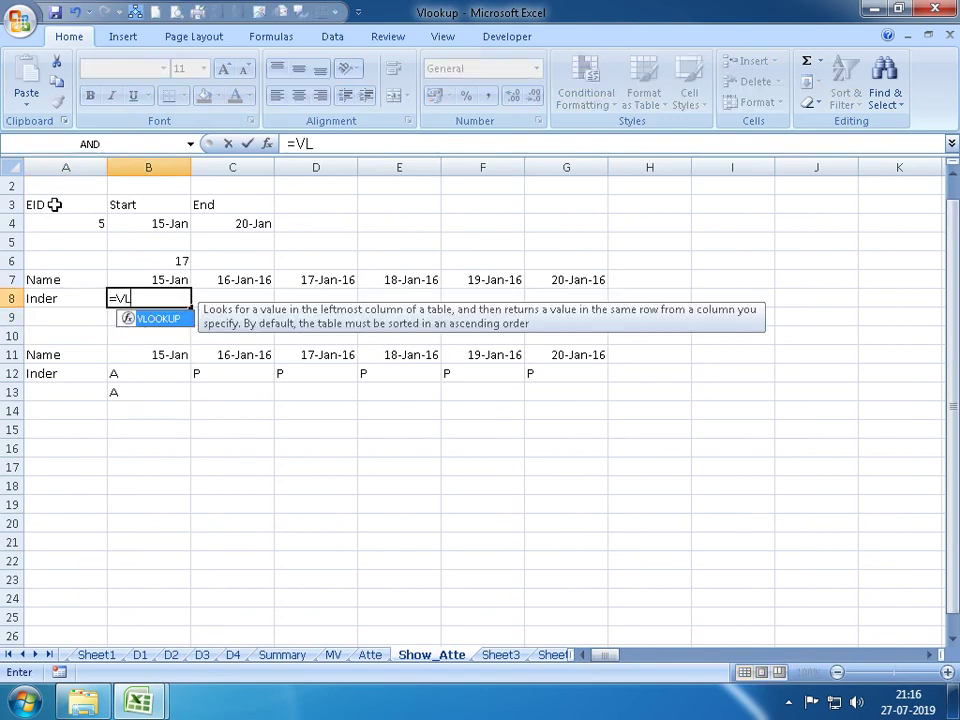
key("Tab")
key("Up")
key("Up")
key("Up")
key("Up")
key("Left")
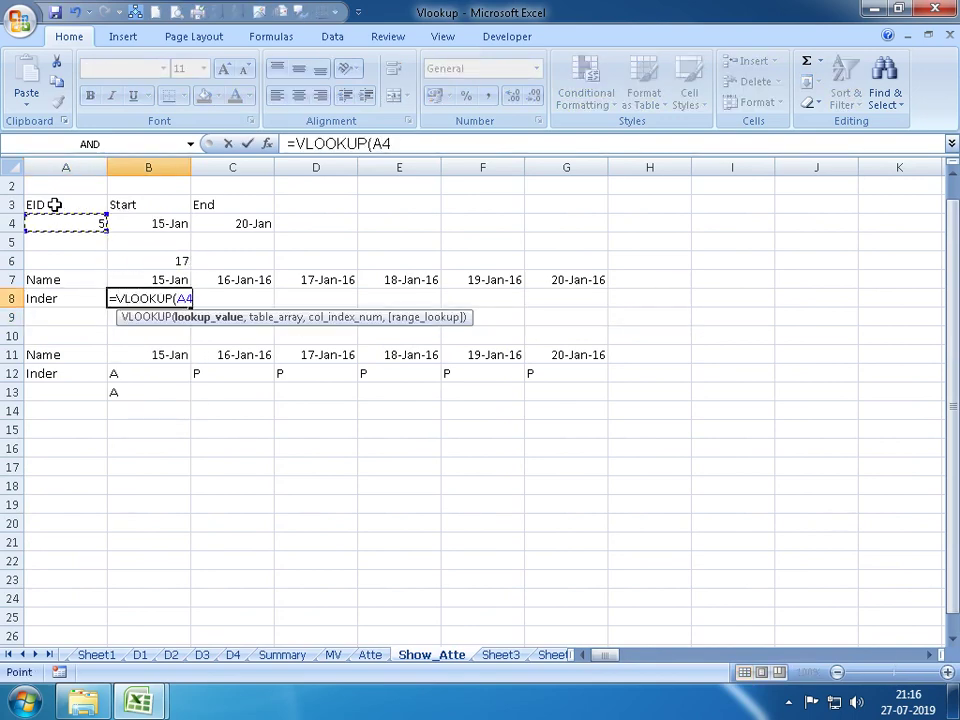
key("F8")
key("BackSpace")
key("BackSpace")
type(",")
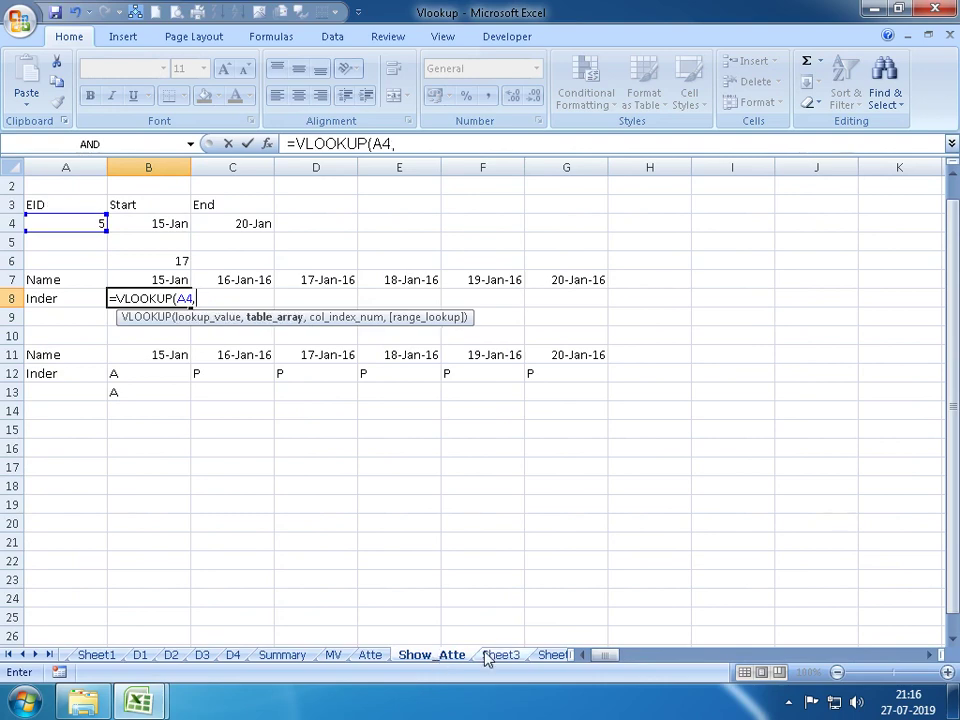
left_click(370, 654)
left_click(81, 262)
key("Home")
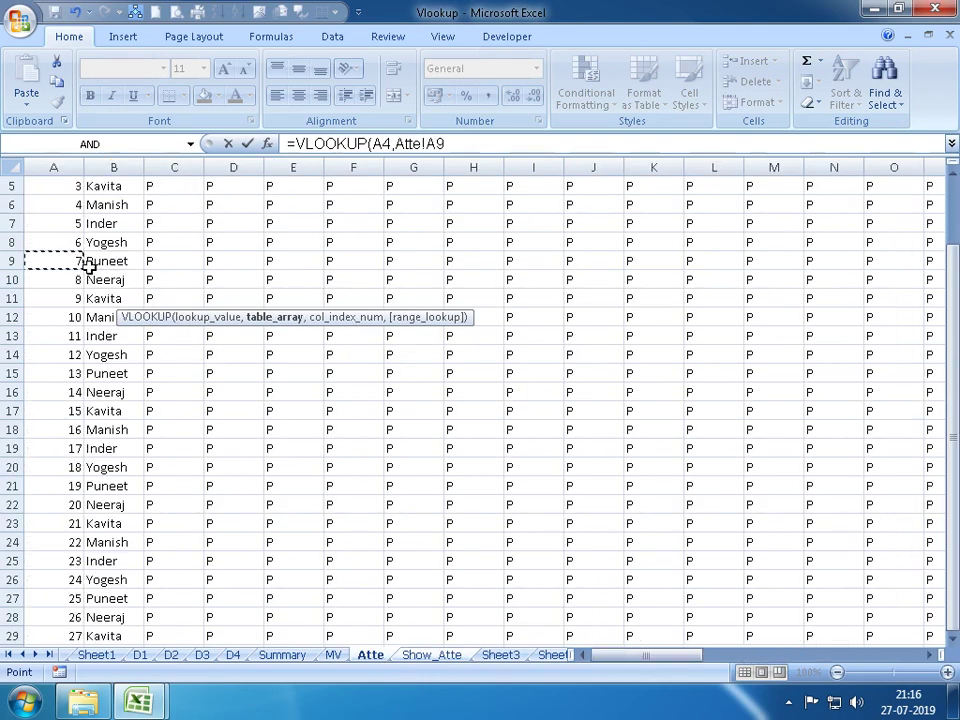
key("ctrl+Up")
key("ctrl+shift+Right")
key("ctrl+shift+Down")
type("2:AI29,")
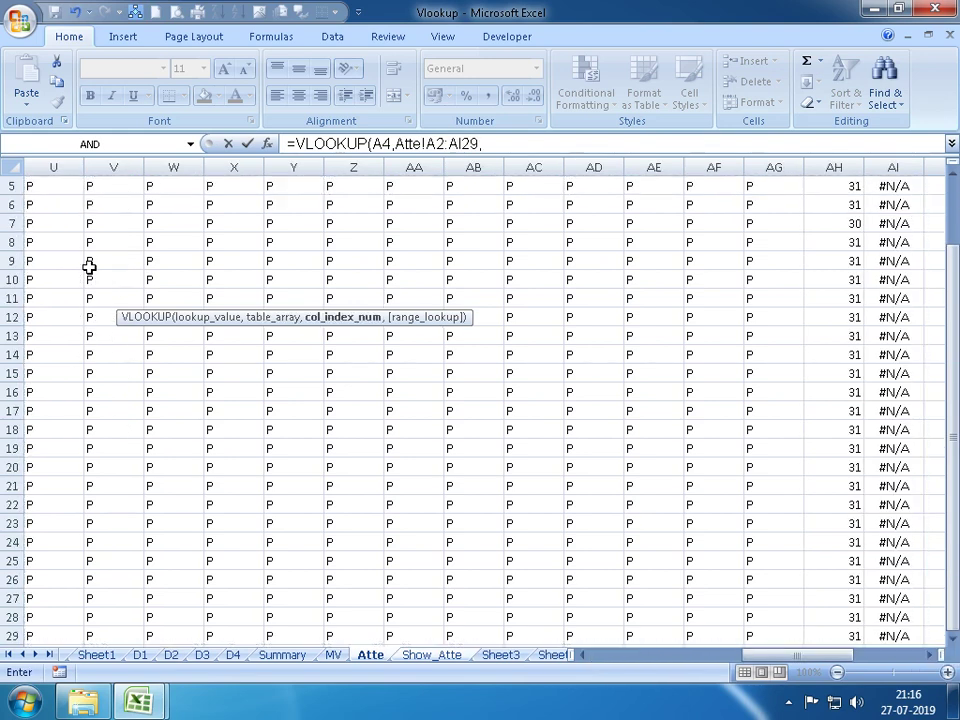
Finish B8 with MATCH(Show_Atte!B7,Atte!2:2,0) as column index and exact match 0
left_click(410, 652)
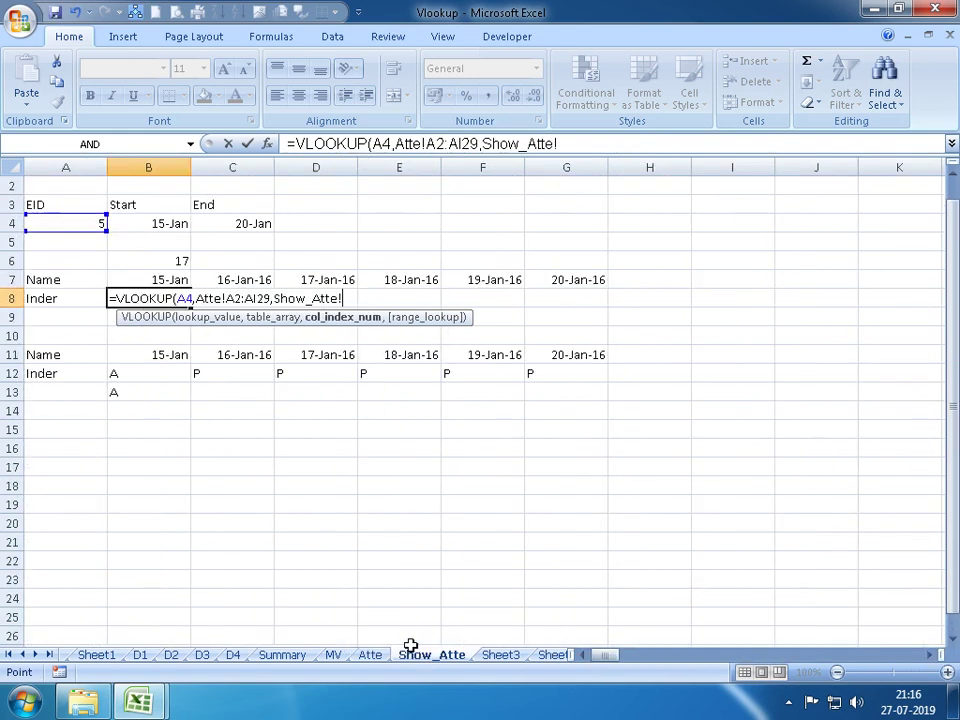
key("BackSpace")
key("BackSpace")
key("BackSpace")
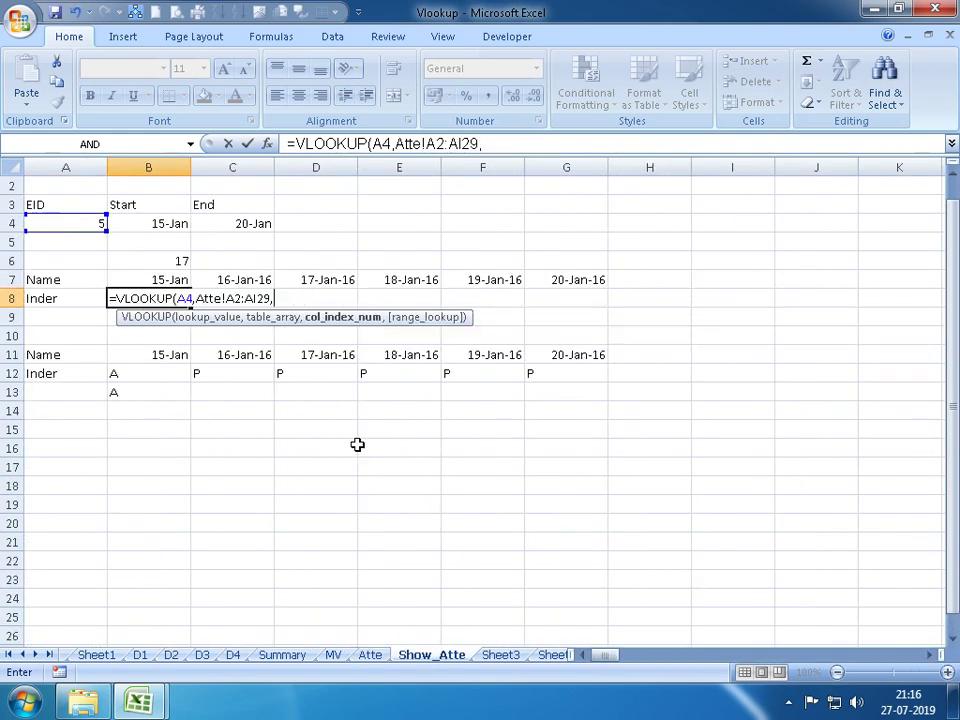
type("MATCH(")
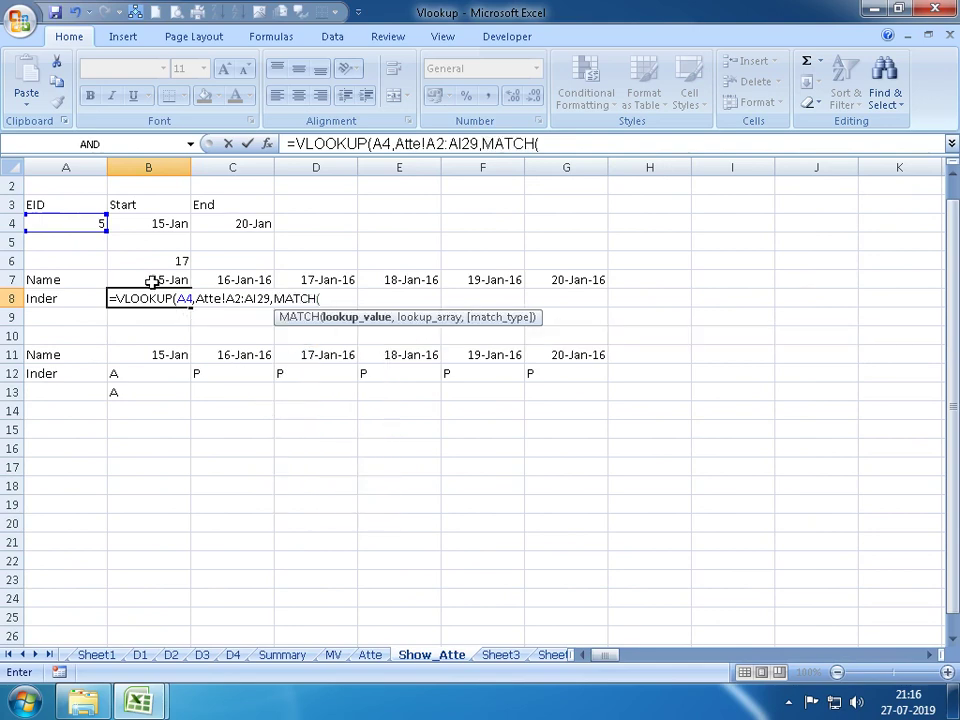
left_click(148, 279)
type(",")
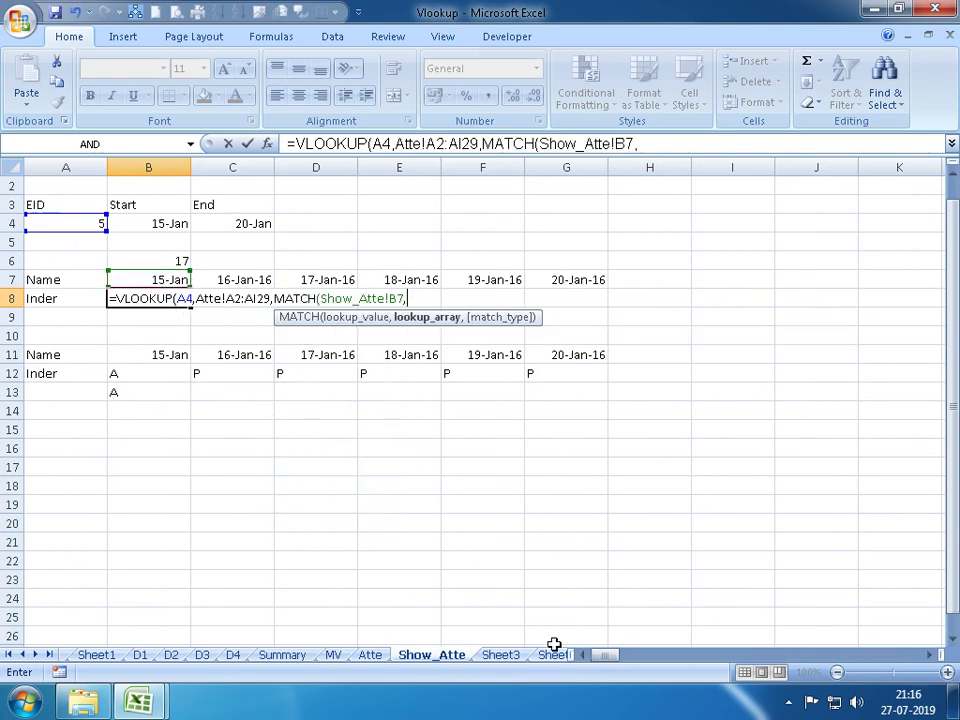
left_click(370, 655)
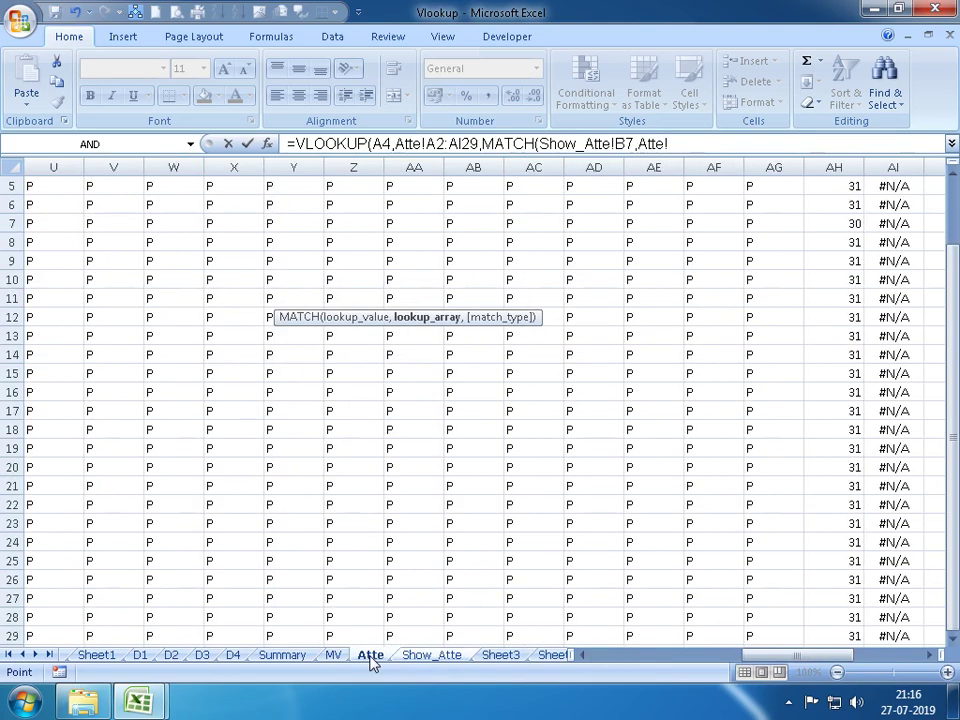
left_click(49, 199)
scroll(49, 199, "up", 1)
left_click(48, 190)
key("shift+space")
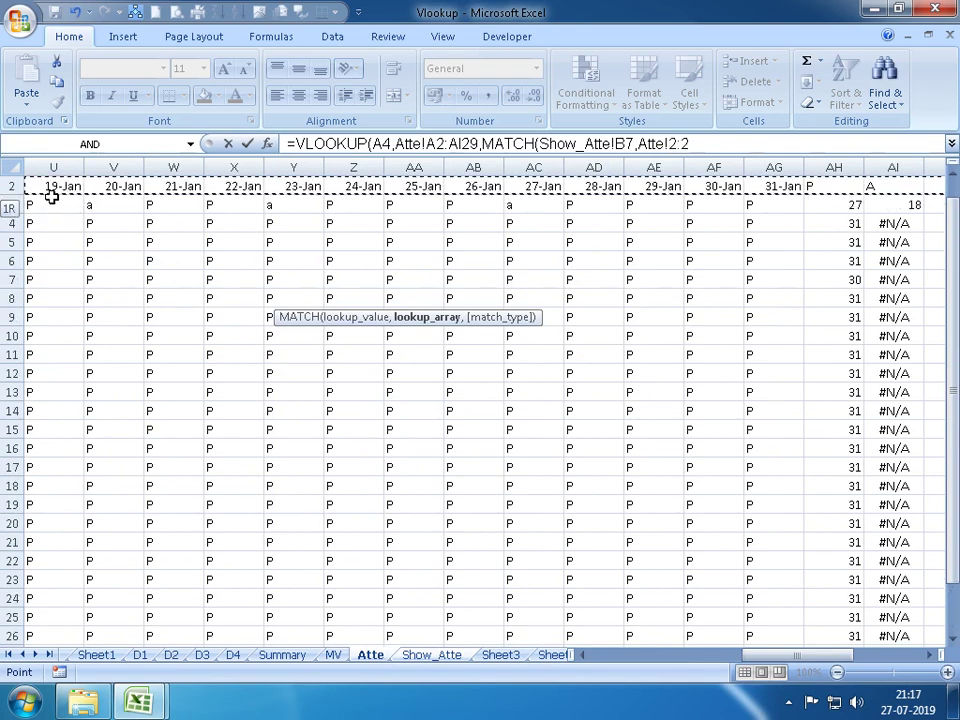
type(",0)")
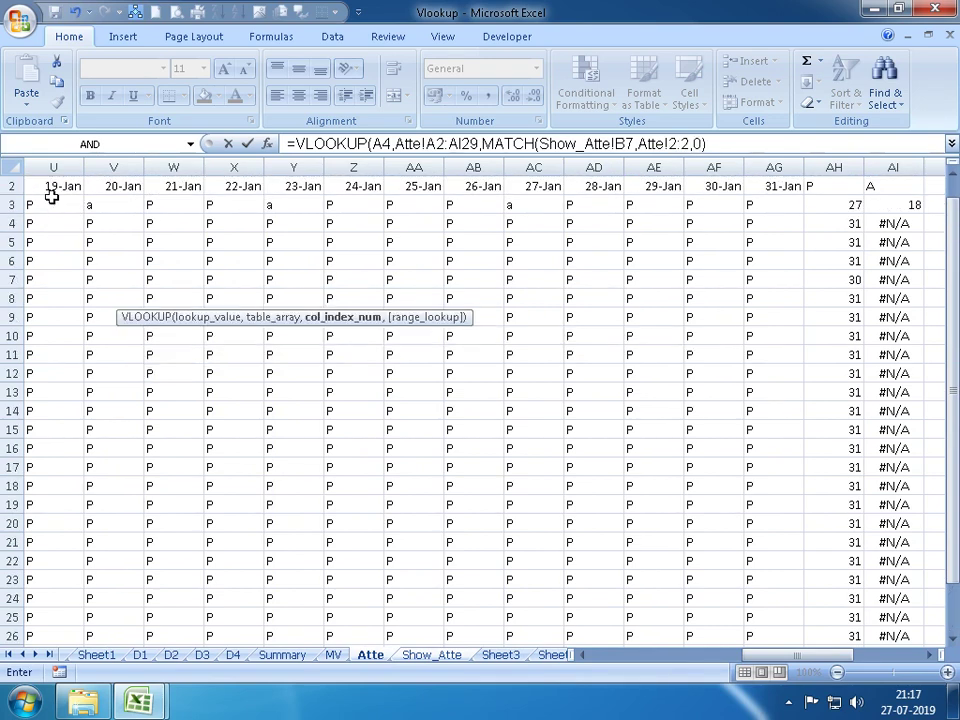
type(",0")
key("Return")
key("Return")
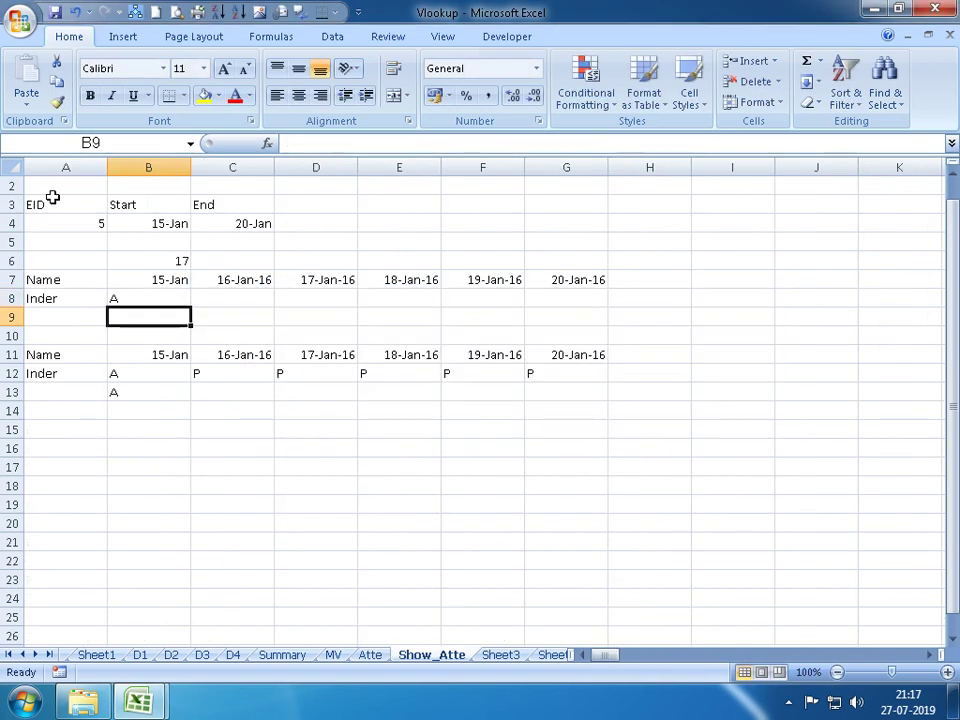
Lock B8's A4, A2, AI29, B7 and 2:2 references with F4
key("Up")
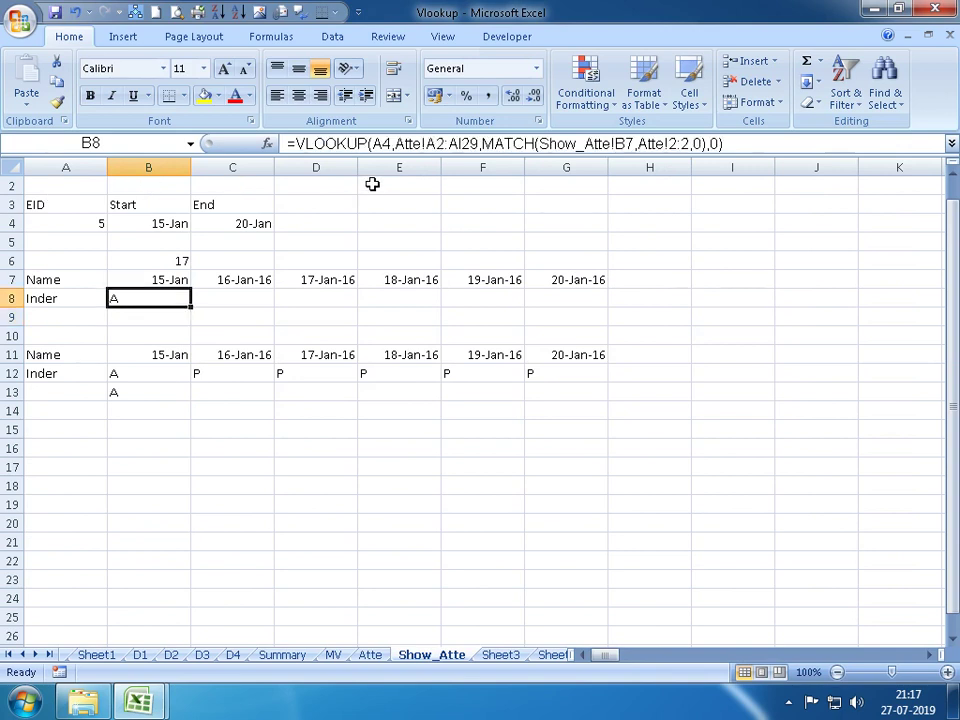
left_click(370, 145)
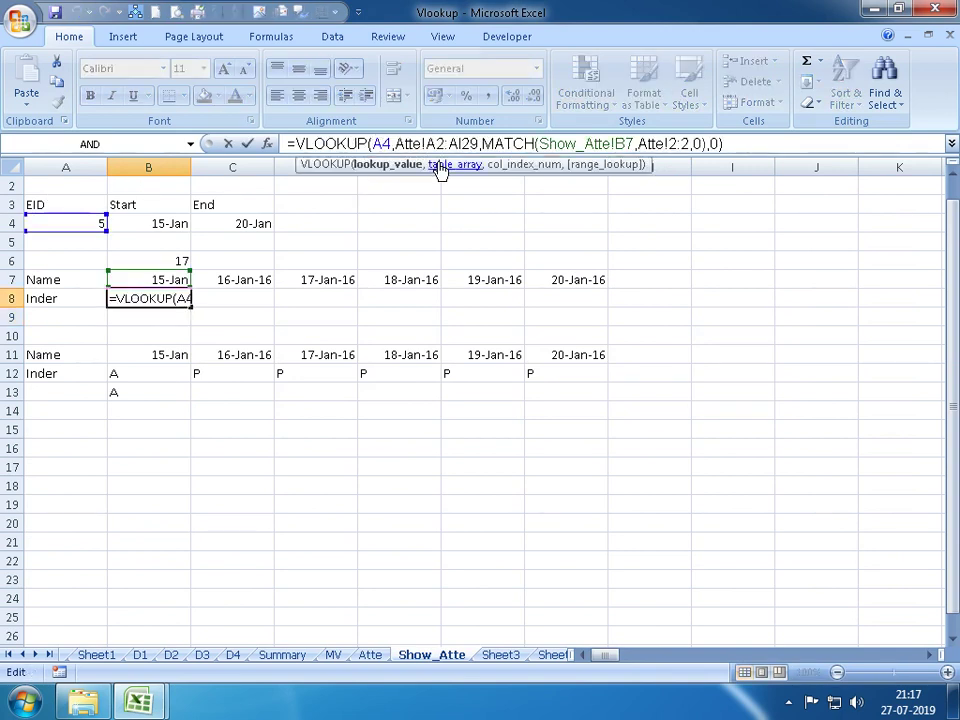
key("F4")
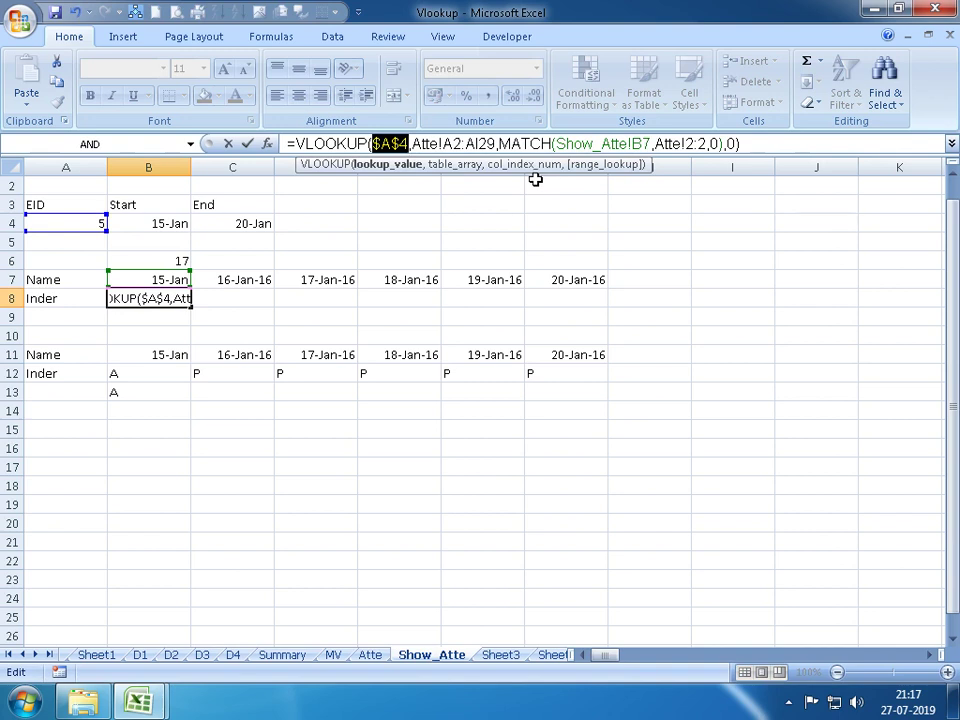
left_click(450, 145)
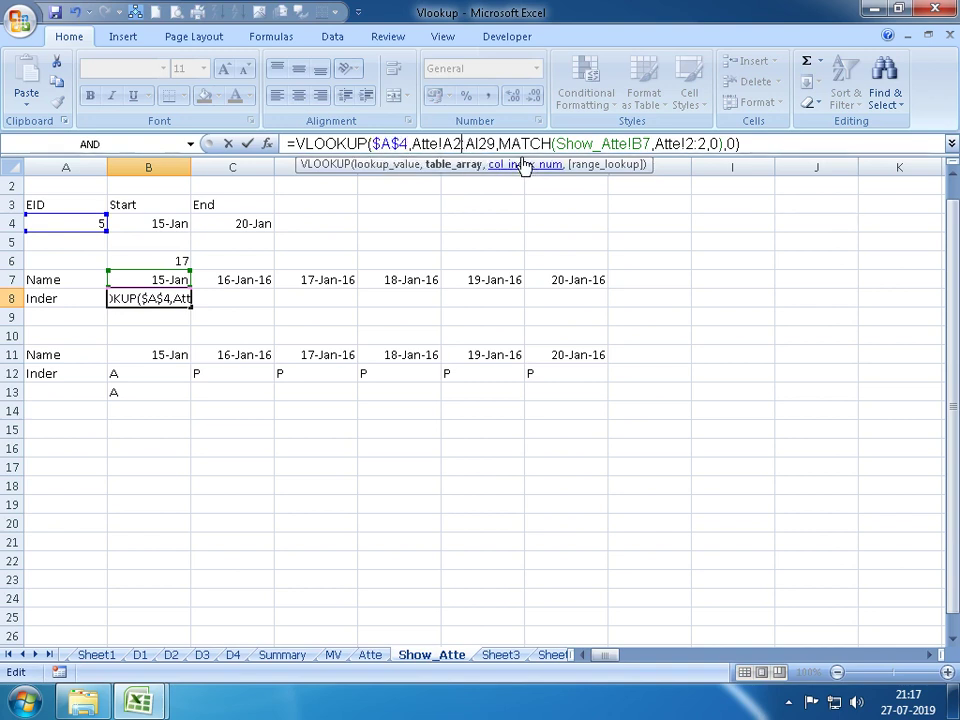
key("F4")
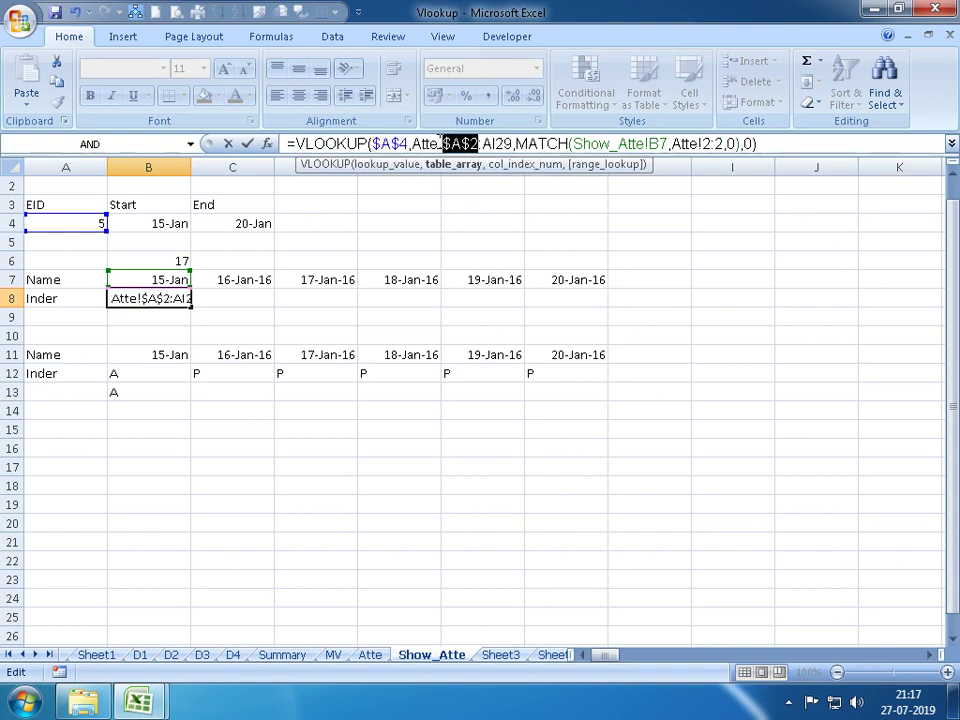
left_click(500, 143)
key("F4")
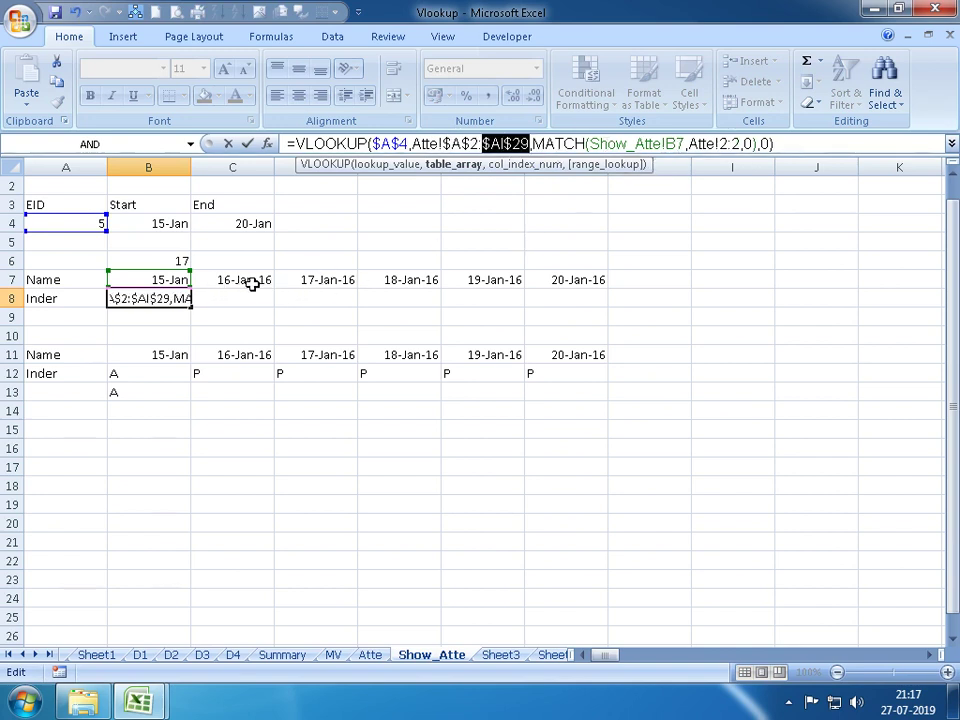
left_click(668, 143)
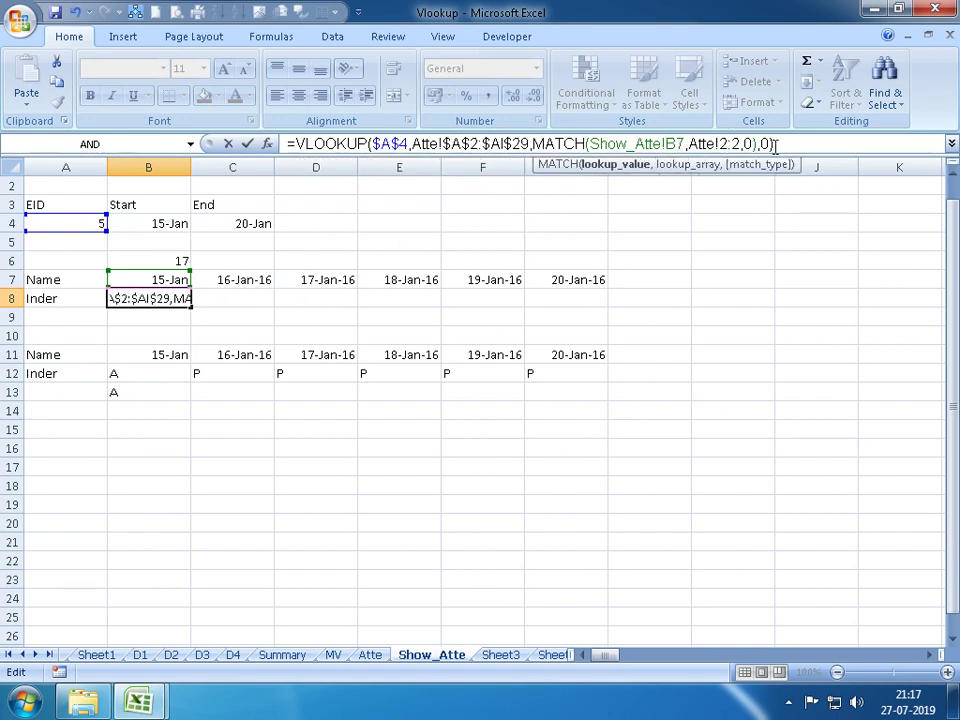
key("F4")
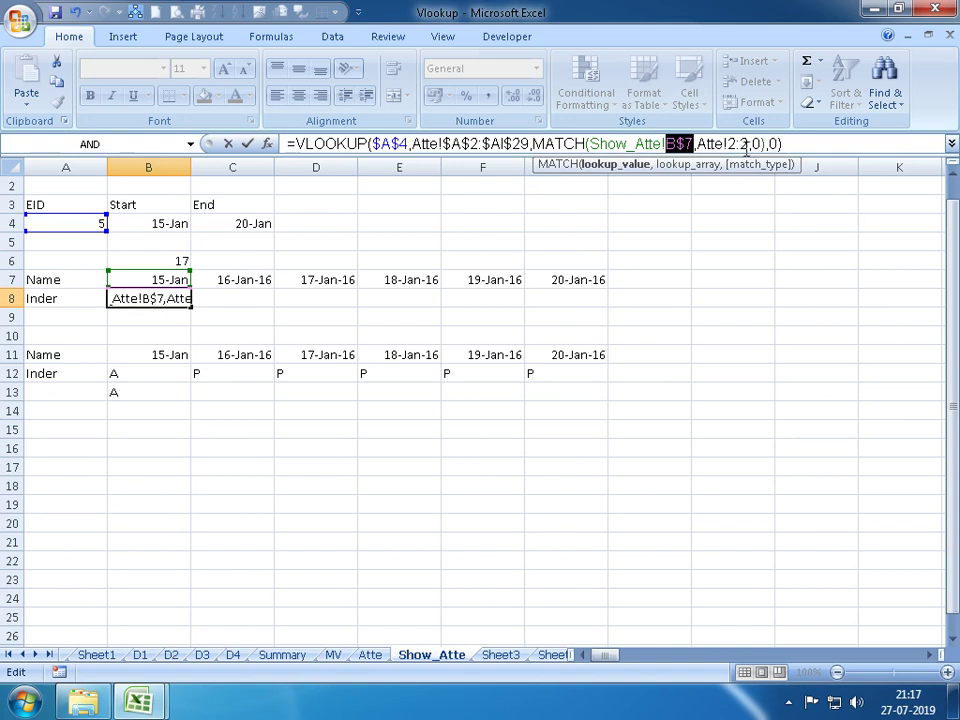
left_click(757, 144)
key("F4")
key("Return")
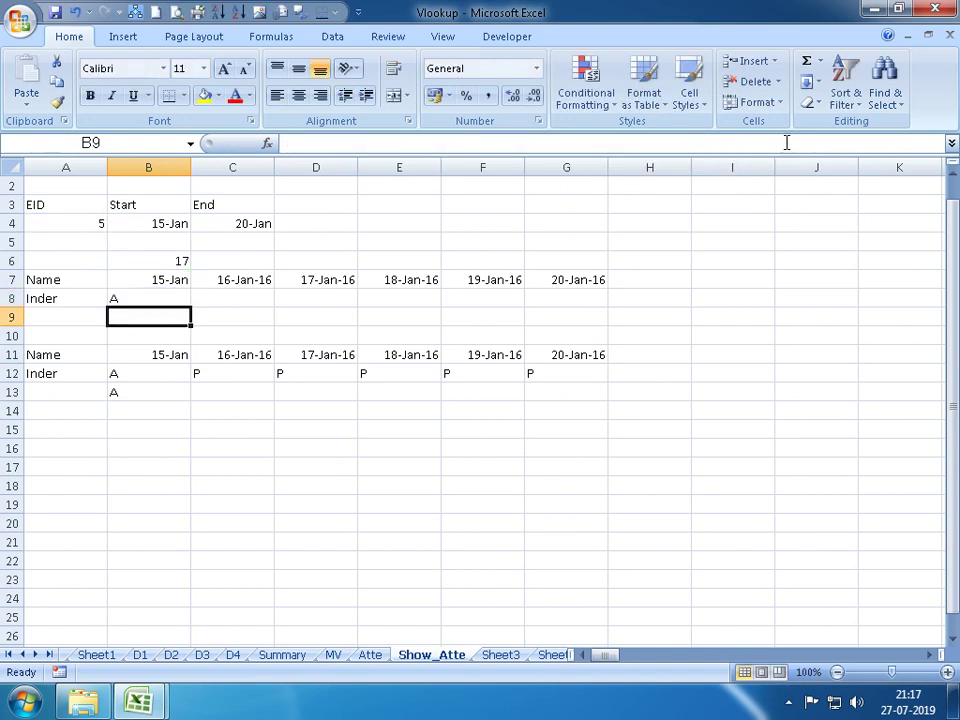
Fill the B8 formula right across B8:G8 to show attendance through 20-Jan
key("Up")
key("shift+Right")
key("shift+Right")
key("shift+Right")
key("shift+Right")
key("shift+Right")
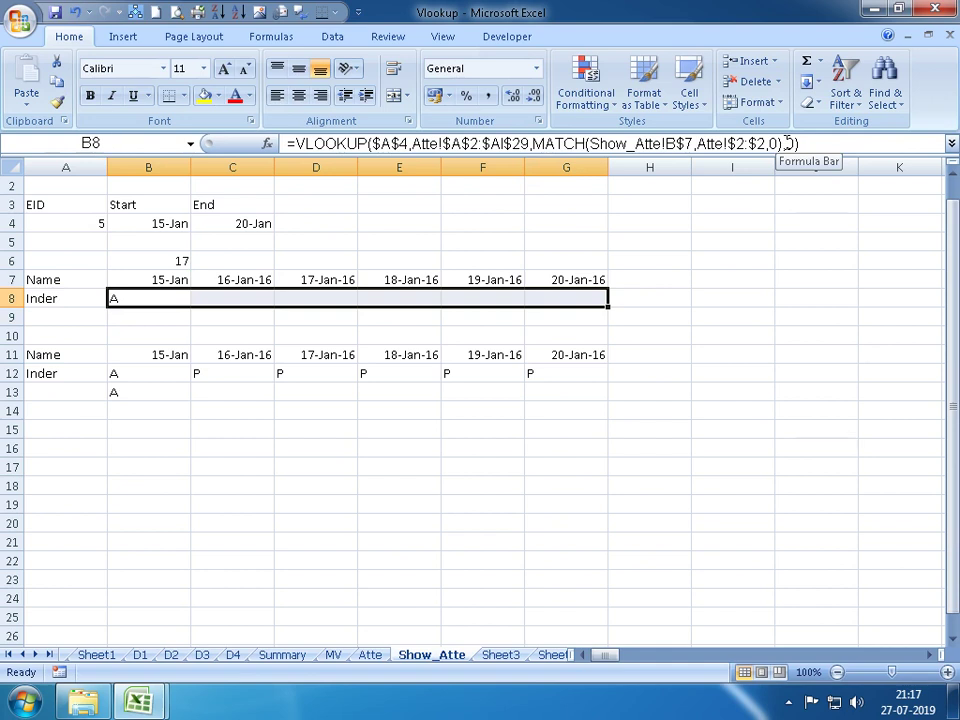
key("ctrl+r")
key("Up")
key("Up")
key("Up")
key("Up")
Set the End date in C4 to 17-1-2016, leaving #N/A results in E8:G8
key("Right")
type("1")
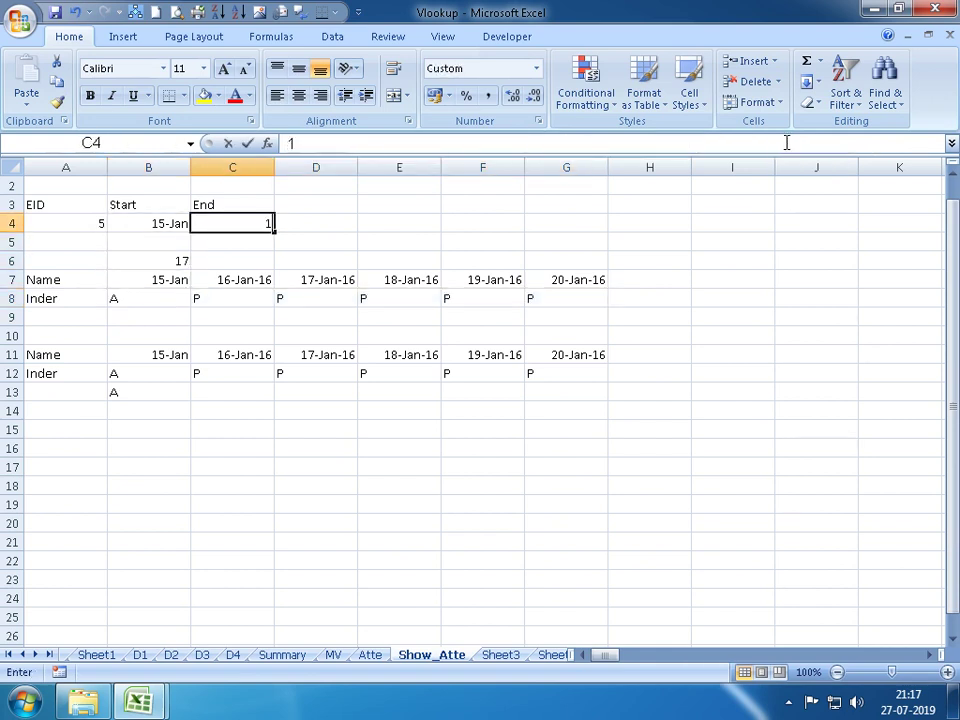
type("7-1-201")
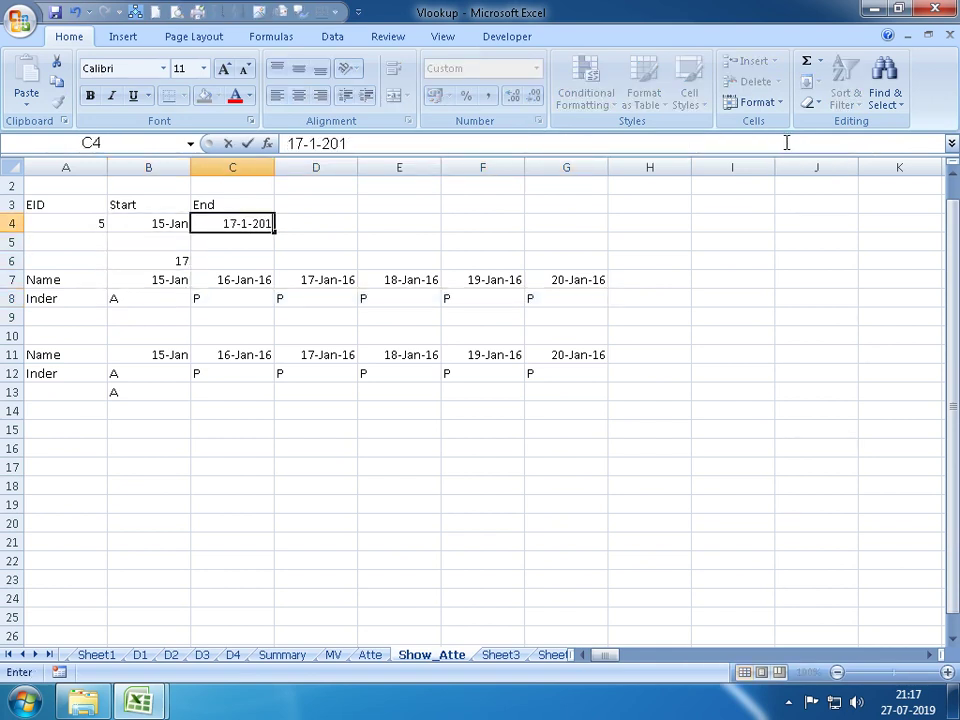
type("6")
key("Return")
left_click_drag(390, 298, 622, 296)
Wrap B8's lookup in IFERROR so errors return a blank ""
left_click(168, 300)
double_click(165, 298)
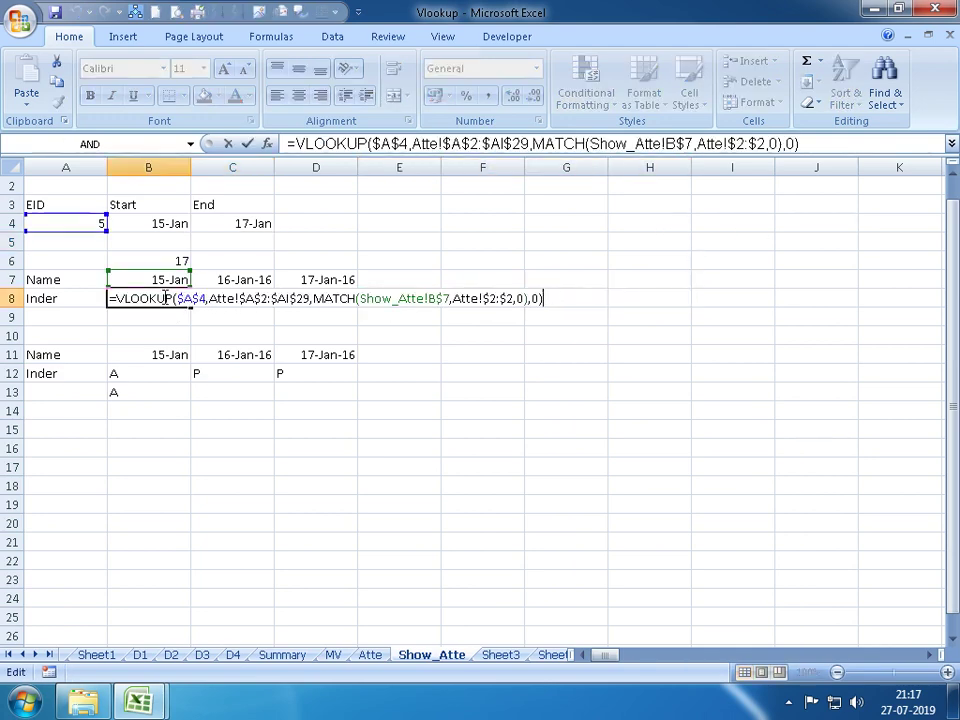
left_click(117, 298)
type("IF")
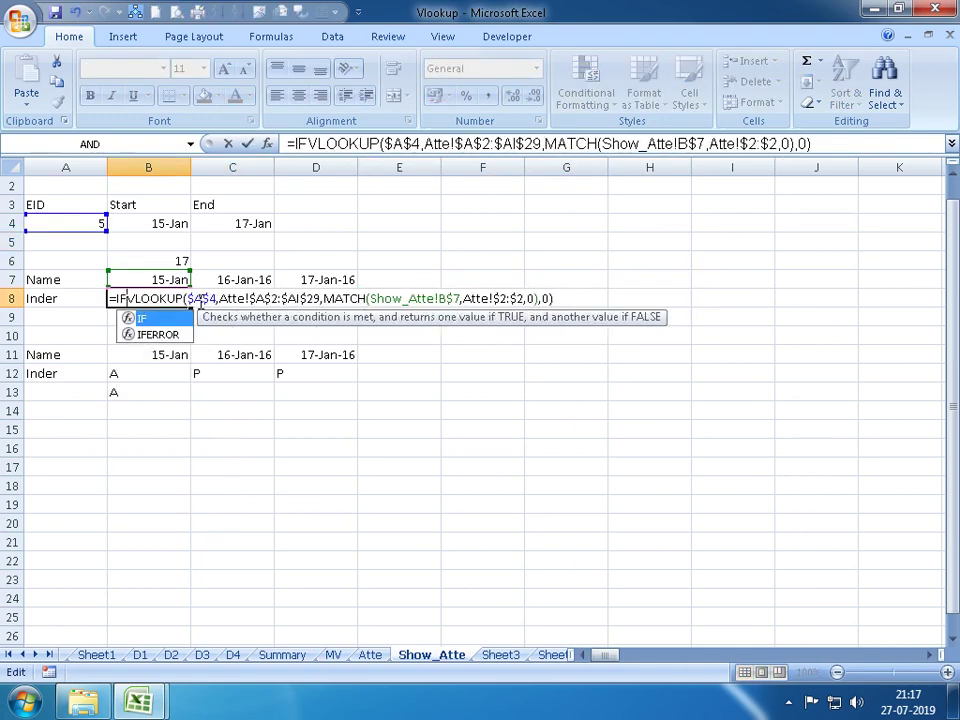
key("Down")
key("Tab")
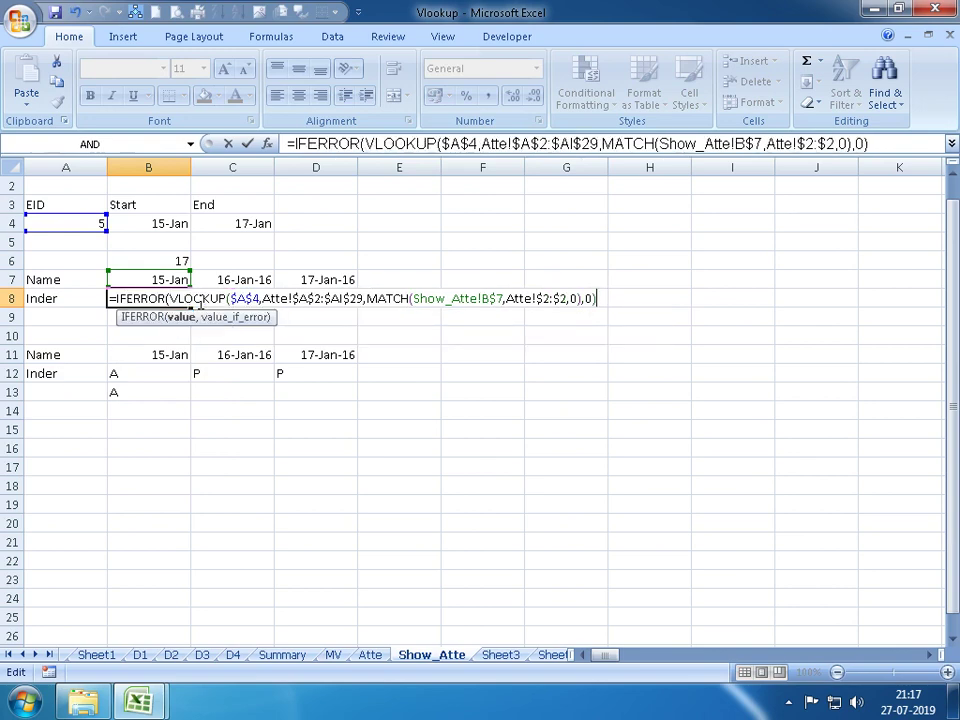
type(",")
key("Return")
Fill the IFERROR formula across row 8 out to column AF
key("Up")
key("ctrl+shift+Right")
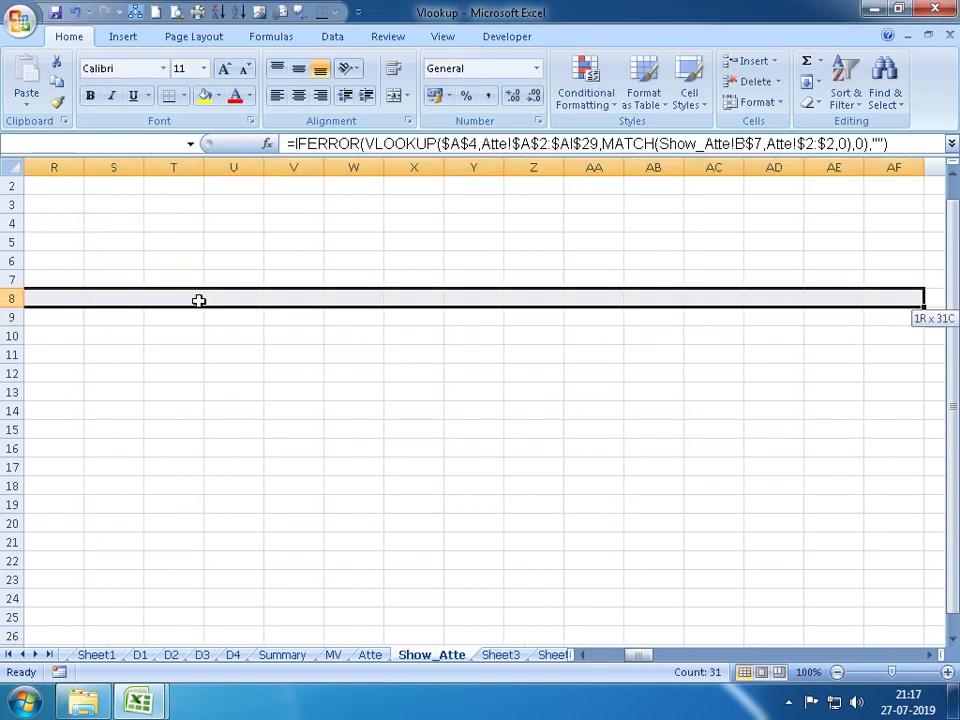
key("Left")
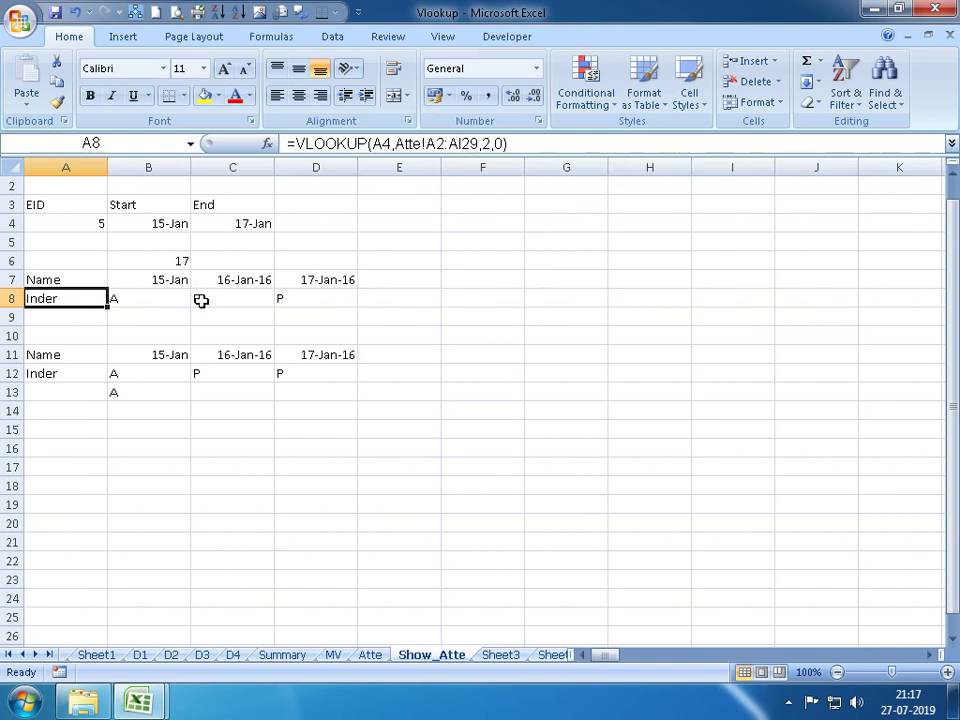
key("Up")
key("Up")
key("Up")
key("Up")
Change the End date in C4 to 25-1-2019 and check row 8's results through 25-Jan
key("Right")
key("Right")
type("25")
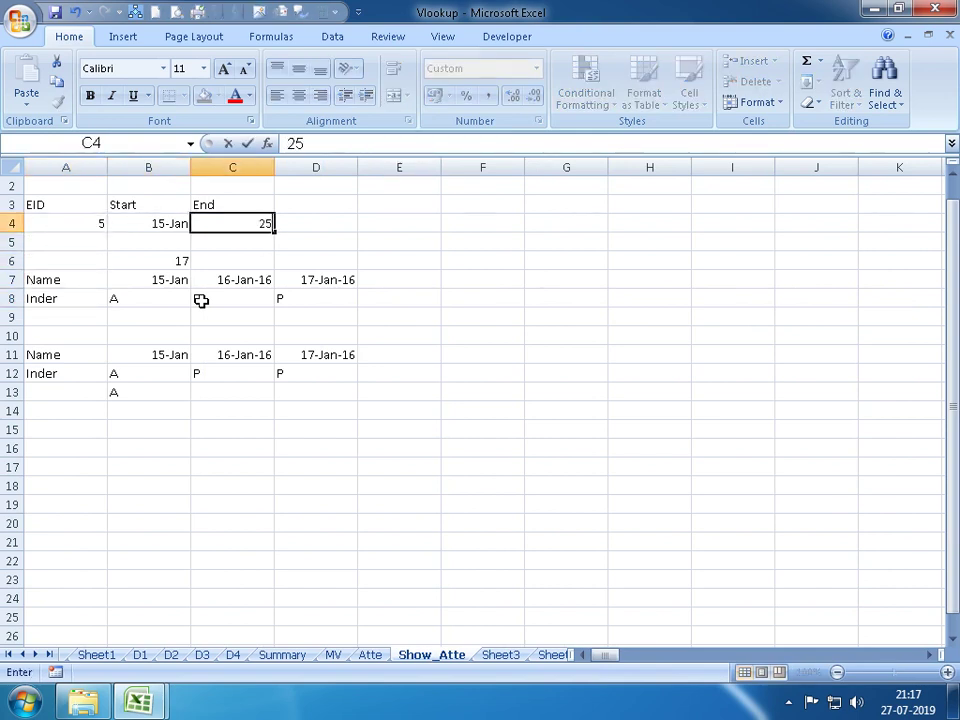
type("-1-2019")
key("Return")
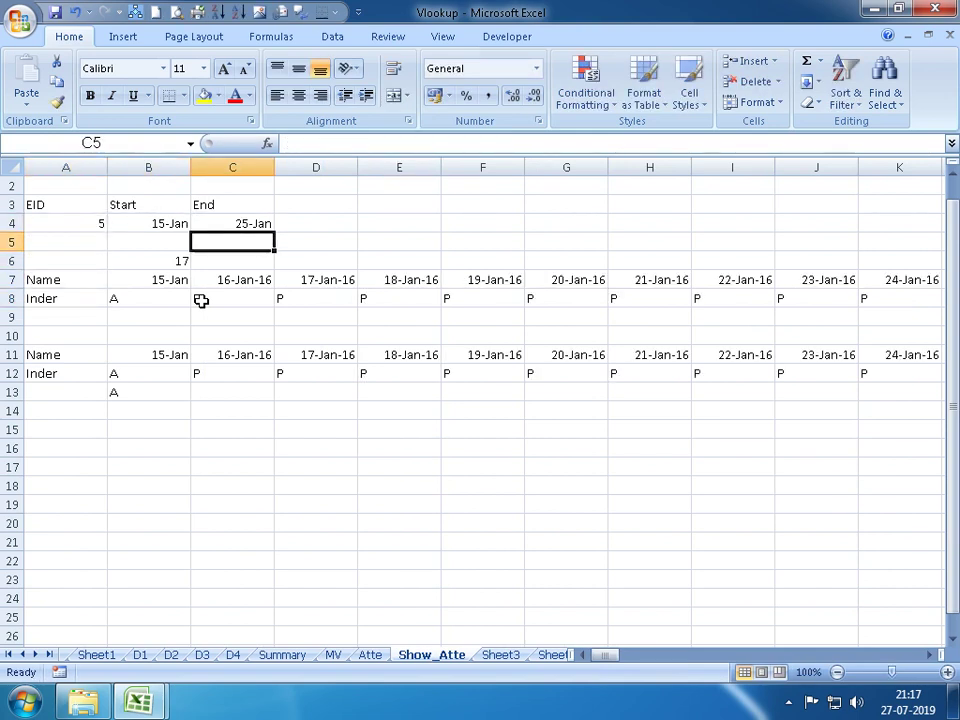
key("Down")
key("Down")
key("Down")
key("Right")
key("ctrl+Right")
key("Home")
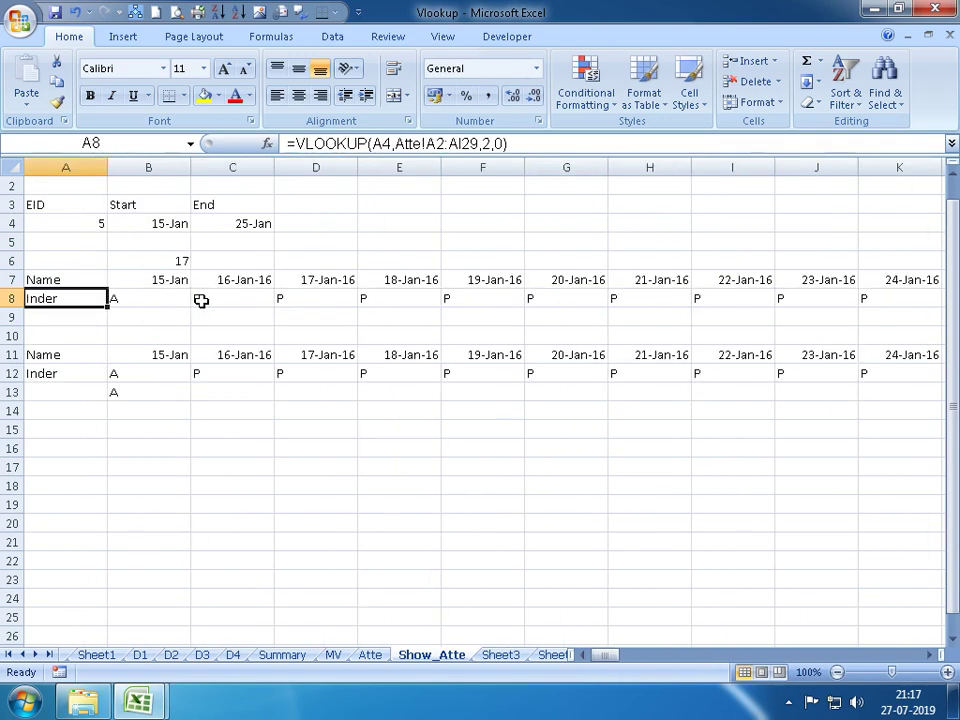
key("Right")
key("Right")
key("Right")
key("Right")
key("Right")
key("Right")
key("ctrl+Right")
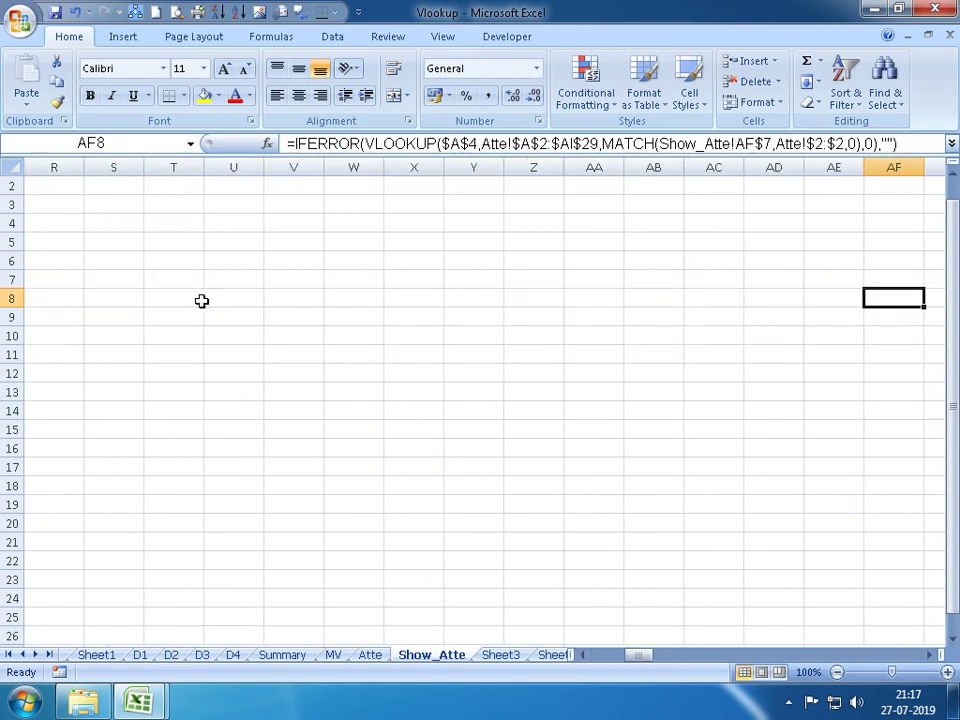
key("Left")
key("Left")
key("Left")
key("Left")
key("Left")
key("Left")
key("Left")
key("Left")
key("Left")
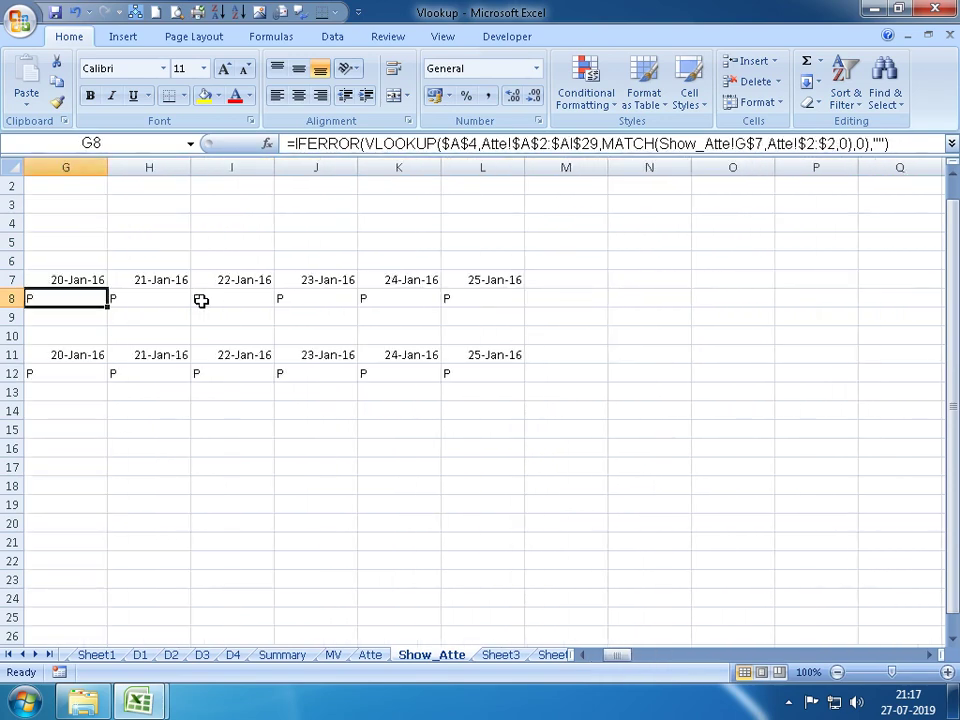
key("Home")
key("Right")
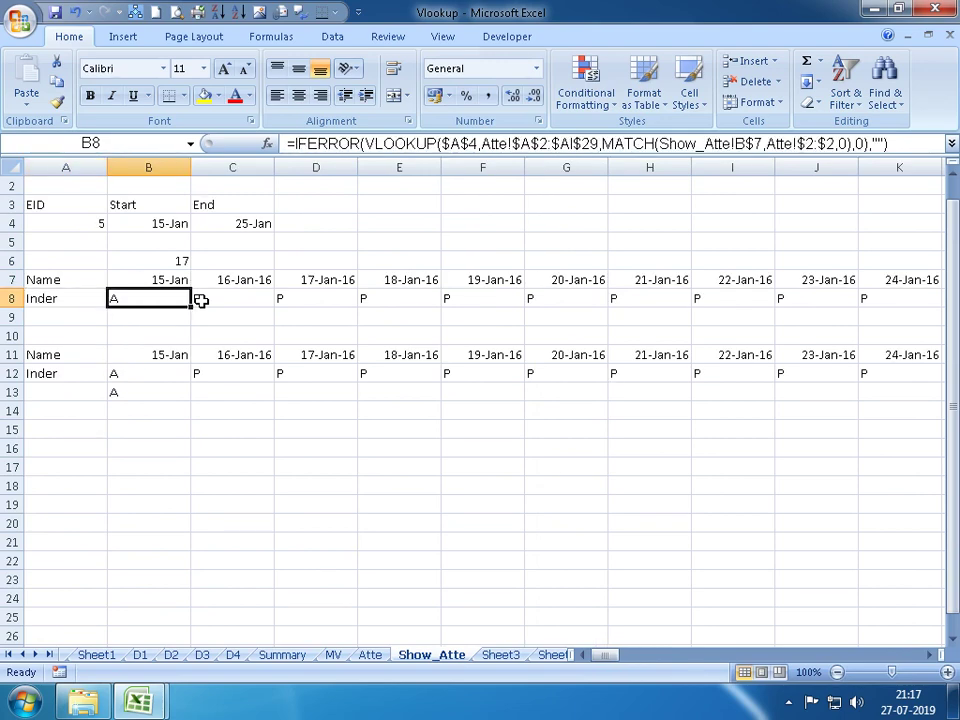
Insert IF( at the very start of B8's formula
left_click(296, 143)
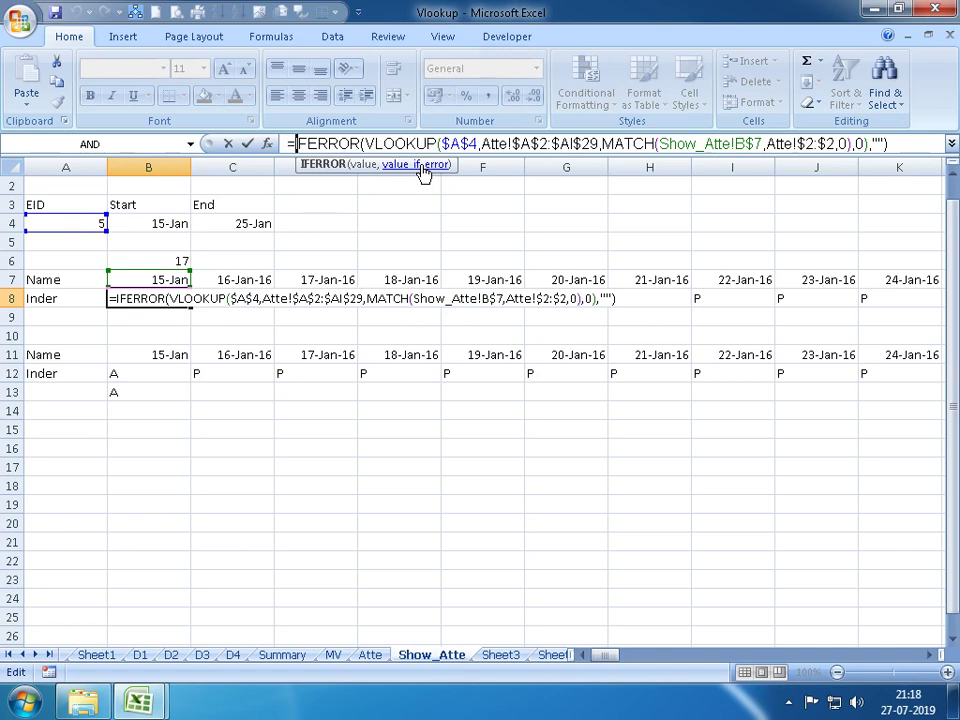
key("Home")
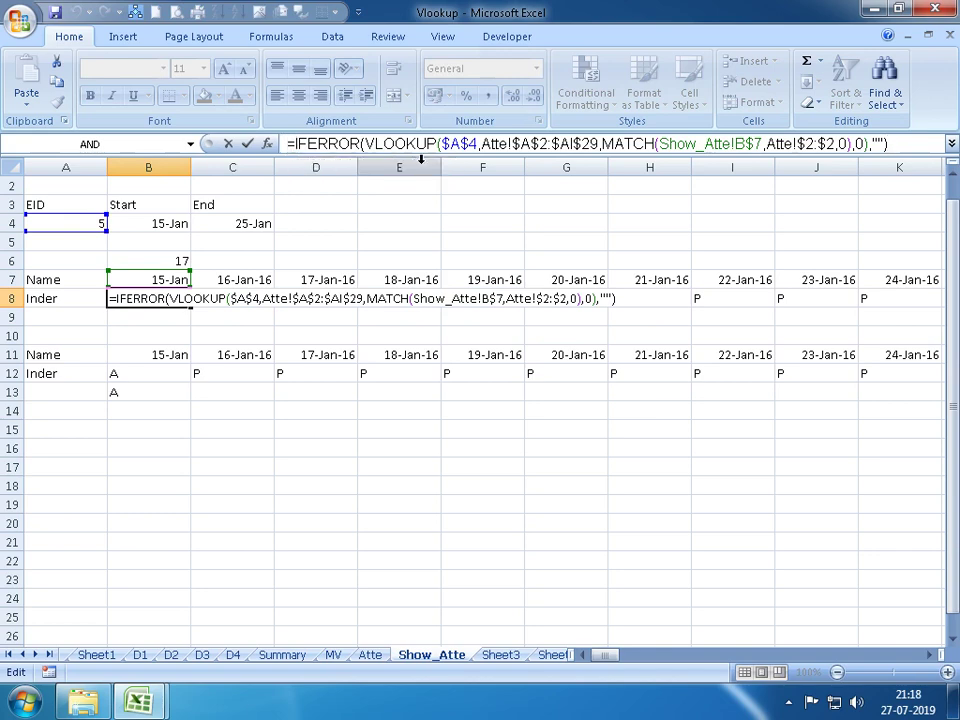
type("I")
key("Escape")
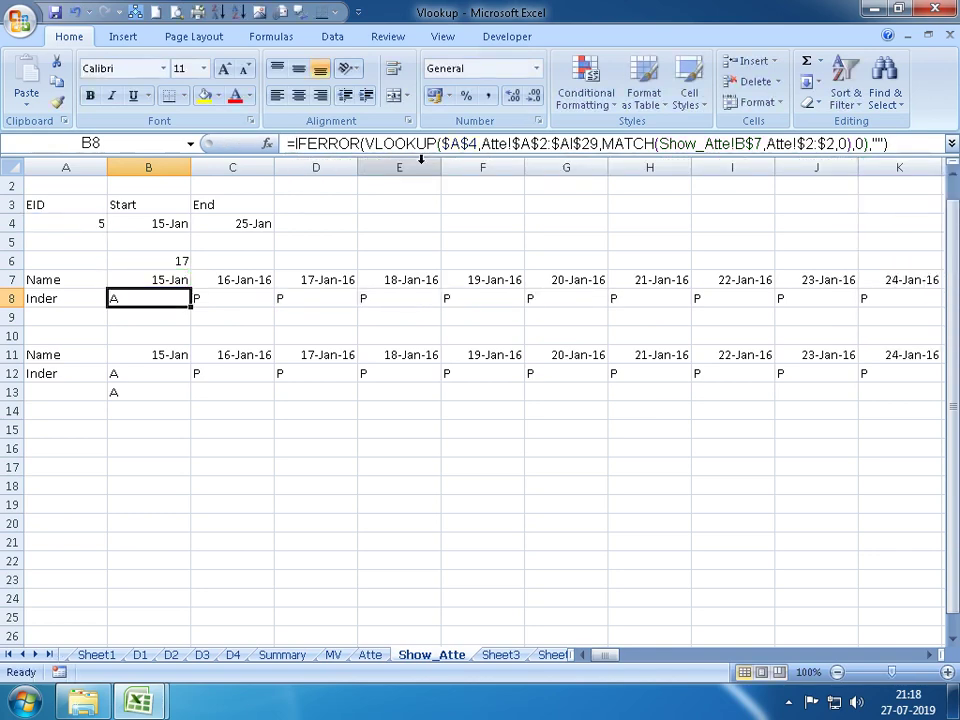
left_click(421, 153)
key("Right")
key("Right")
key("Home")
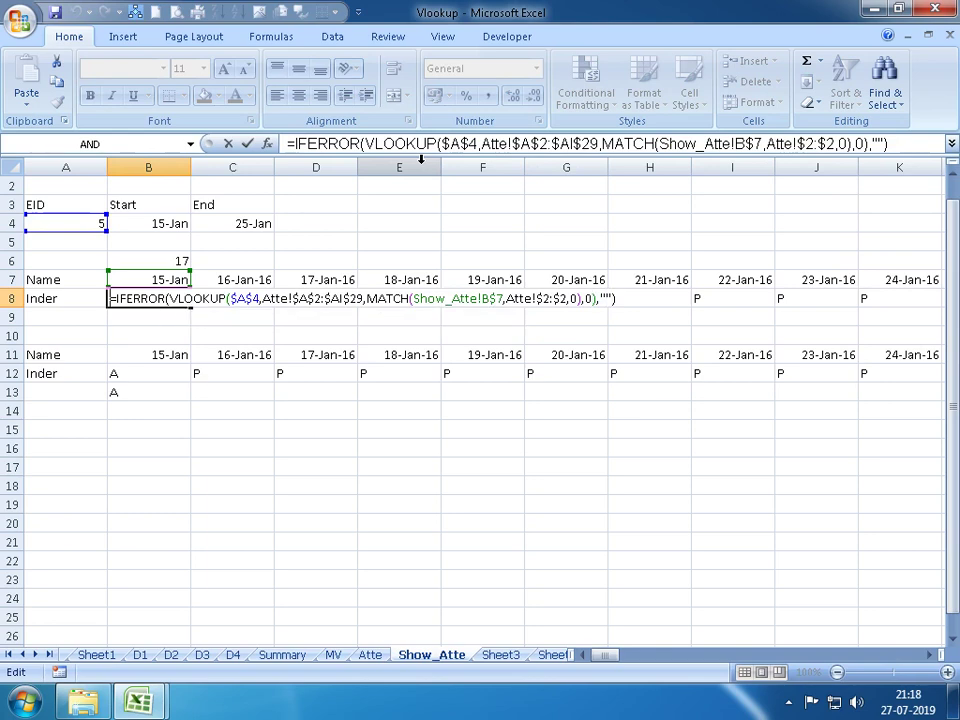
type("IF(")
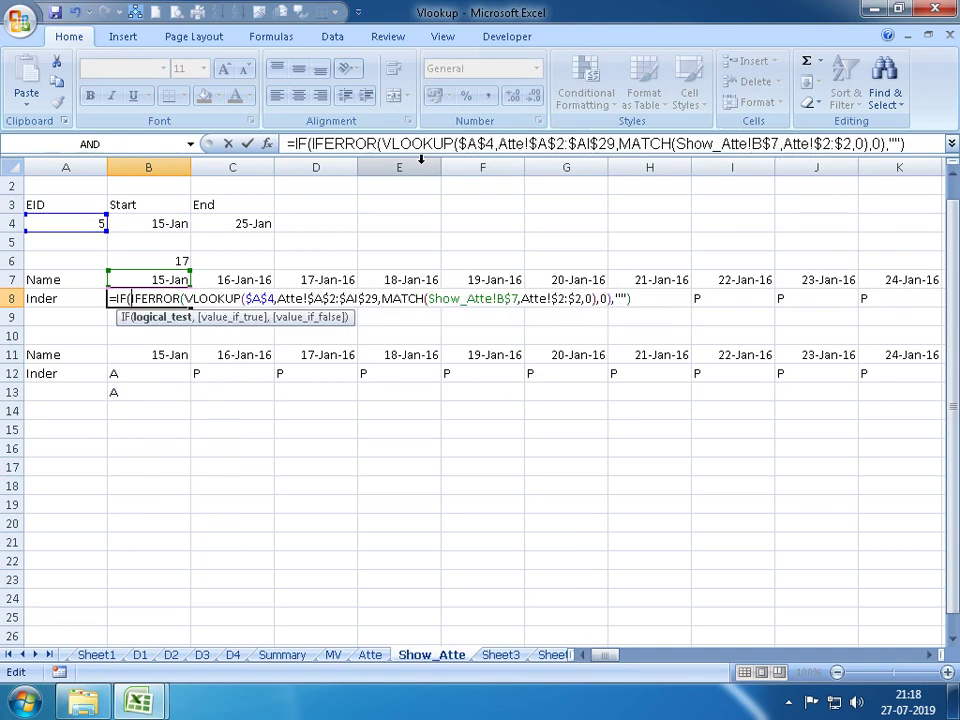
Begin B8's condition B7="" with COUNTIF on A8, then abandon that edit
left_click(160, 278)
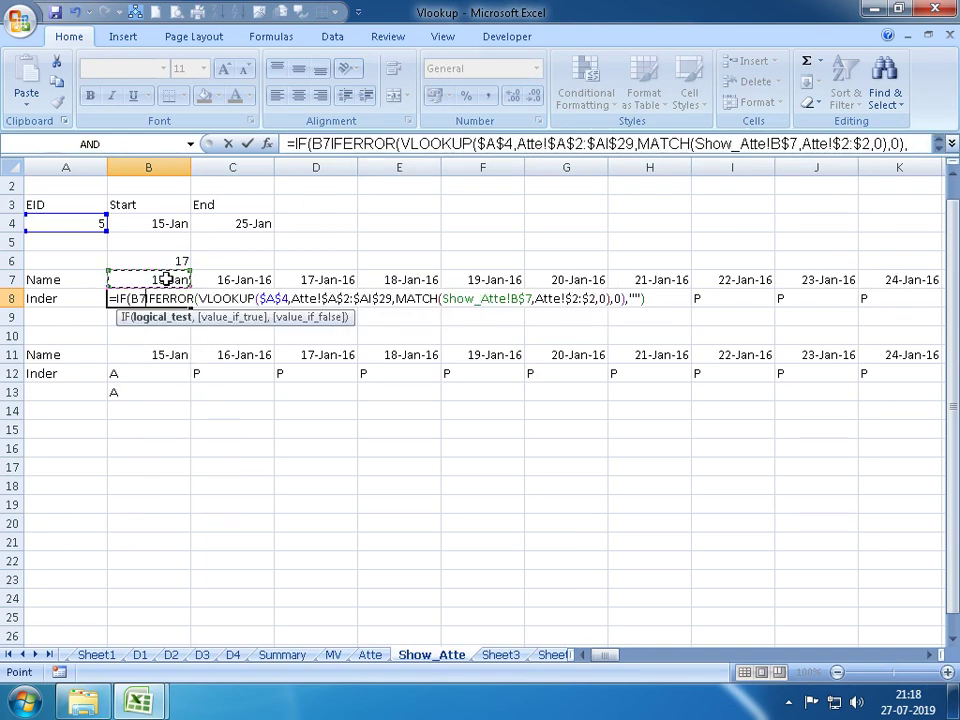
type("=\"\"")
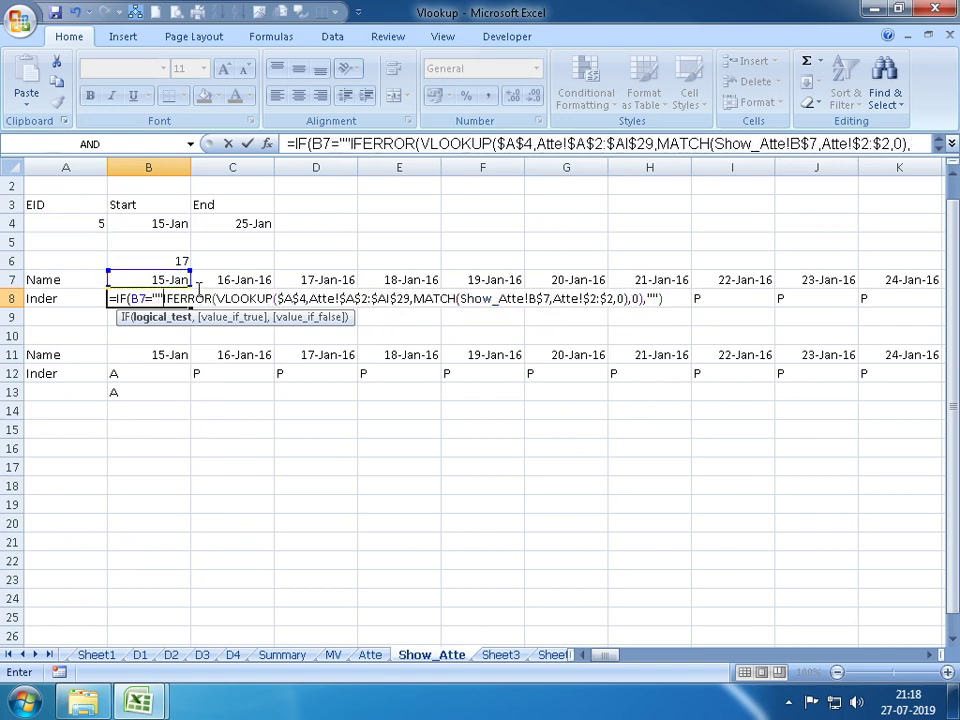
type(",")
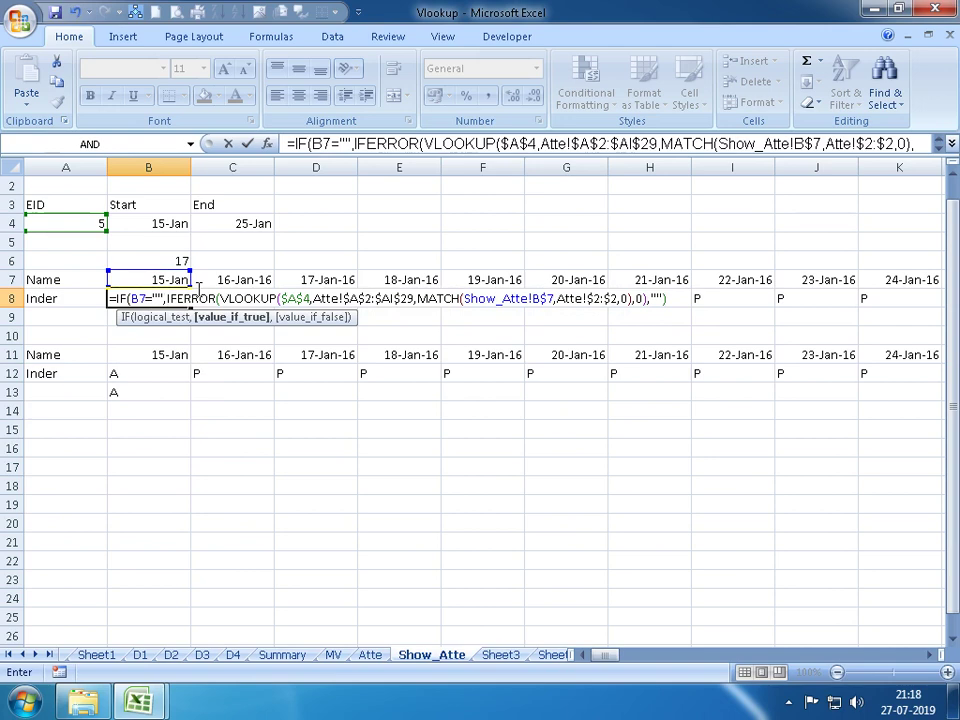
type("C")
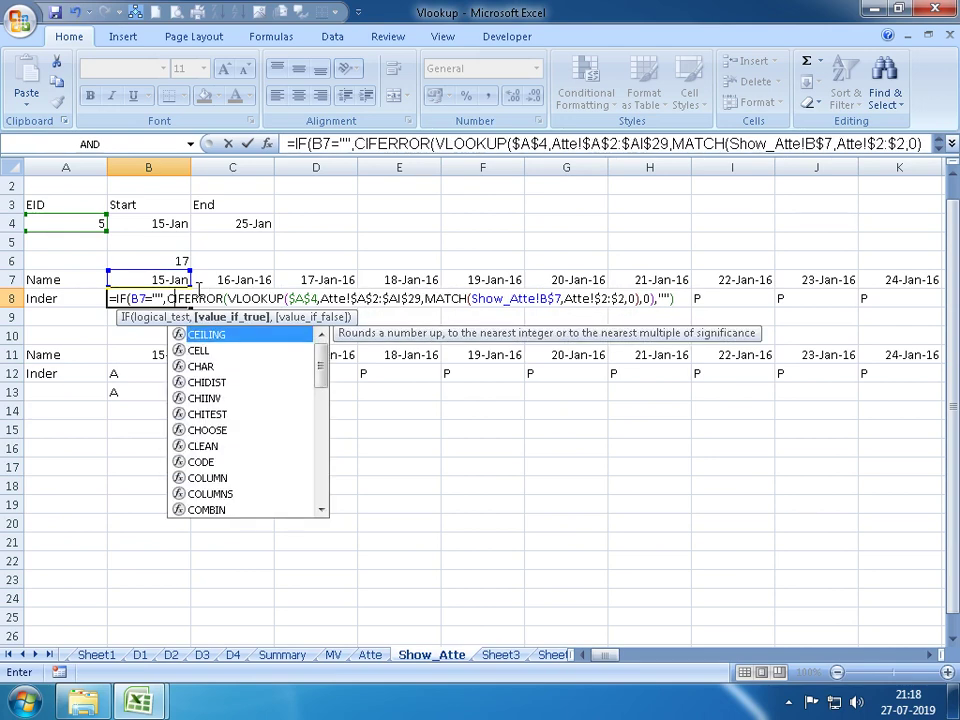
type("ountif")
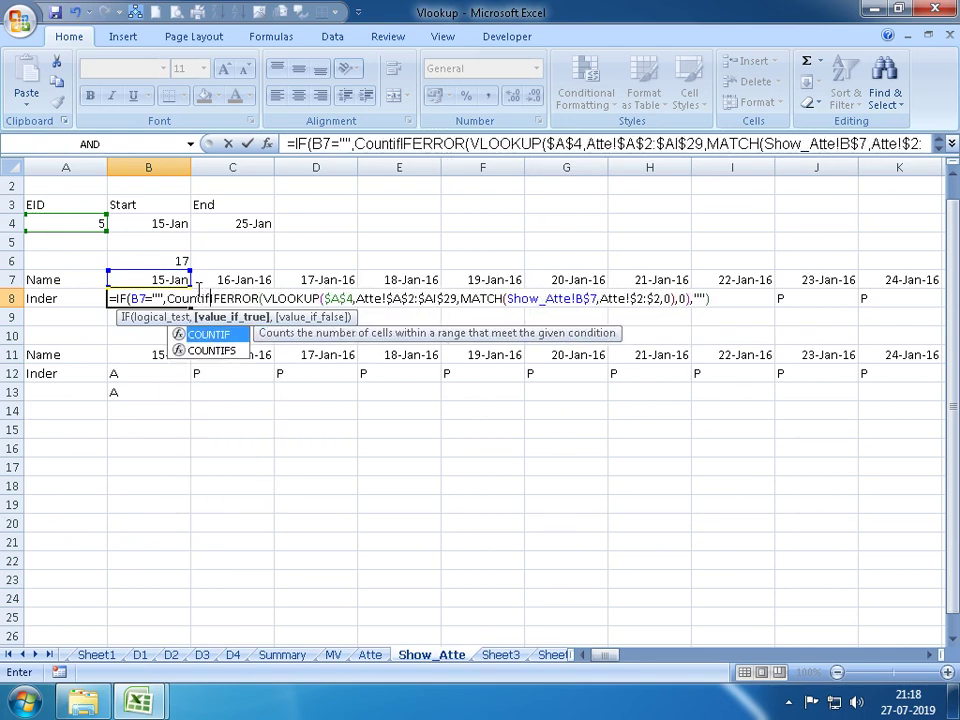
key("Tab")
left_click(47, 297)
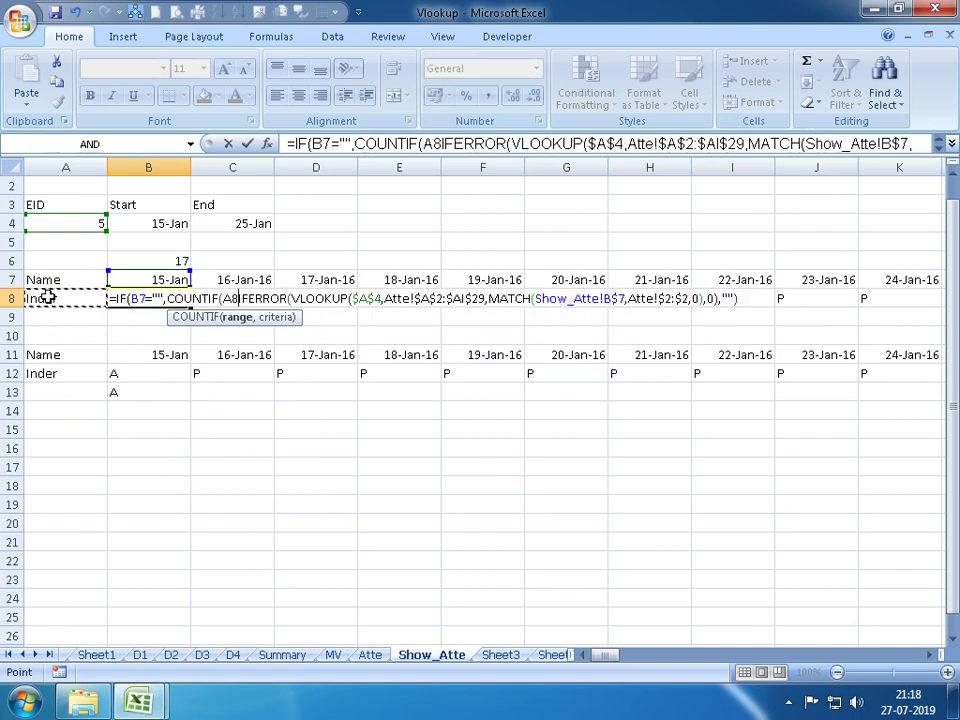
key("Escape")
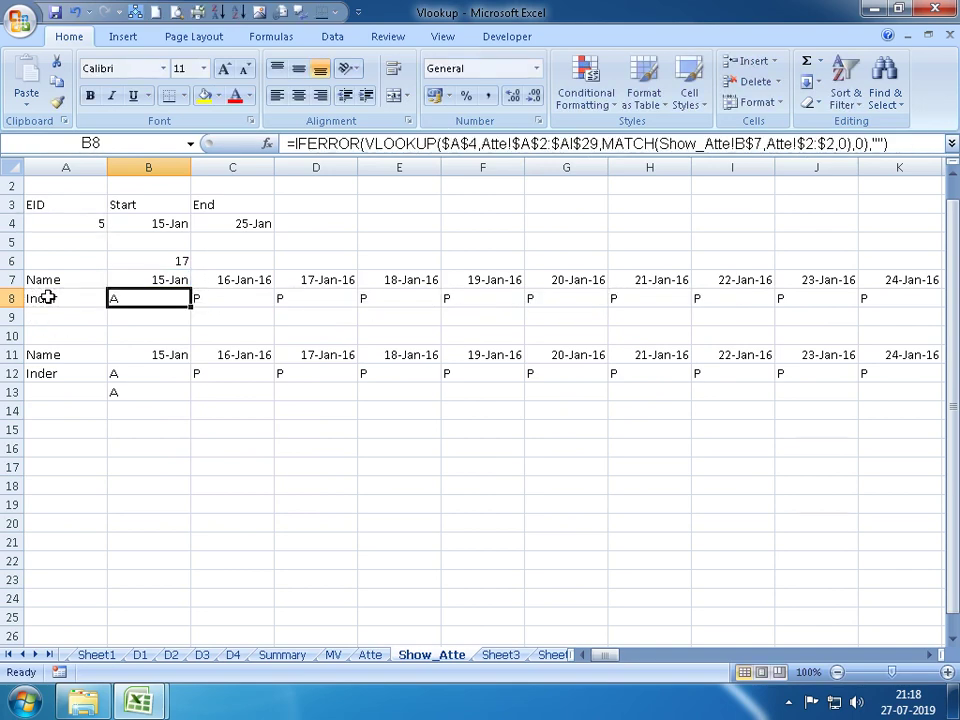
Prefix C8's formula with IF(C7="",COUNTIF(B8:B8, as the blank-date condition
key("Right")
key("F2")
key("Left")
key("Left")
key("Left")
key("Left")
key("Left")
key("Left")
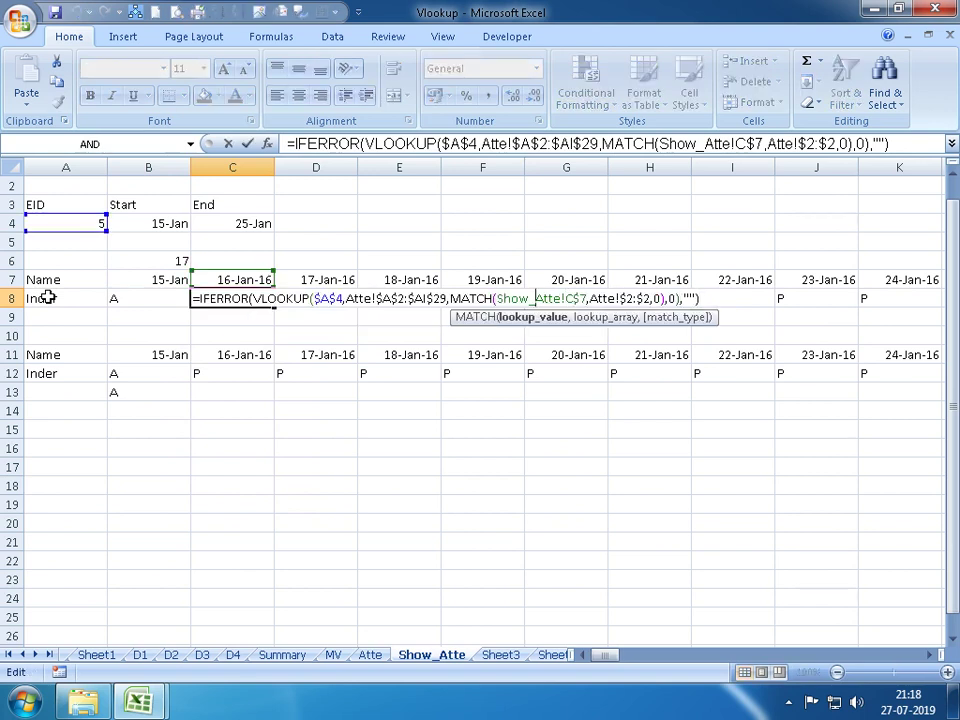
key("Left")
key("Left")
key("Left")
key("Left")
key("Left")
key("Left")
key("Left")
key("Left")
key("Left")
key("Left")
key("Left")
key("Left")
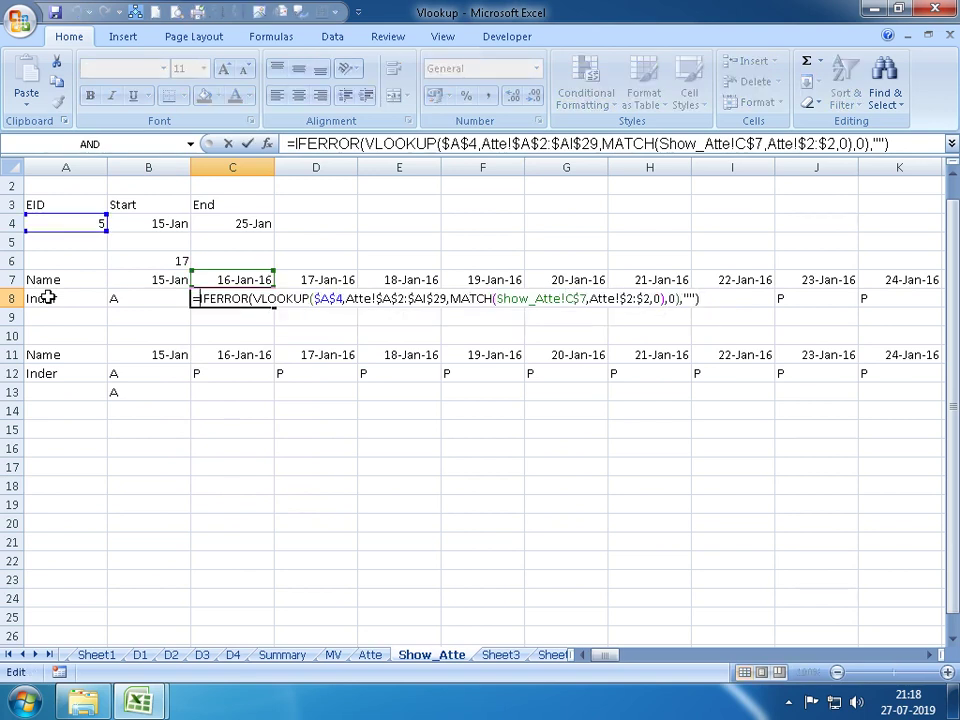
type("IF")
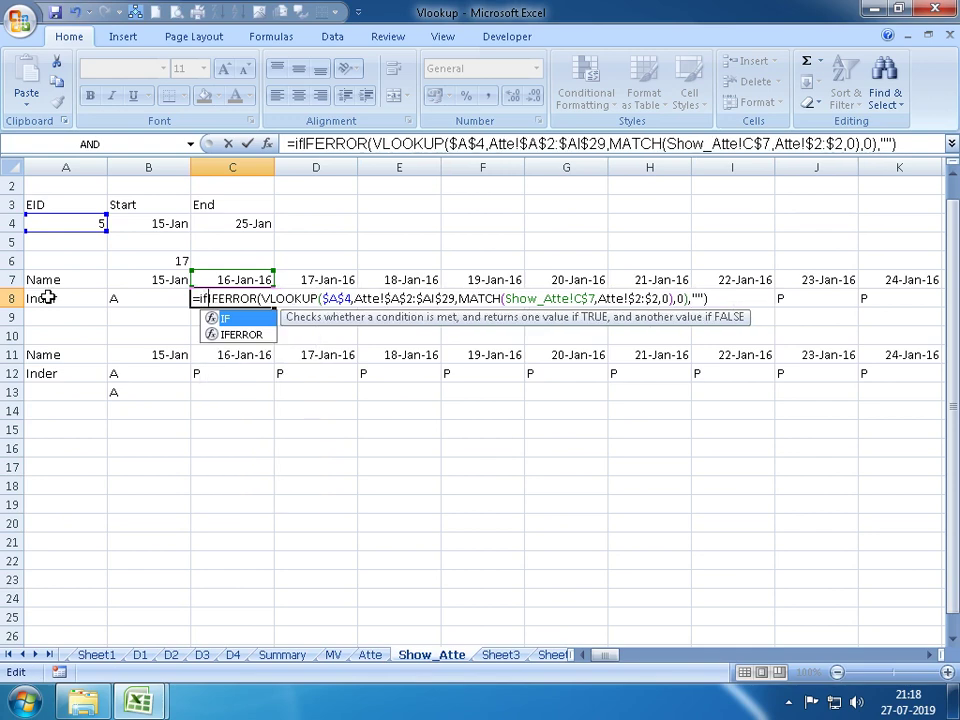
type("(")
left_click(226, 280)
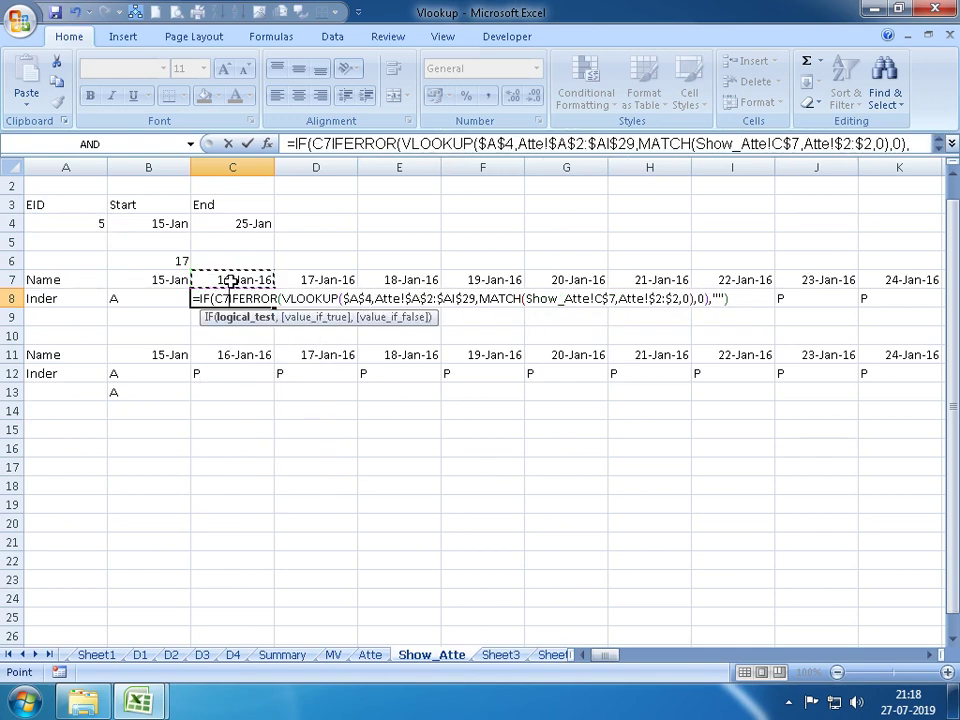
type("=")
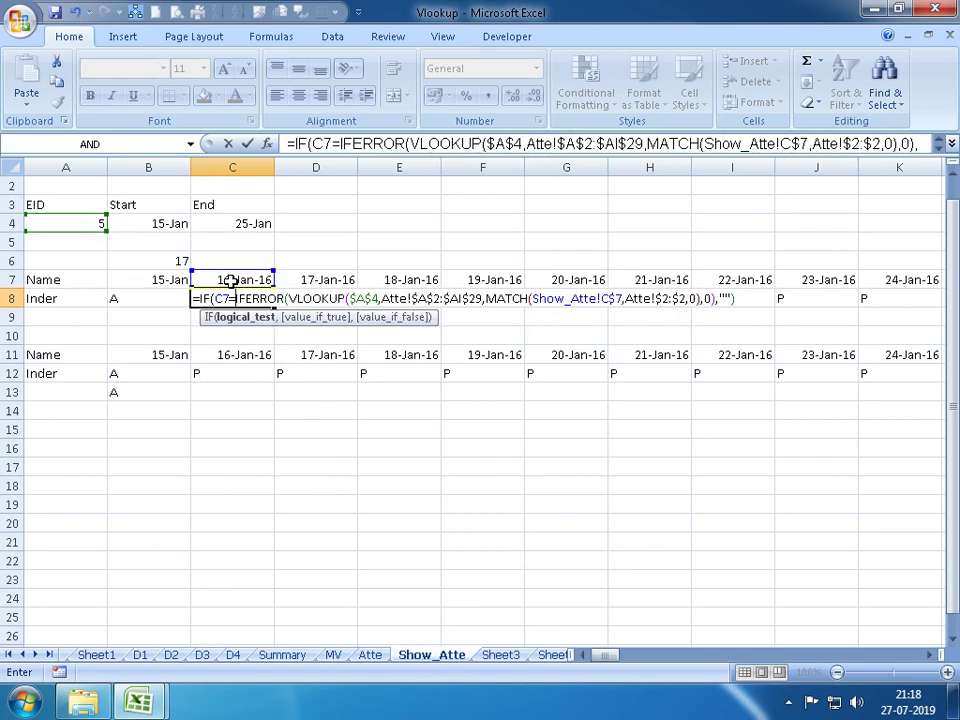
type("\"\",")
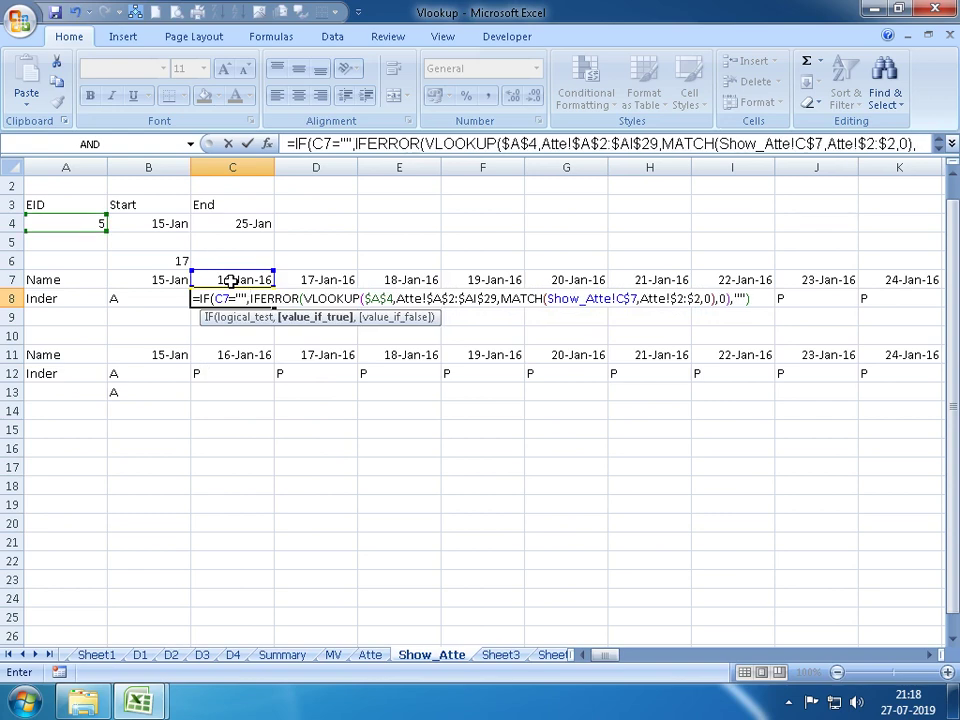
type("countif")
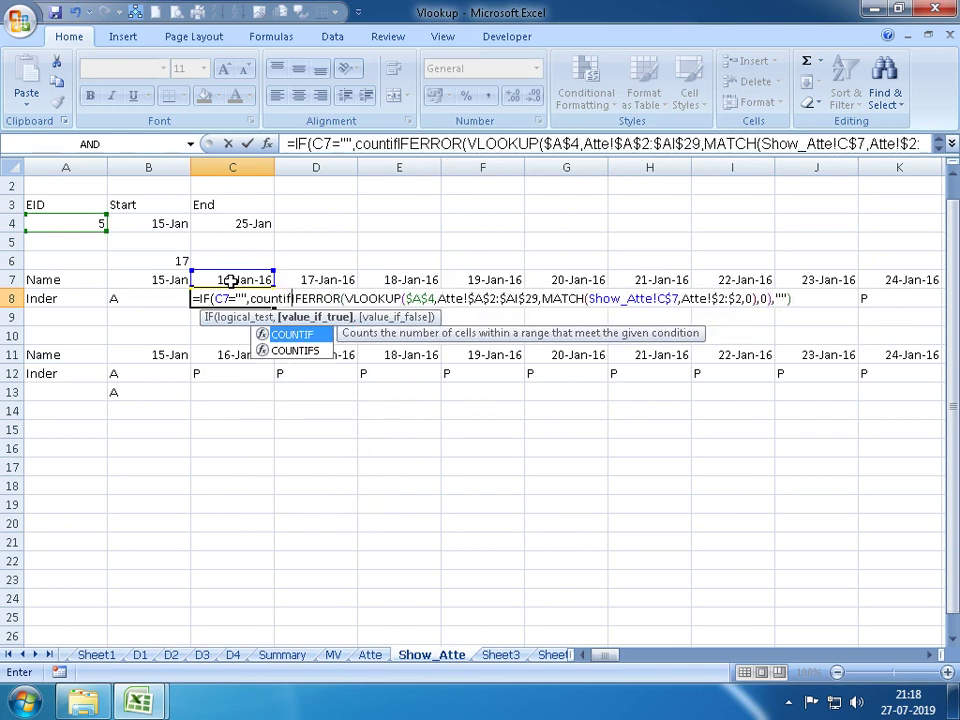
key("Tab")
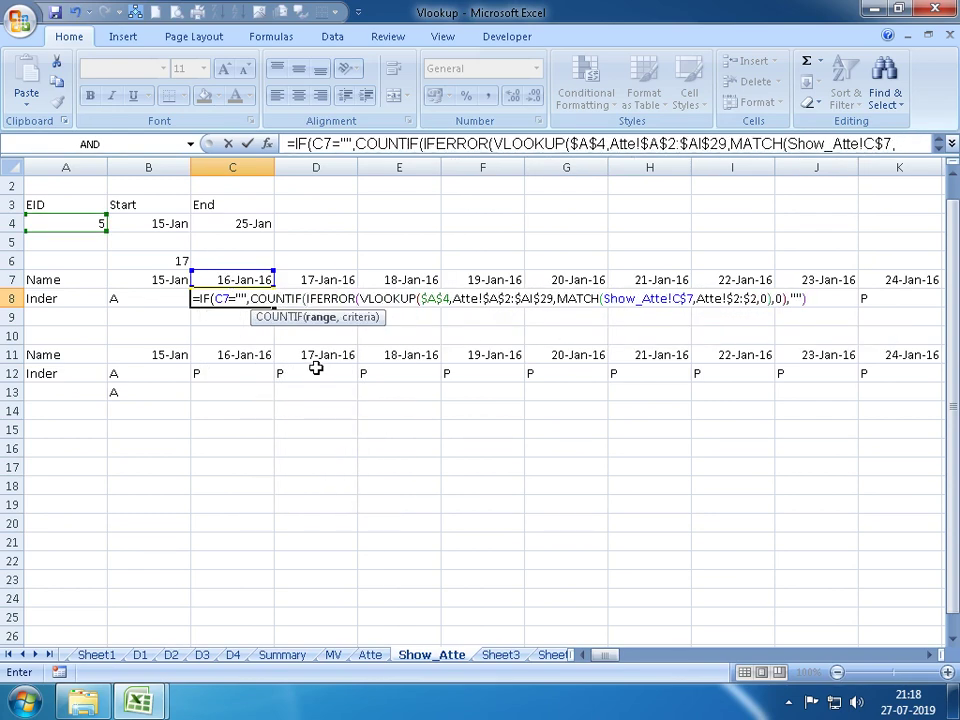
left_click(167, 298)
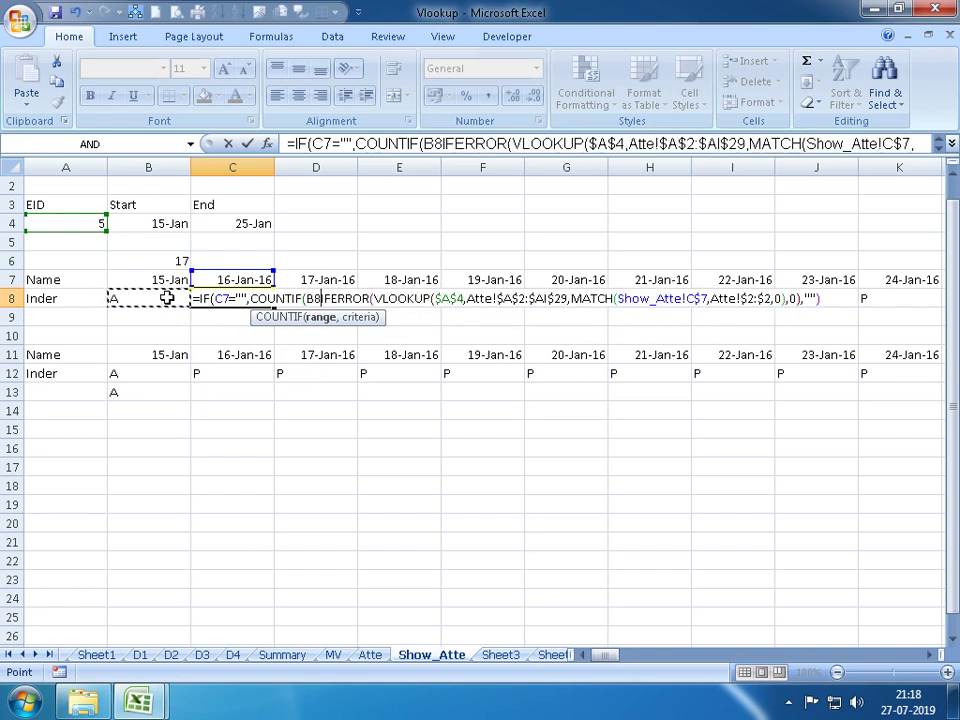
key("F8")
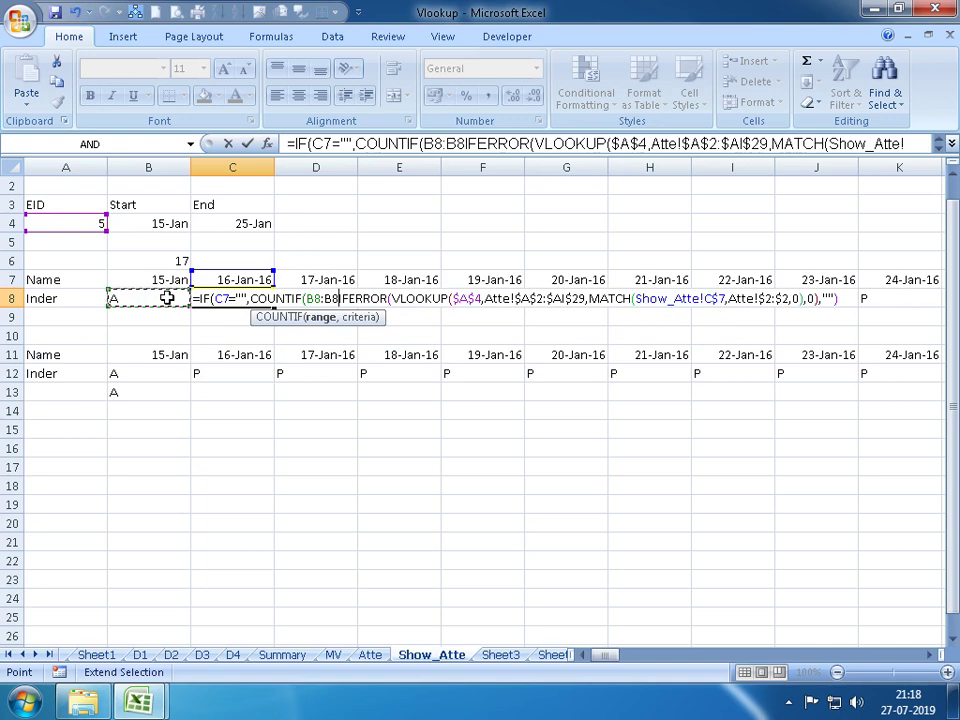
Set the COUNTIF criterion to uppercase "P", close the bracket, and commit C8
type(",\"p\"")
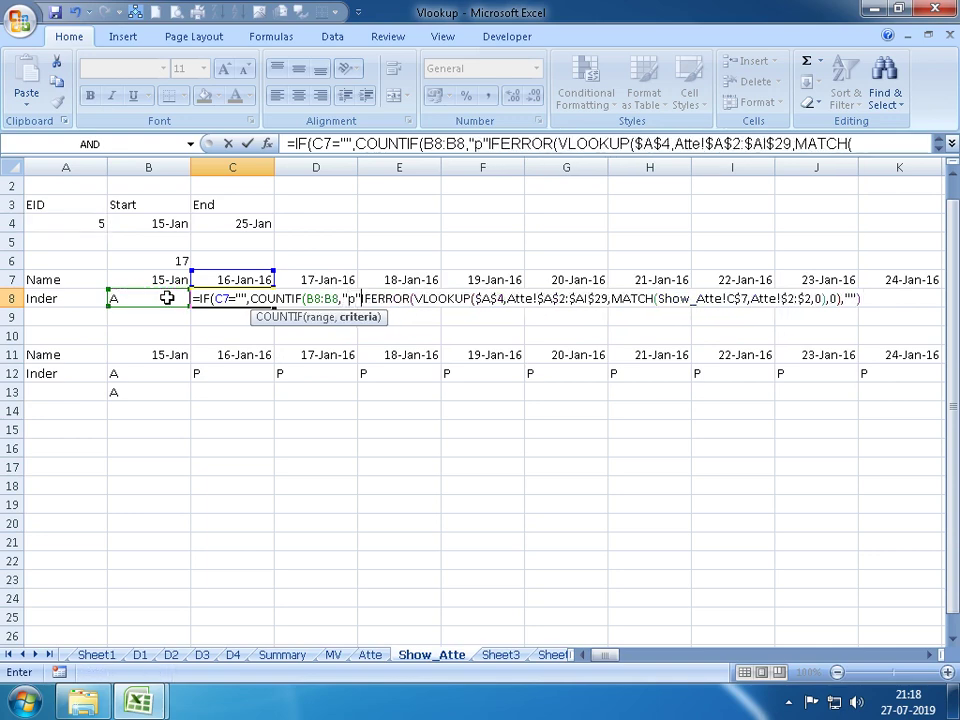
key("BackSpace")
key("BackSpace")
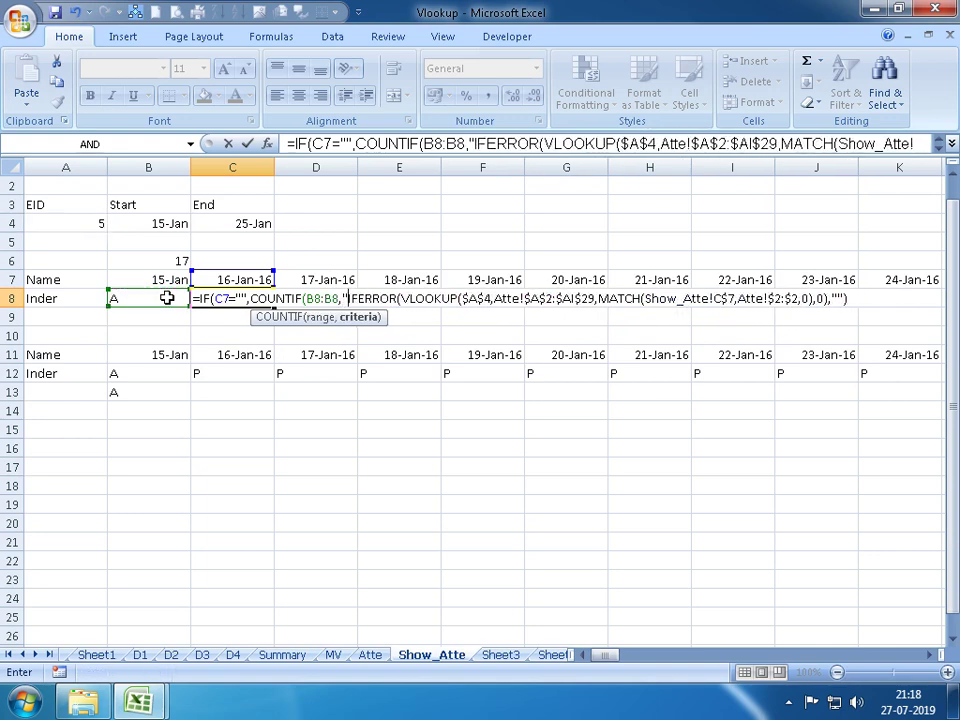
type("P\",")
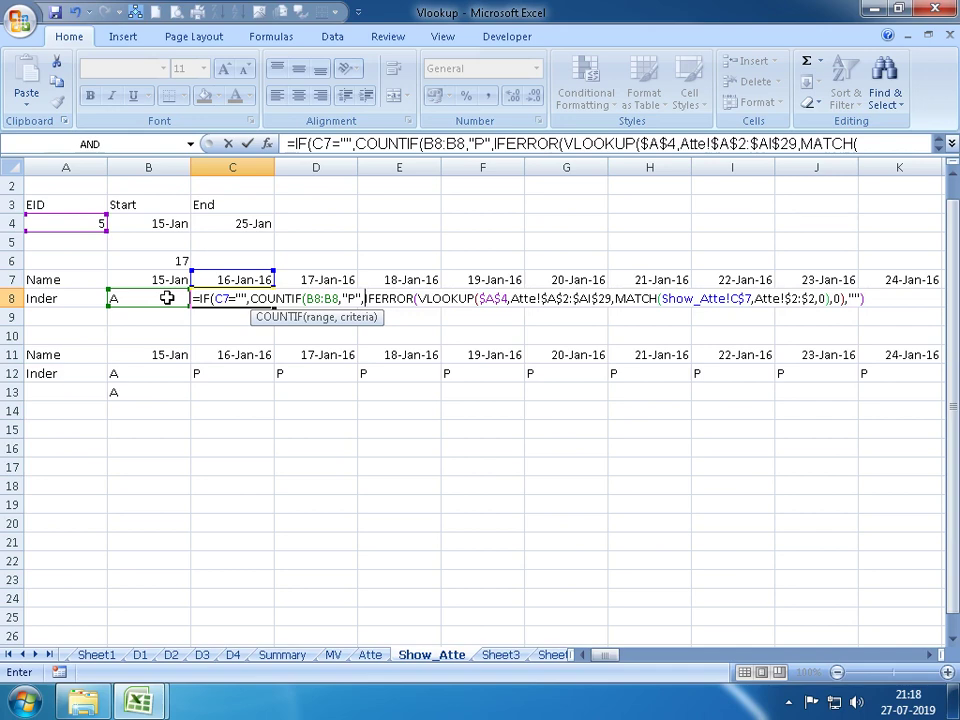
key("BackSpace")
type("),")
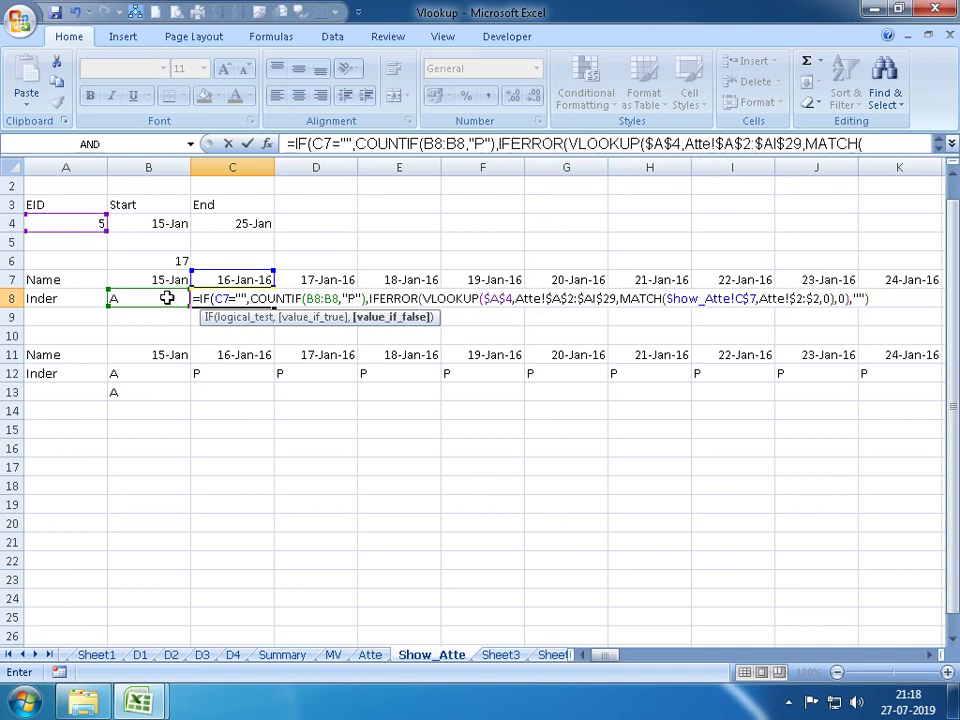
key("Return")
key("Return")
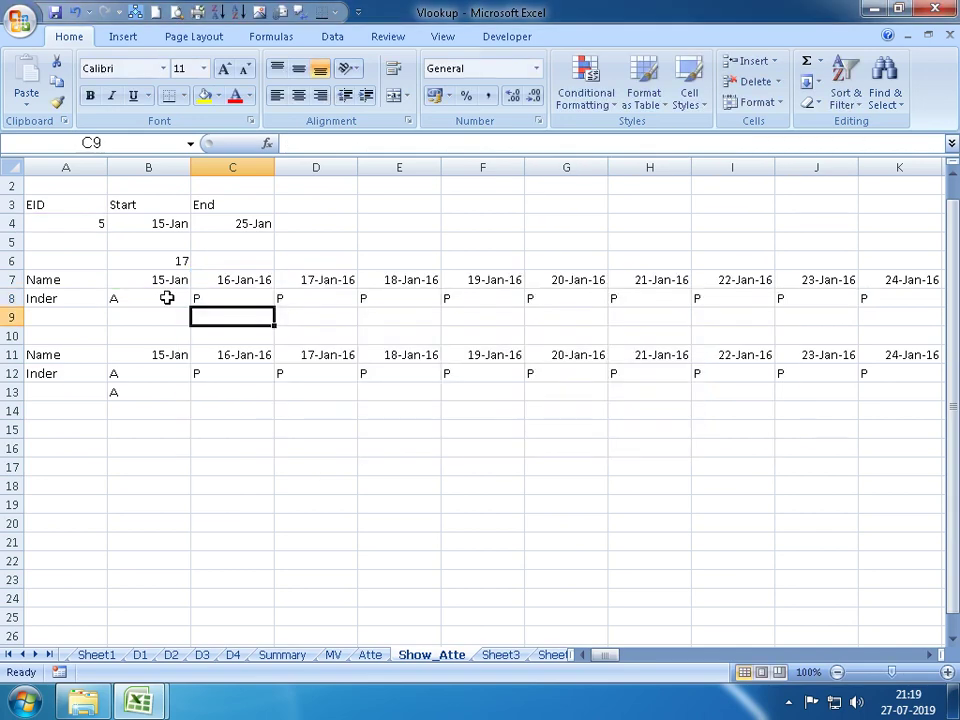
Copy C8's current formula across row 8 through column AF
key("Up")
key("ctrl+shift+Right")
key("ctrl+r")
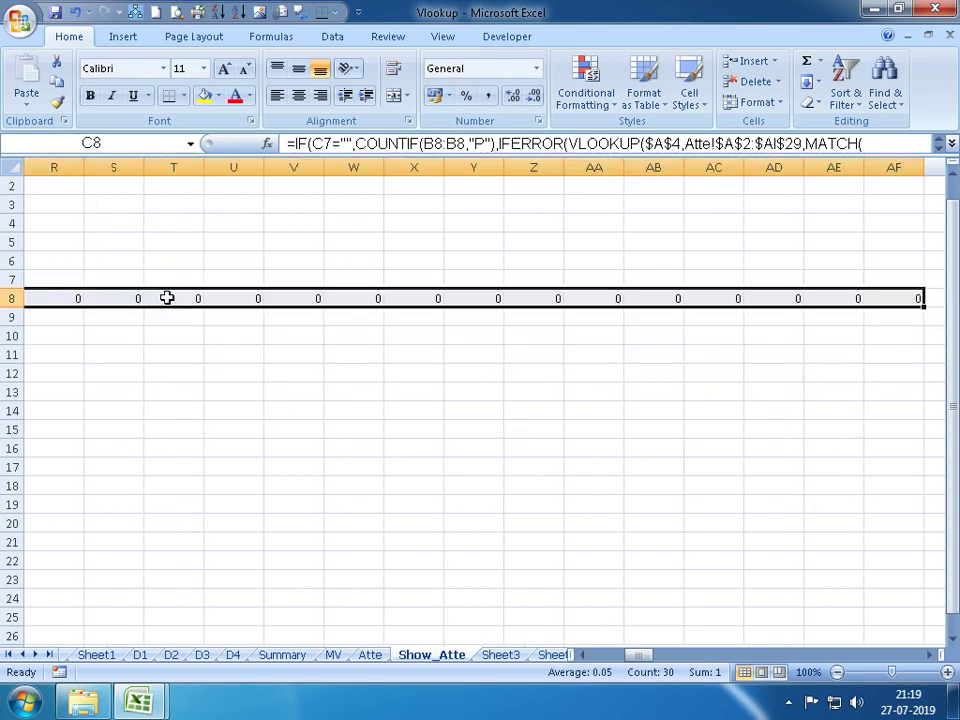
Inspect the formula in M8, the cell just after 25-Jan-16, without changing it
key("ctrl+Left")
key("ctrl+Right")
key("Left")
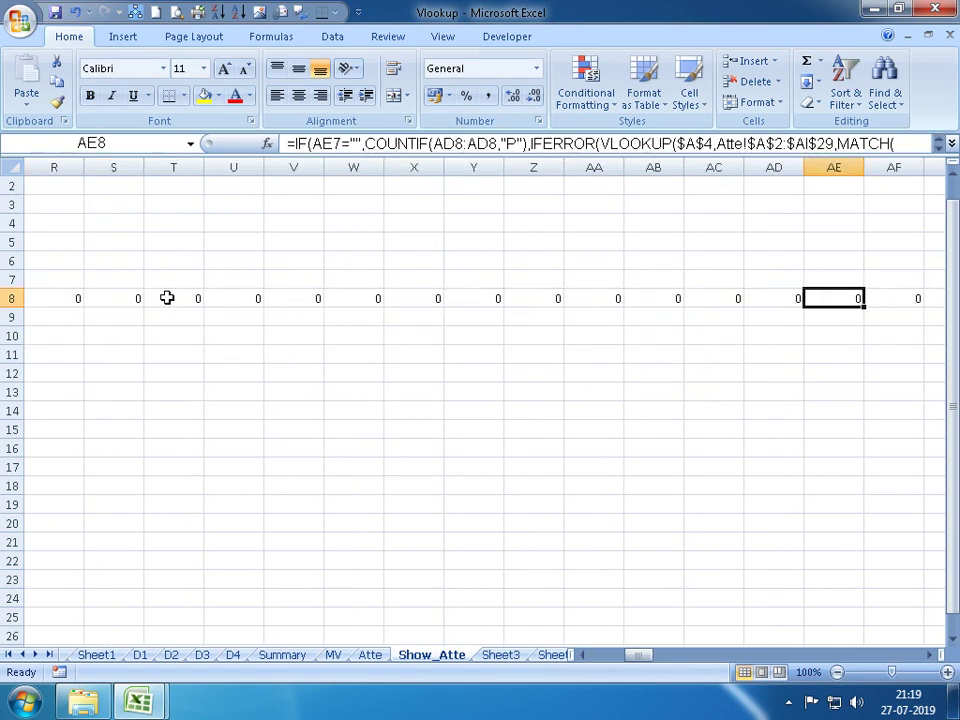
key("Left")
key("Left")
key("Left")
key("Left")
key("Left")
key("Left")
key("Right")
key("Left")
key("Left")
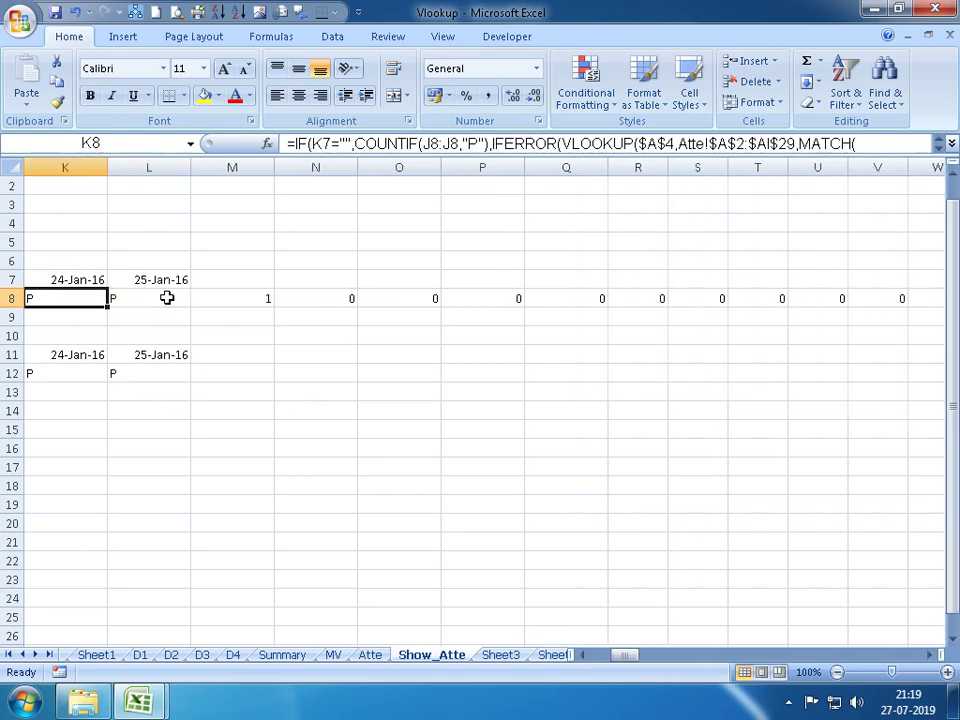
key("Left")
key("Left")
key("Right")
key("Right")
key("Right")
key("Right")
key("F2")
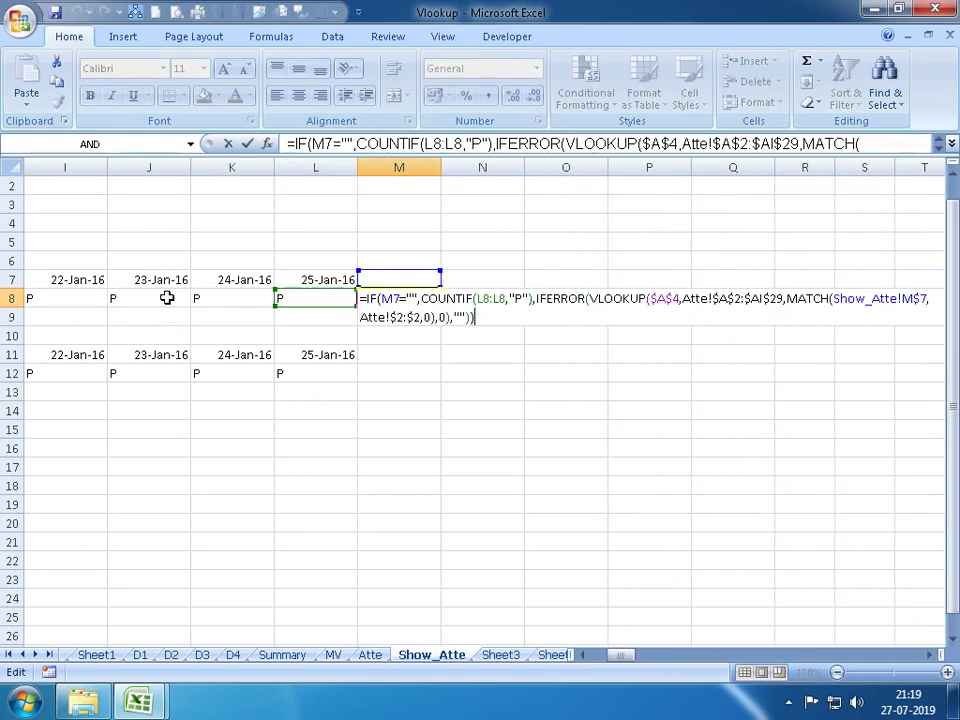
key("Escape")
Anchor the COUNTIF range start in C8's formula as $B$8
key("ctrl+Left")
key("Right")
key("Right")
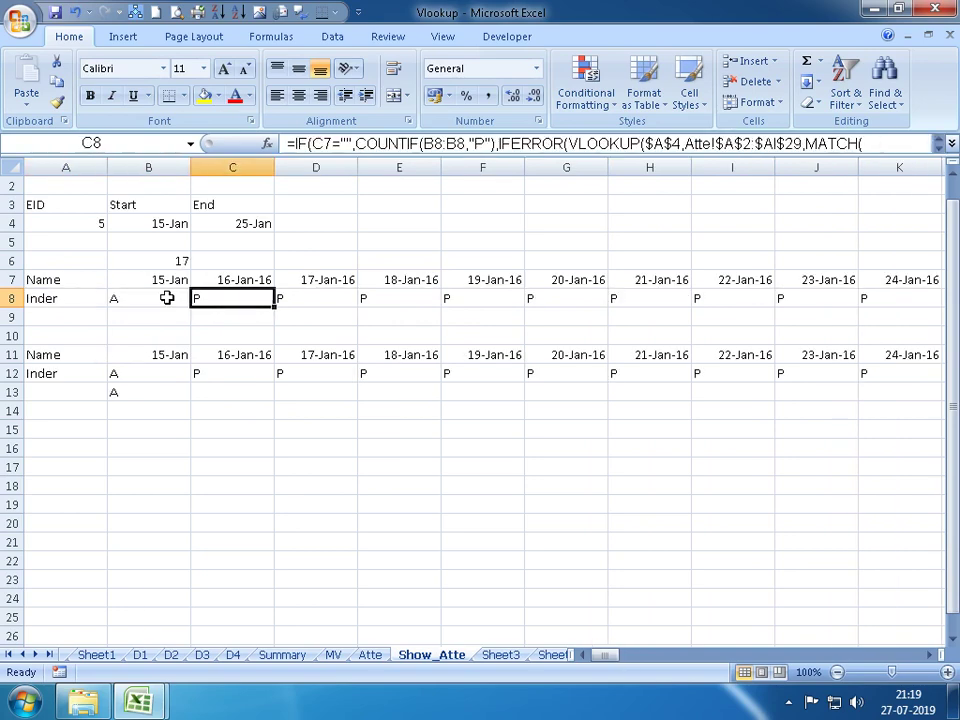
key("F2")
left_click(318, 302)
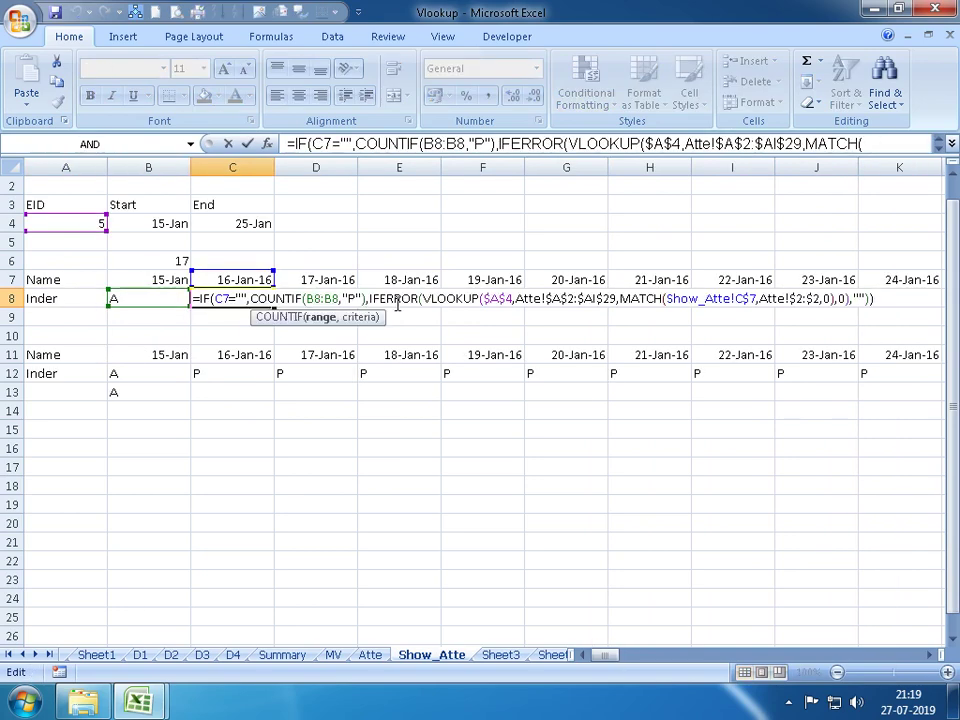
key("F4")
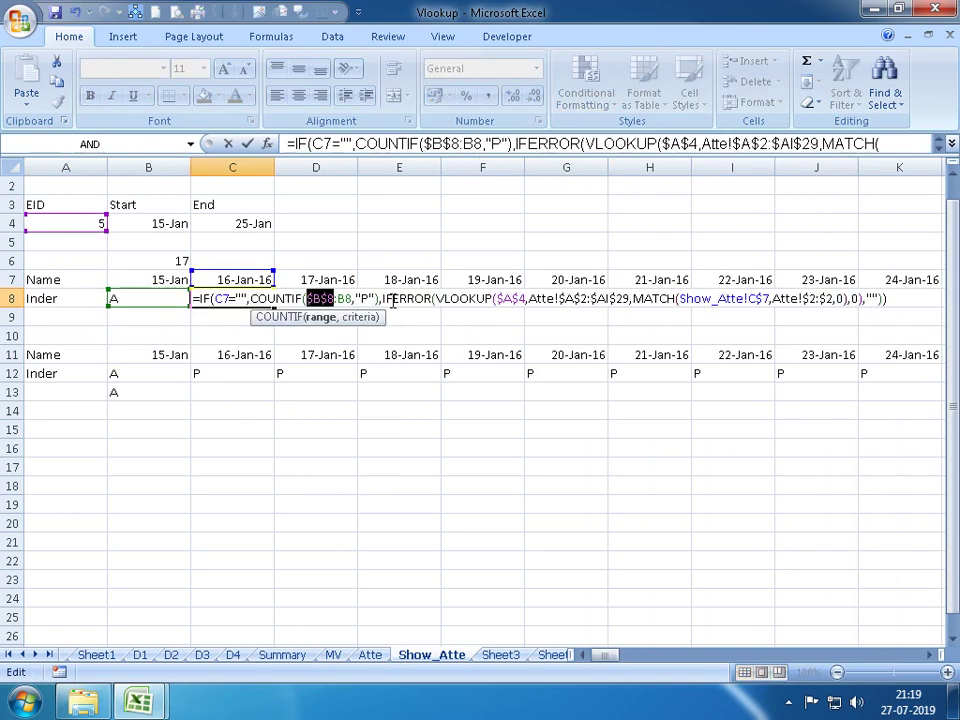
key("Return")
Select C8:AF8 to fill the anchored C8 formula across row 8
key("Up")
key("ctrl+shift+Right")
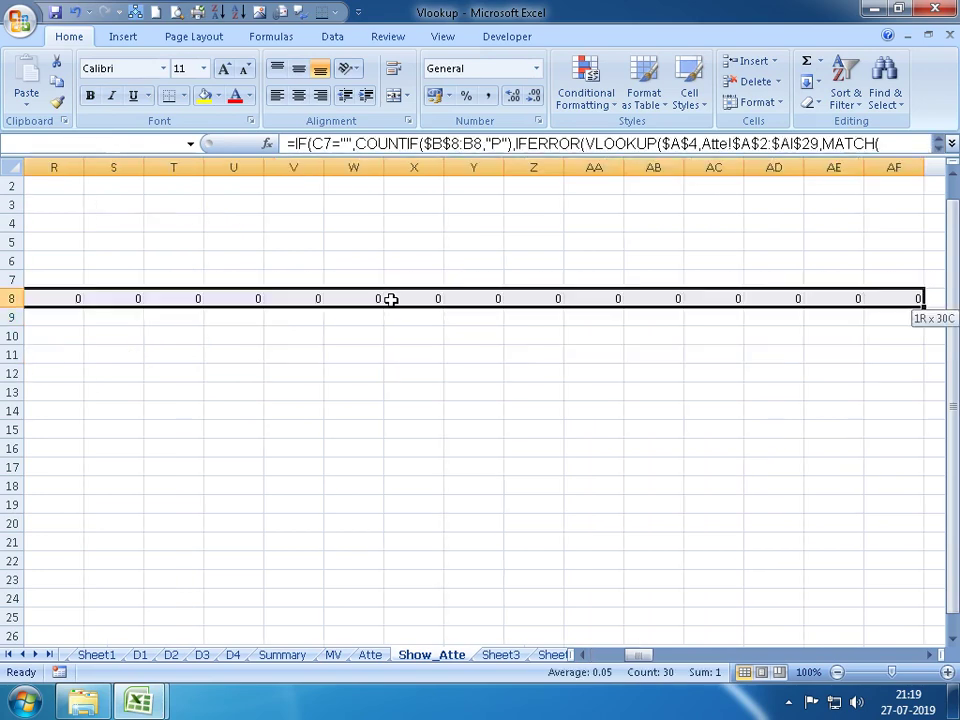
key("Left")
key("Left")
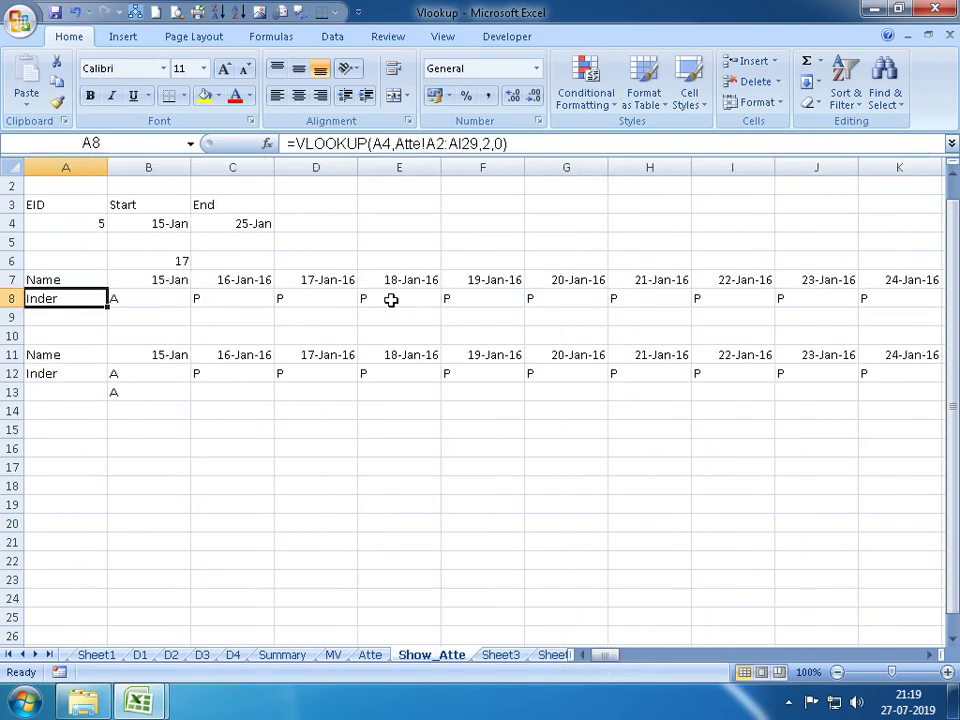
key("Right")
key("Right")
key("Right")
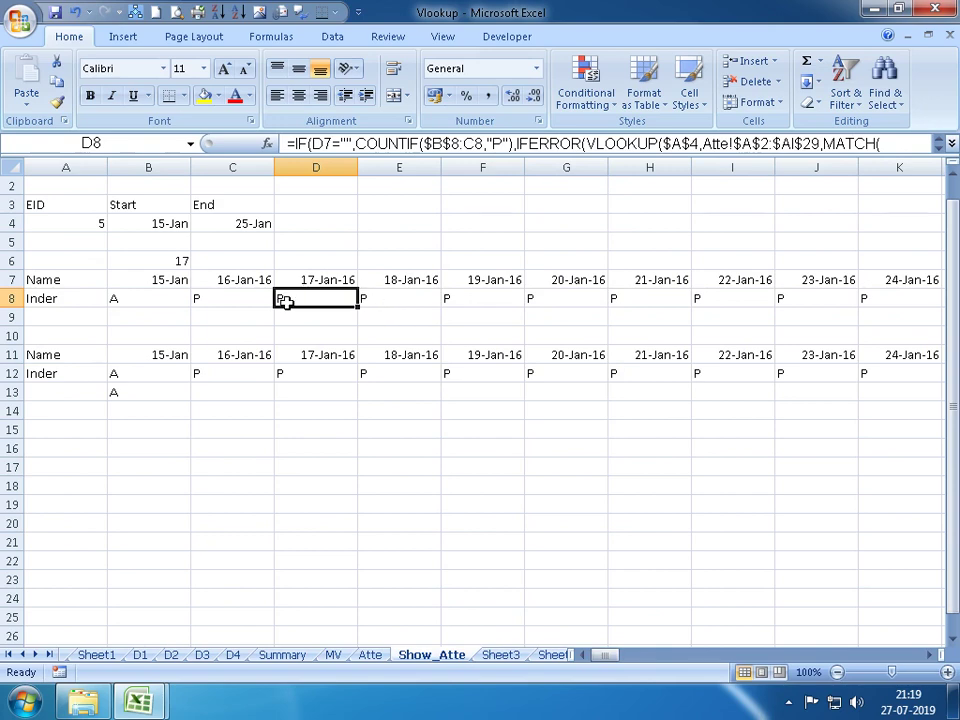
key("F2")
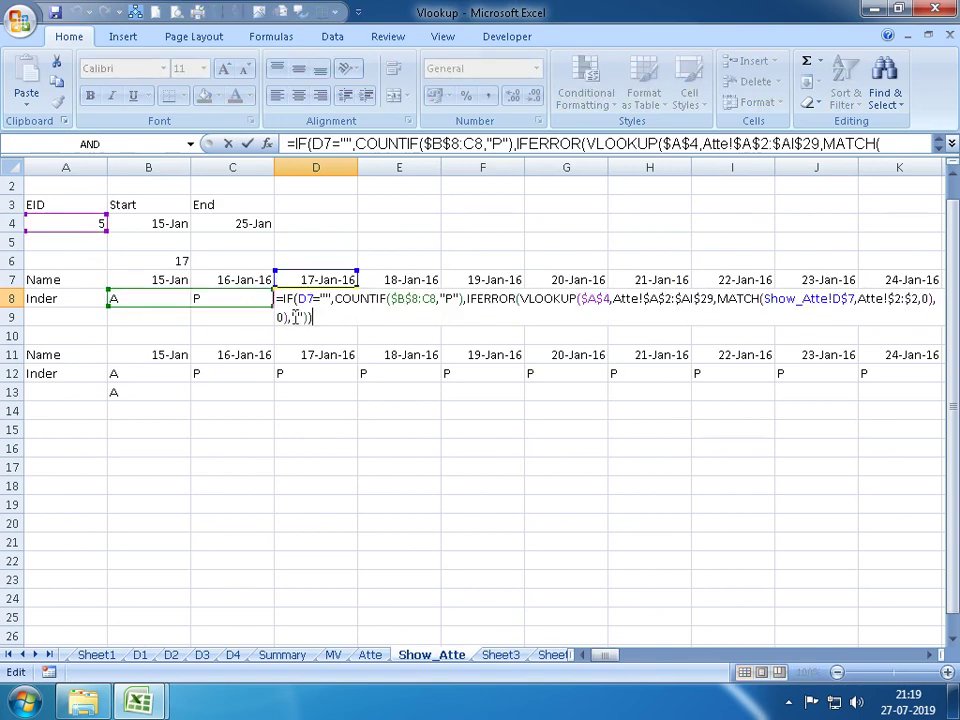
key("Return")
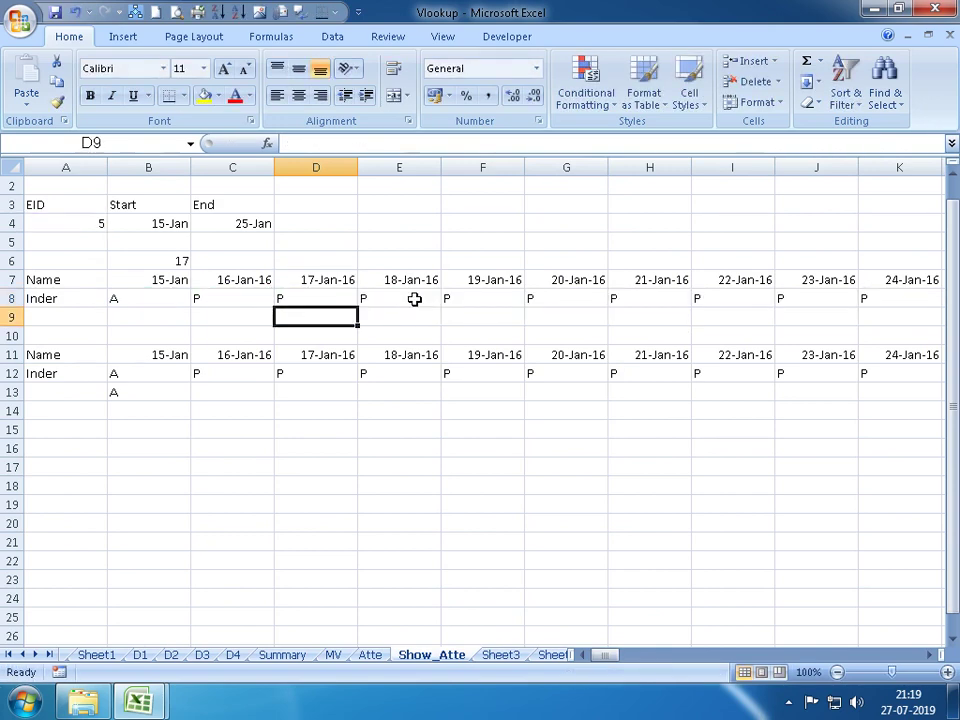
left_click(413, 298)
key("F2")
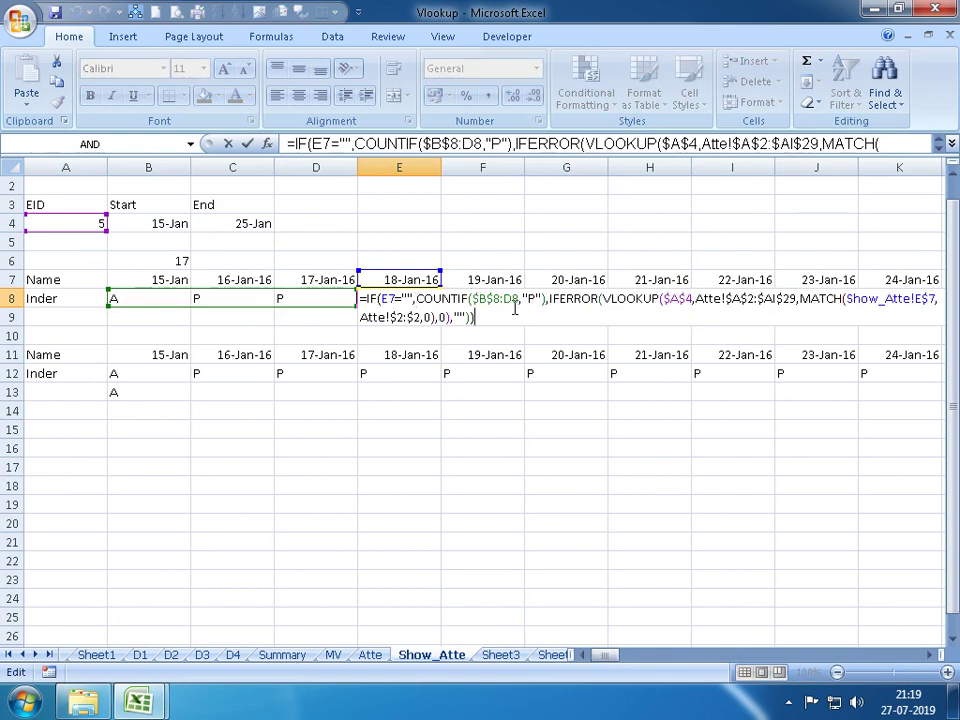
left_click(522, 299)
key("Left")
double_click(514, 300)
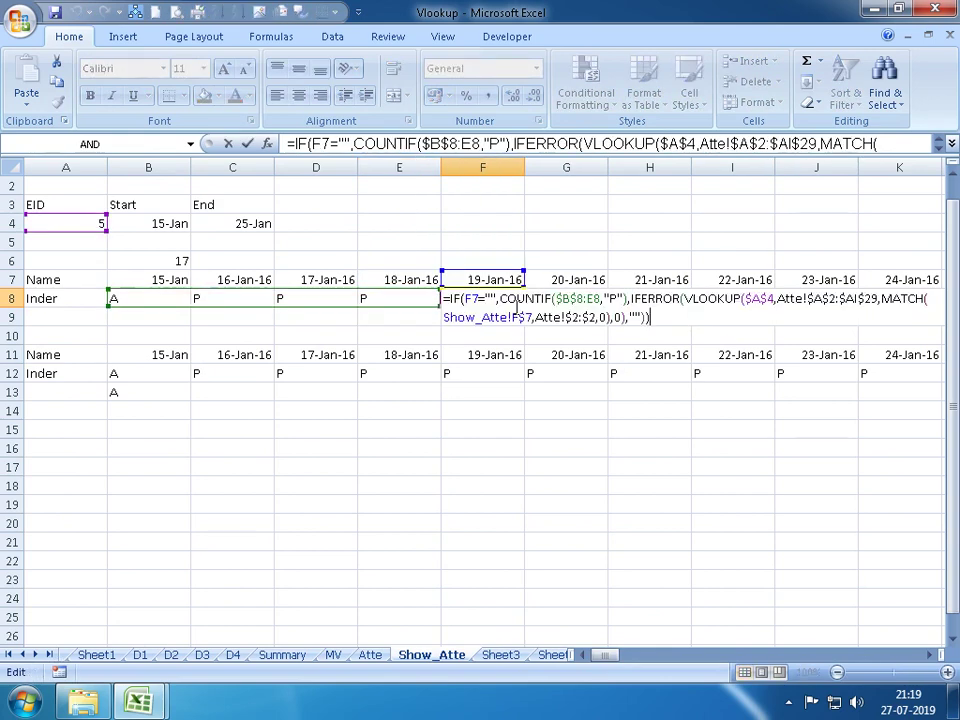
key("Escape")
left_click(604, 302)
double_click(604, 302)
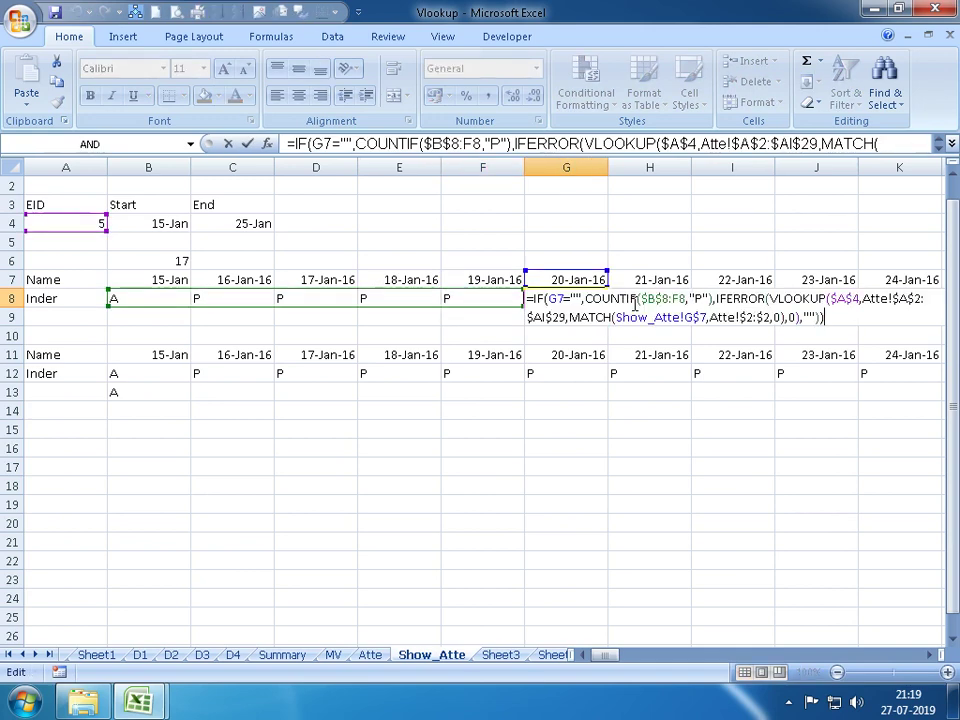
key("Escape")
double_click(658, 298)
key("Escape")
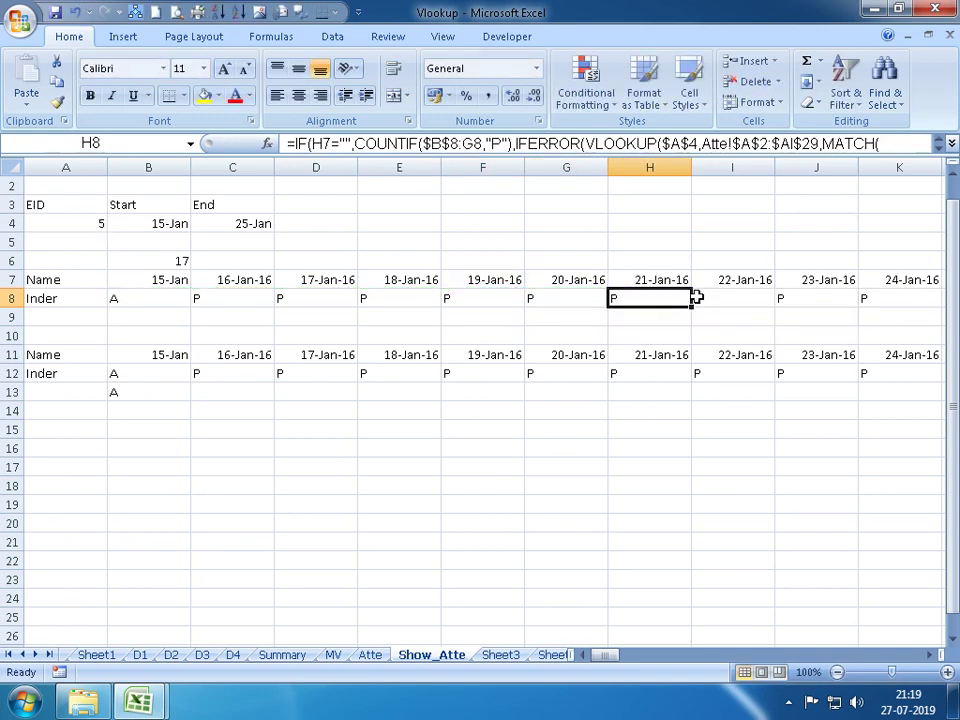
left_click(697, 297)
double_click(697, 297)
key("Escape")
left_click(822, 292)
double_click(822, 292)
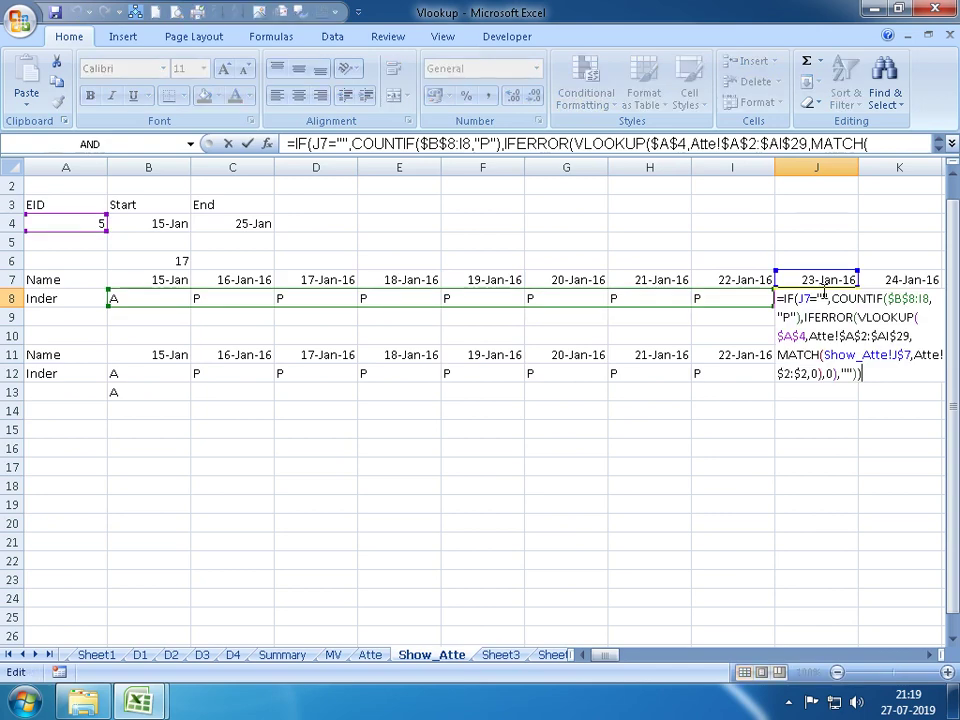
key("Escape")
left_click(253, 298)
double_click(235, 300)
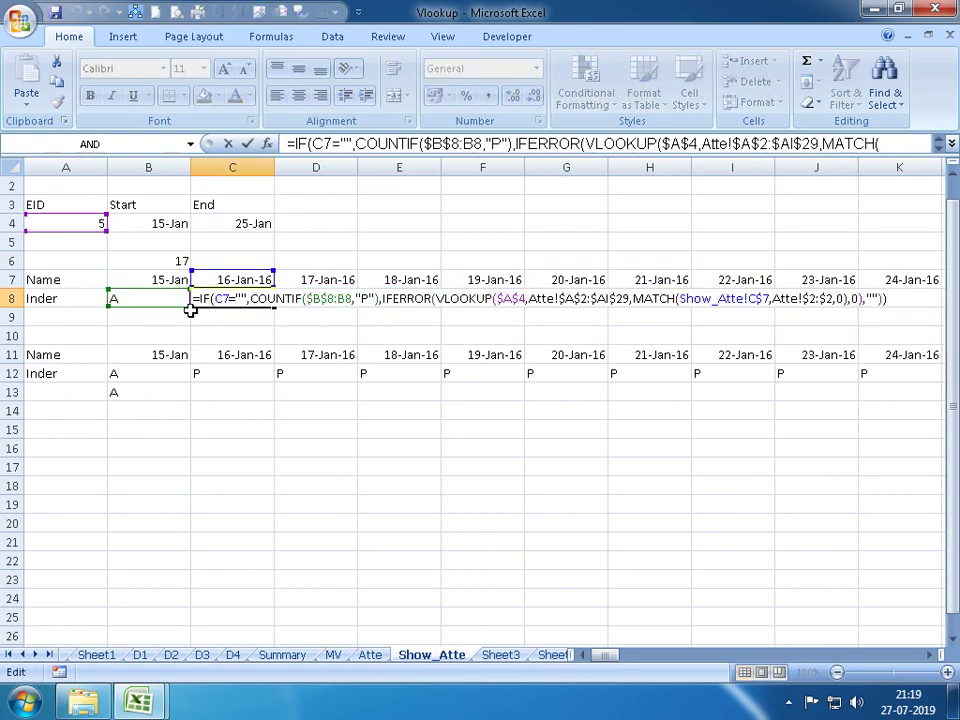
key("Escape")
left_click(435, 296)
double_click(448, 298)
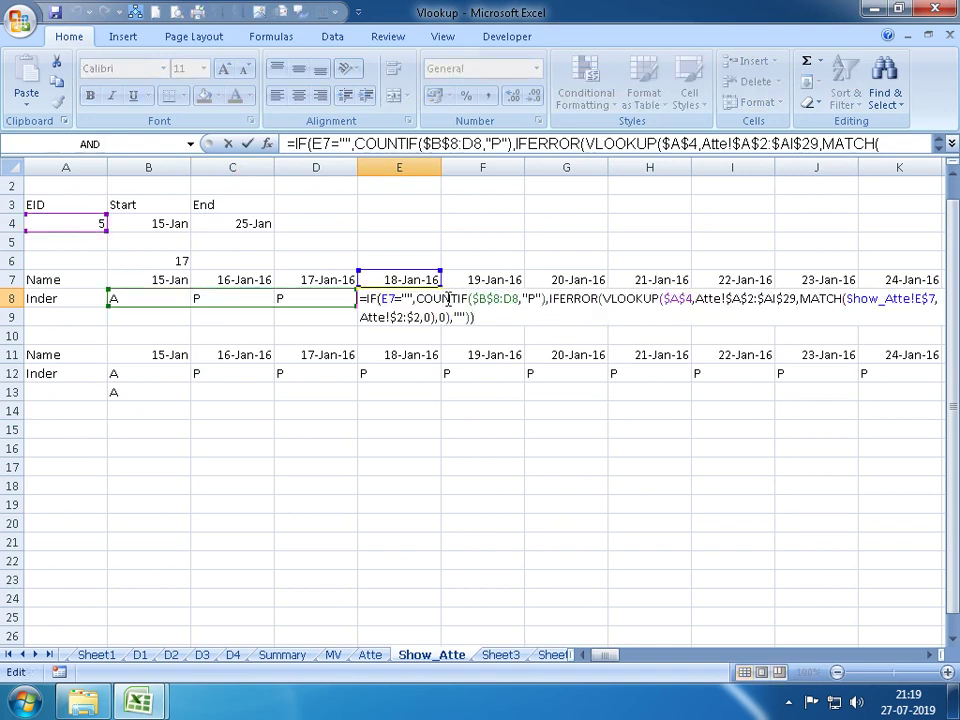